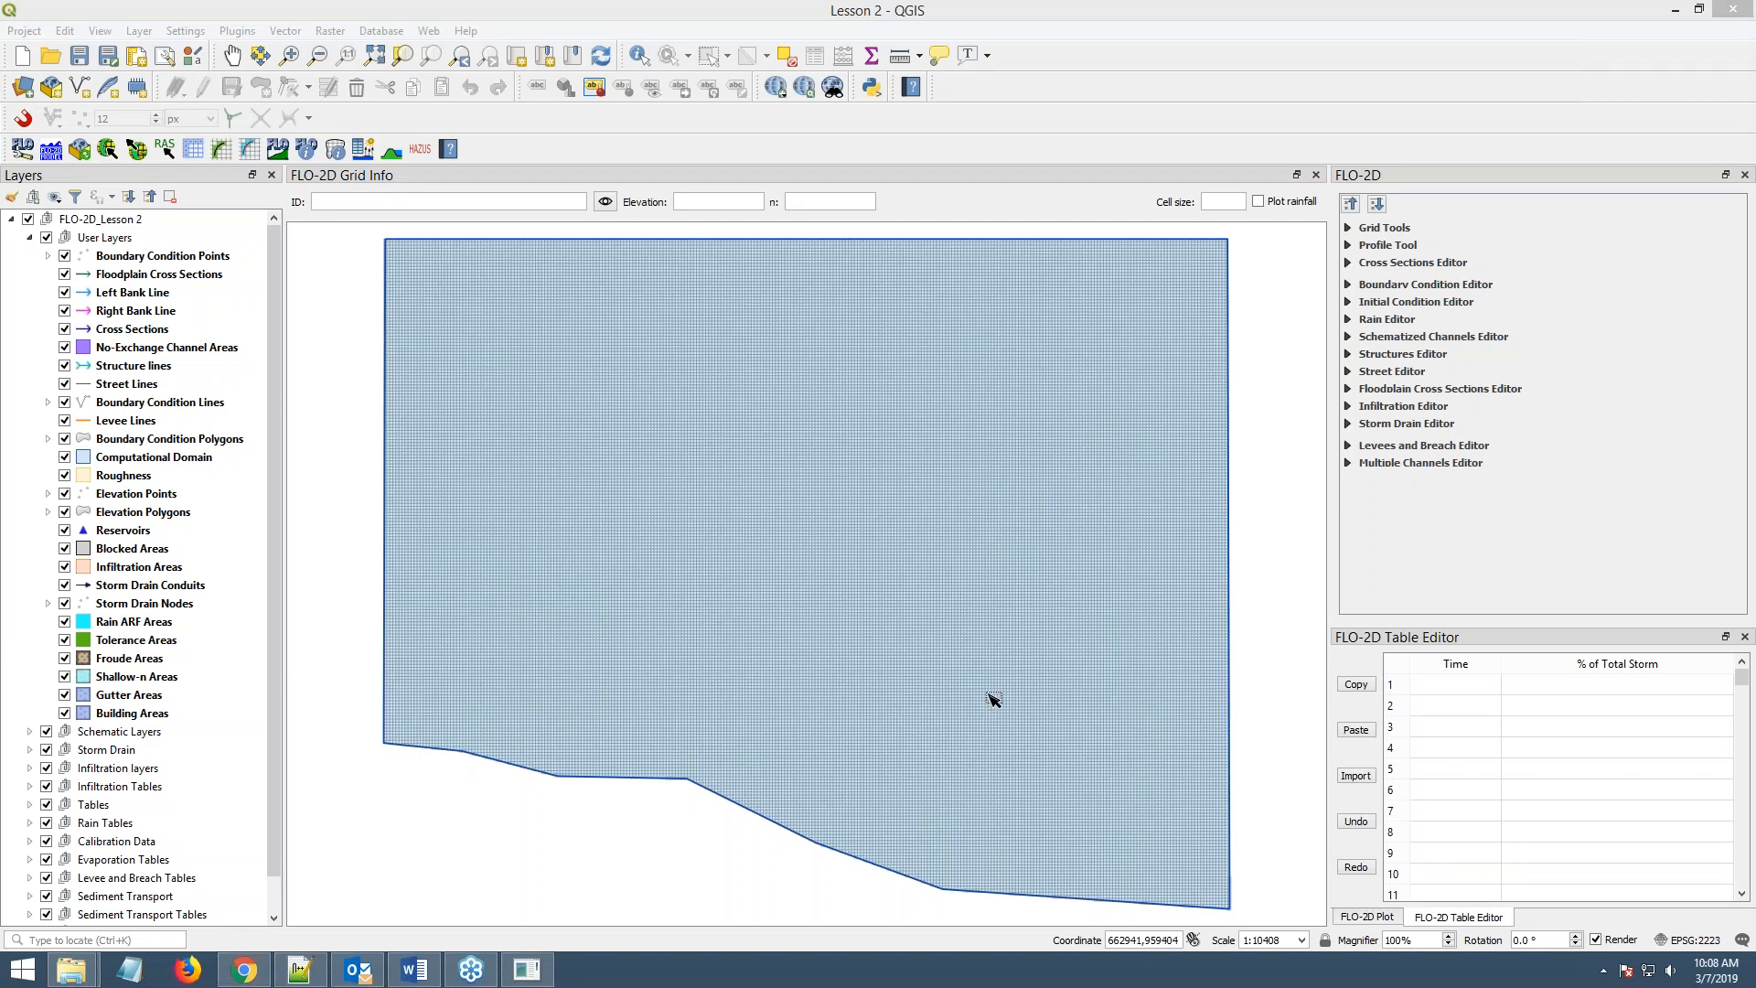
- Switch to the Word workshop document and review the Lesson 1 sections, ending at the Hydrology, Rainfall, and Infiltration step list
key(alt+Tab)
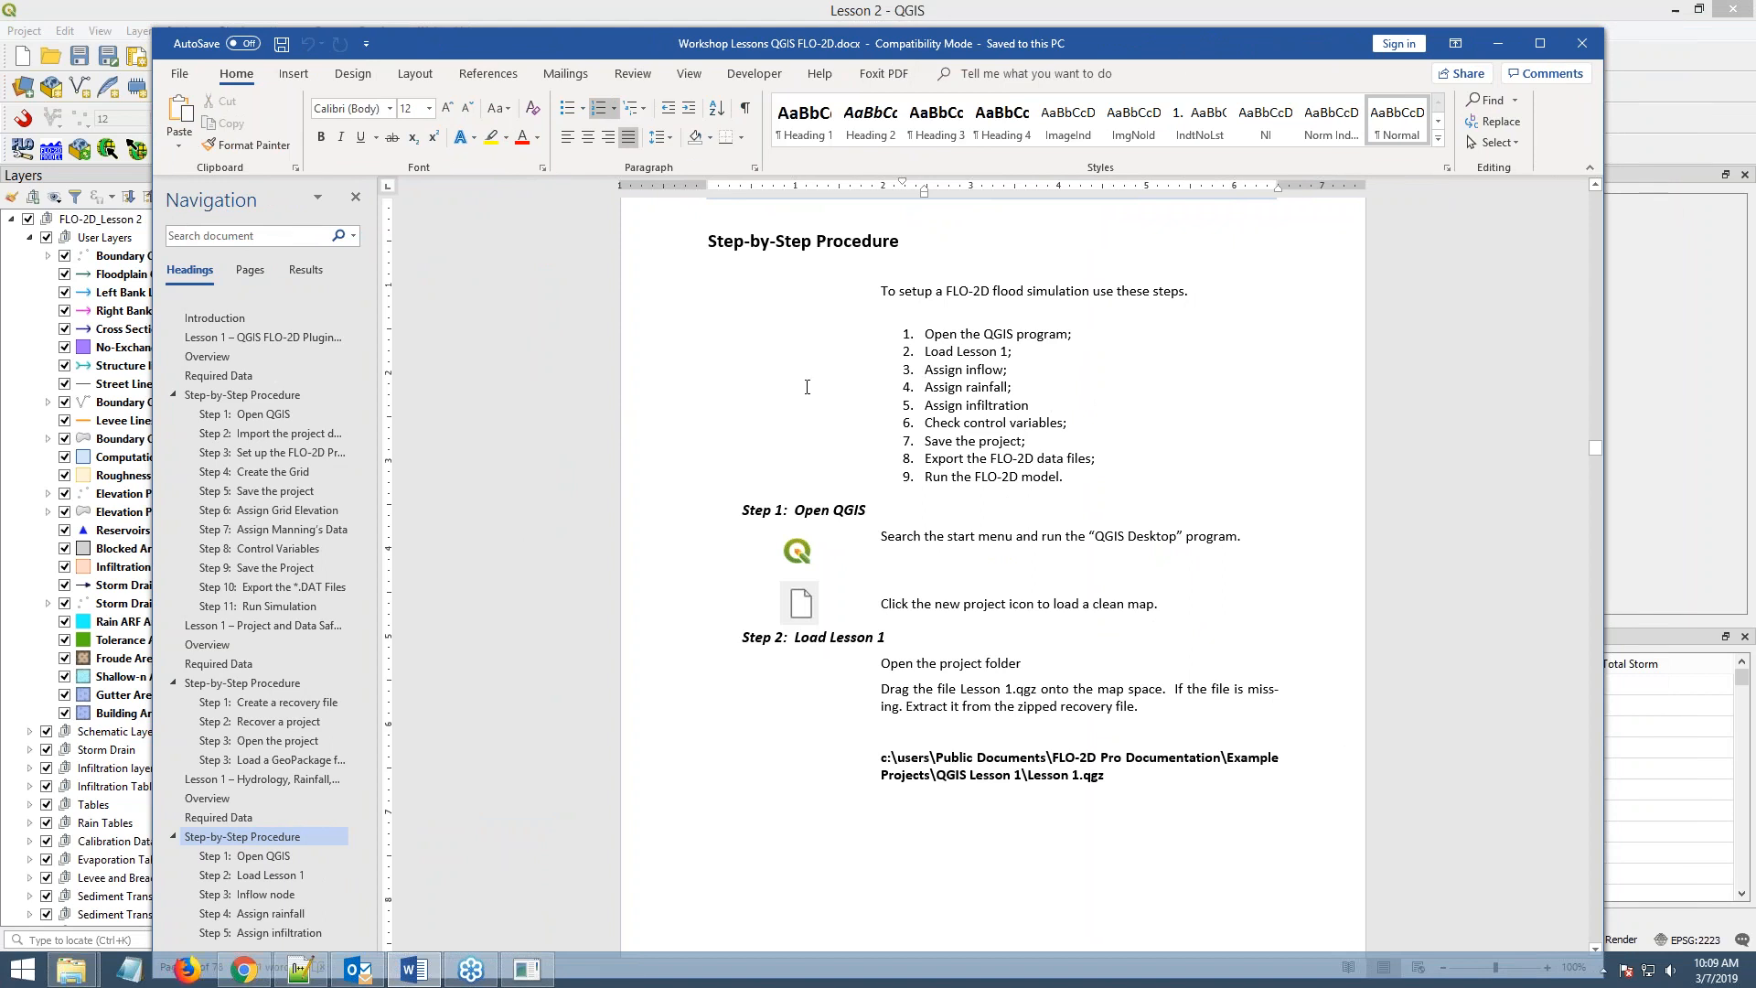
click(250, 336)
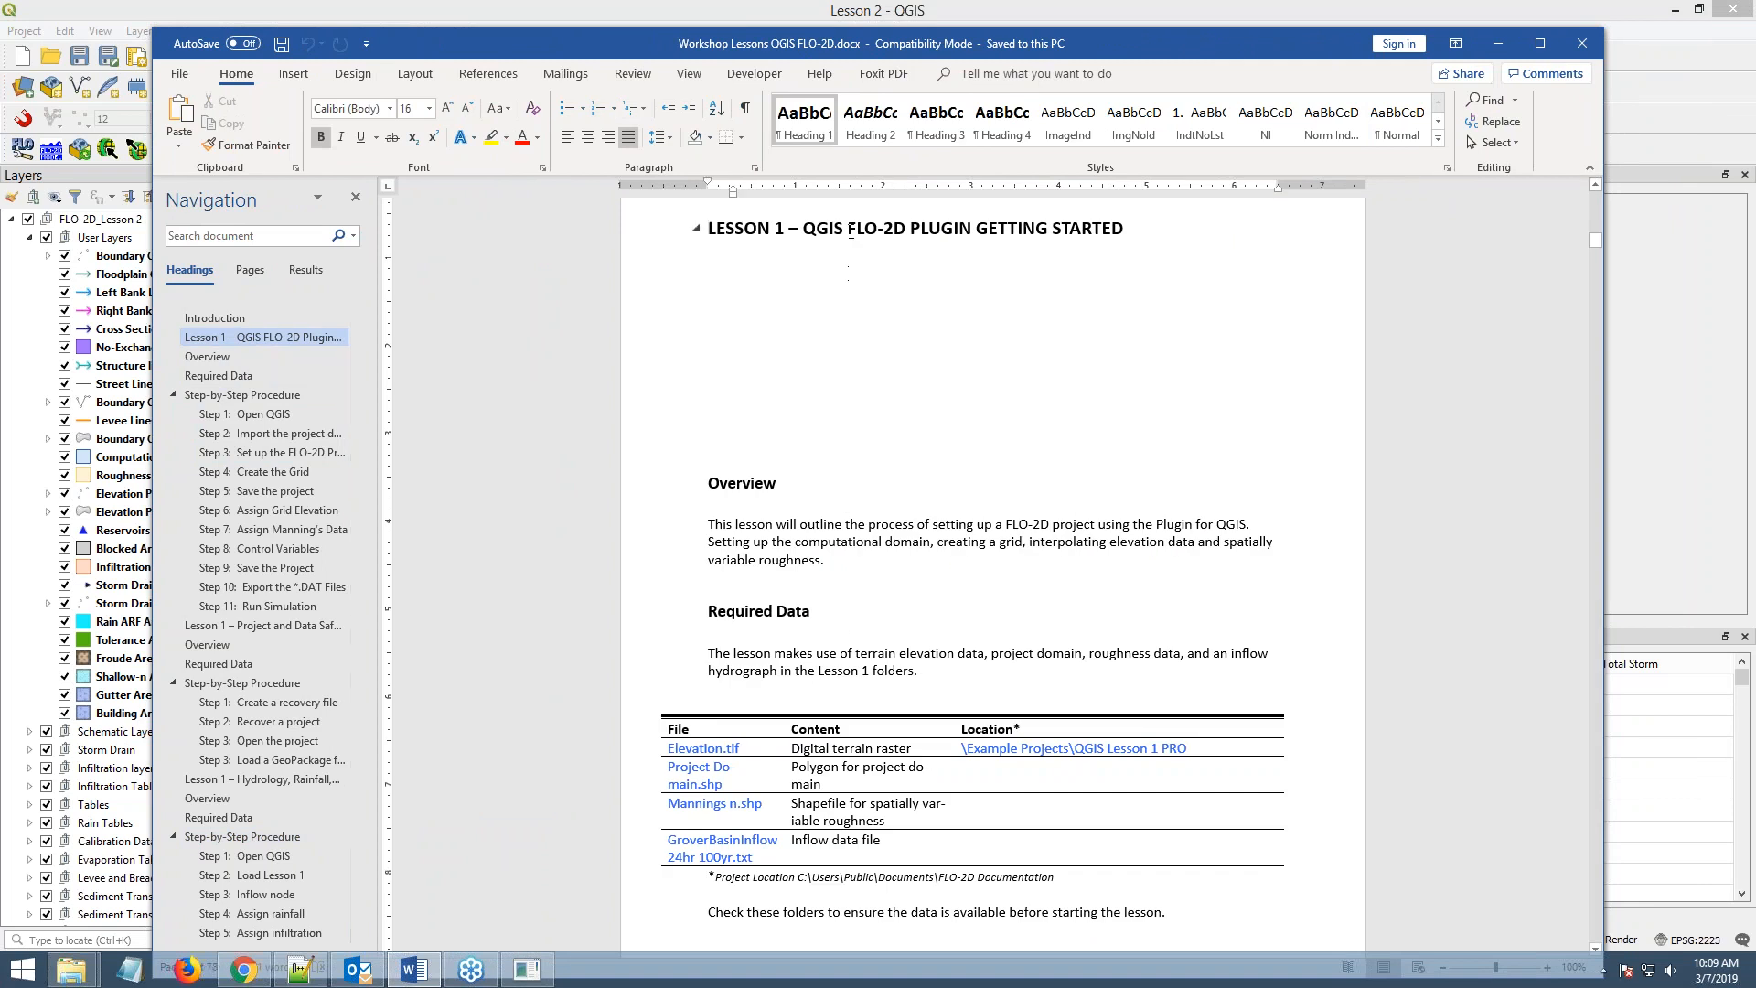
click(241, 624)
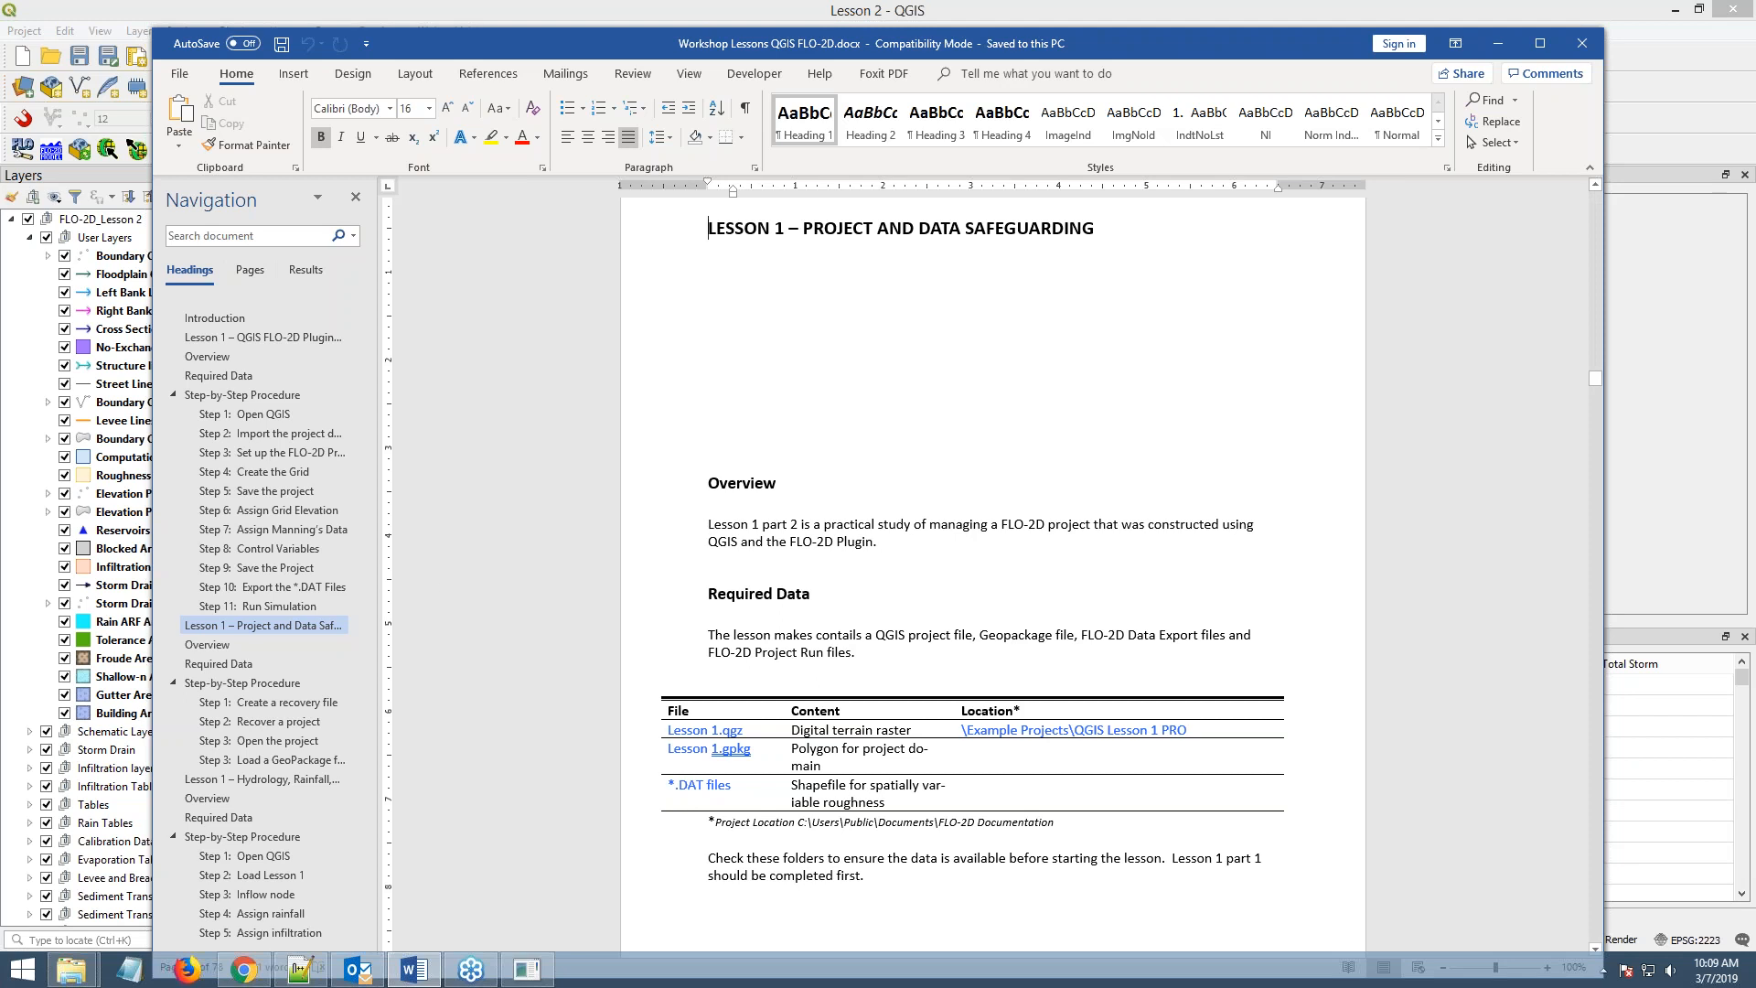
scroll(279, 573, down, 1)
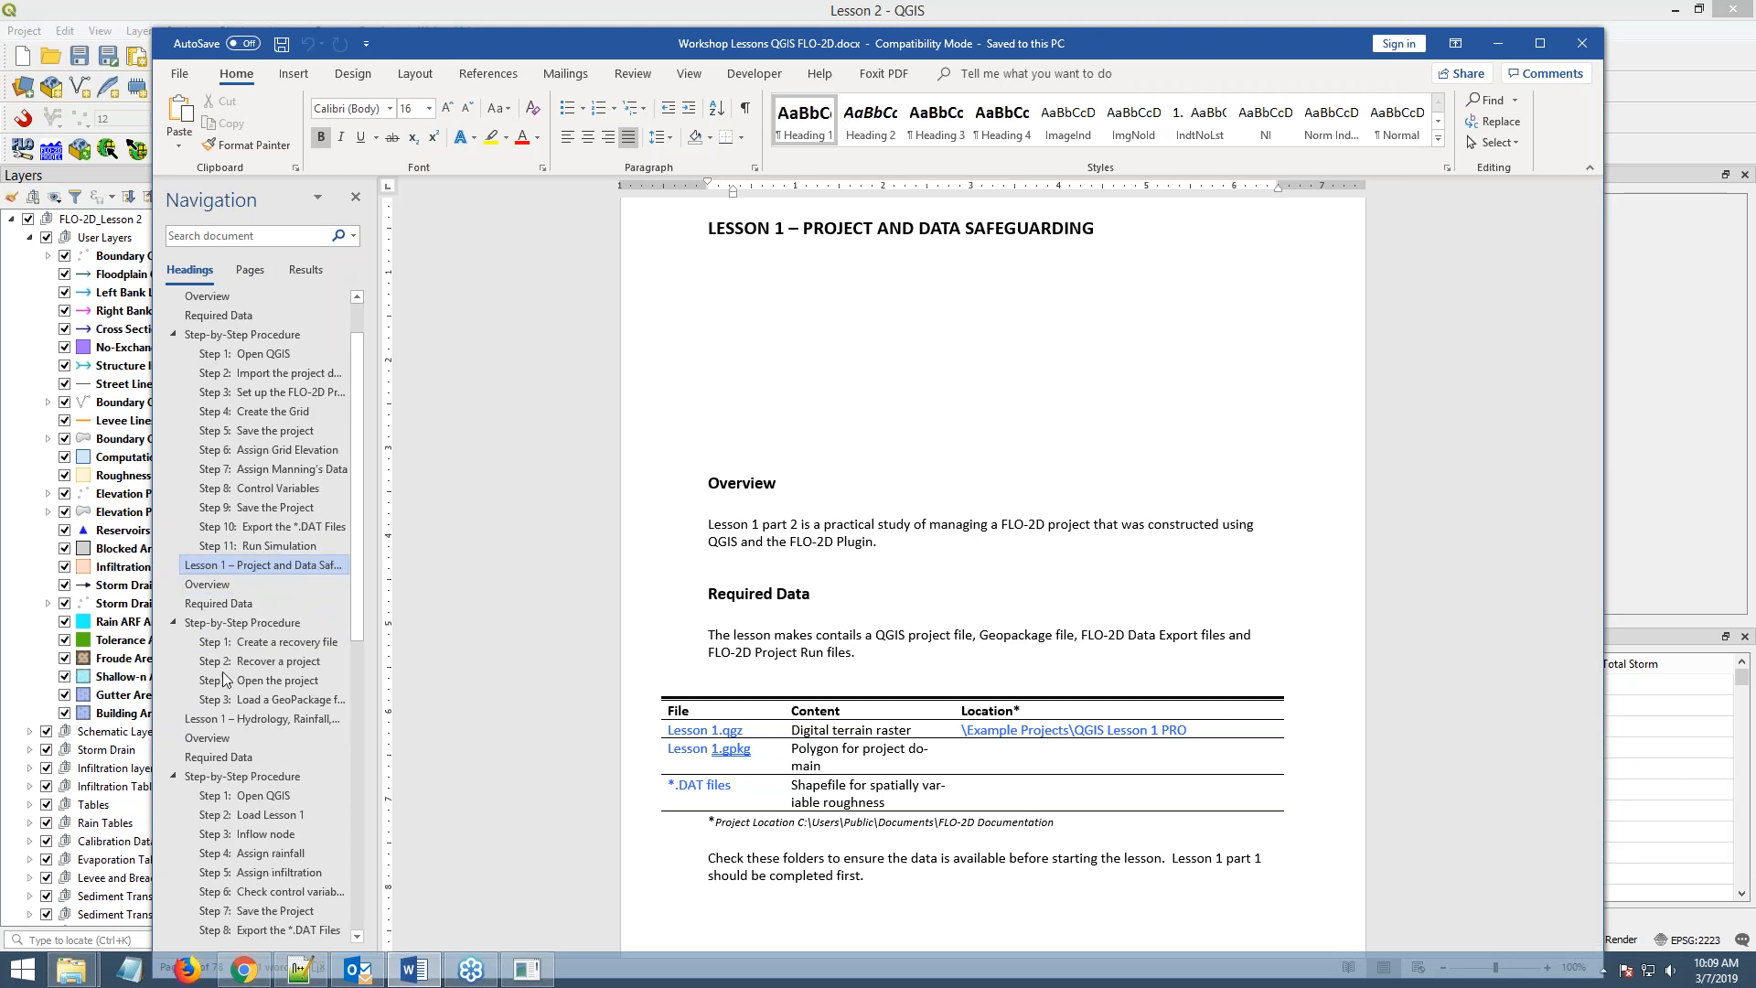
click(261, 719)
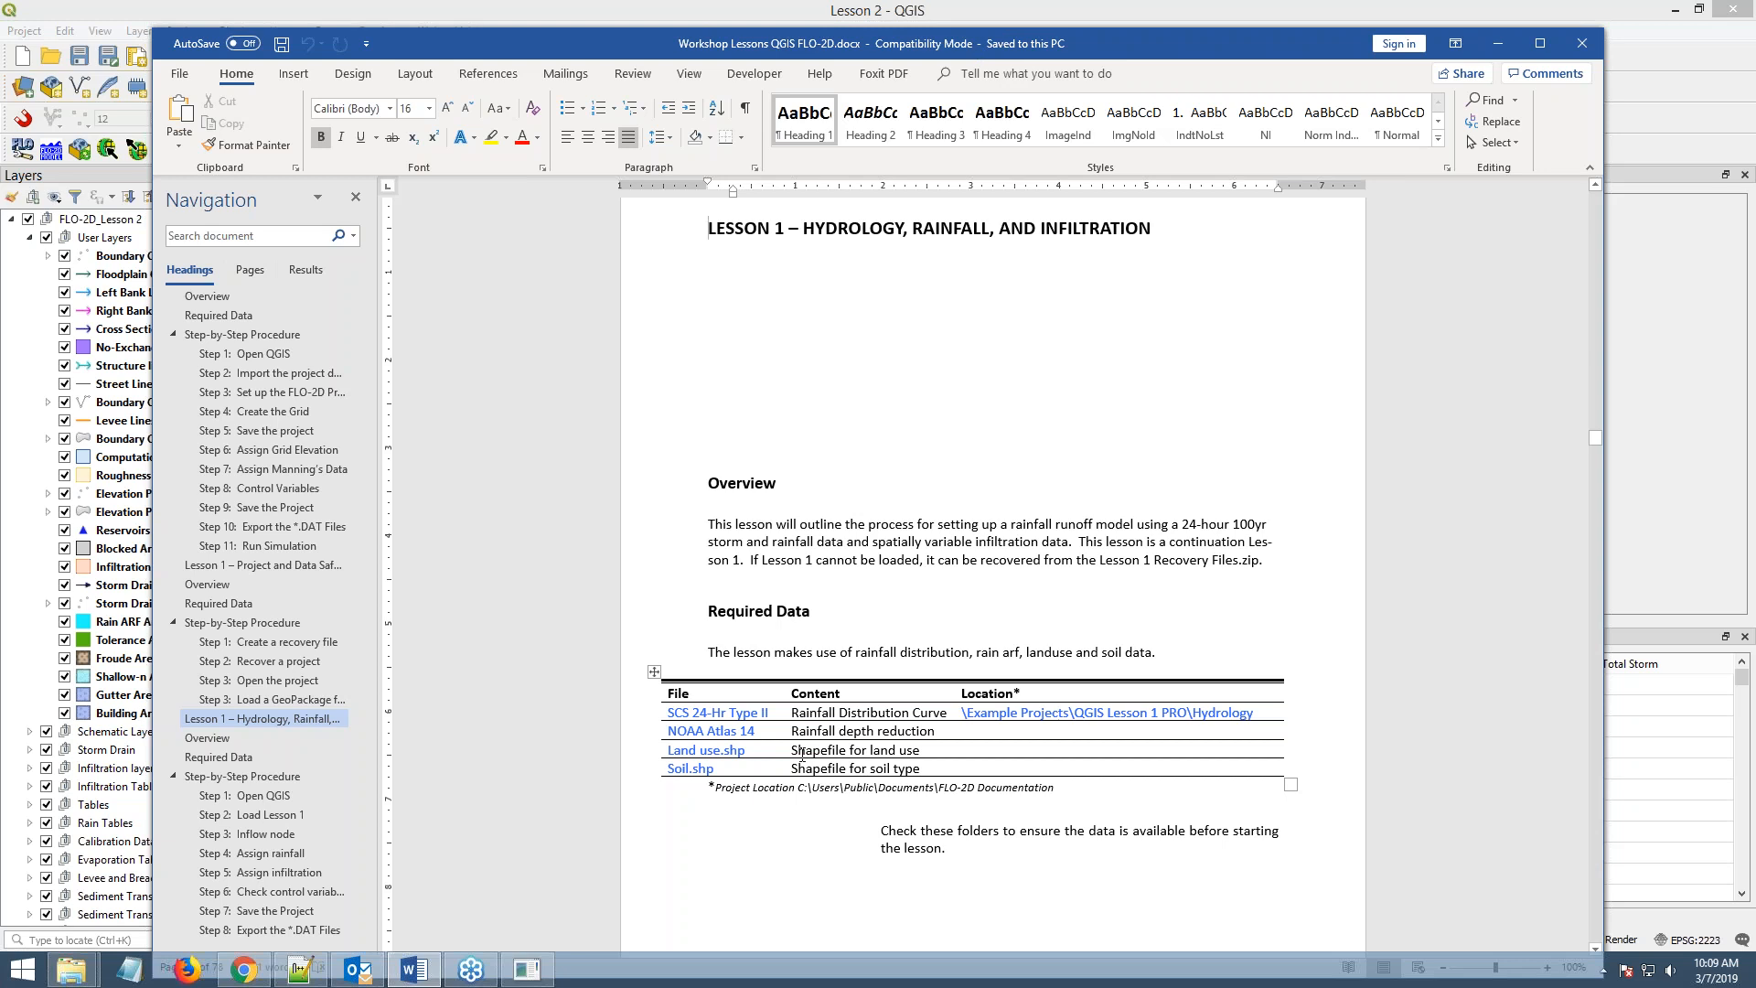
scroll(802, 754, down, 10)
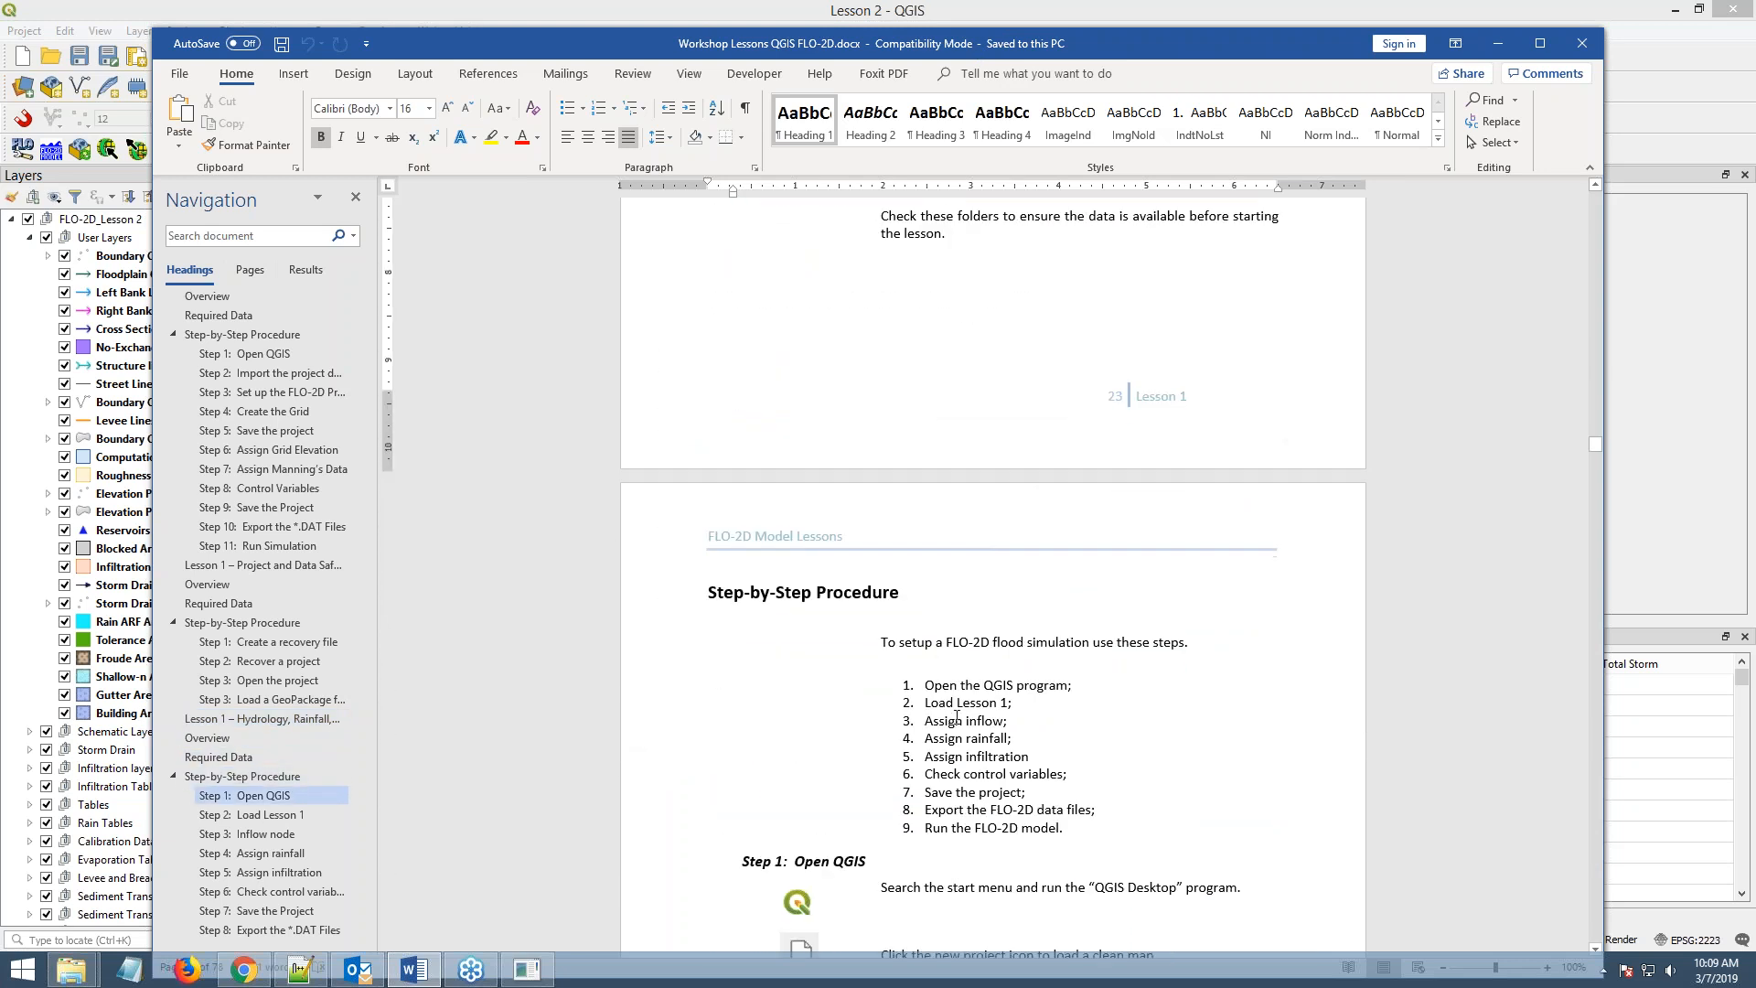
double_click(951, 720)
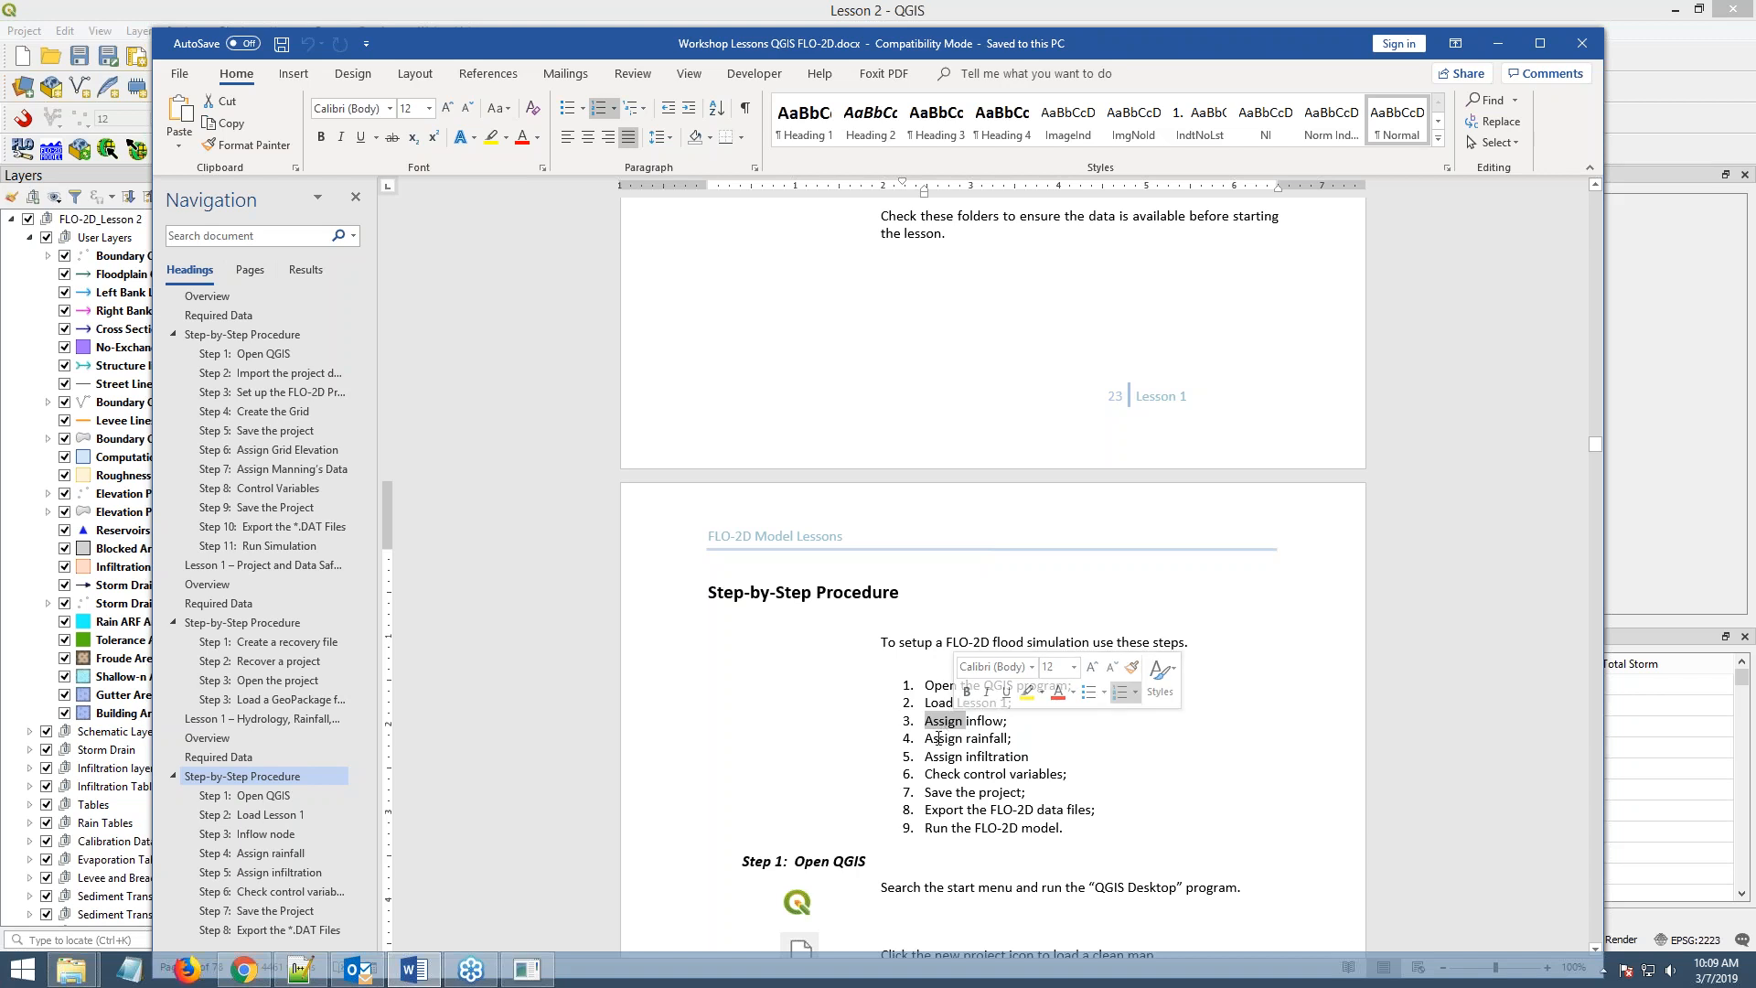
double_click(943, 738)
double_click(943, 756)
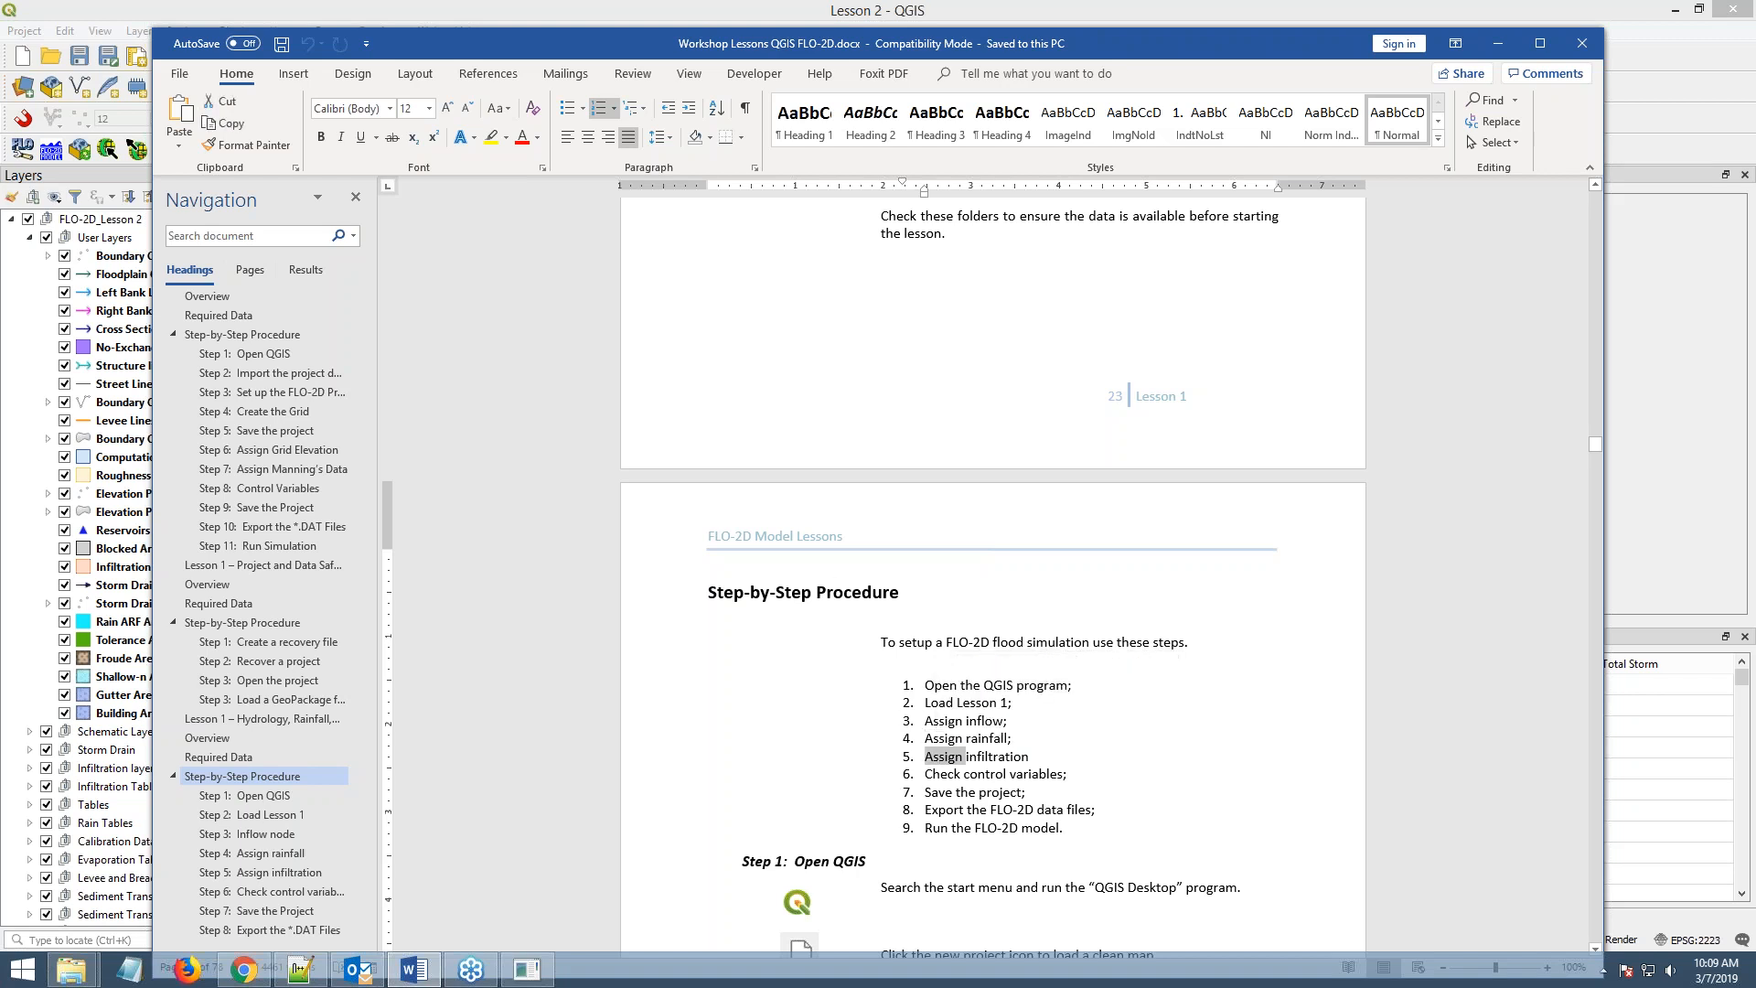
drag(850, 44, 1610, 78)
- Switch back to QGIS and add the Google Satellite basemap beneath the computational domain
key(alt+Tab)
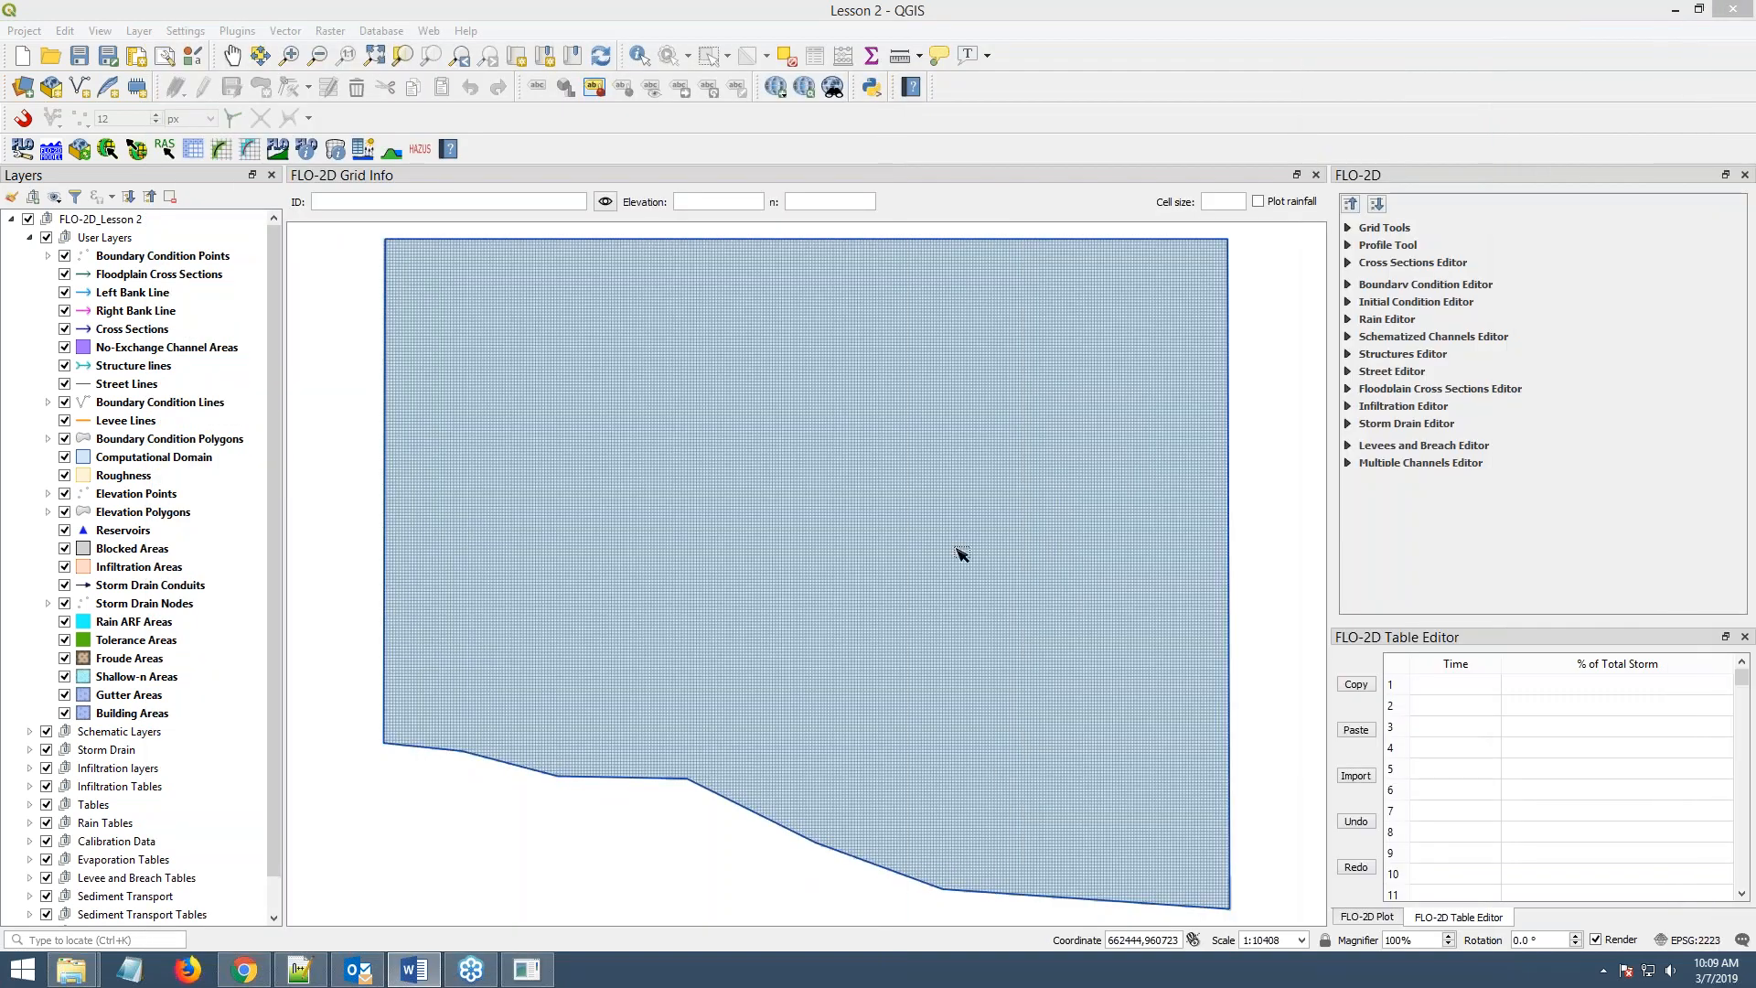
click(776, 87)
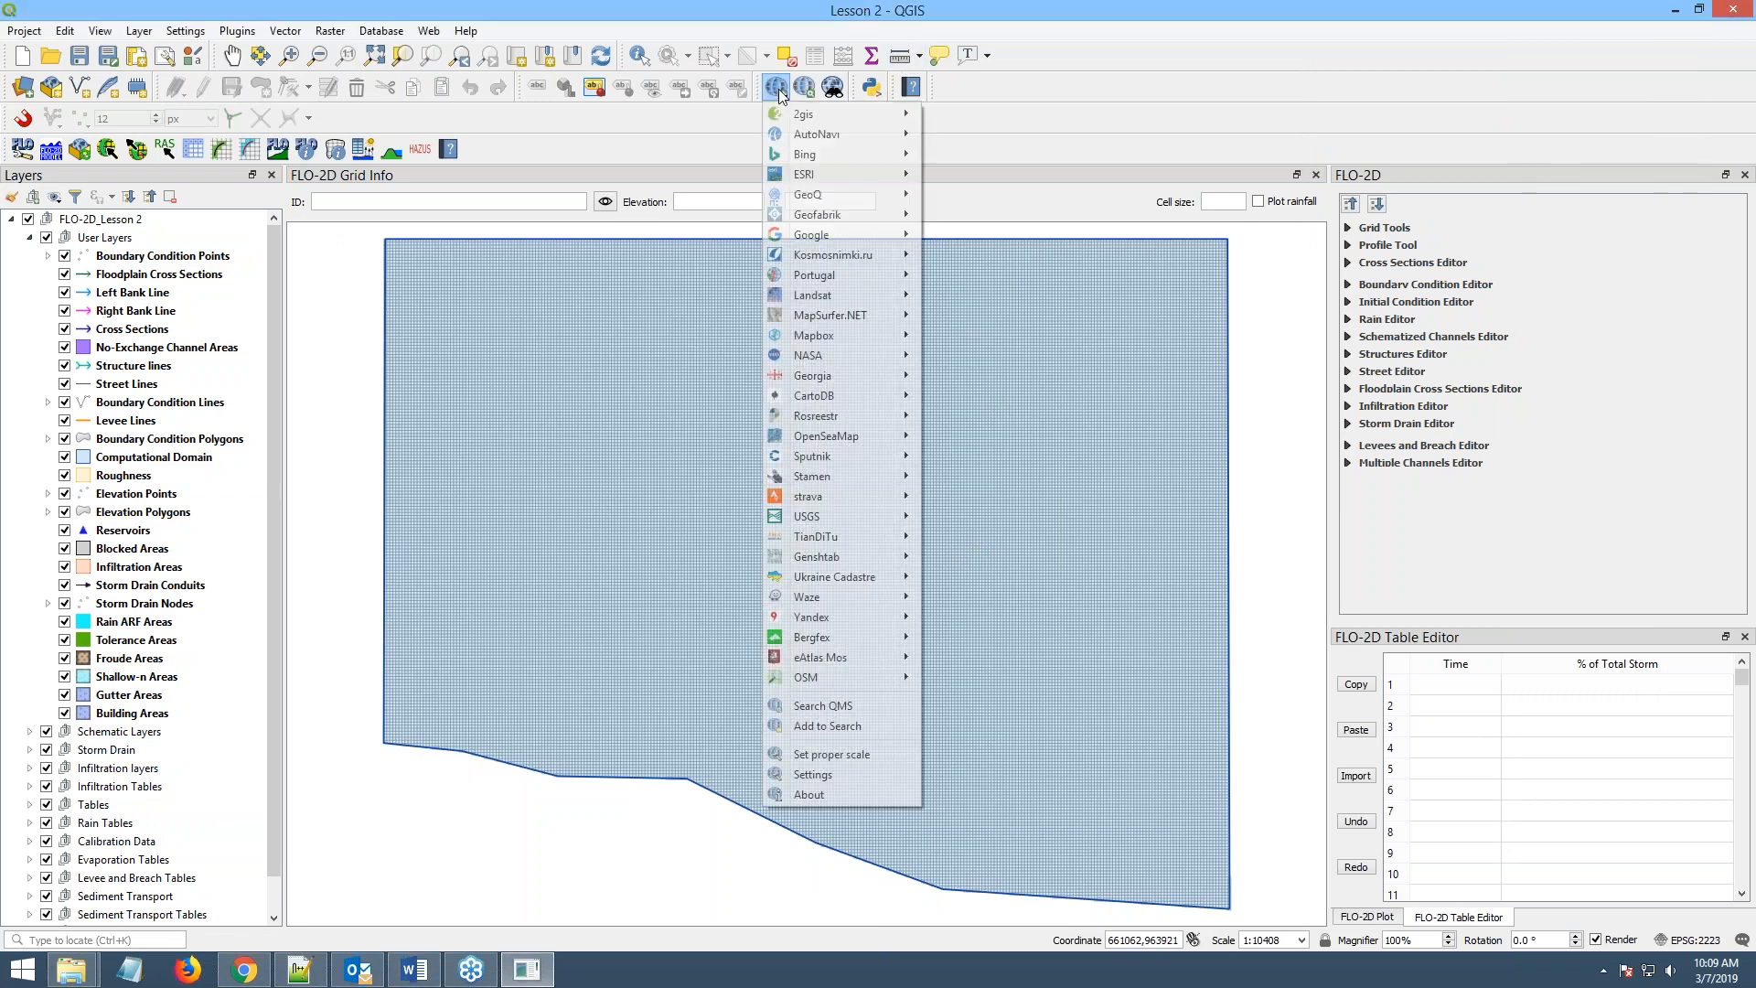
mouse_move(805, 242)
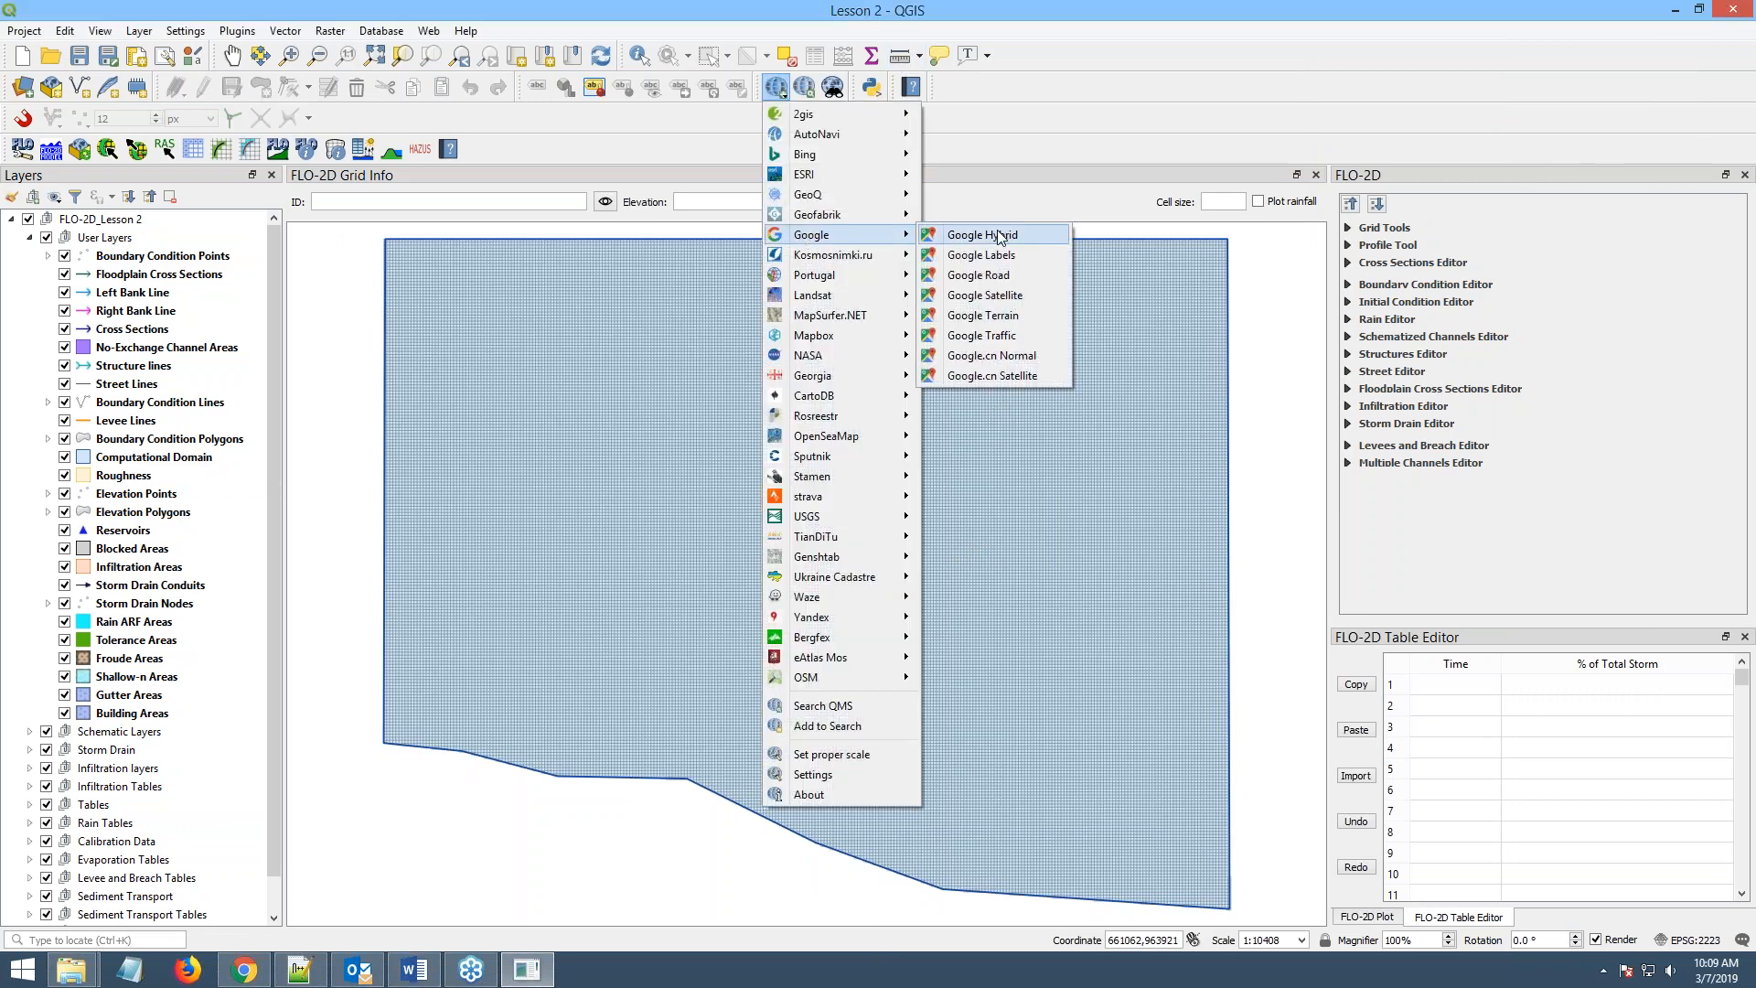
click(1004, 291)
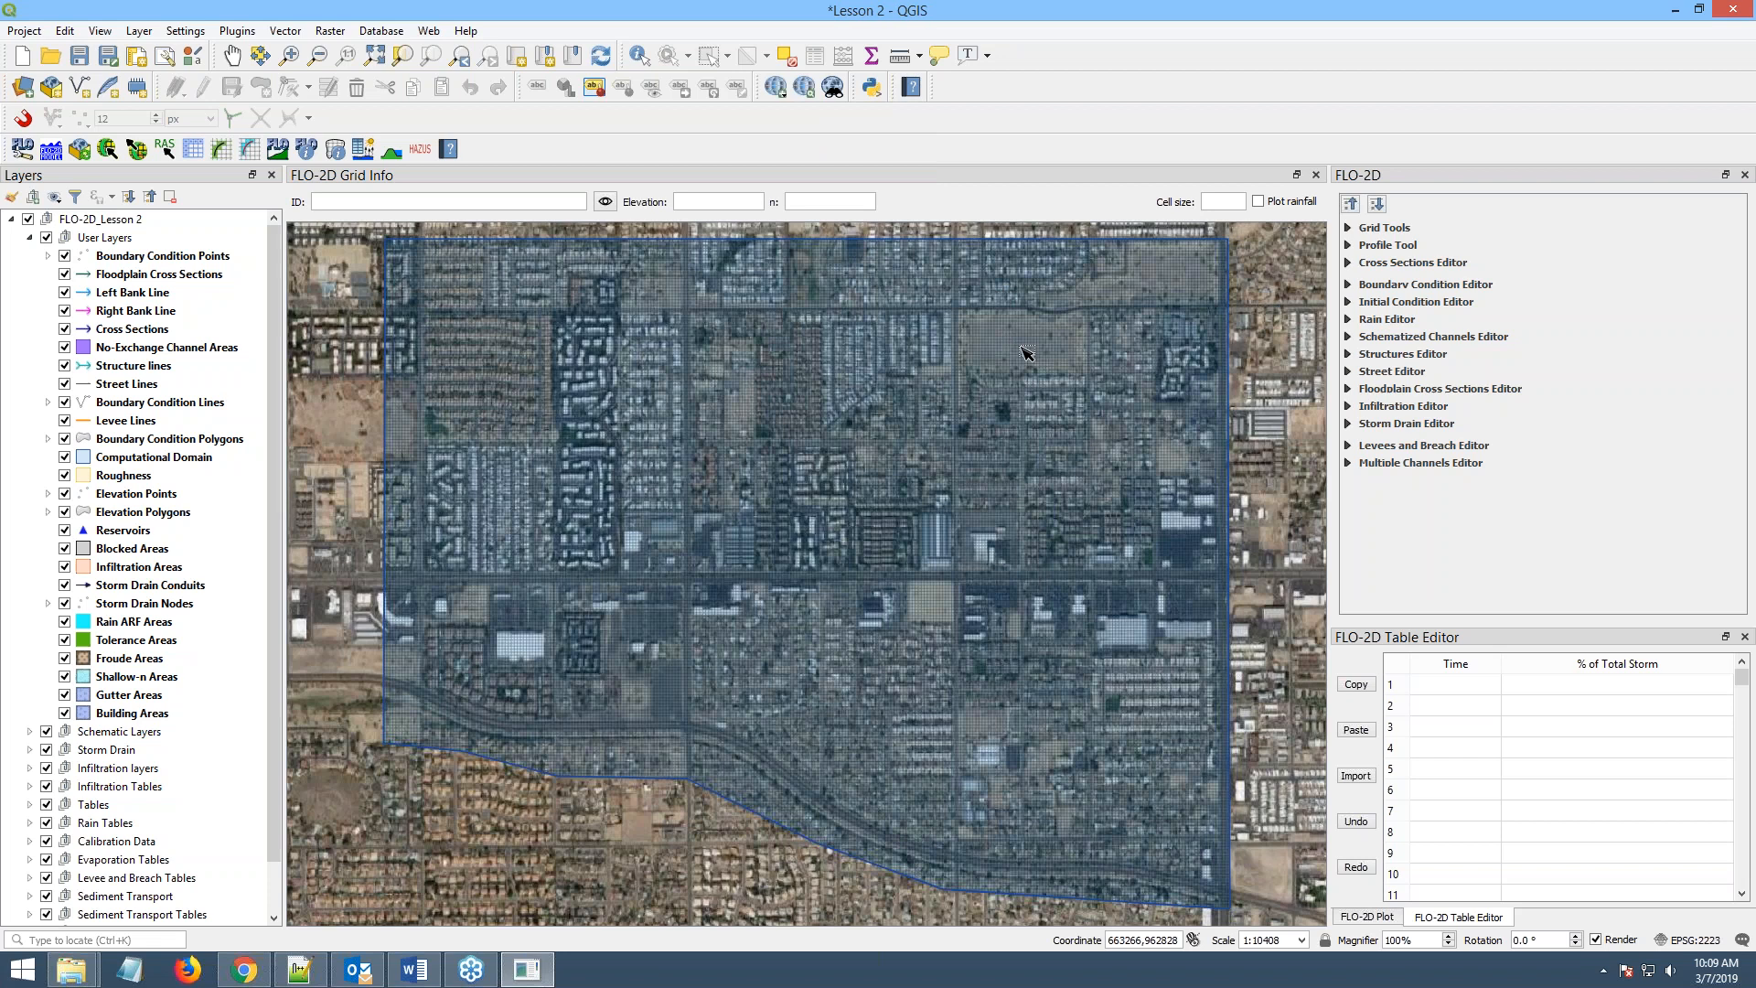
- Examine the satellite imagery around the computational domain, covering the upstream area to the north and the western and eastern boundaries
scroll(1002, 393, down, 2)
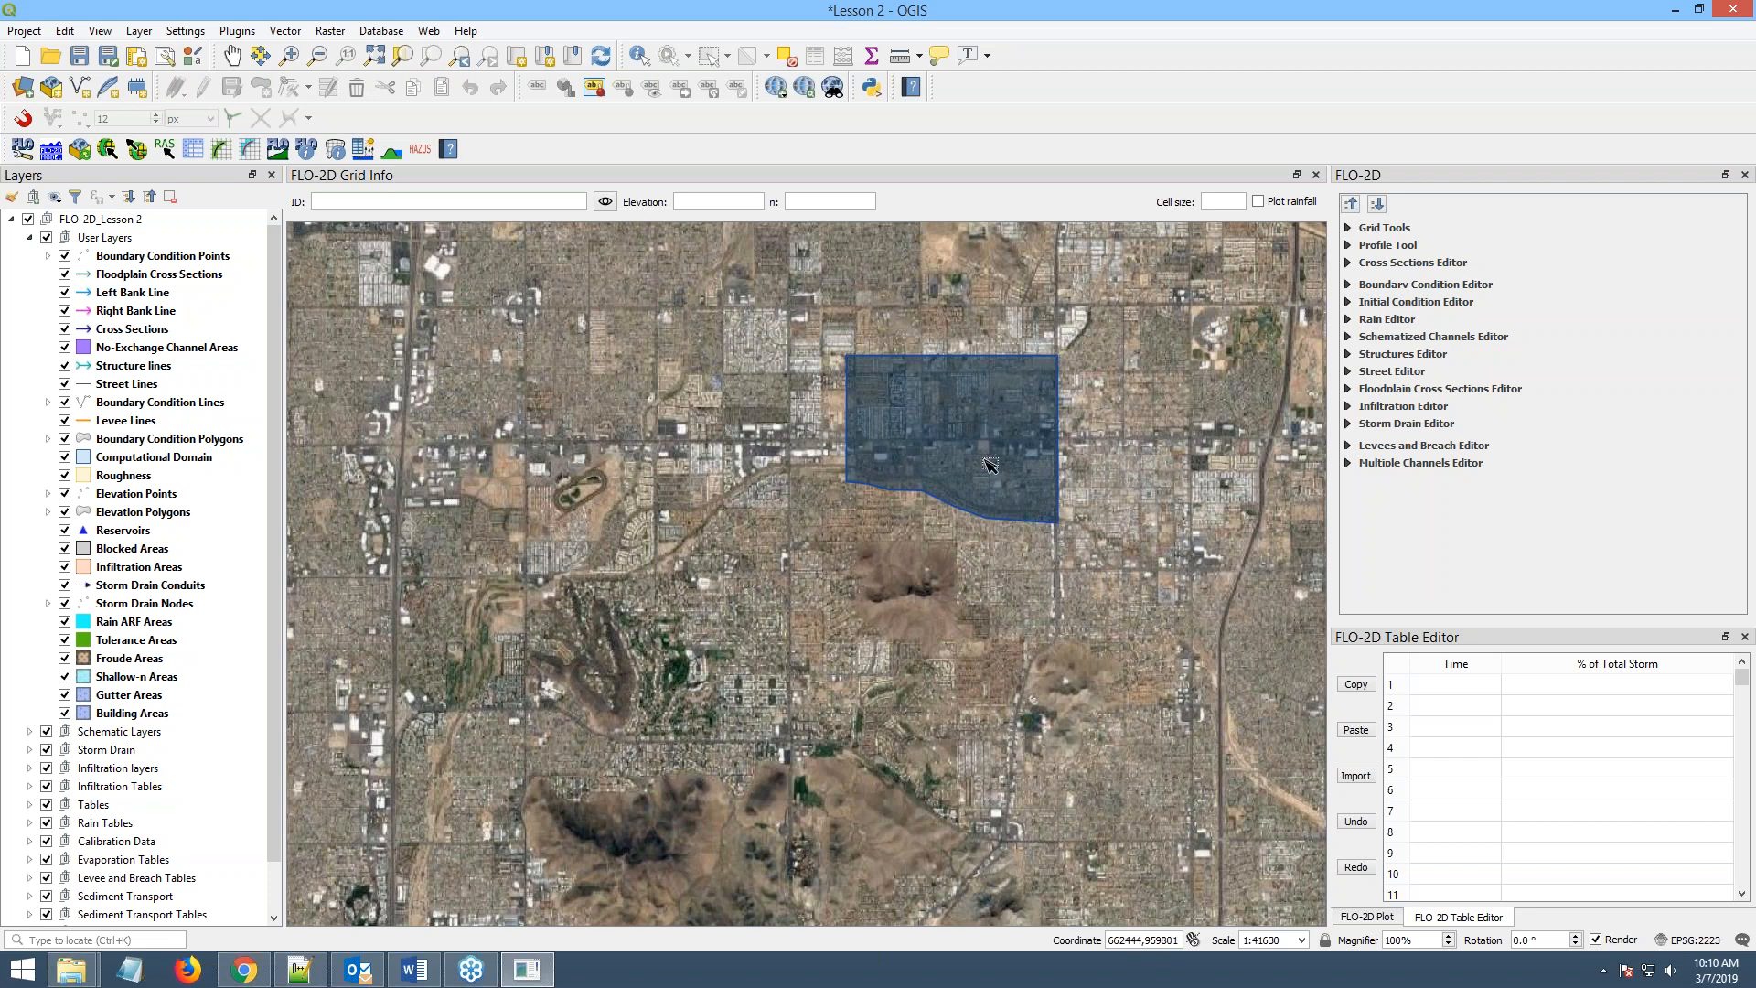
scroll(1067, 363, up, 1)
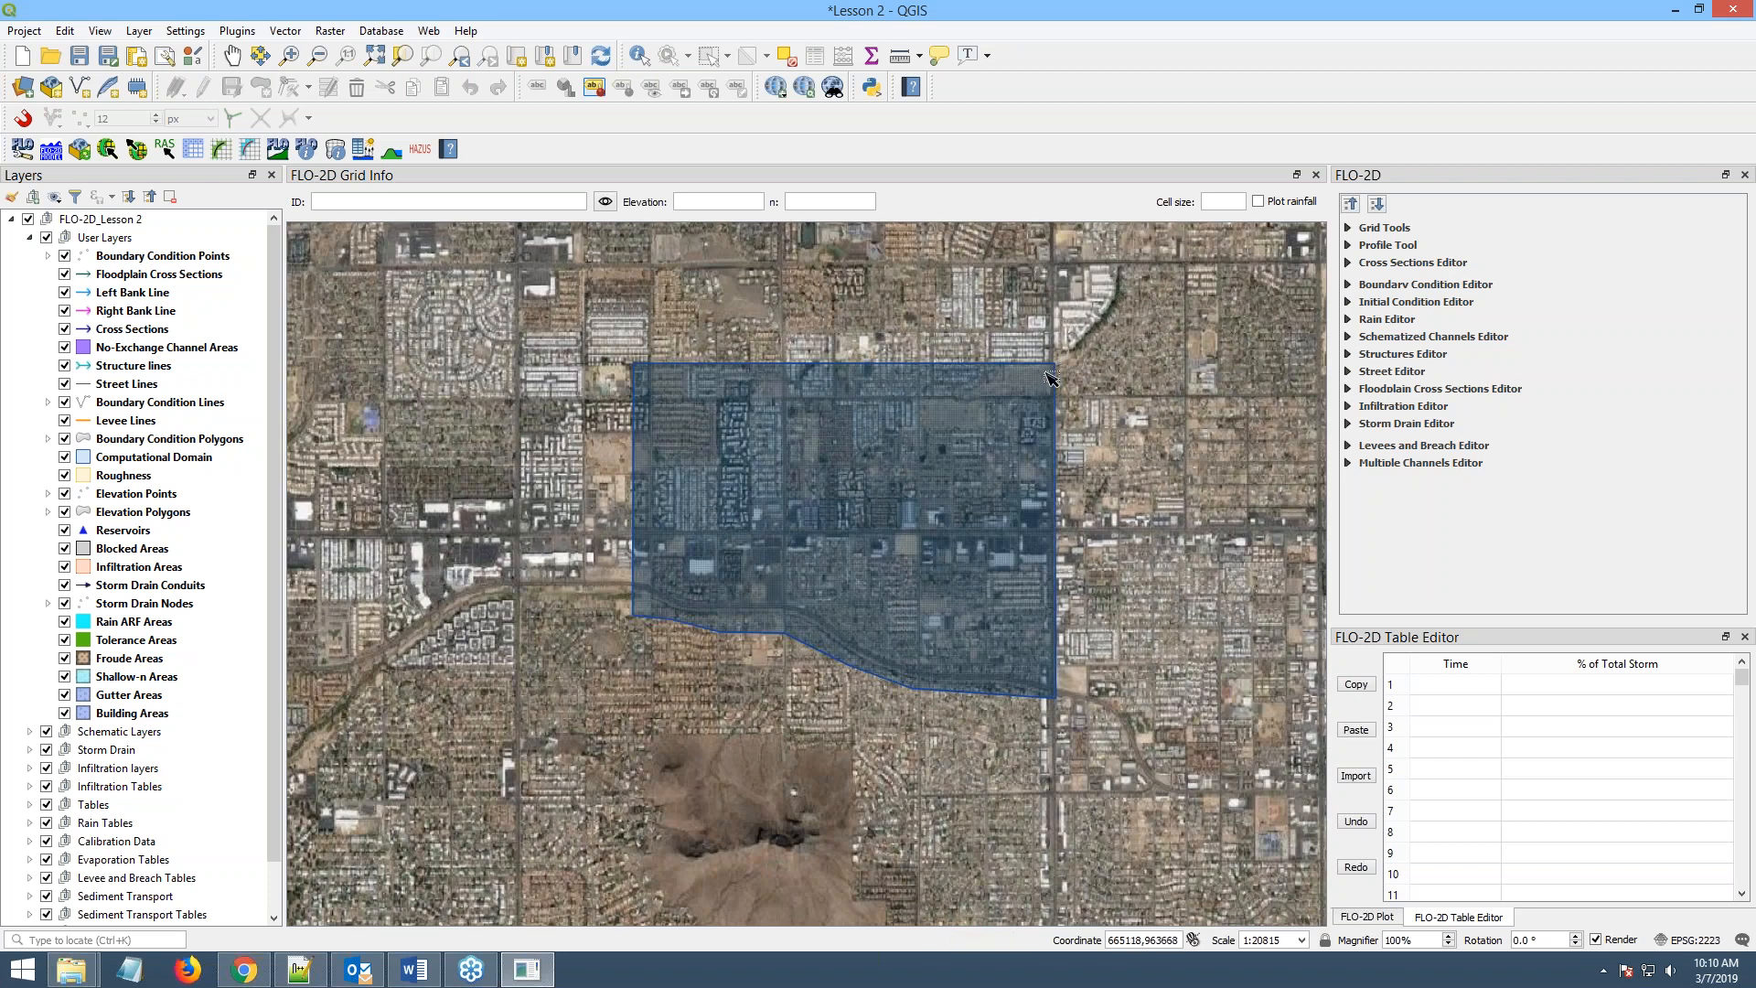
scroll(1059, 351, down, 1)
drag(1102, 295, 914, 567)
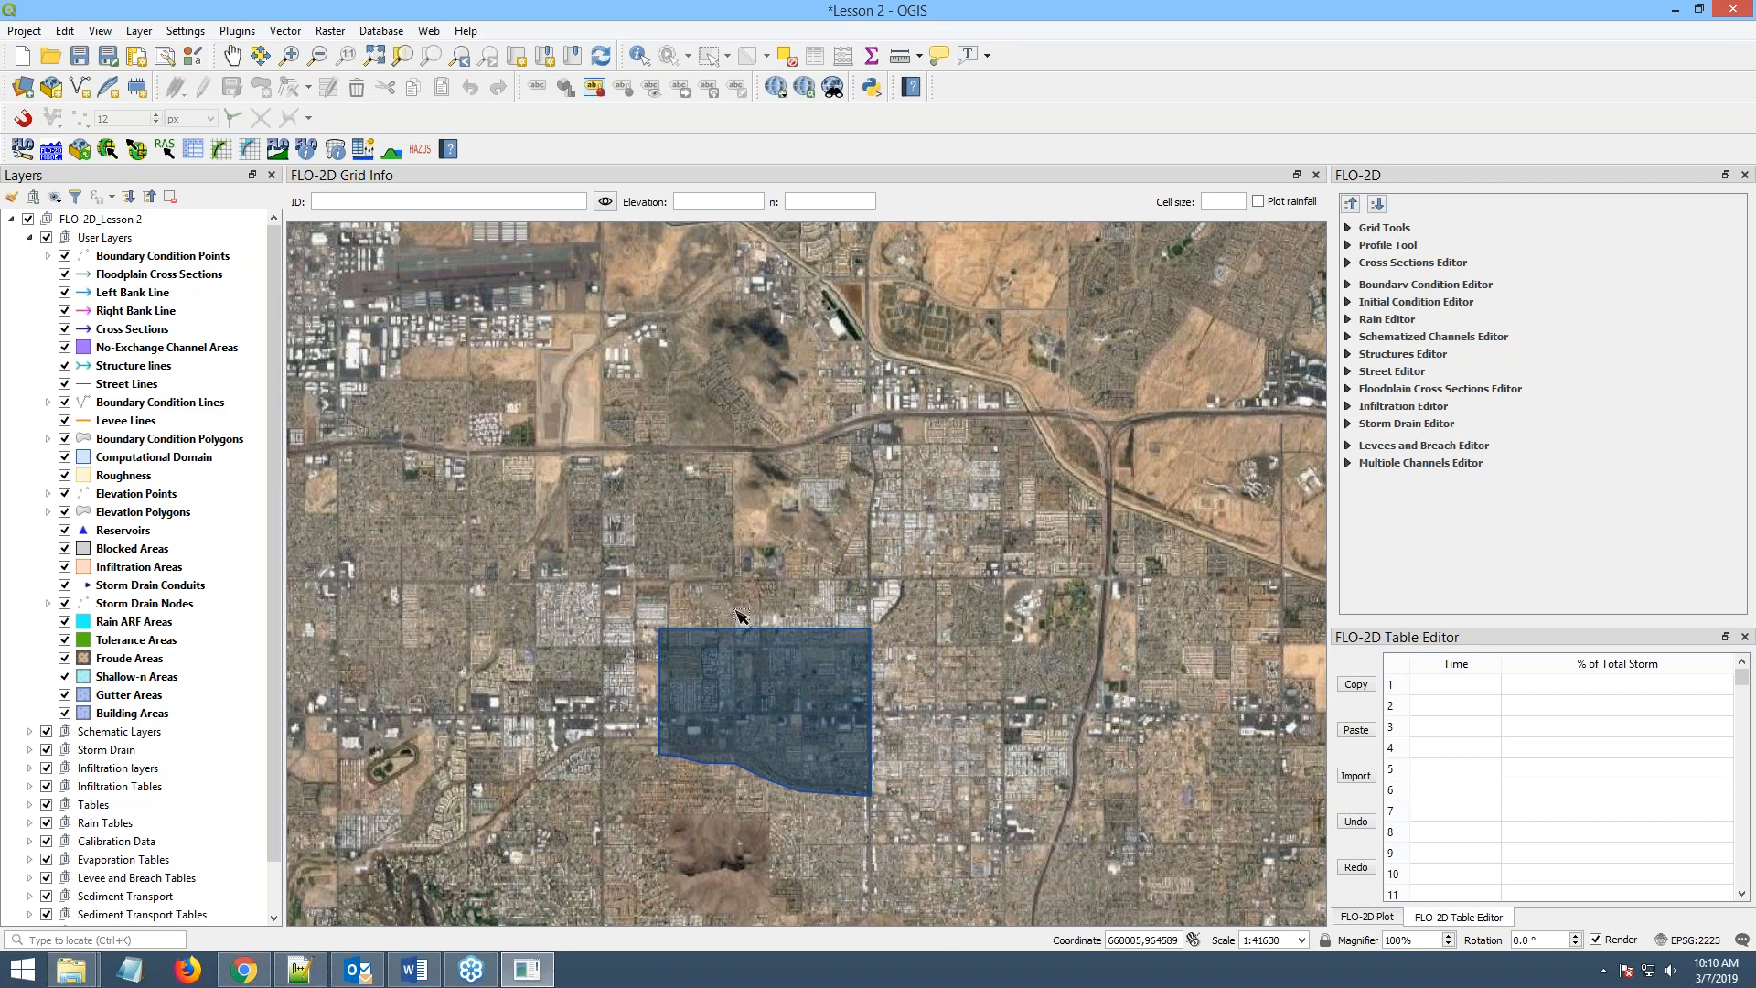
scroll(737, 611, up, 1)
drag(686, 627, 731, 406)
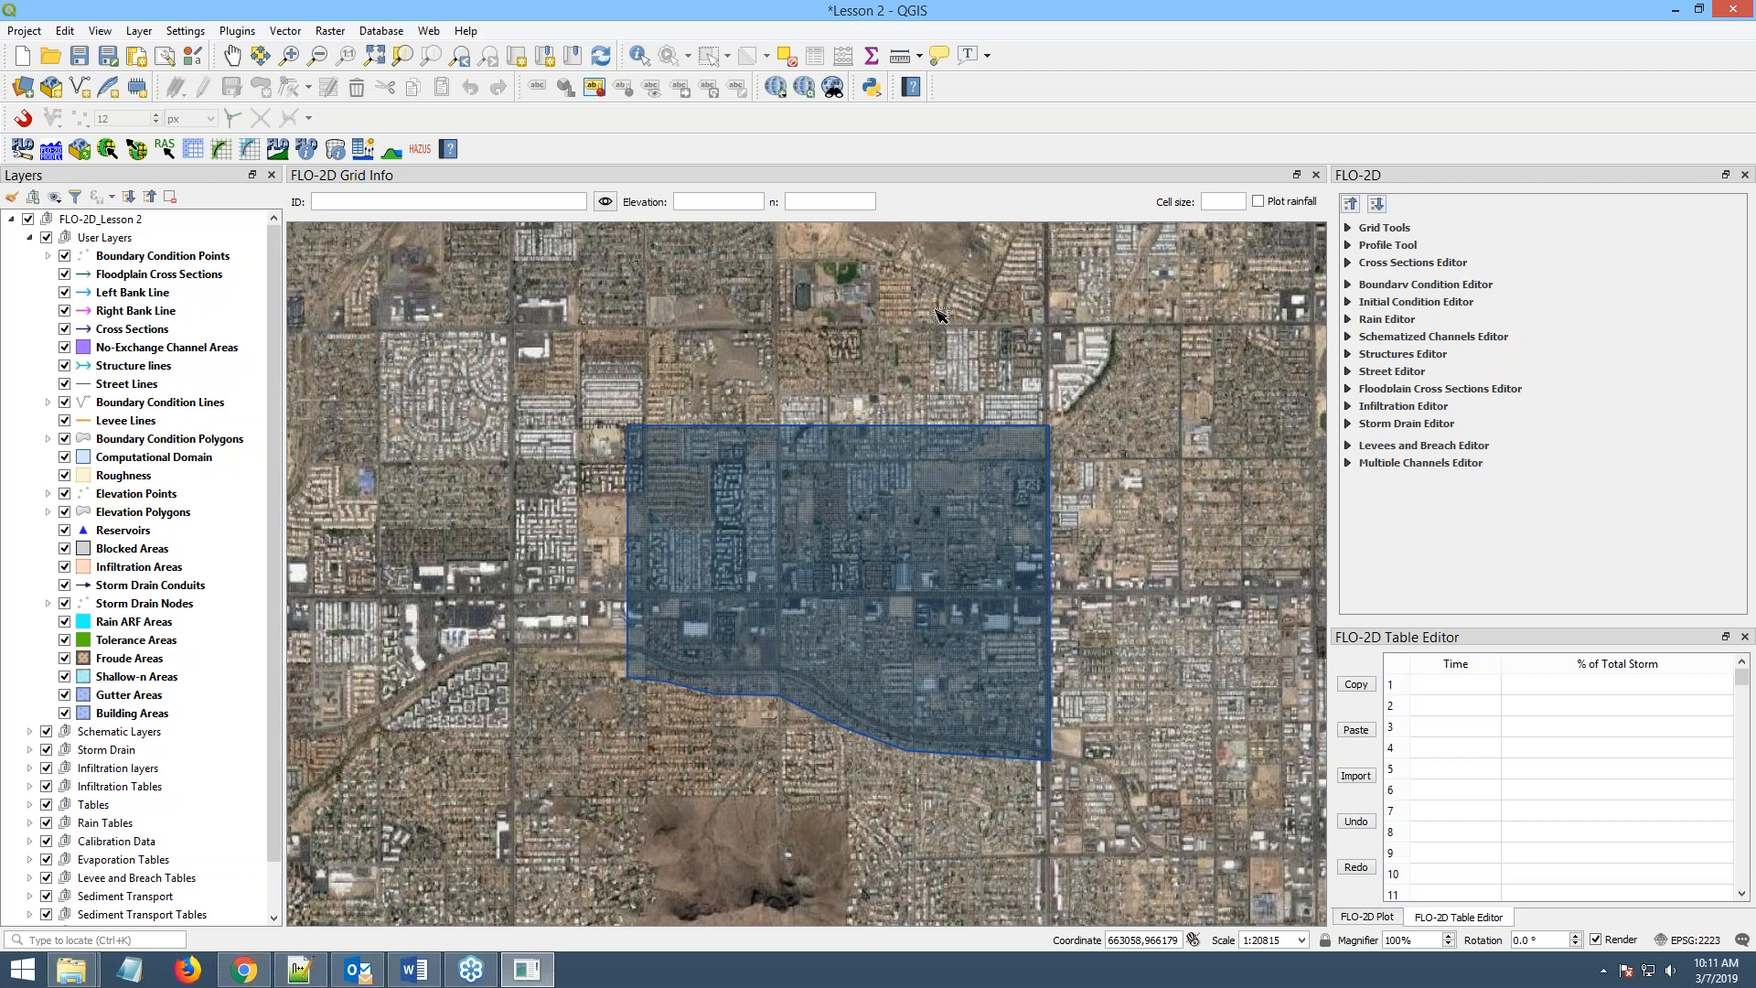
scroll(846, 425, up, 1)
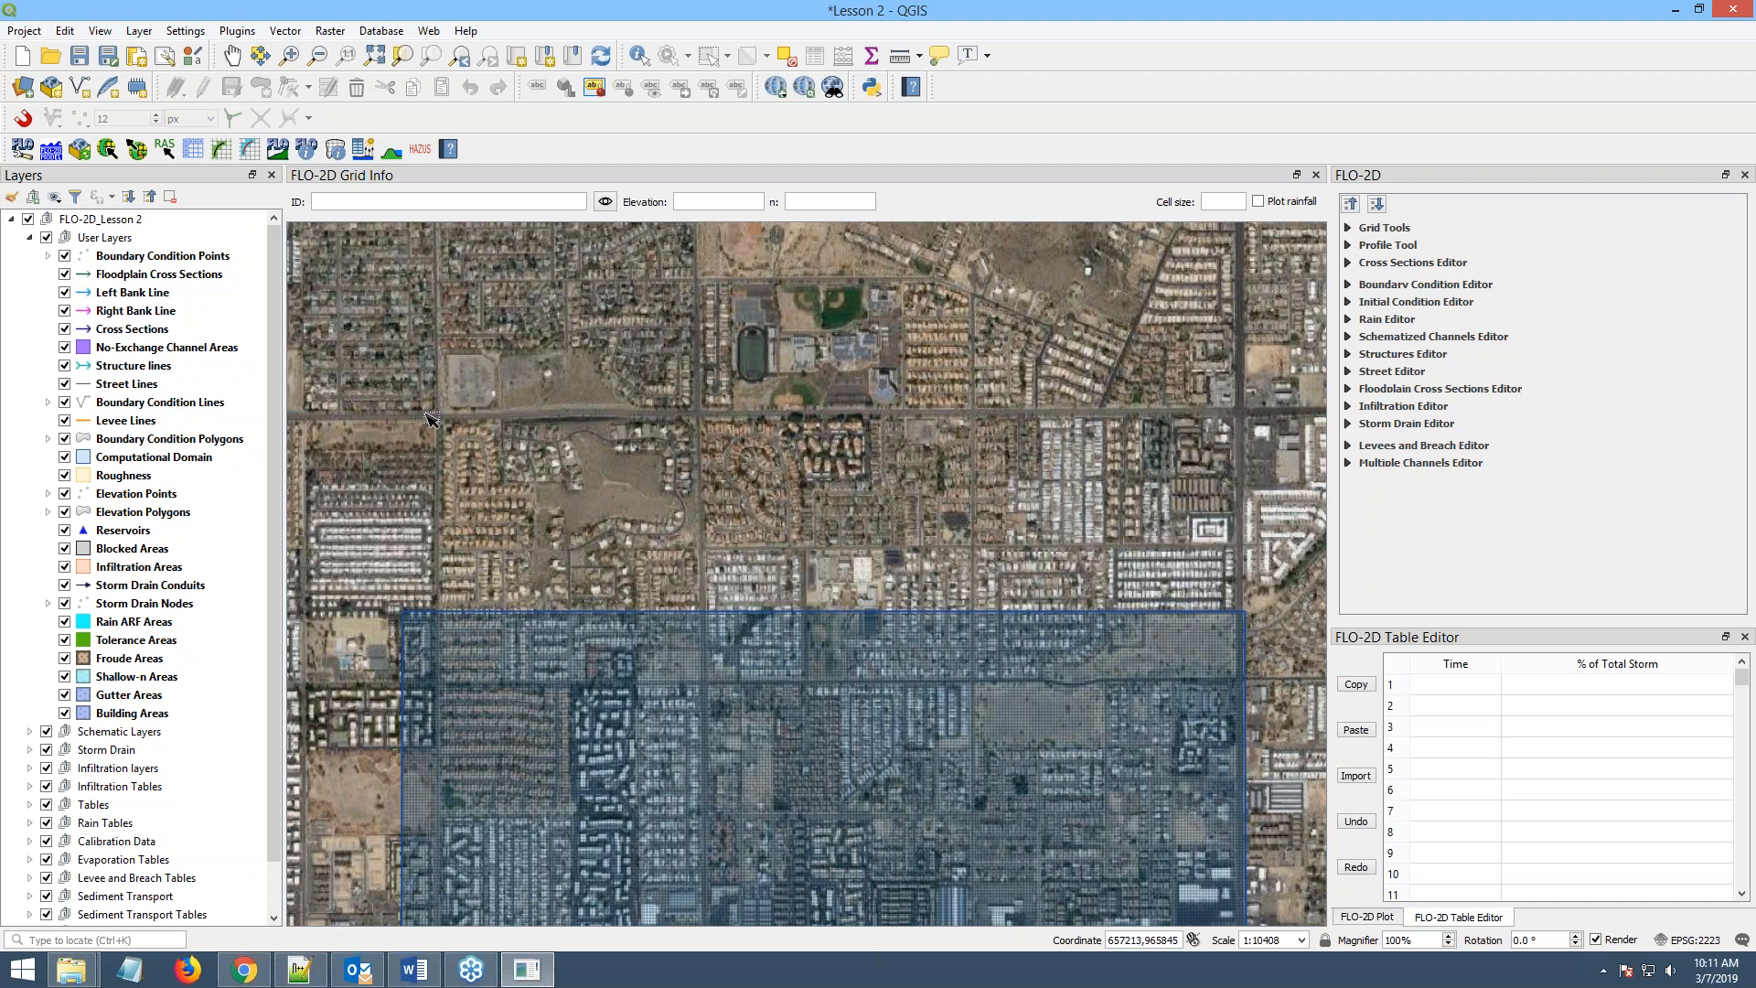
drag(429, 423, 739, 314)
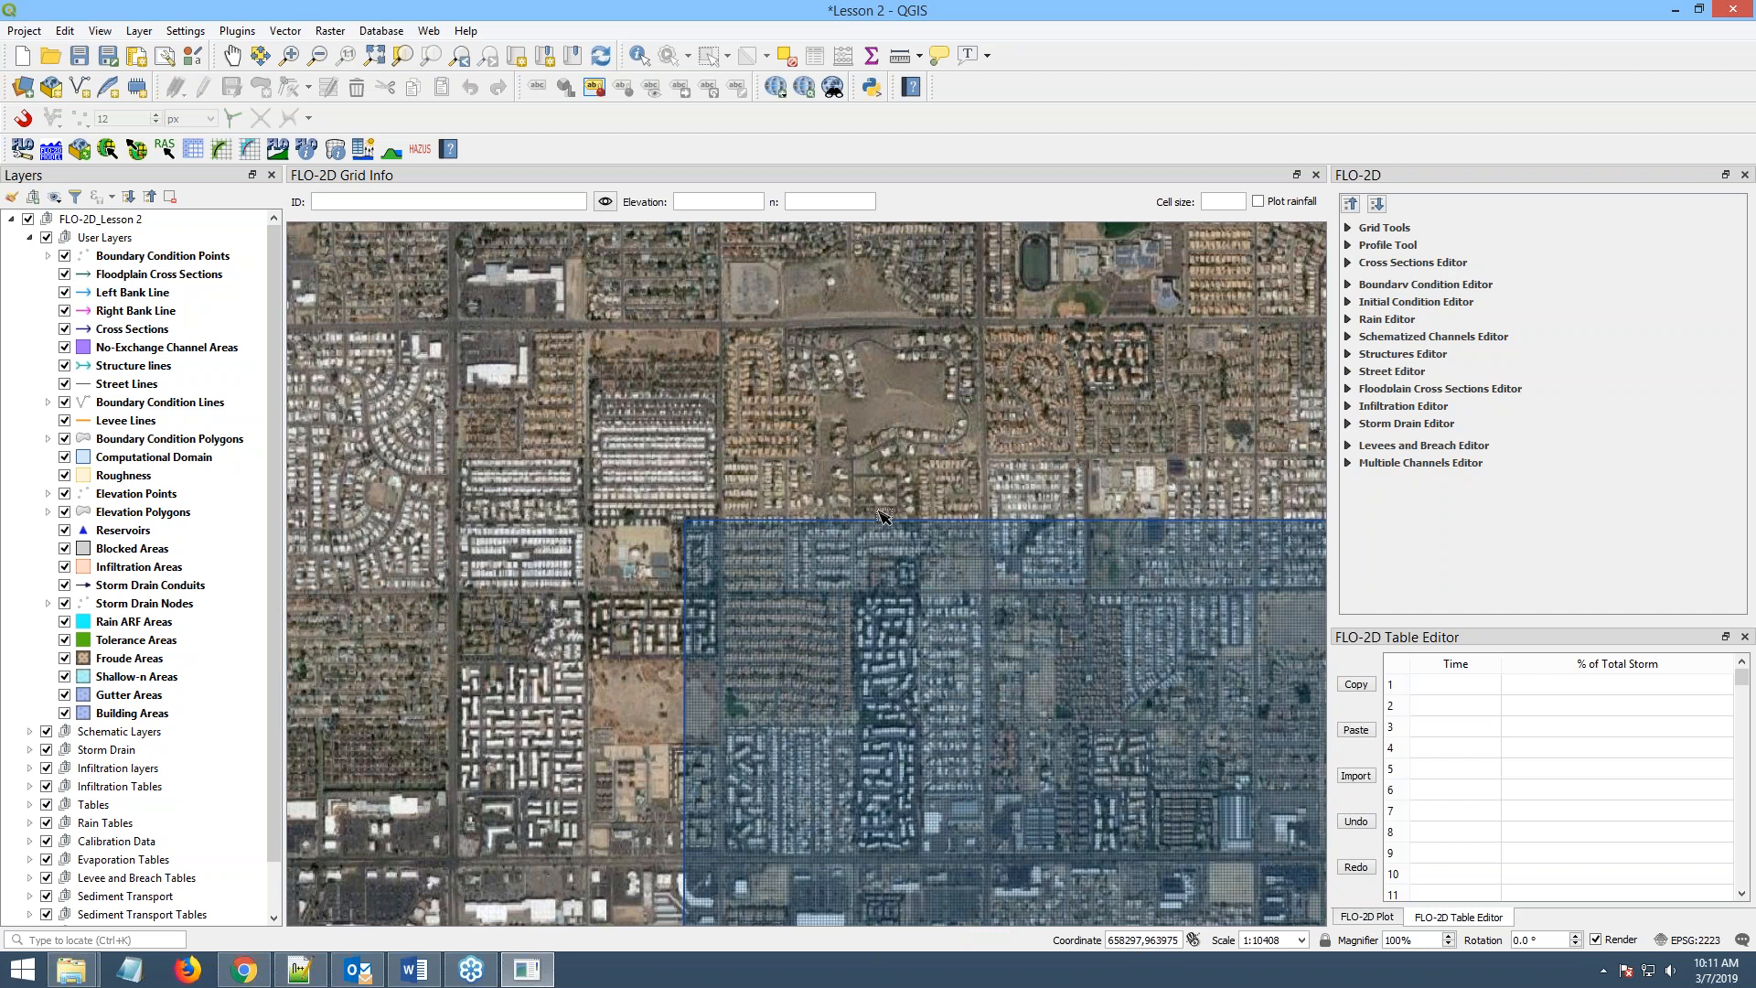
drag(1177, 448, 761, 448)
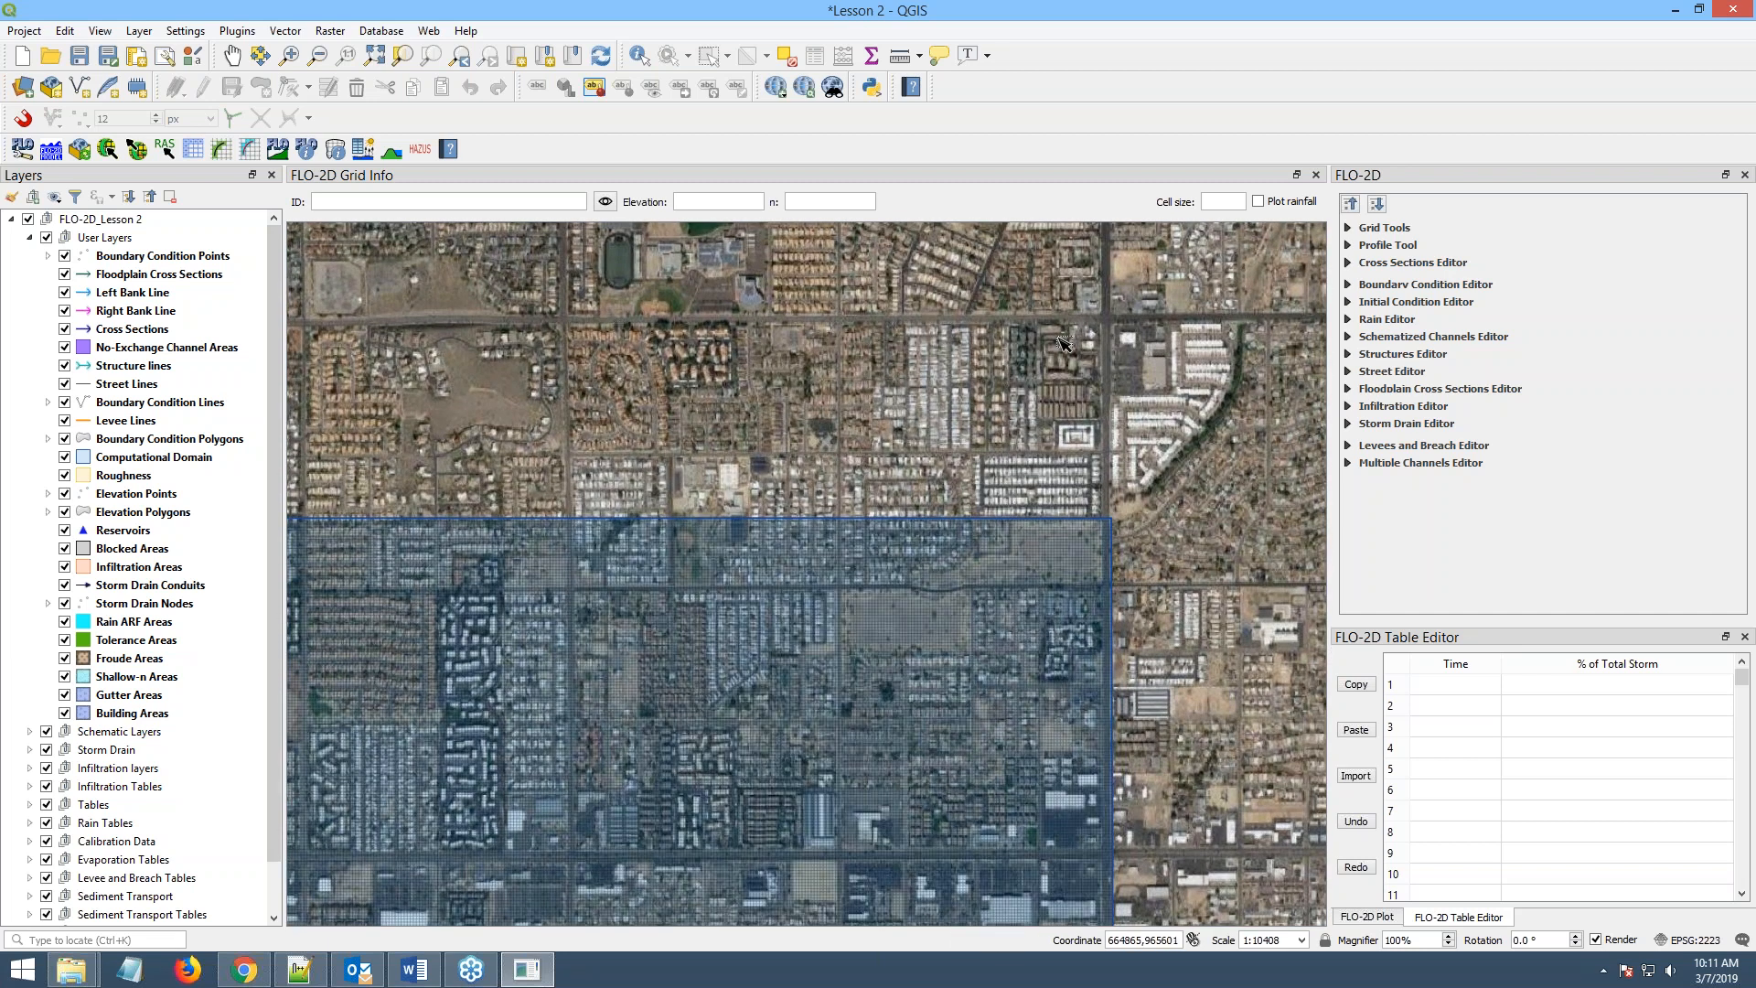
drag(938, 680, 725, 520)
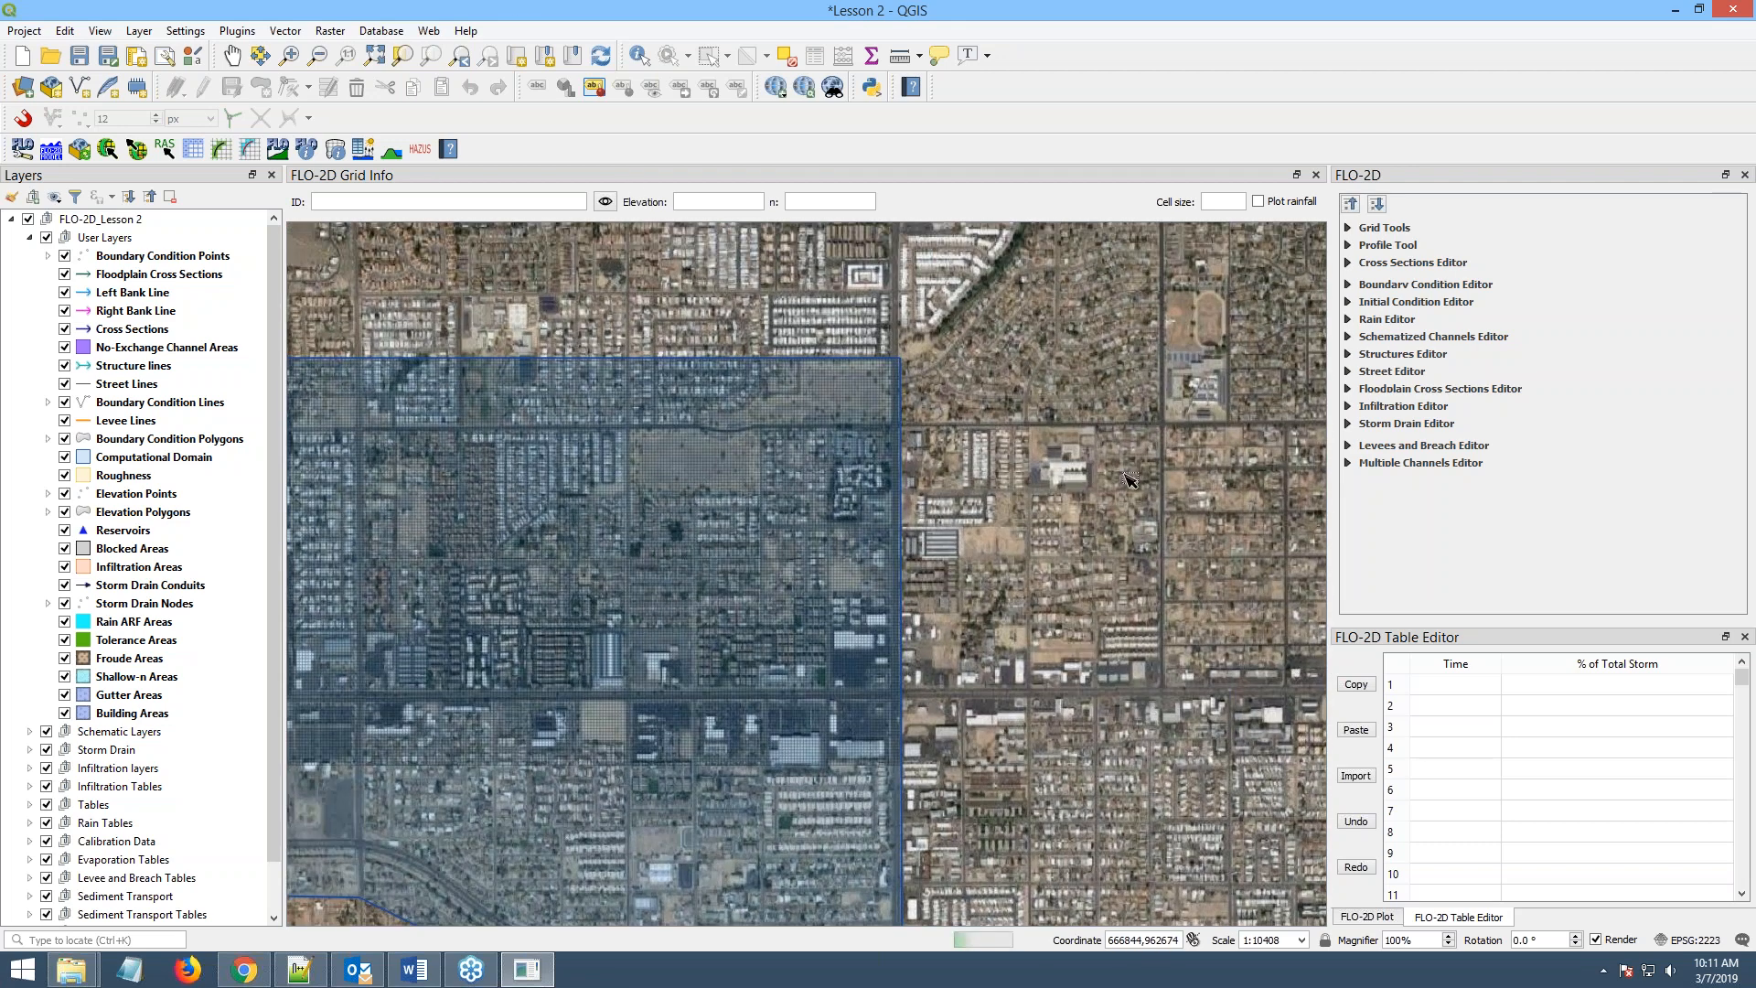
scroll(932, 672, down, 1)
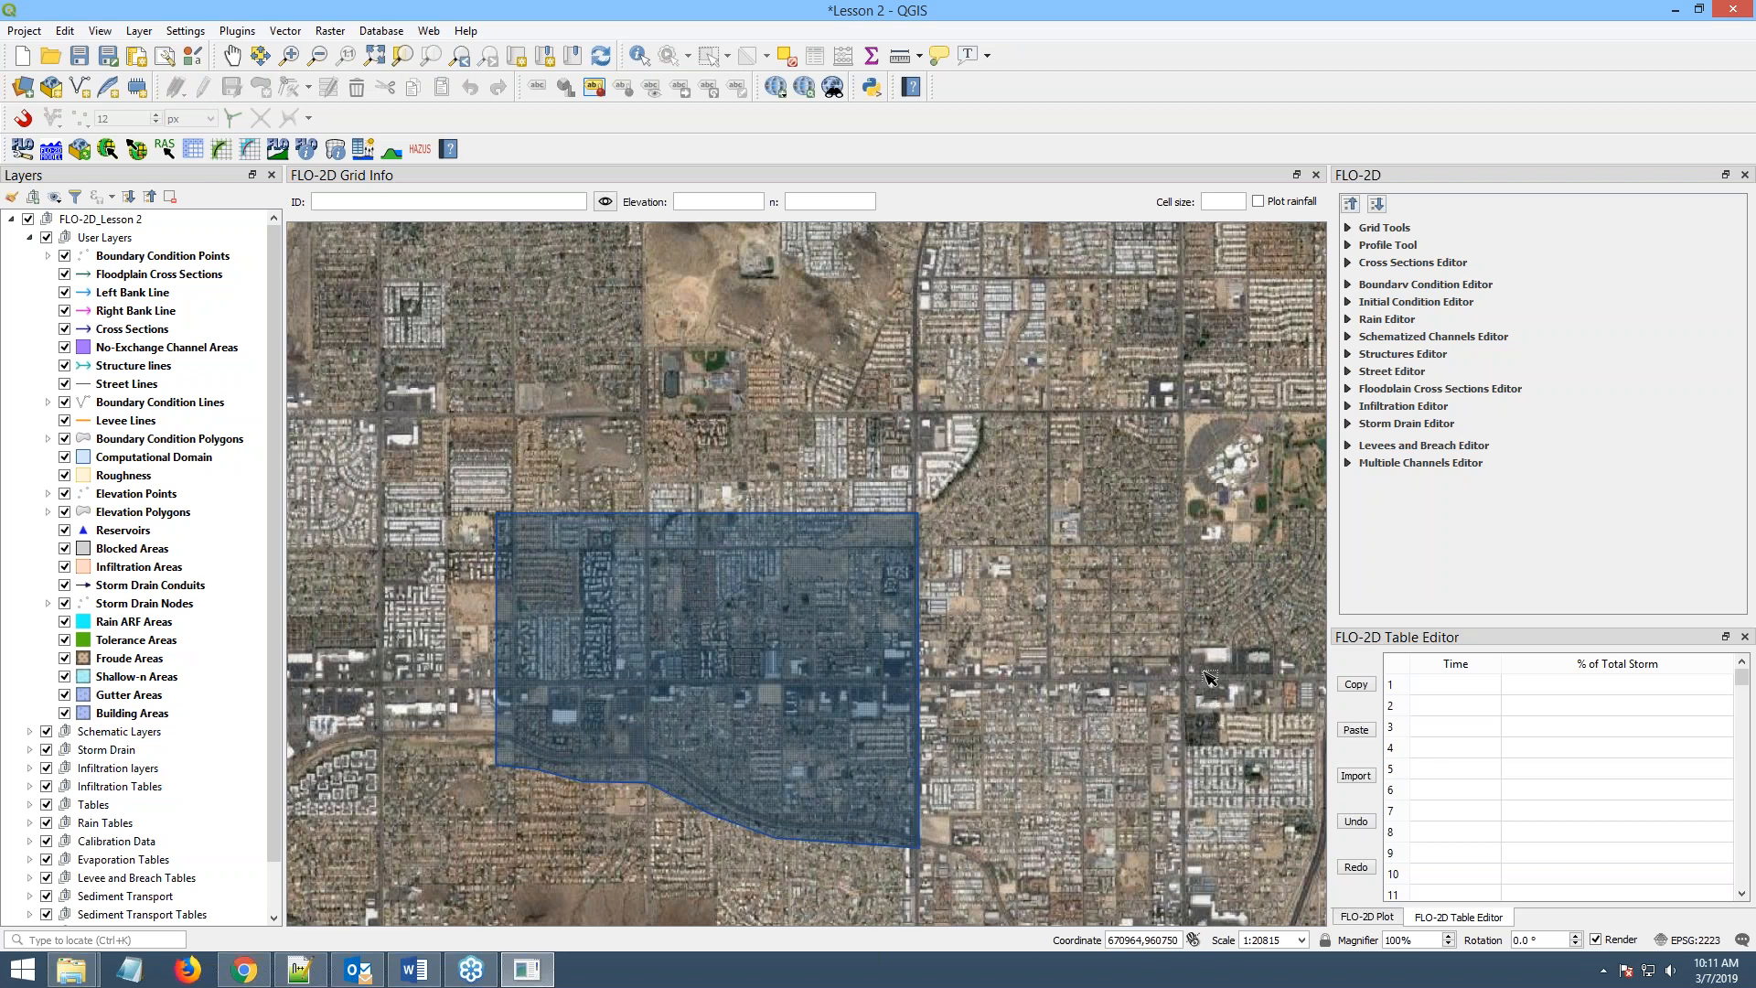
drag(1204, 673, 911, 627)
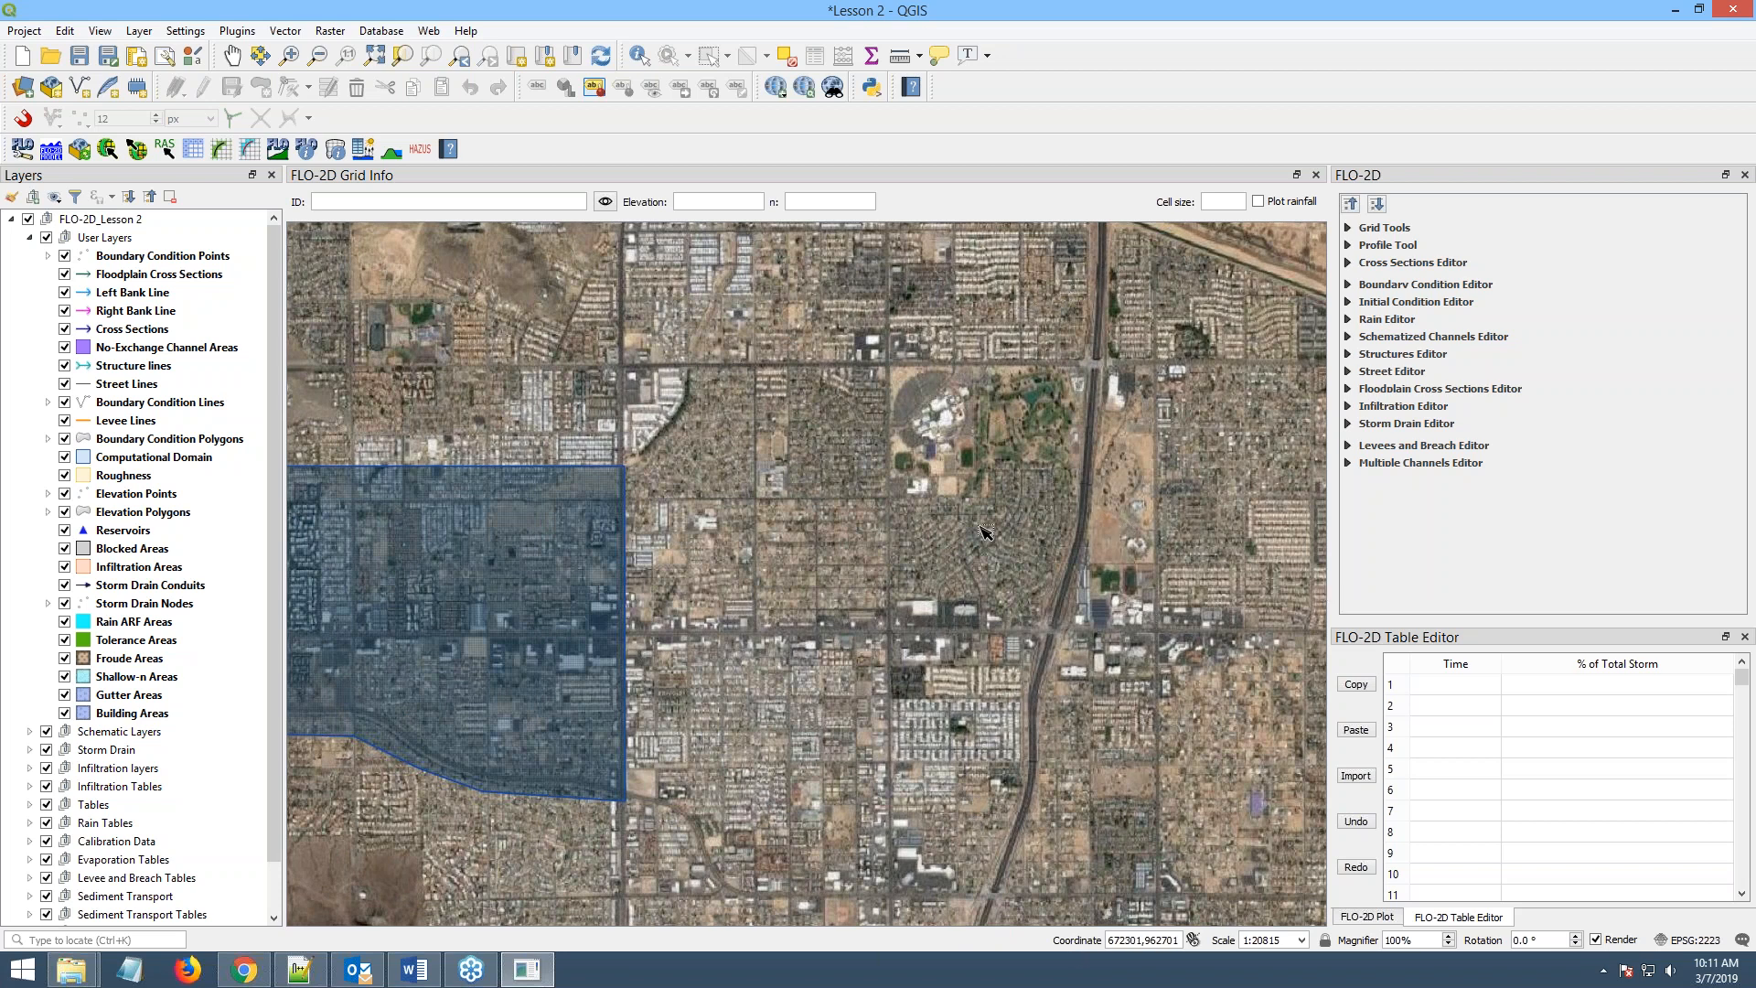
drag(591, 656, 1019, 612)
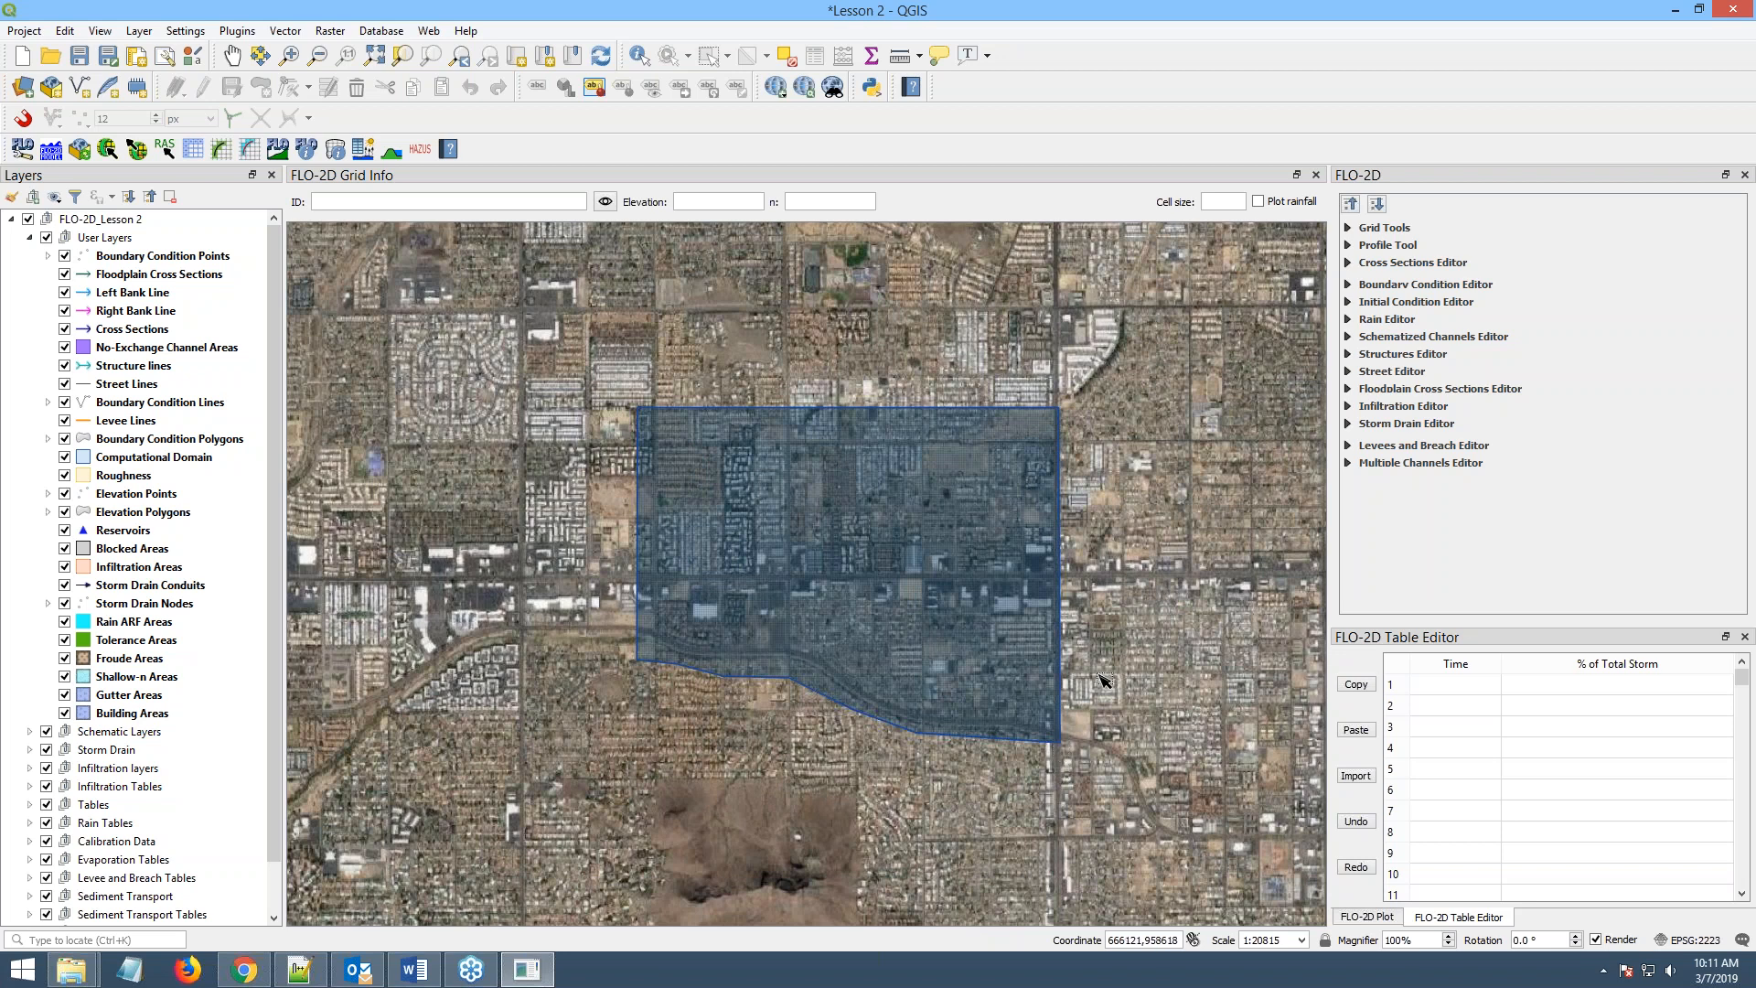
- Add an Inflow boundary condition point on the basin structure near the domain's northeast corner and save it to the FLO-2D boundary conditions
scroll(1063, 393, up, 4)
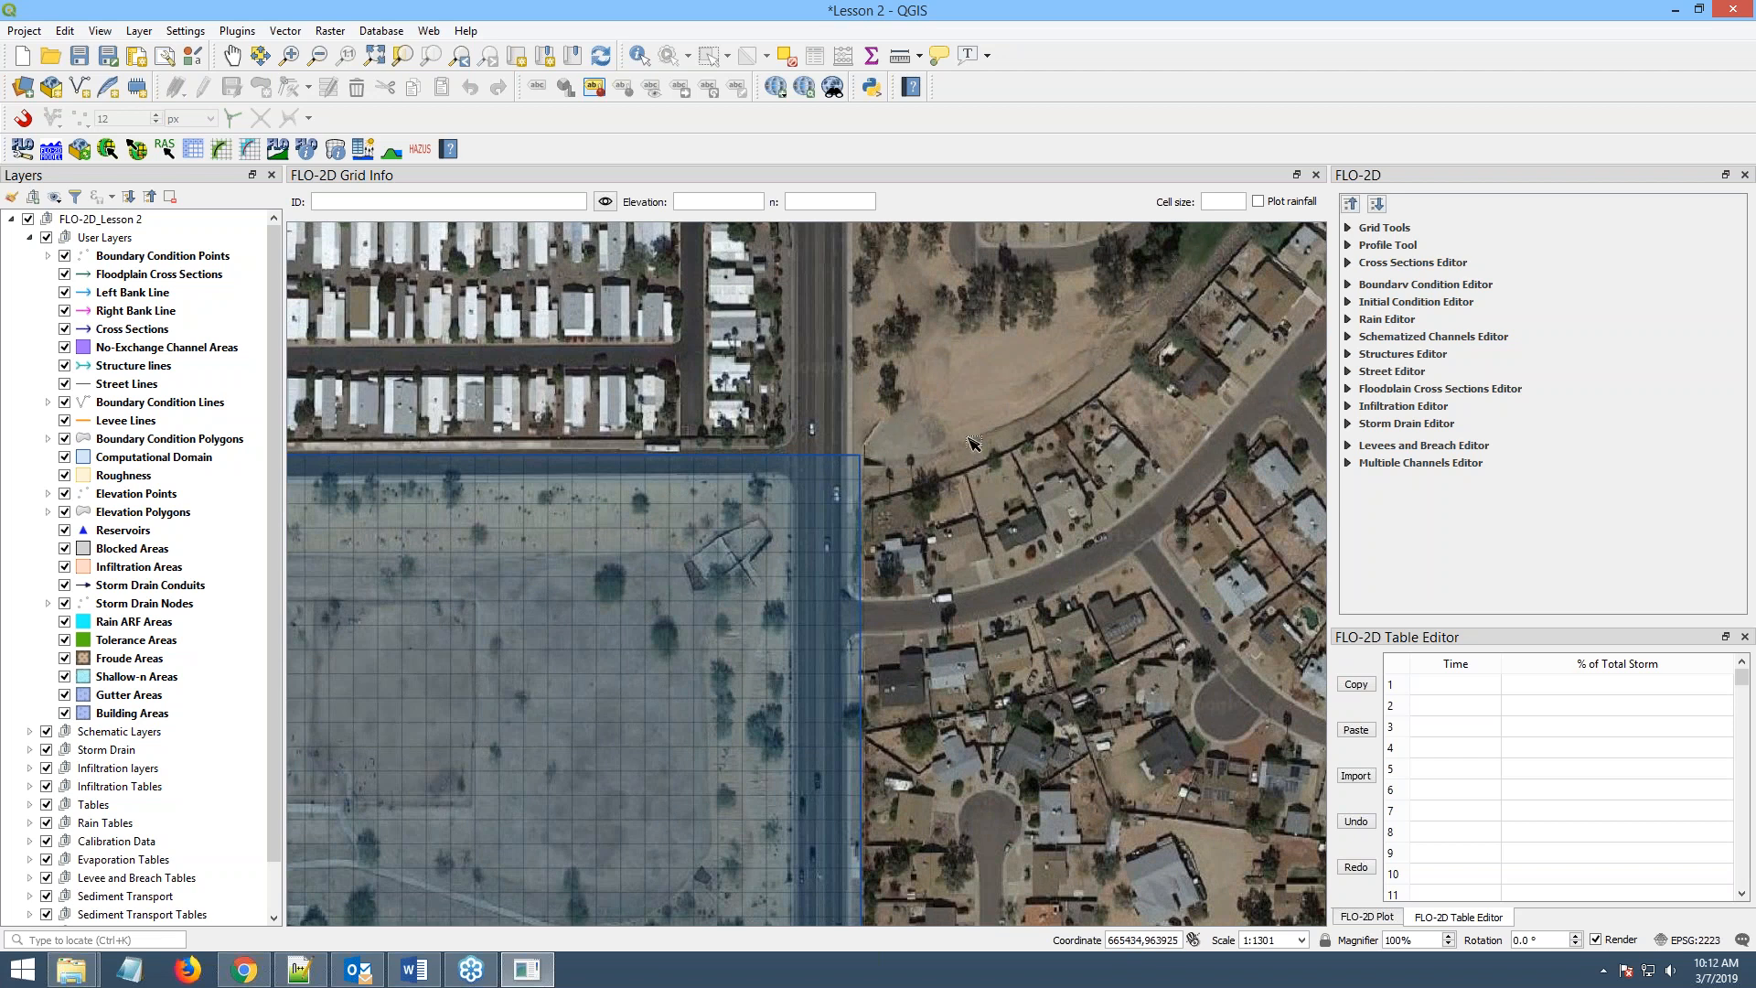
click(1349, 286)
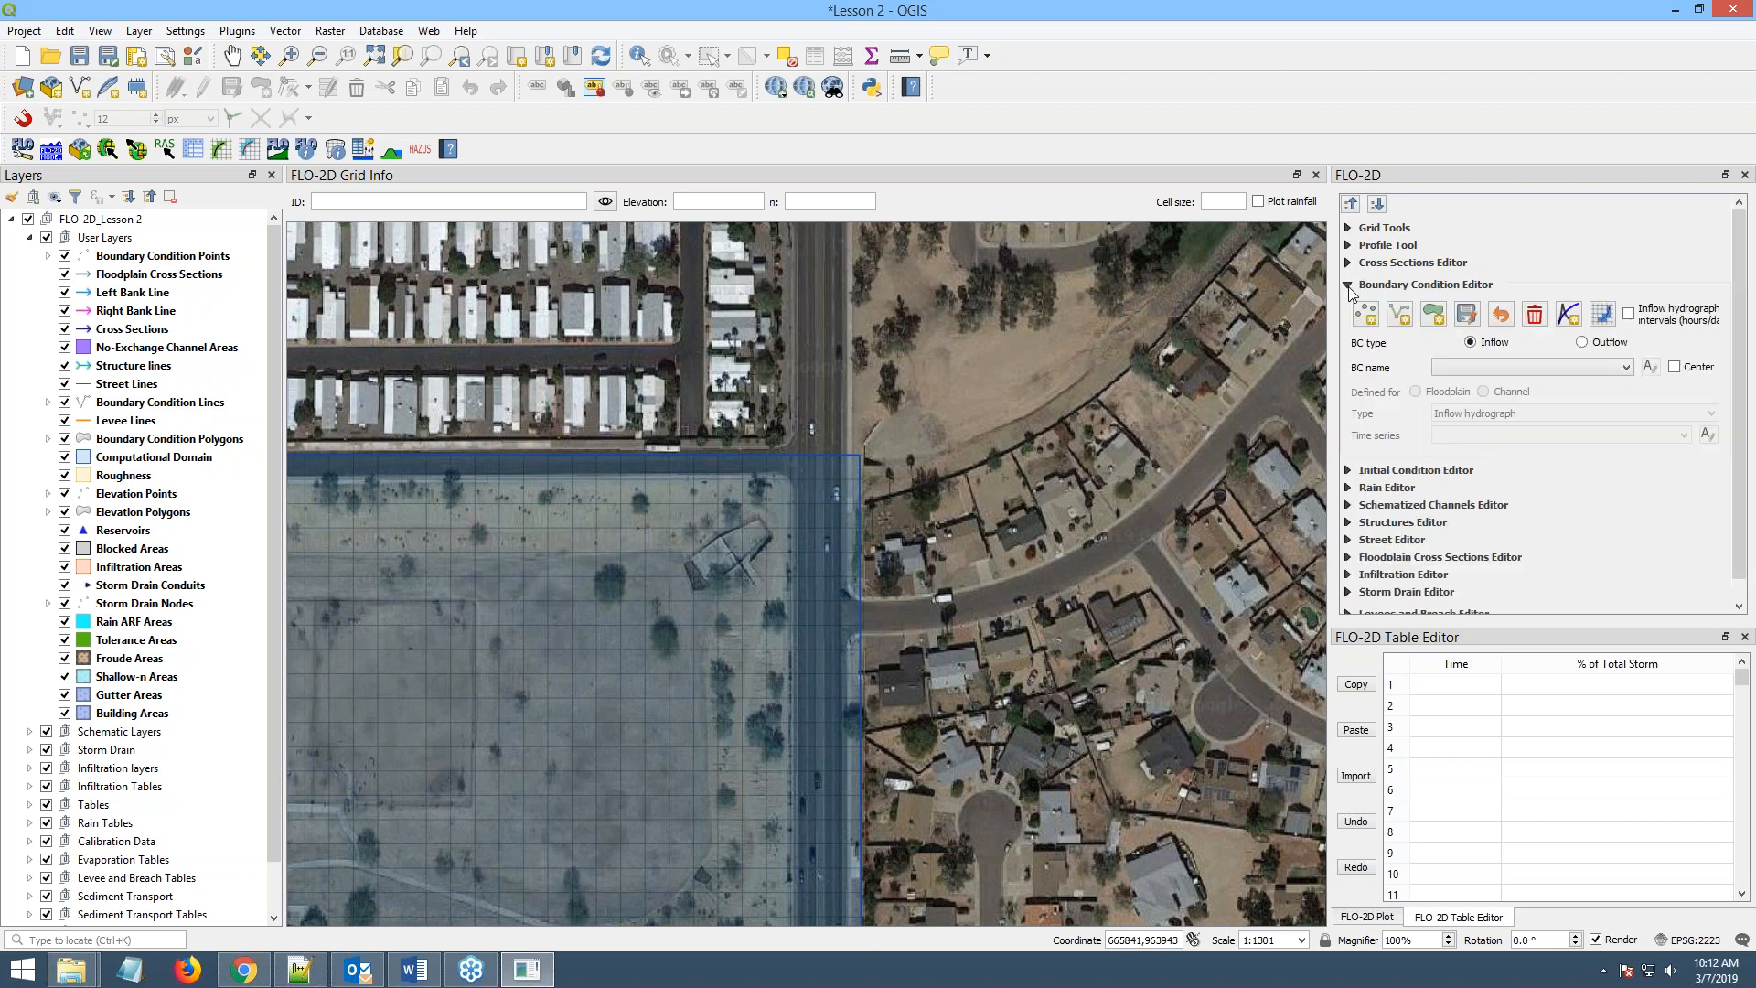
click(1365, 315)
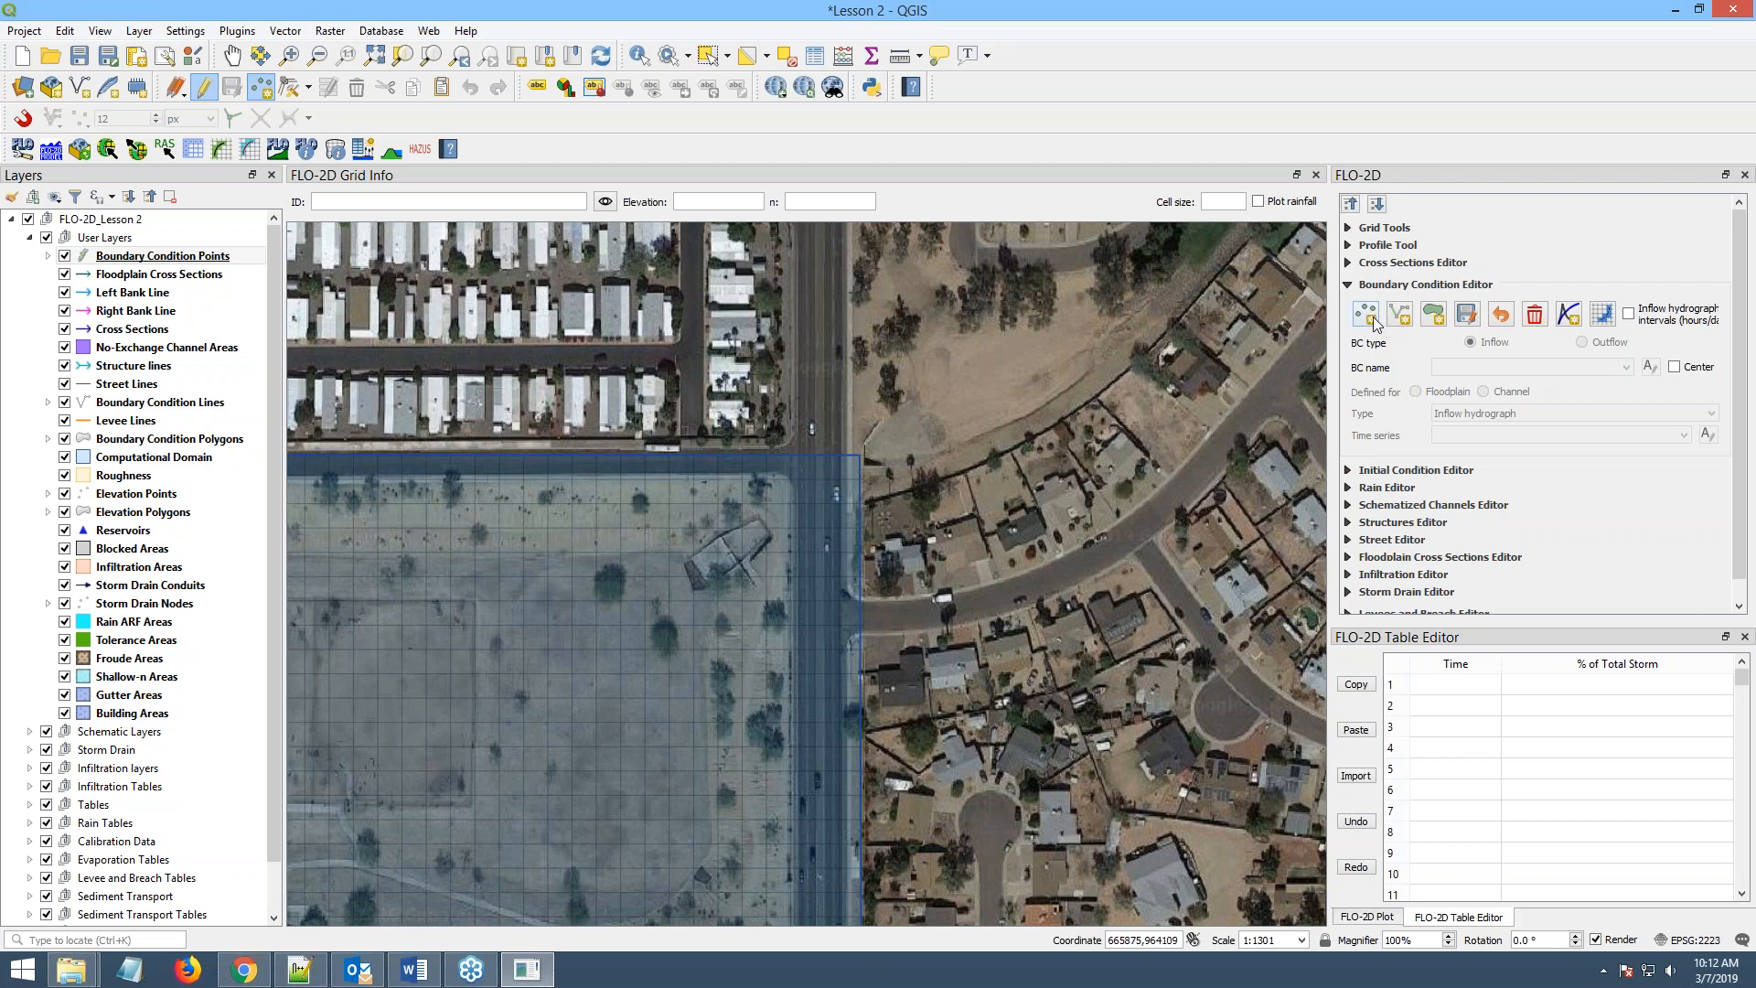
click(756, 535)
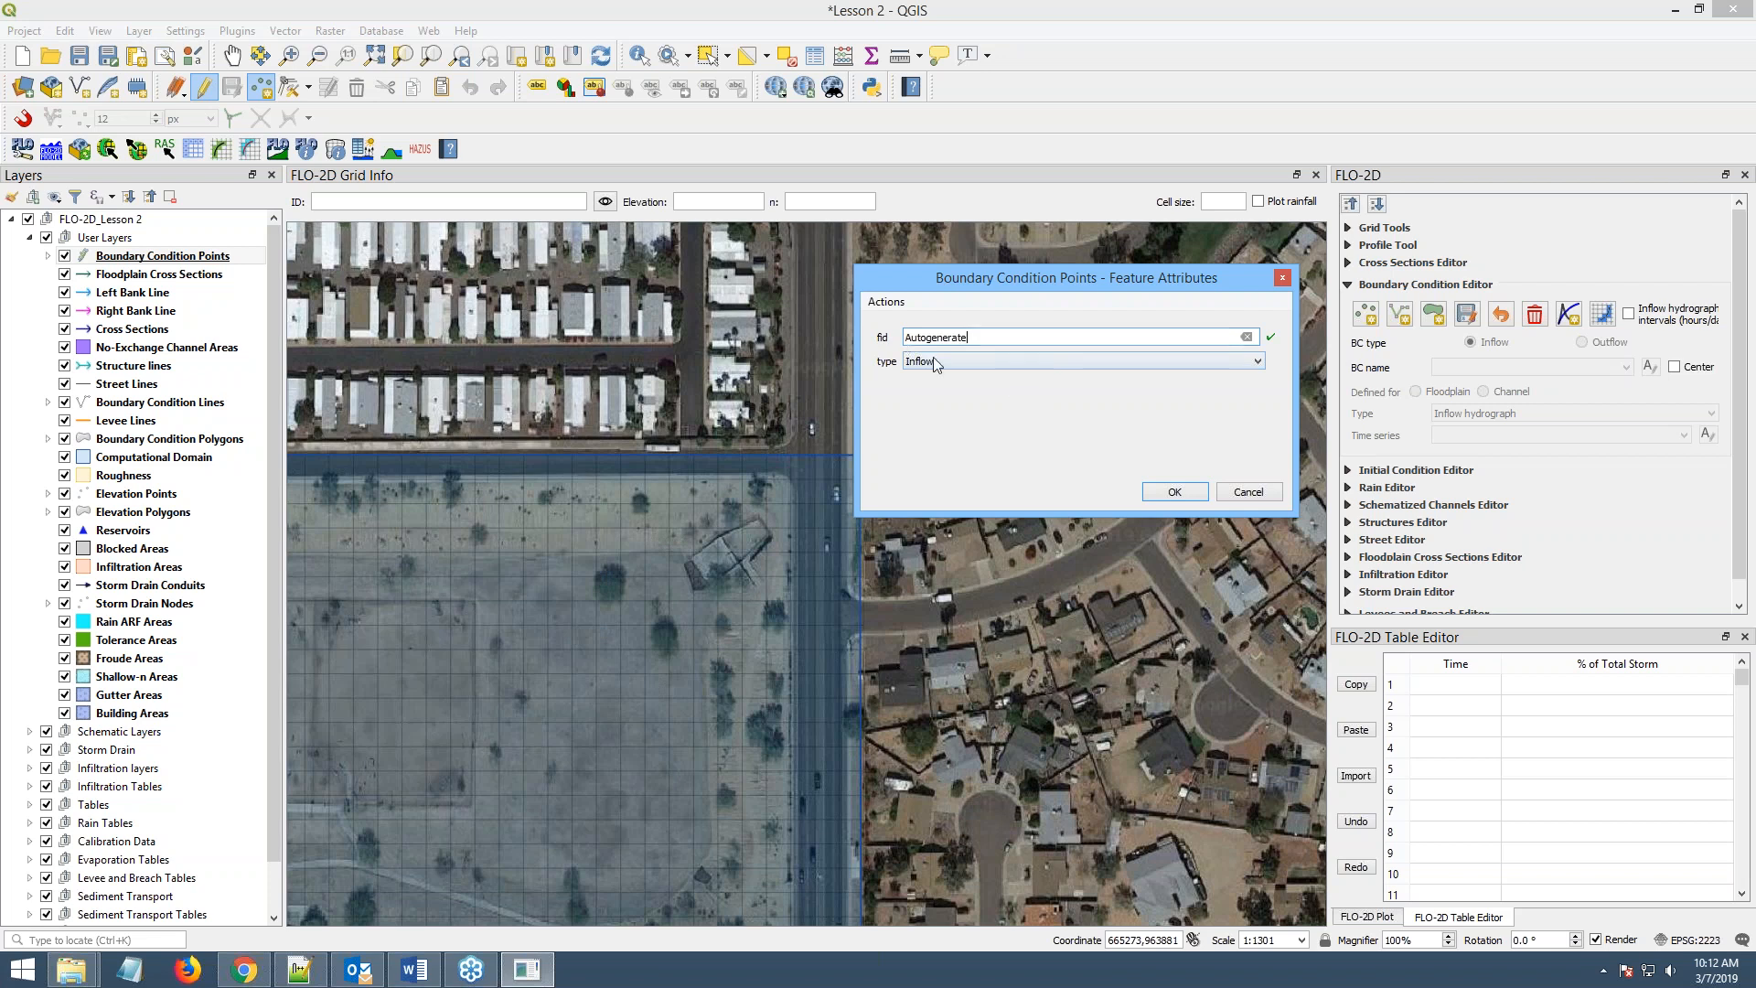
click(1120, 365)
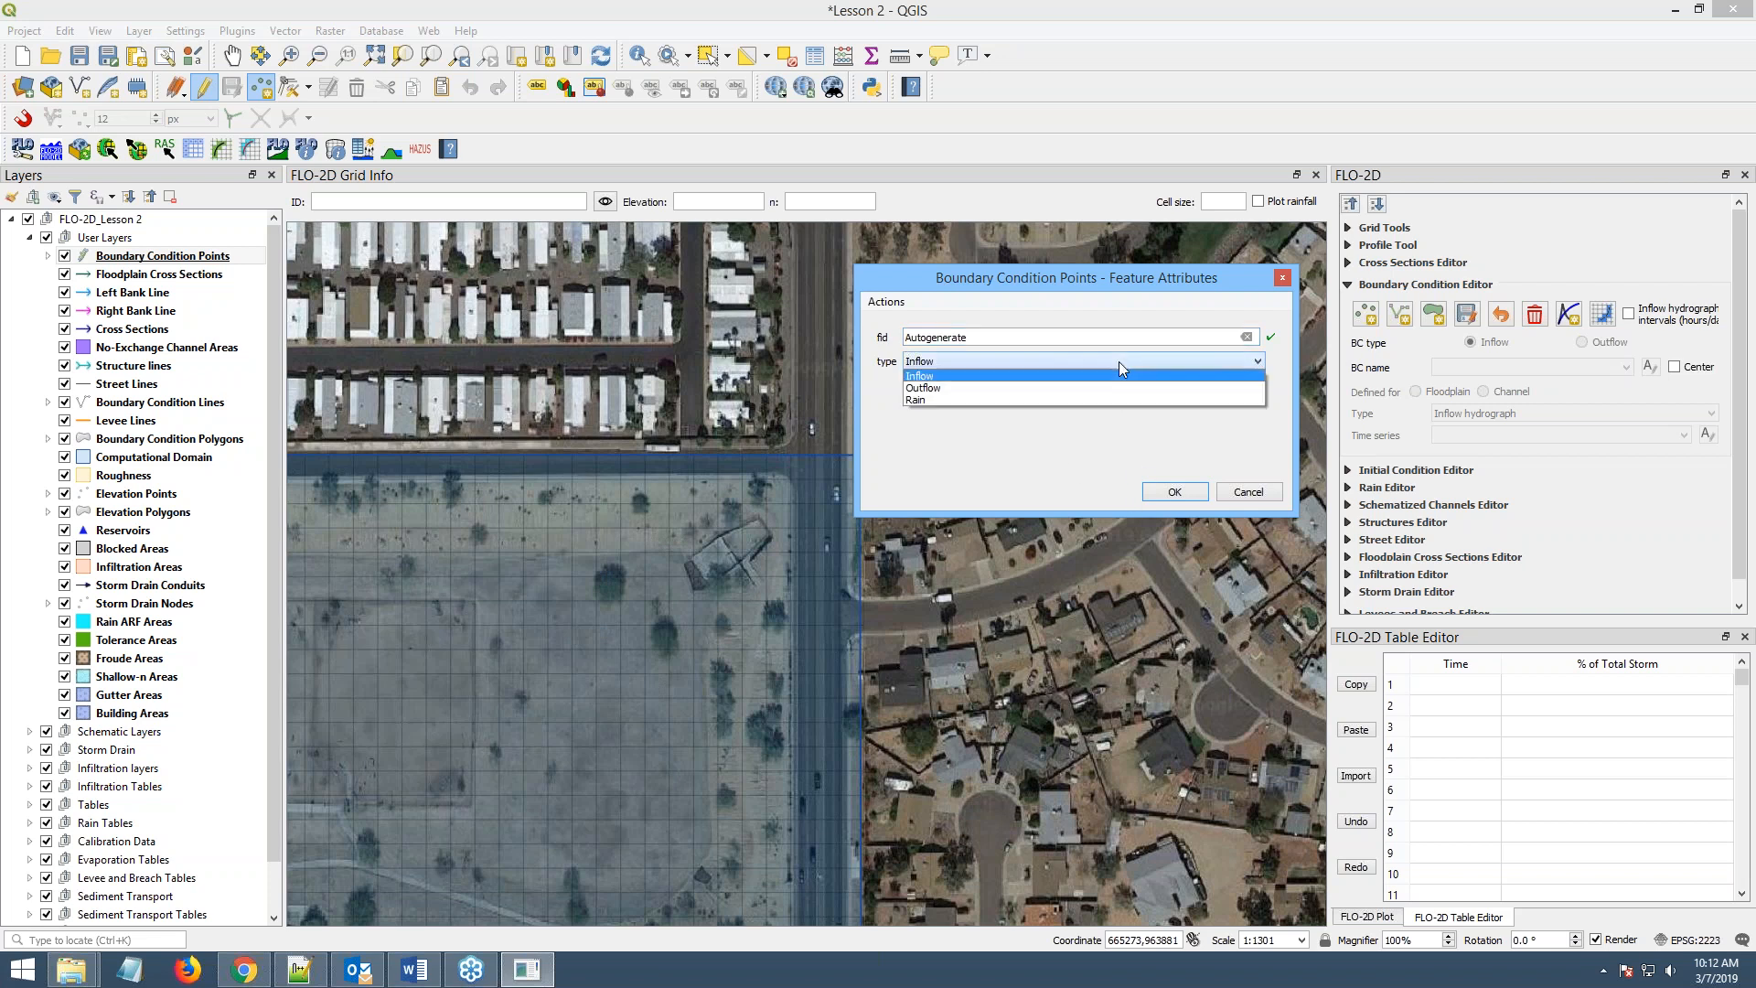
click(930, 378)
click(1175, 491)
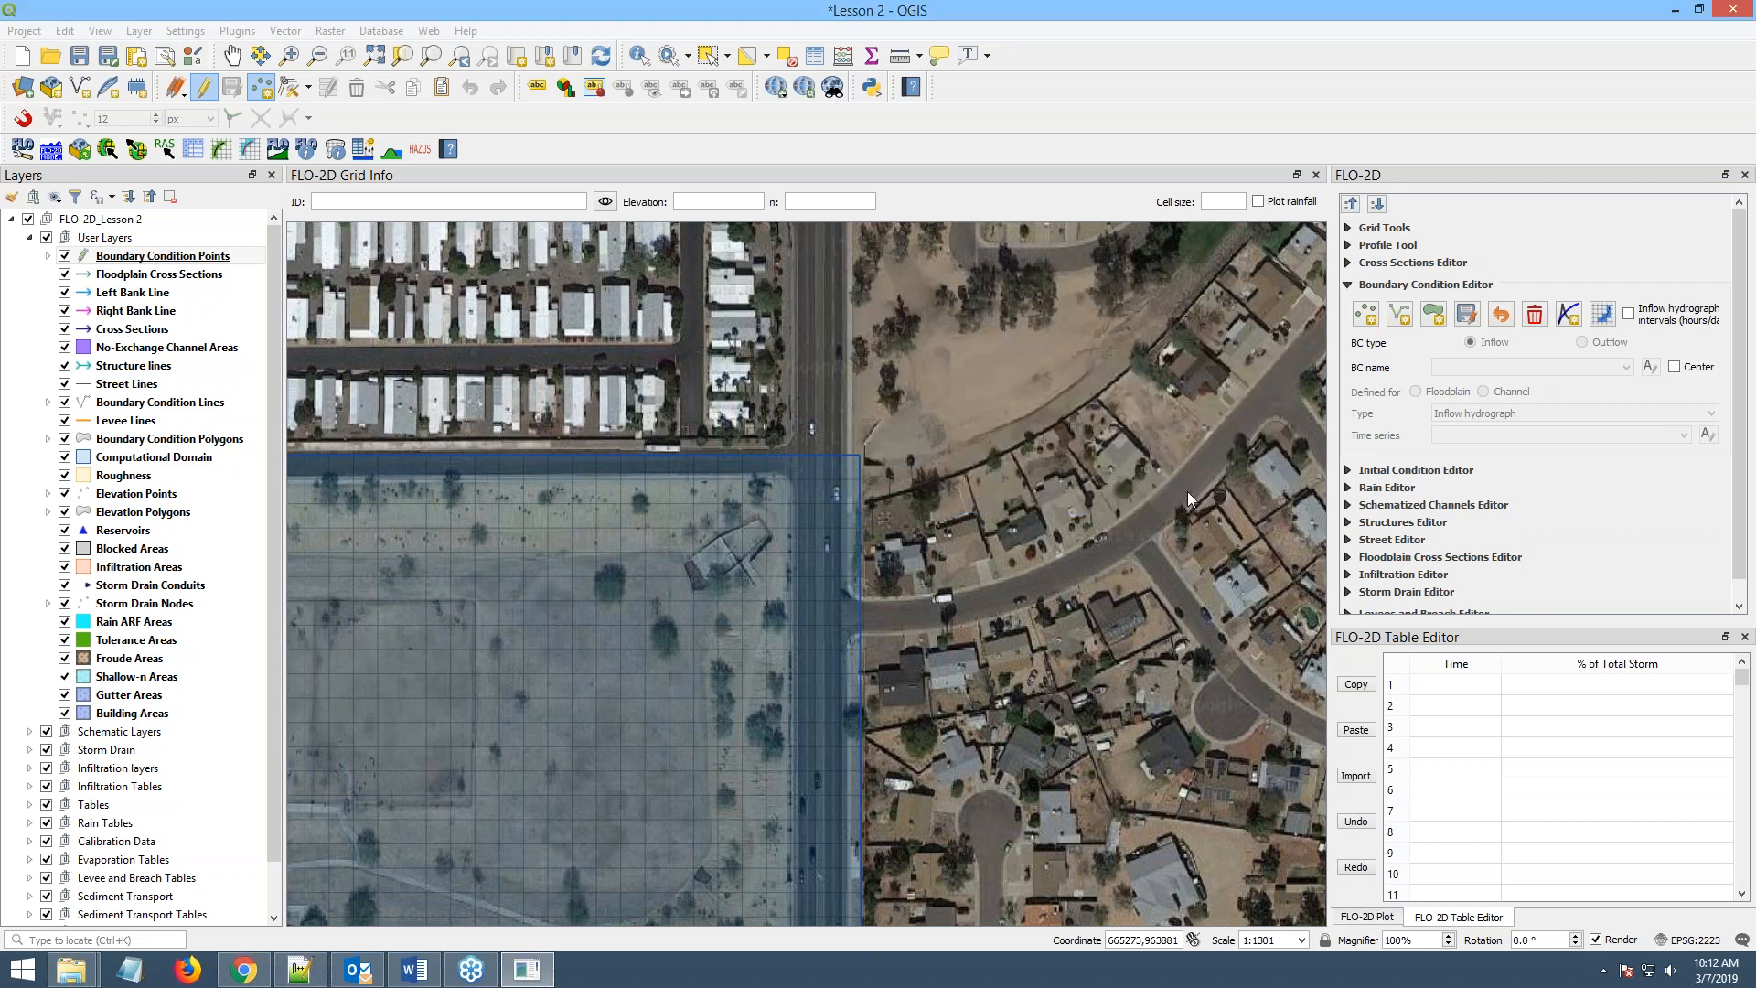
click(1467, 316)
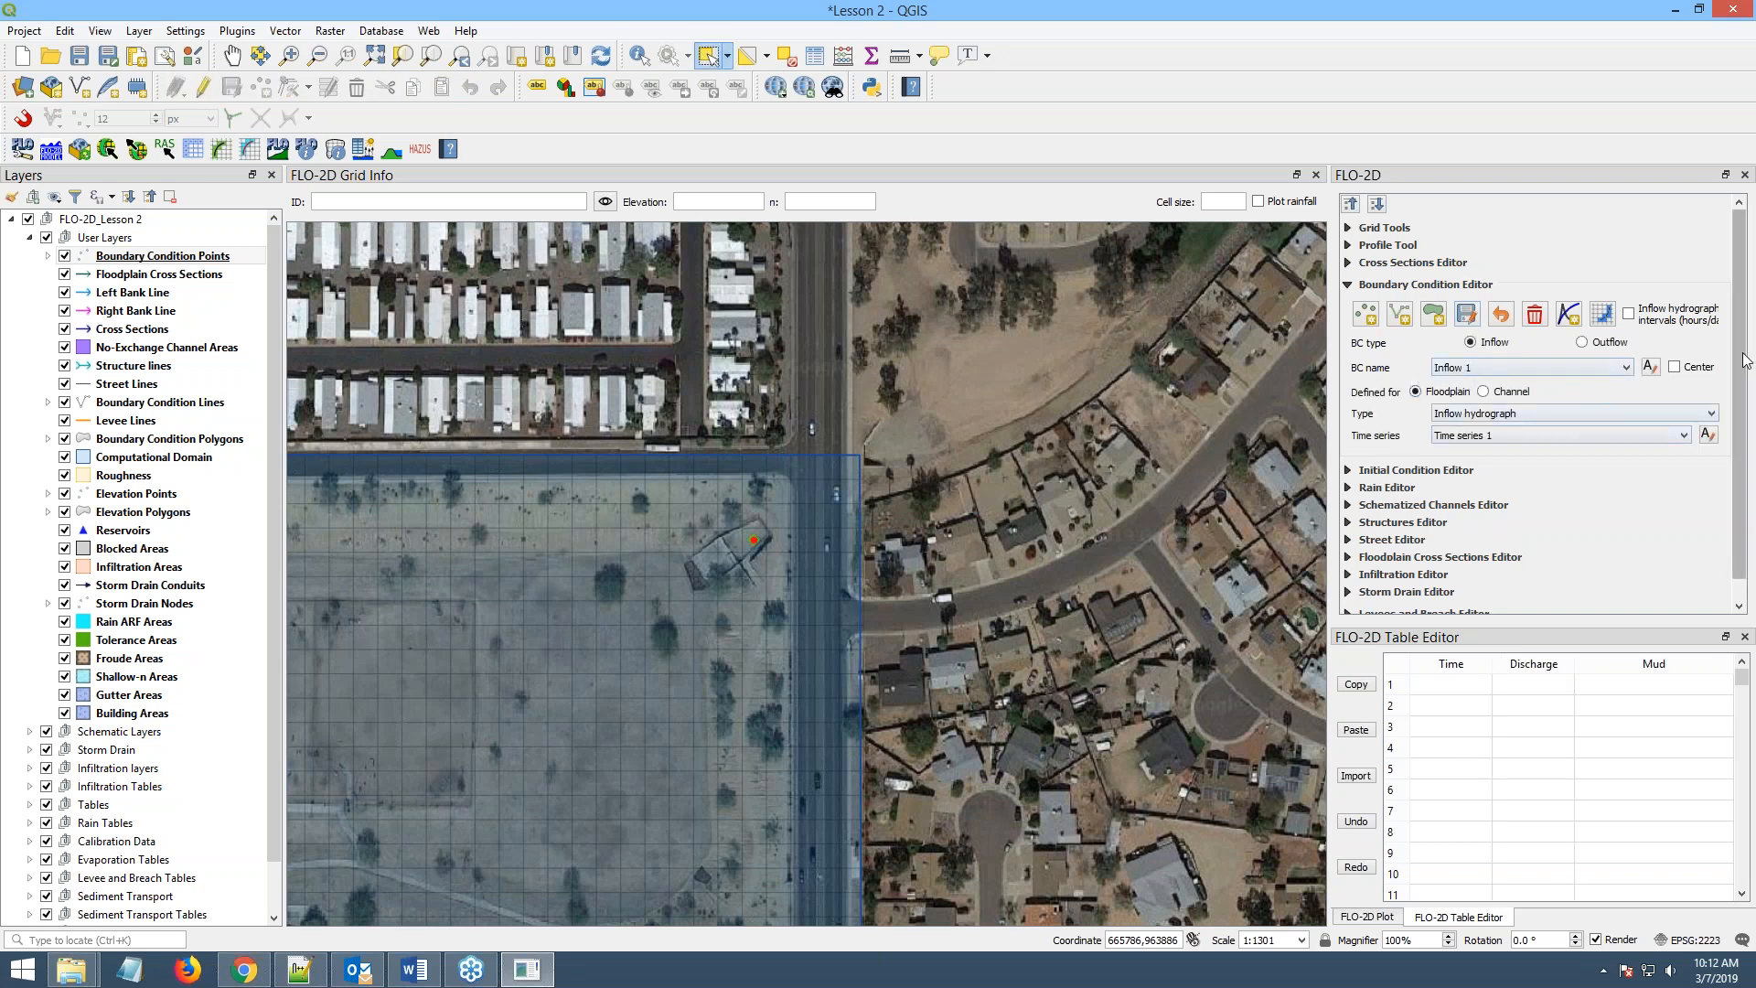
- Rename the inflow boundary condition as GrvrIn and its time series as GrvrBsn100yr24hr
click(1651, 367)
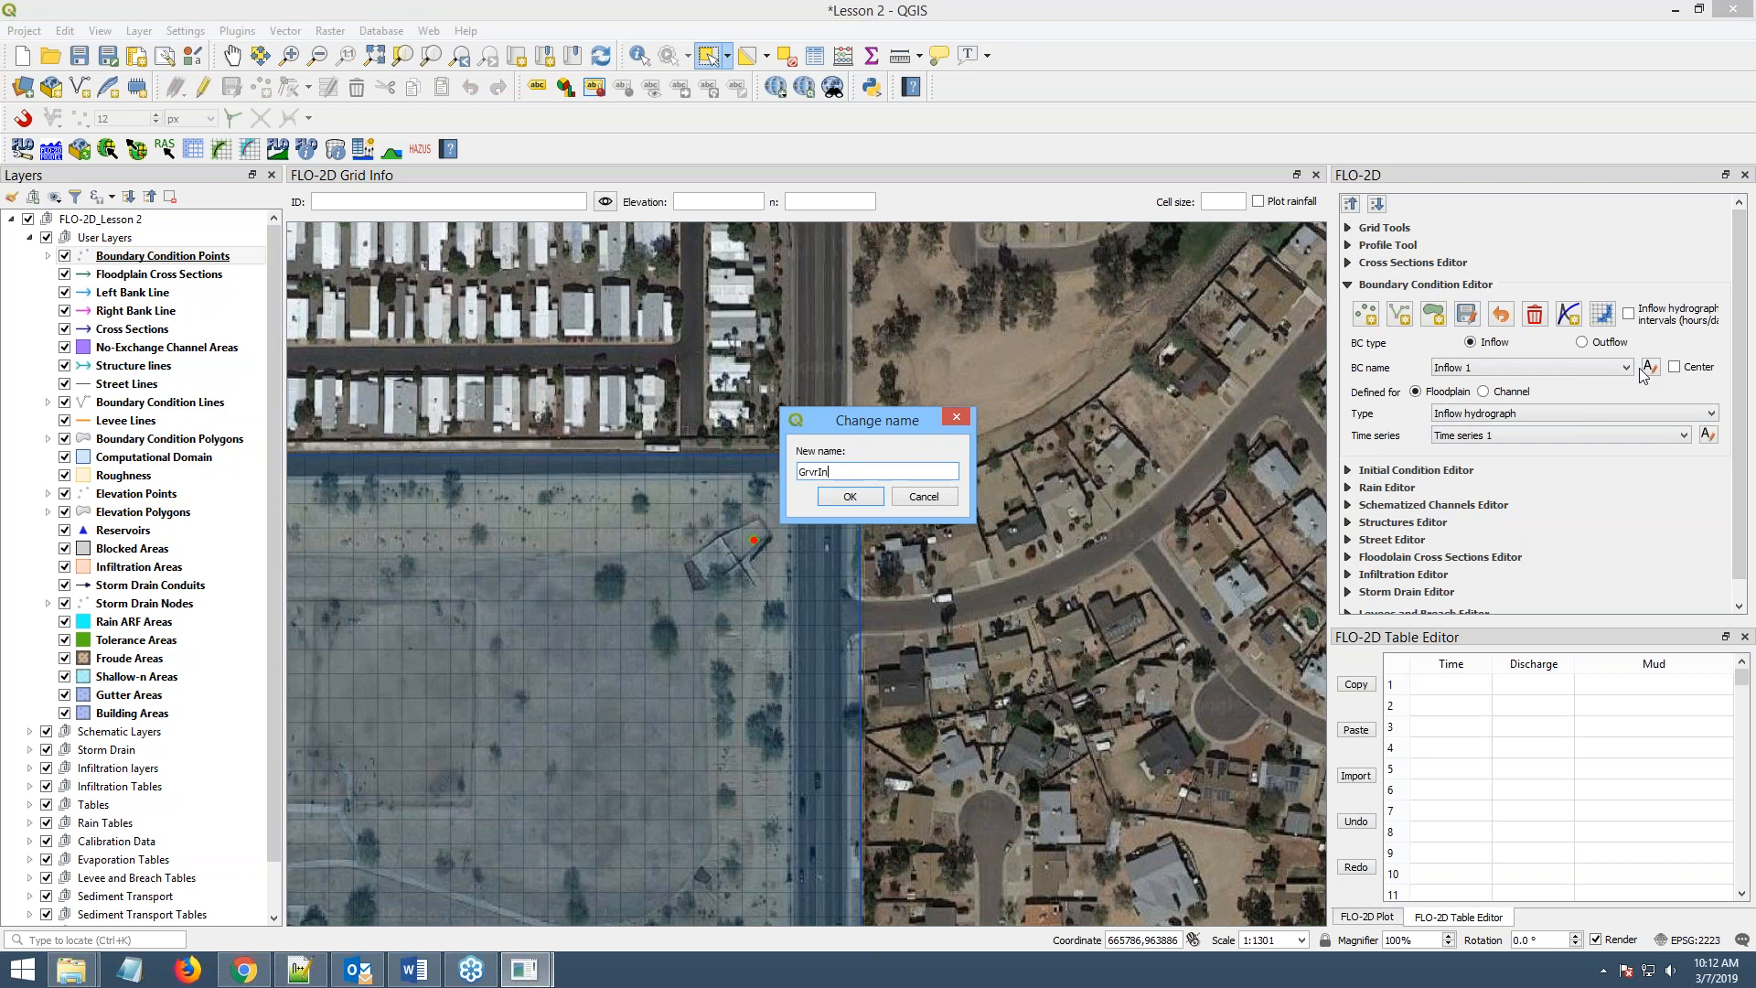
click(826, 498)
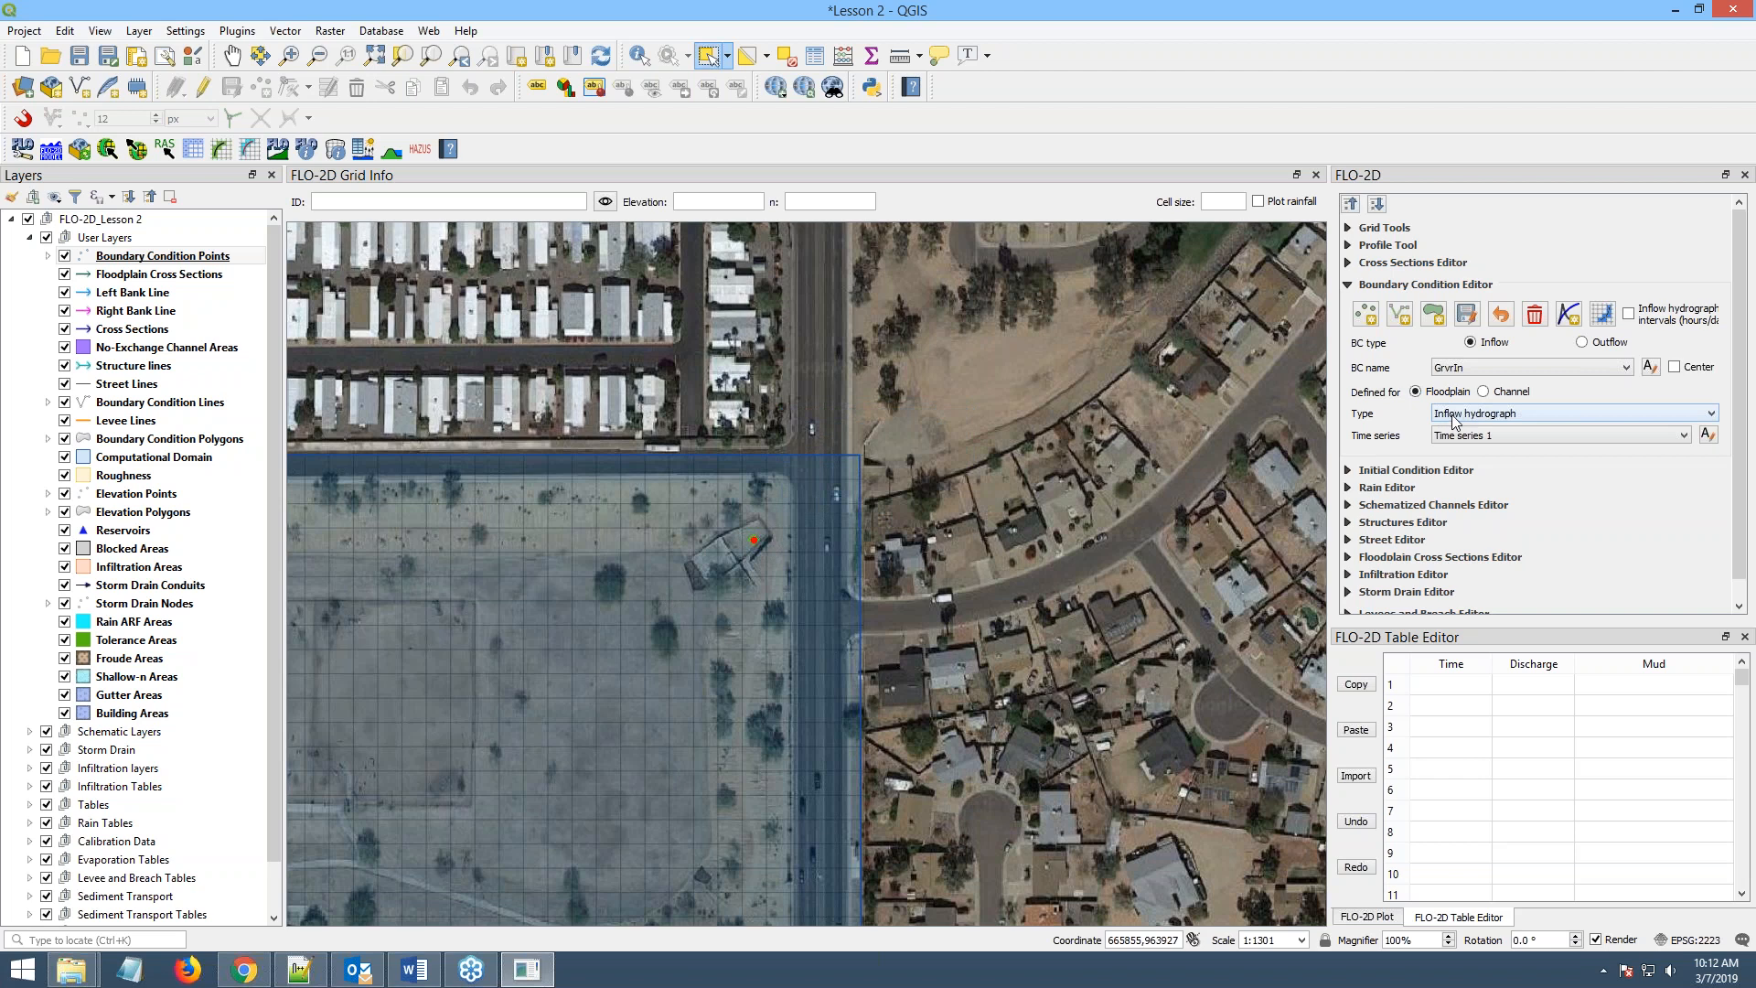
click(1706, 435)
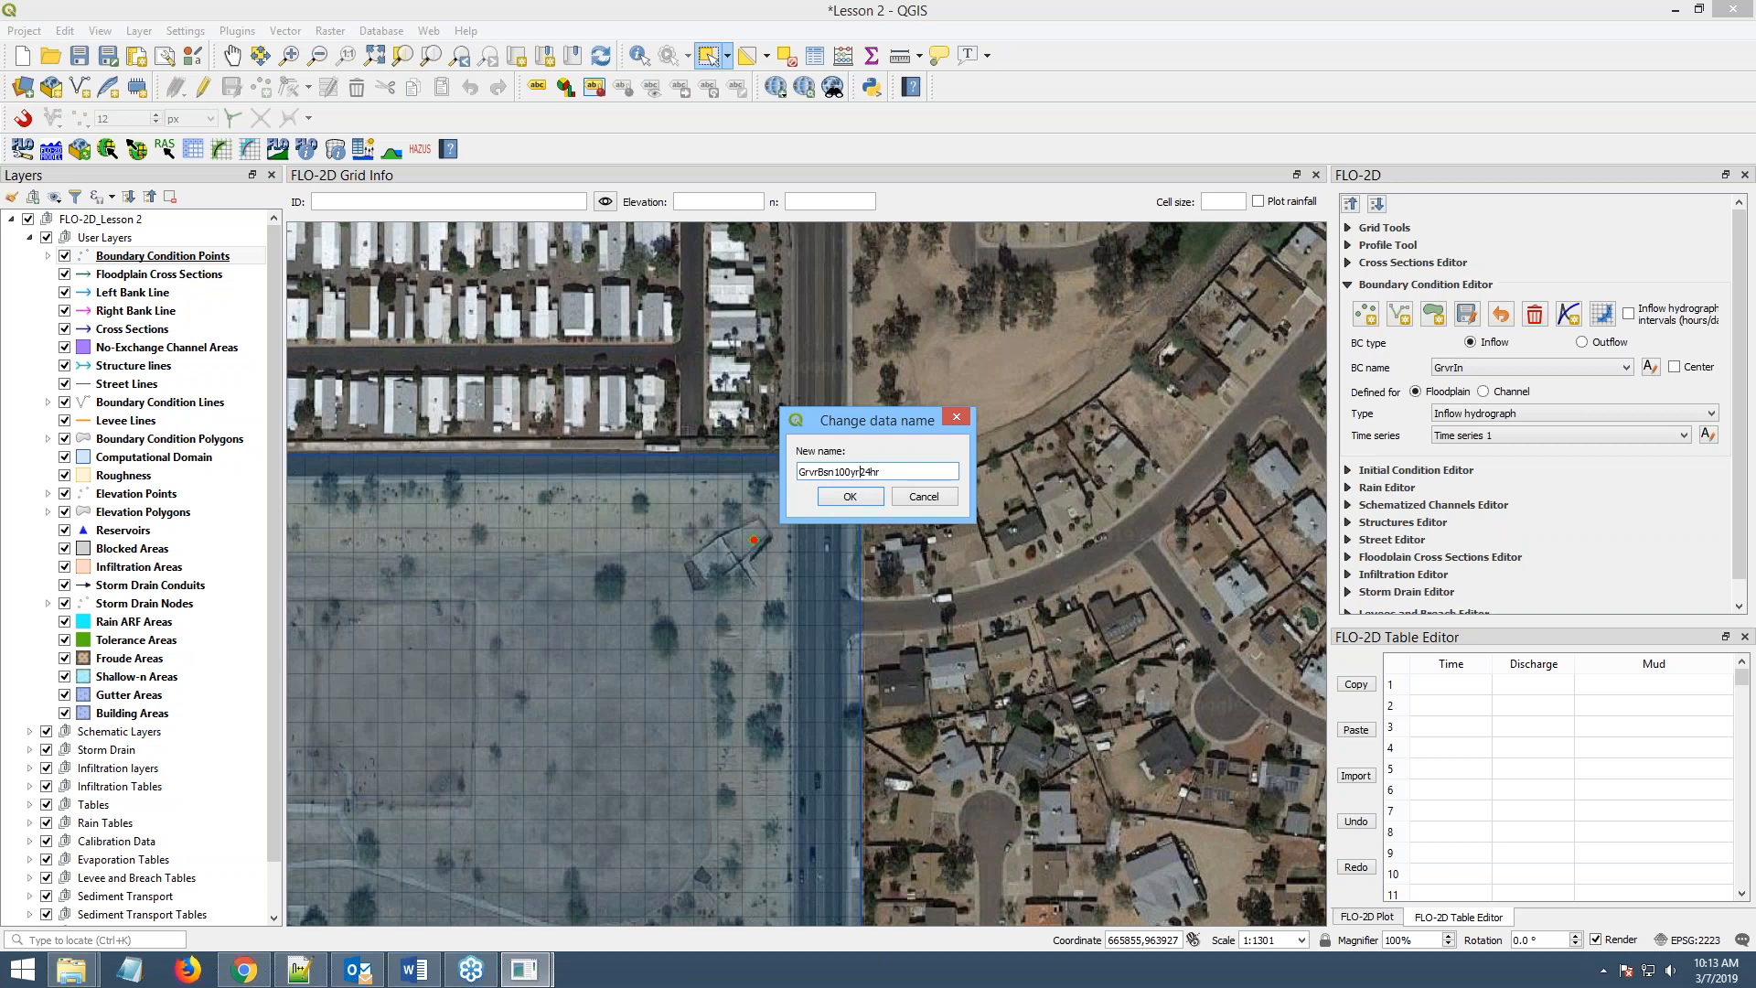
click(850, 496)
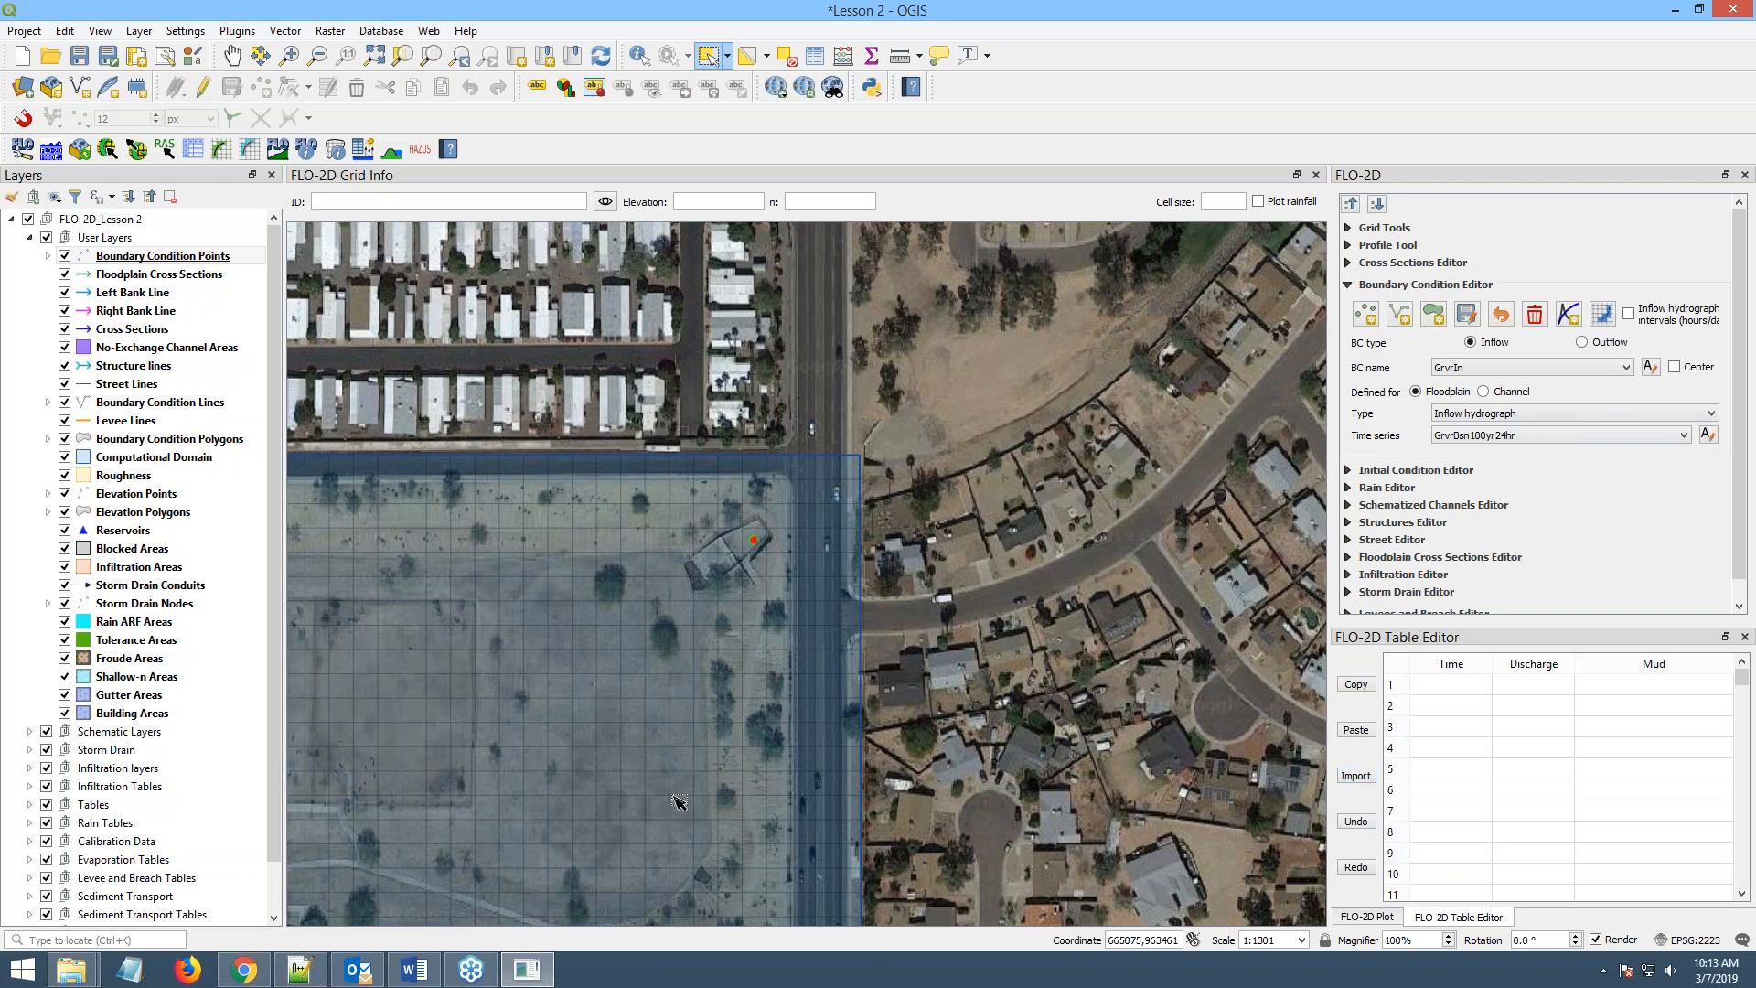
mouse_move(73, 969)
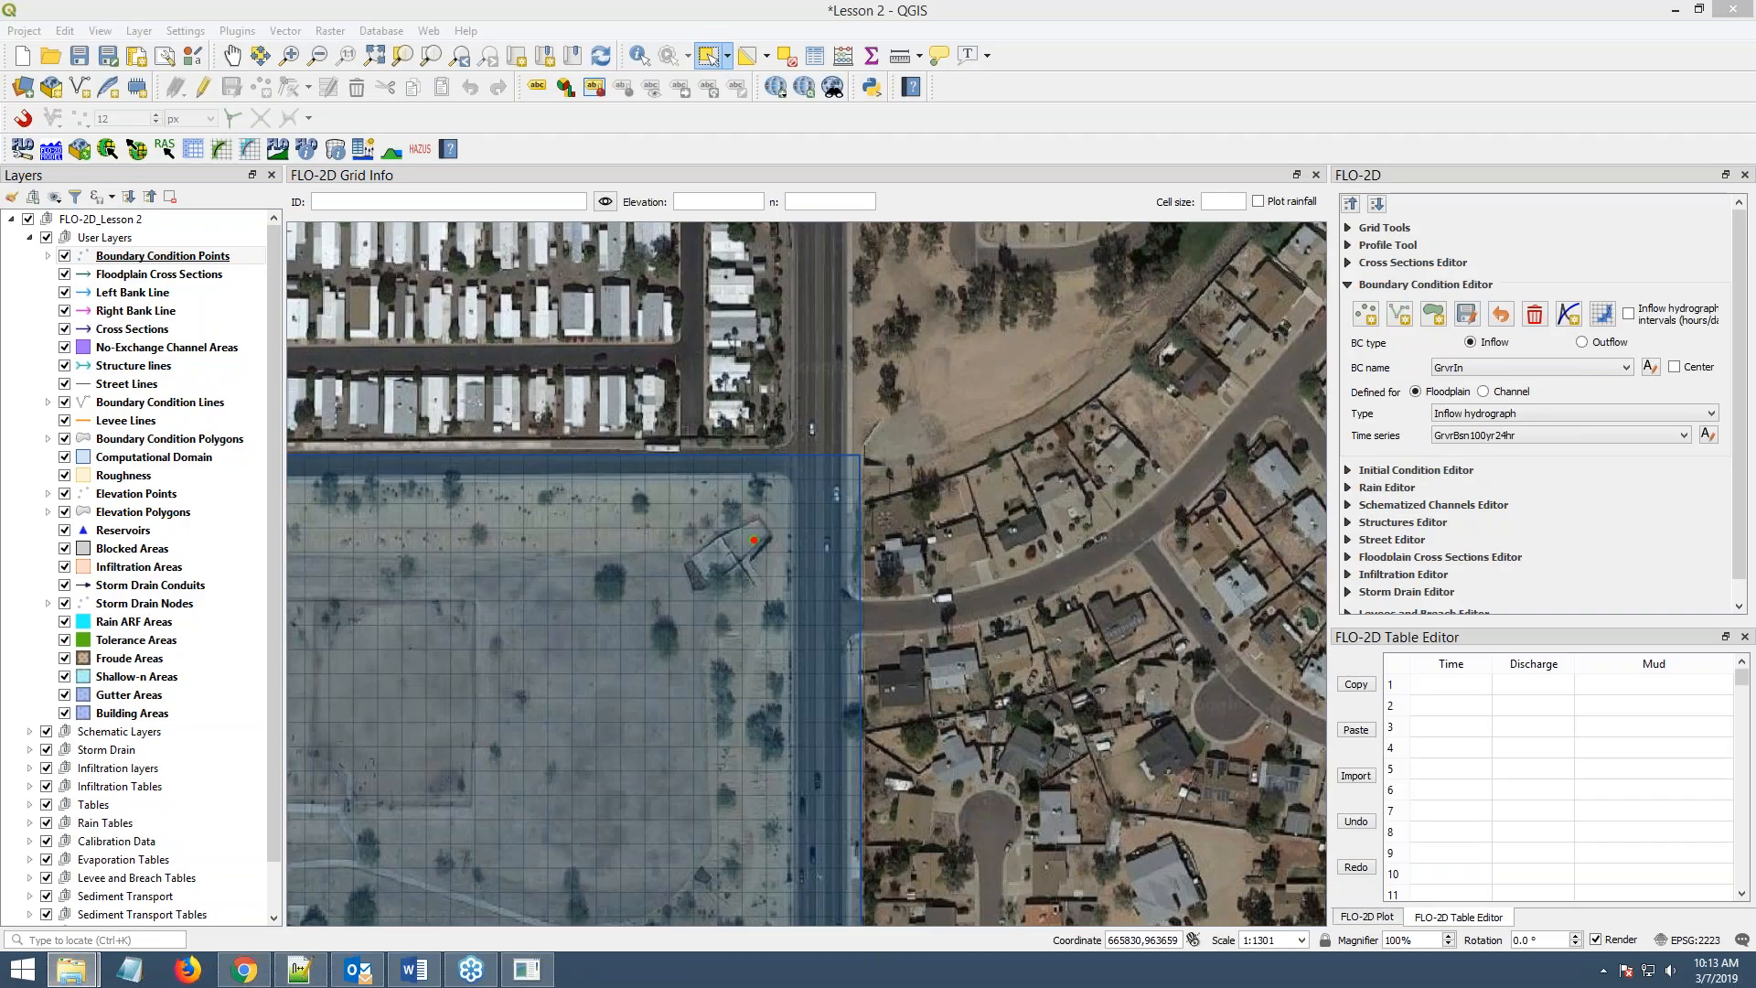
- Open GroverBasinInflow 24hr 100yr.txt from the Hydrology folder of QGIS Lesson 1 2-27-19 in Notepad++
drag(1755, 135, 1329, 134)
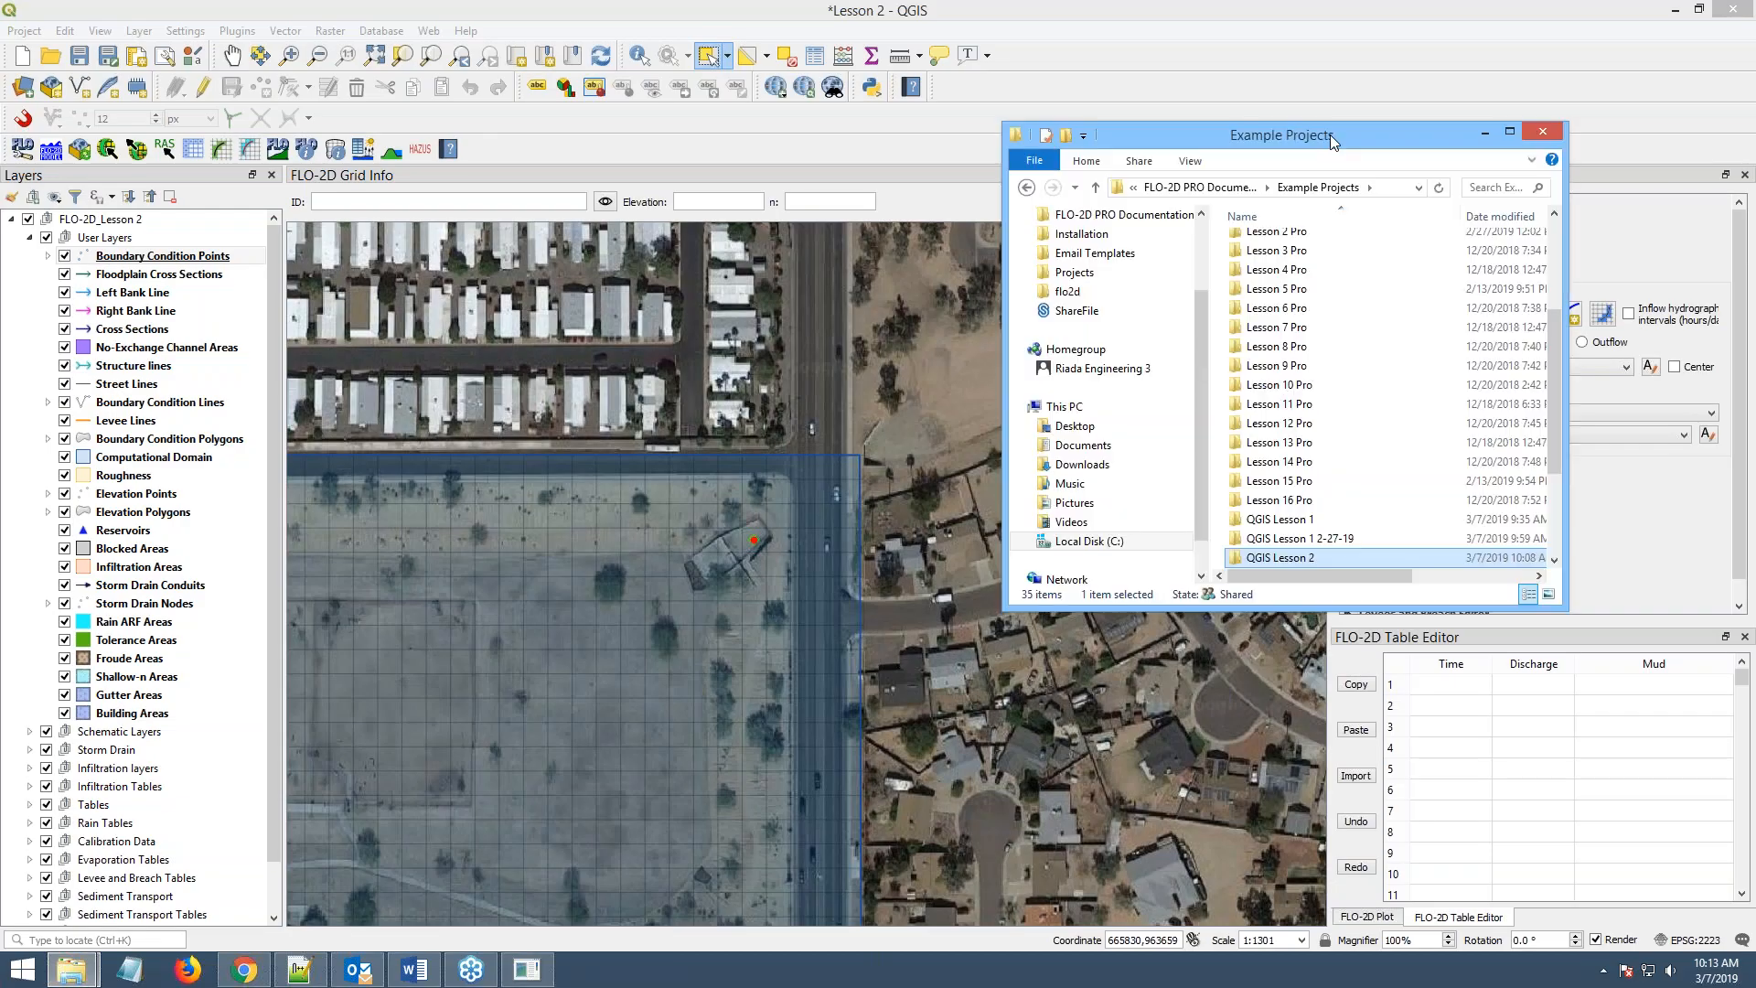
double_click(1285, 538)
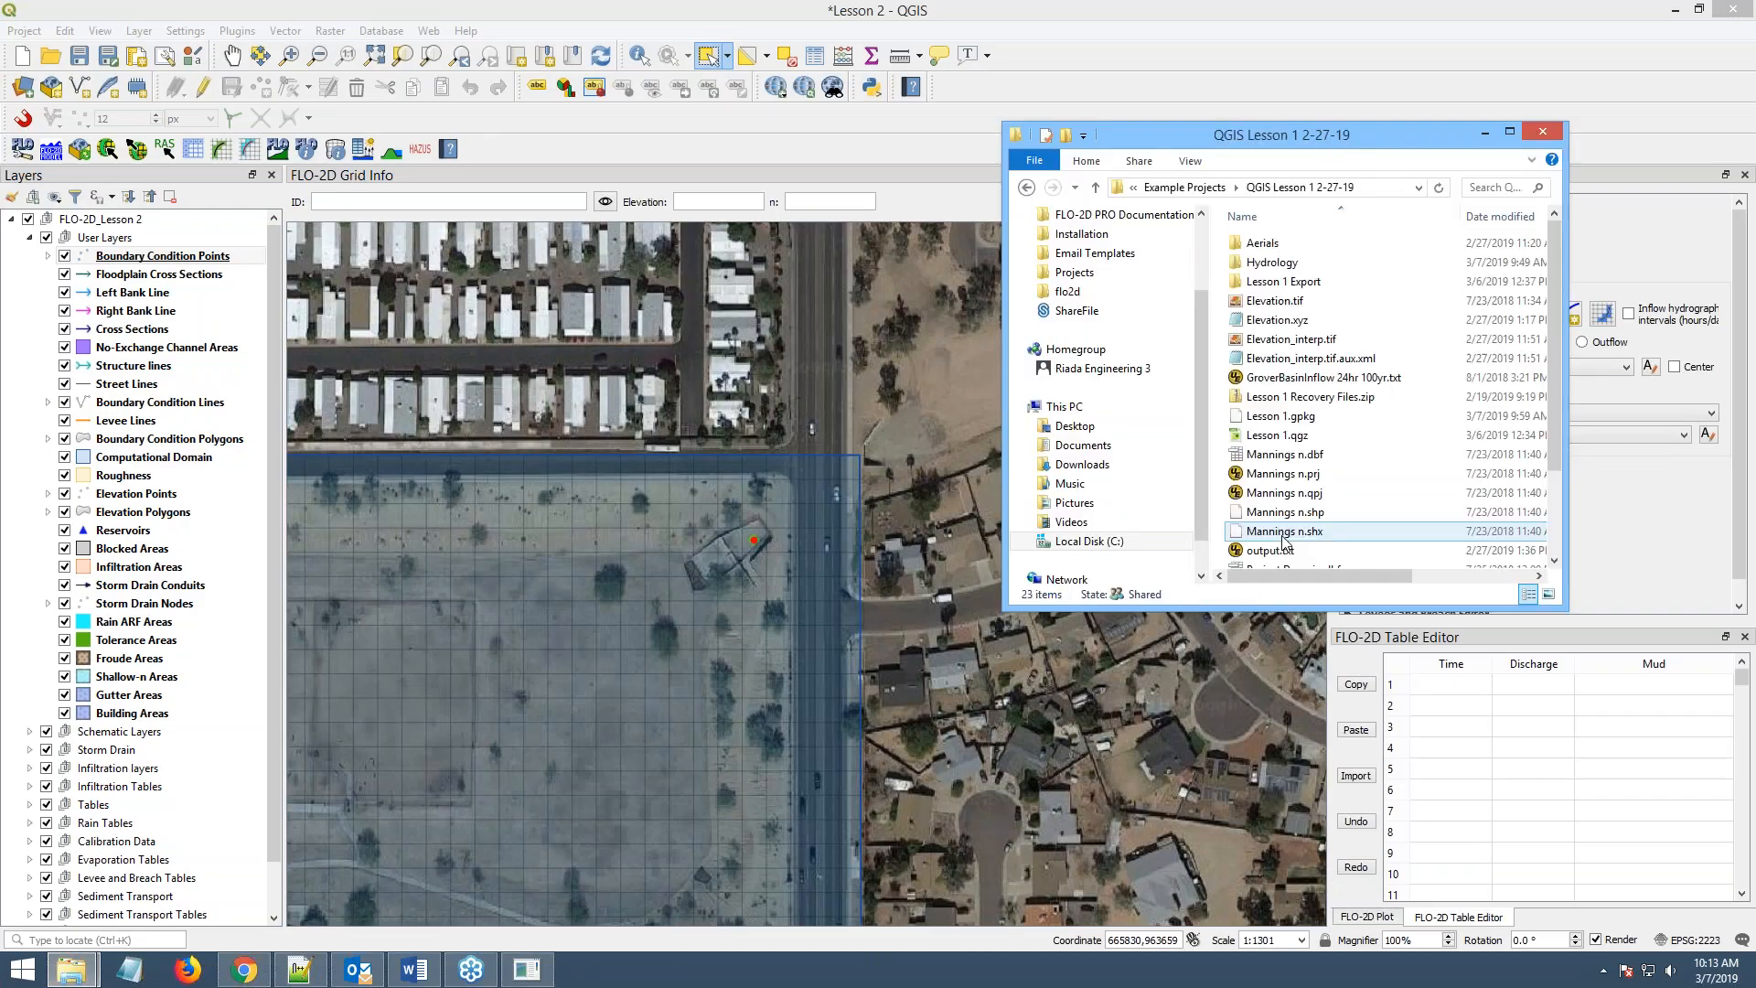
double_click(1274, 263)
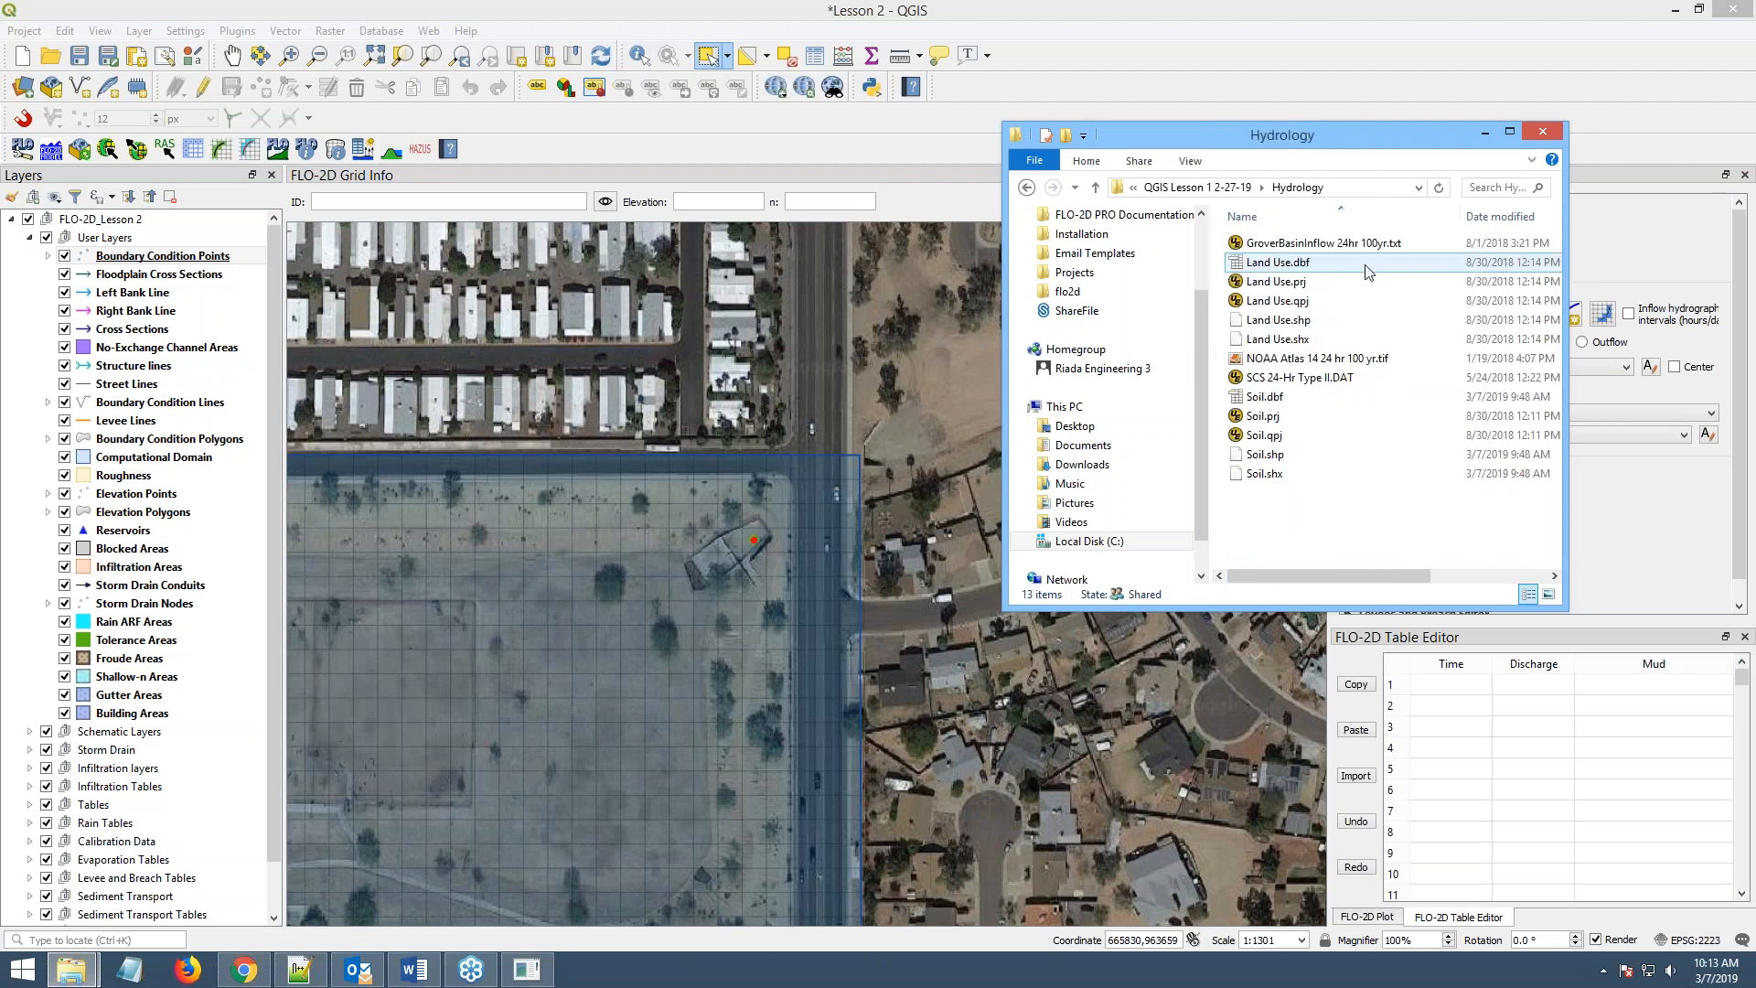
click(1368, 247)
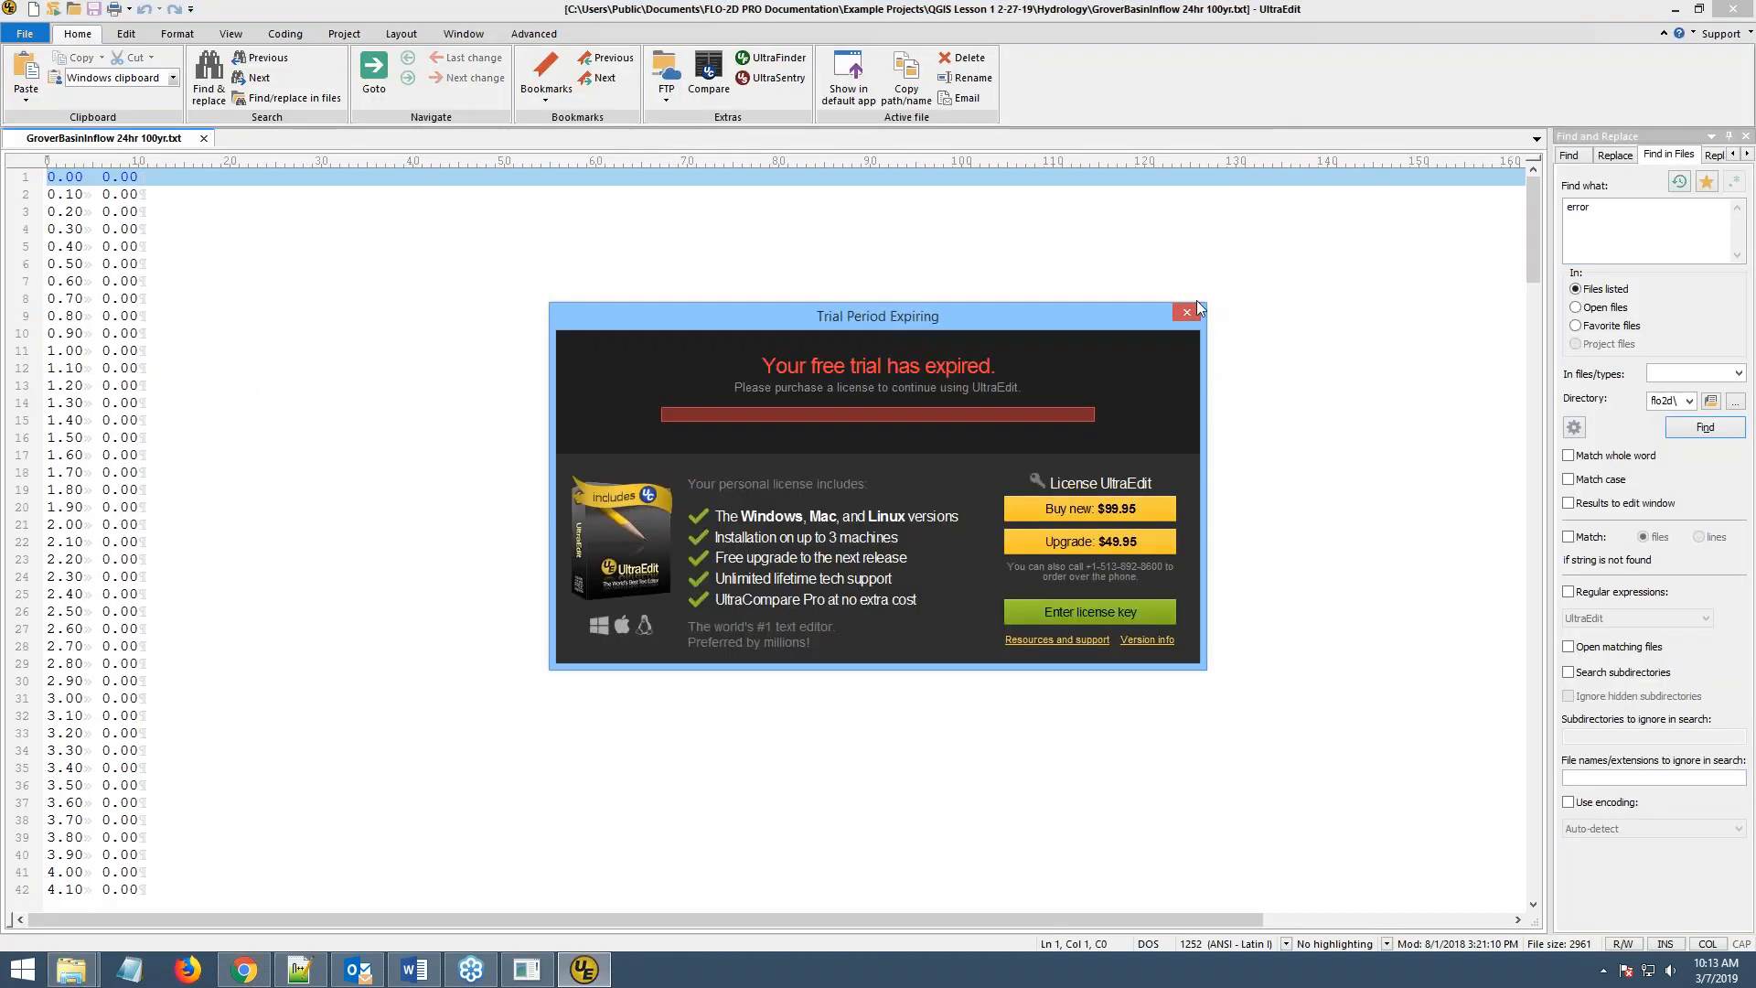
click(1187, 312)
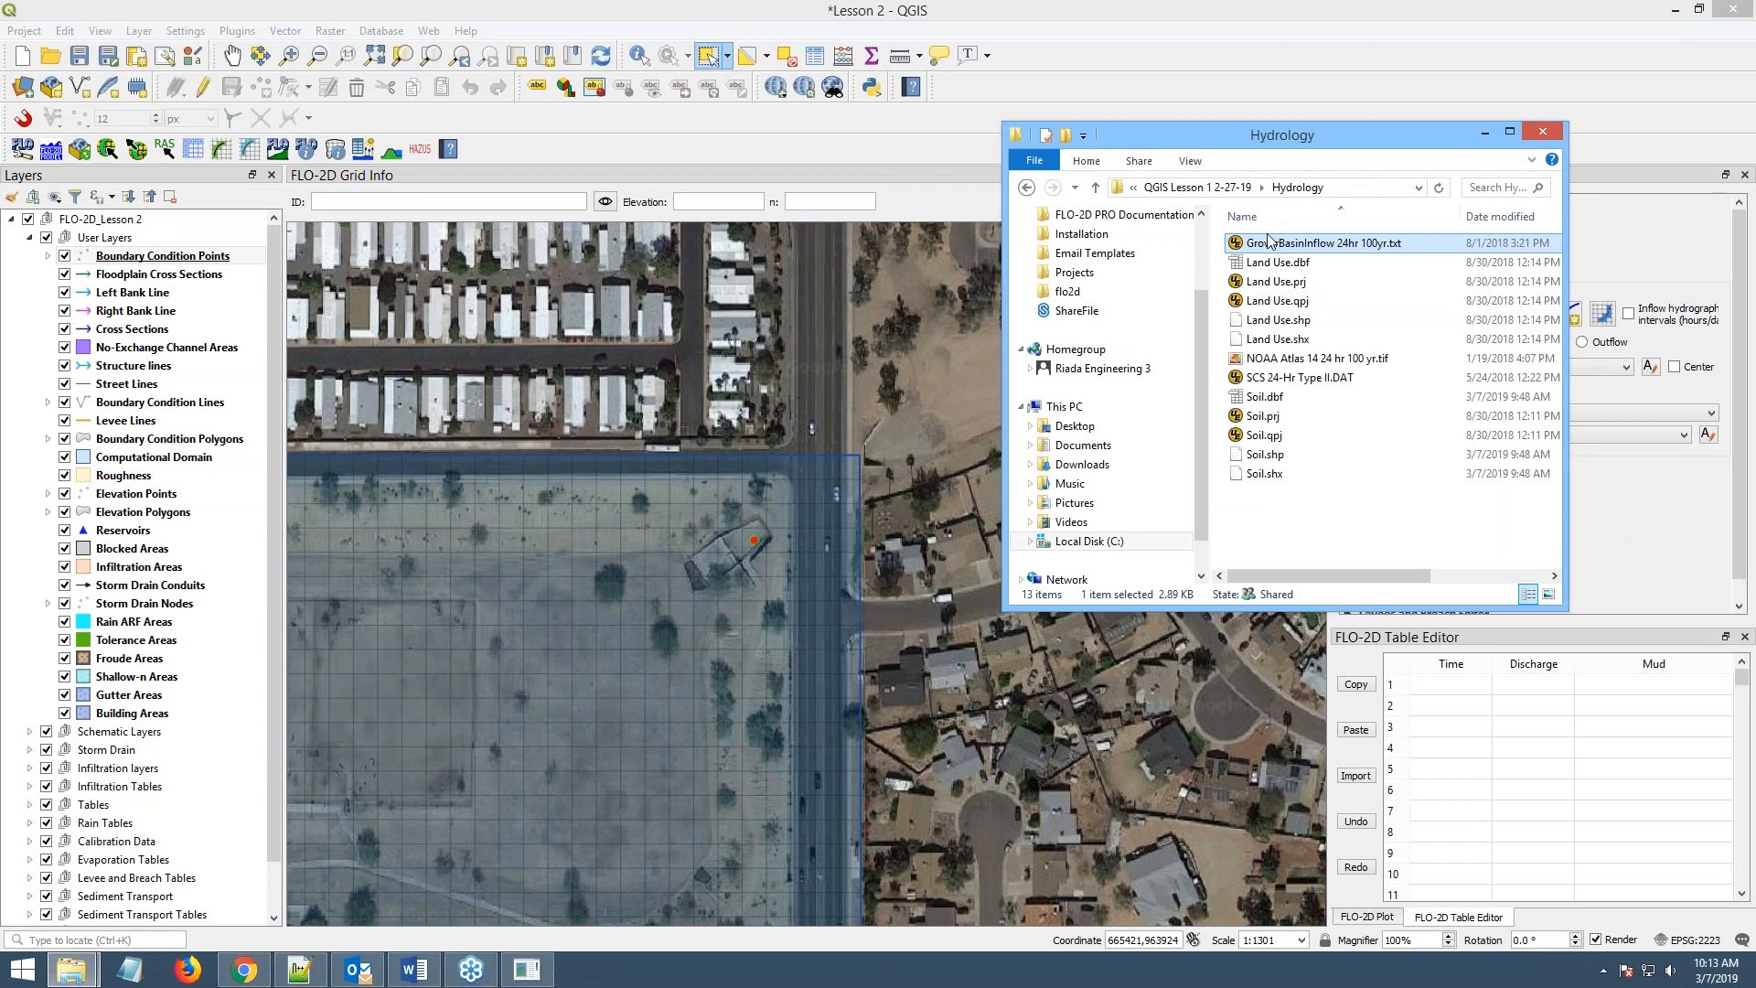
right_click(1260, 249)
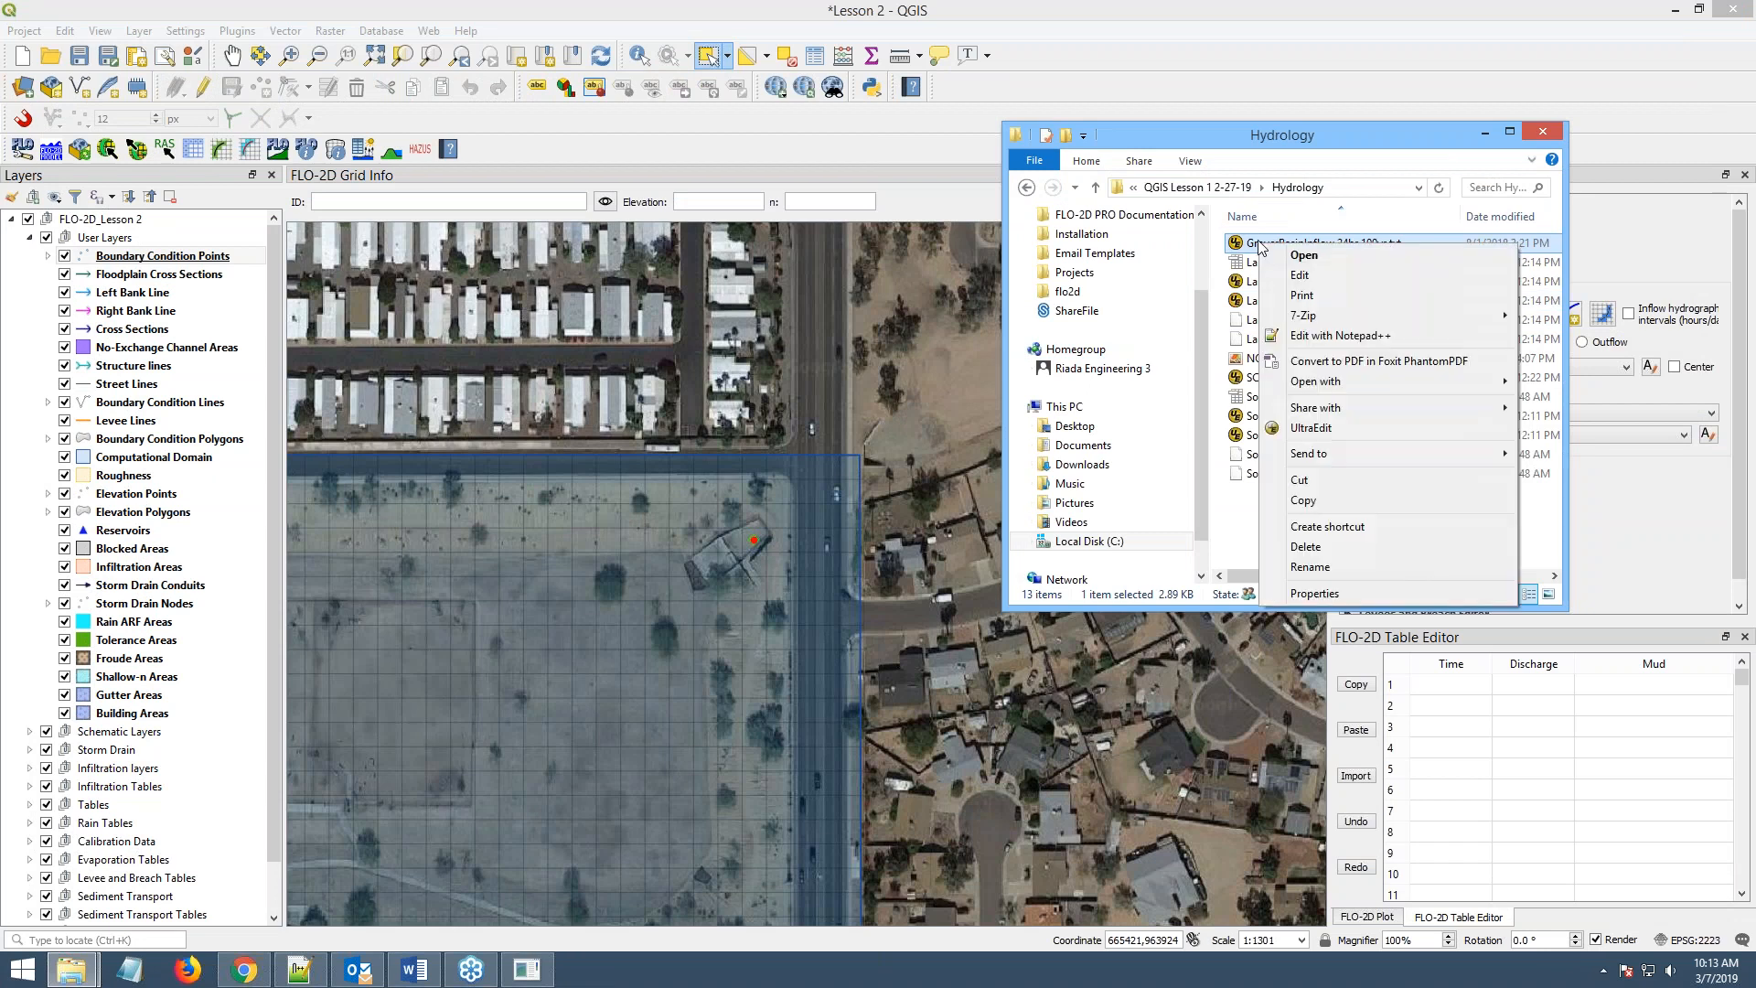
click(1298, 335)
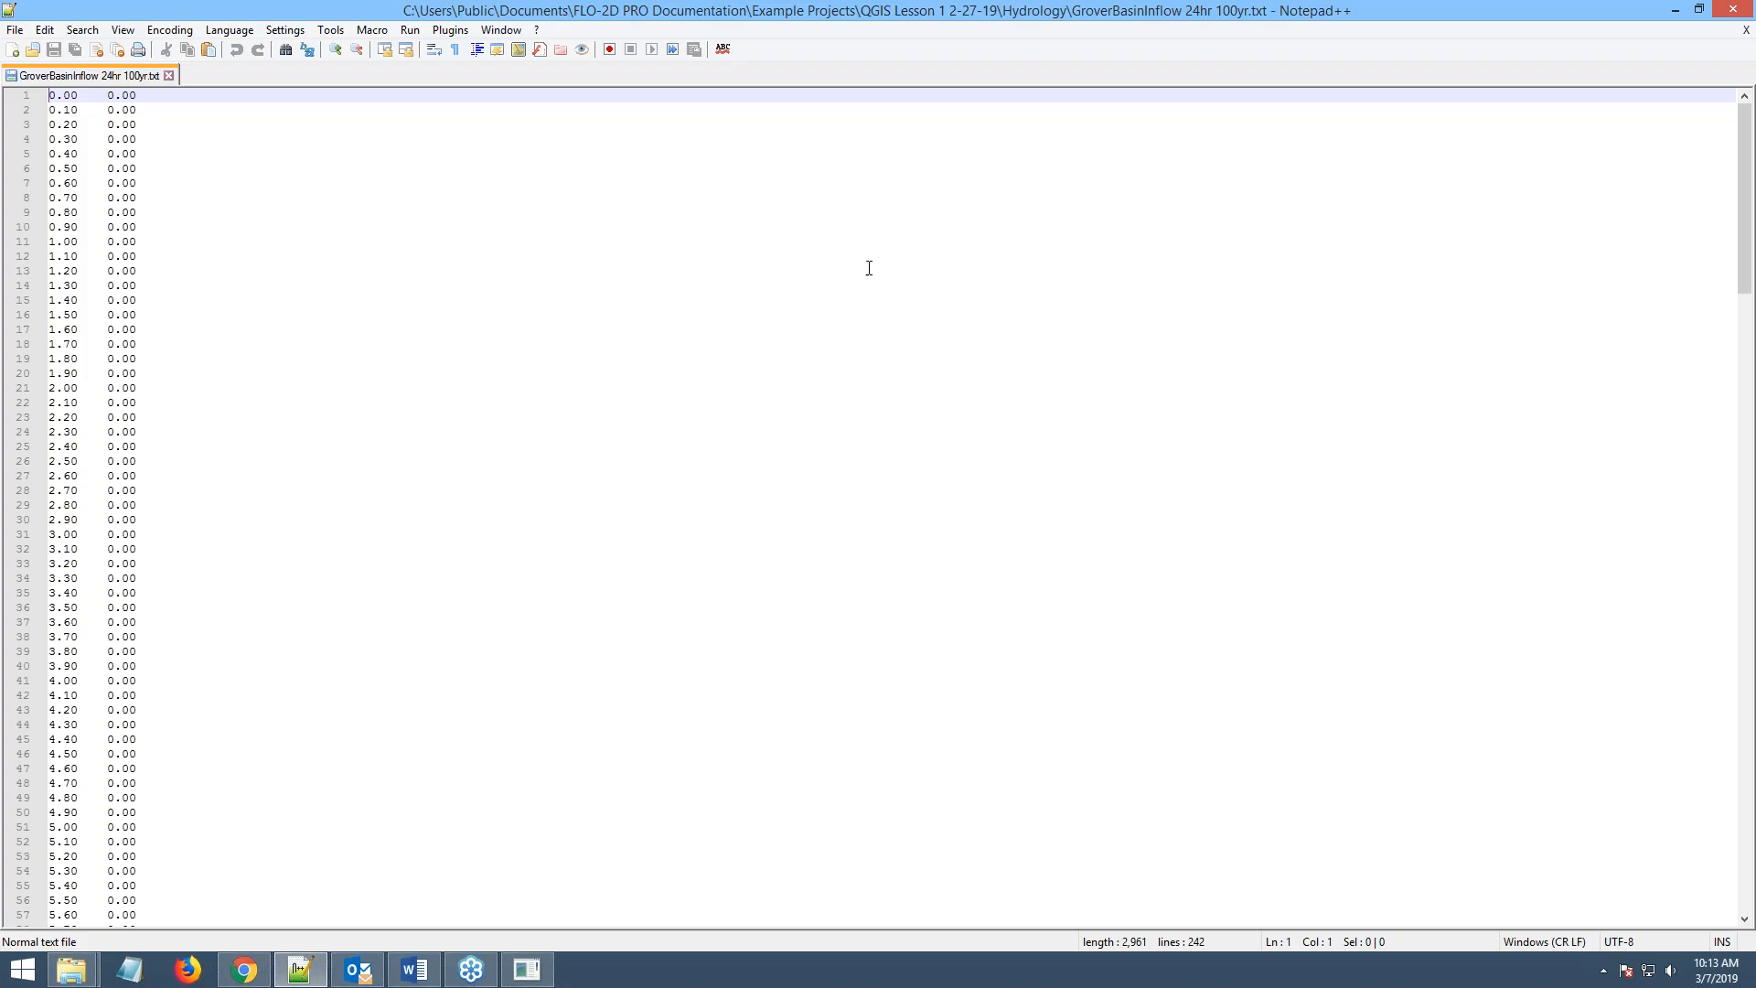
- Select and copy all time and discharge rows of the inflow file, reviewing them to the end with tab and line-end characters shown
mouse_move(84, 95)
mouse_down()
mouse_move(98, 132)
mouse_move(98, 105)
mouse_up()
click(84, 95)
key(ctrl+a)
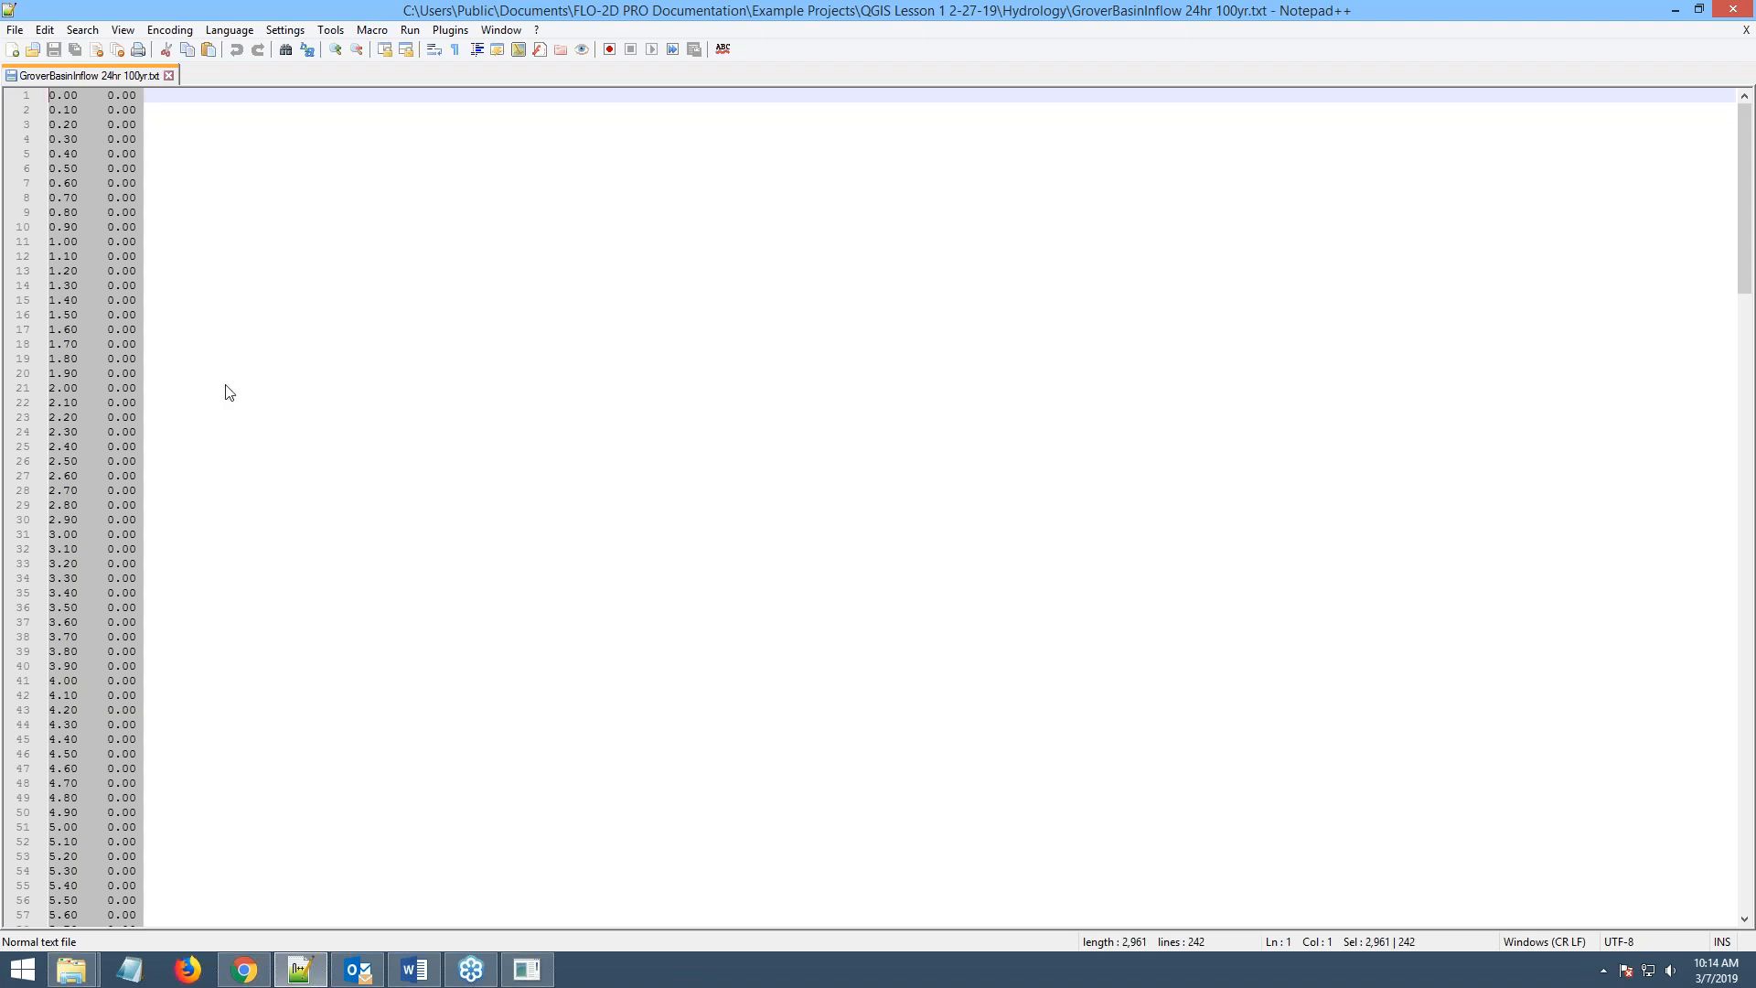
drag(1743, 275, 1729, 958)
scroll(128, 780, down, 20)
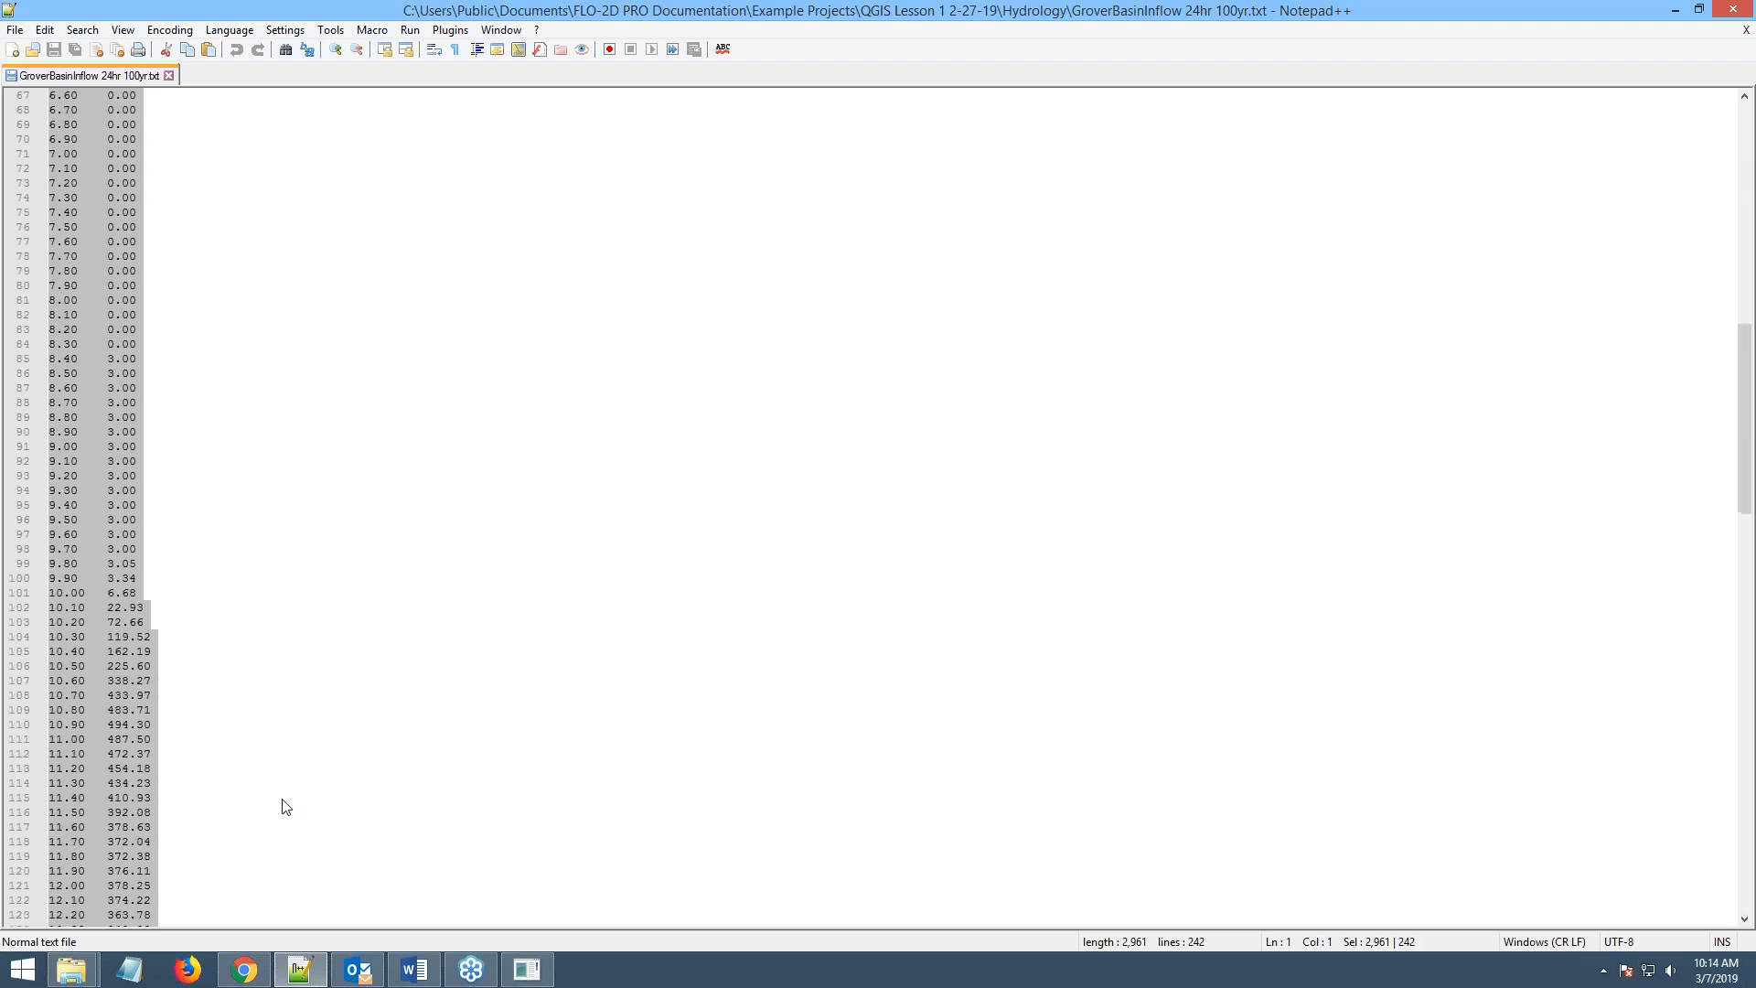
scroll(286, 807, down, 20)
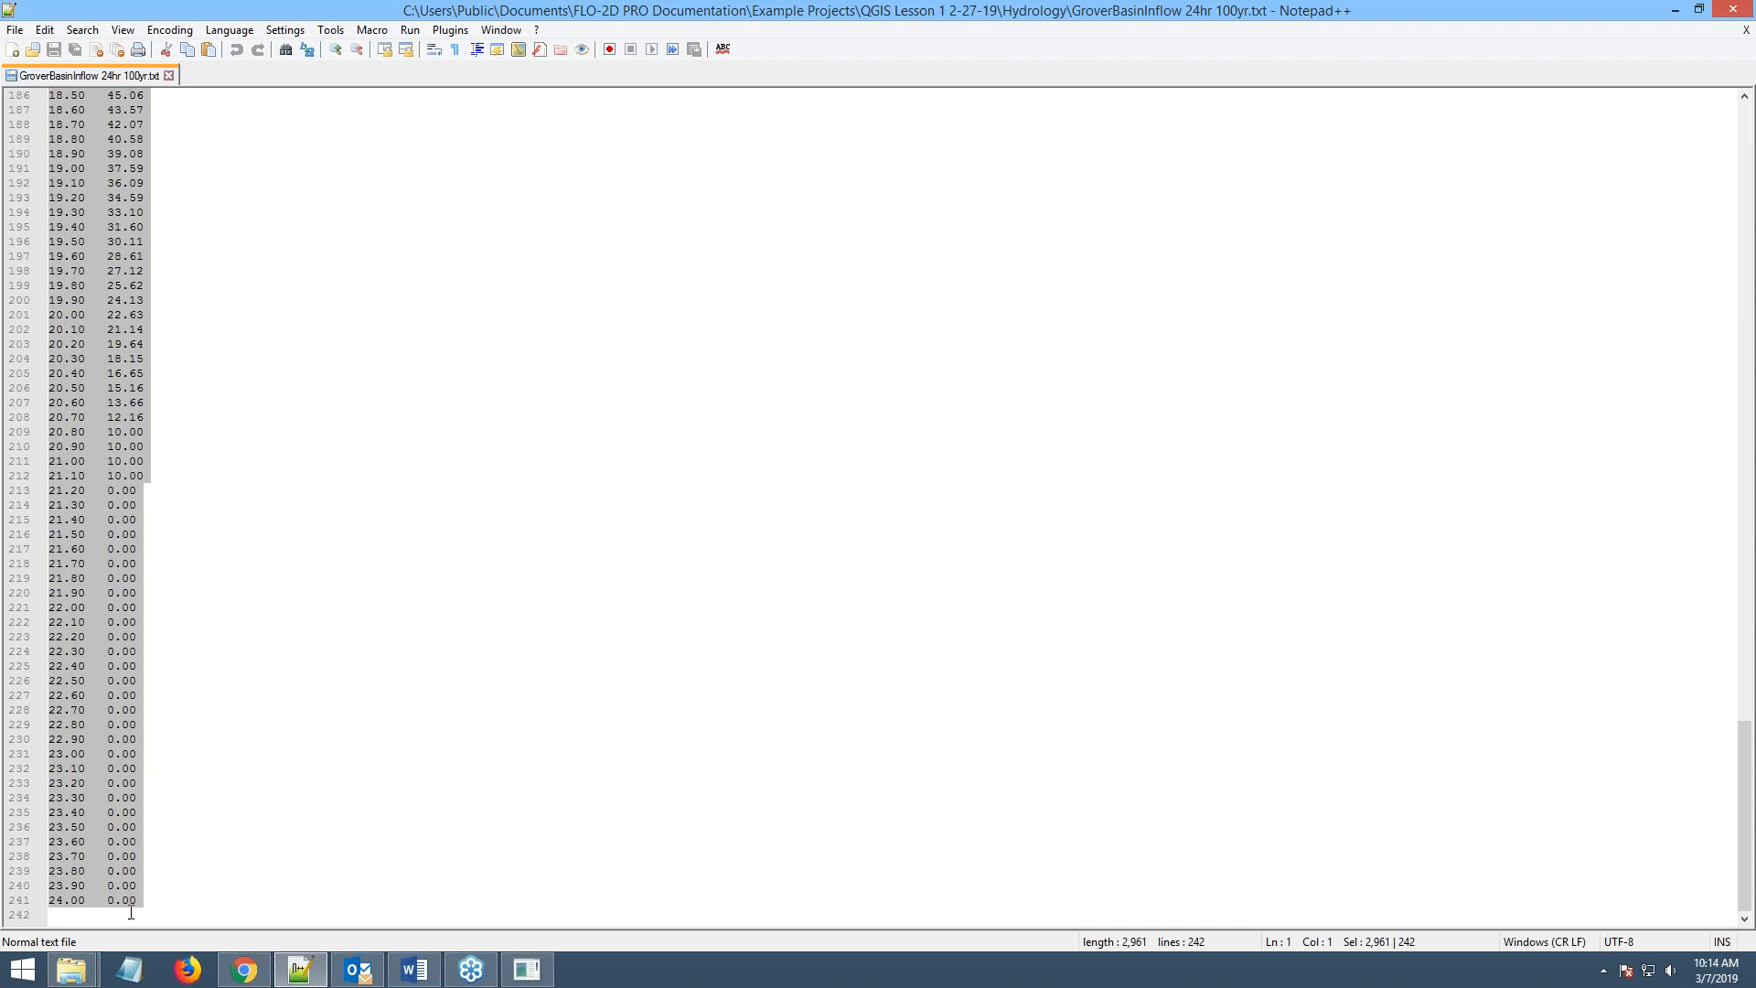
click(119, 30)
mouse_move(203, 117)
click(498, 157)
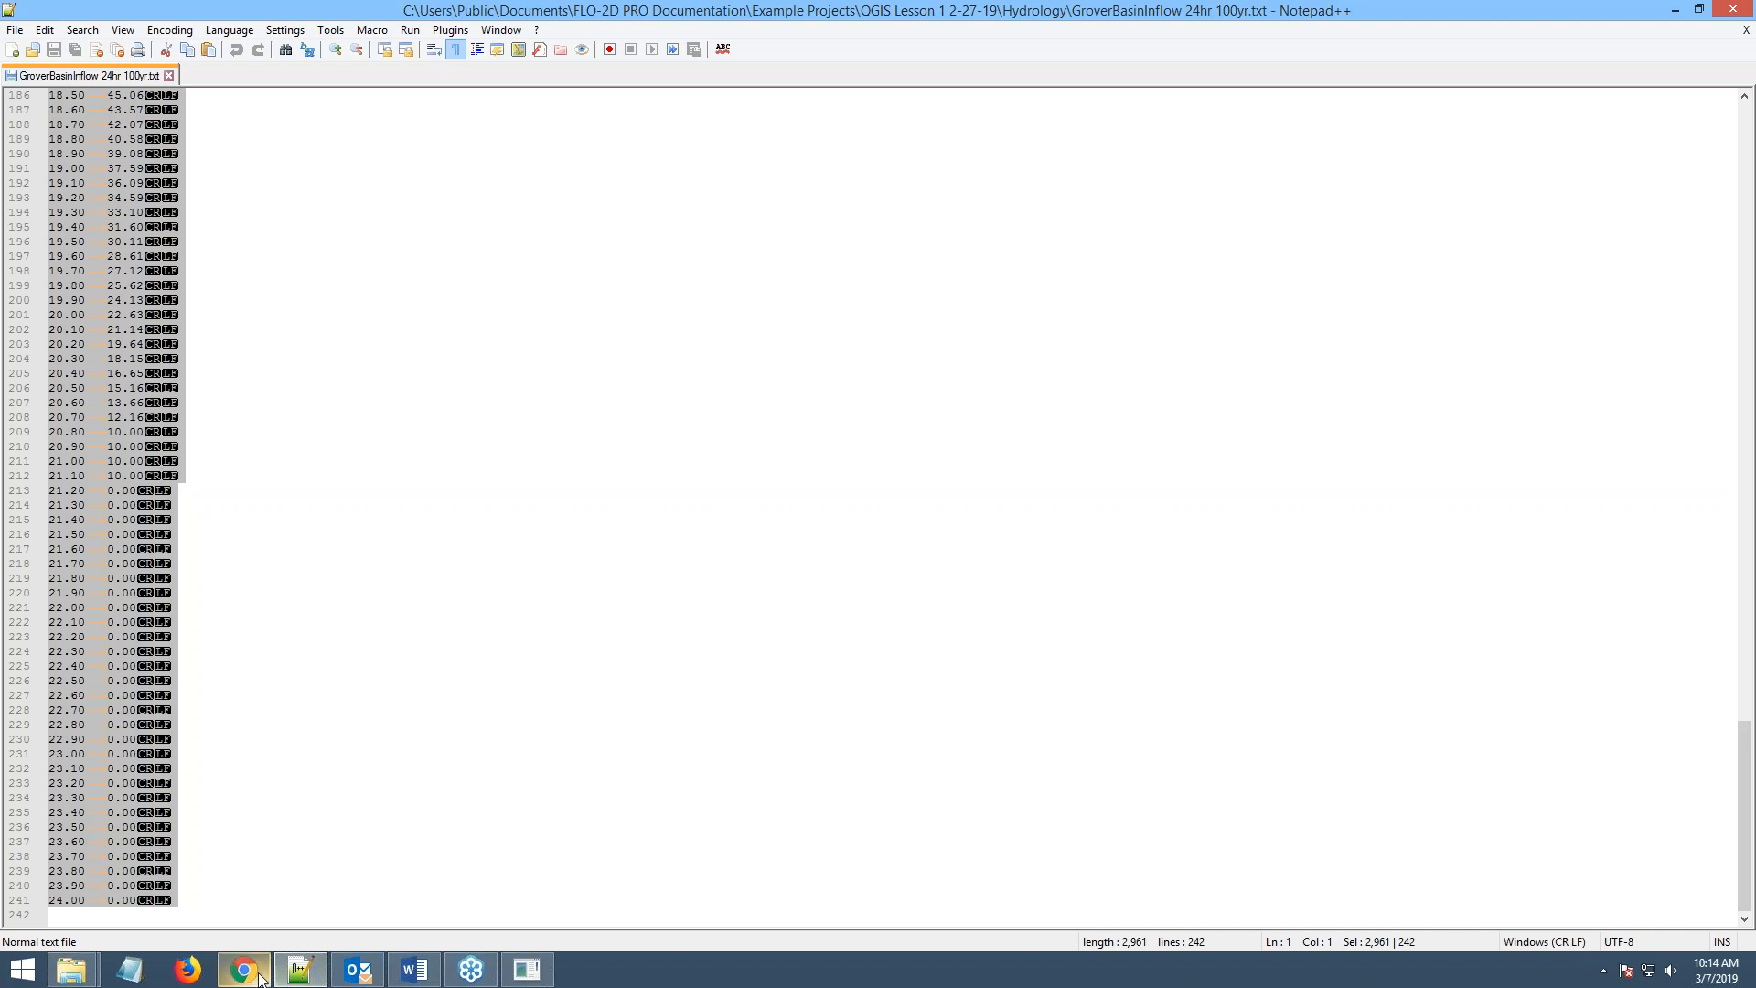
- Switch back to QGIS, paste the copied hydrograph into the time series table from its first row, and display its plot
click(527, 969)
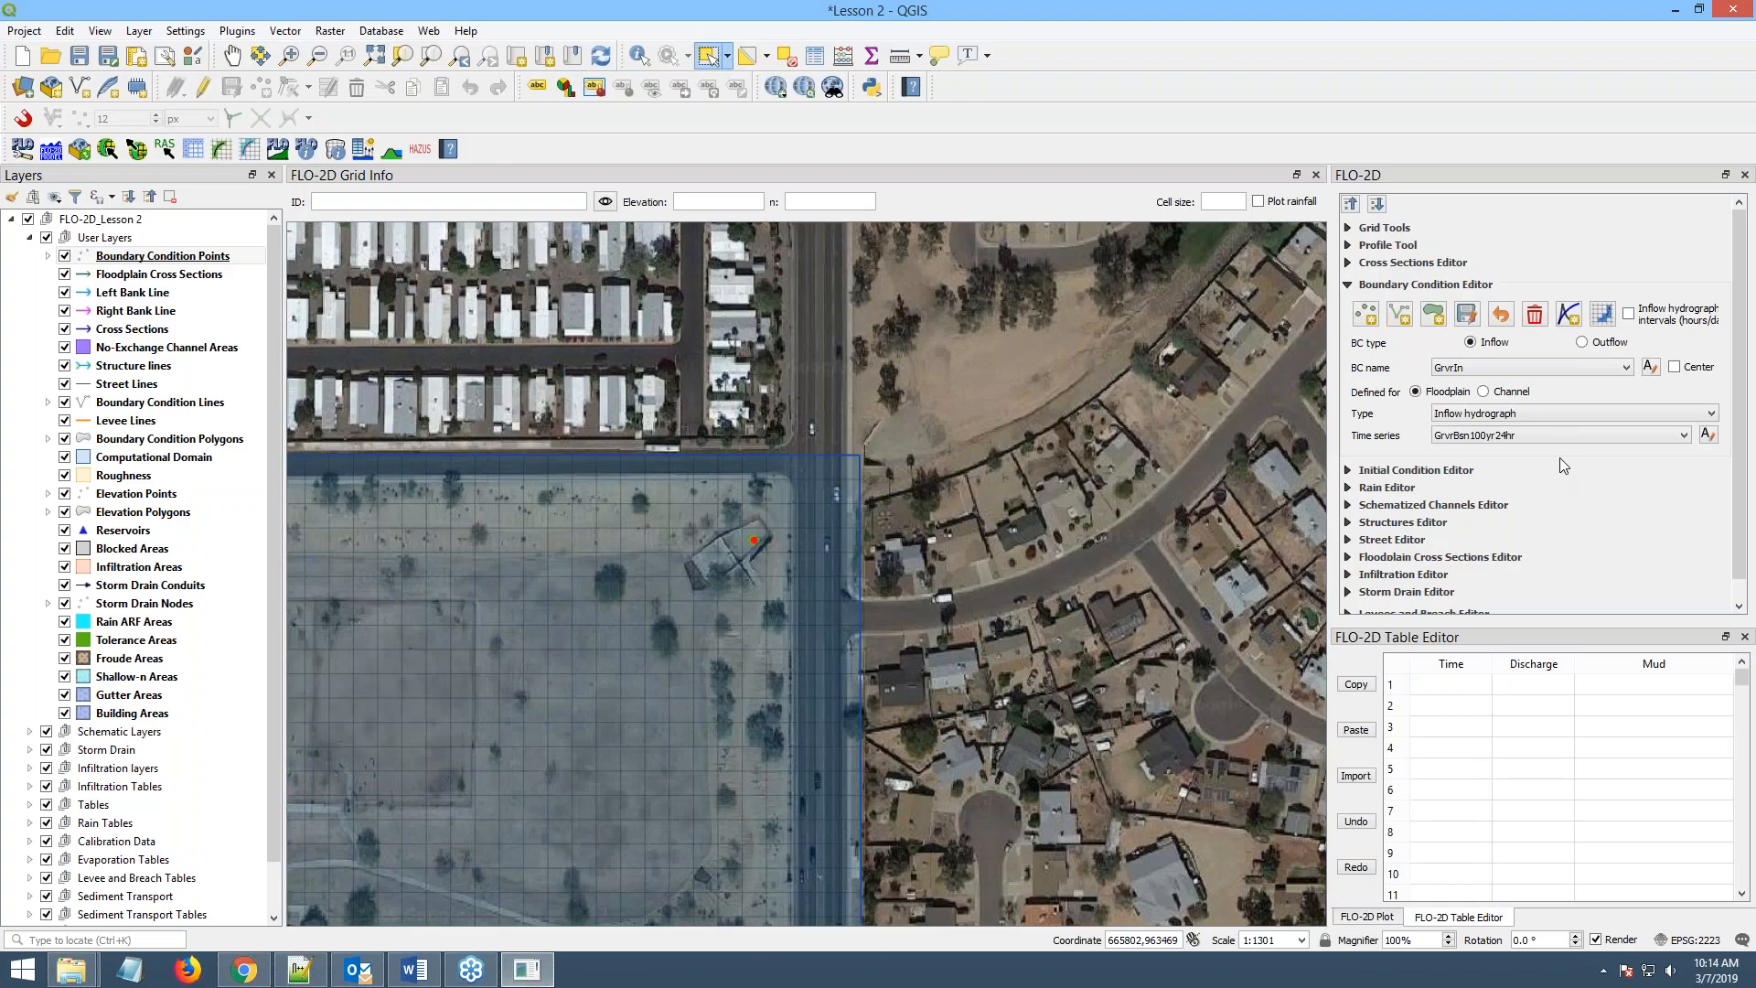
click(1441, 684)
click(1356, 730)
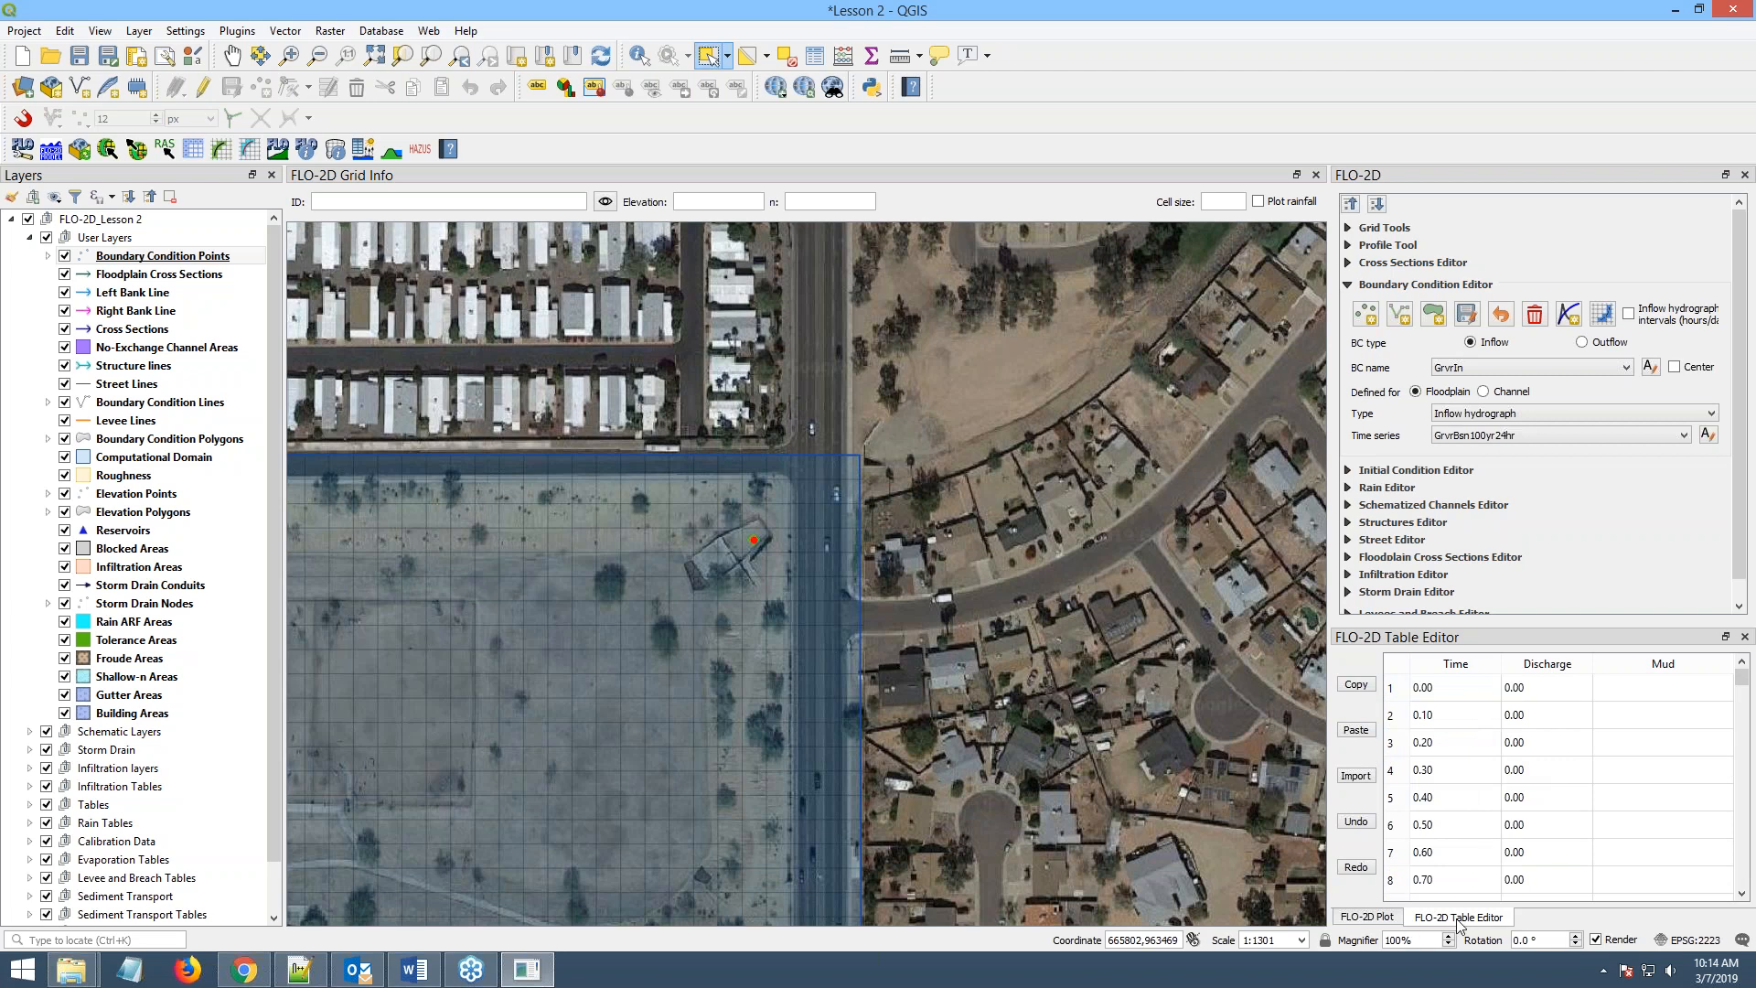
click(1372, 917)
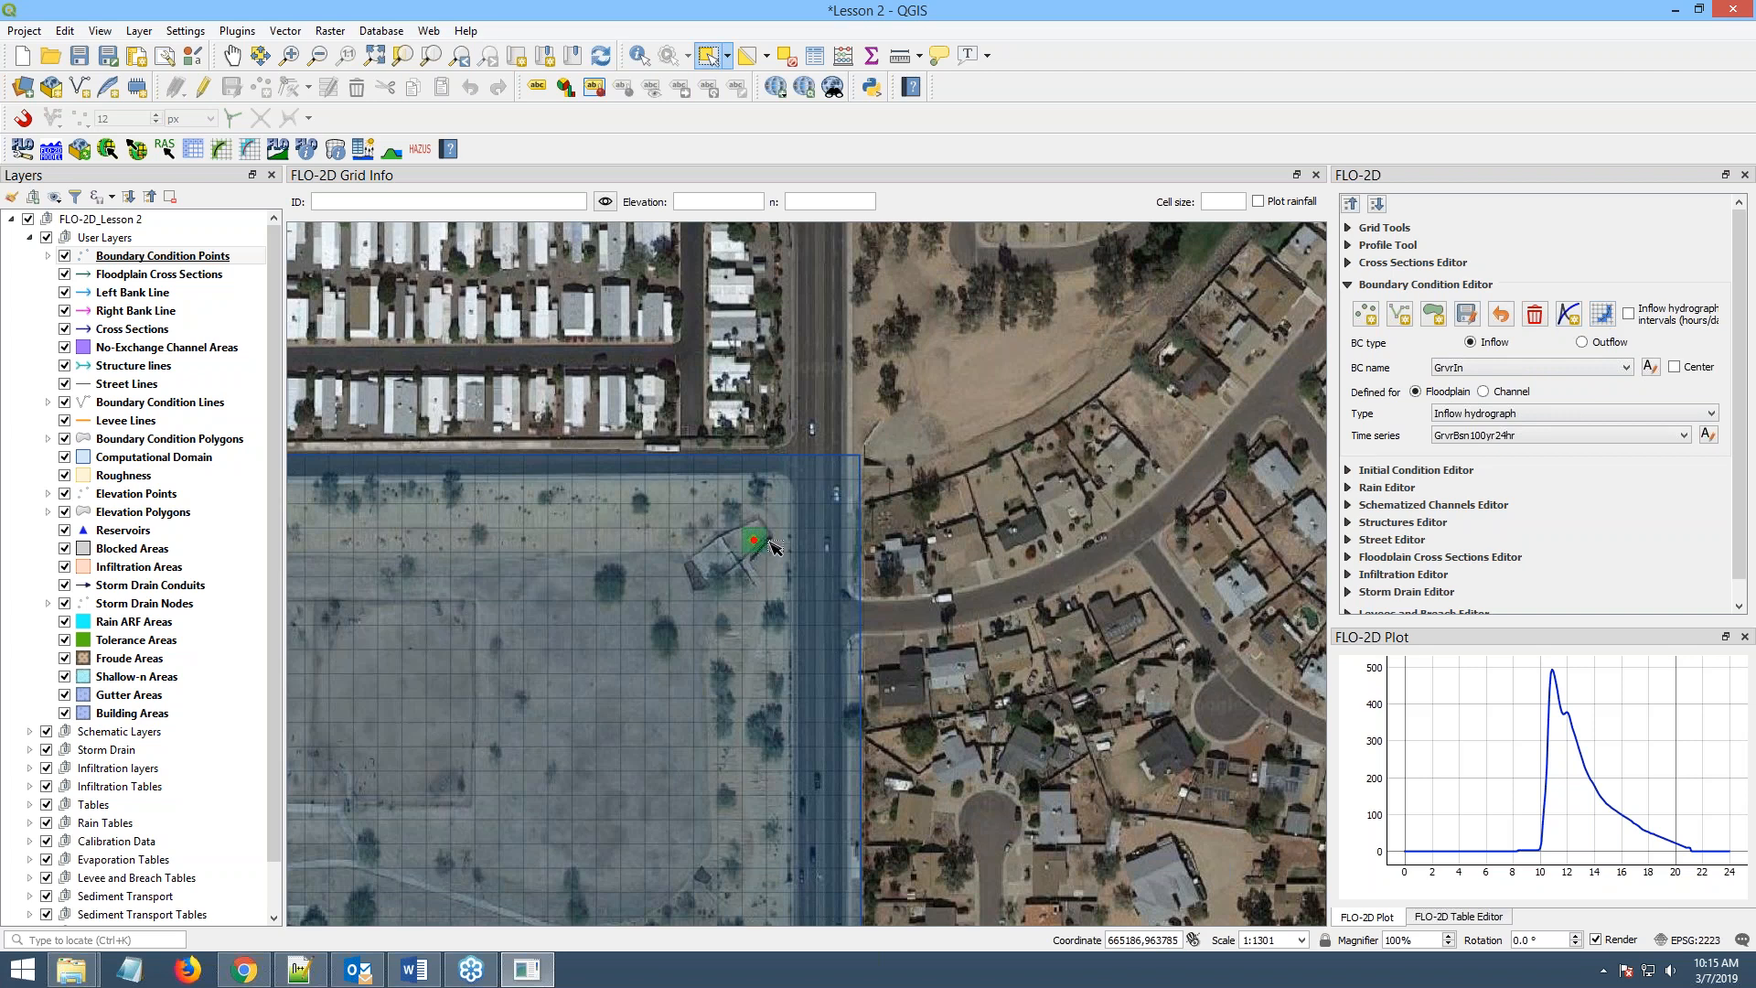
click(1346, 288)
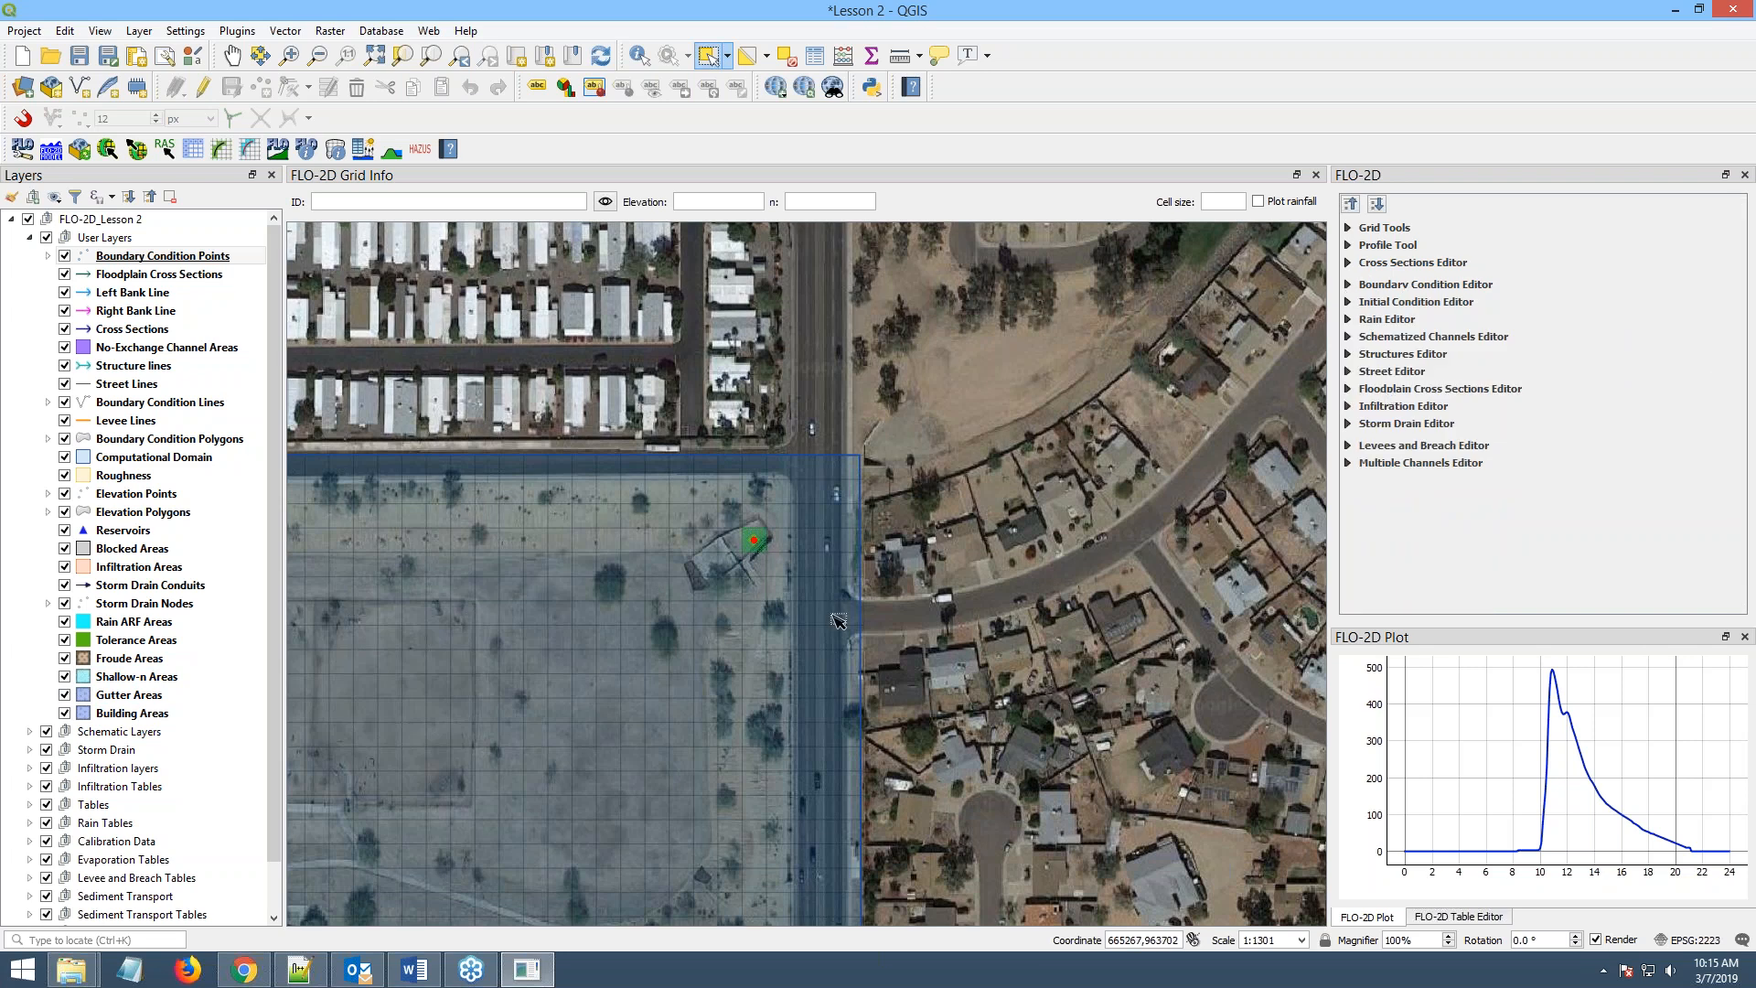
- Add an Inflow boundary condition point on the channel near the domain's southeast corner and save it to the FLO-2D boundary conditions
scroll(837, 620, down, 1)
scroll(868, 713, down, 1)
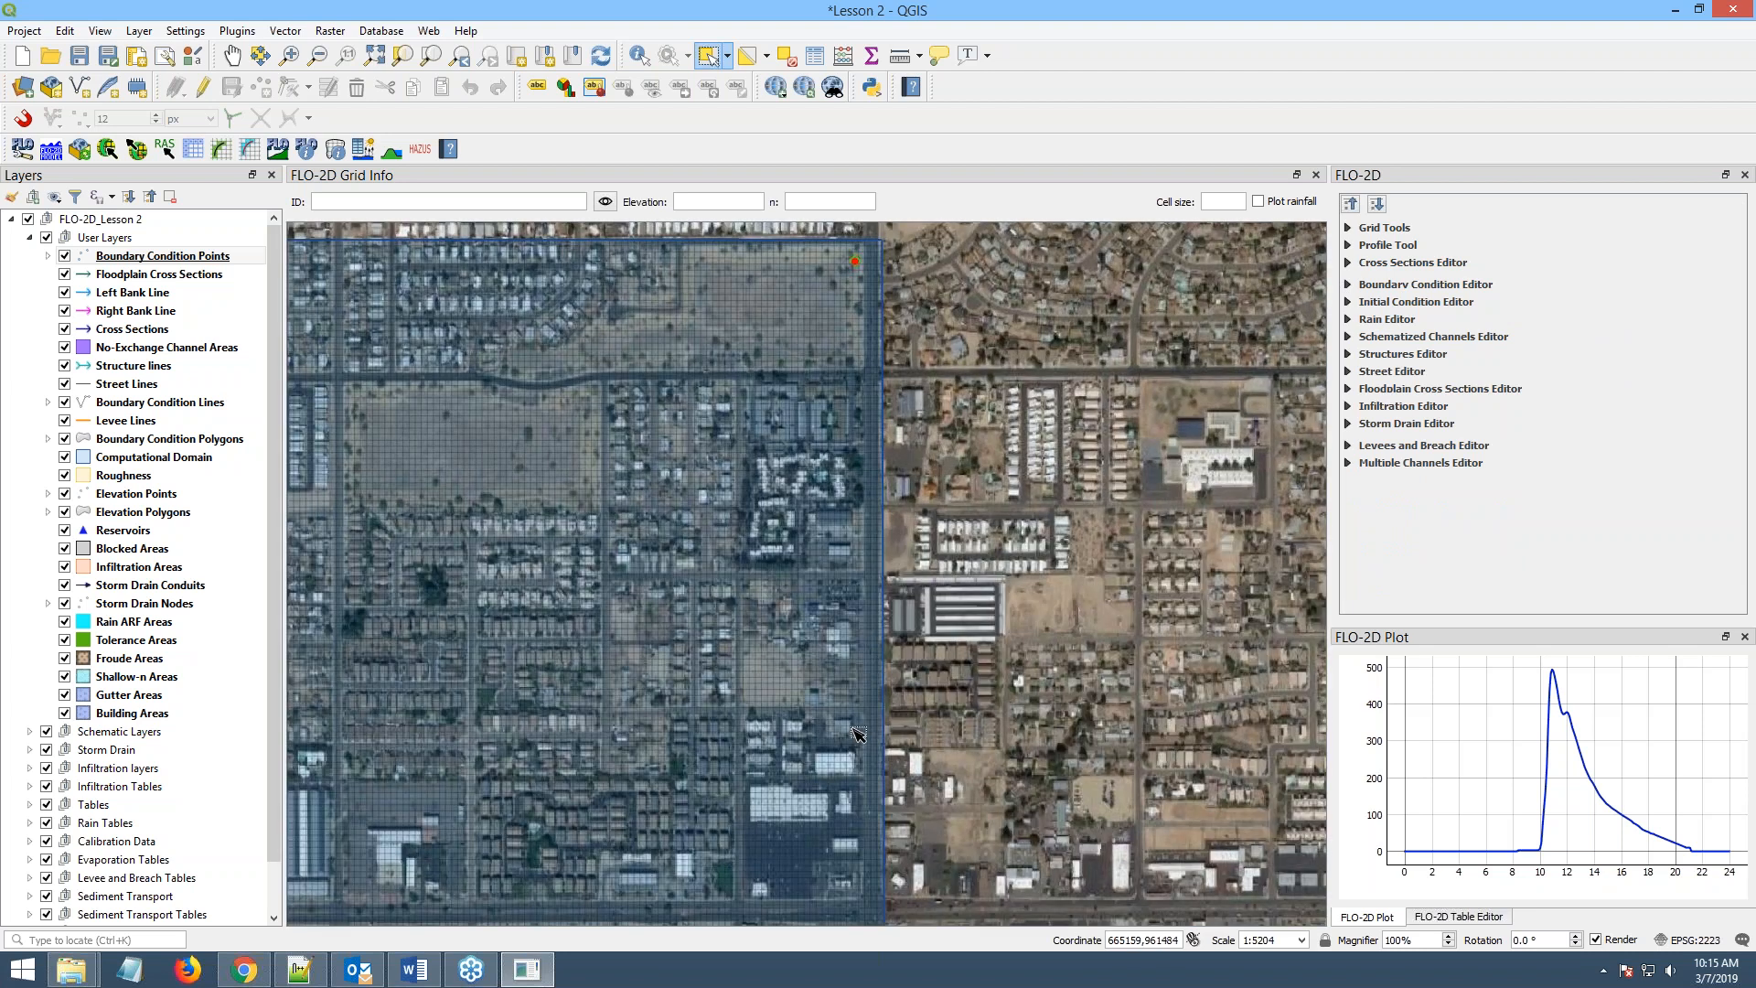
drag(856, 773, 974, 427)
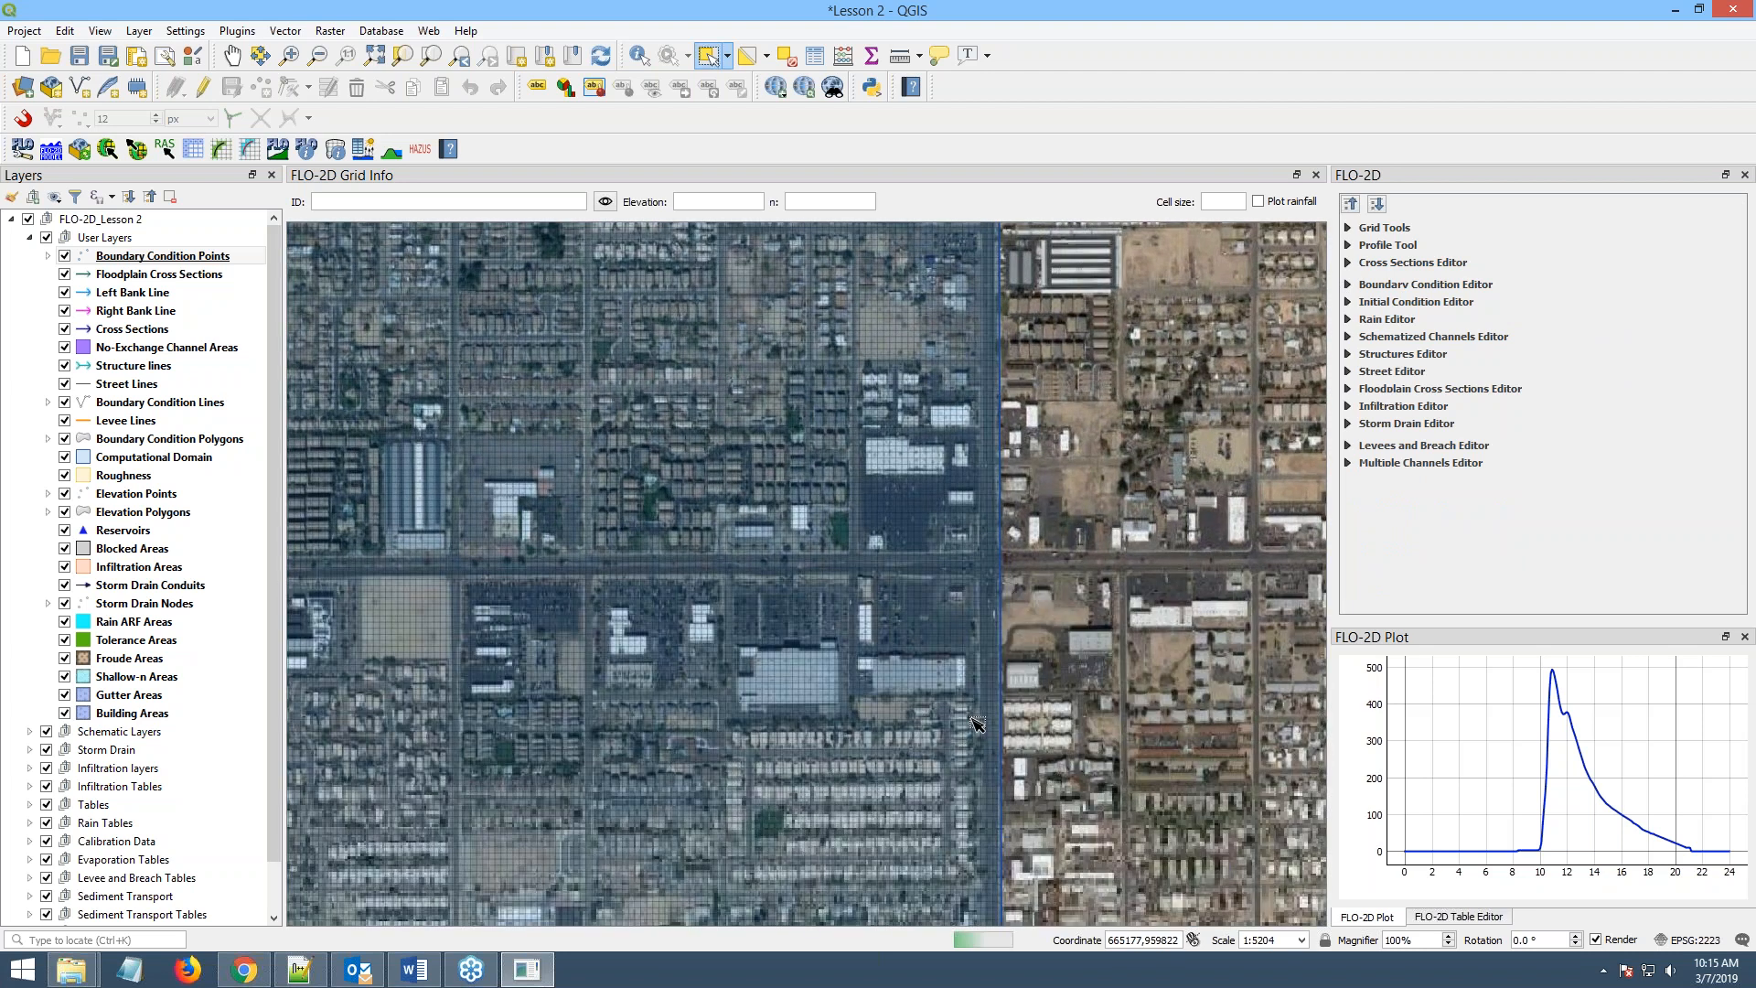
scroll(986, 792, down, 1)
drag(986, 792, 982, 419)
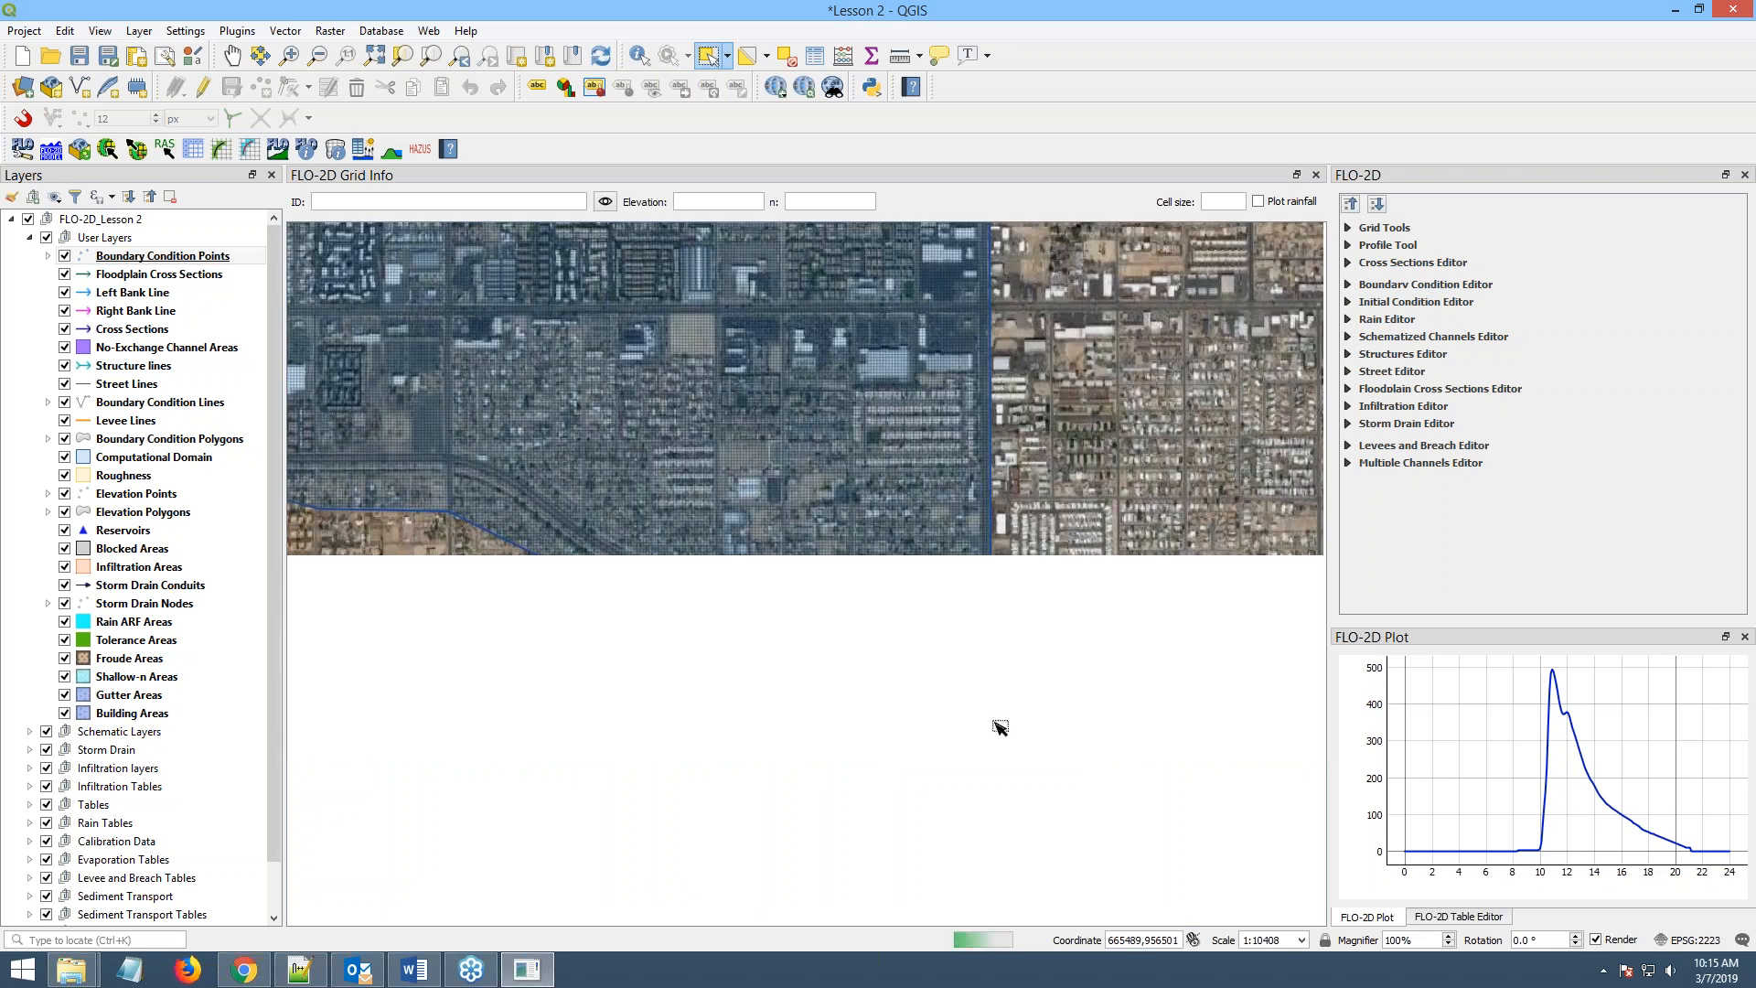
scroll(986, 727, up, 1)
scroll(1086, 637, up, 1)
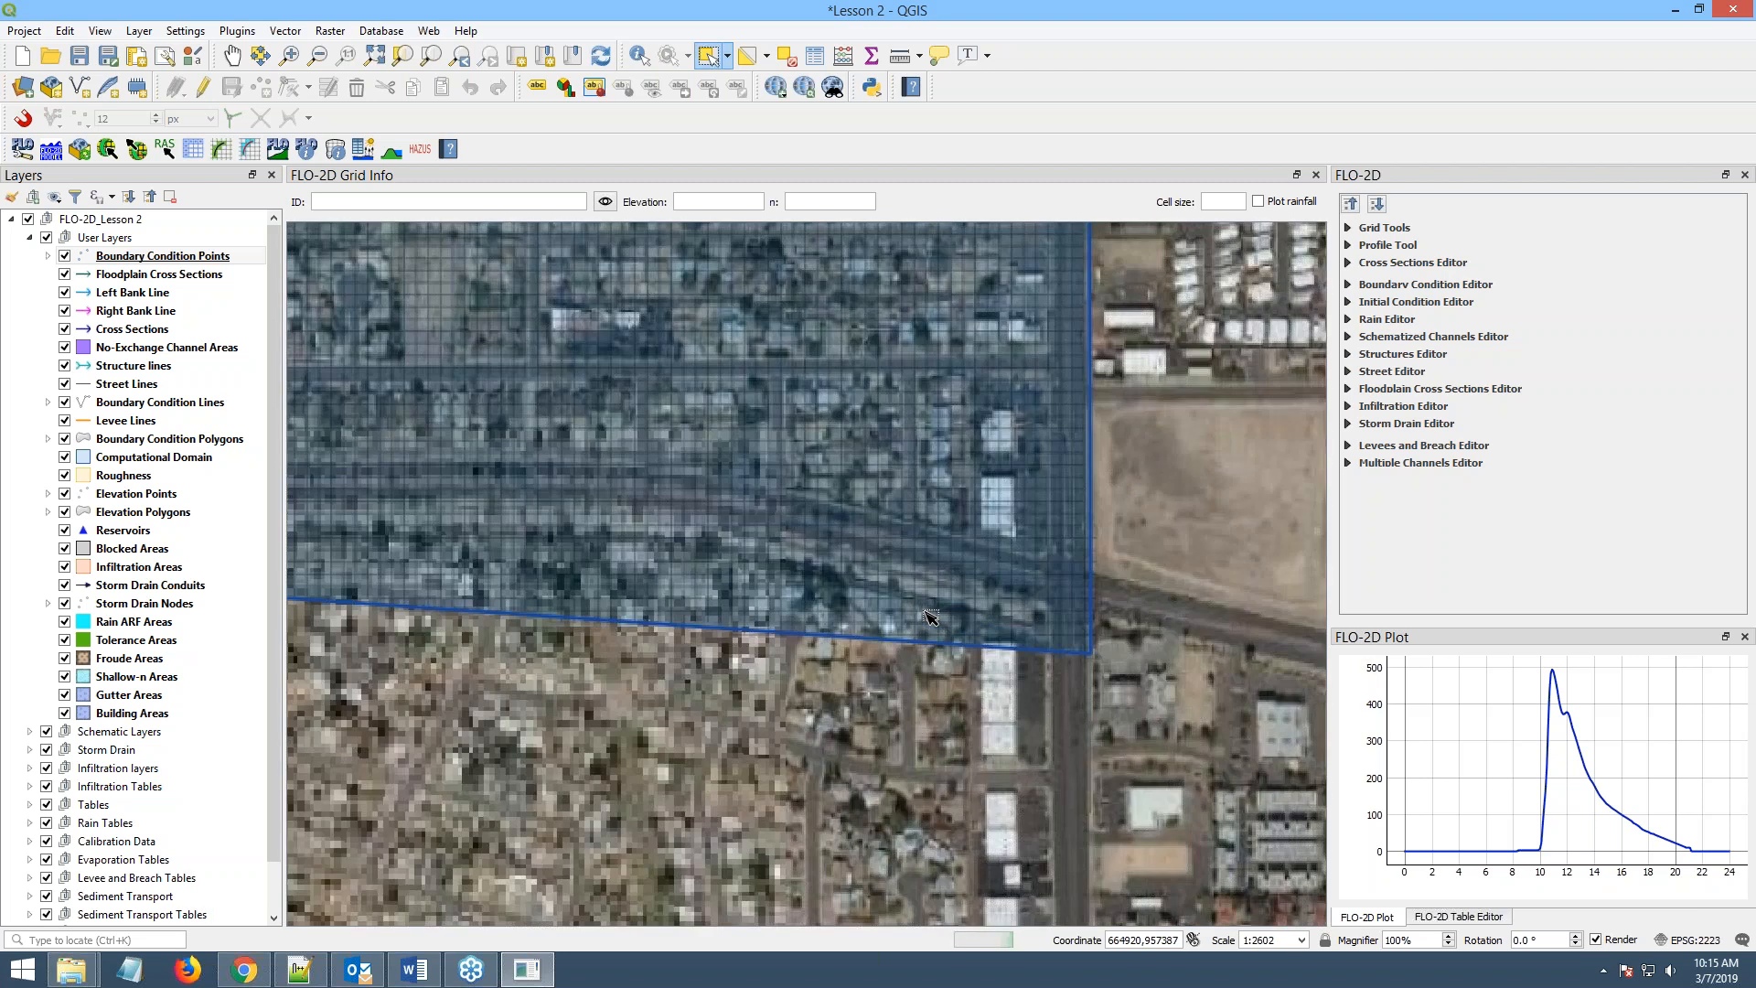
scroll(1086, 637, up, 1)
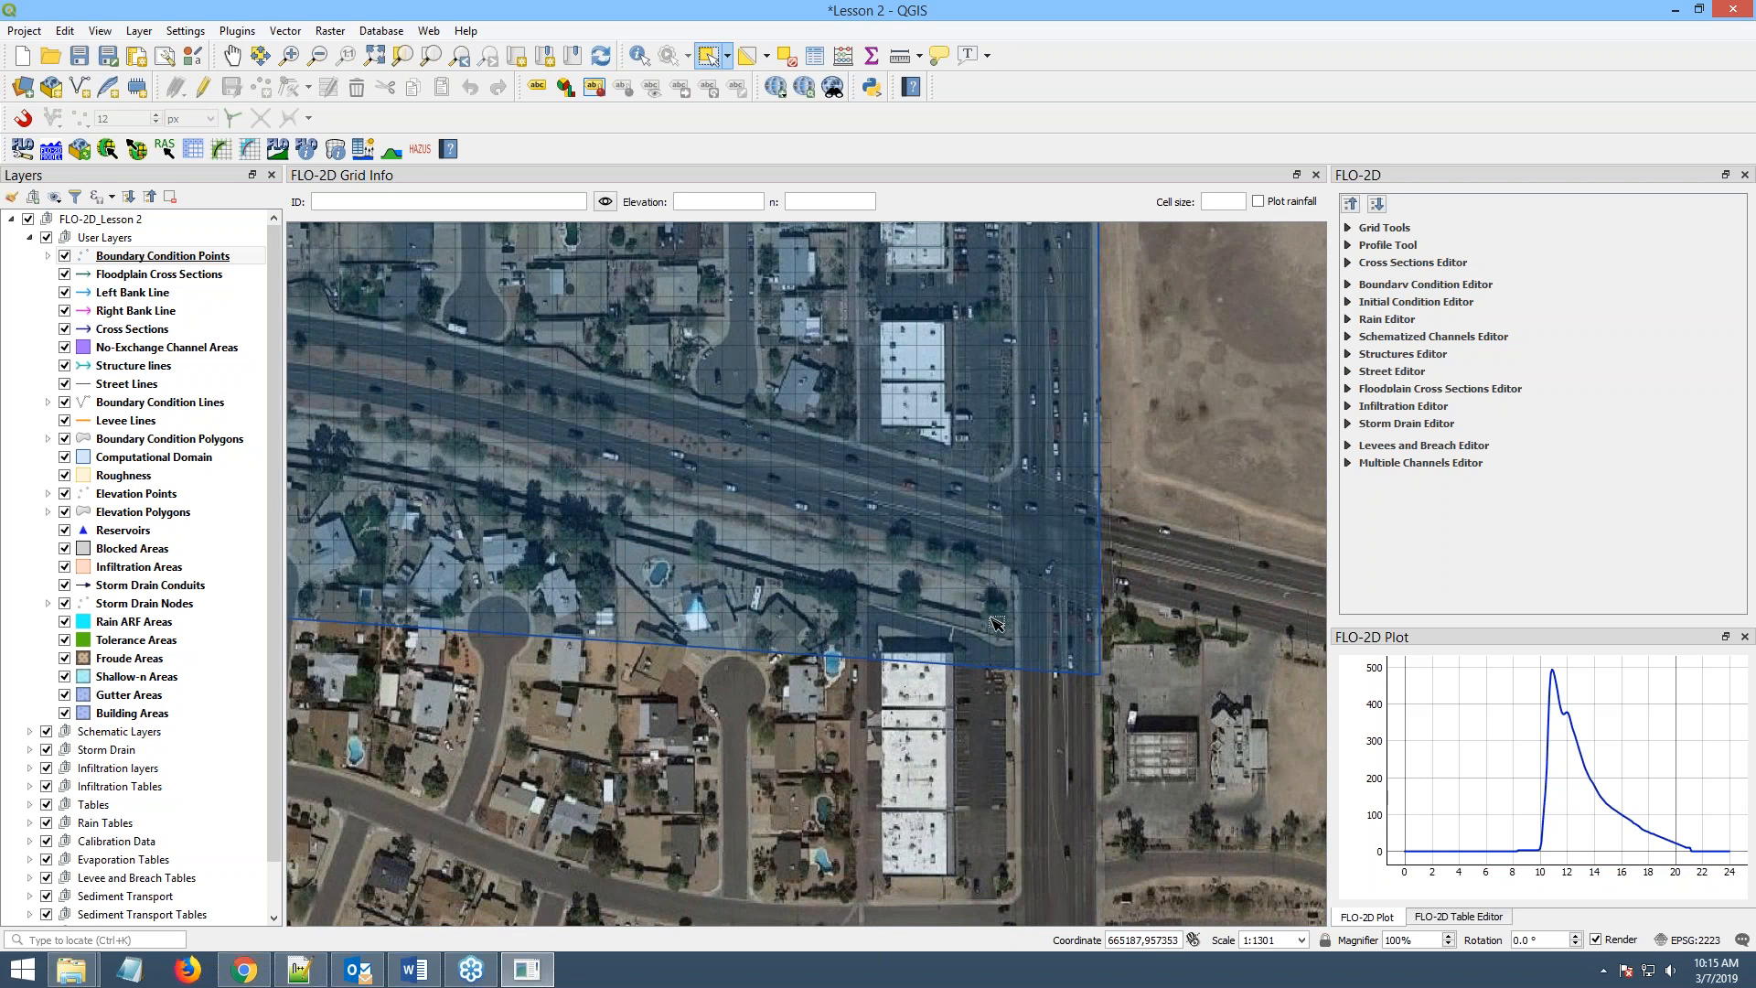
scroll(986, 624, up, 1)
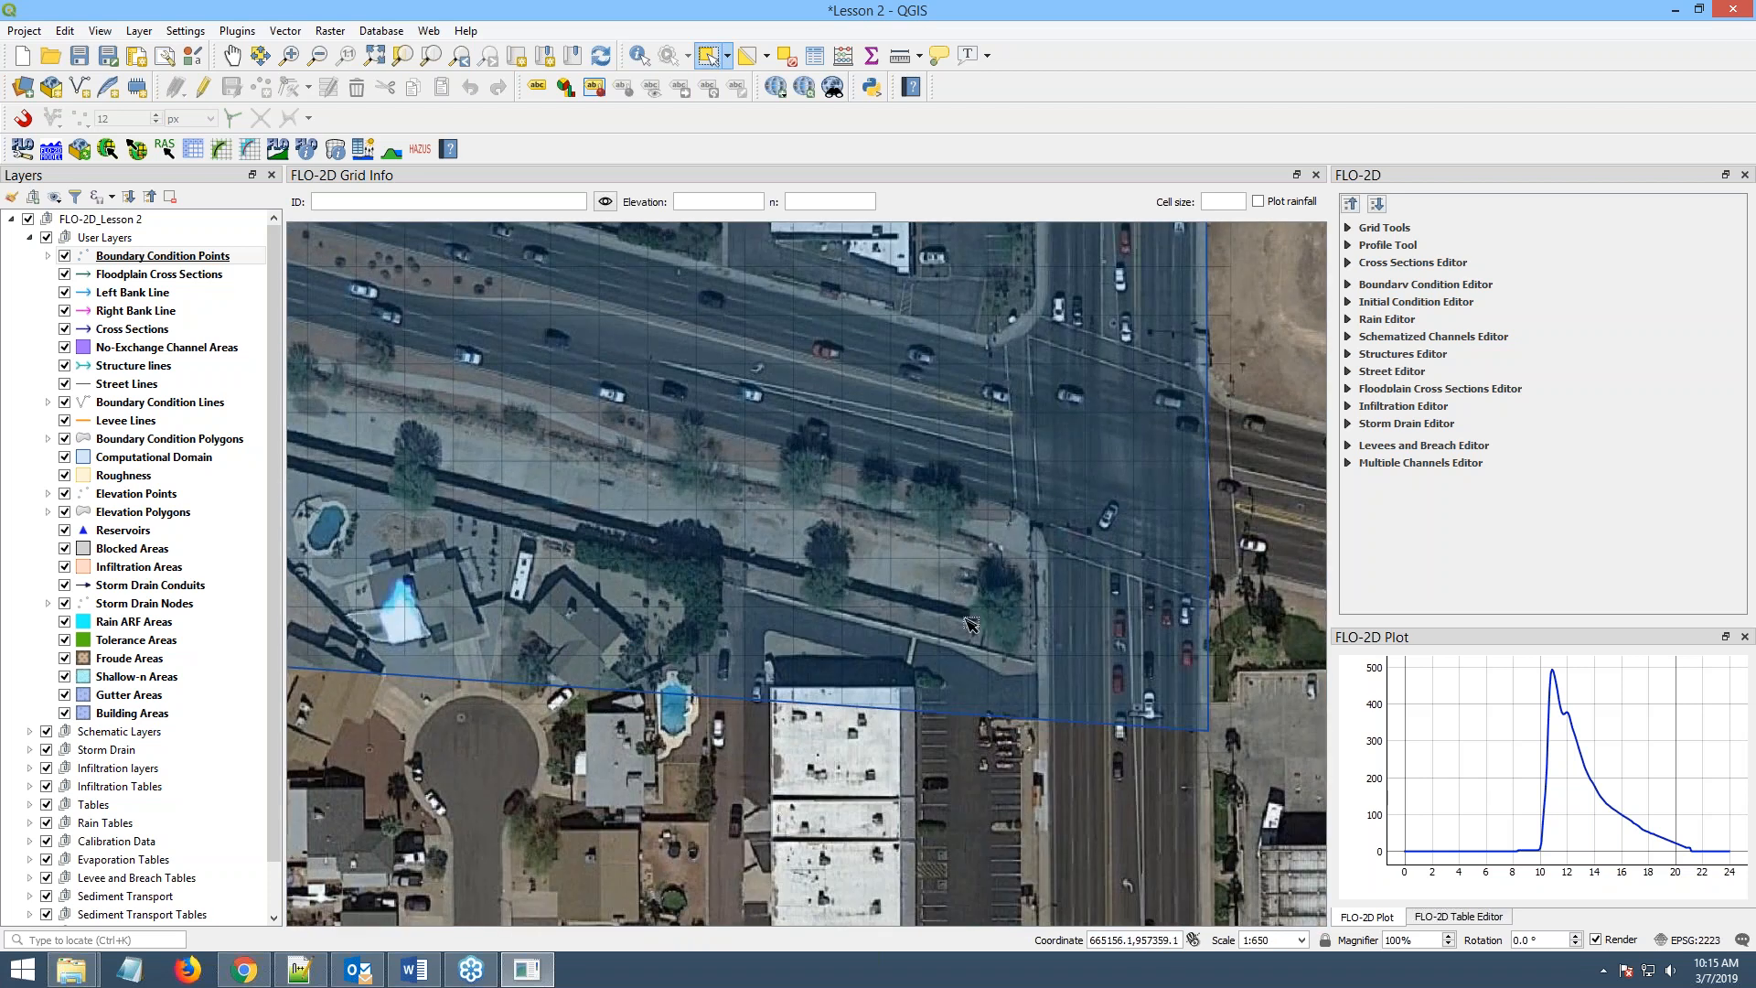
click(1357, 285)
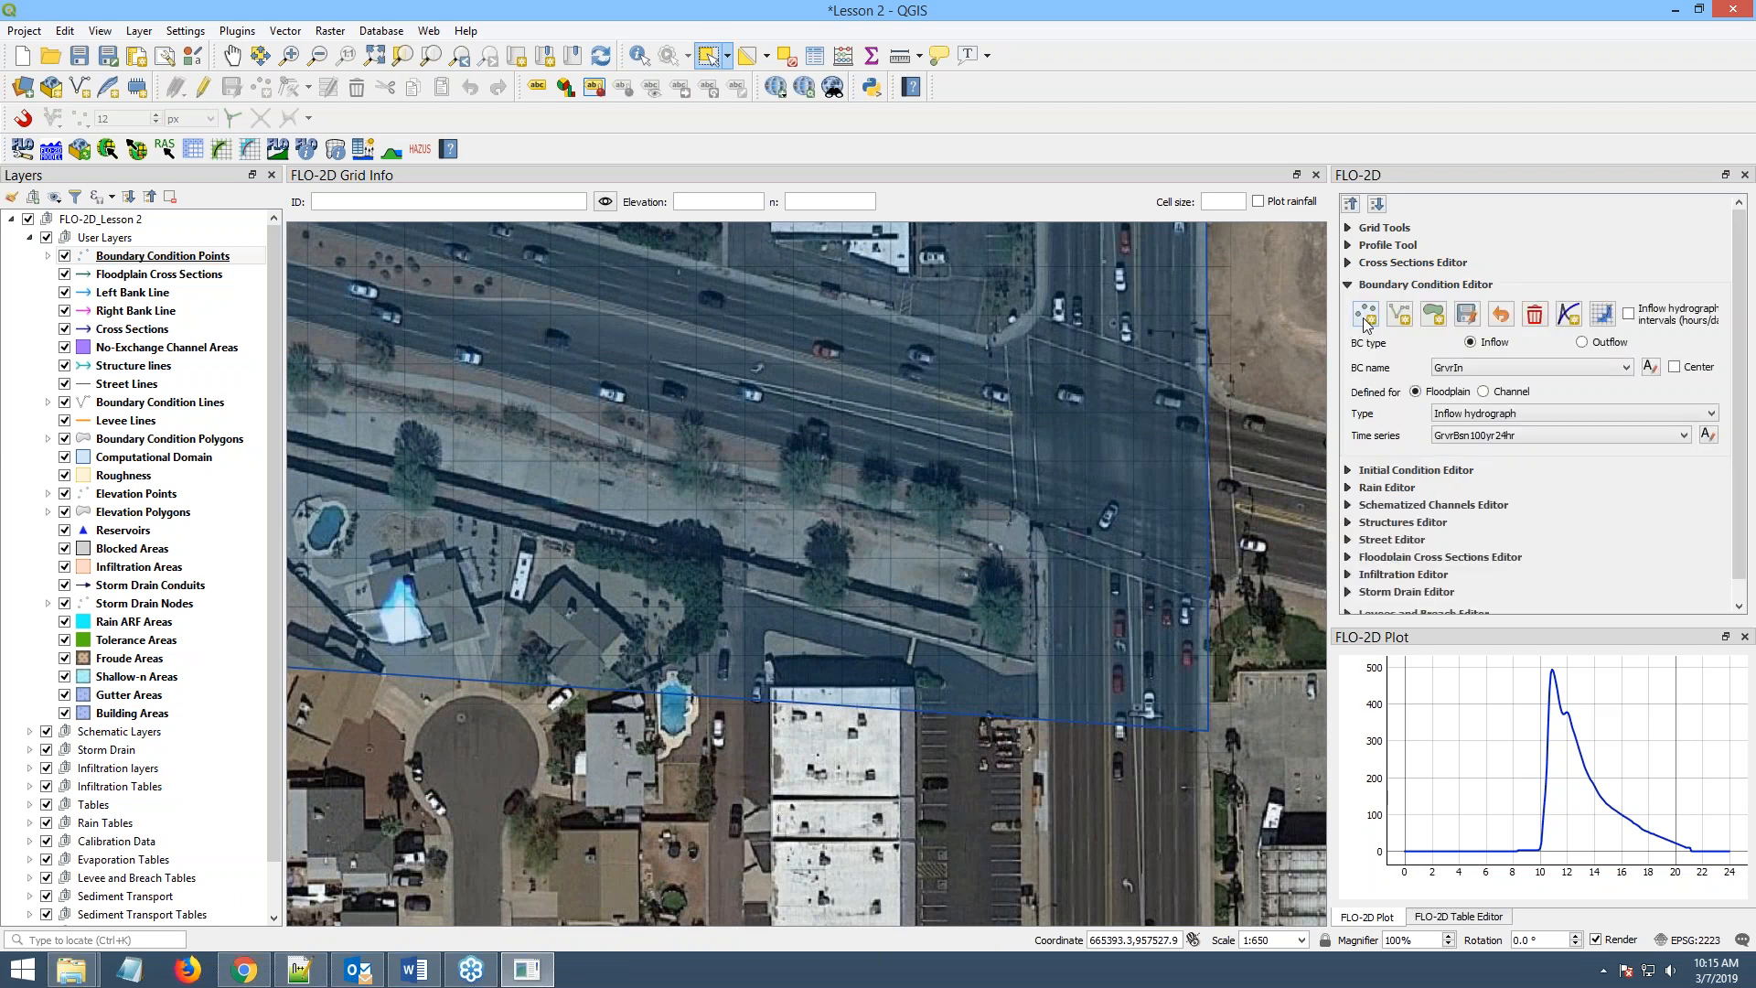
click(1364, 316)
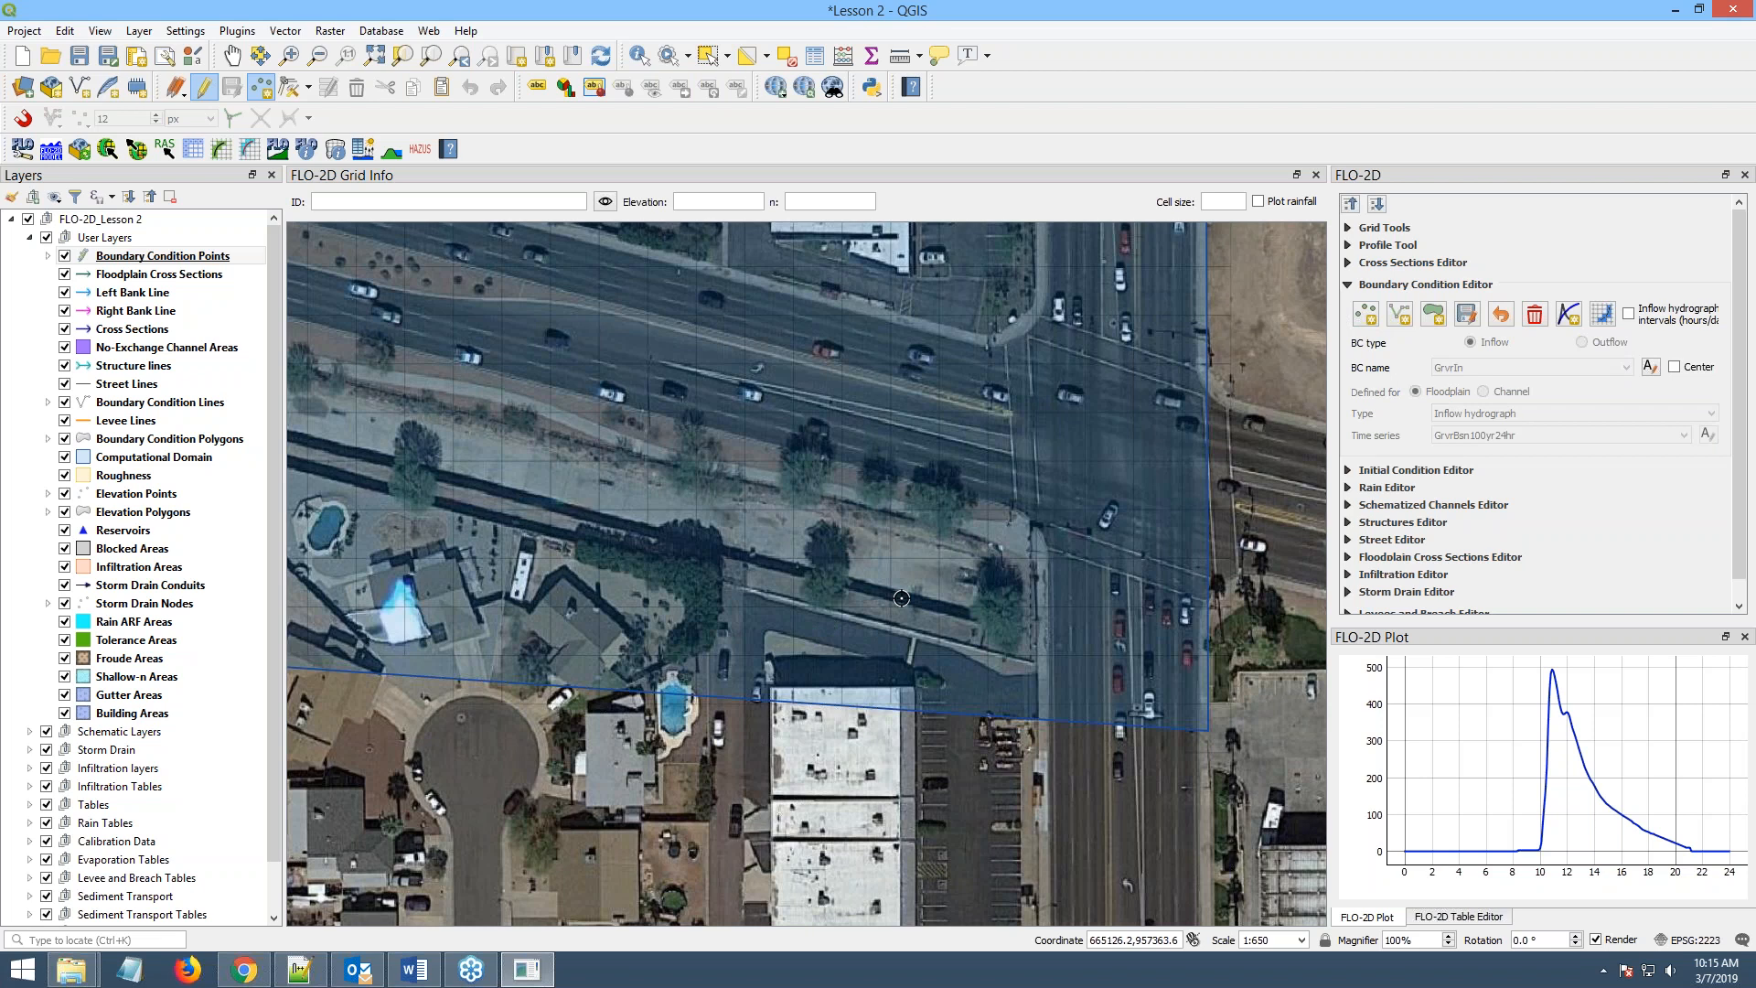
click(959, 583)
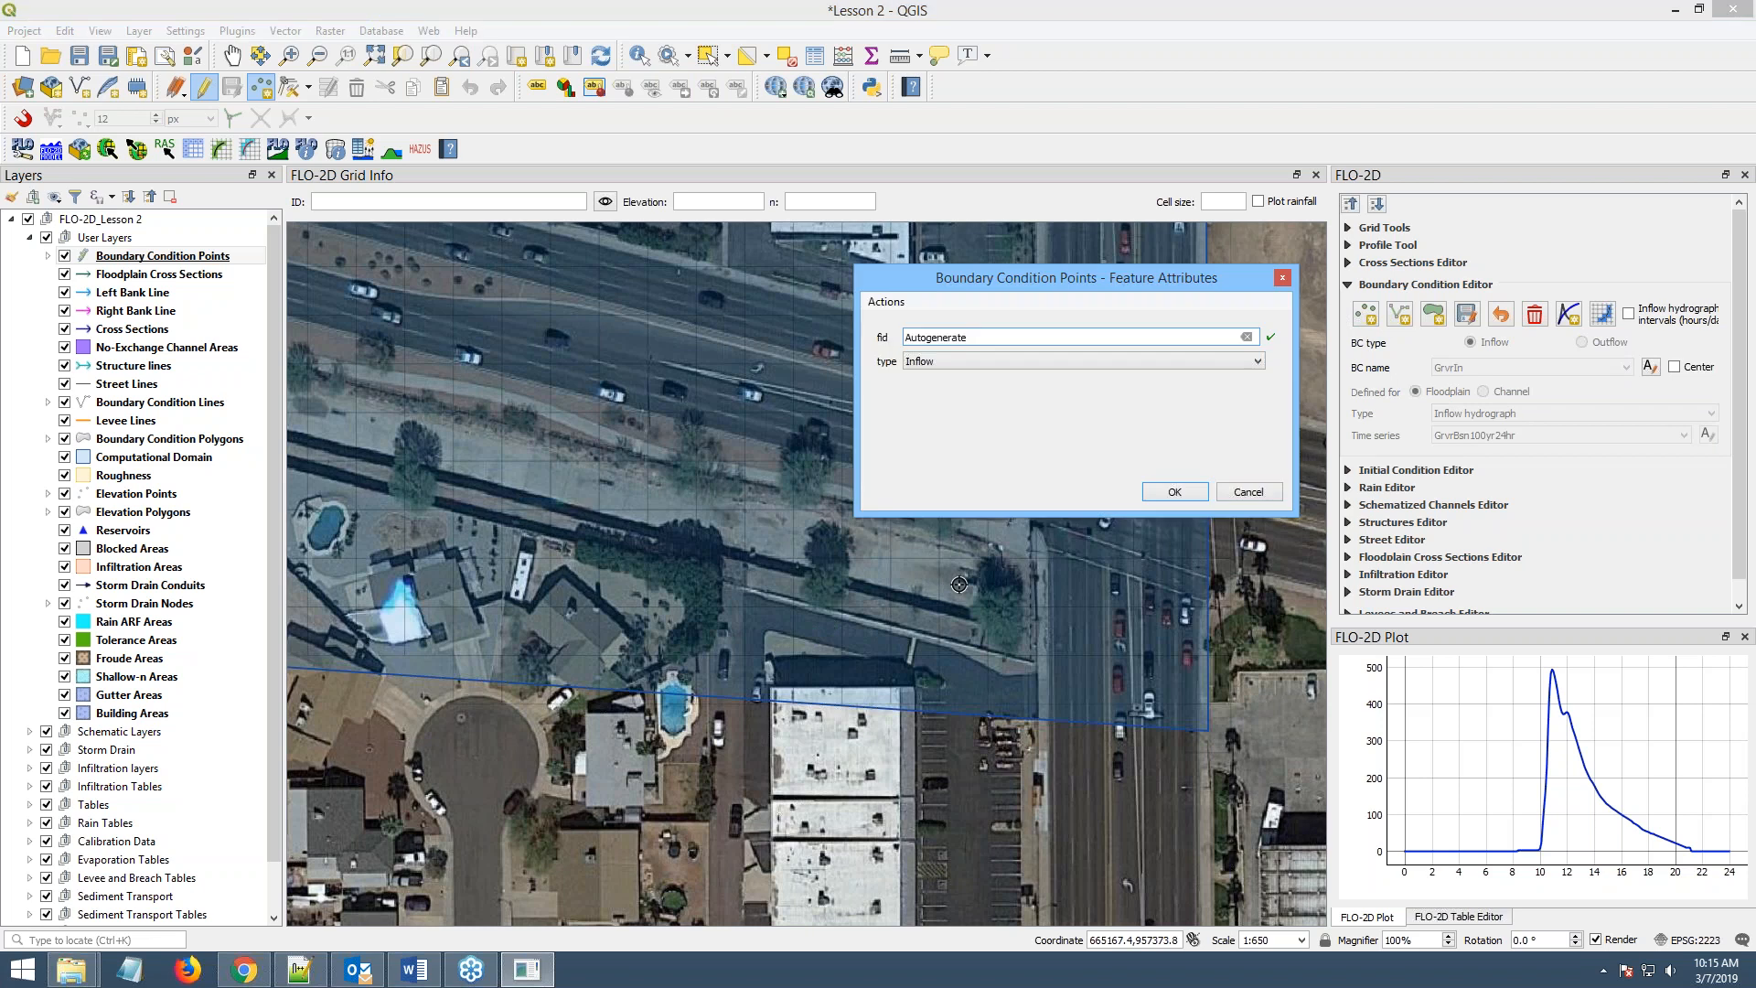
click(1174, 494)
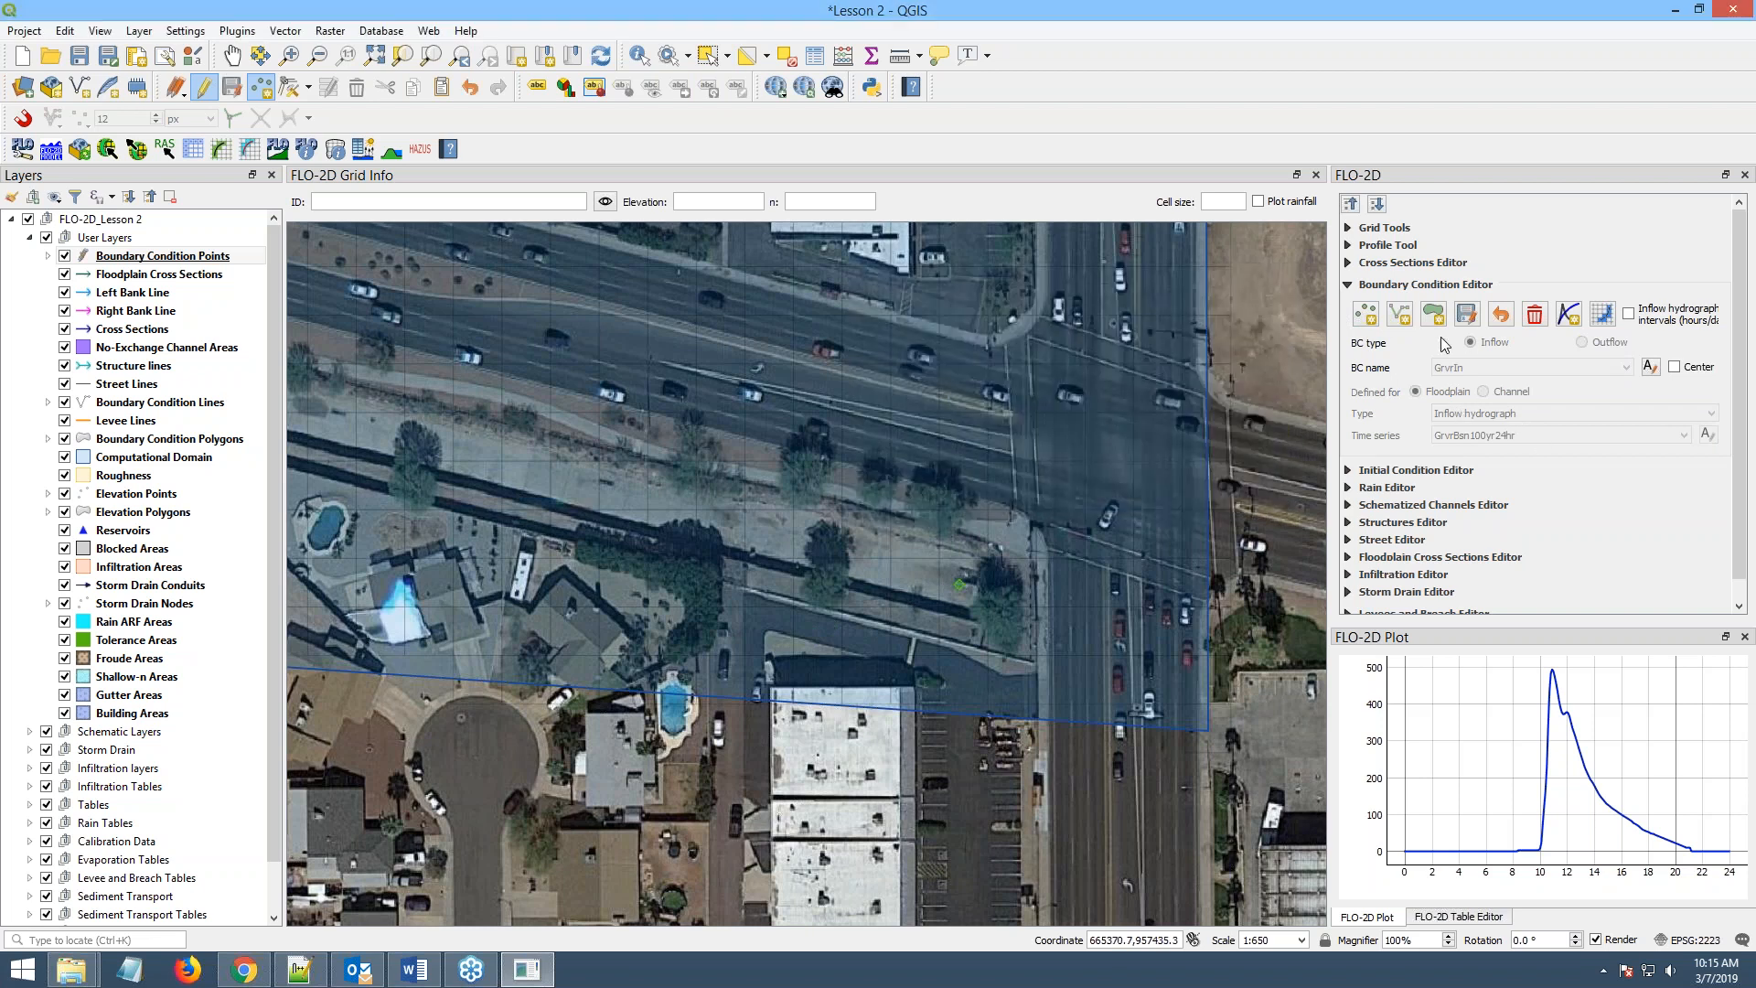
click(1474, 321)
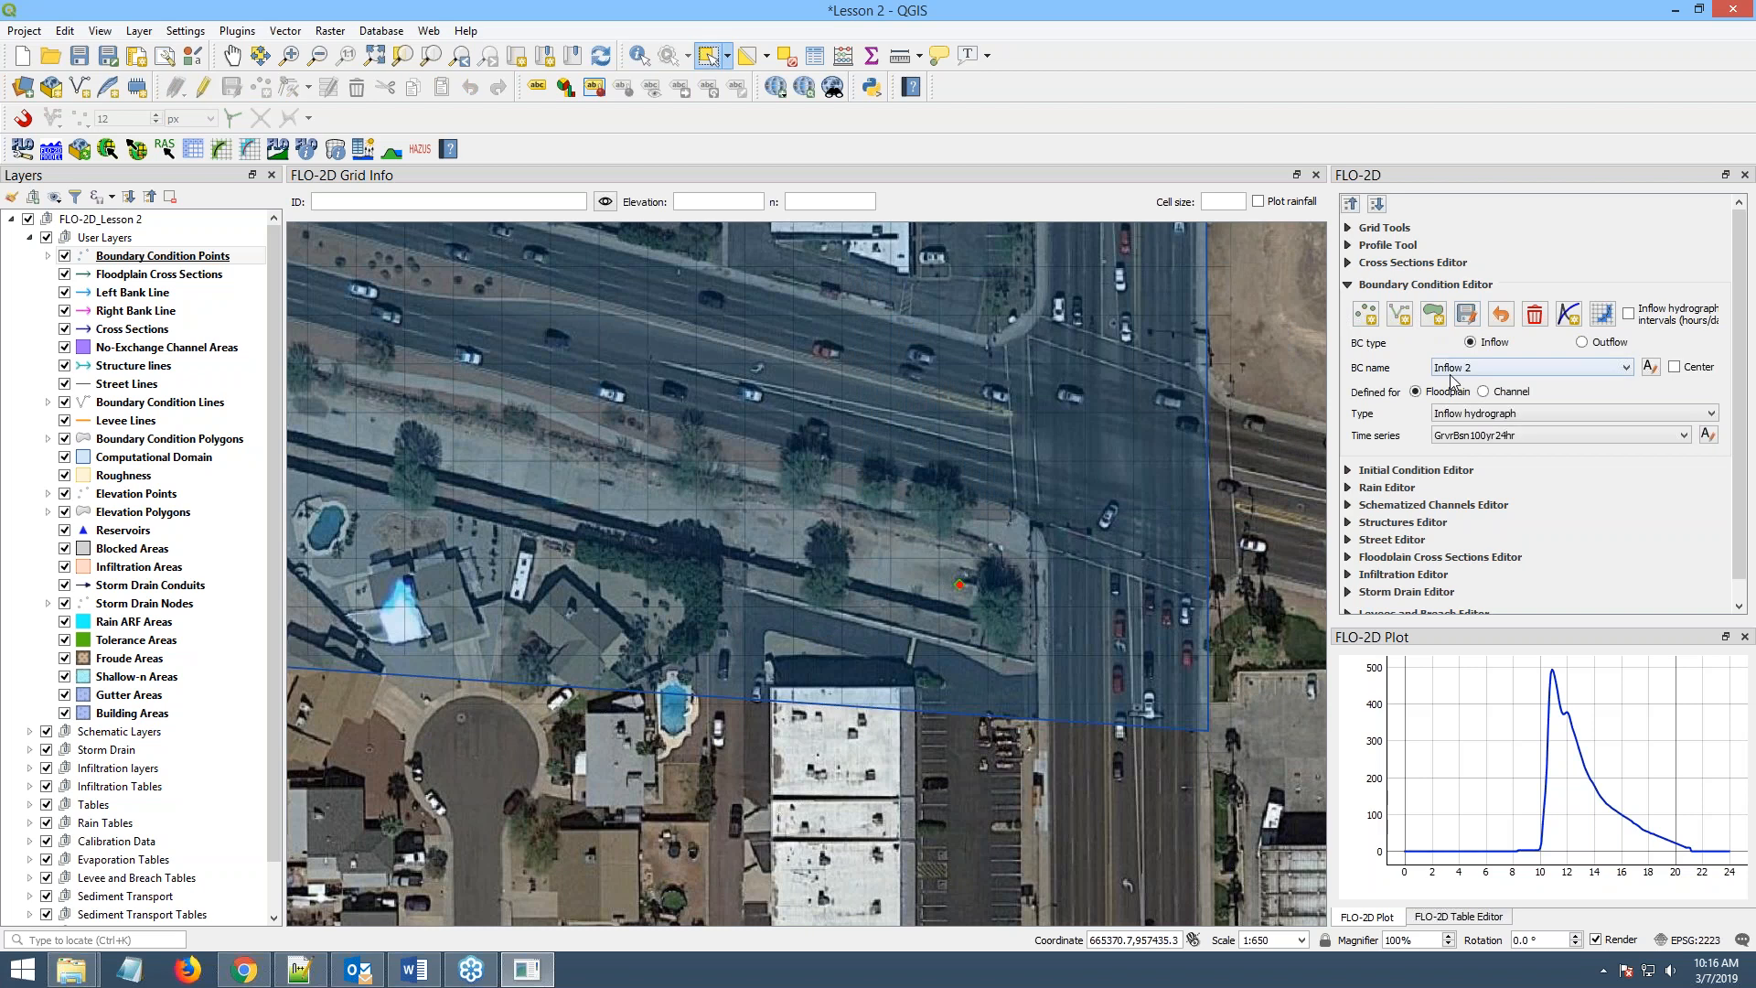
- Rename the new inflow boundary condition as GrnwyIn and add a new time series for it named GrnwyIn100yr24hr
click(1648, 371)
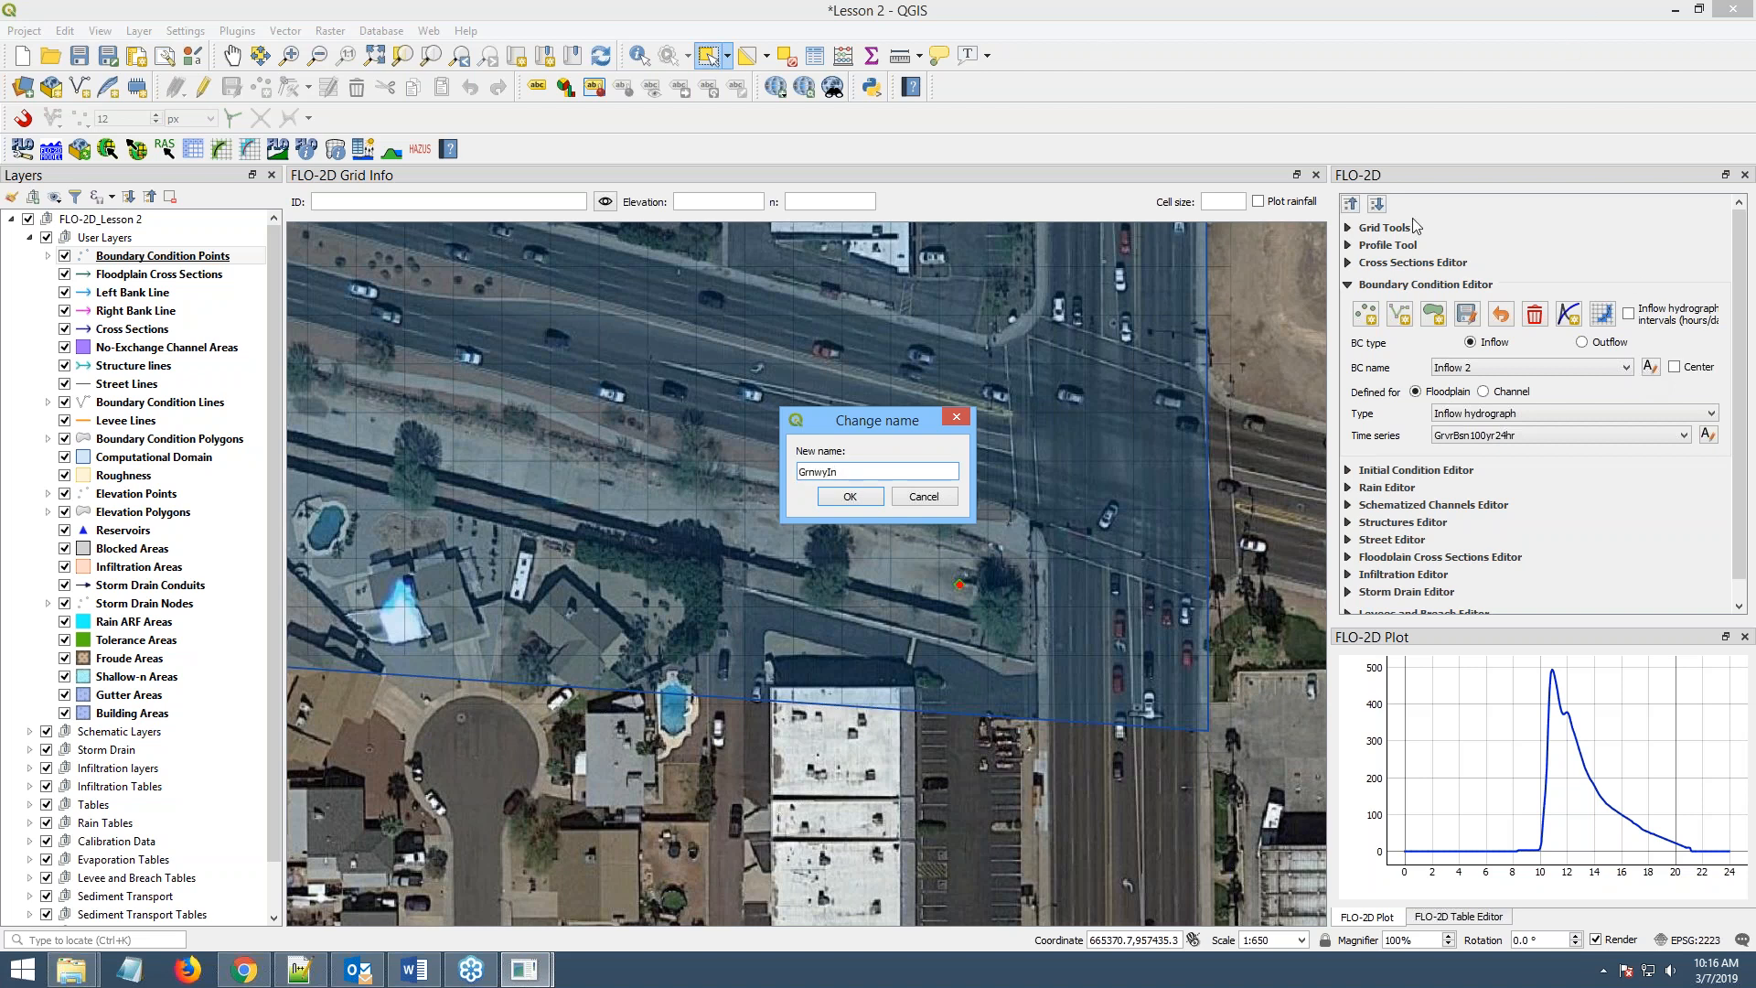
click(841, 494)
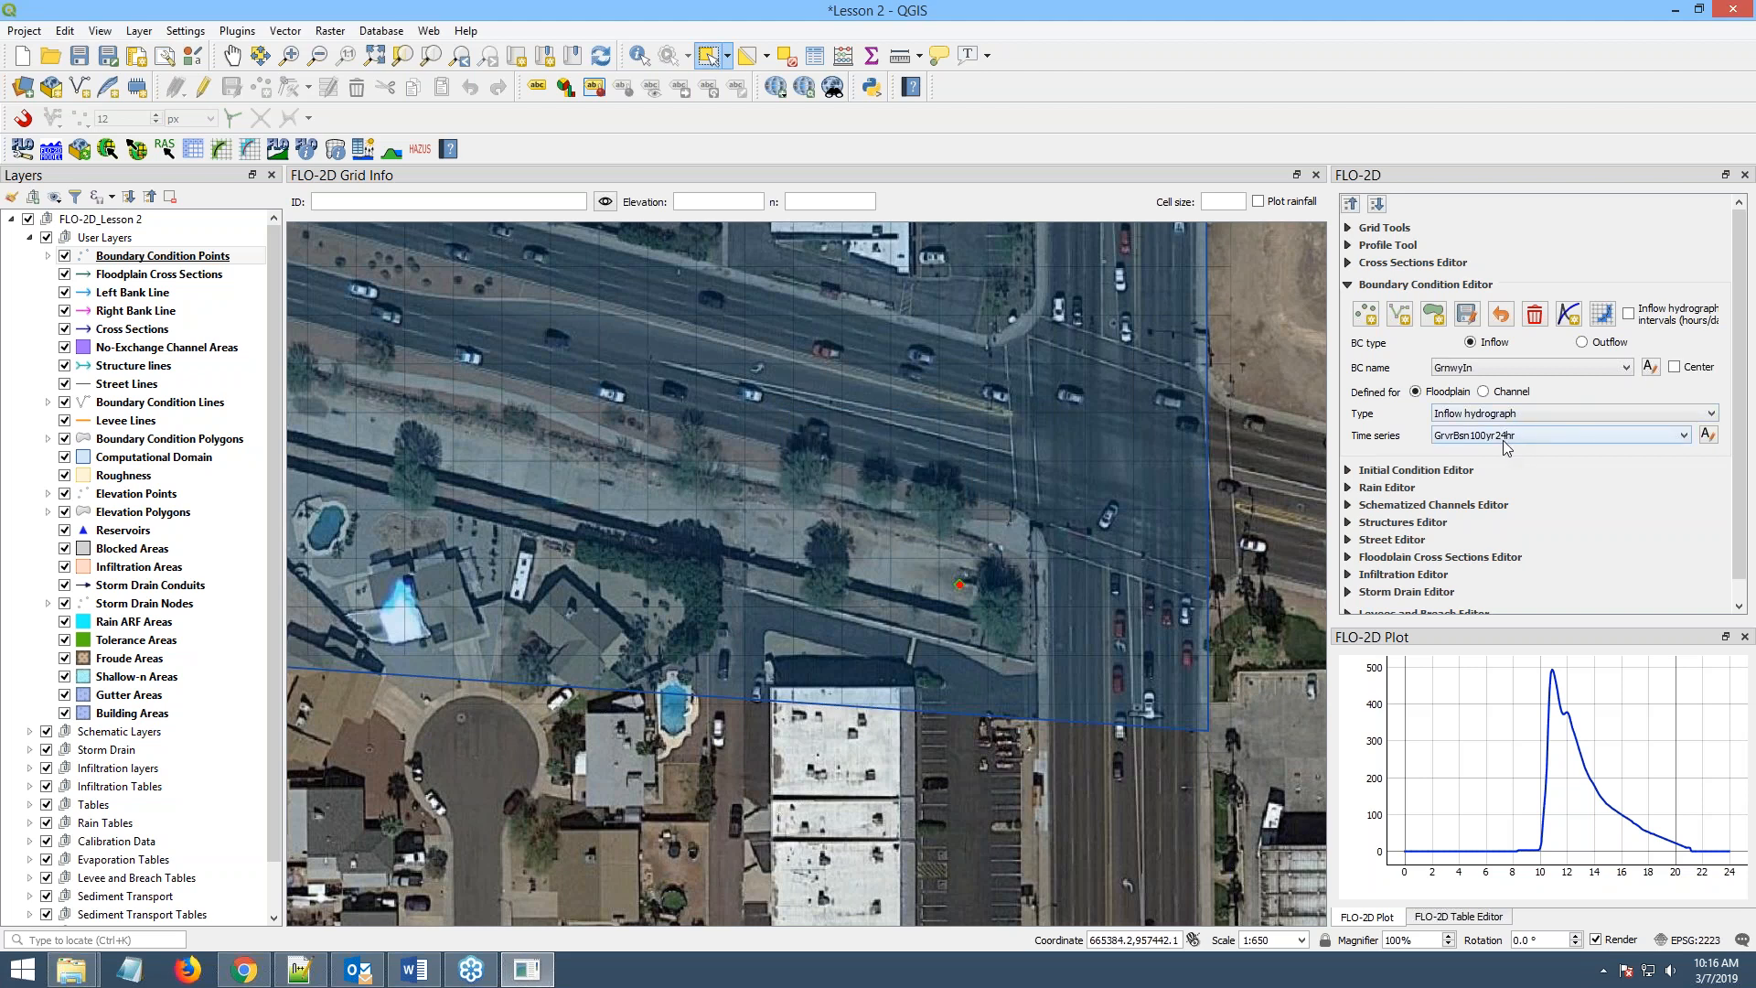
click(1567, 315)
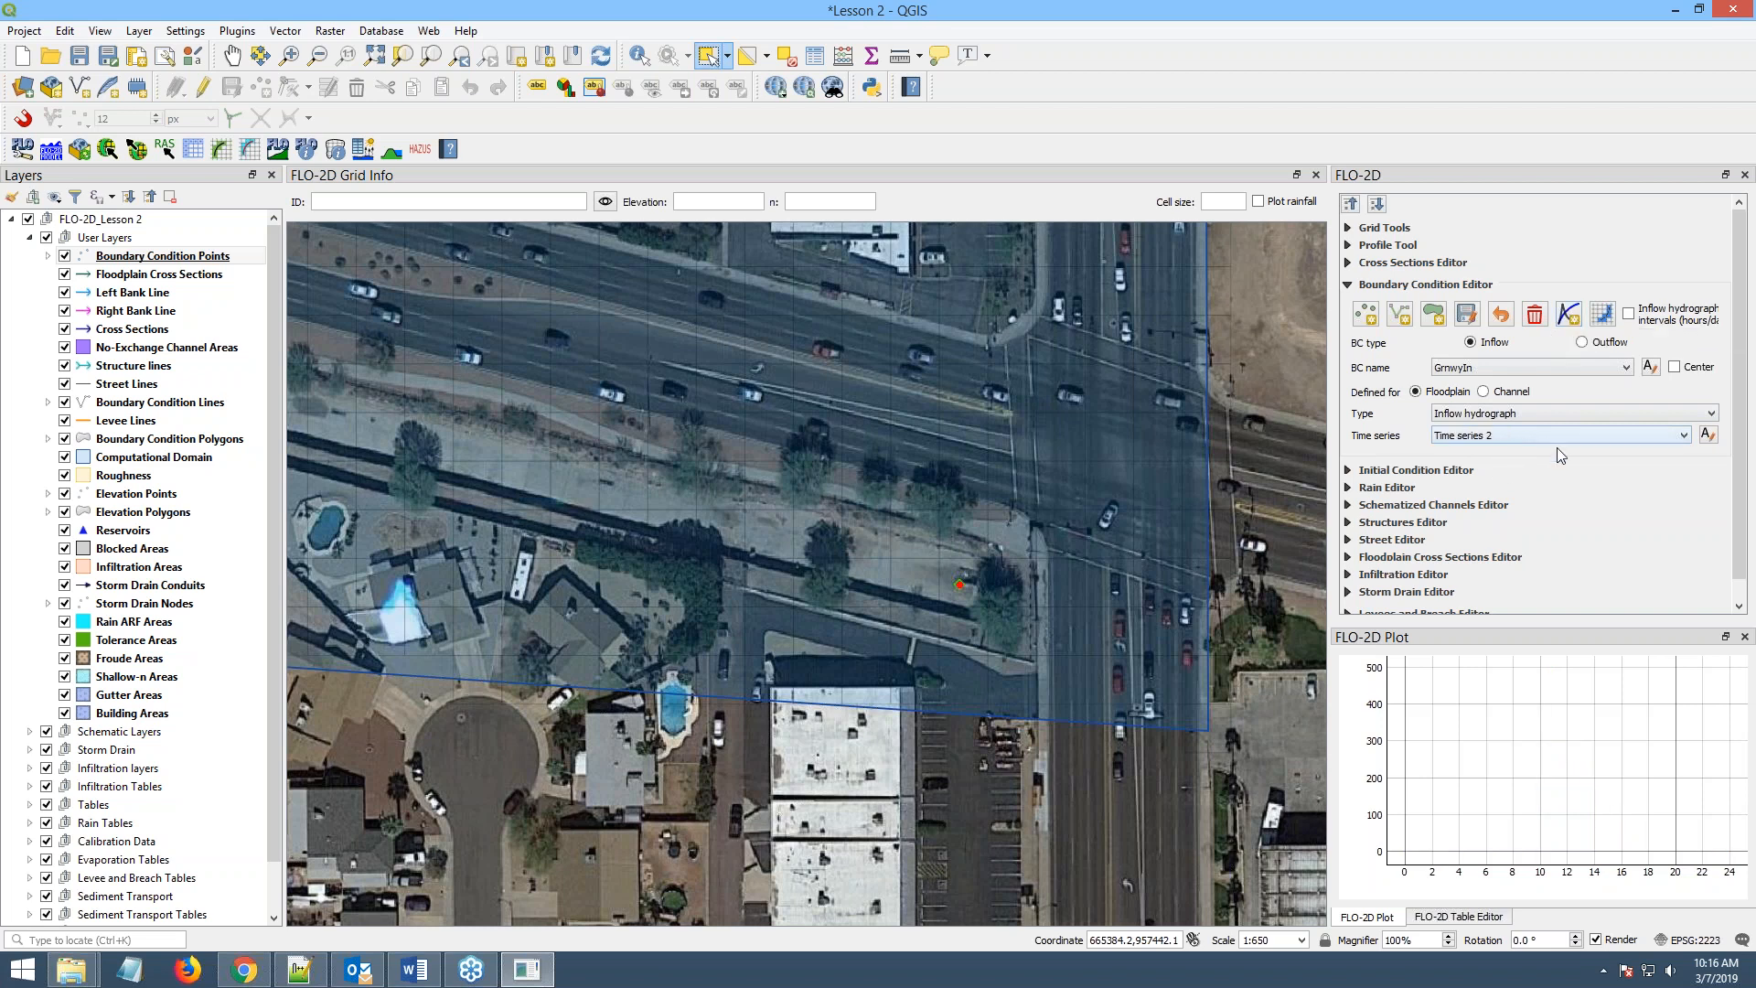
click(1707, 434)
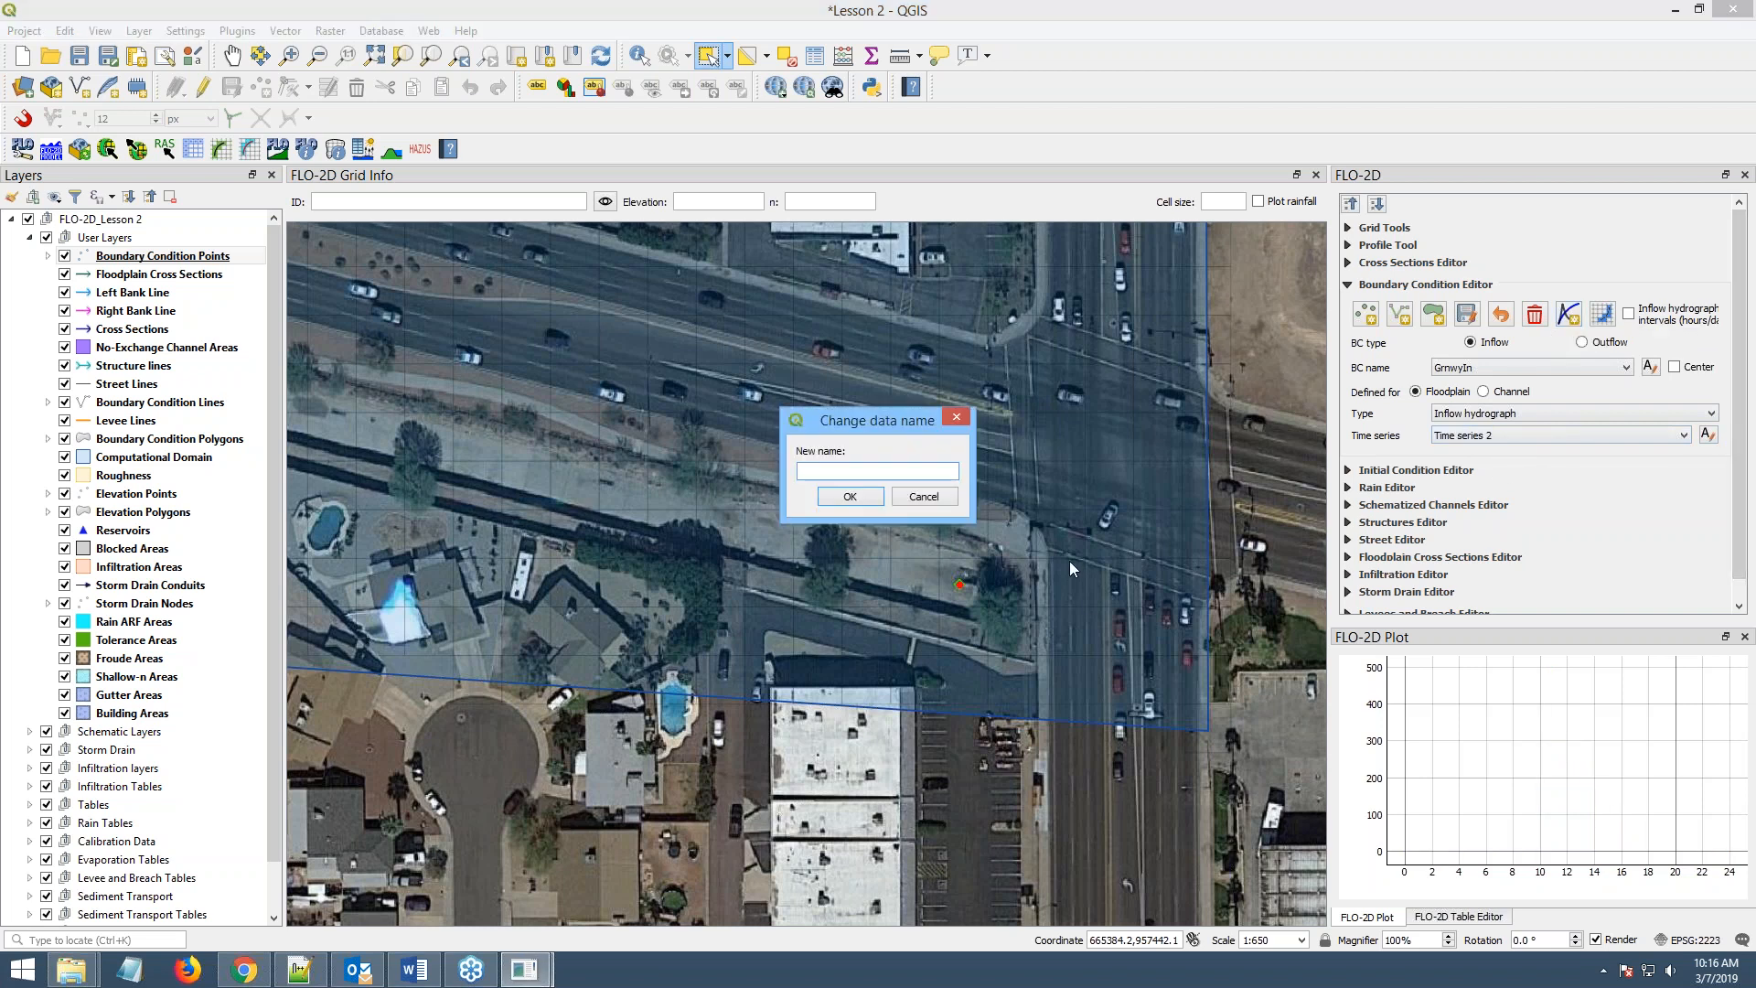
text(GrnwyIn100yr24hr)
click(854, 496)
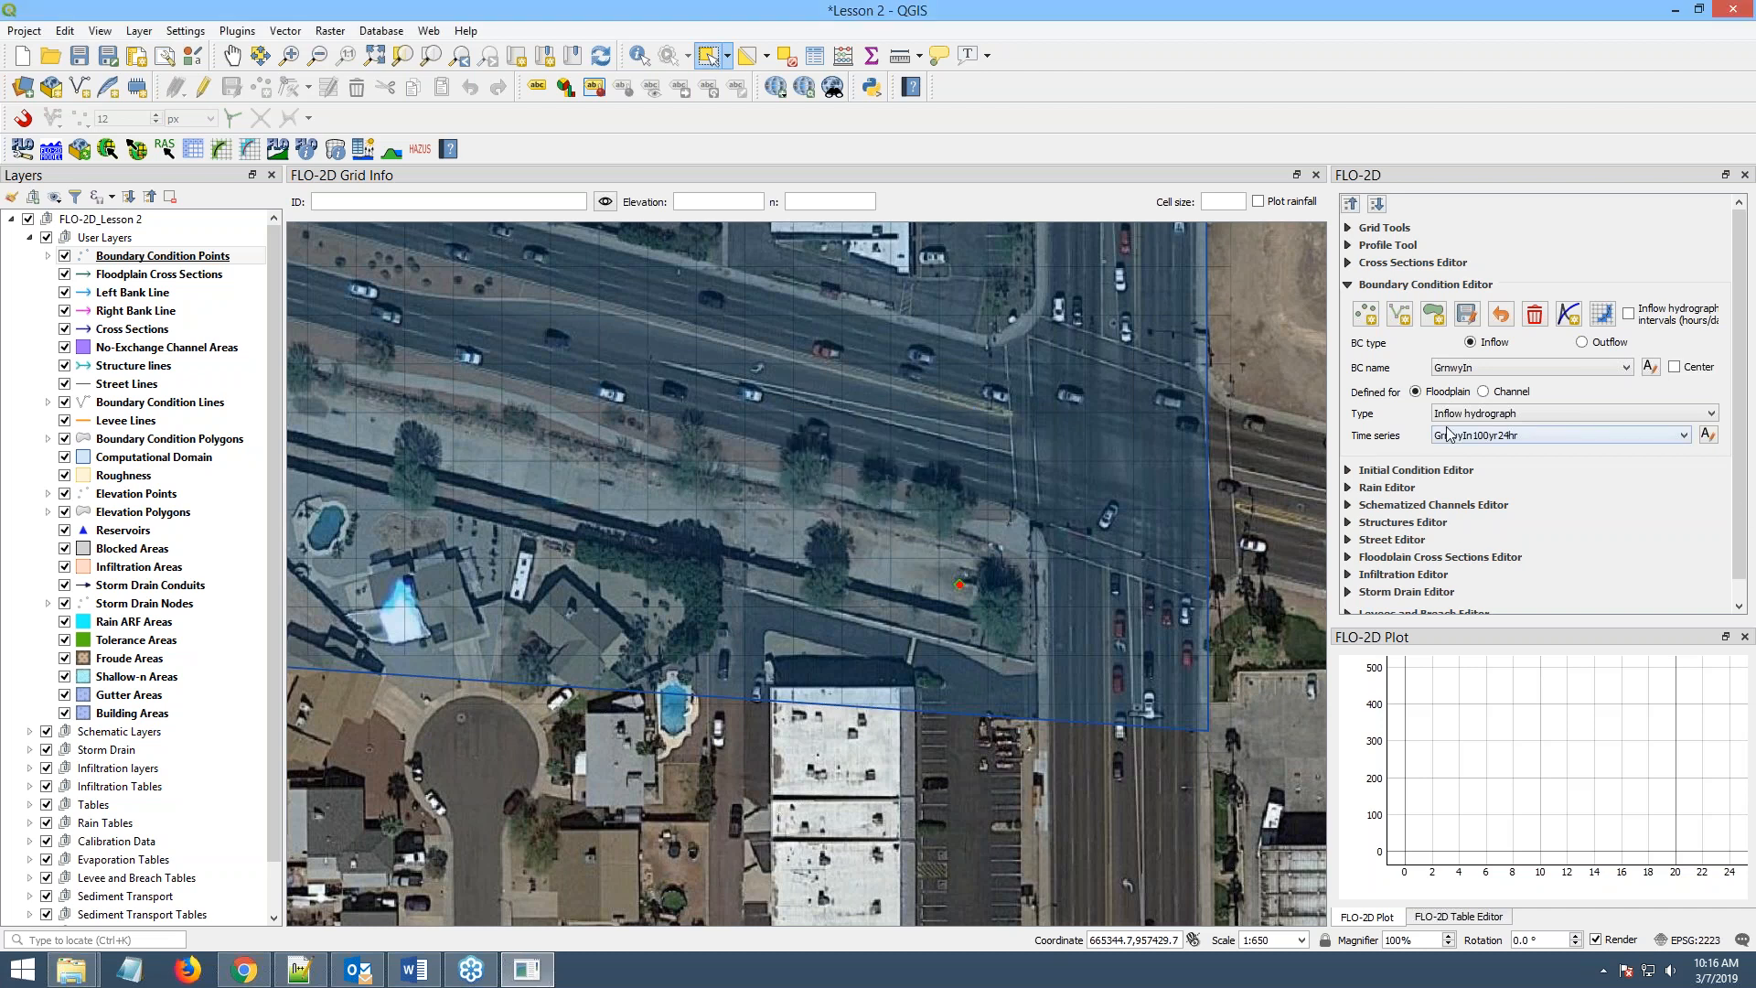
- Switch to File Explorer and open the QGIS Lesson 2 folder within Example Projects
key(alt+Tab)
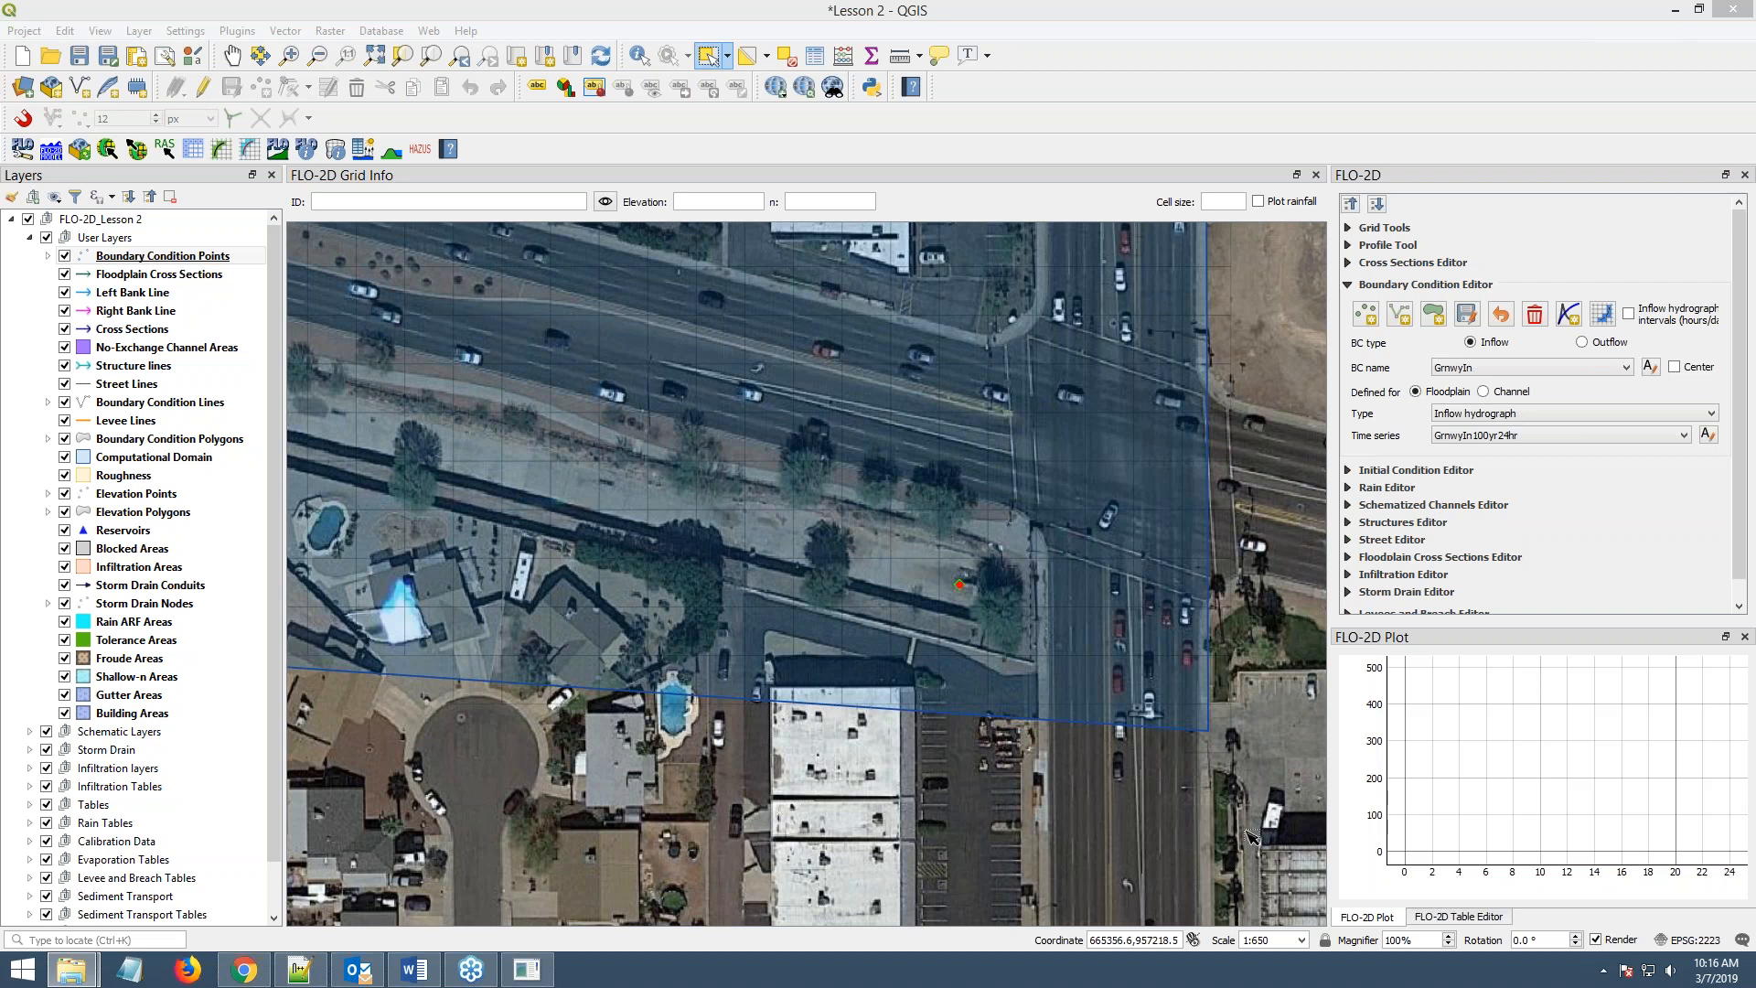
mouse_move(57, 975)
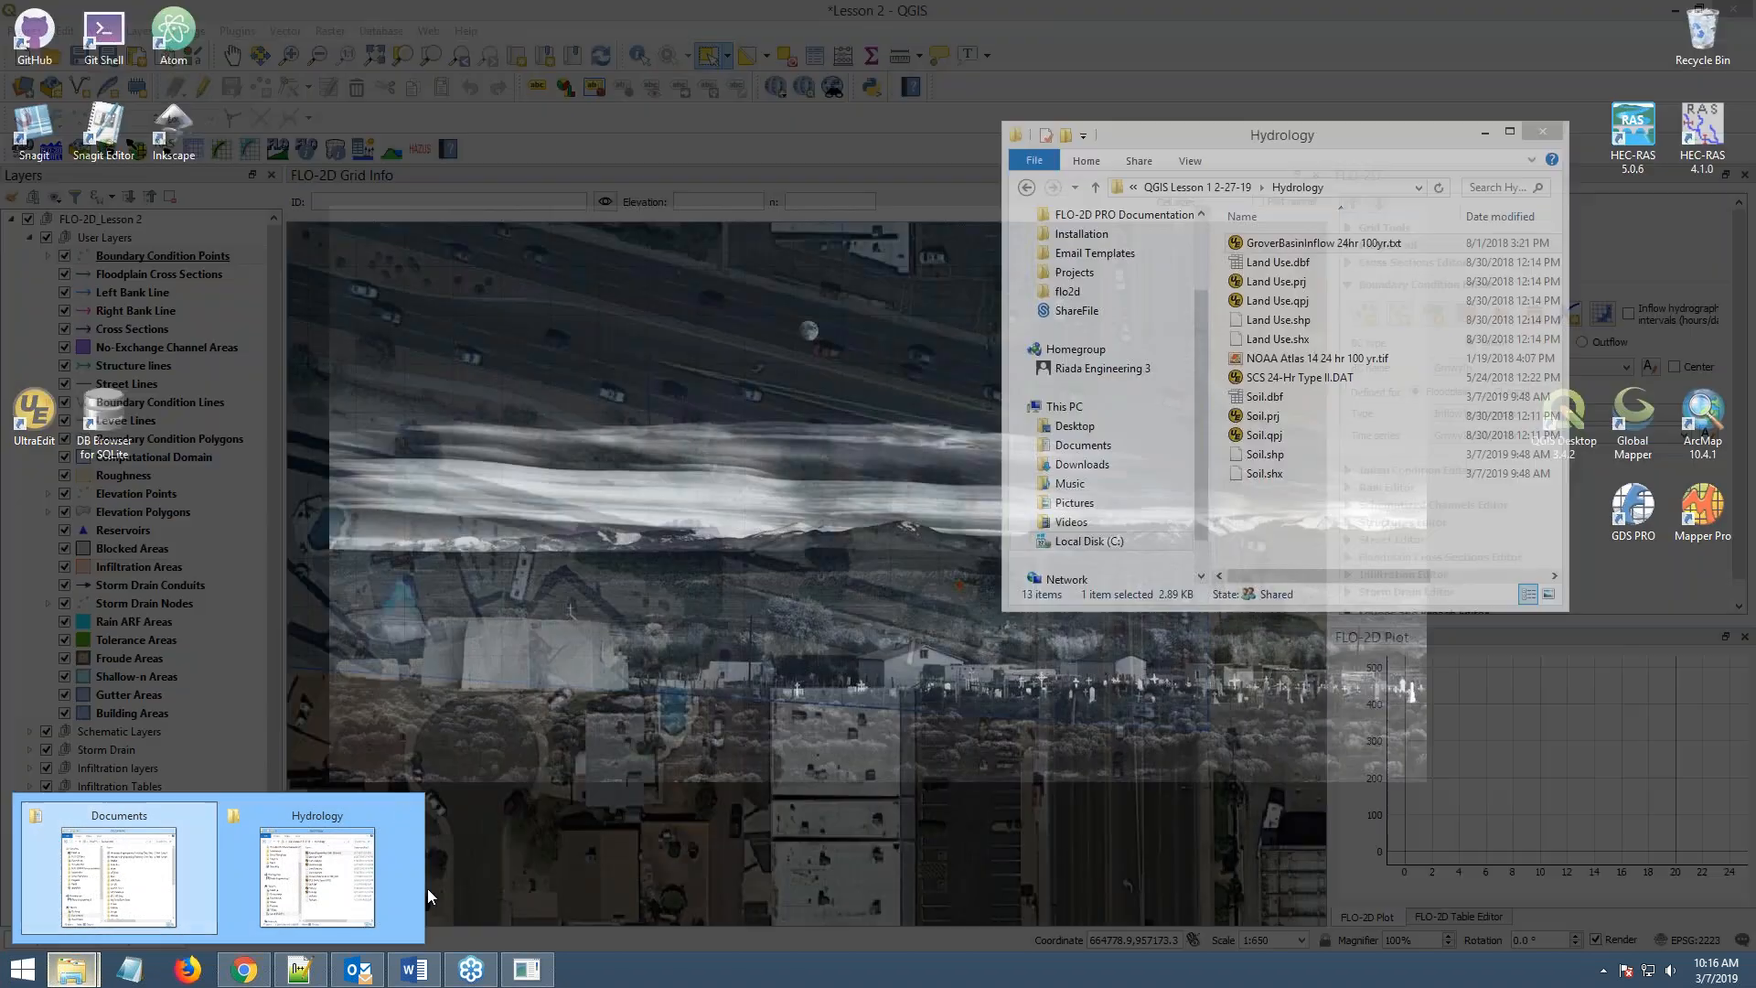
click(384, 886)
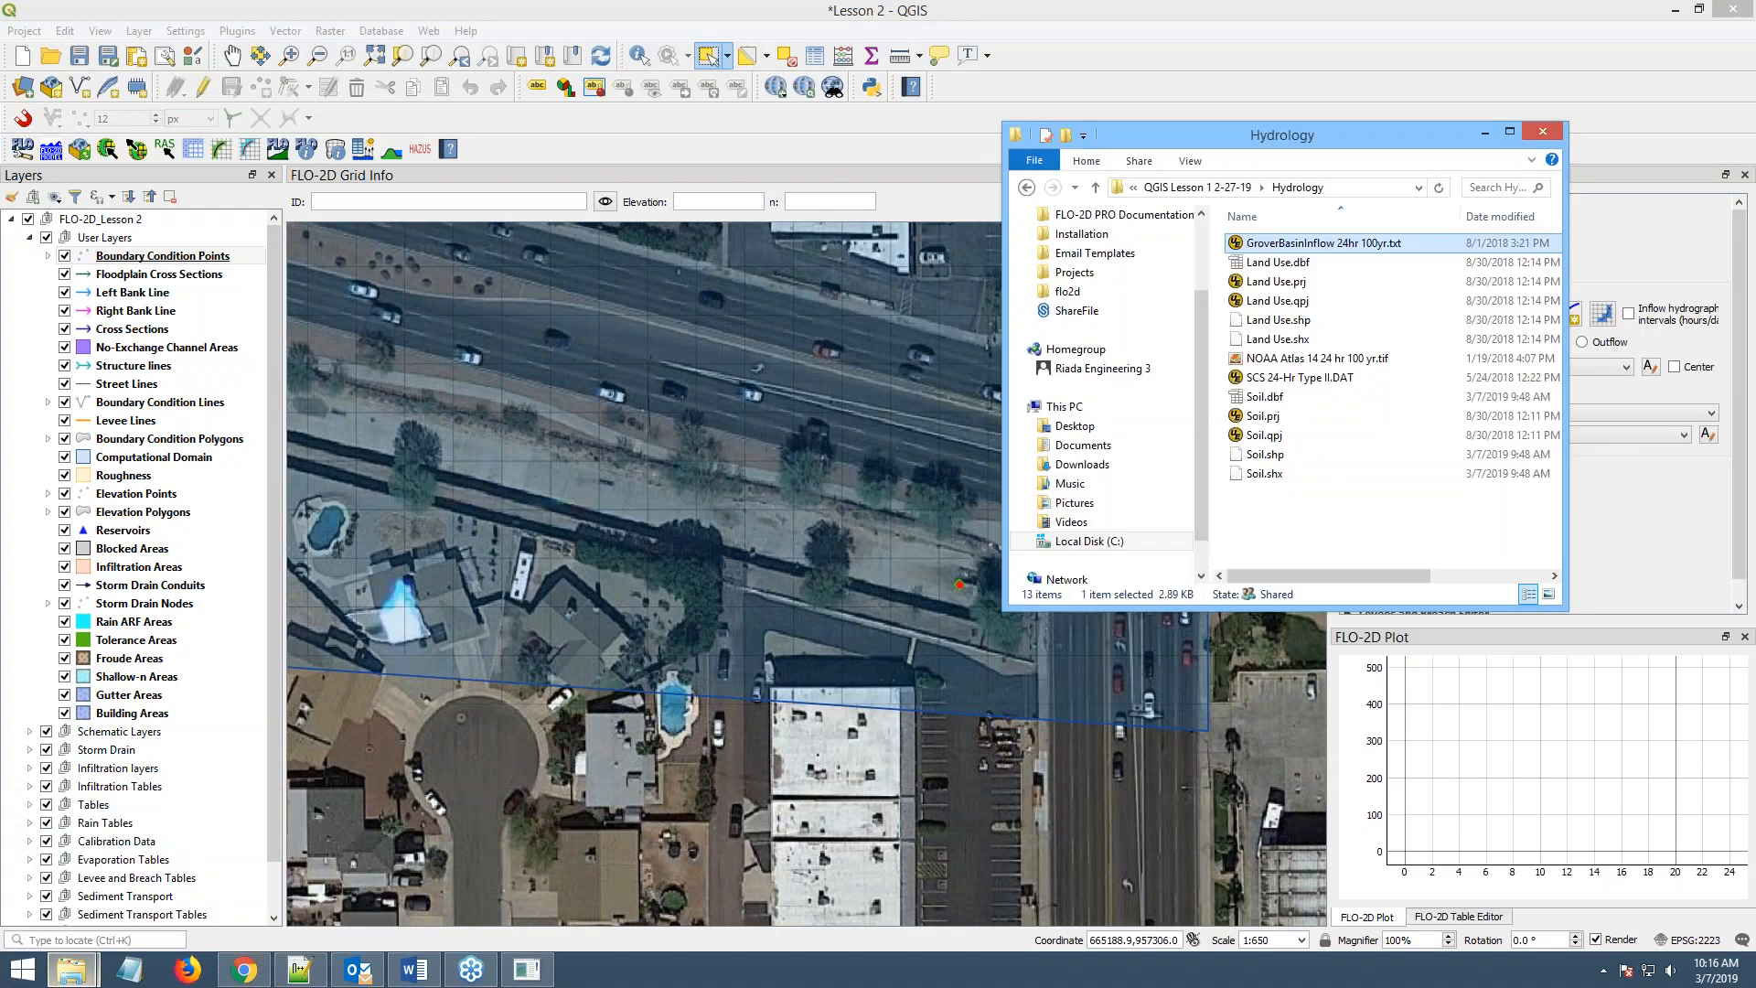
click(1237, 188)
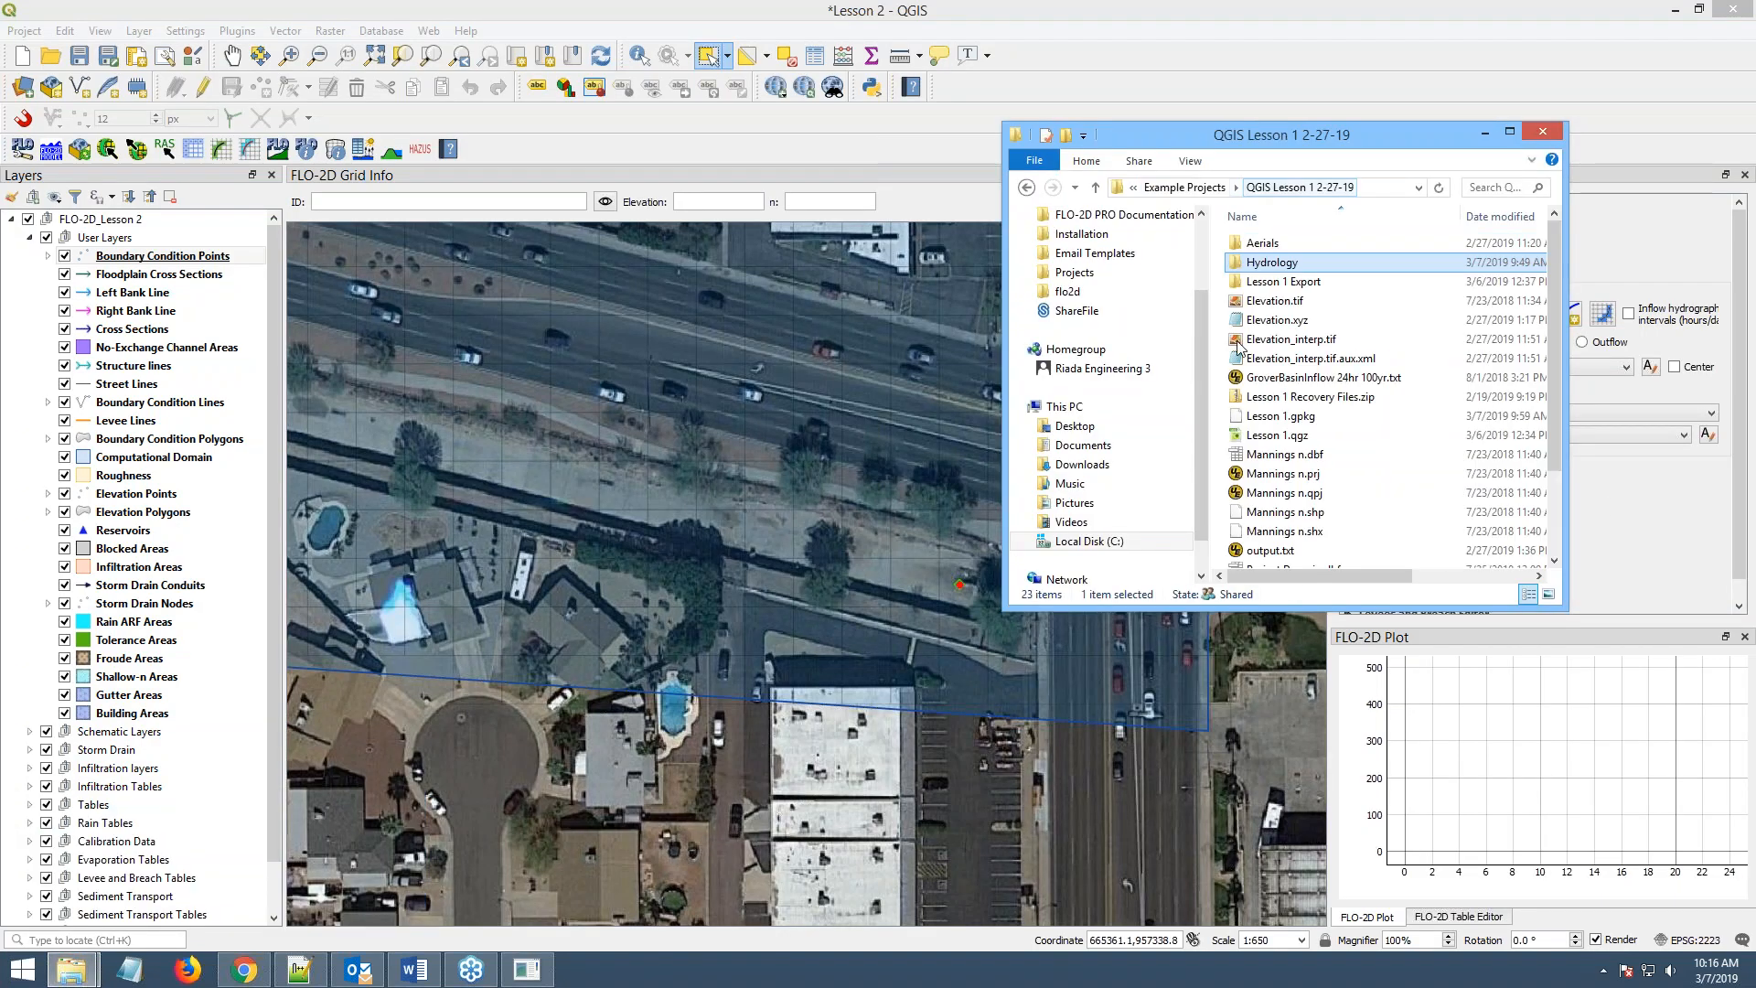
click(1189, 188)
scroll(1269, 488, down, 2)
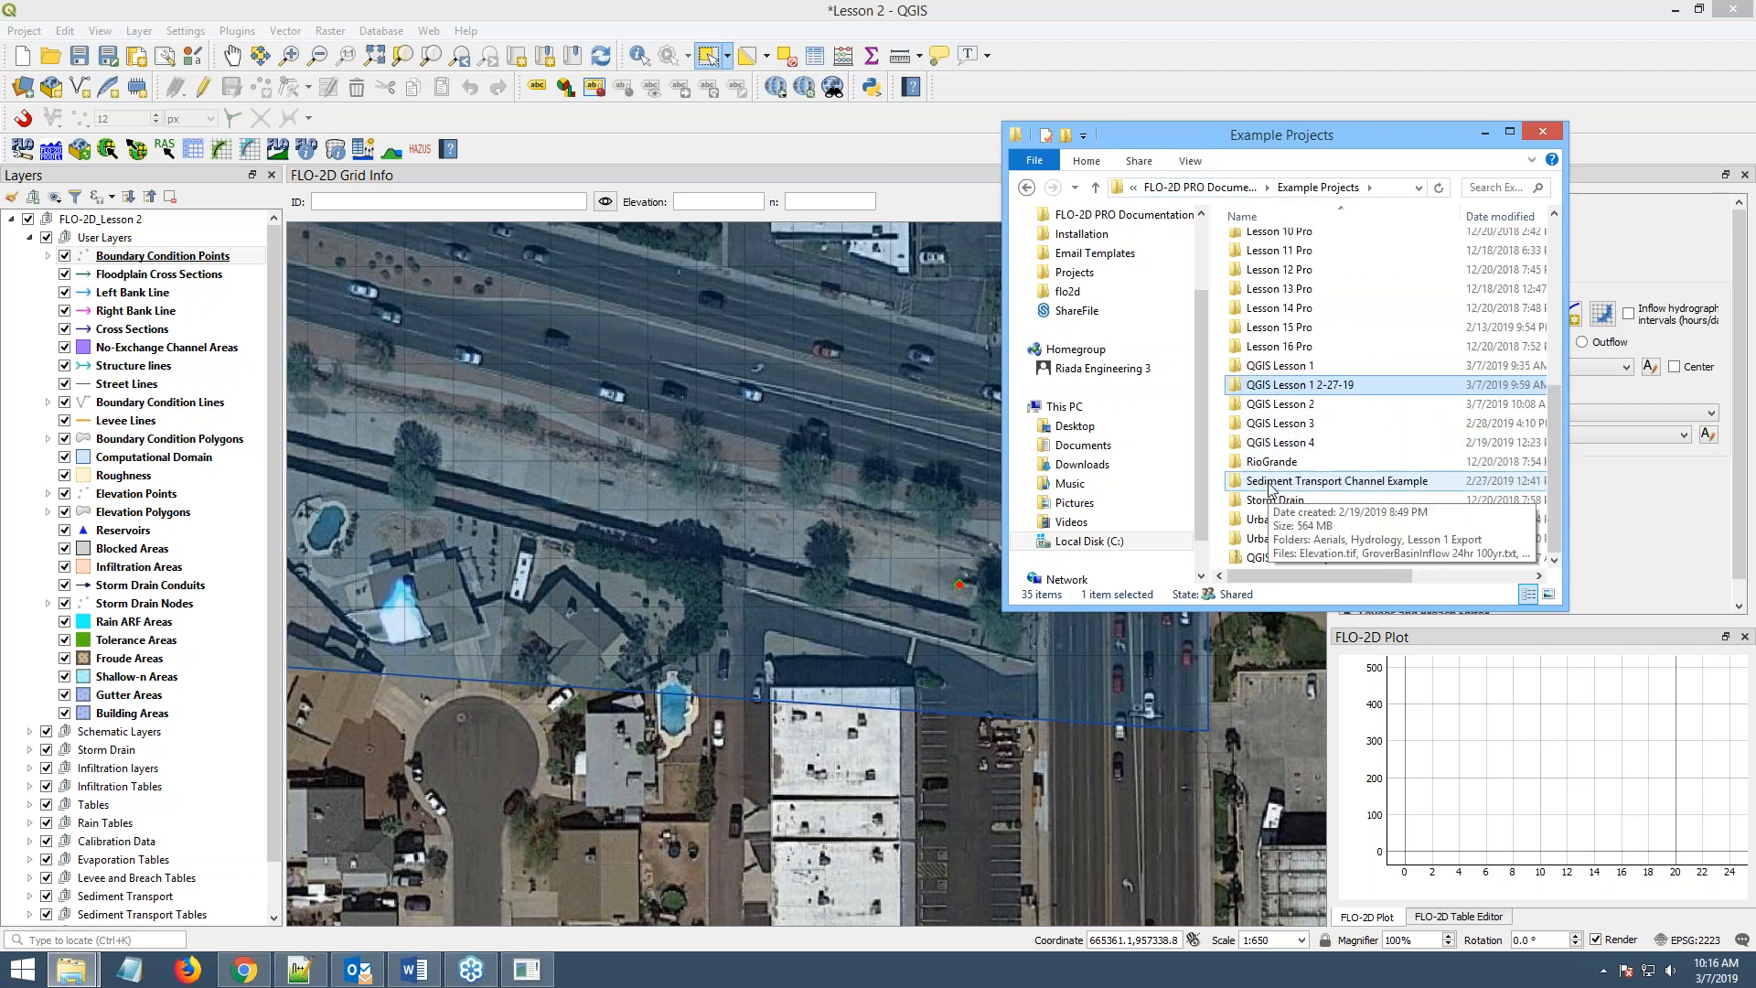
double_click(1285, 403)
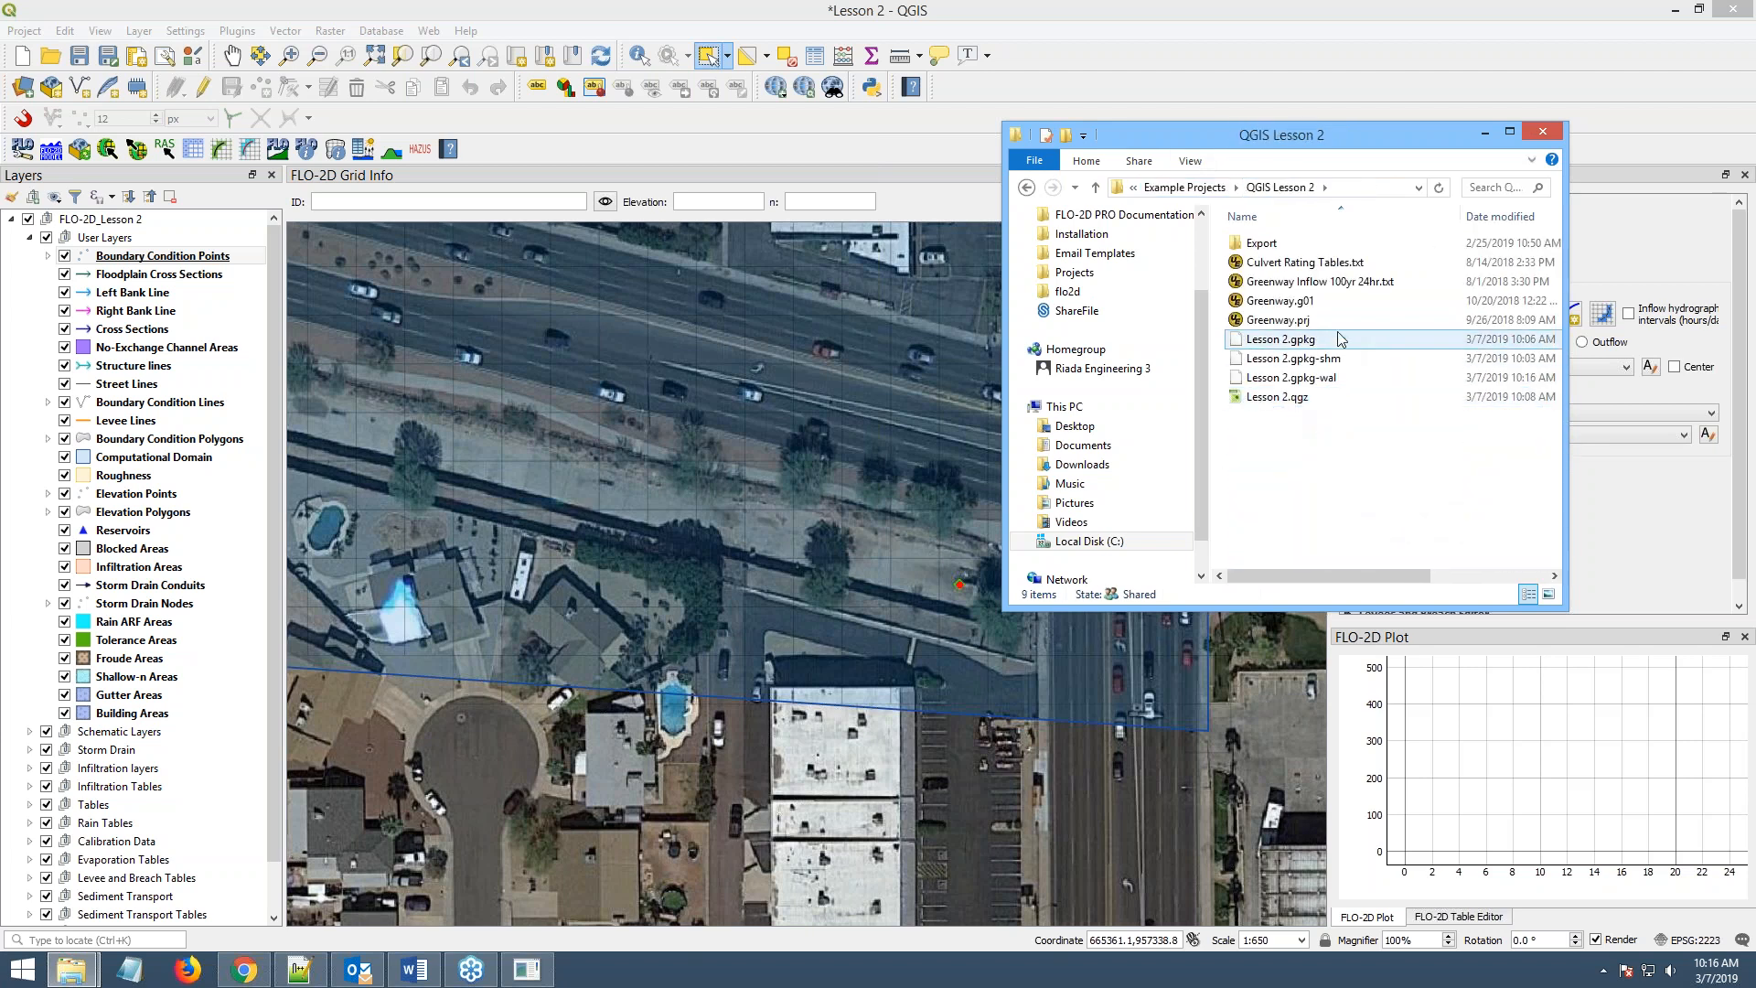
double_click(1269, 282)
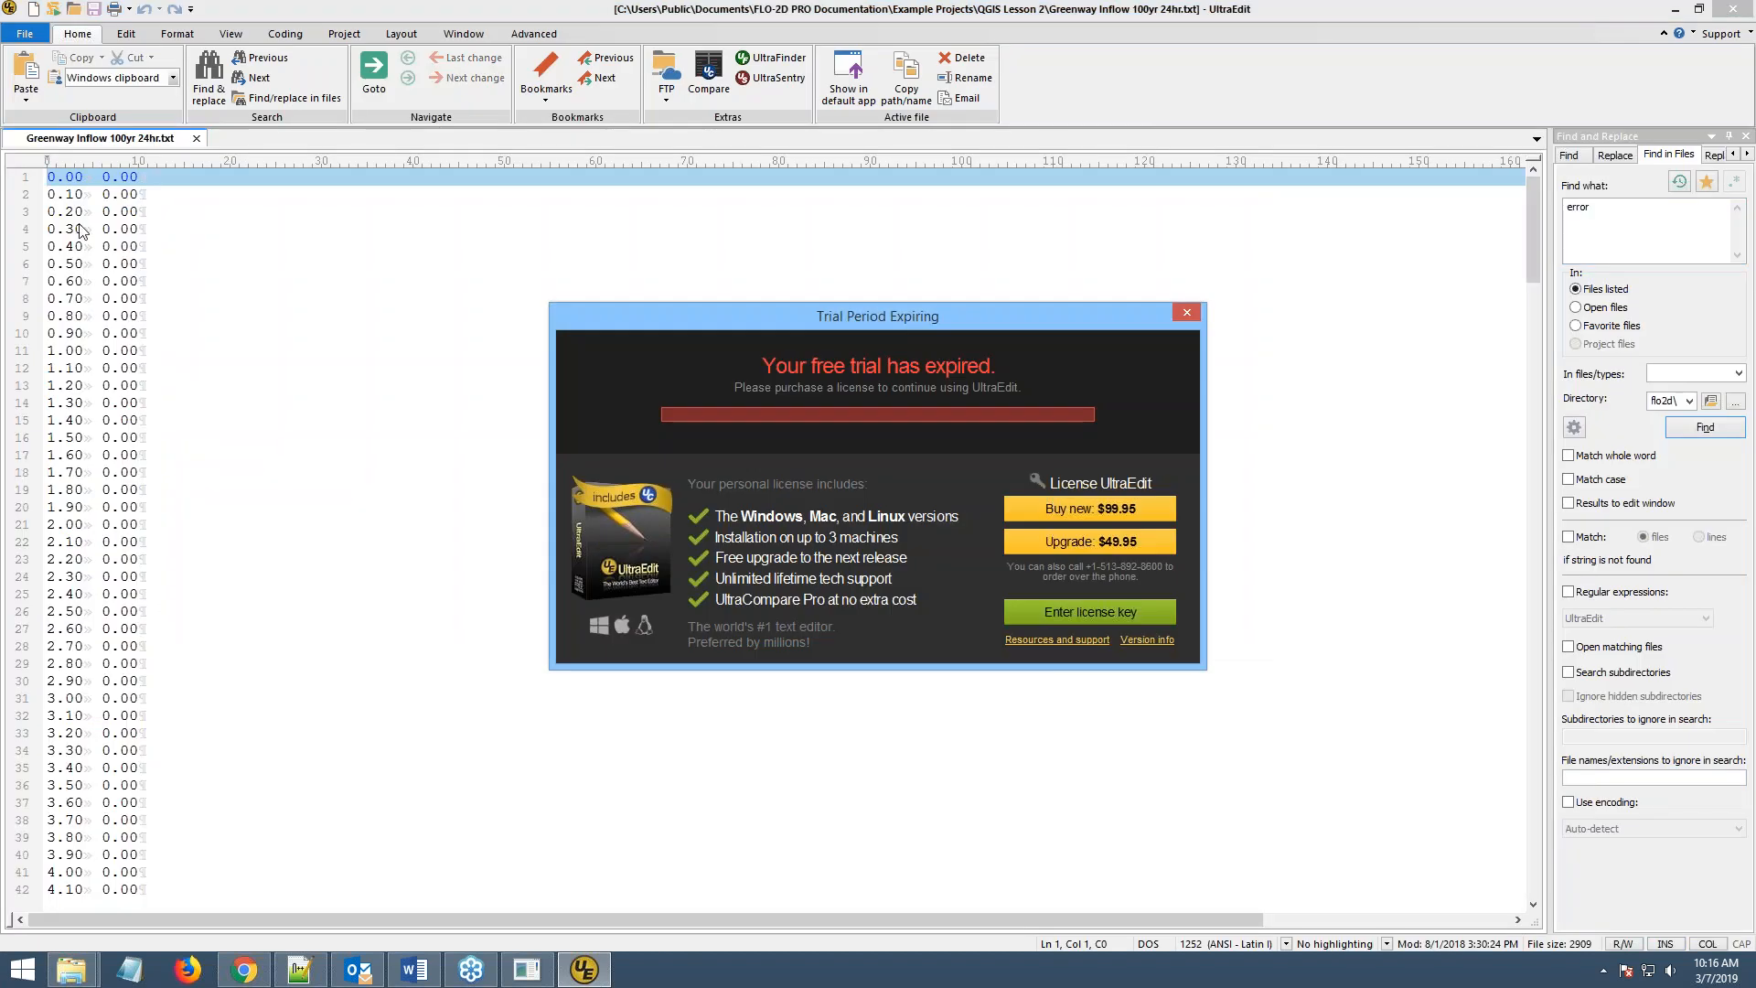
click(1186, 313)
click(1734, 8)
- Open Greenway Inflow 100yr 24hr.txt in Notepad++, copy all of its rows, and minimize the editor
right_click(1314, 282)
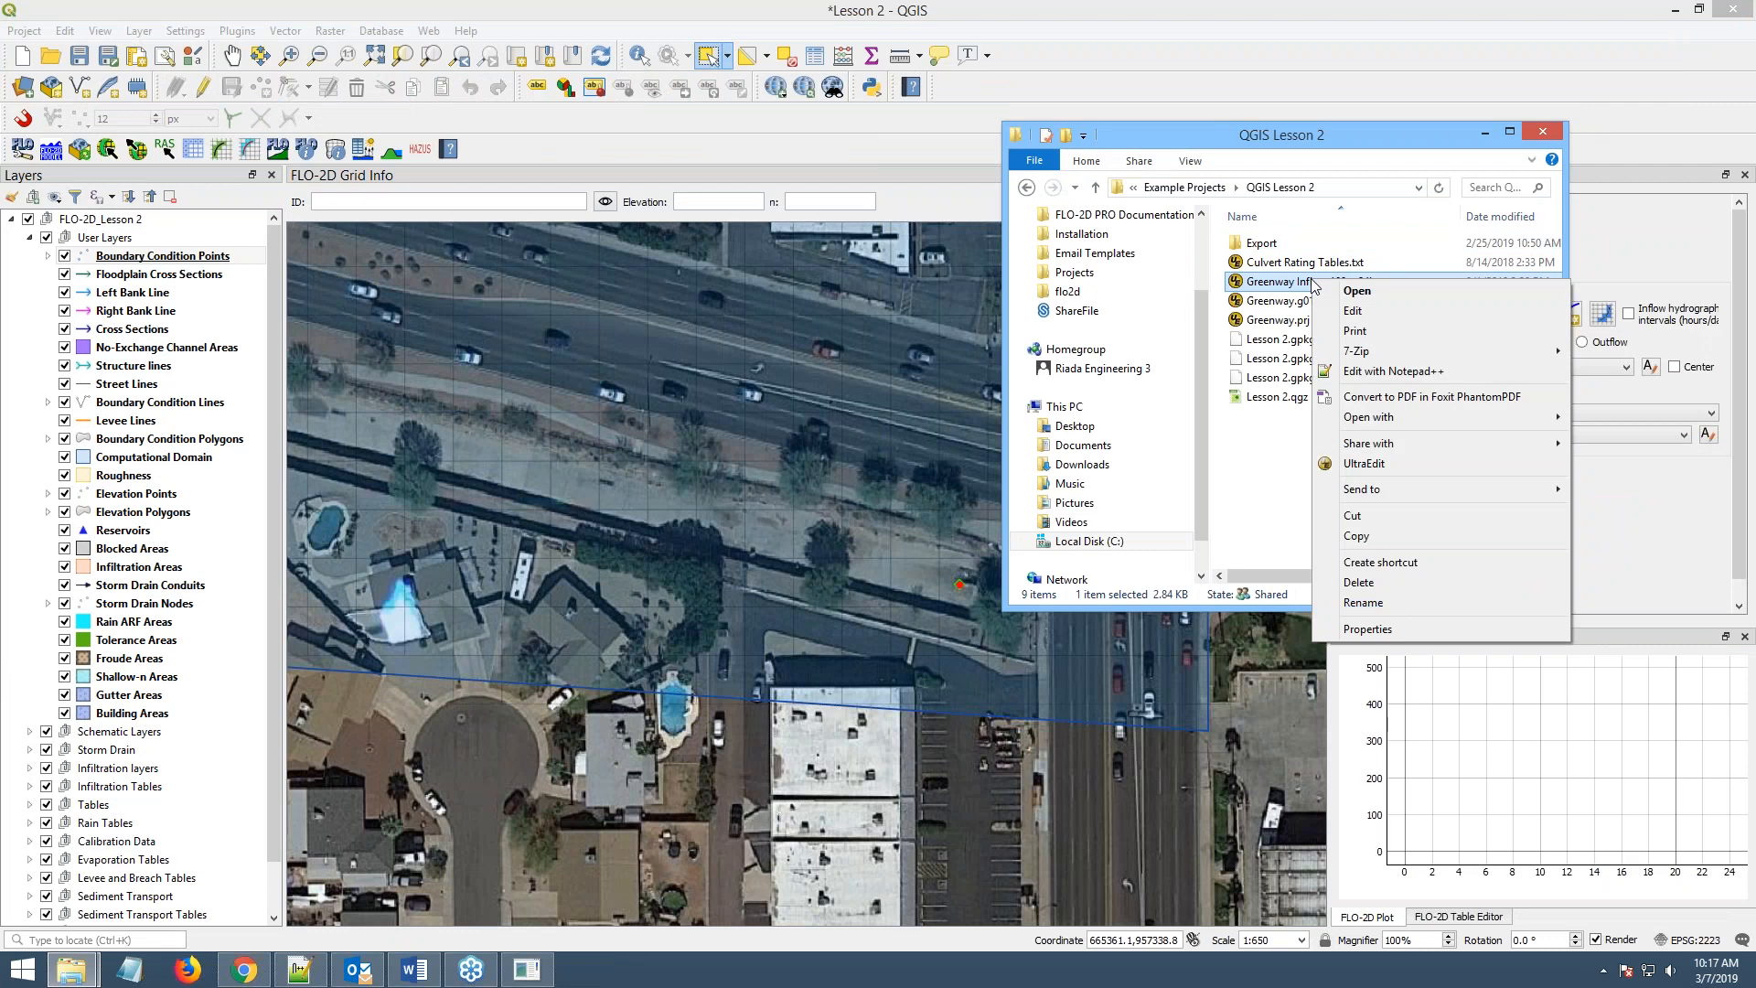
click(1354, 376)
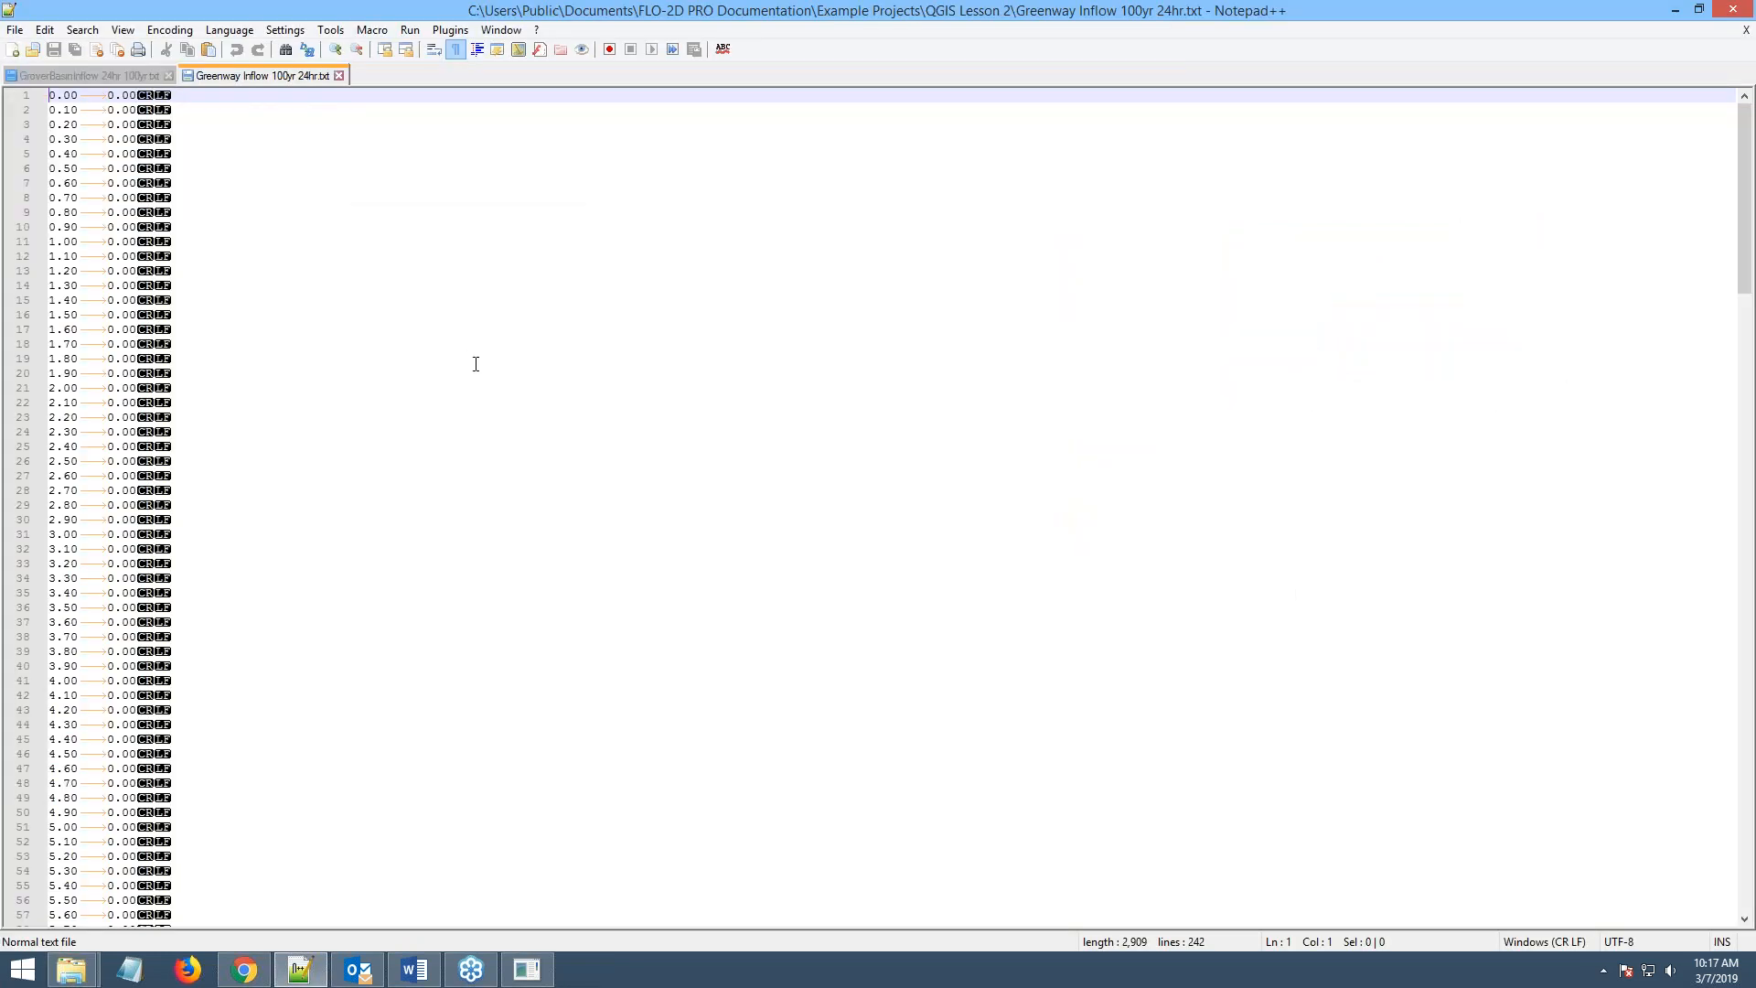
key(ctrl+a)
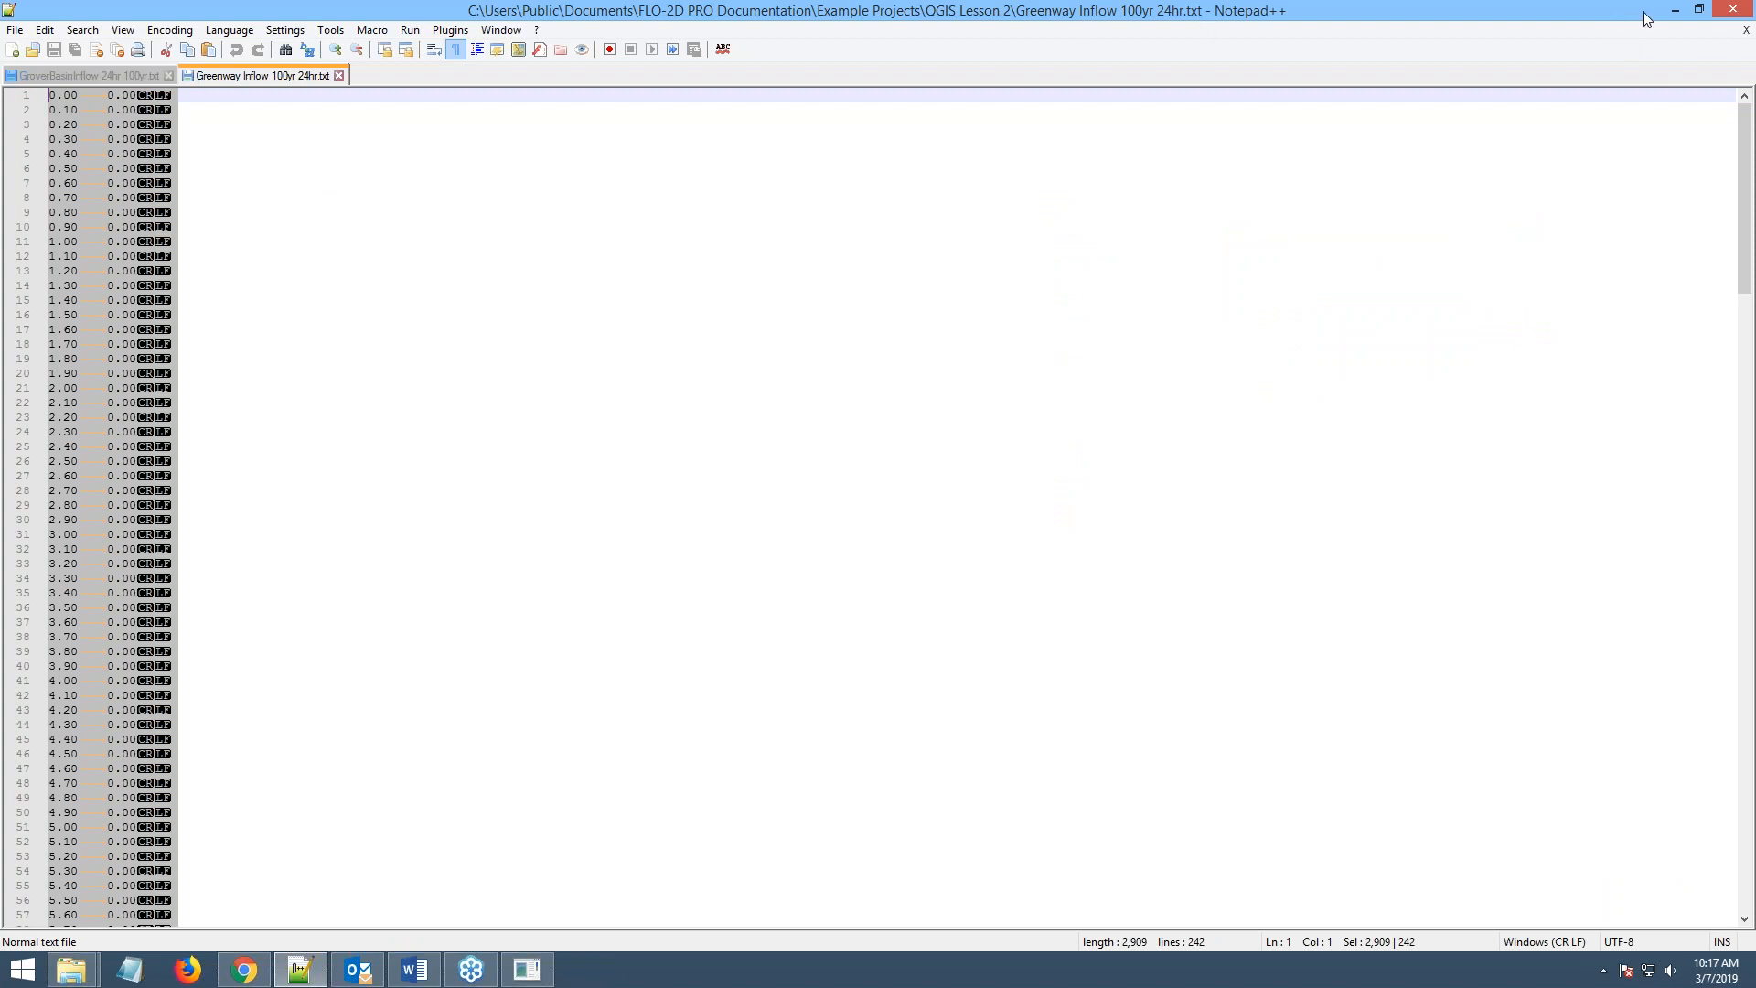
click(1675, 9)
- Paste the copied hydrograph into the GrnwyIn100yr24hr table from its first row and schematize the boundary conditions, overwriting the existing grid cells
click(1404, 699)
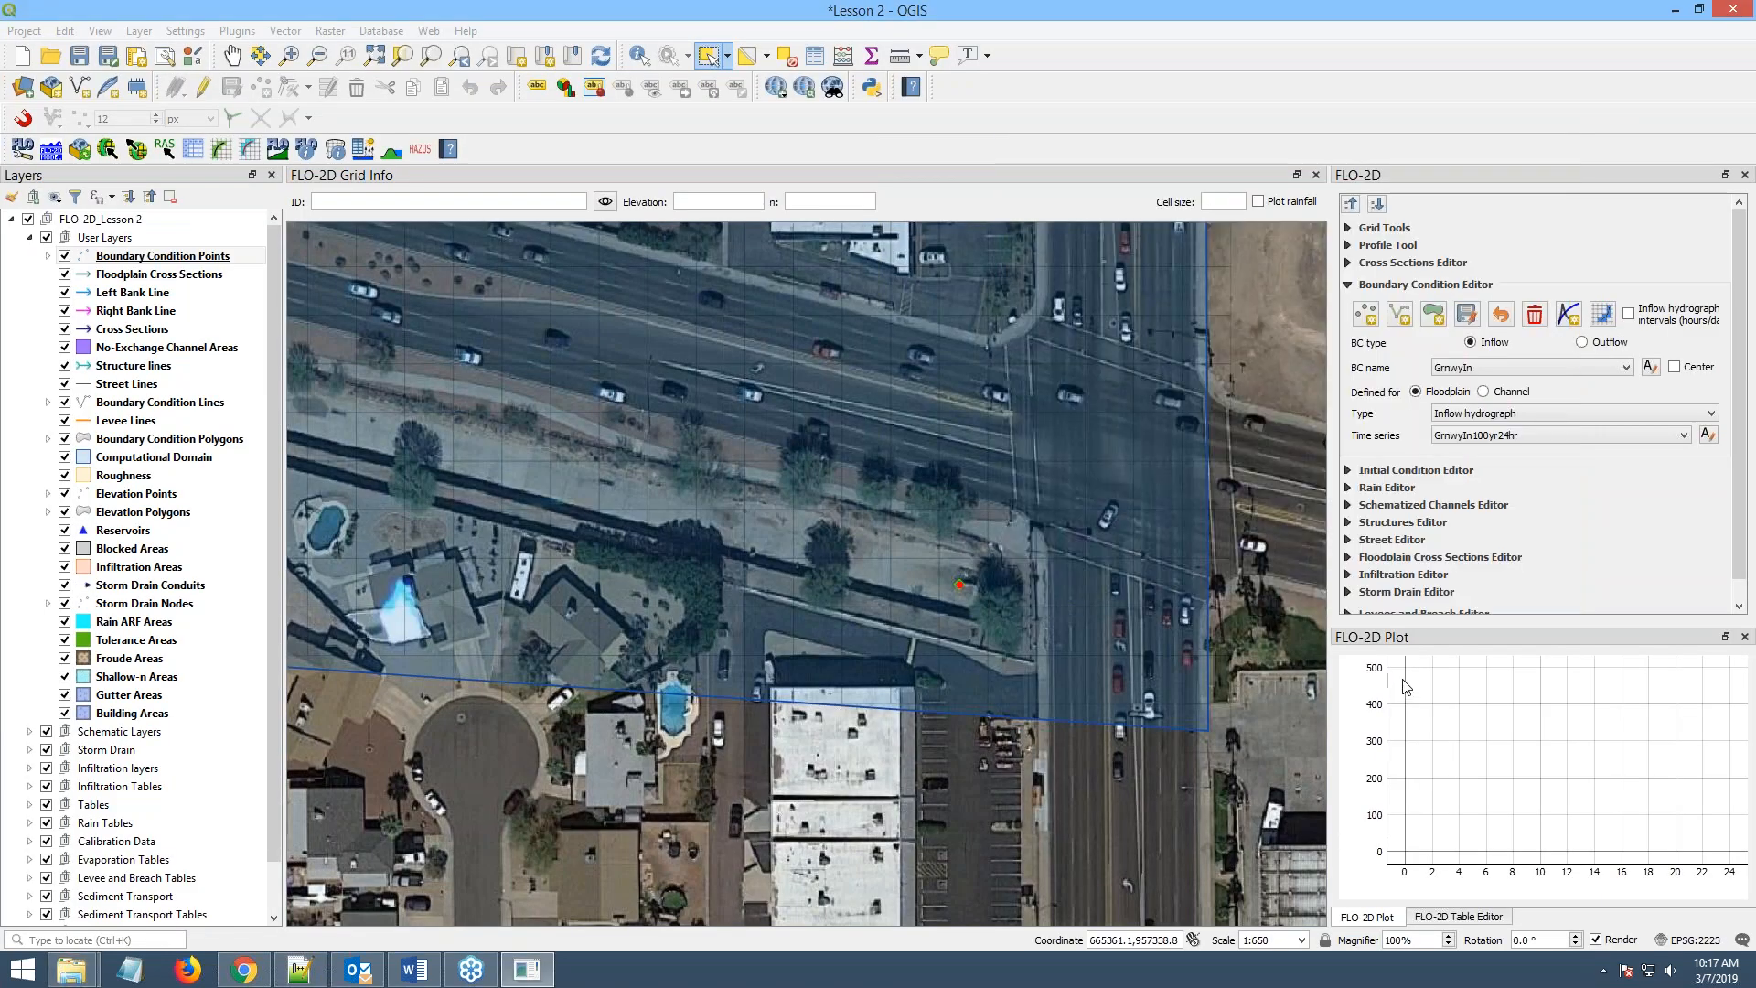
click(1423, 918)
click(1432, 688)
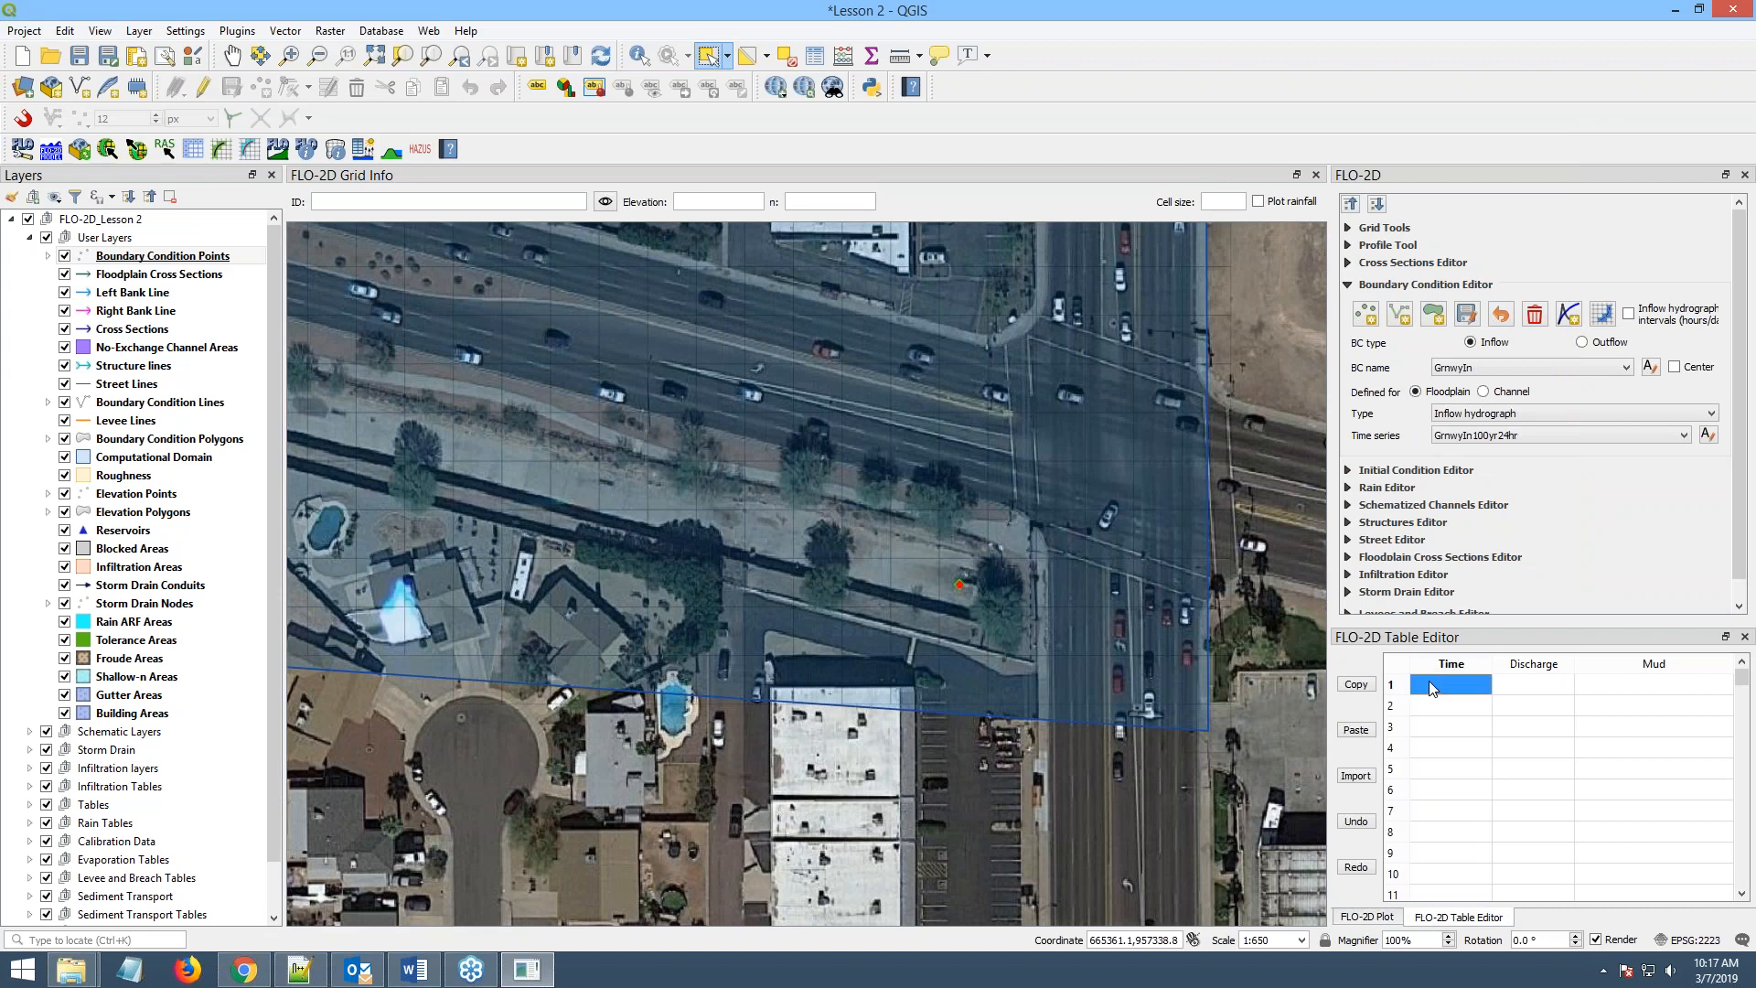
click(1350, 732)
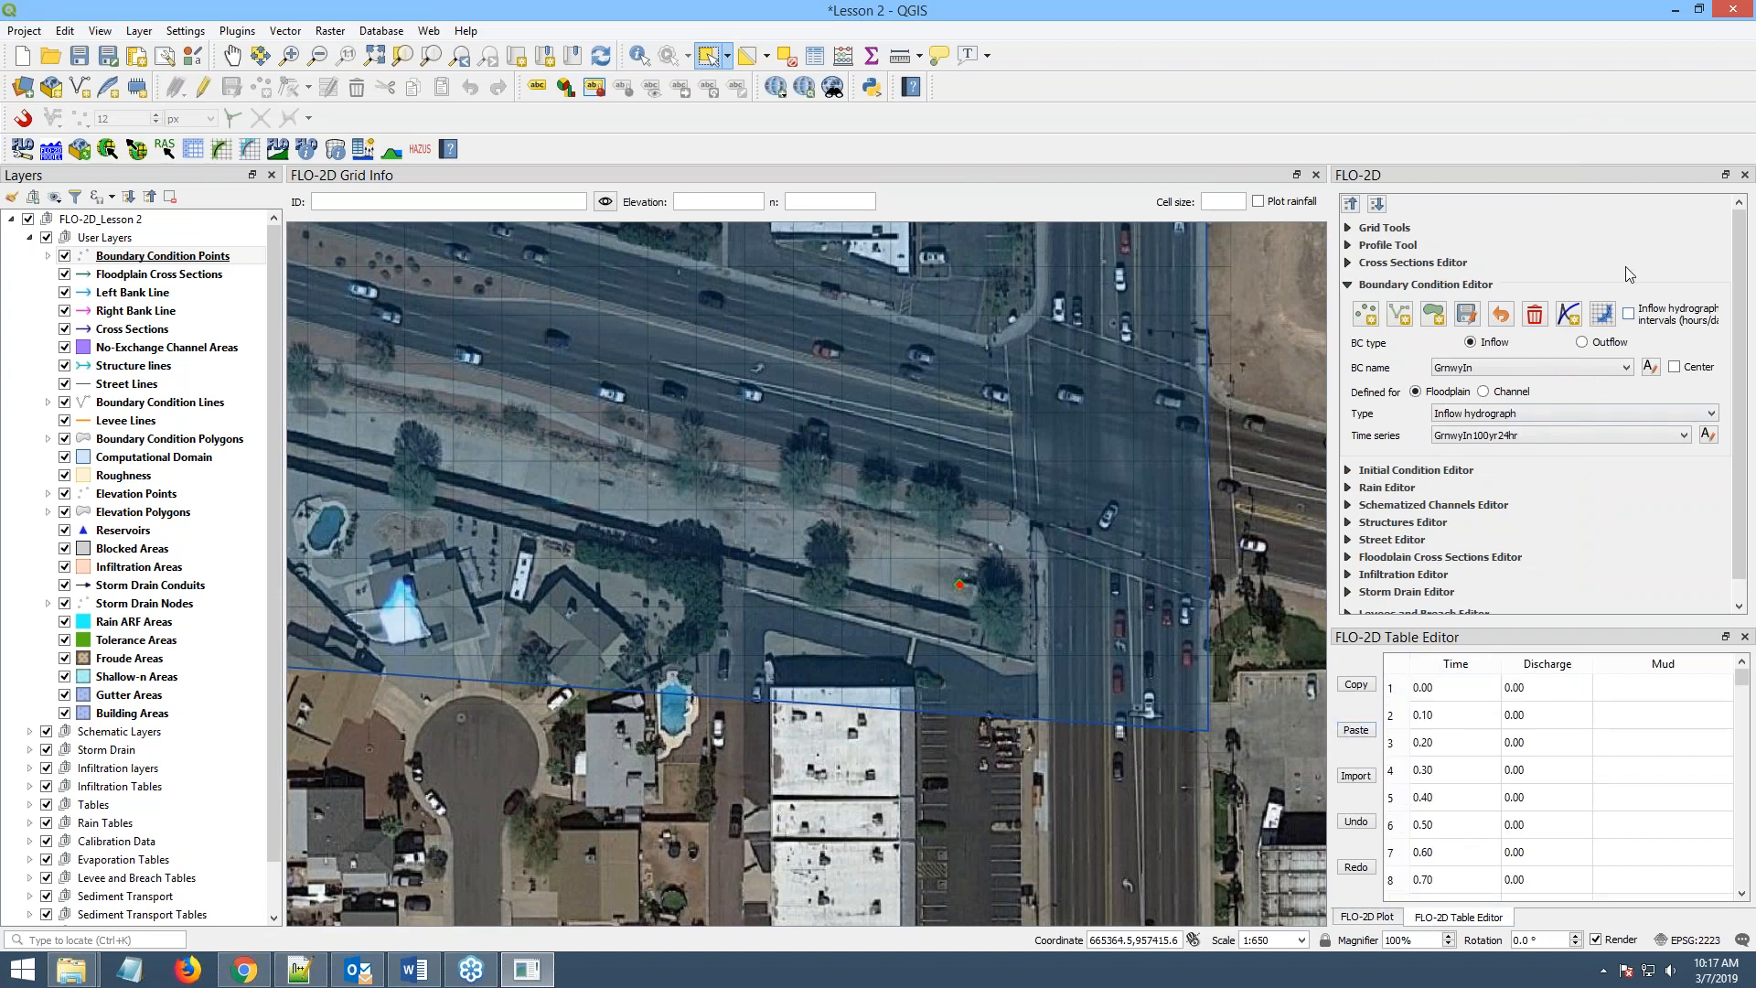
click(1607, 322)
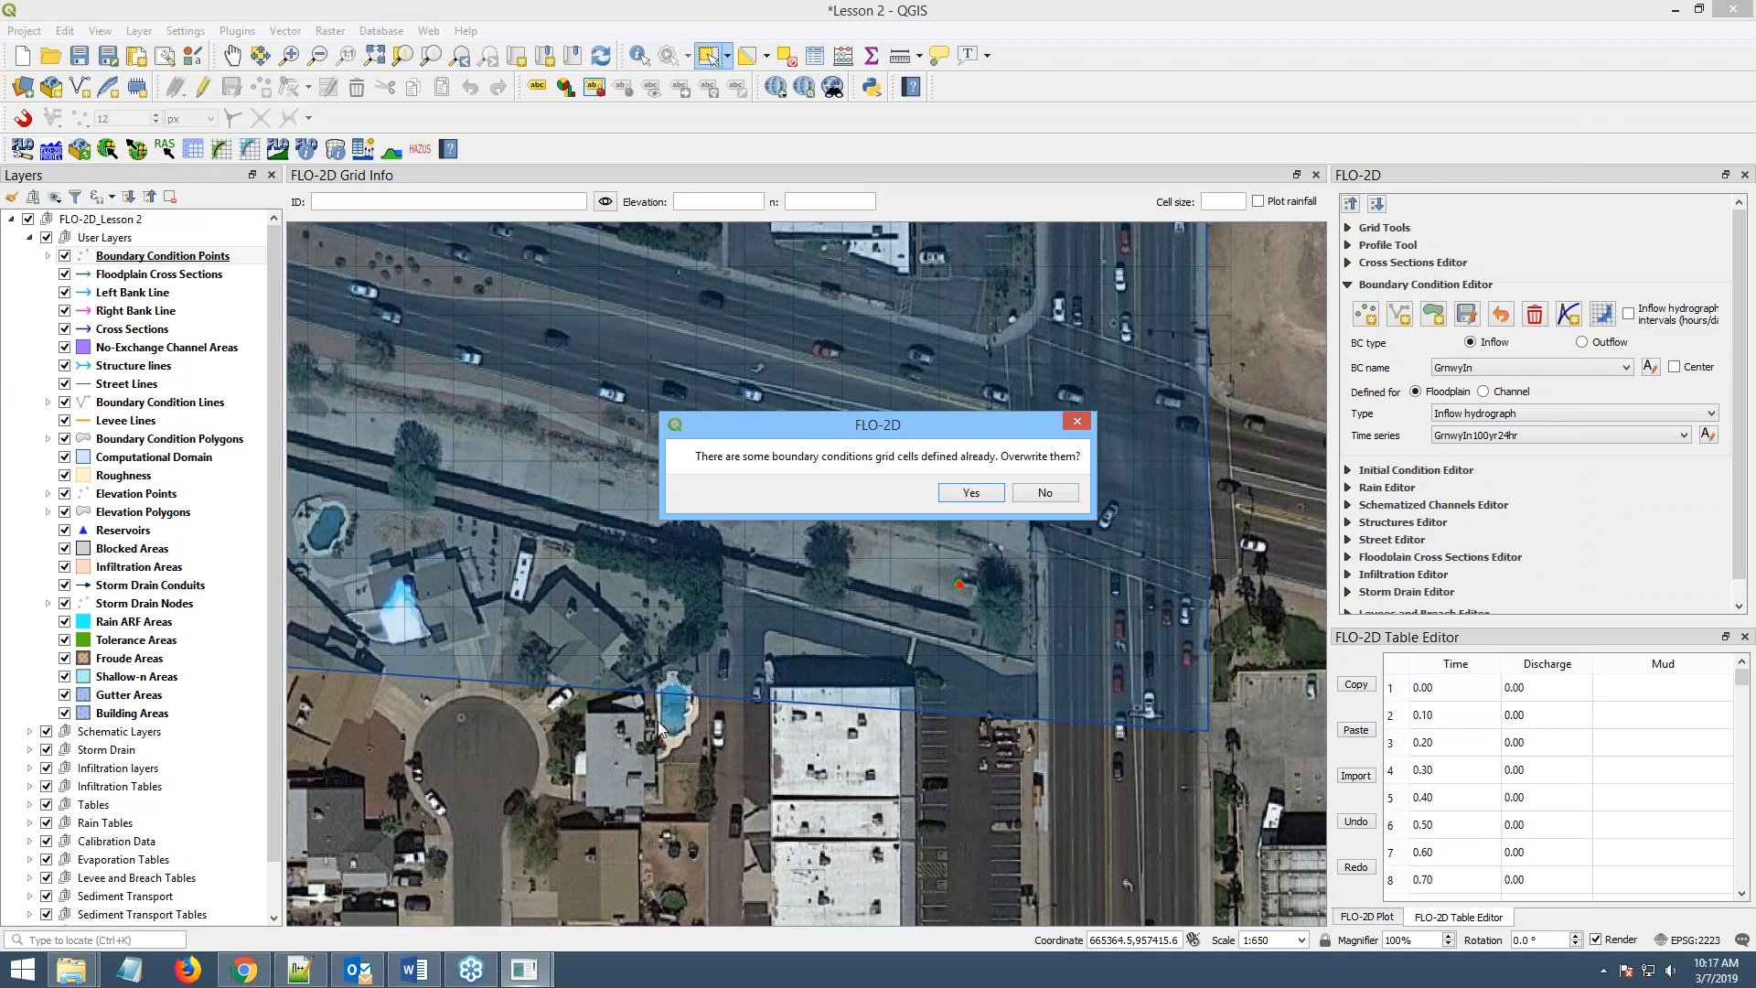
click(977, 491)
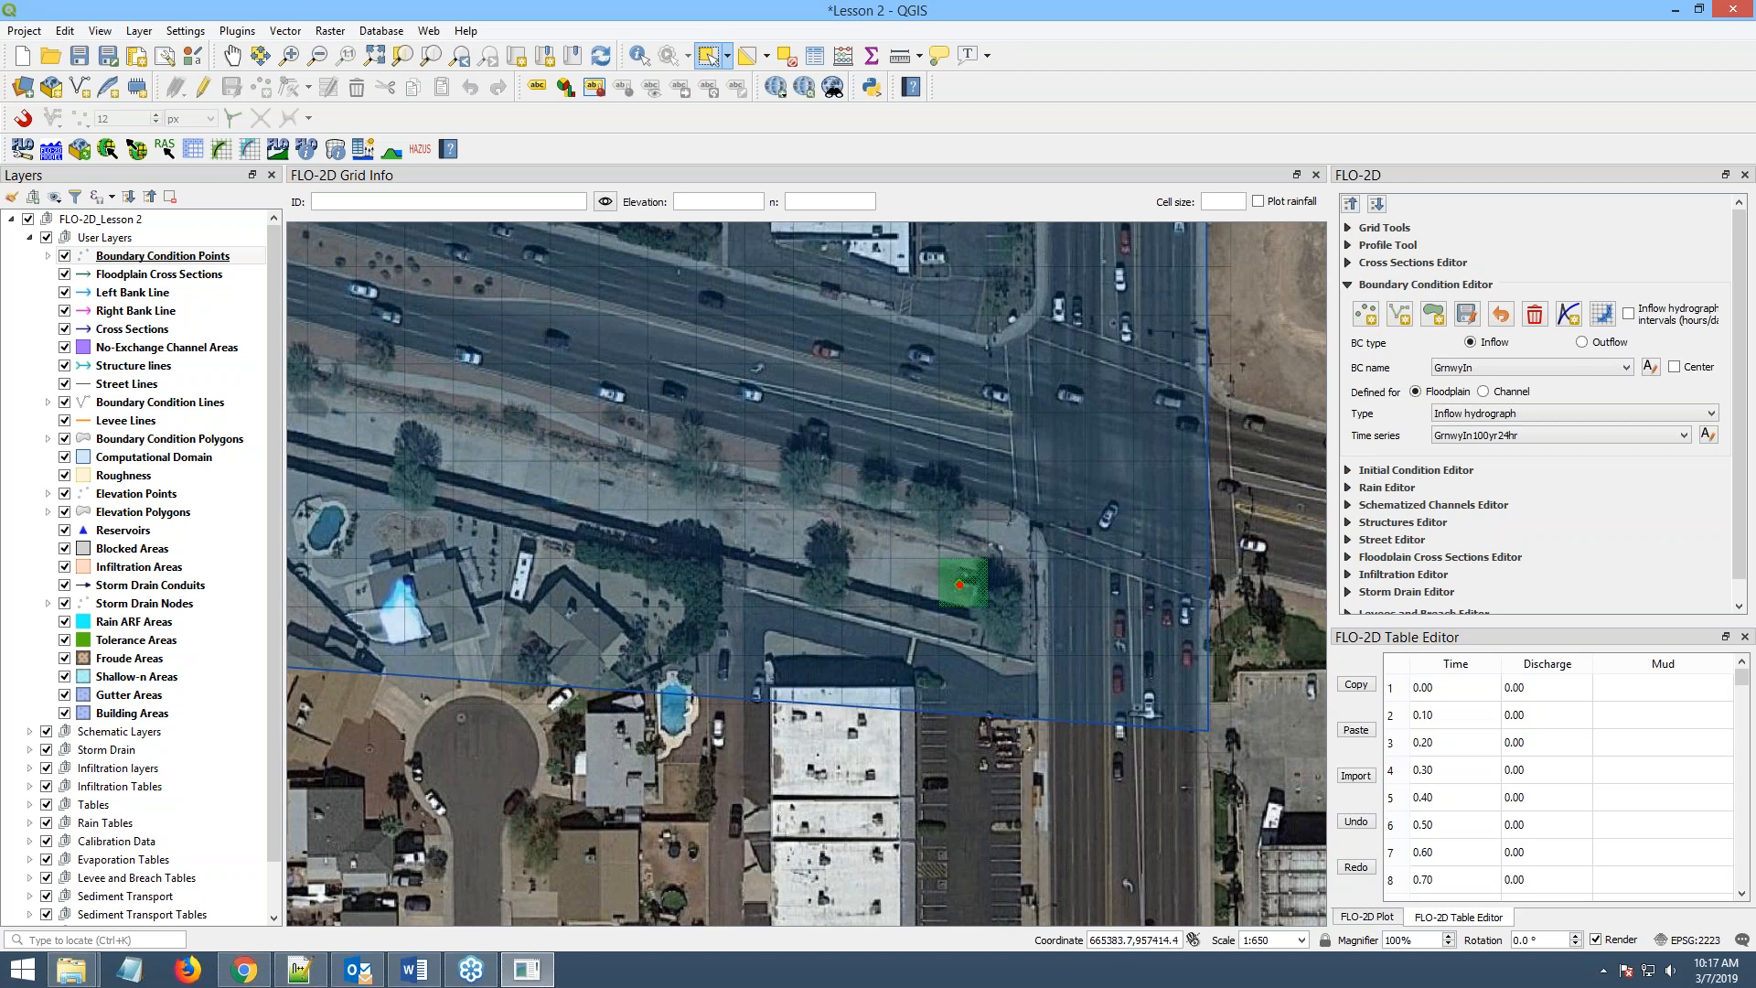
- Collapse the boundary condition settings and enable rainfall simulation (RAIN.DAT) in the Rain Editor
key(alt+Tab)
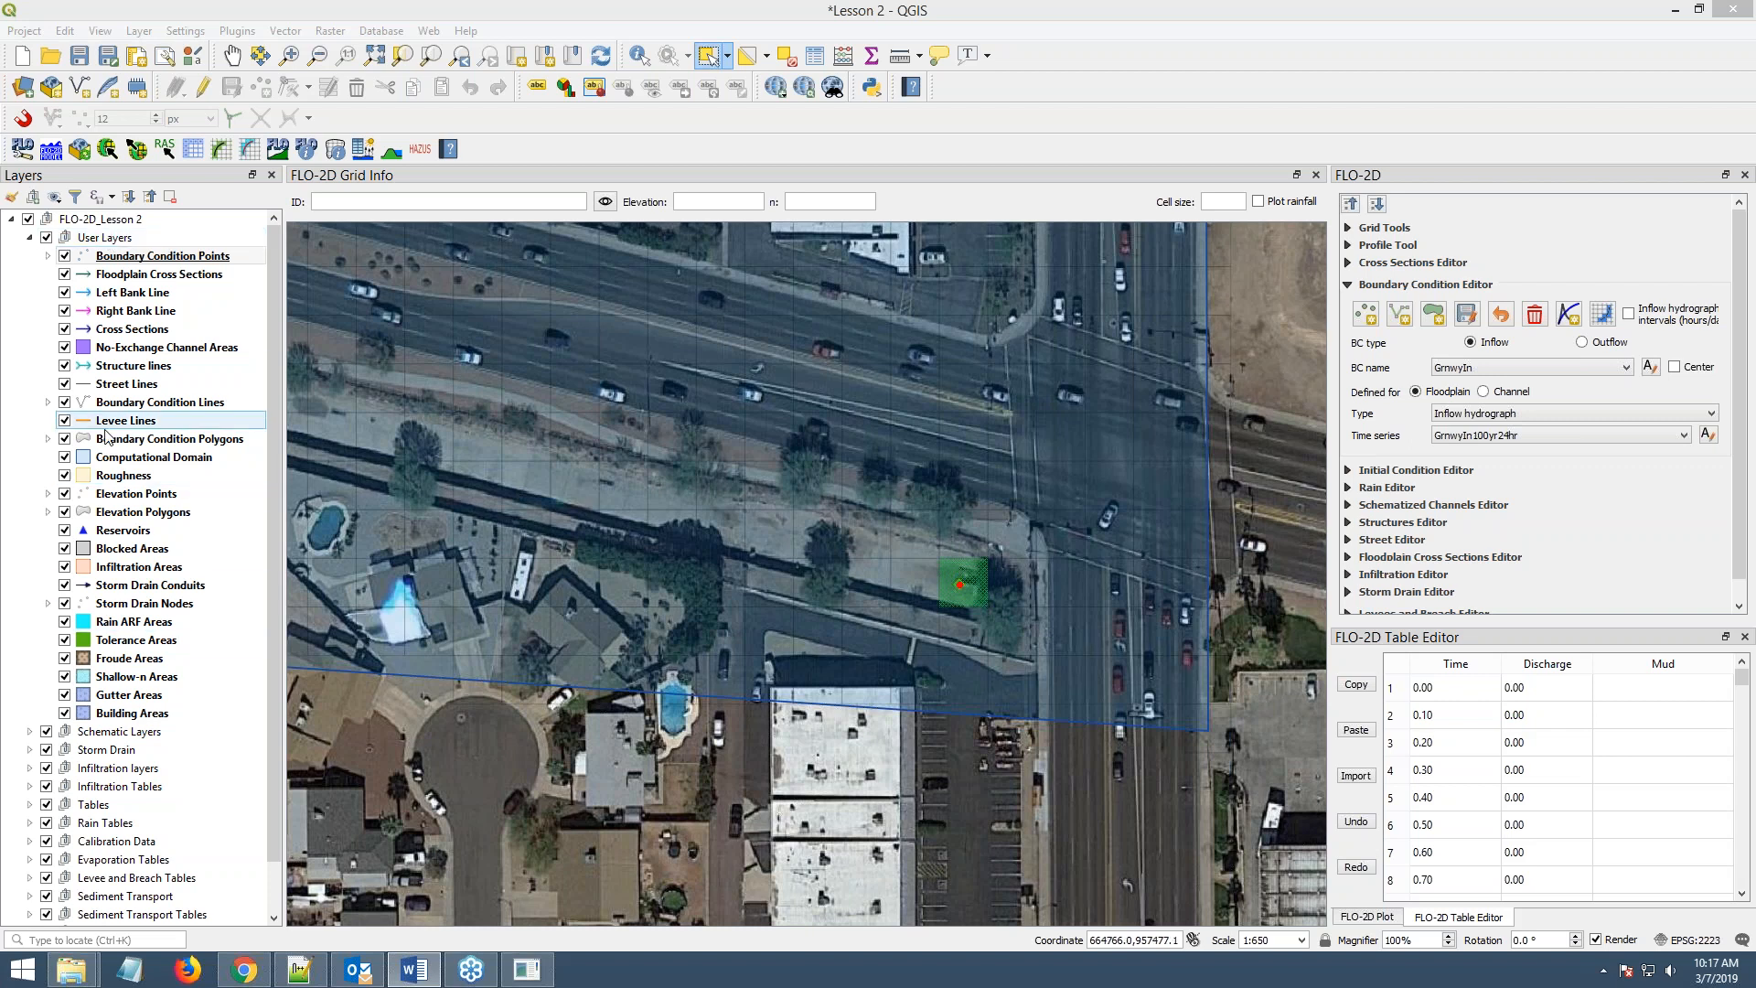
click(137, 457)
click(443, 55)
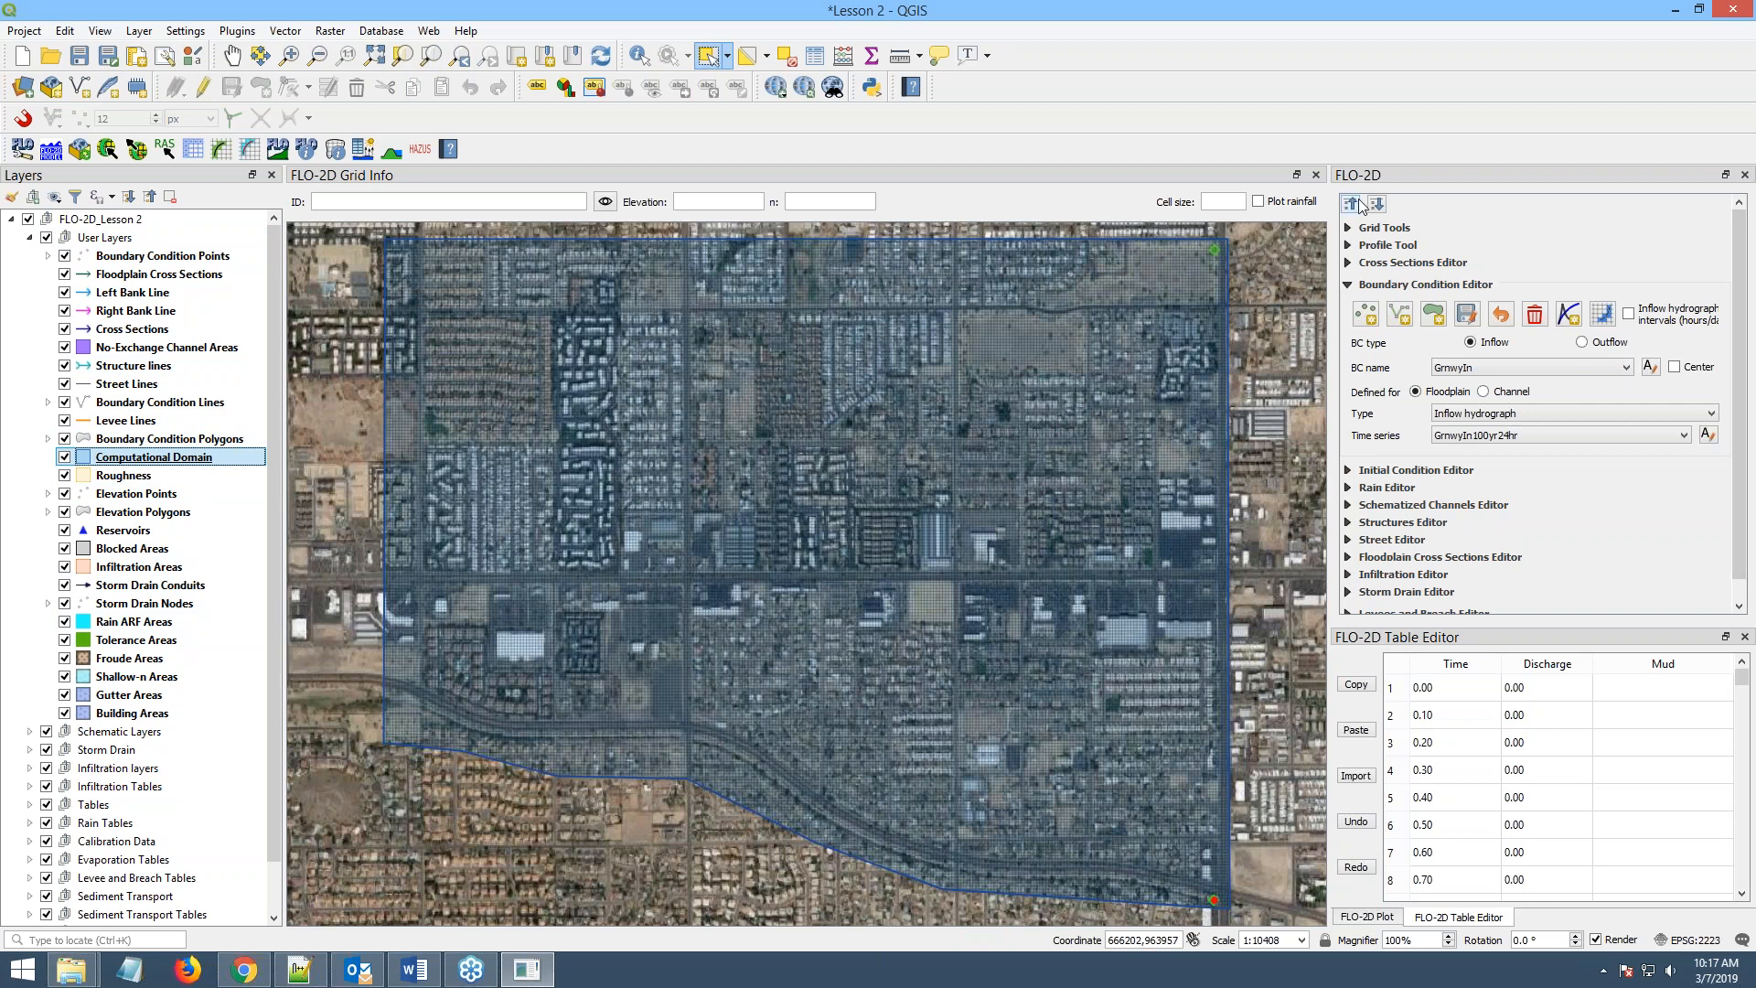
click(1350, 205)
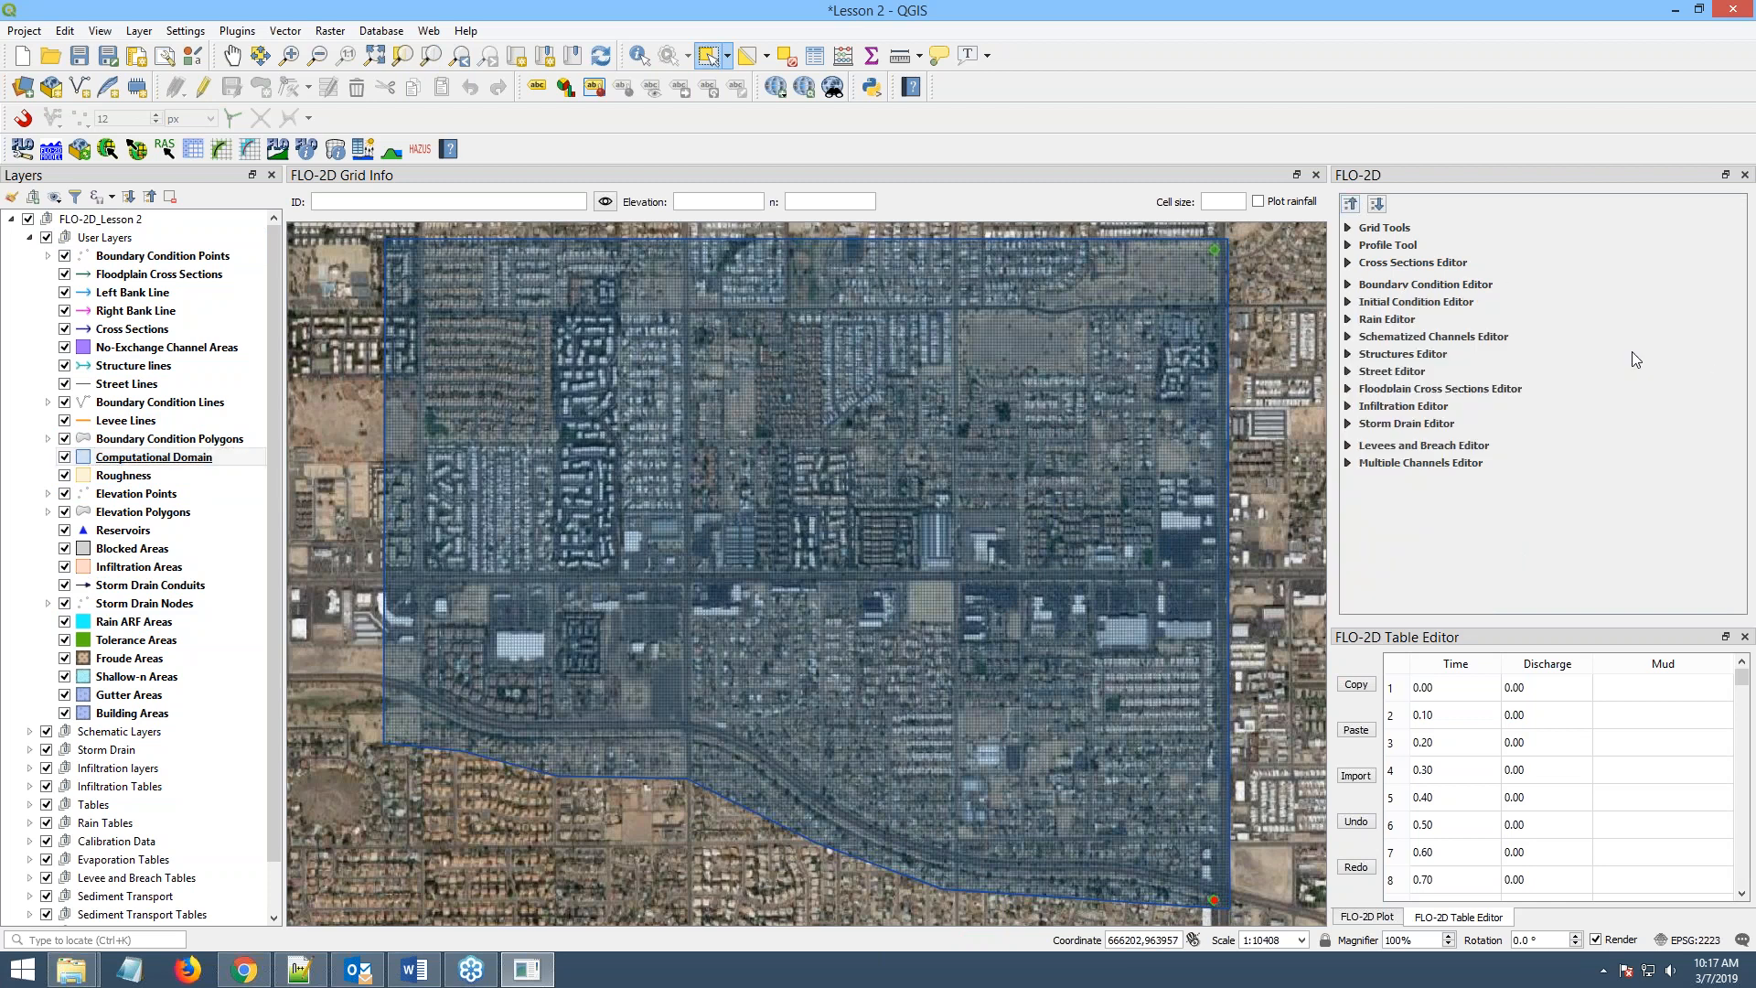
click(1346, 319)
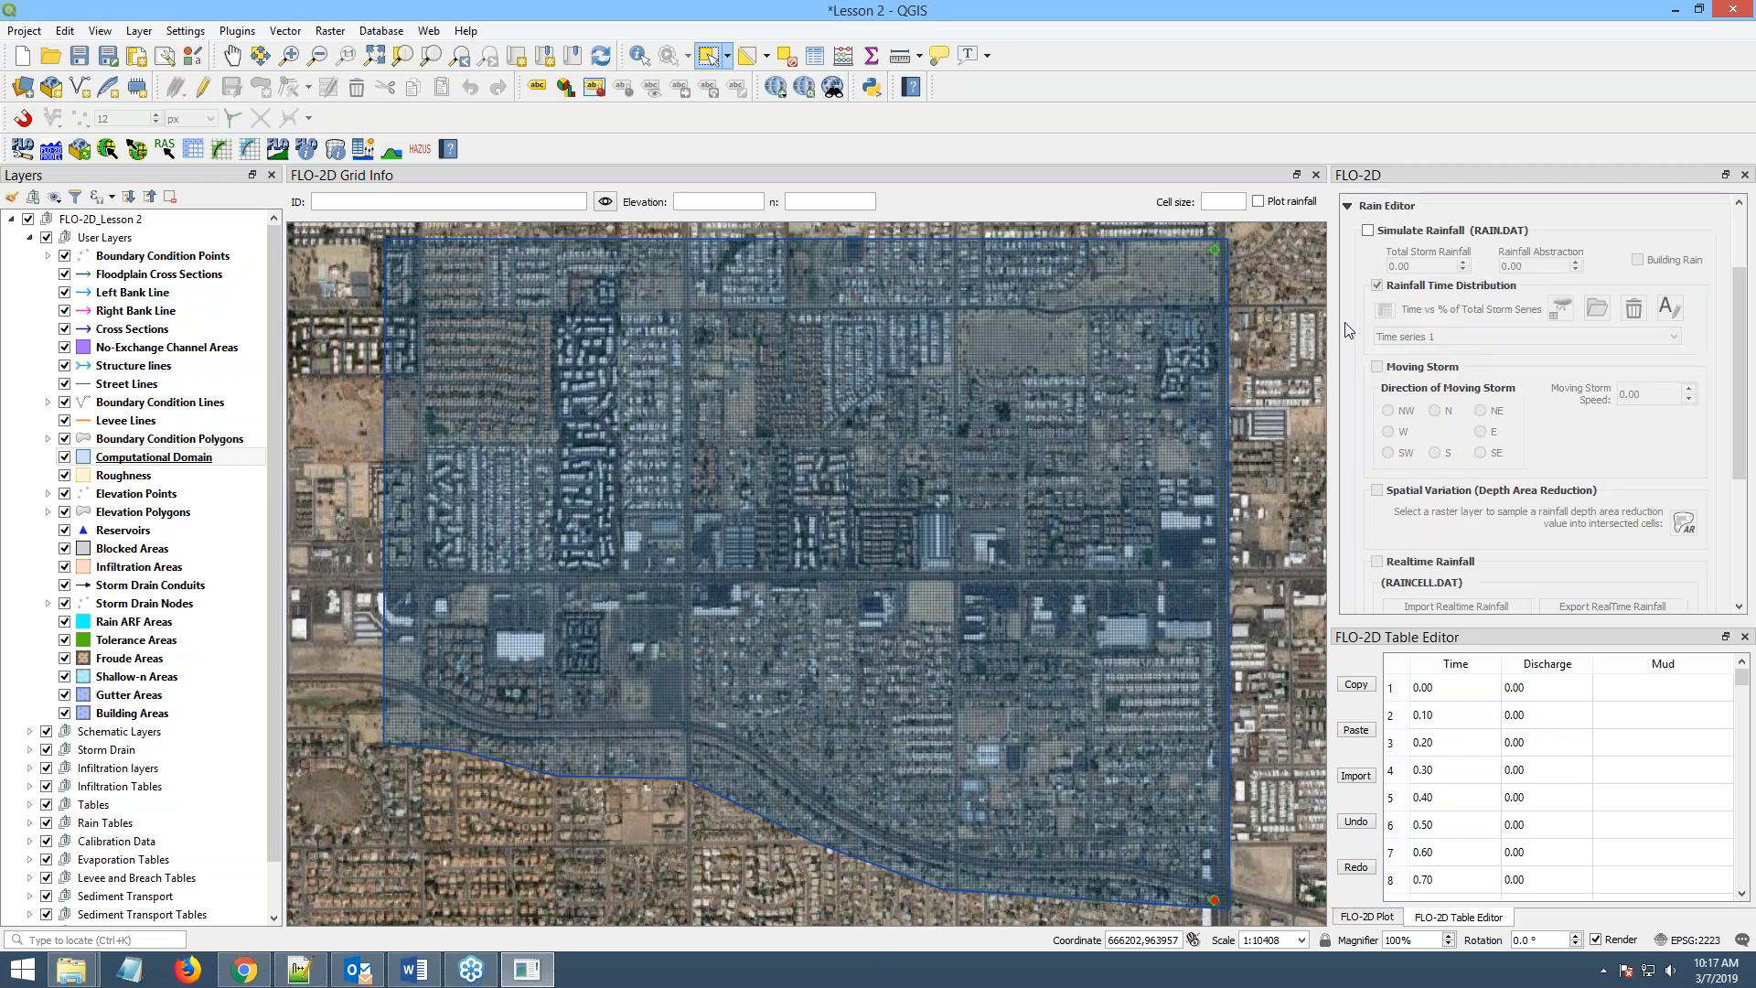
click(1368, 231)
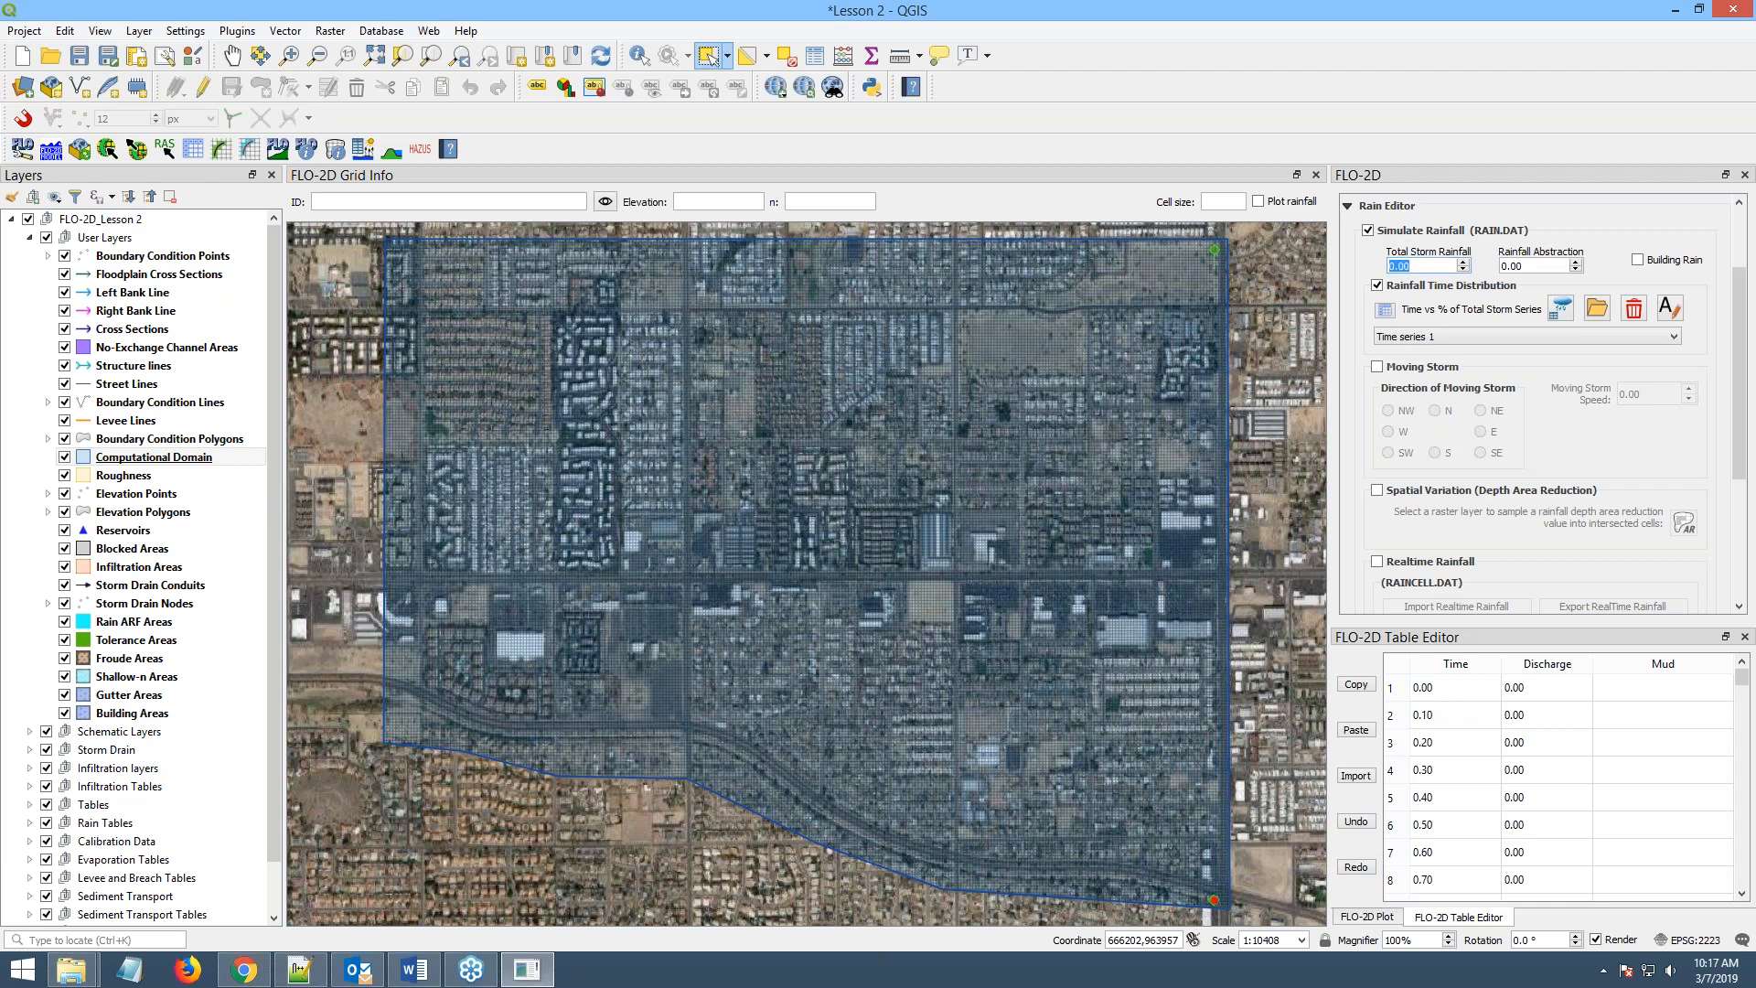
- Enter the total storm rainfall and turn on Building Rain in the Rain Editor
text(3.)
click(1604, 267)
click(1637, 261)
- Switch to File Explorer and locate SCS 24-Hr Type II.DAT in the Hydrology folder of QGIS Lesson 1 2-27-19
click(80, 973)
click(335, 881)
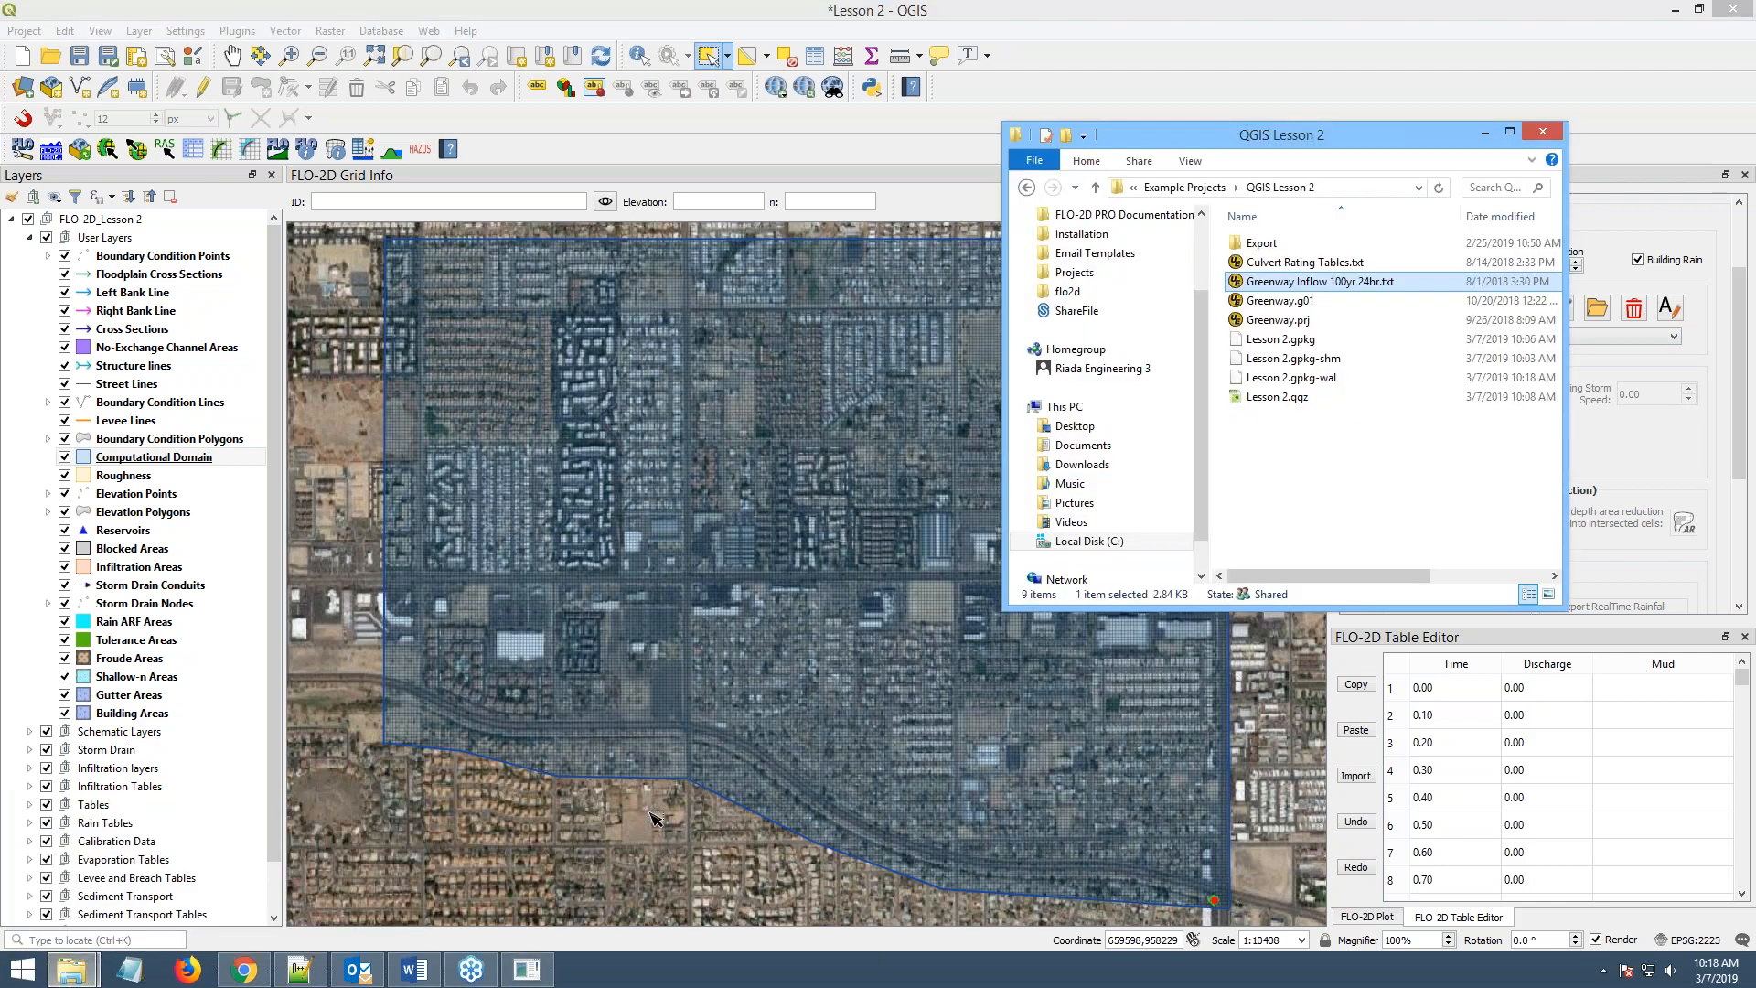
click(1184, 188)
scroll(1286, 402, down, 3)
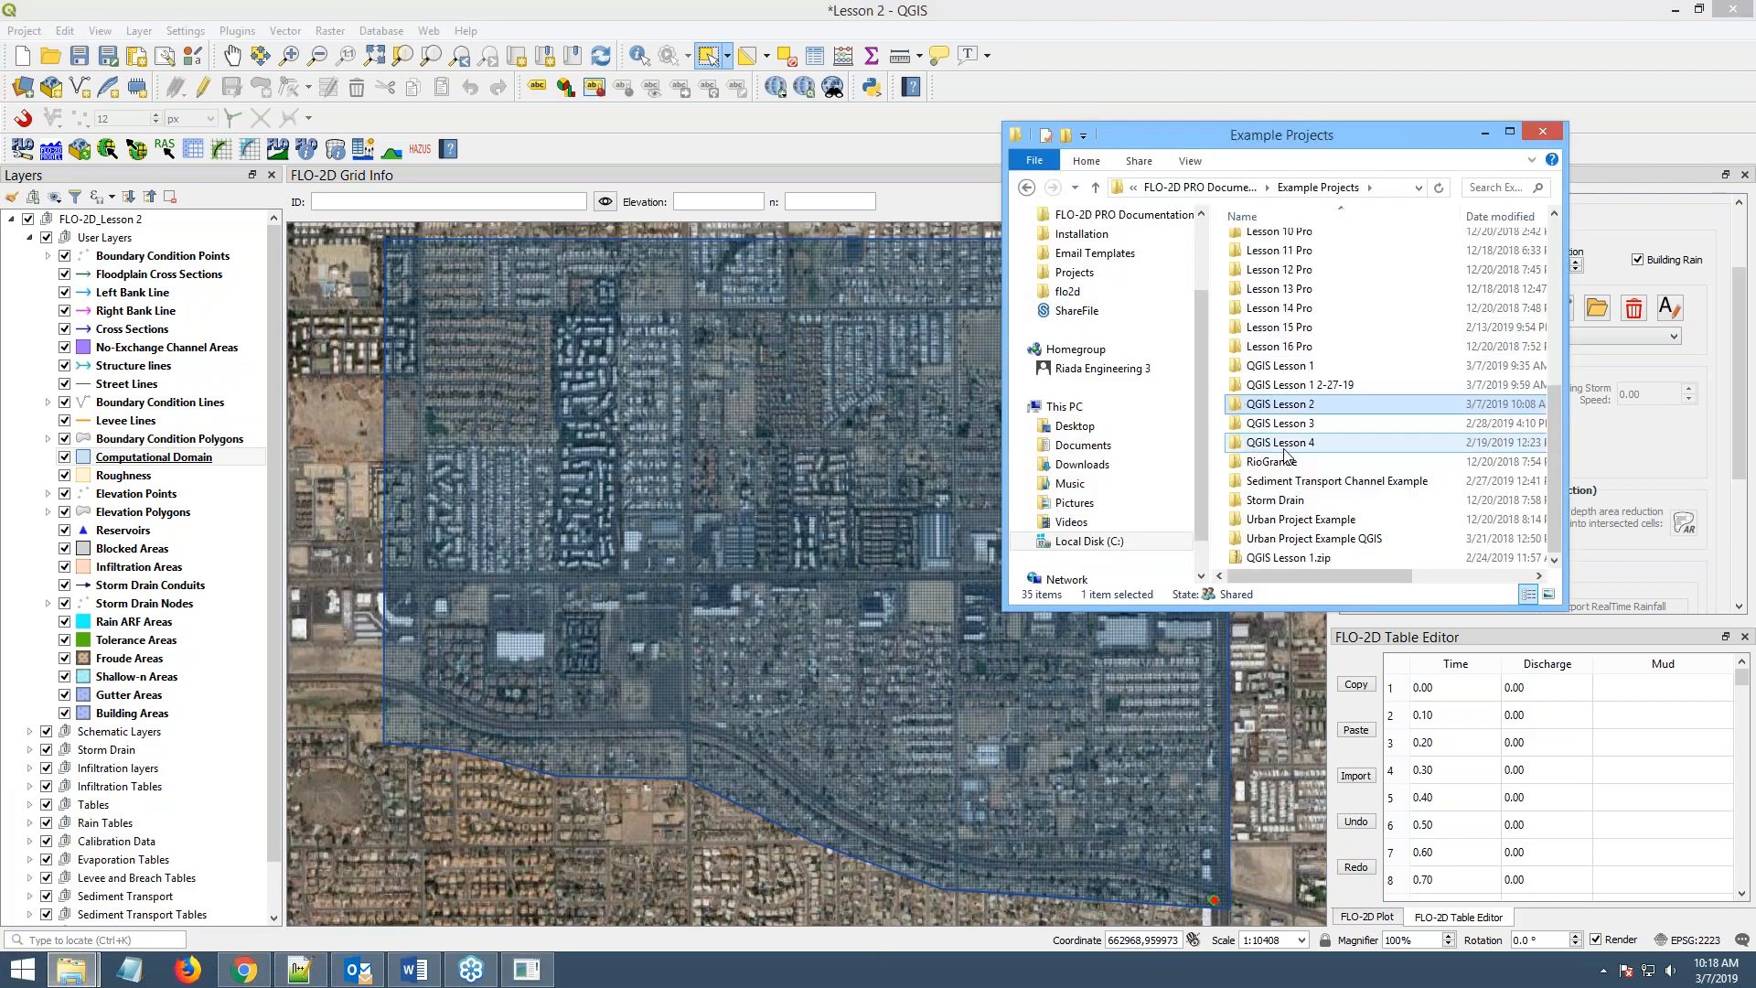
double_click(1286, 392)
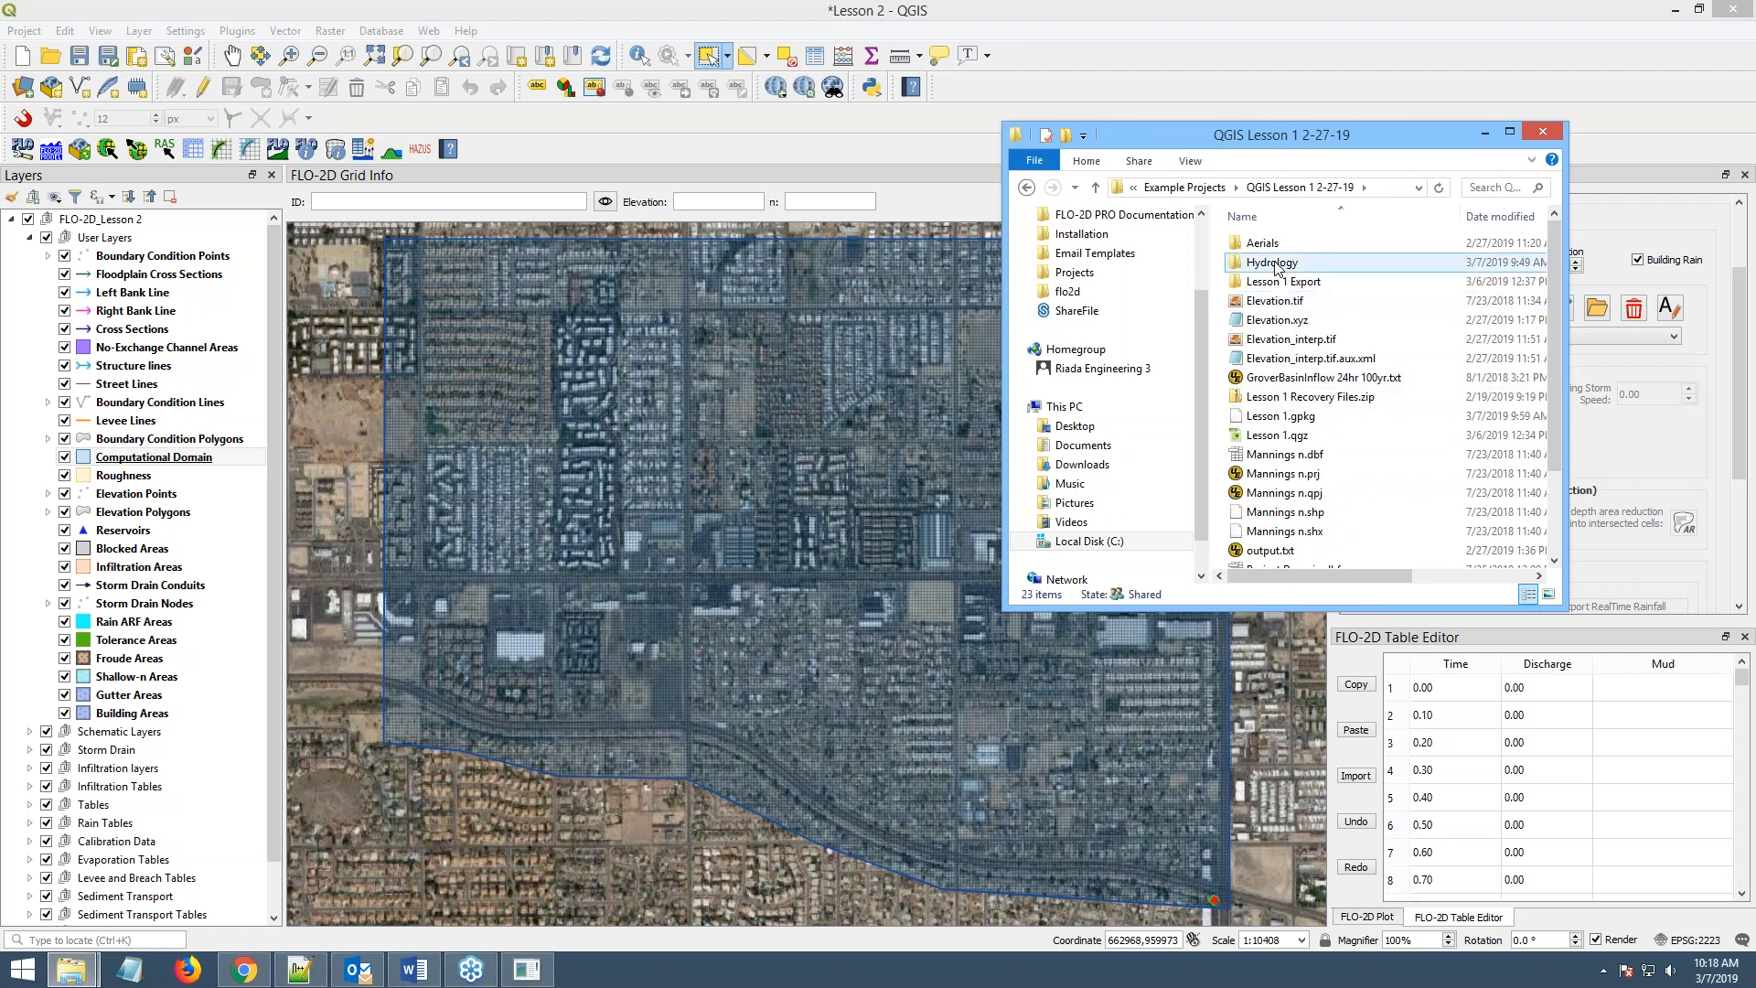
double_click(1280, 265)
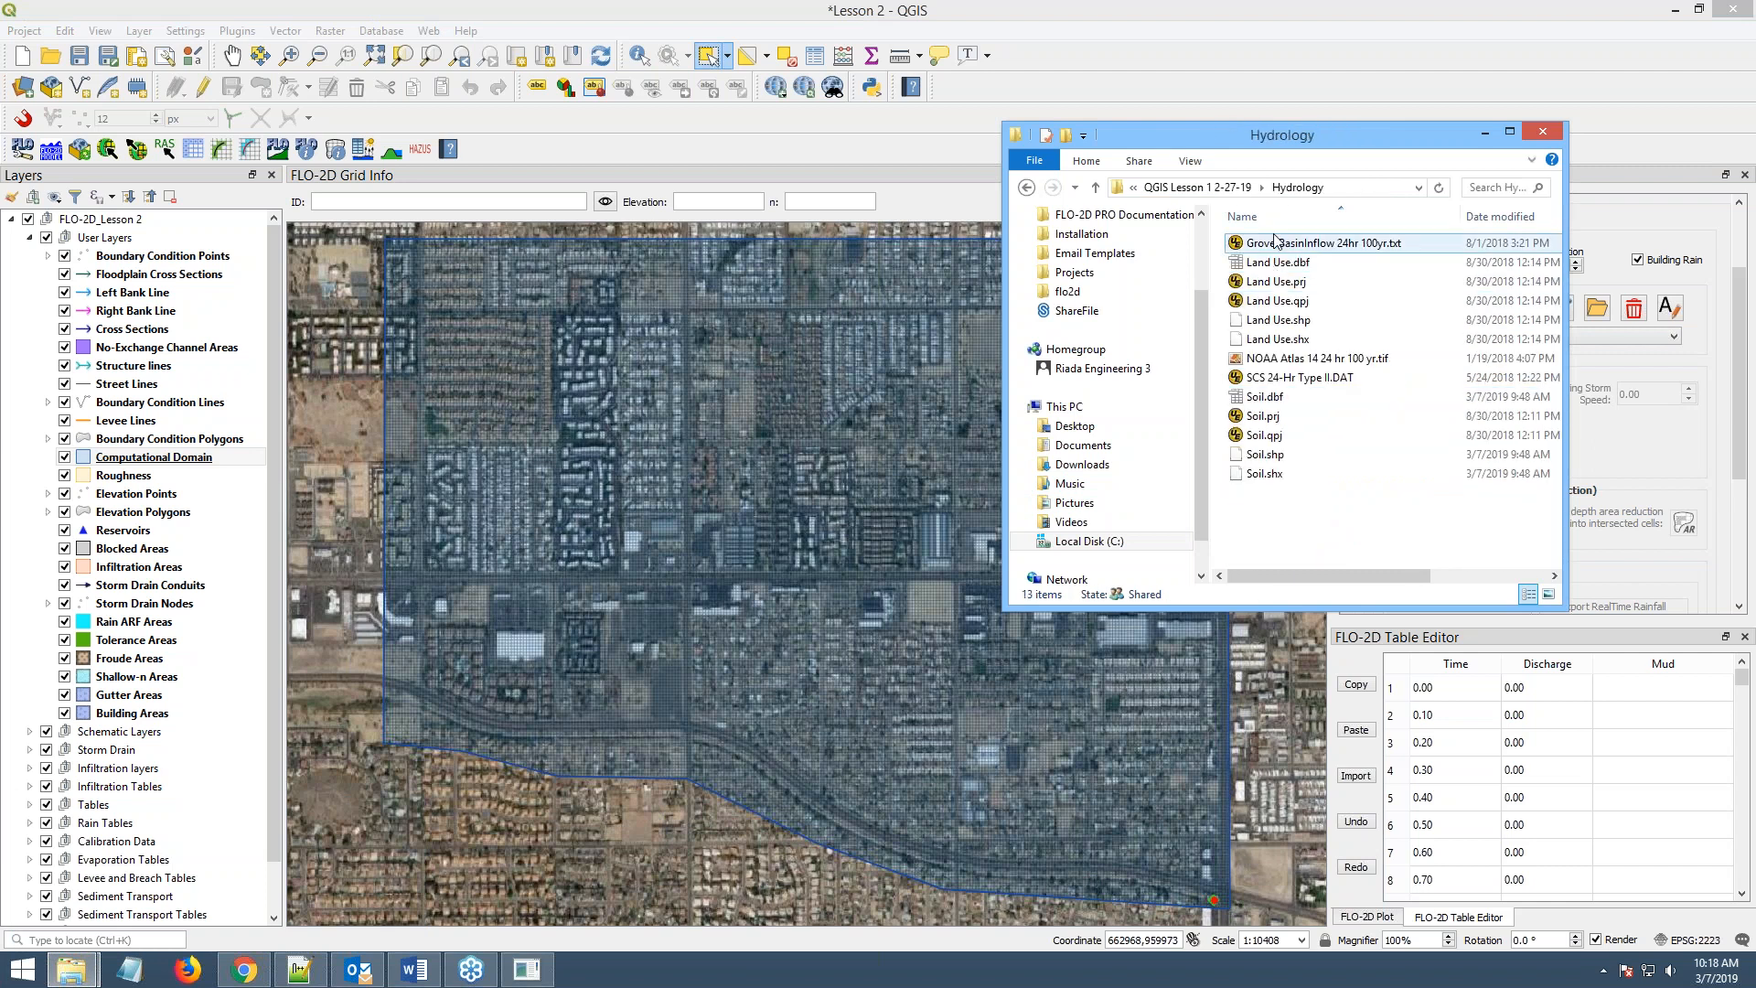
click(1294, 381)
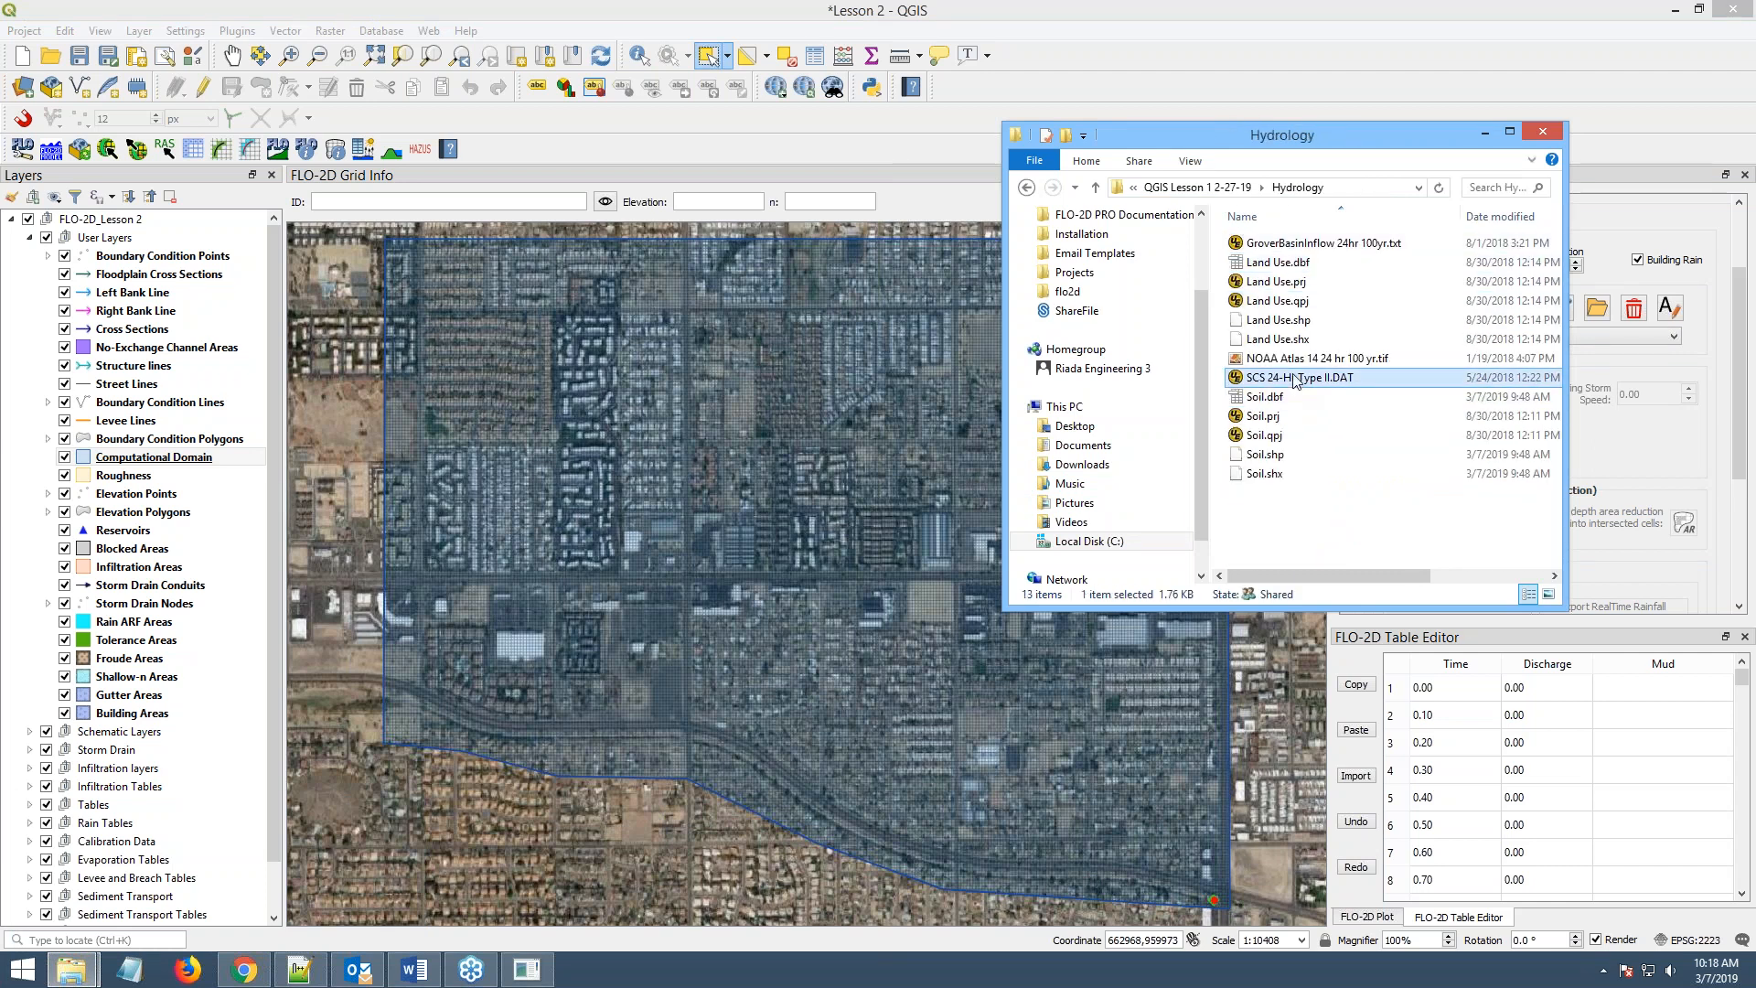
- Review the available distribution files in the Rainfall Distributions folder of FLO-2D PRO Documentation and return to the Hydrology folder
scroll(1196, 327, up, 1)
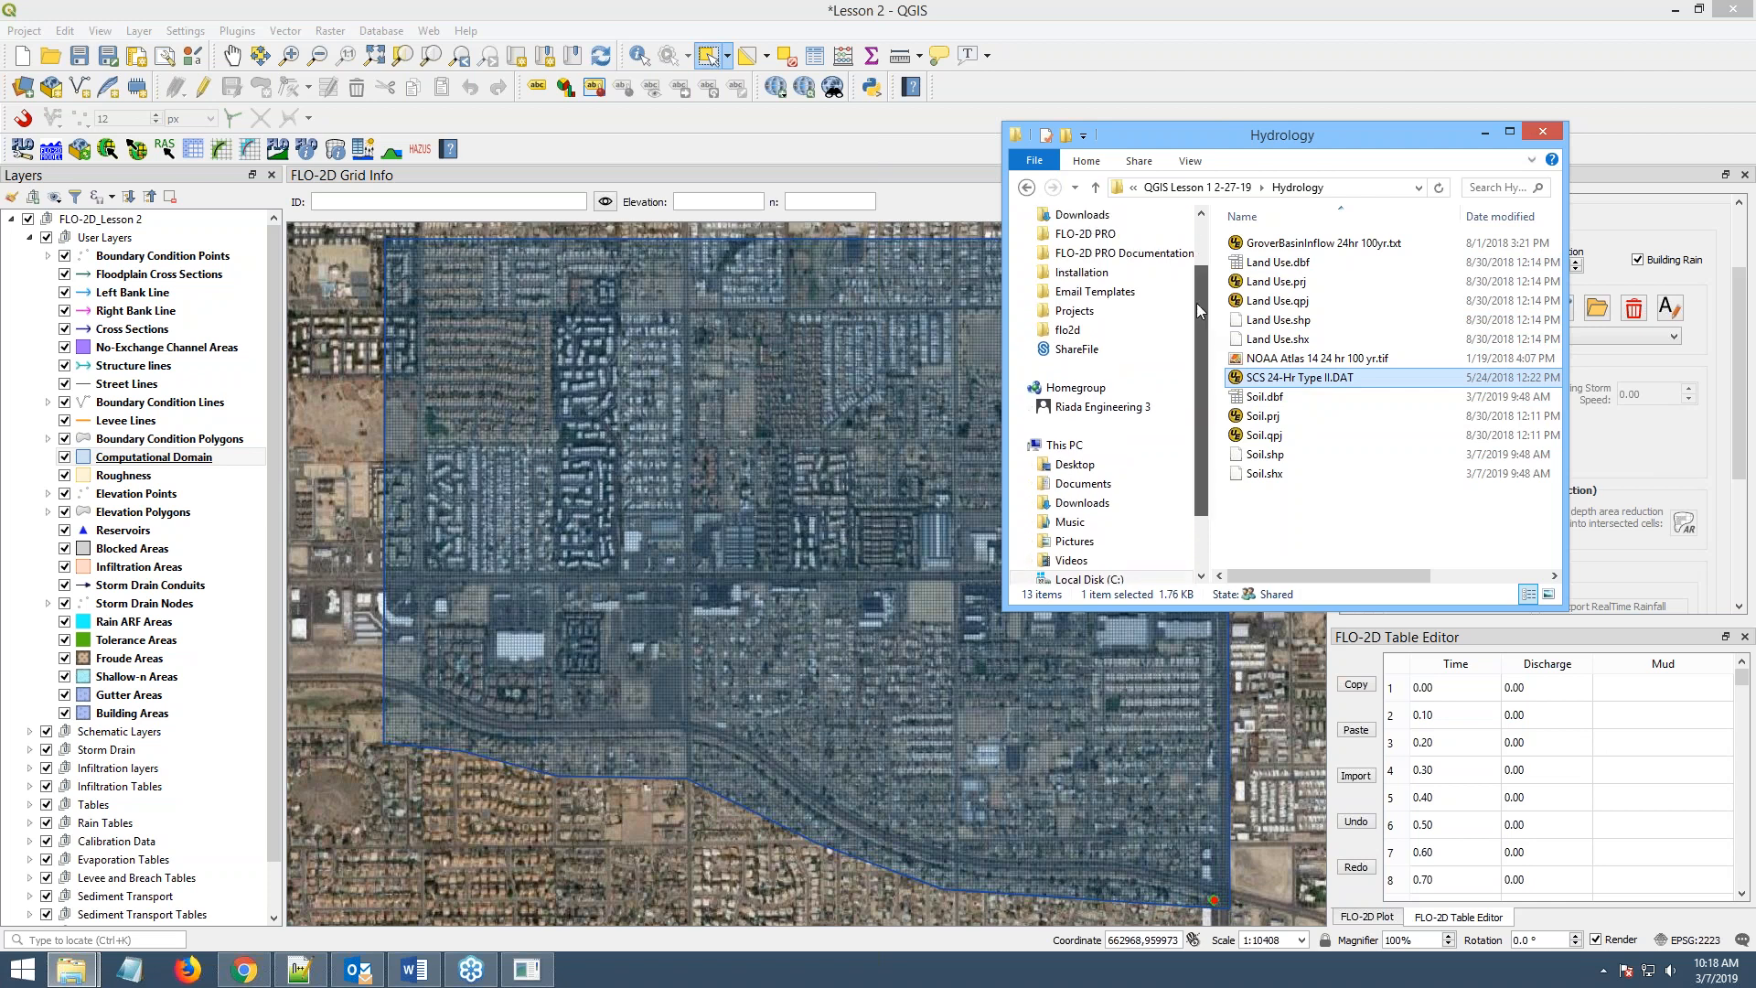
click(1124, 272)
click(1290, 305)
double_click(1289, 303)
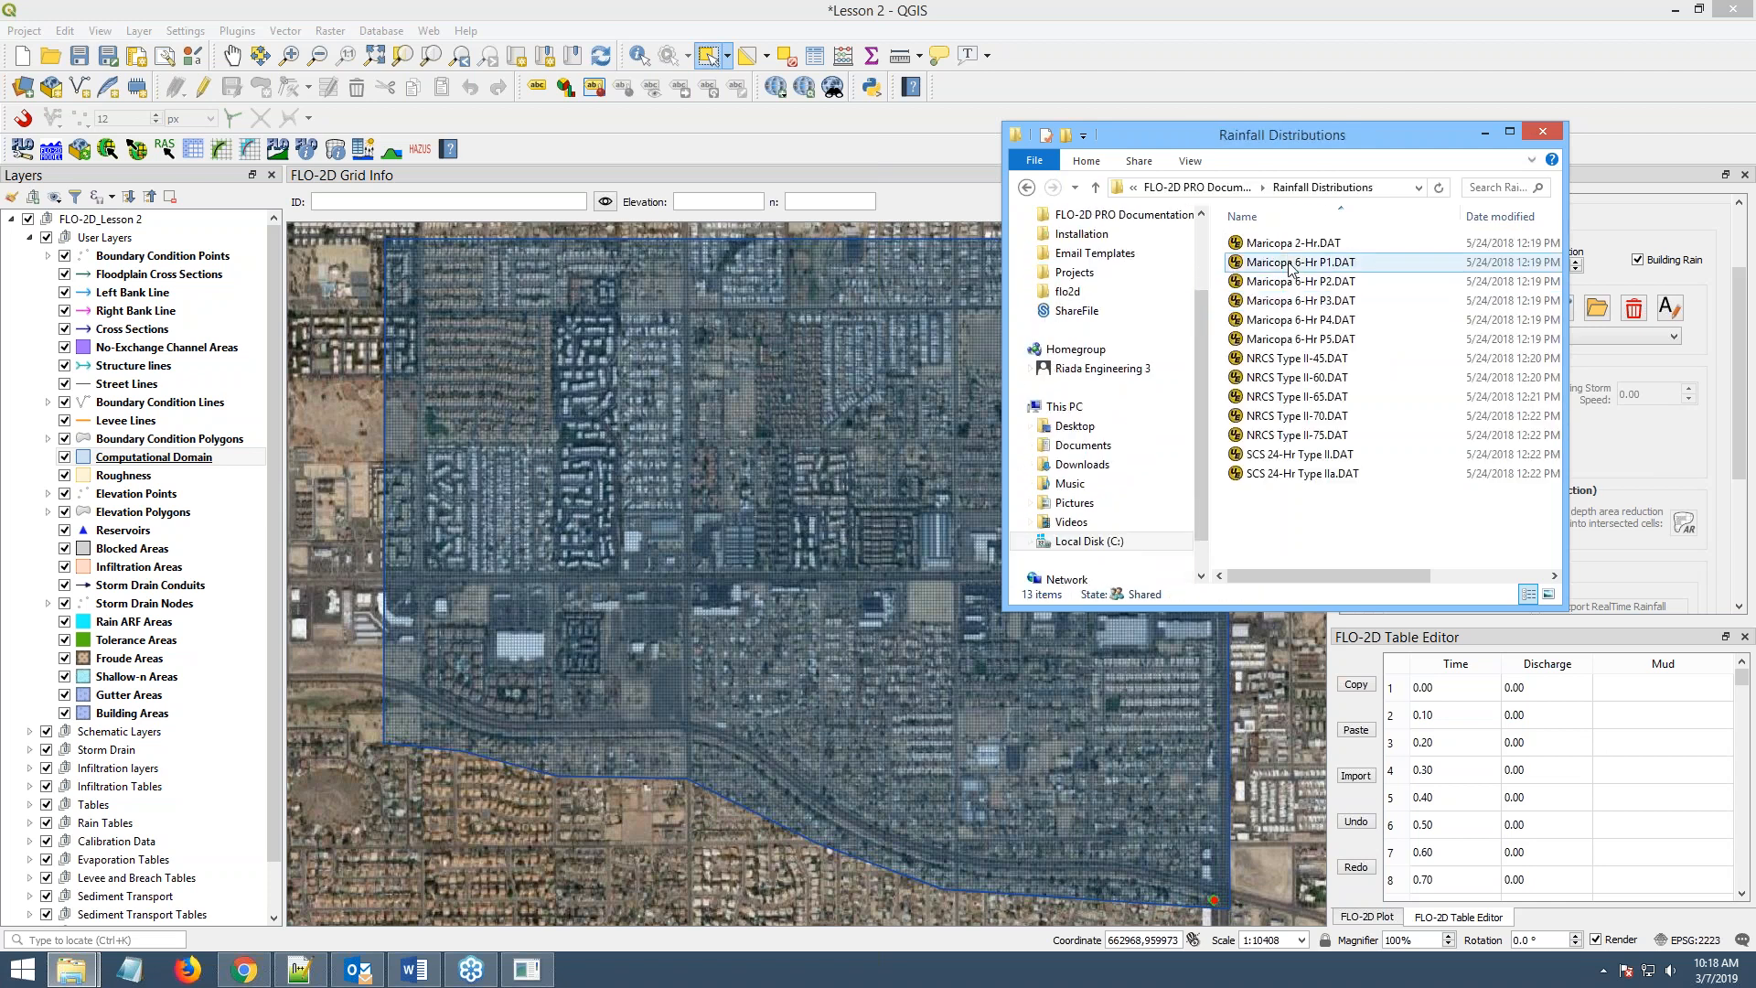
click(1286, 245)
shift+click(1276, 472)
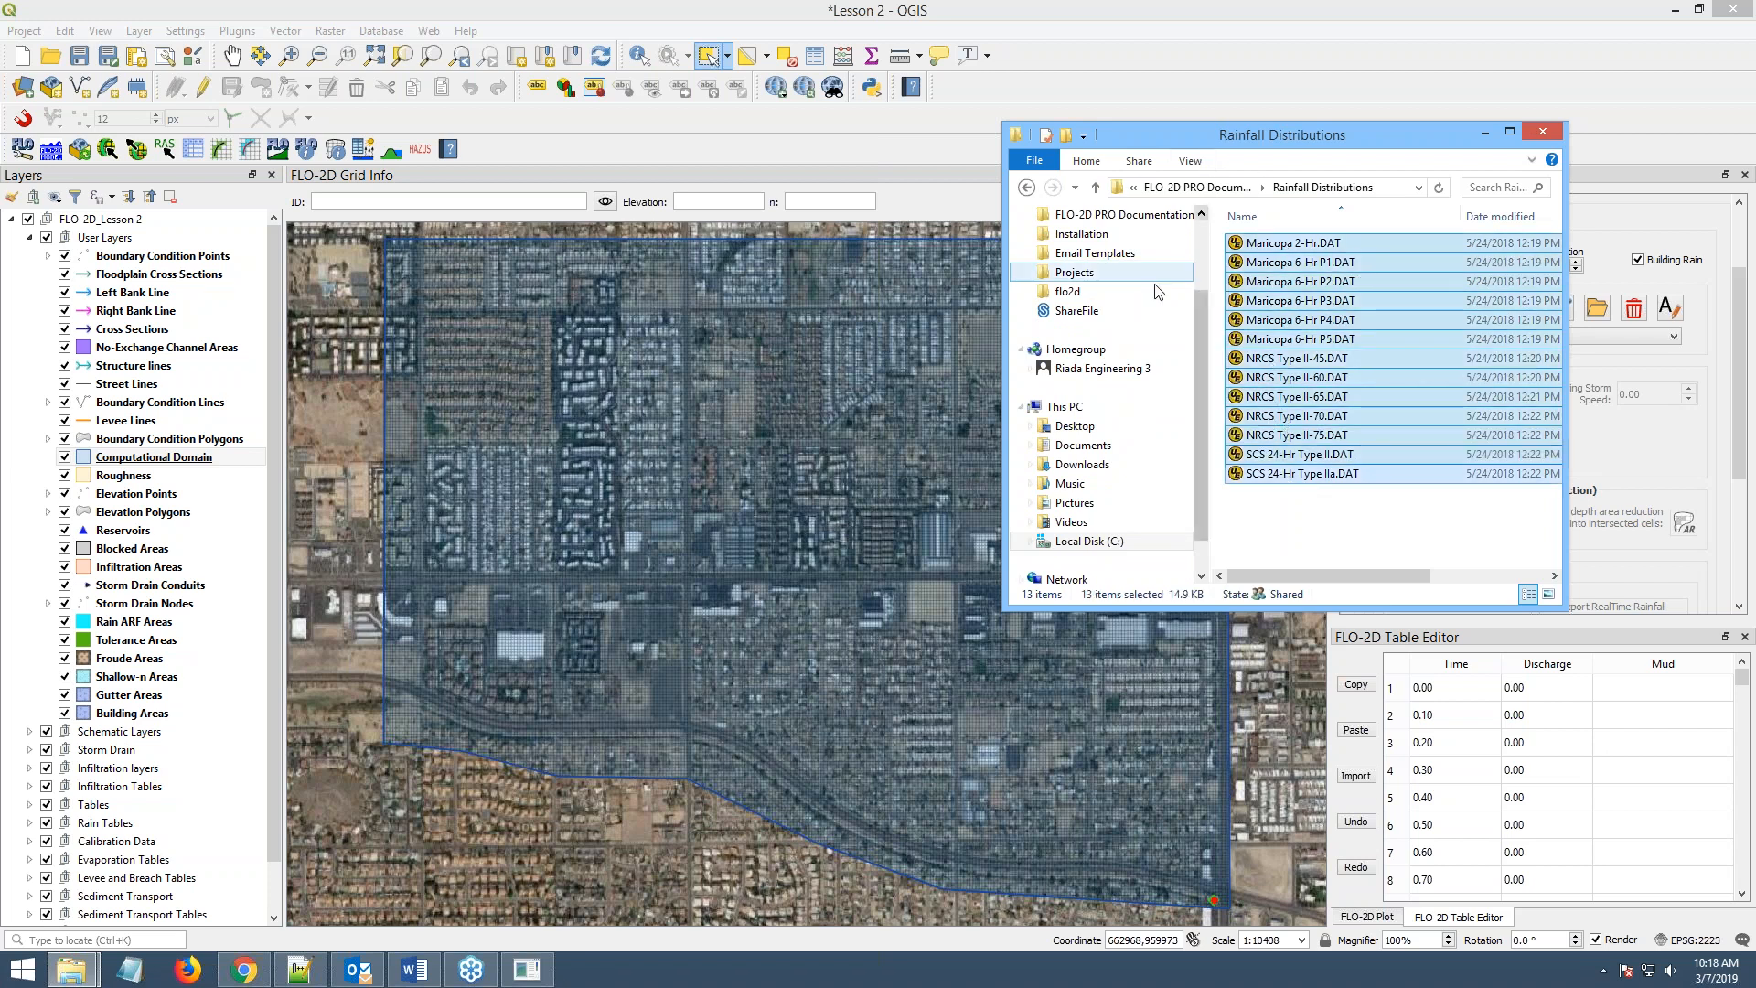
scroll(1143, 365, up, 2)
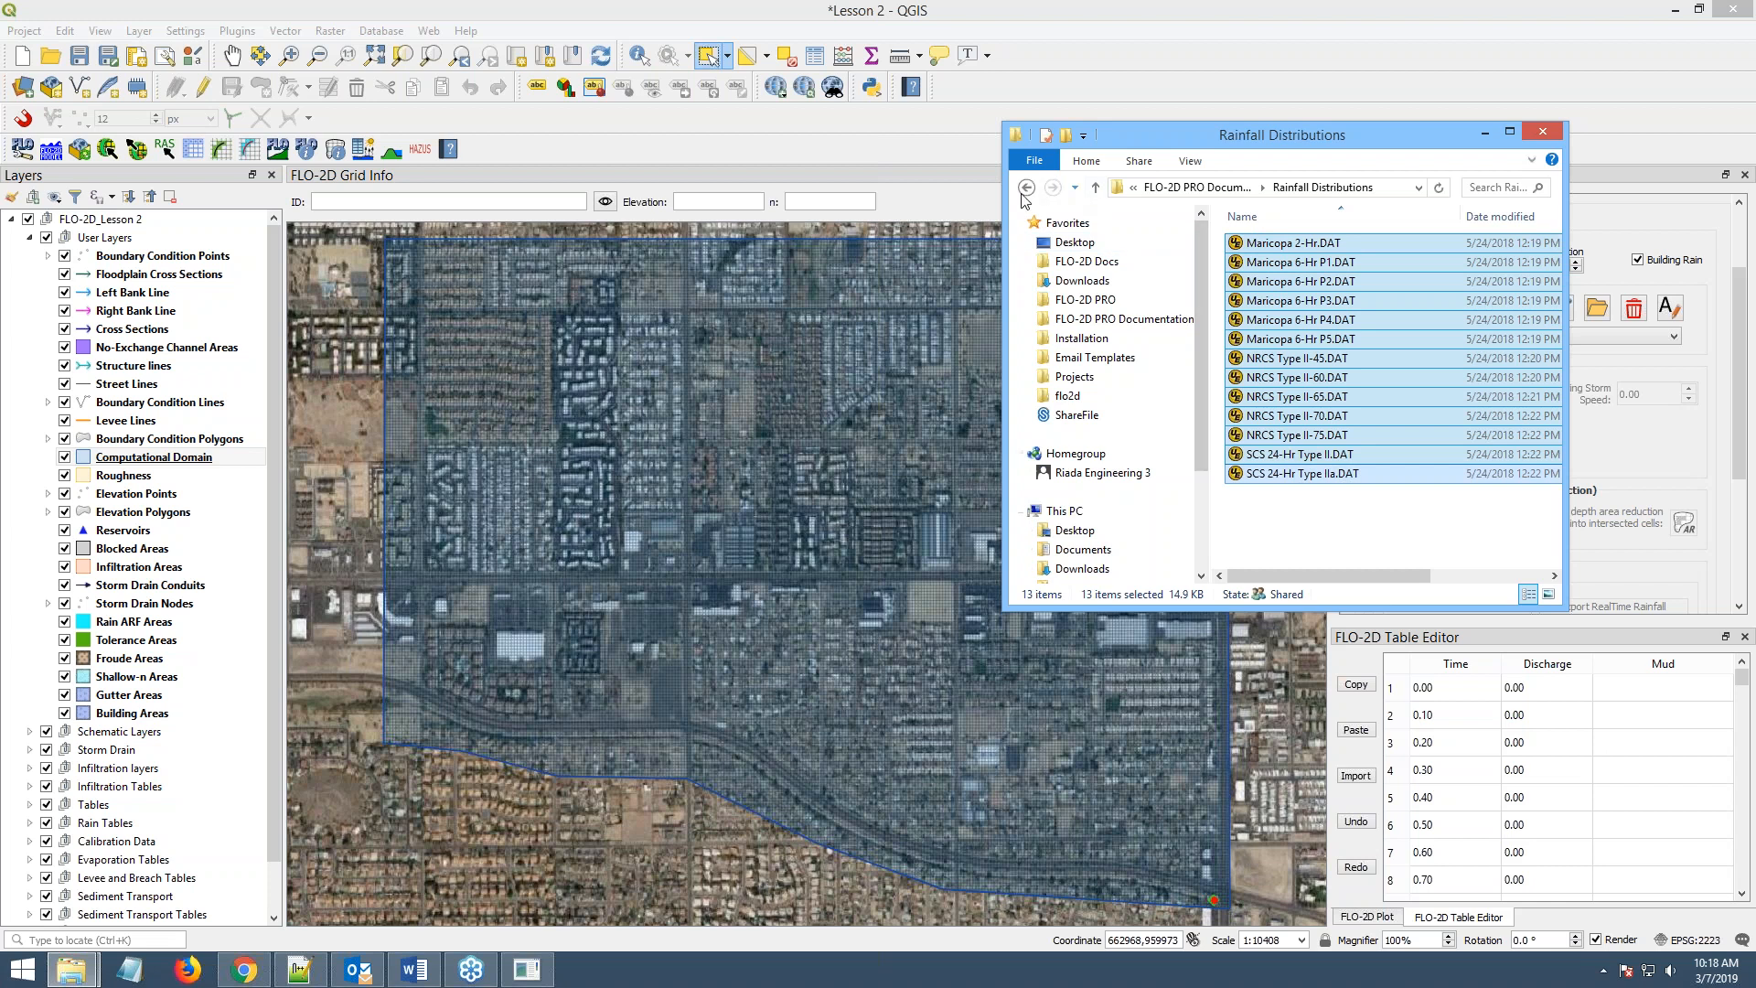
click(1026, 189)
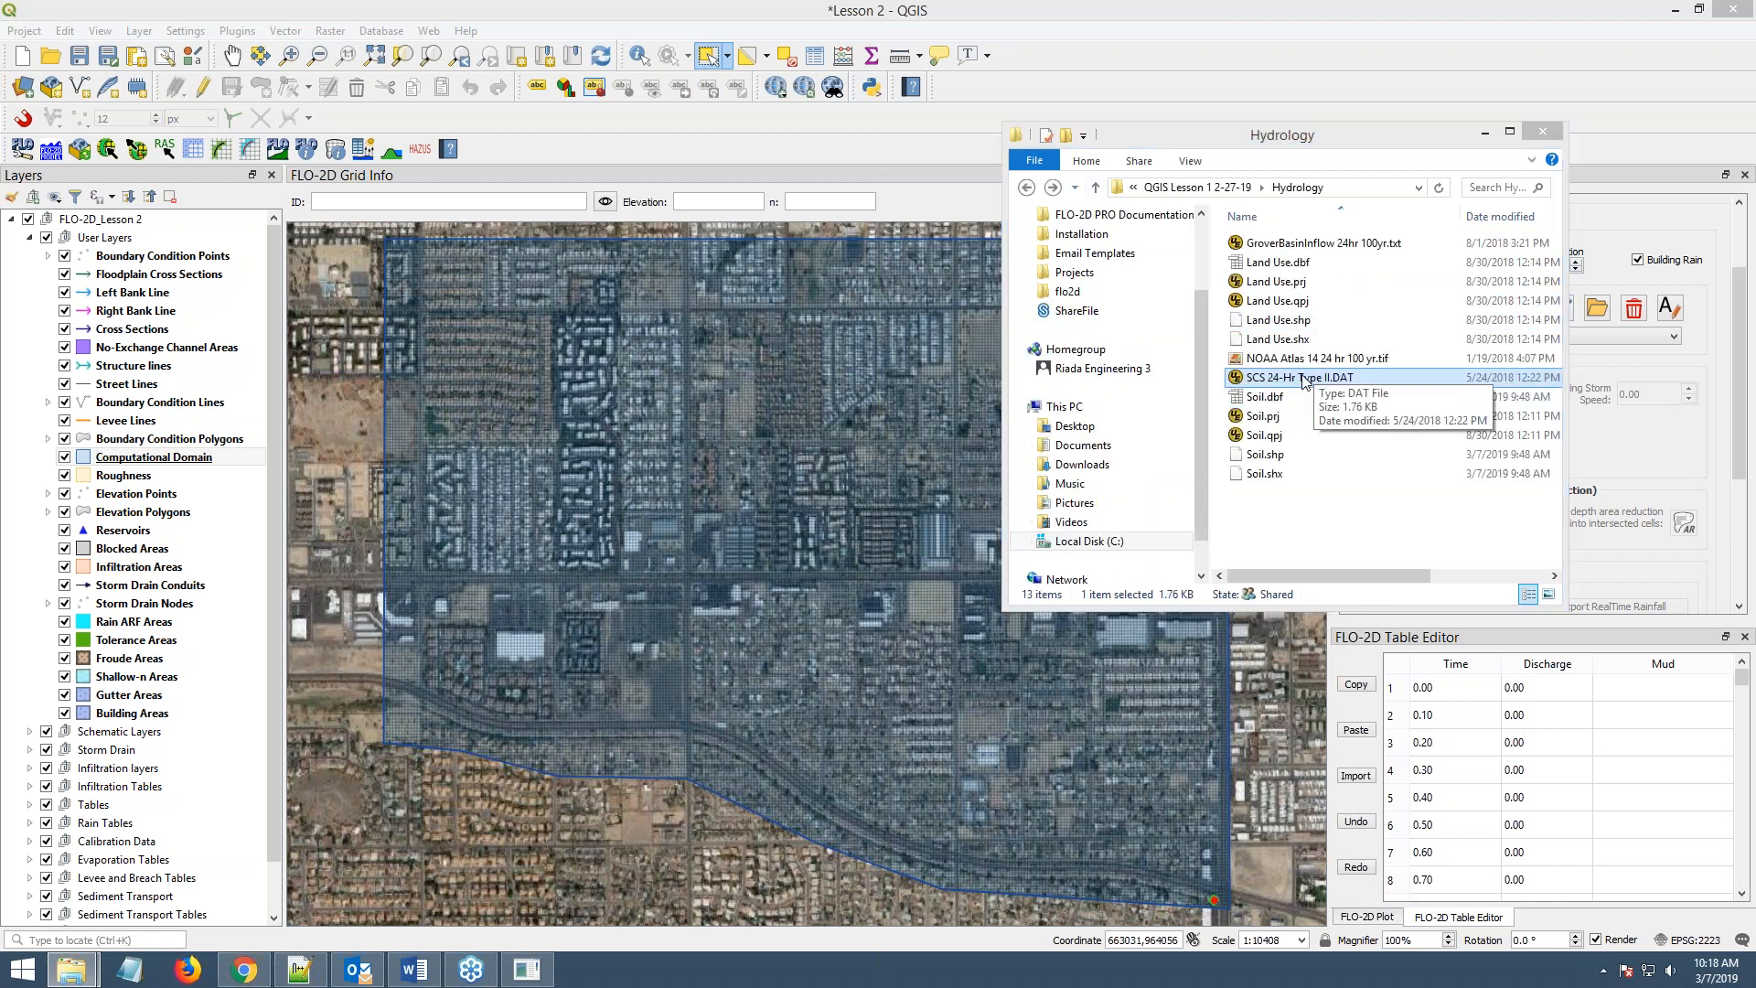
double_click(1286, 380)
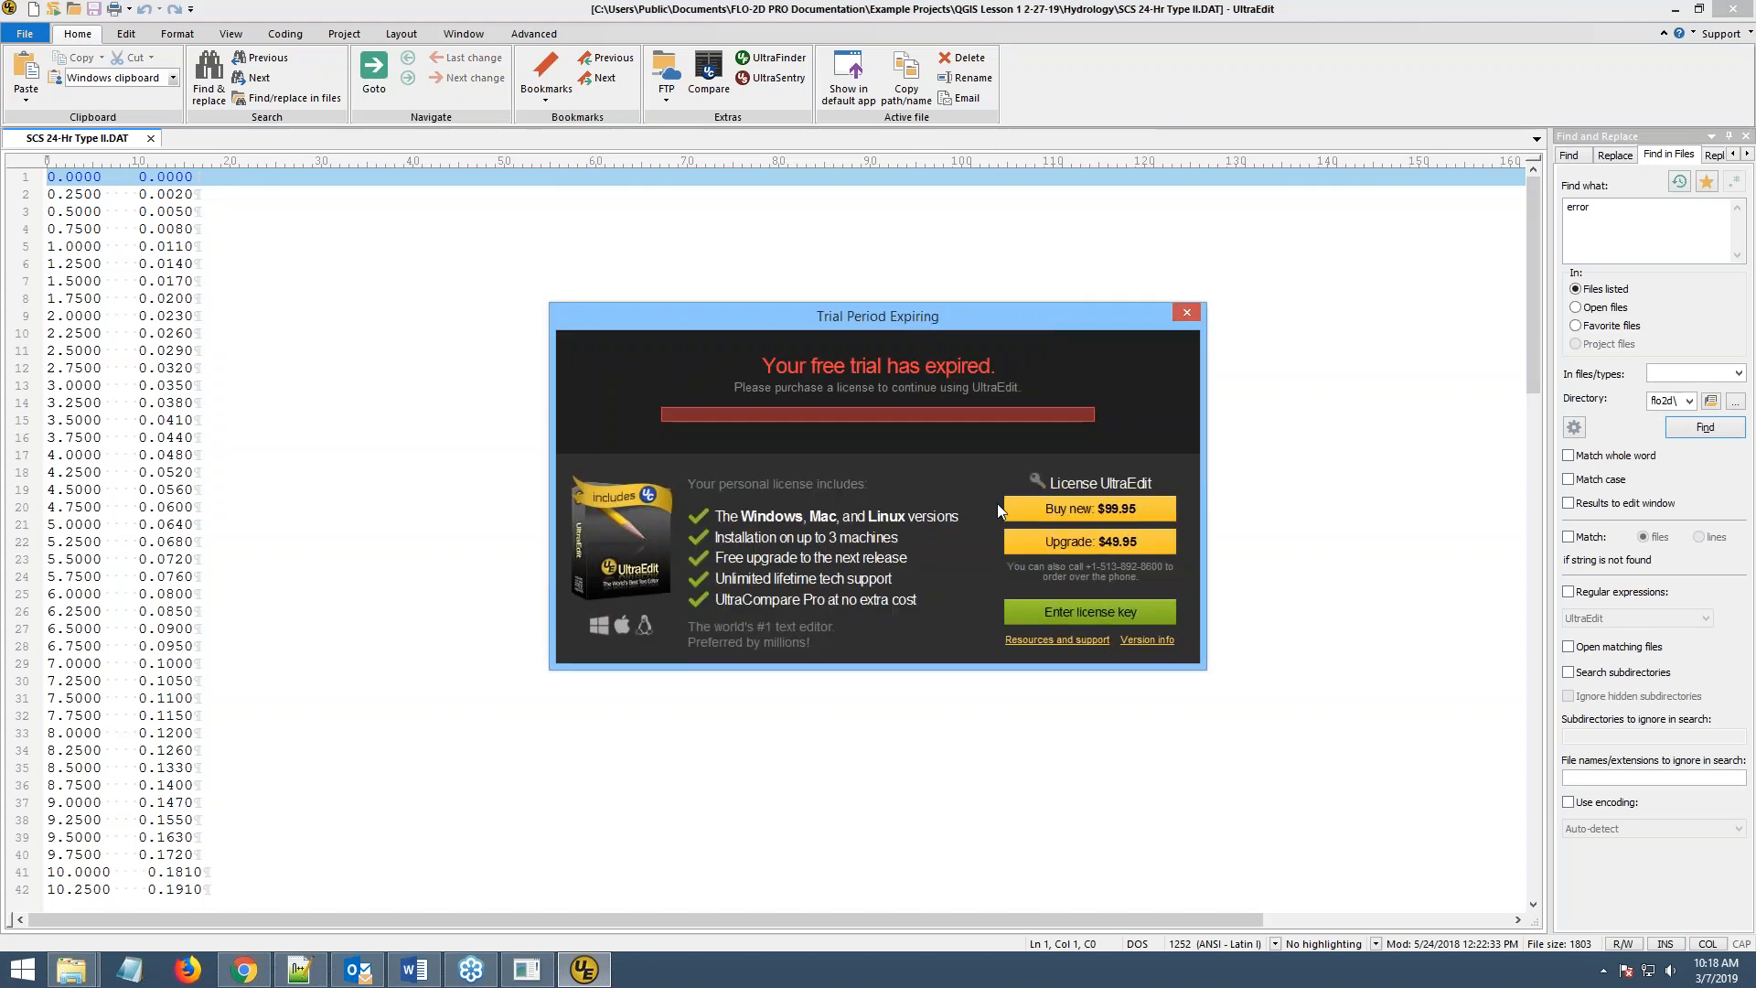
click(1197, 313)
key(alt+F4)
- Open SCS 24-Hr Type II.DAT in Notepad++ and examine its time and cumulative rainfall columns through to the last row
right_click(1267, 382)
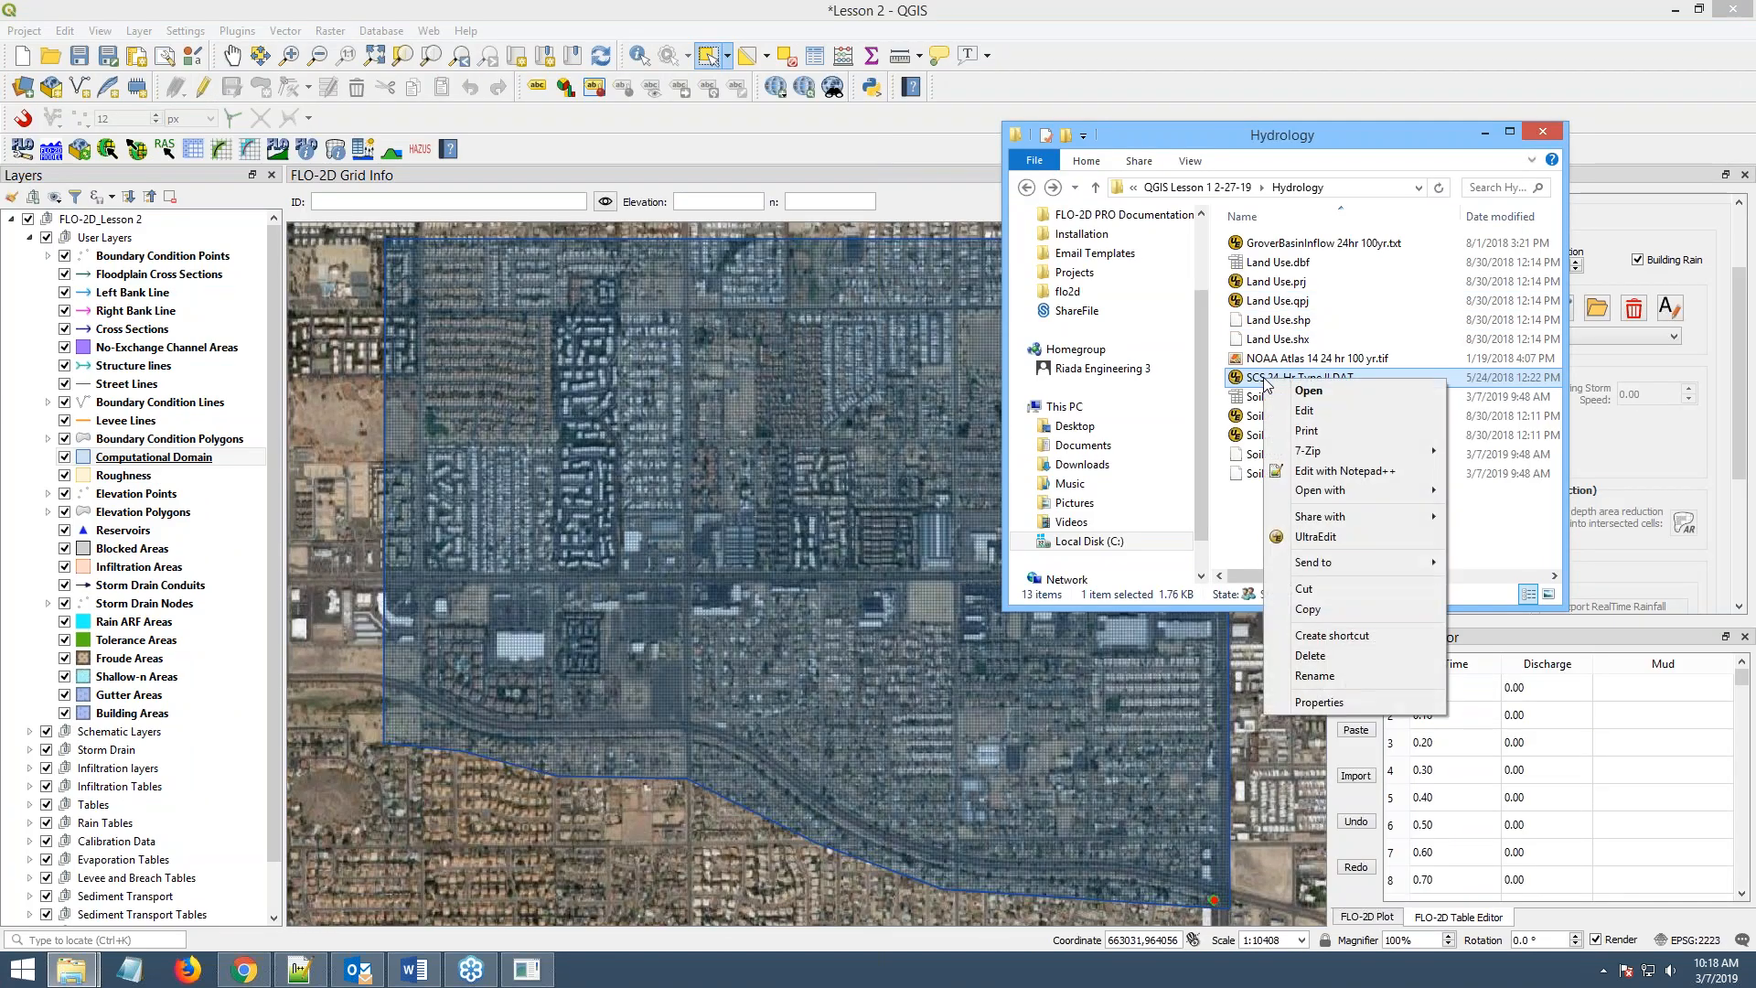
click(1310, 470)
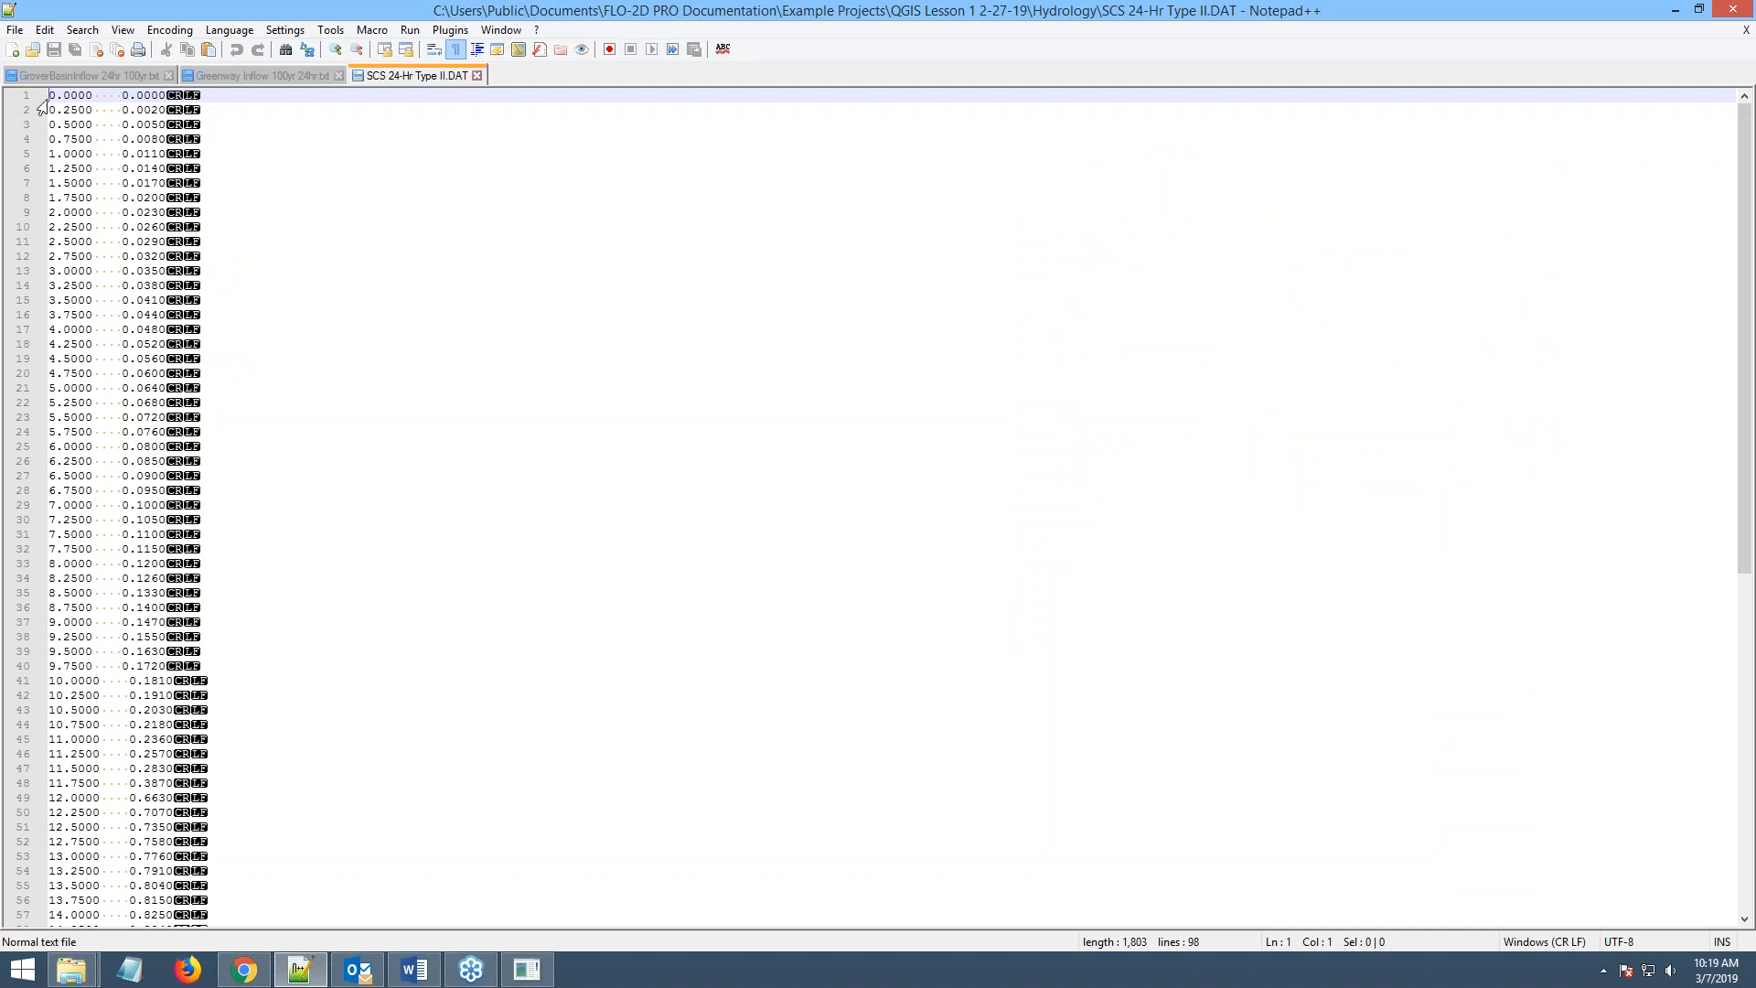
click(125, 95)
scroll(130, 102, down, 14)
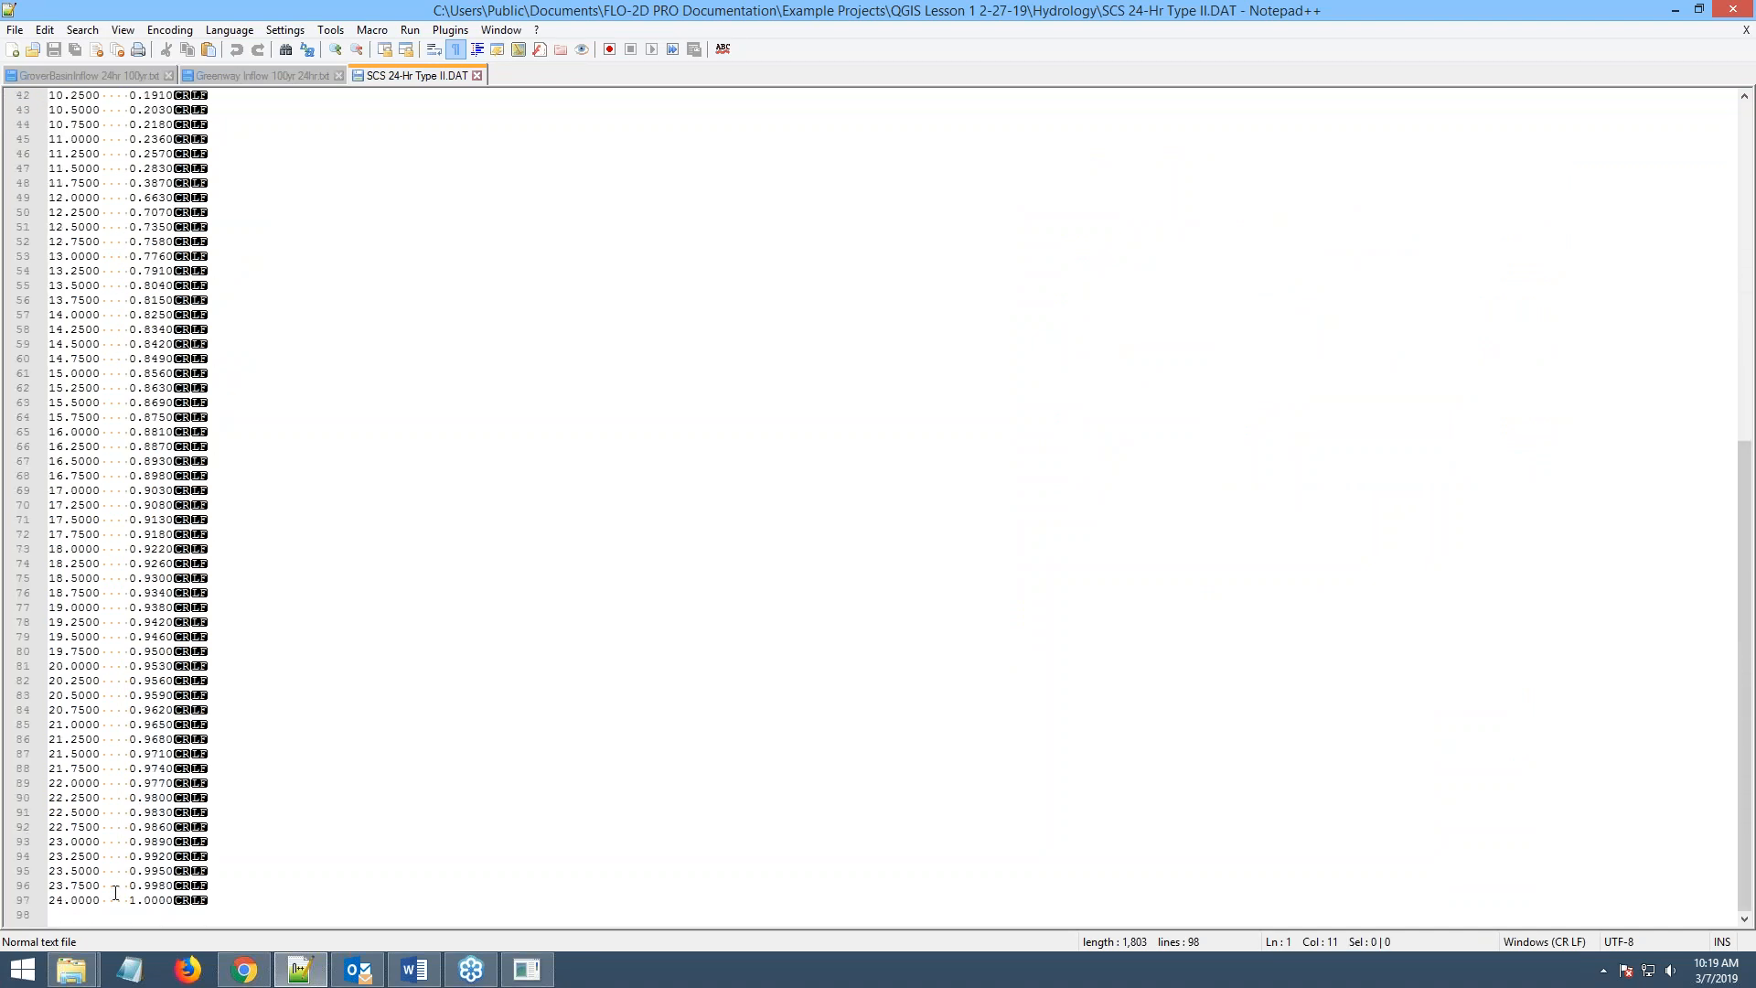
drag(131, 900, 144, 900)
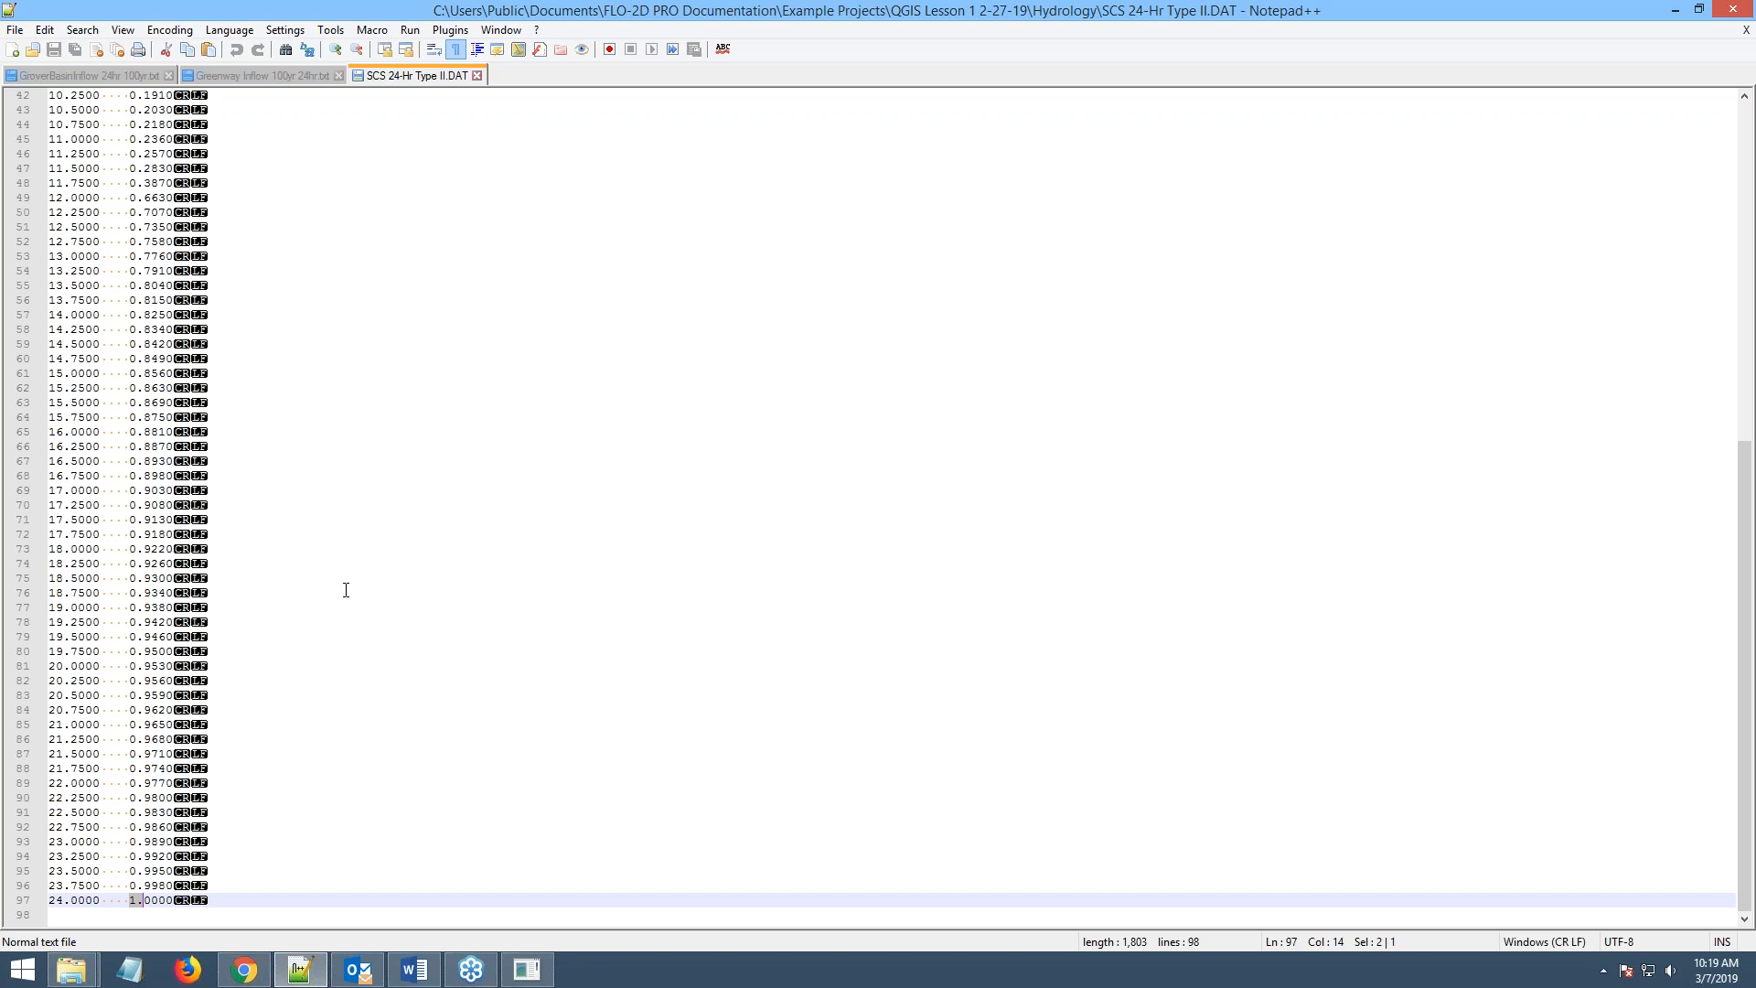
- Switch back to QGIS, import SCS 24-Hr Type II.DAT as the rainfall time distribution and plot its curve
click(1674, 10)
click(1484, 132)
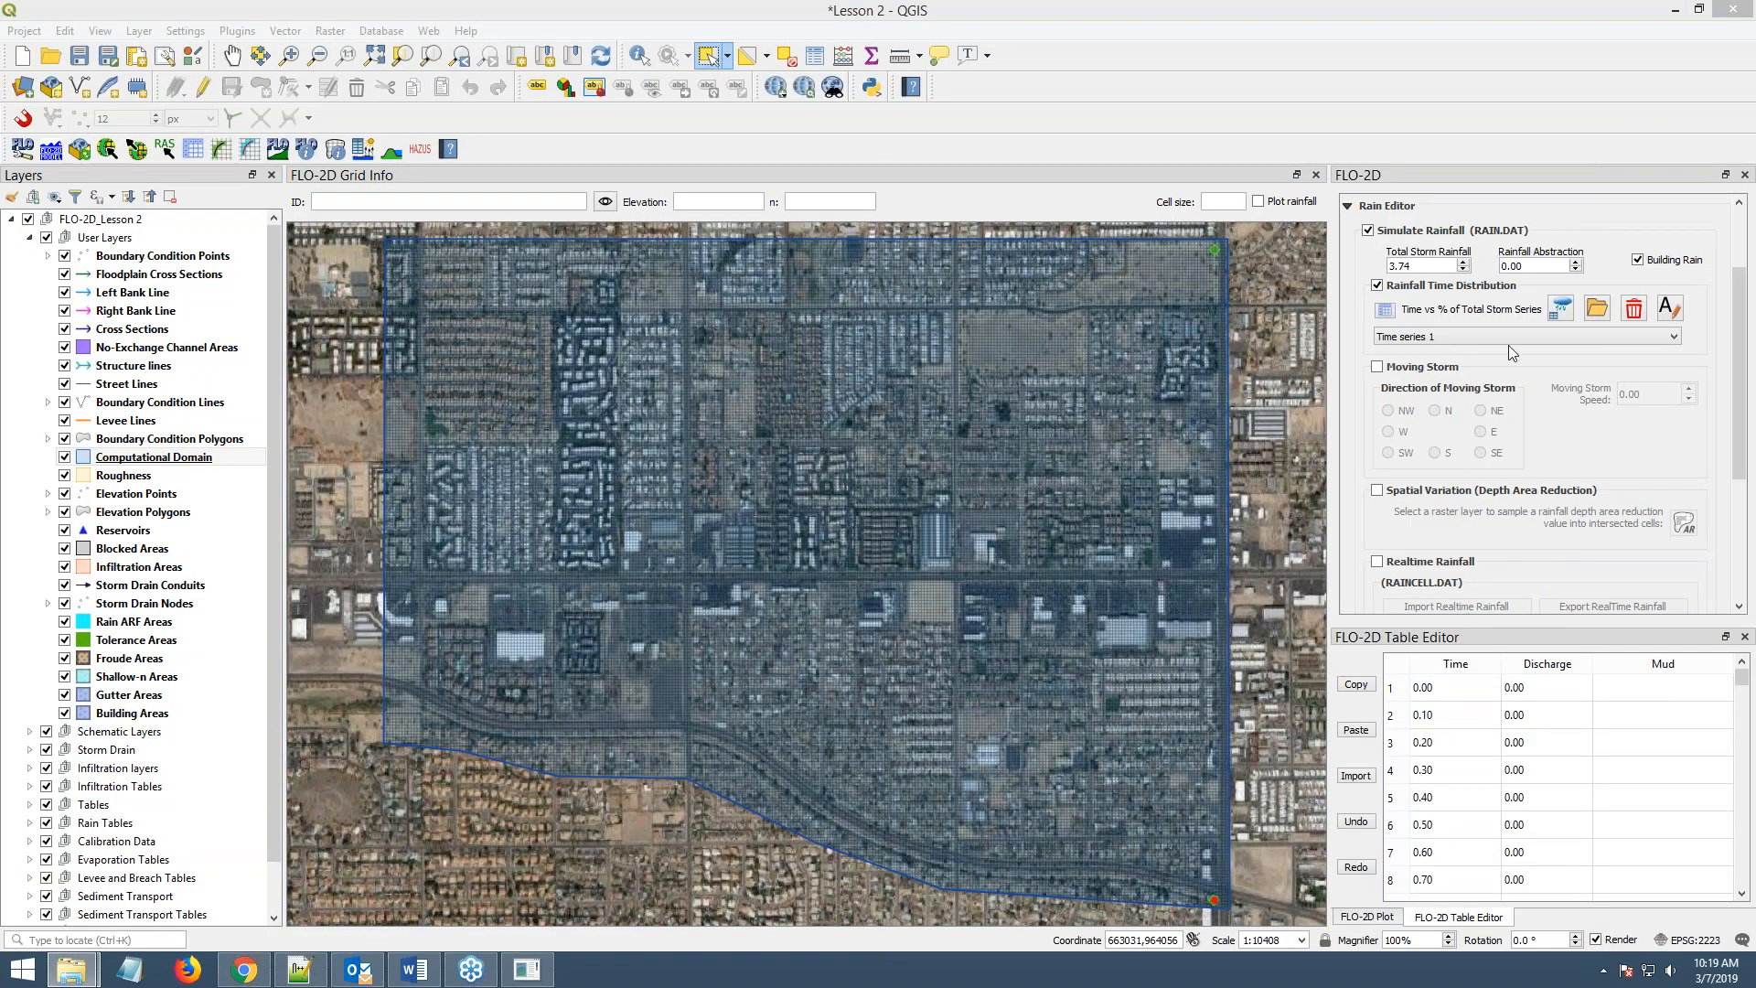
click(1497, 309)
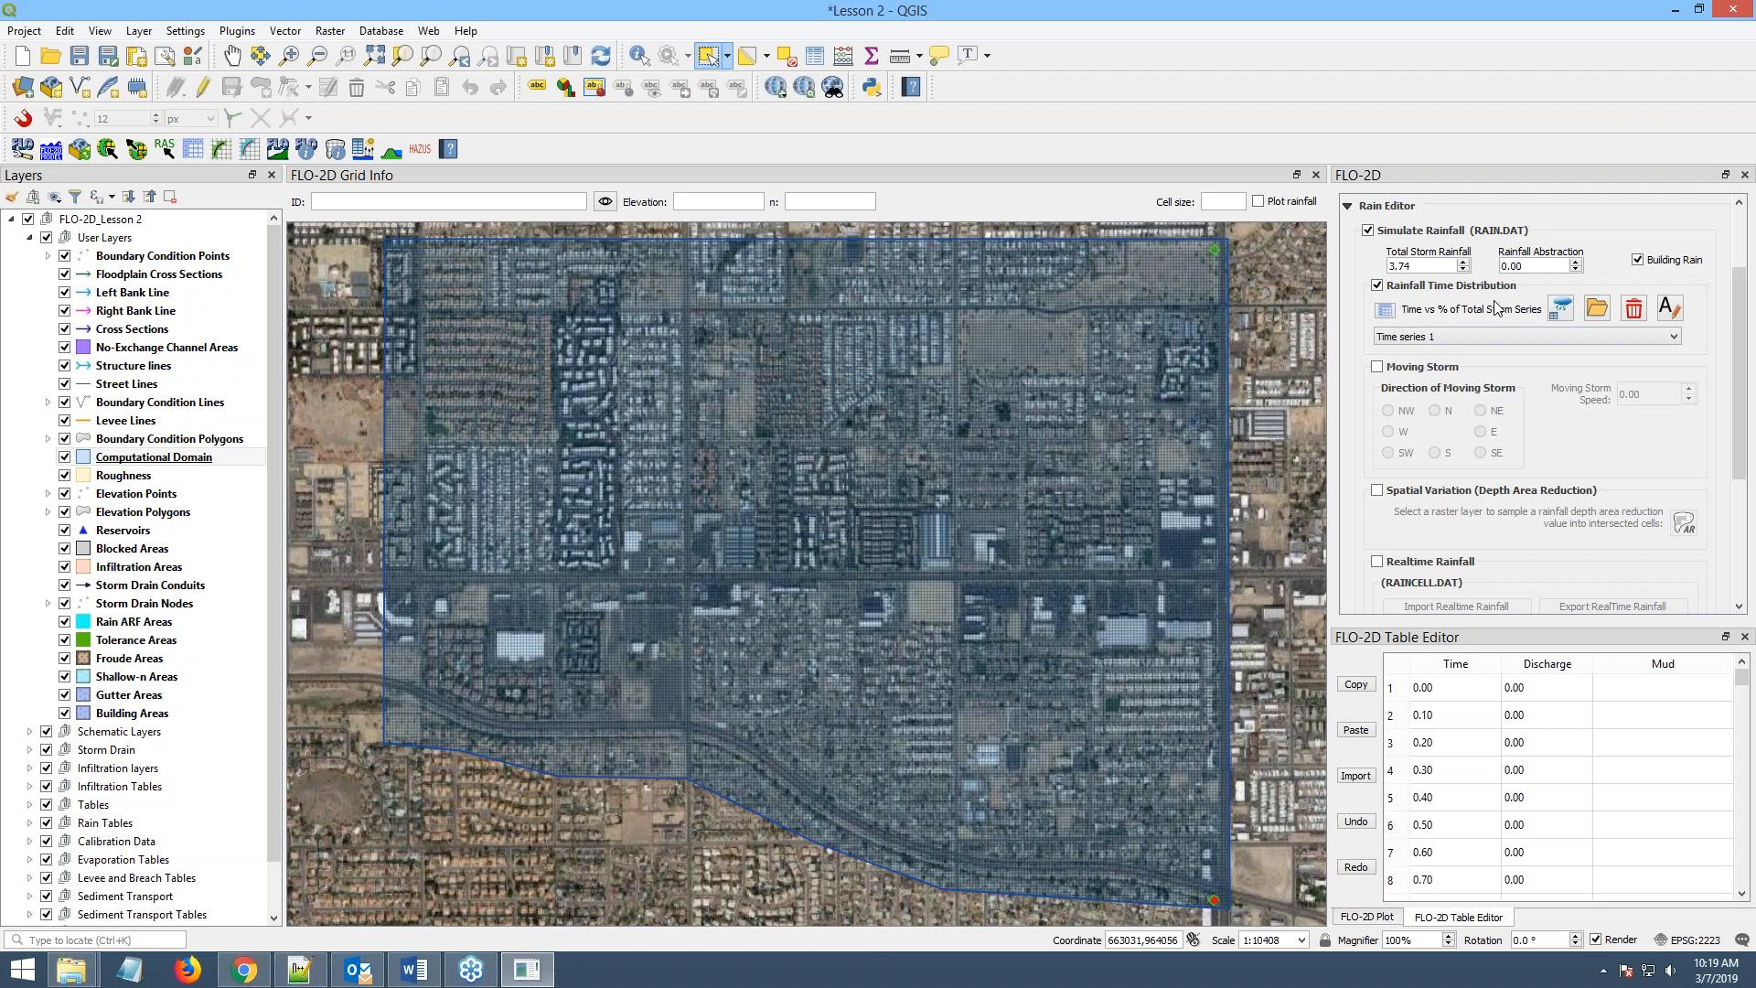
click(1598, 309)
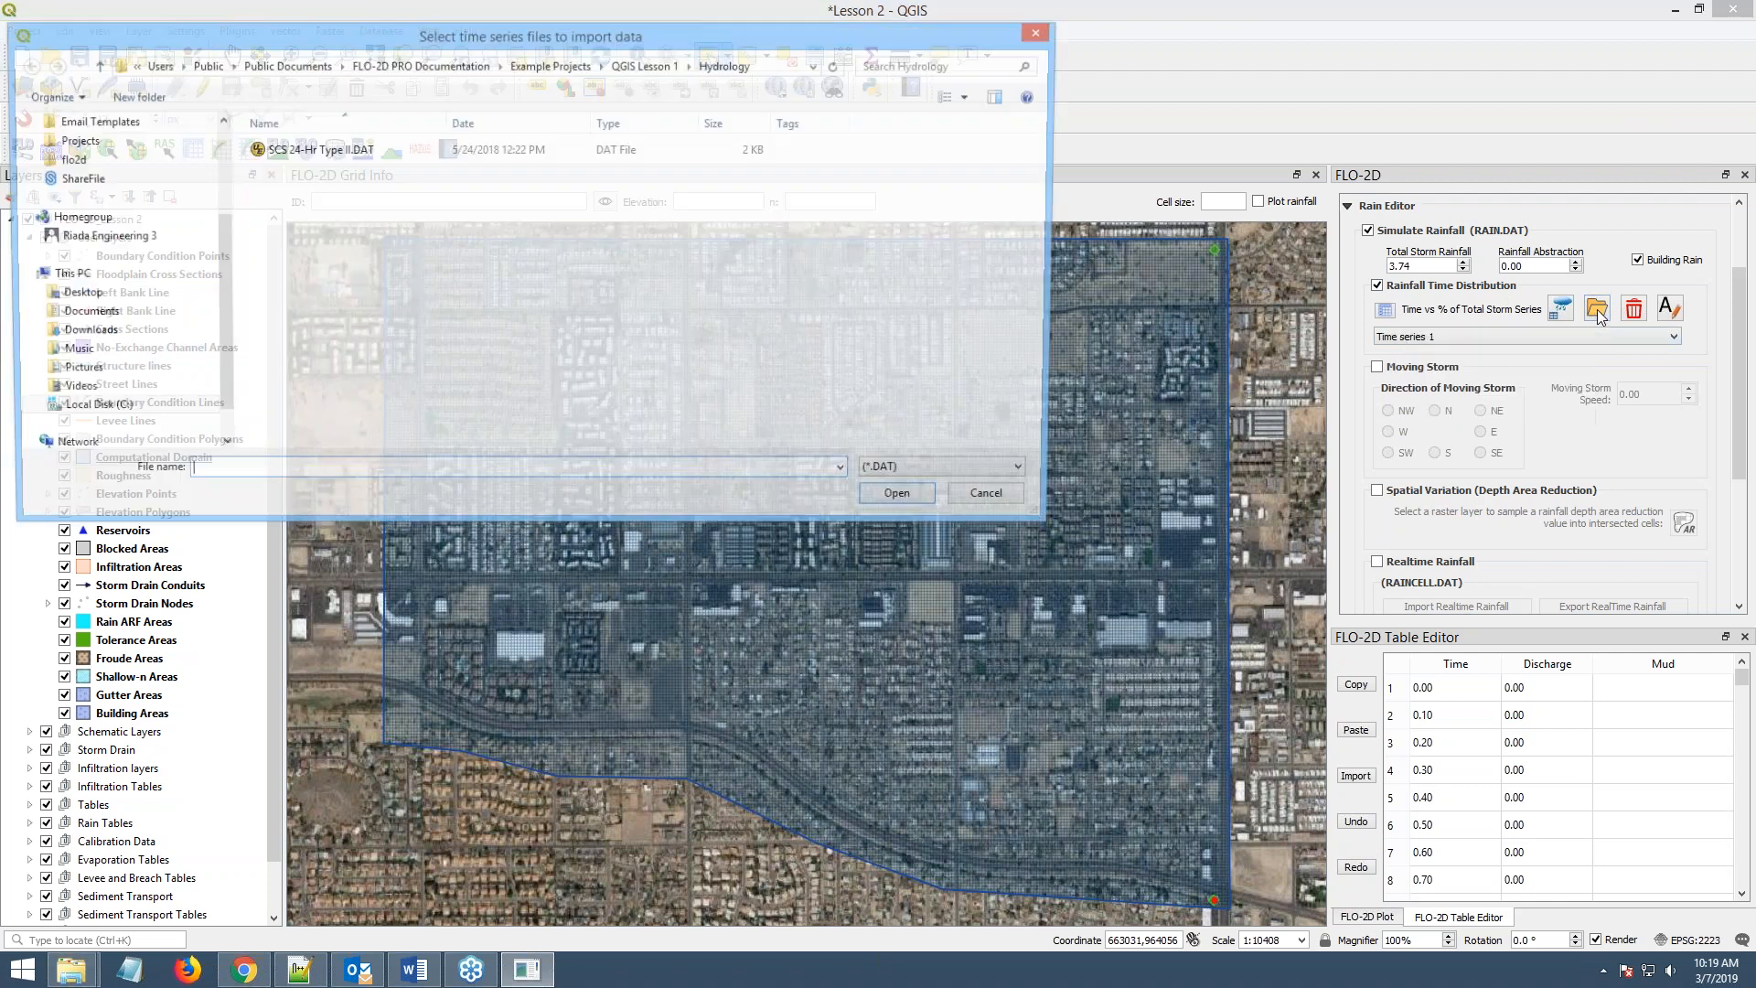
click(280, 157)
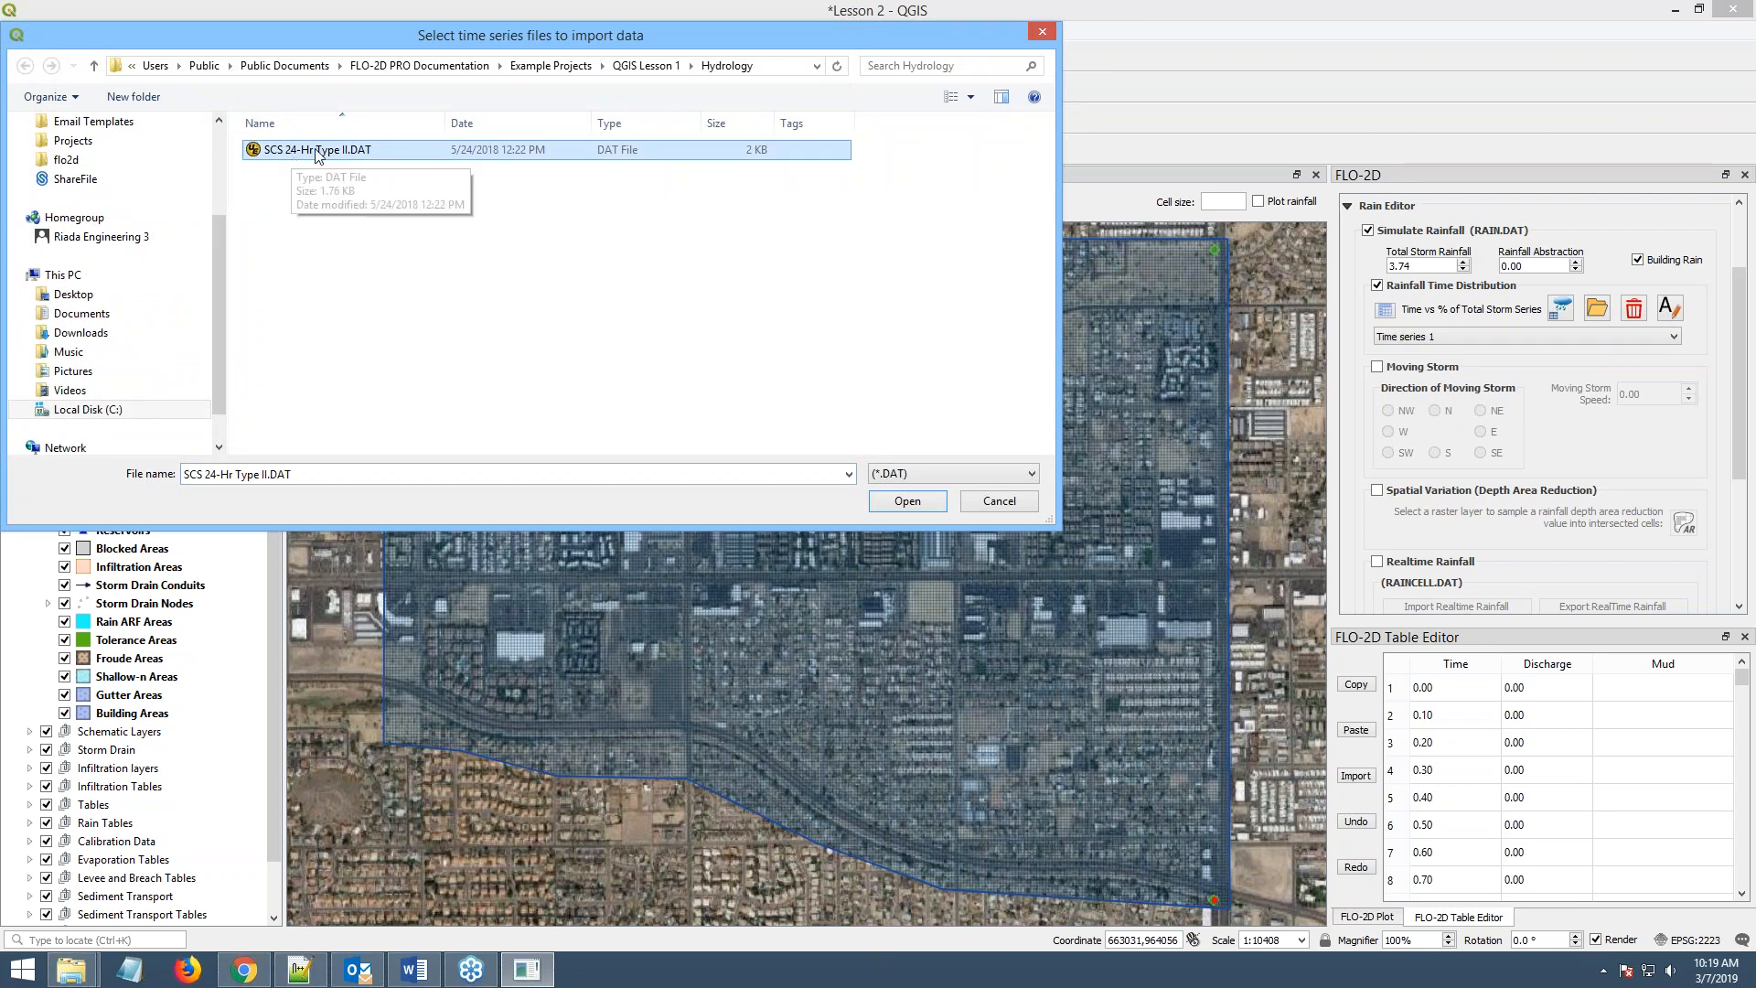
click(907, 500)
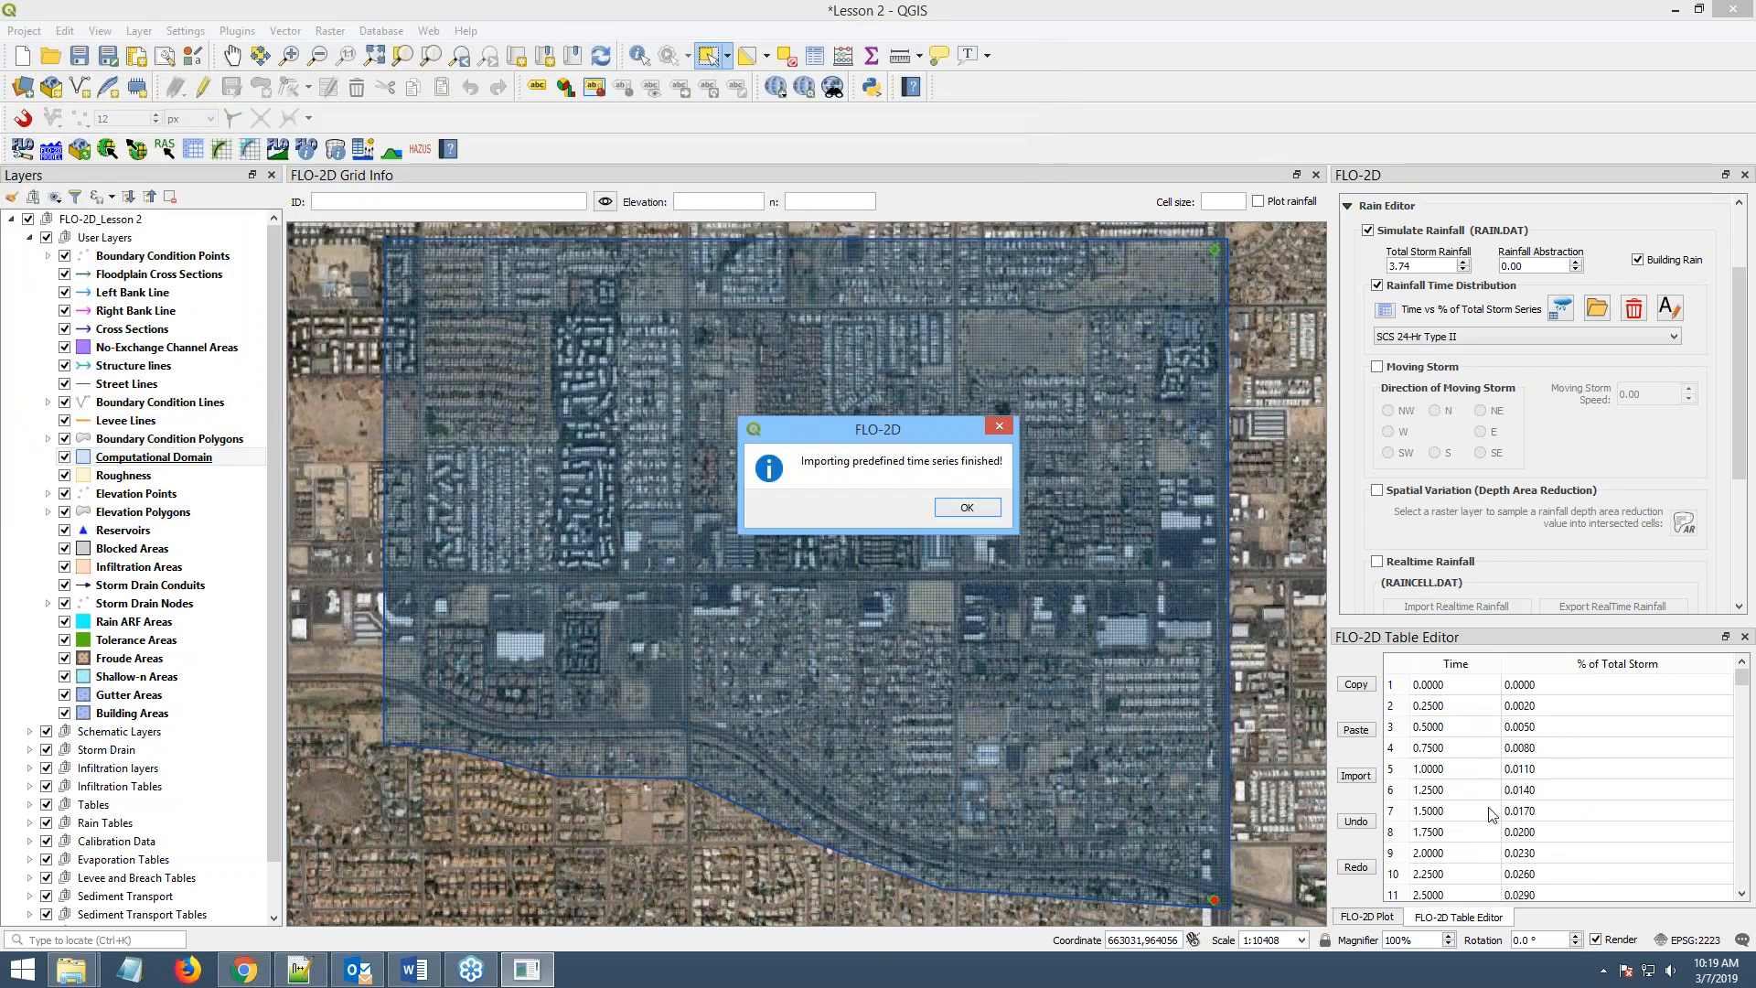
click(963, 511)
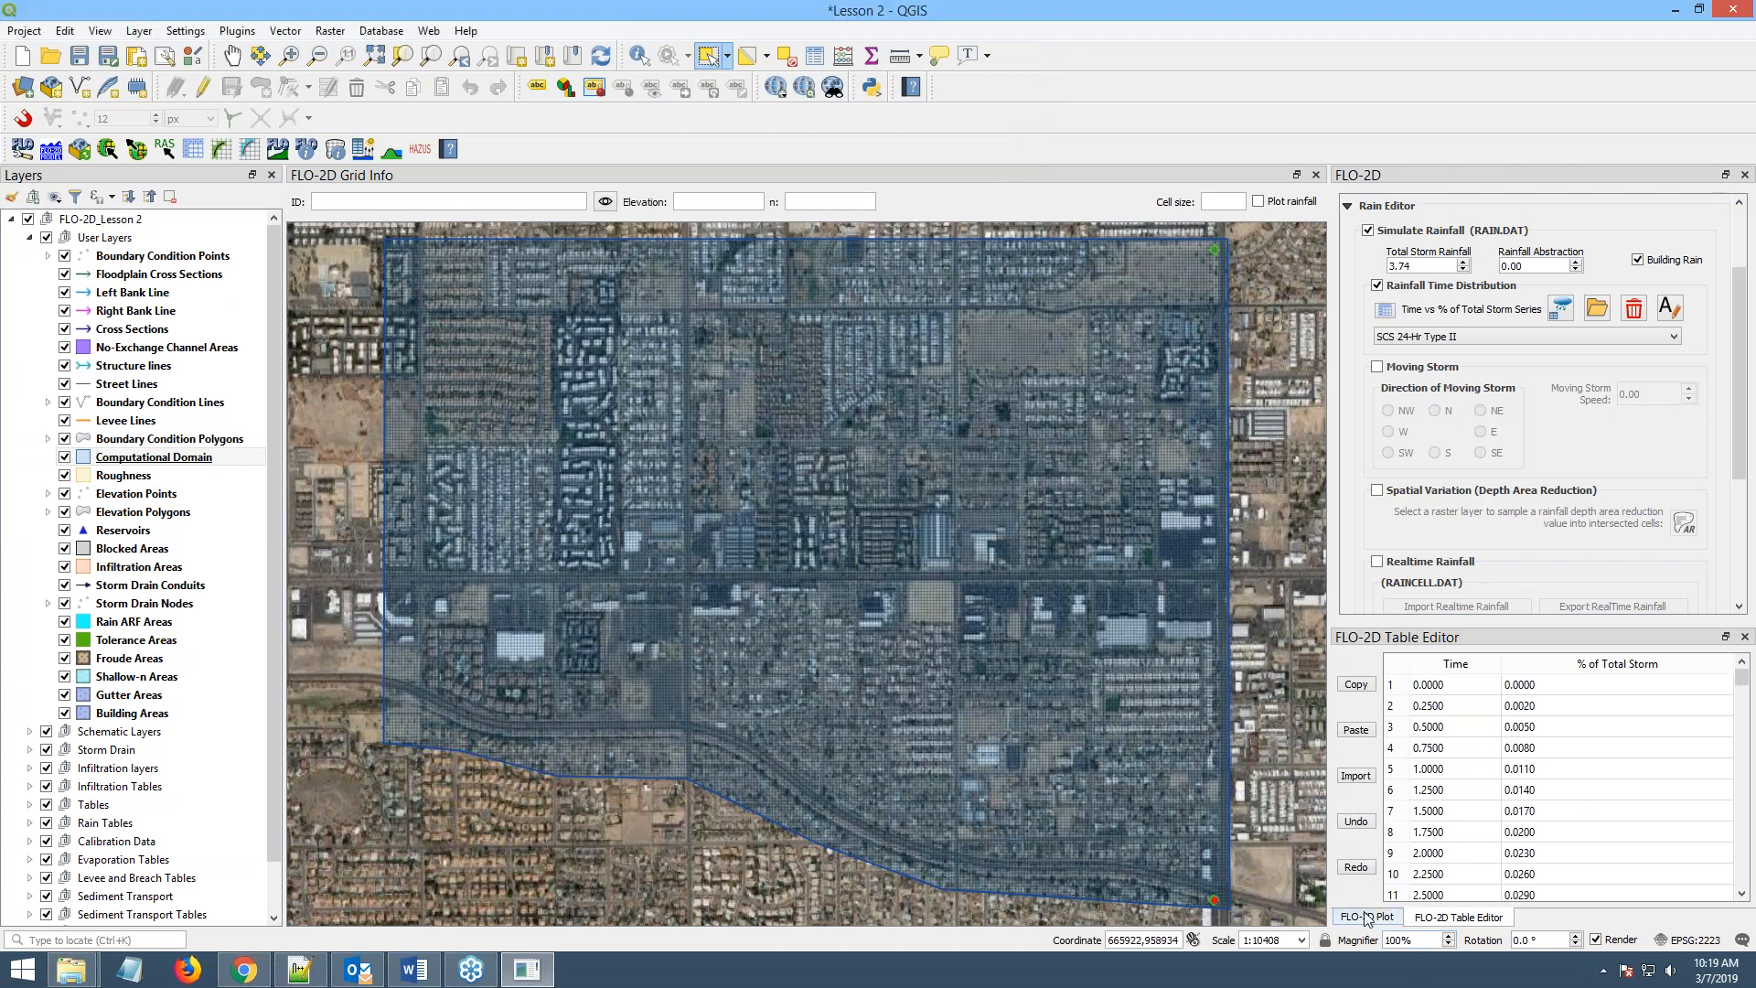
click(1370, 919)
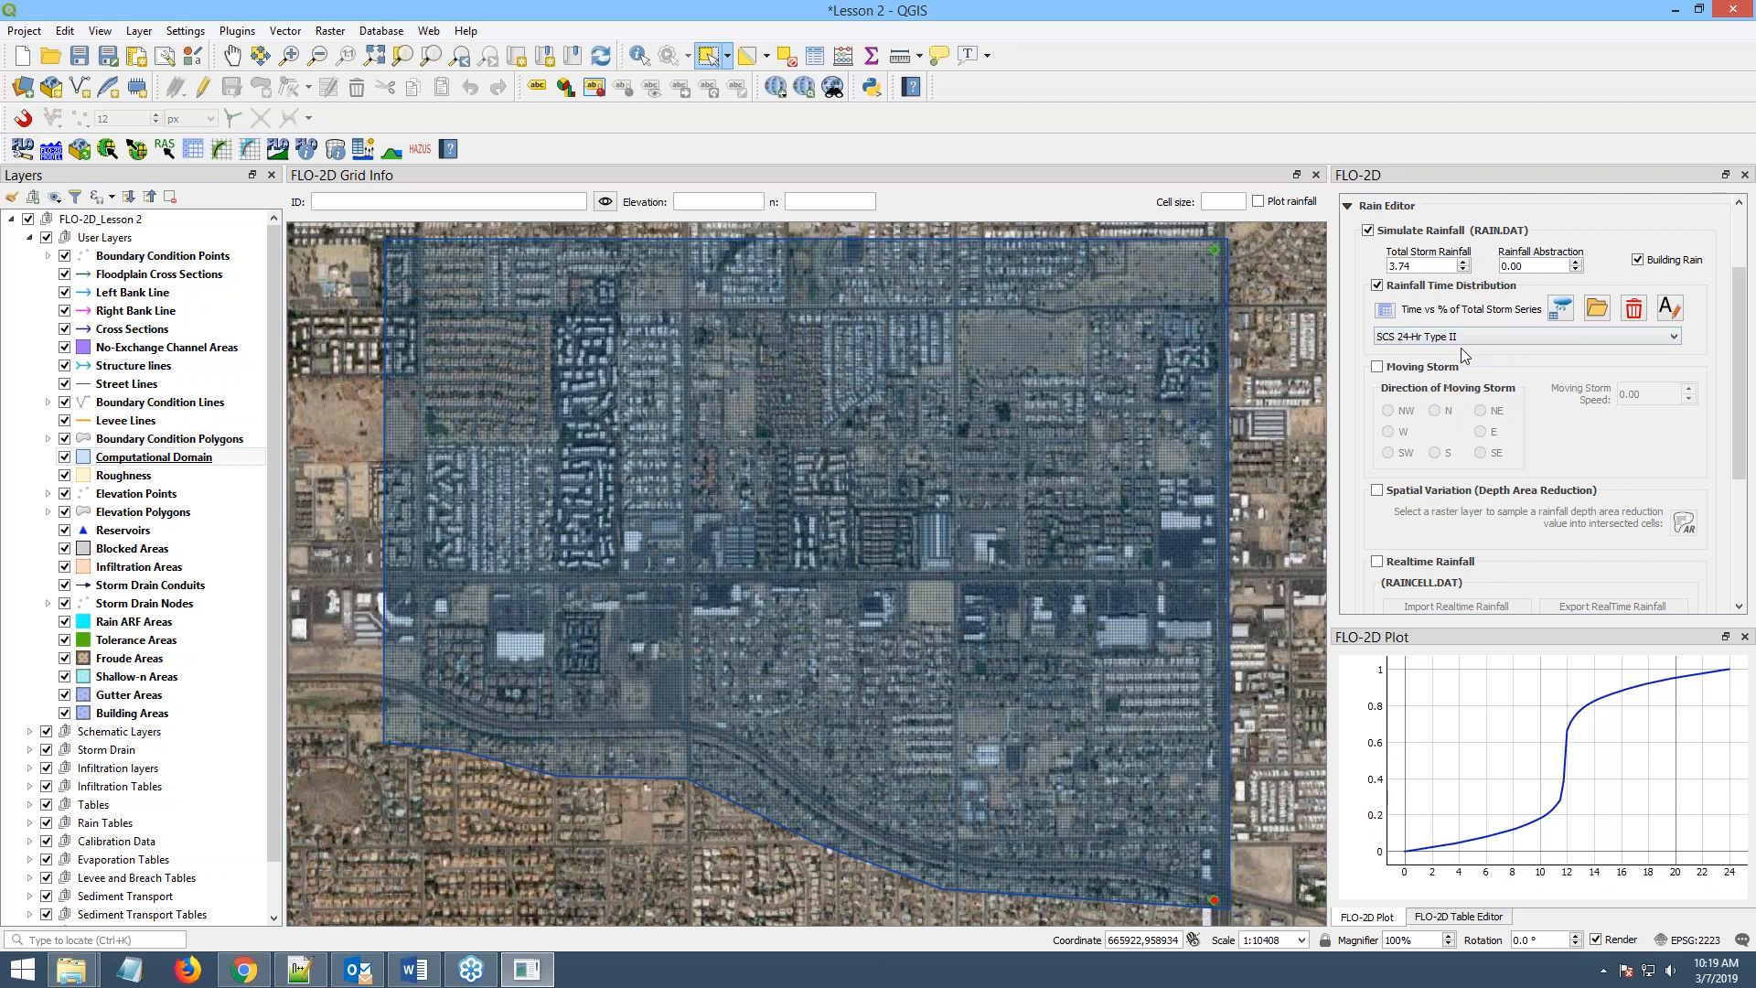
- Switch to File Explorer and add NOAA Atlas 14 24 hr 100 yr.tif from the Hydrology folder to the QGIS map
mouse_move(1433, 346)
mouse_move(1413, 498)
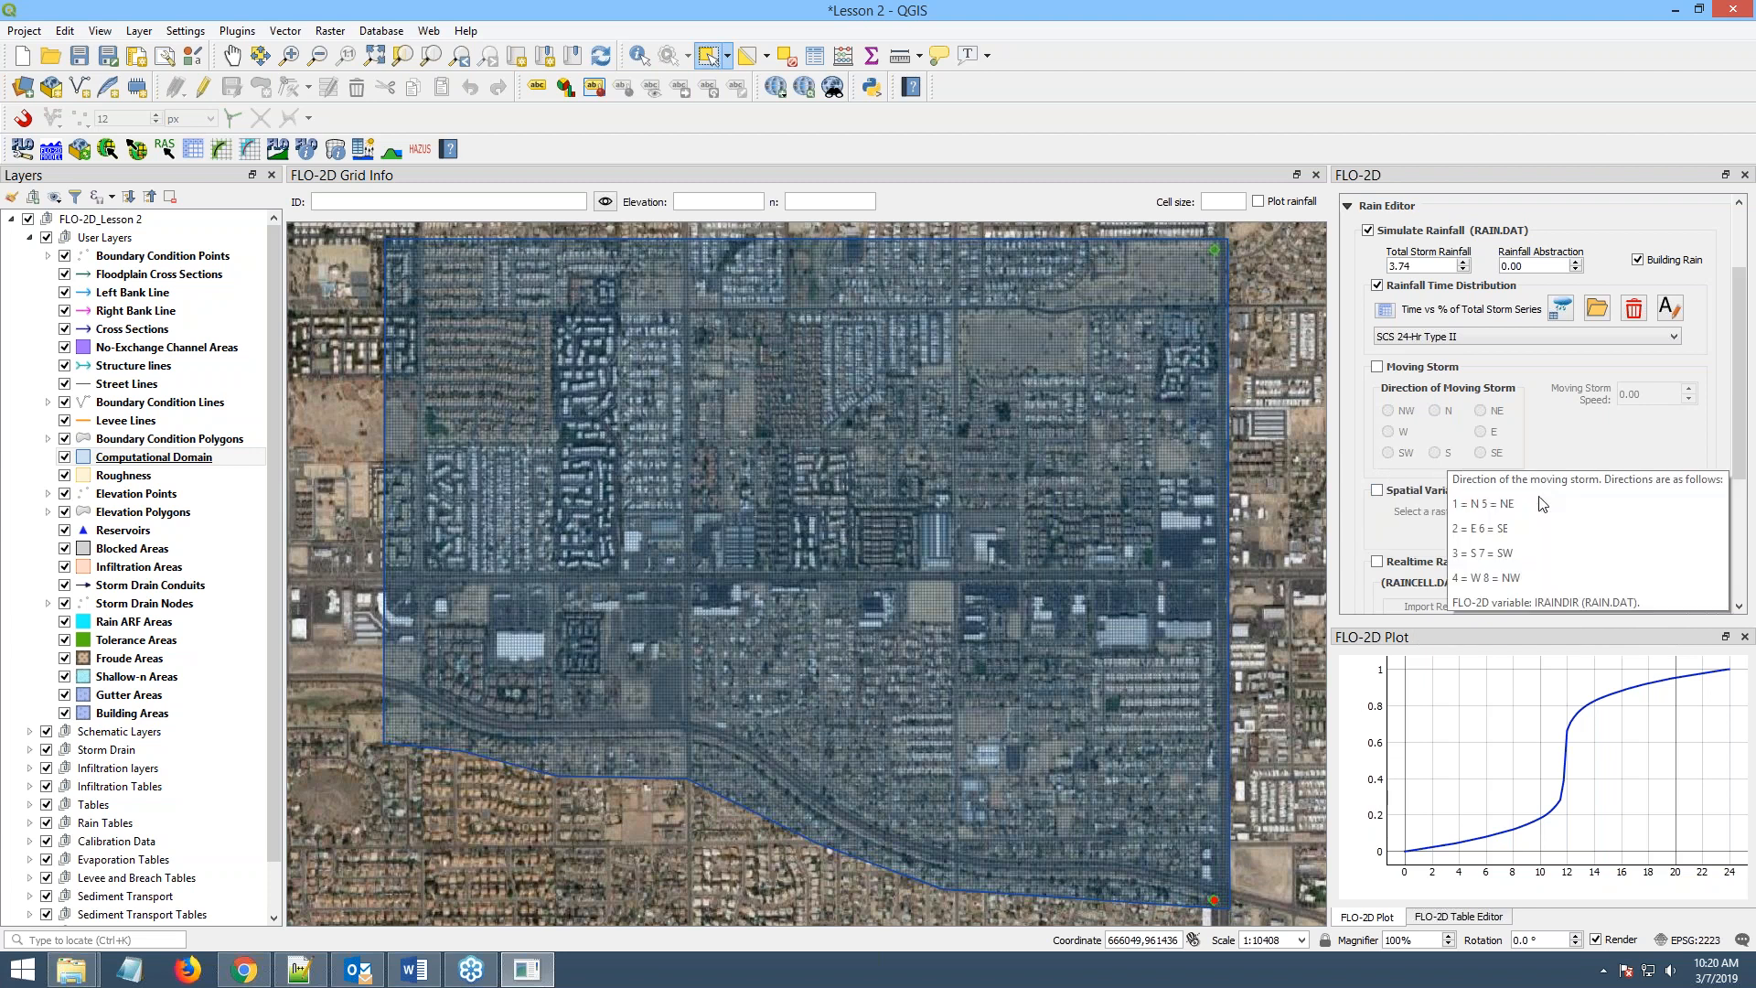
key(alt+Tab)
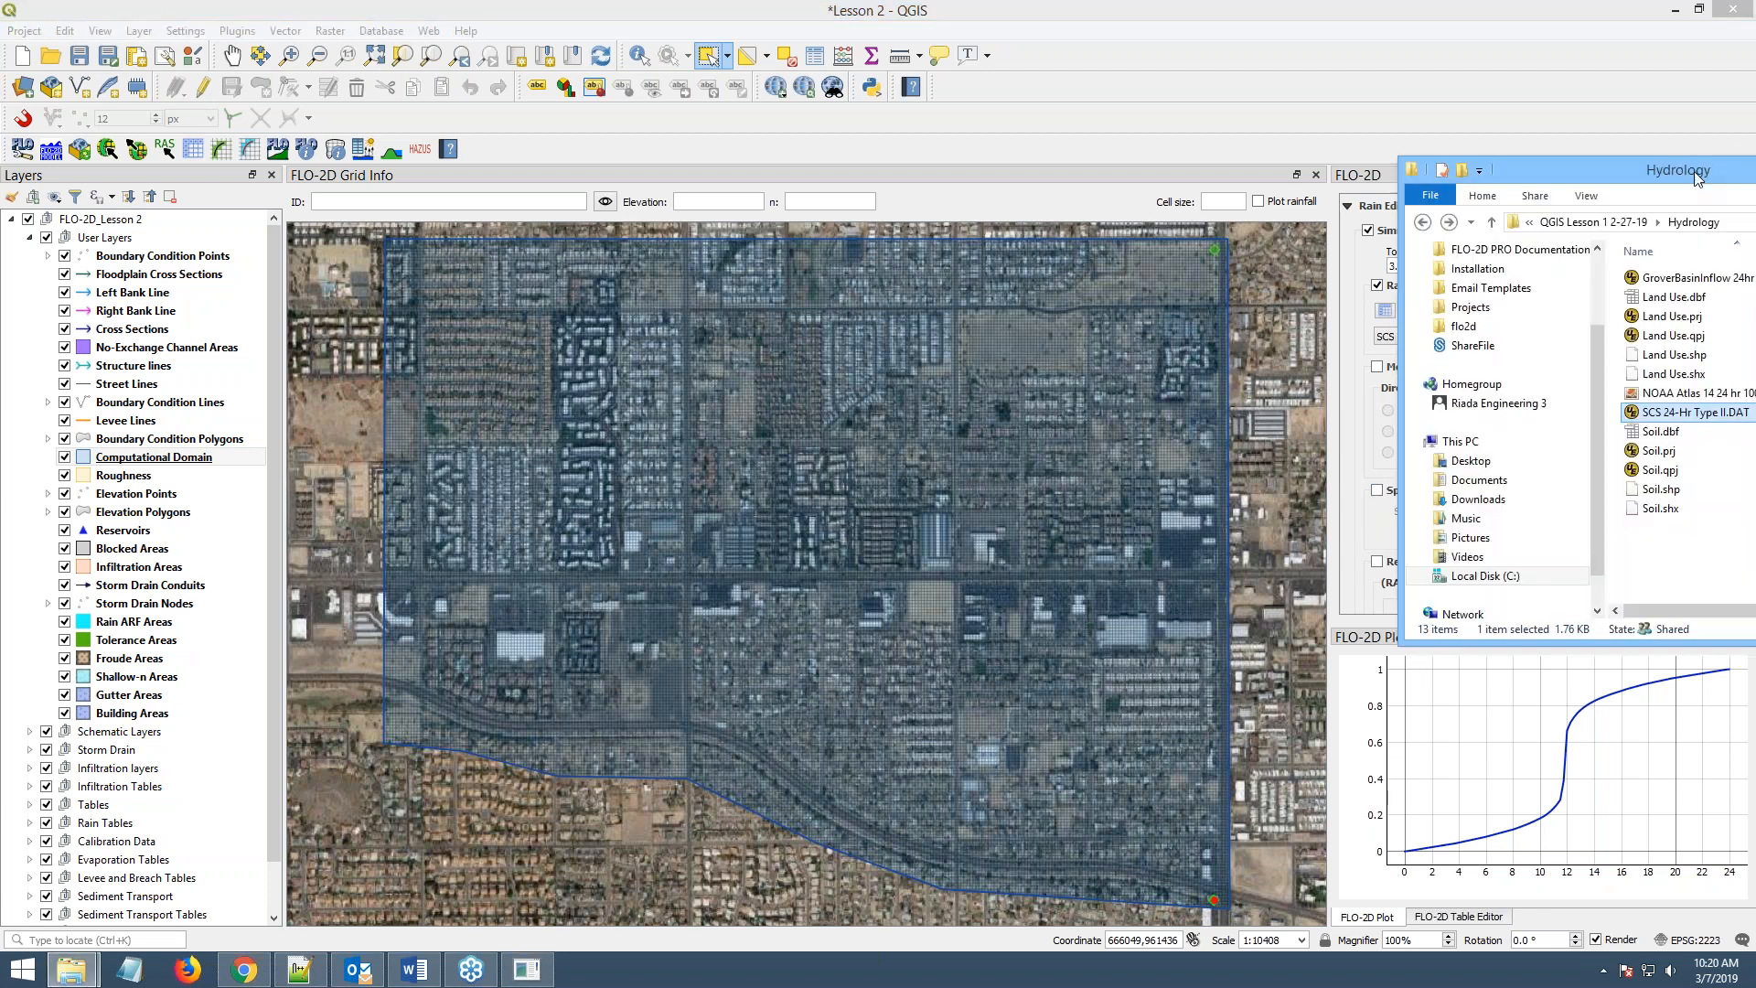
drag(1610, 171, 1292, 206)
click(1343, 430)
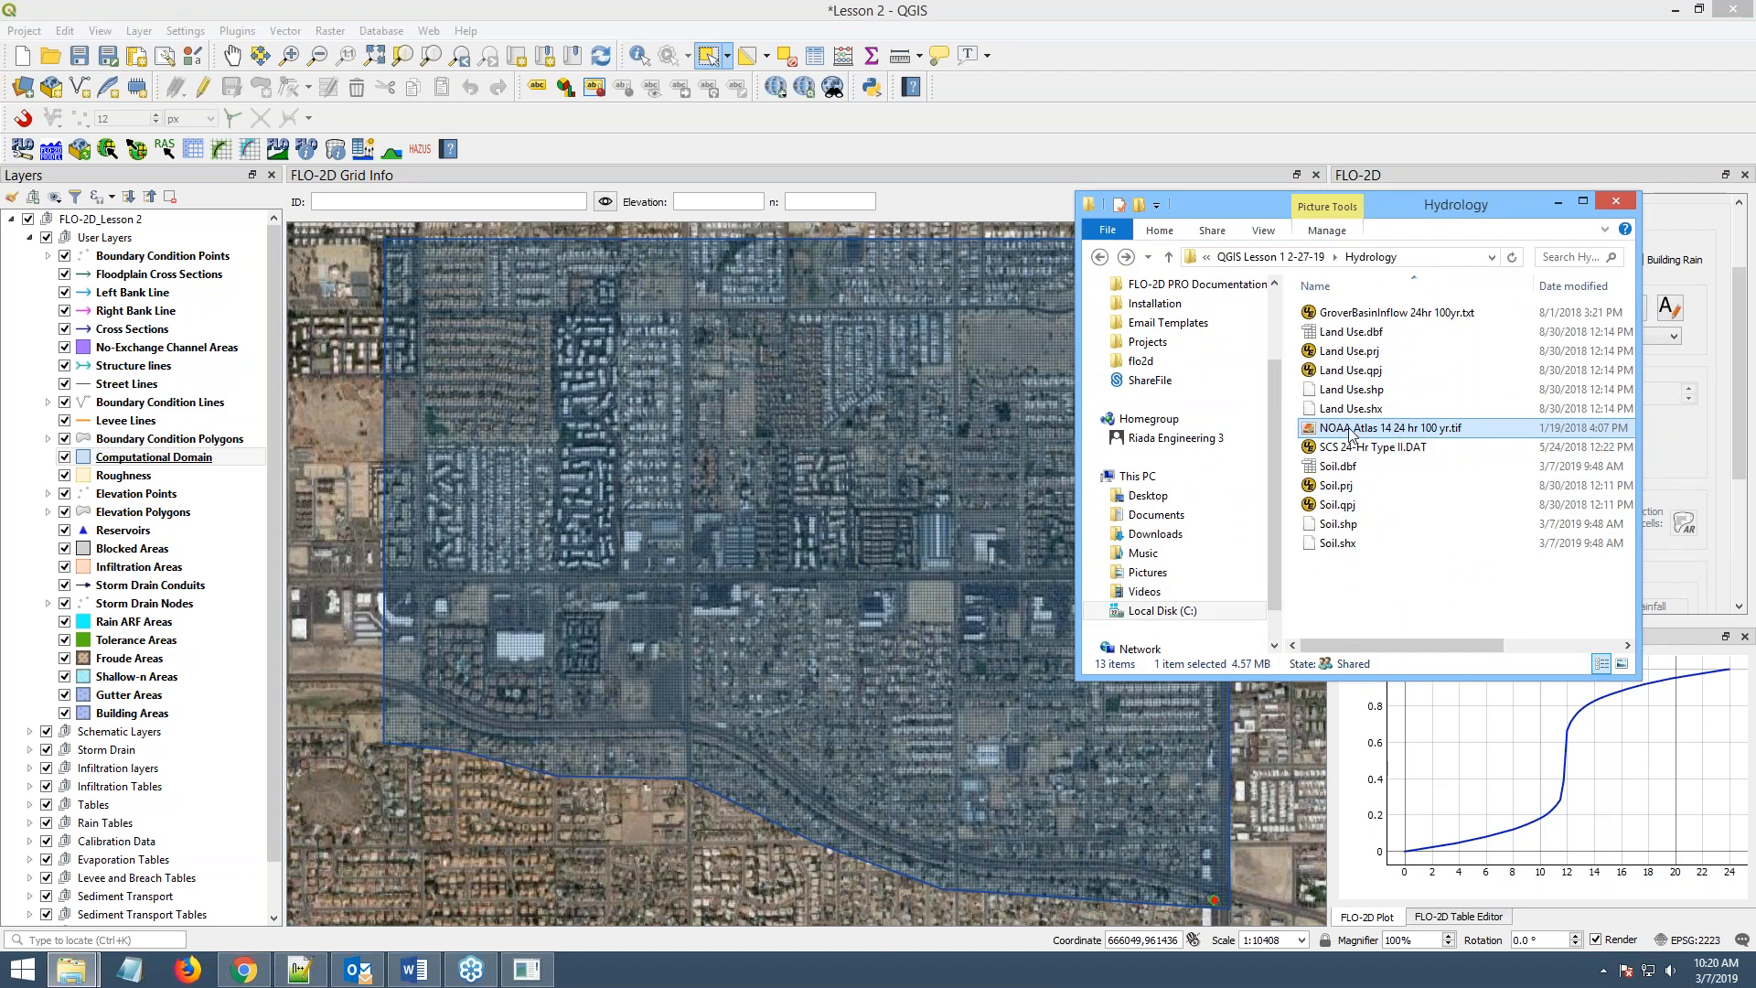
drag(1350, 430, 784, 547)
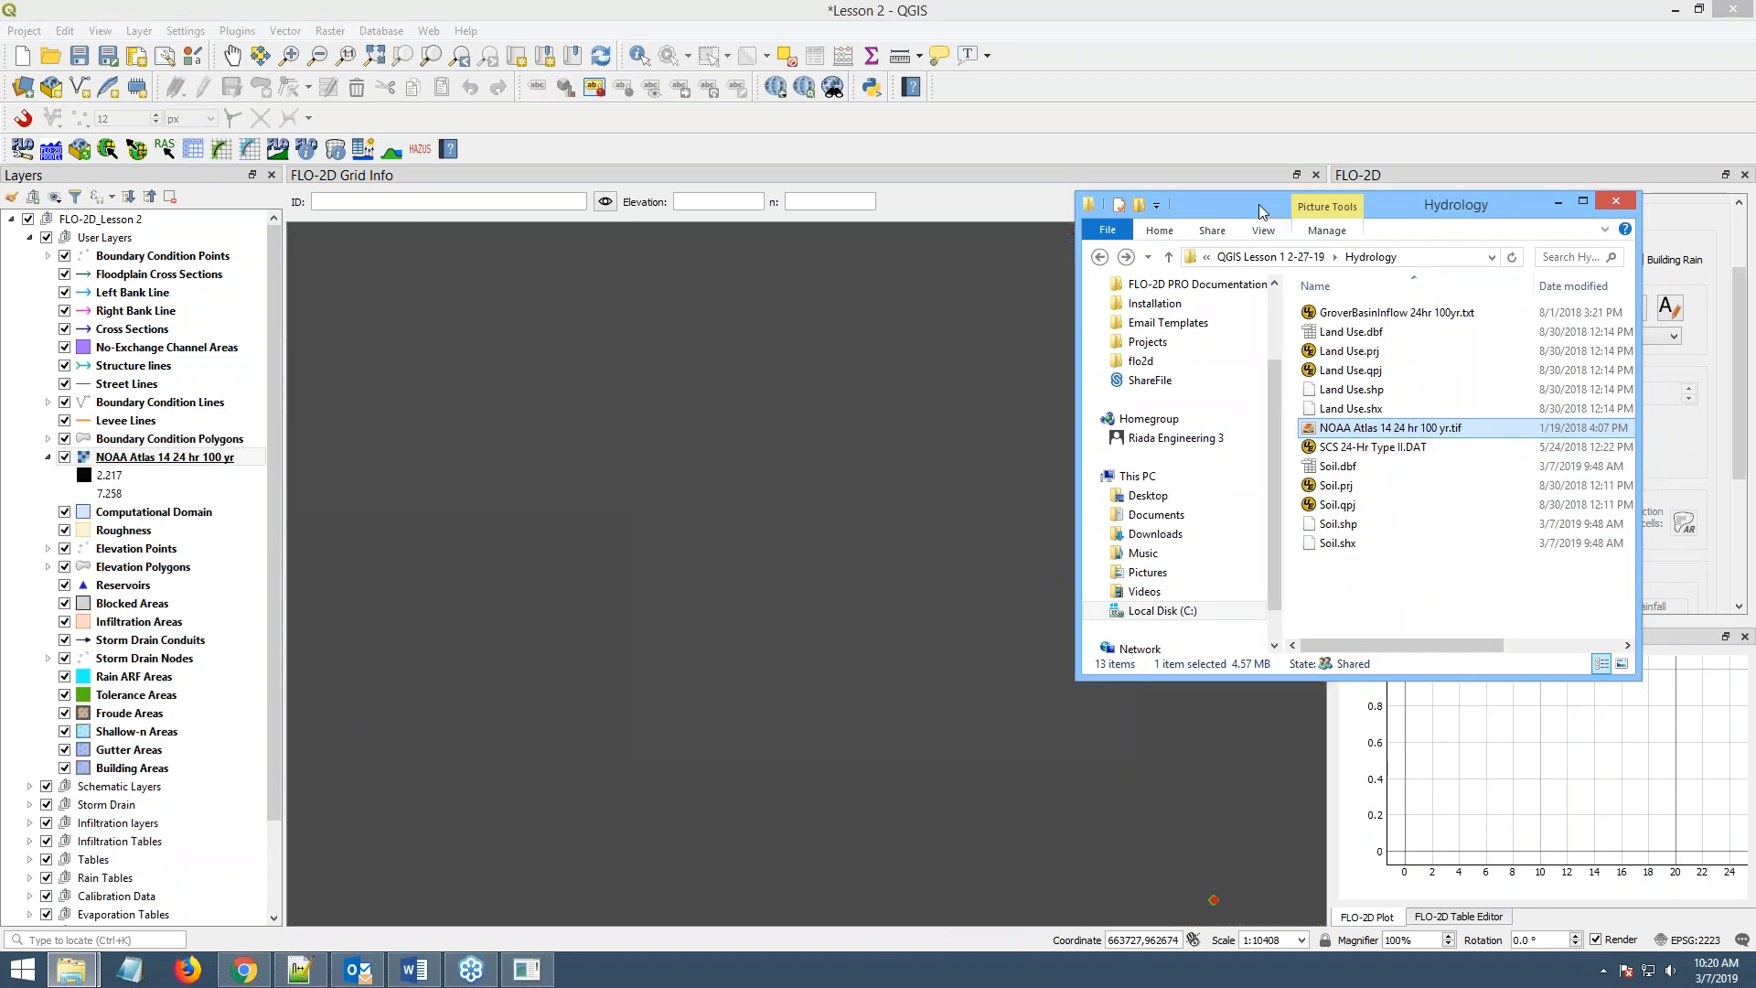
drag(1249, 204, 1755, 207)
- Move the NOAA Atlas 14 24 hr 100 yr layer below the FLO-2D layer groups, just above Google Satellite
drag(124, 457, 36, 520)
drag(121, 861, 45, 914)
click(101, 861)
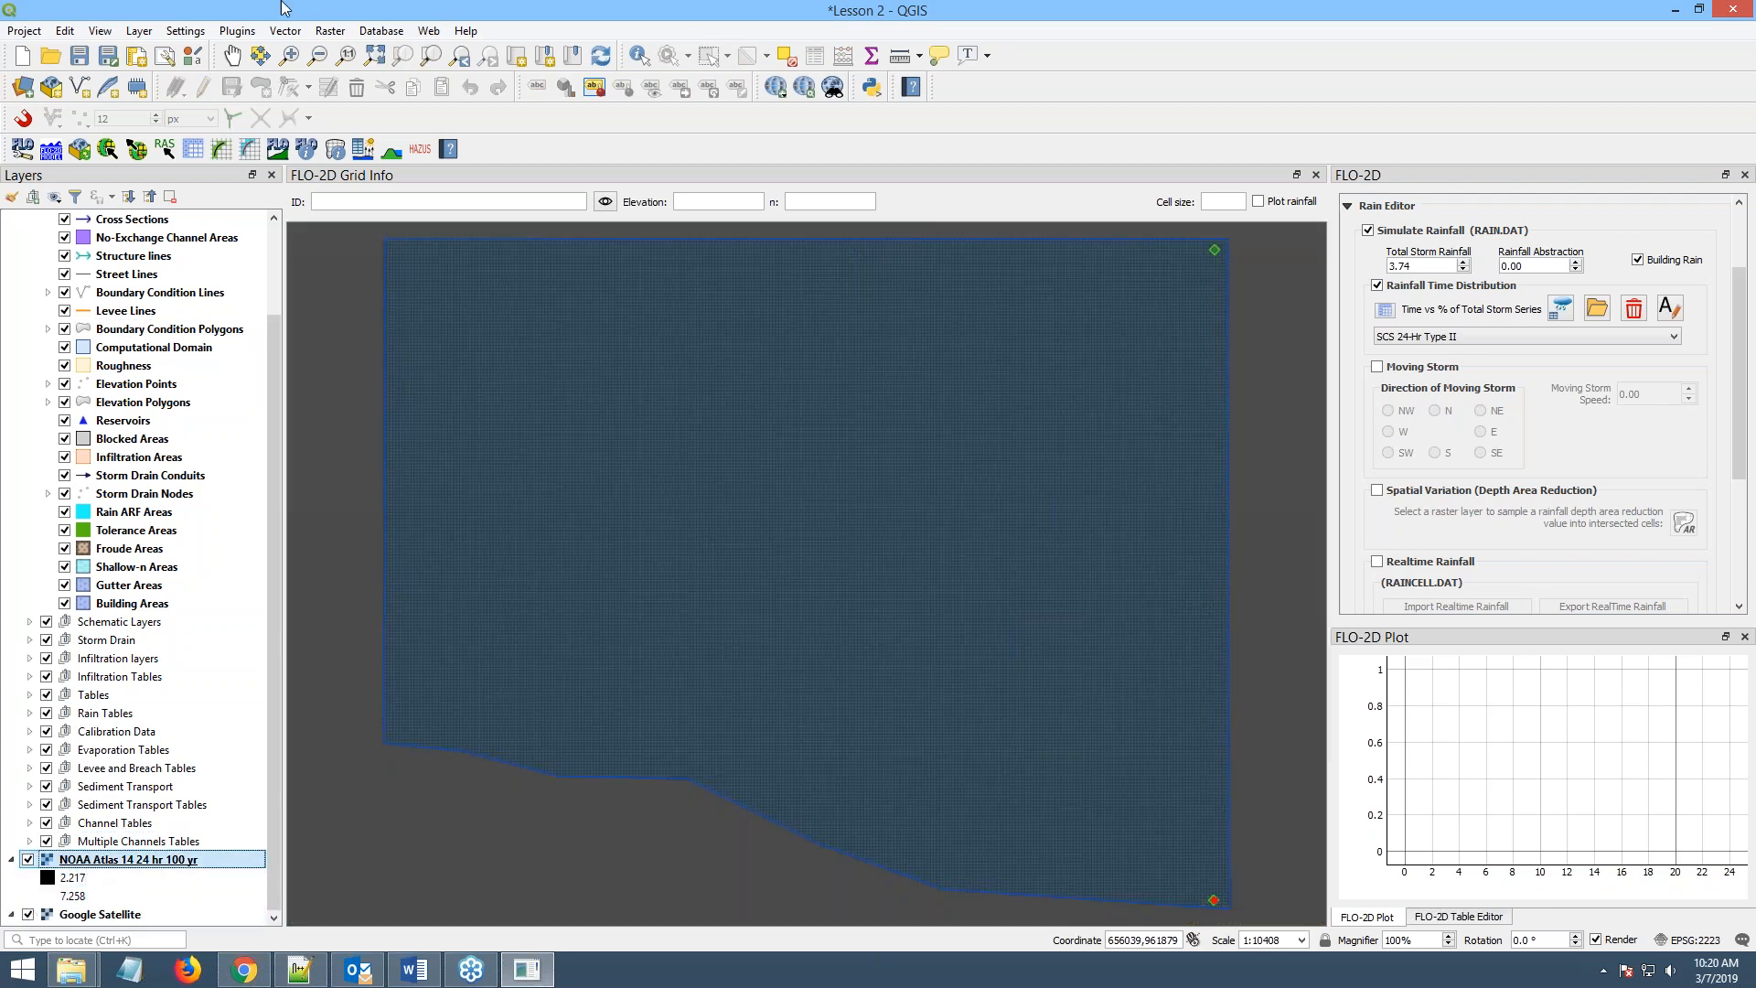
- Examine the NOAA raster's full extent with Google Satellite hidden and return to the extent of the Computational Domain
click(431, 56)
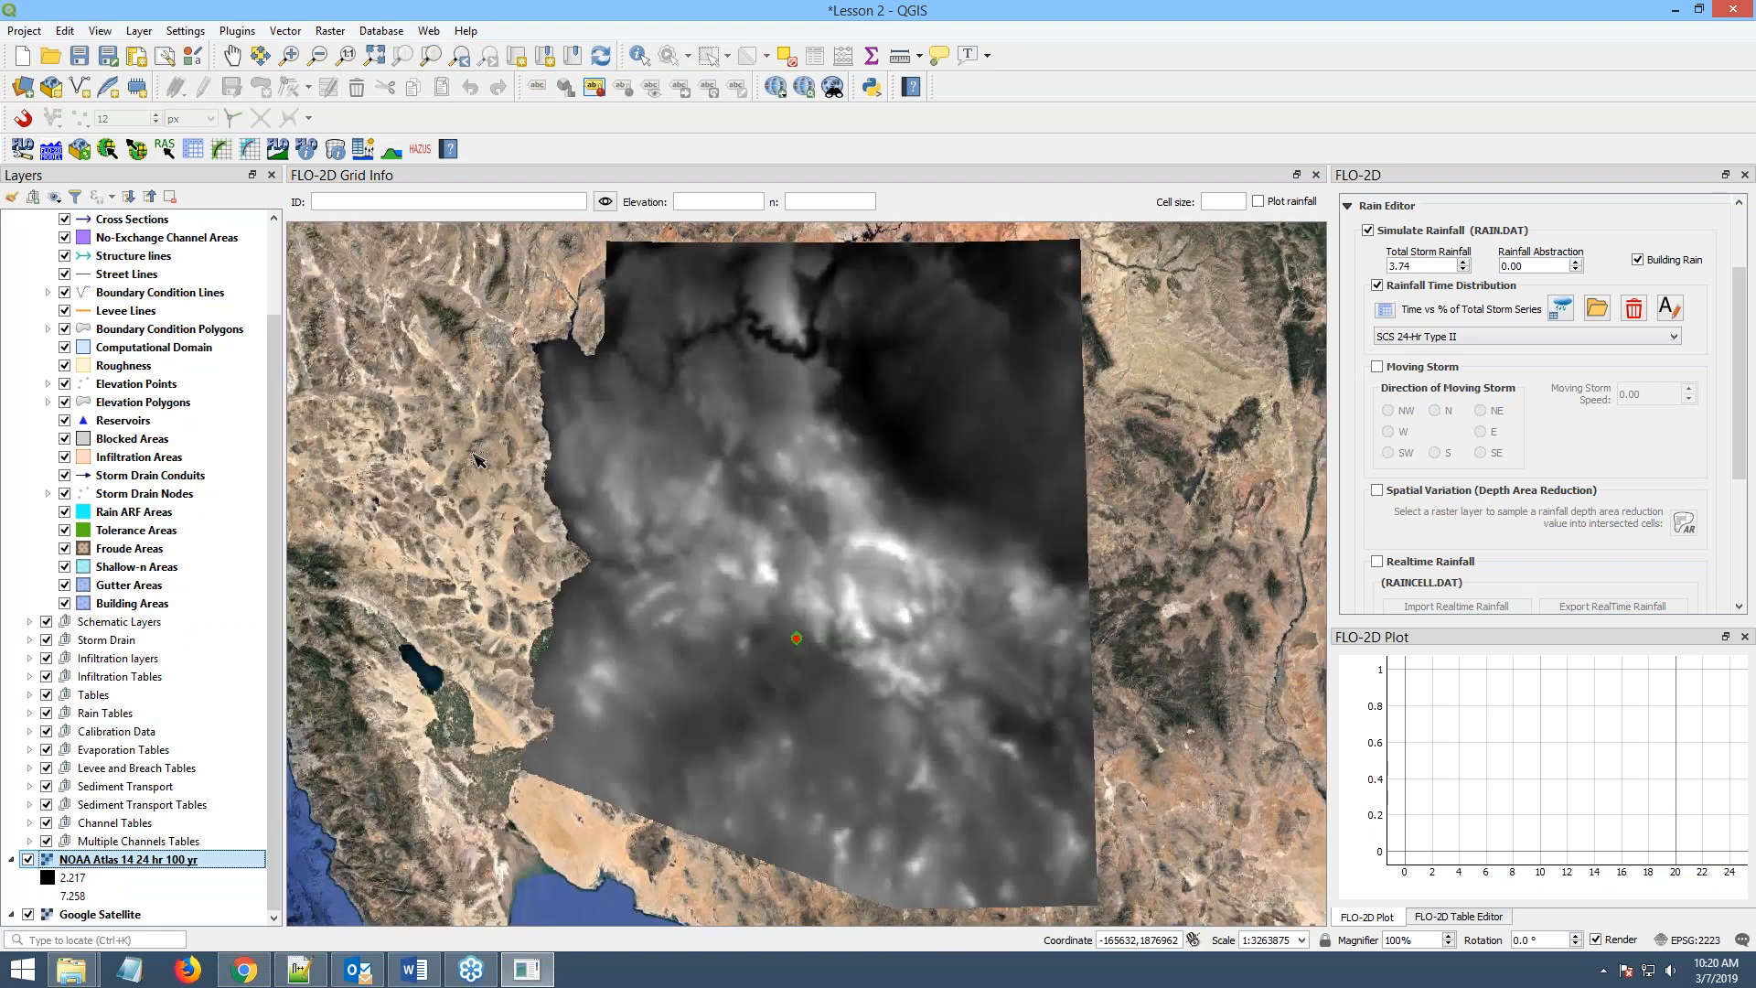
click(28, 914)
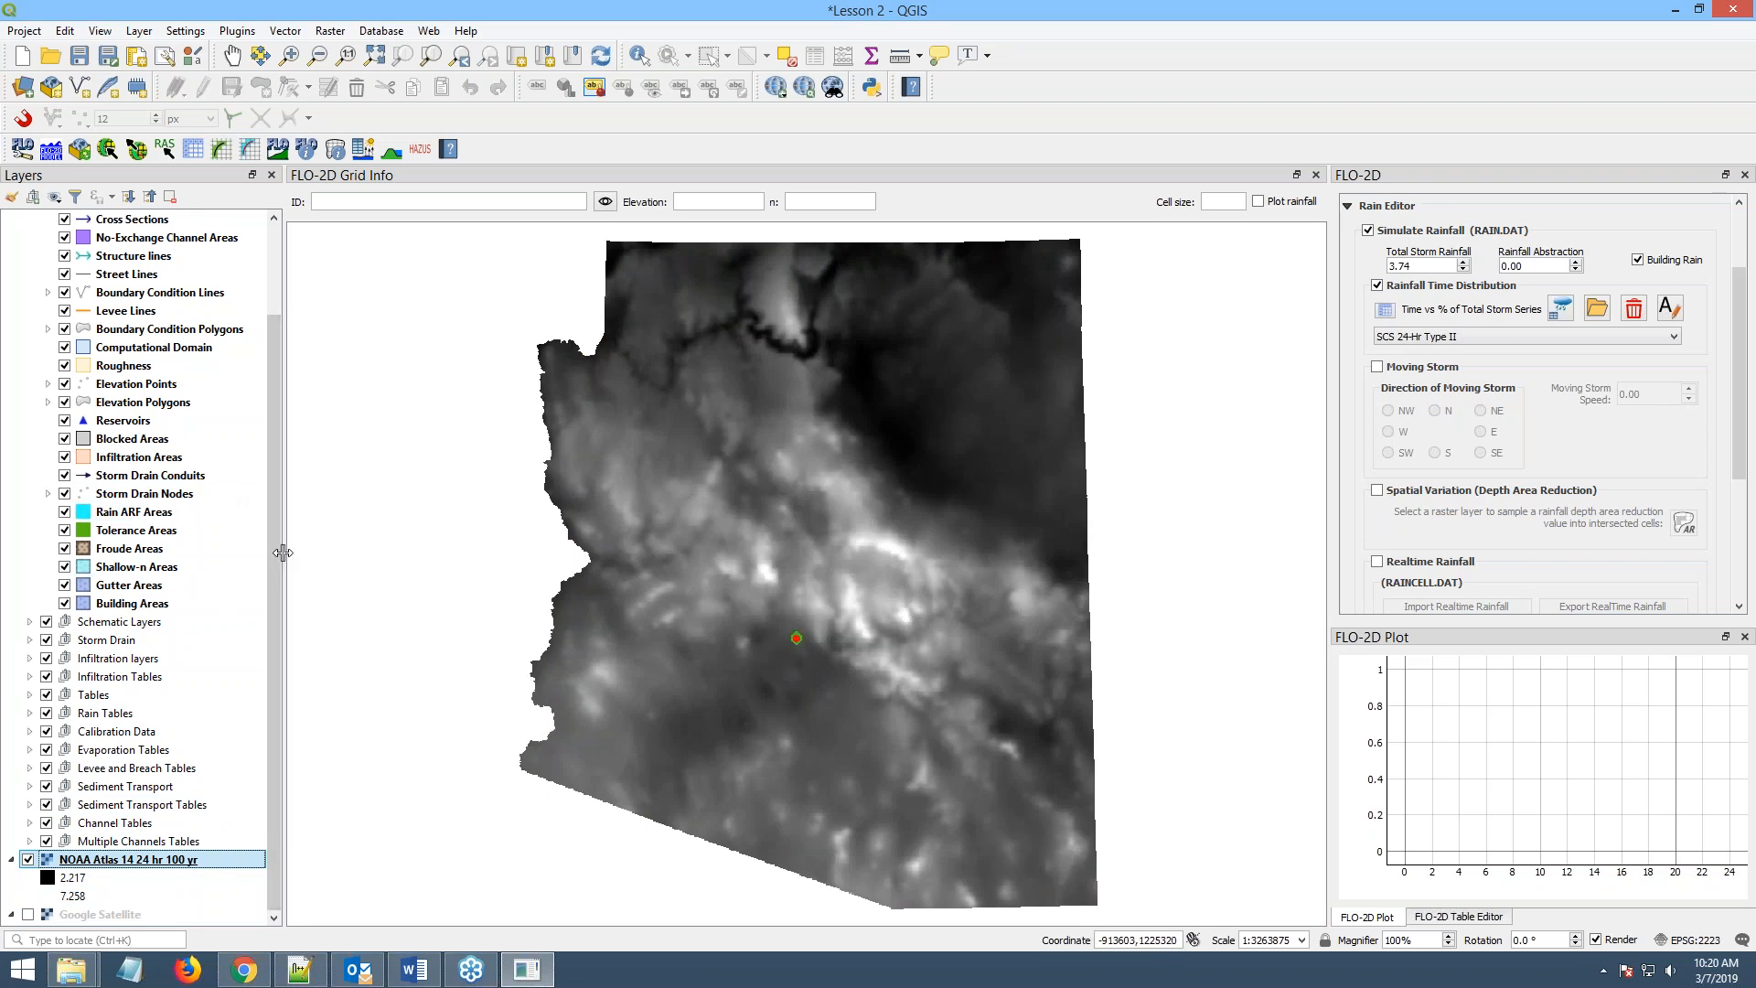
scroll(273, 541, up, 2)
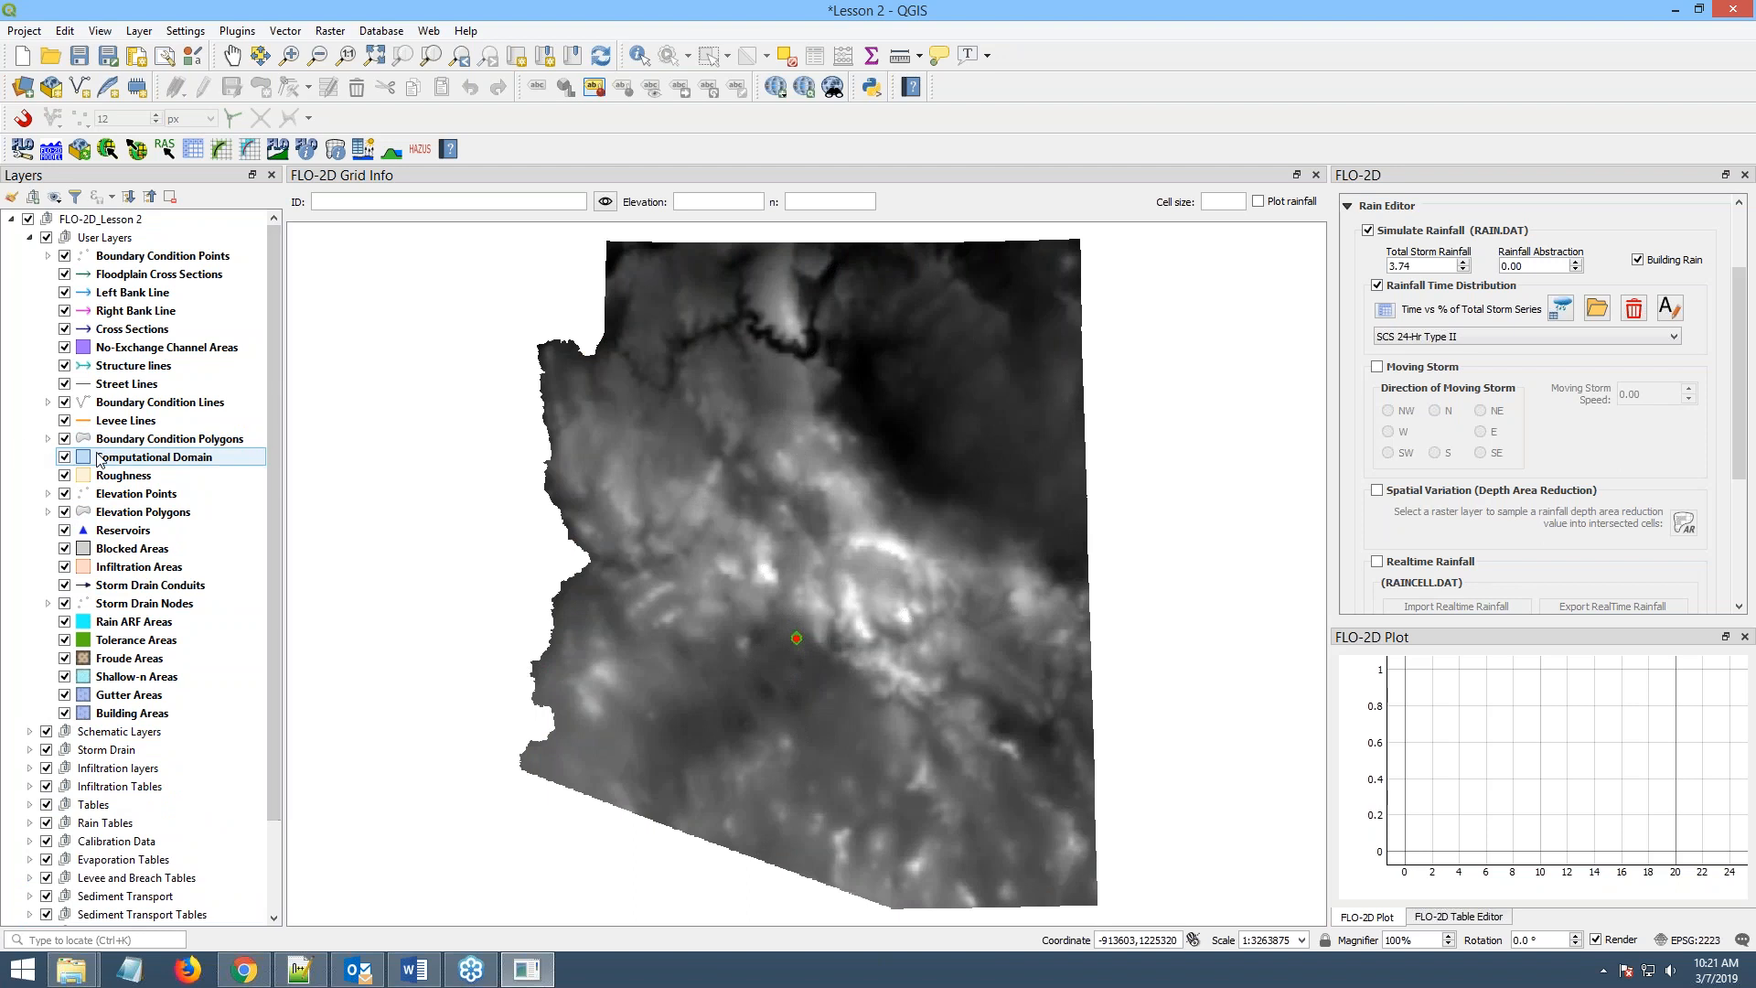
click(155, 458)
click(432, 56)
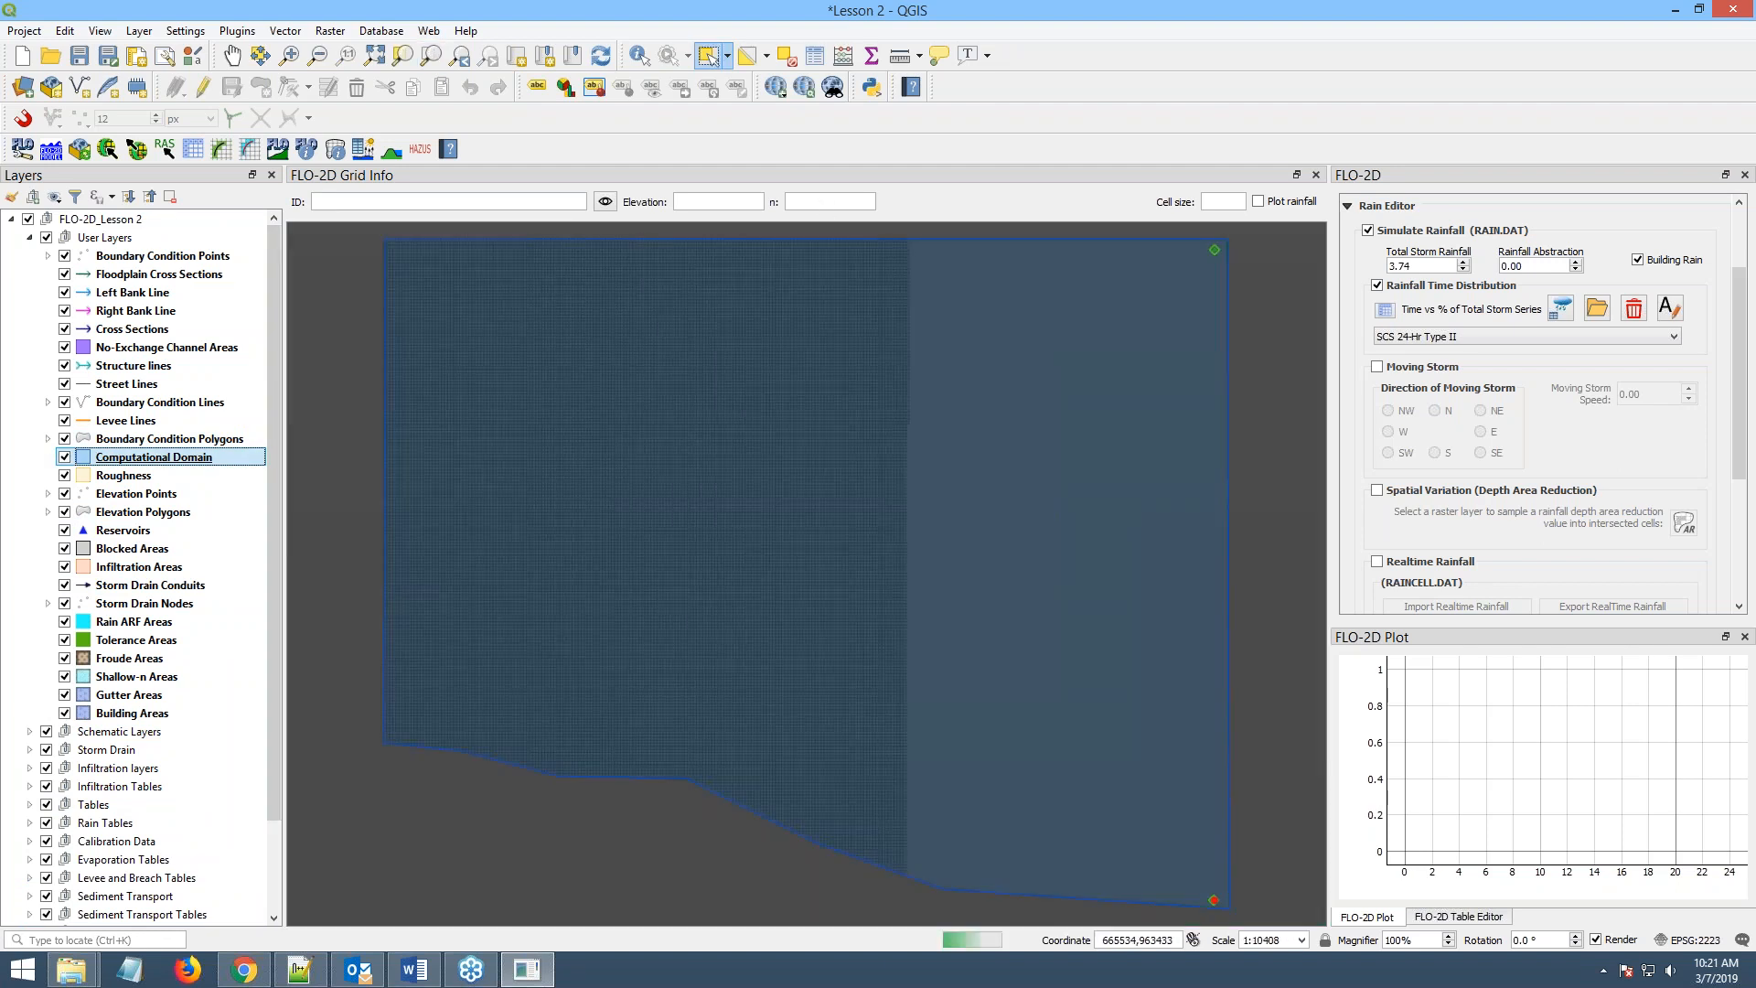
- Enable Spatial Variation and sample rainfall from the NOAA Atlas 14 24 hr 100 yr raster with NODATA value -9999 and Multithread
click(1377, 491)
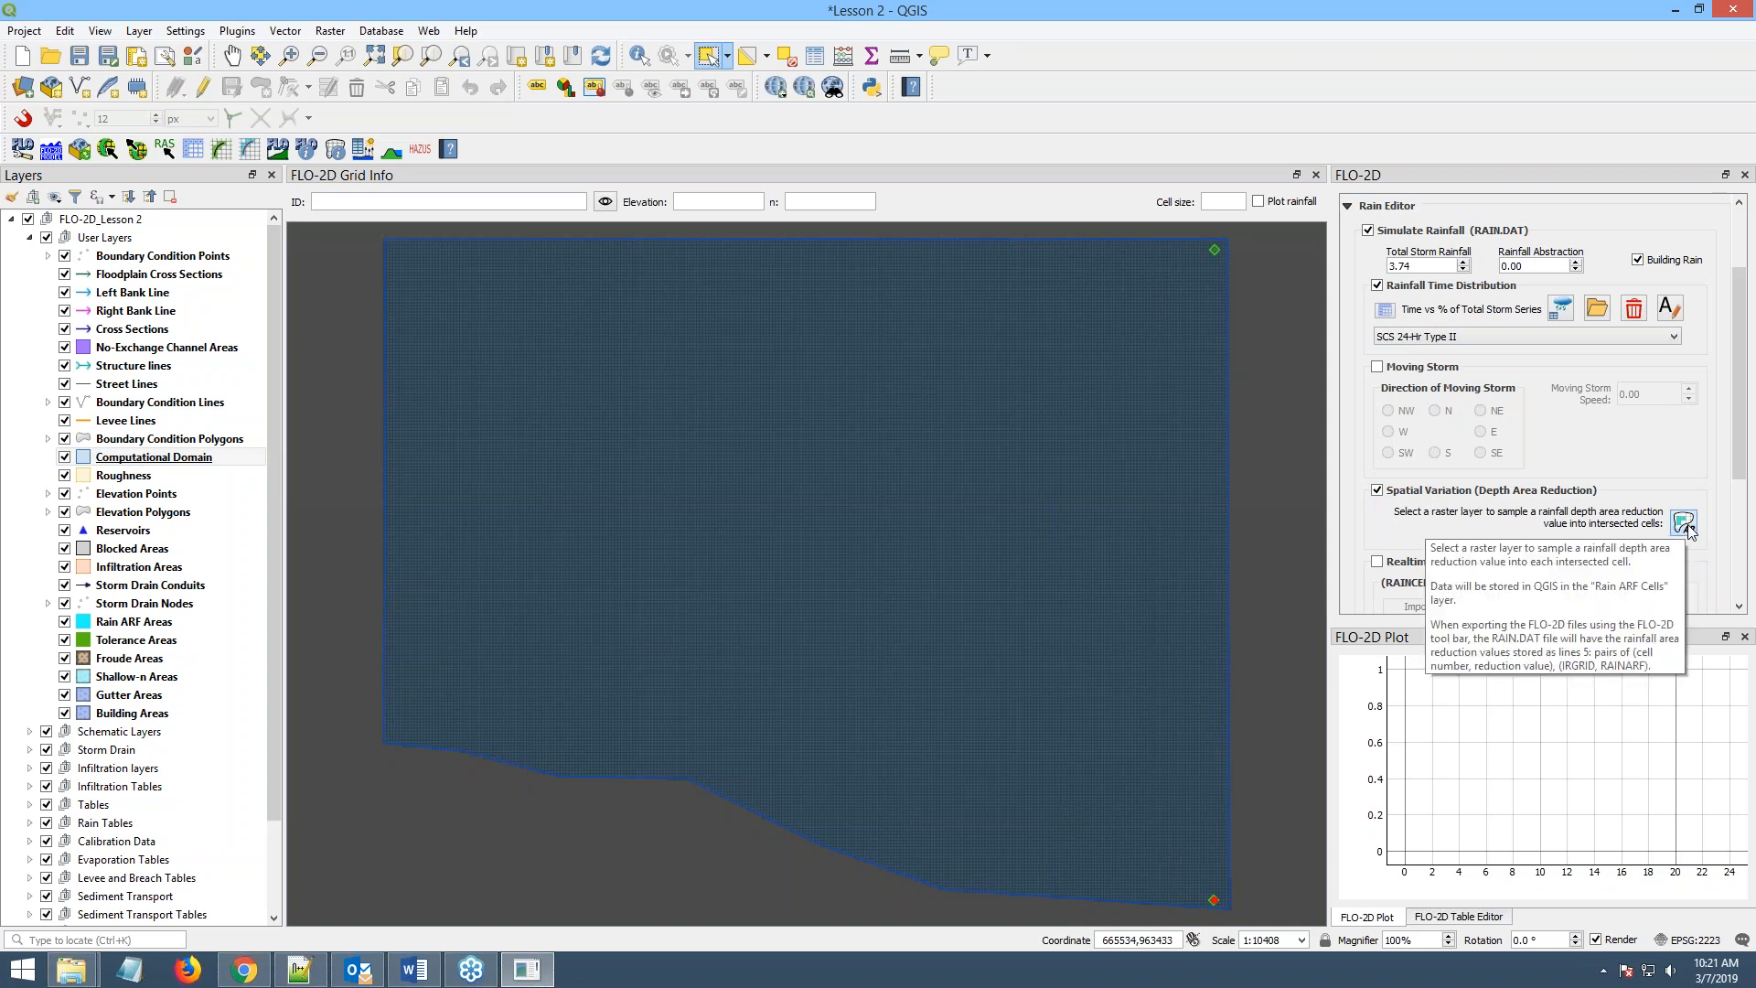
click(1684, 524)
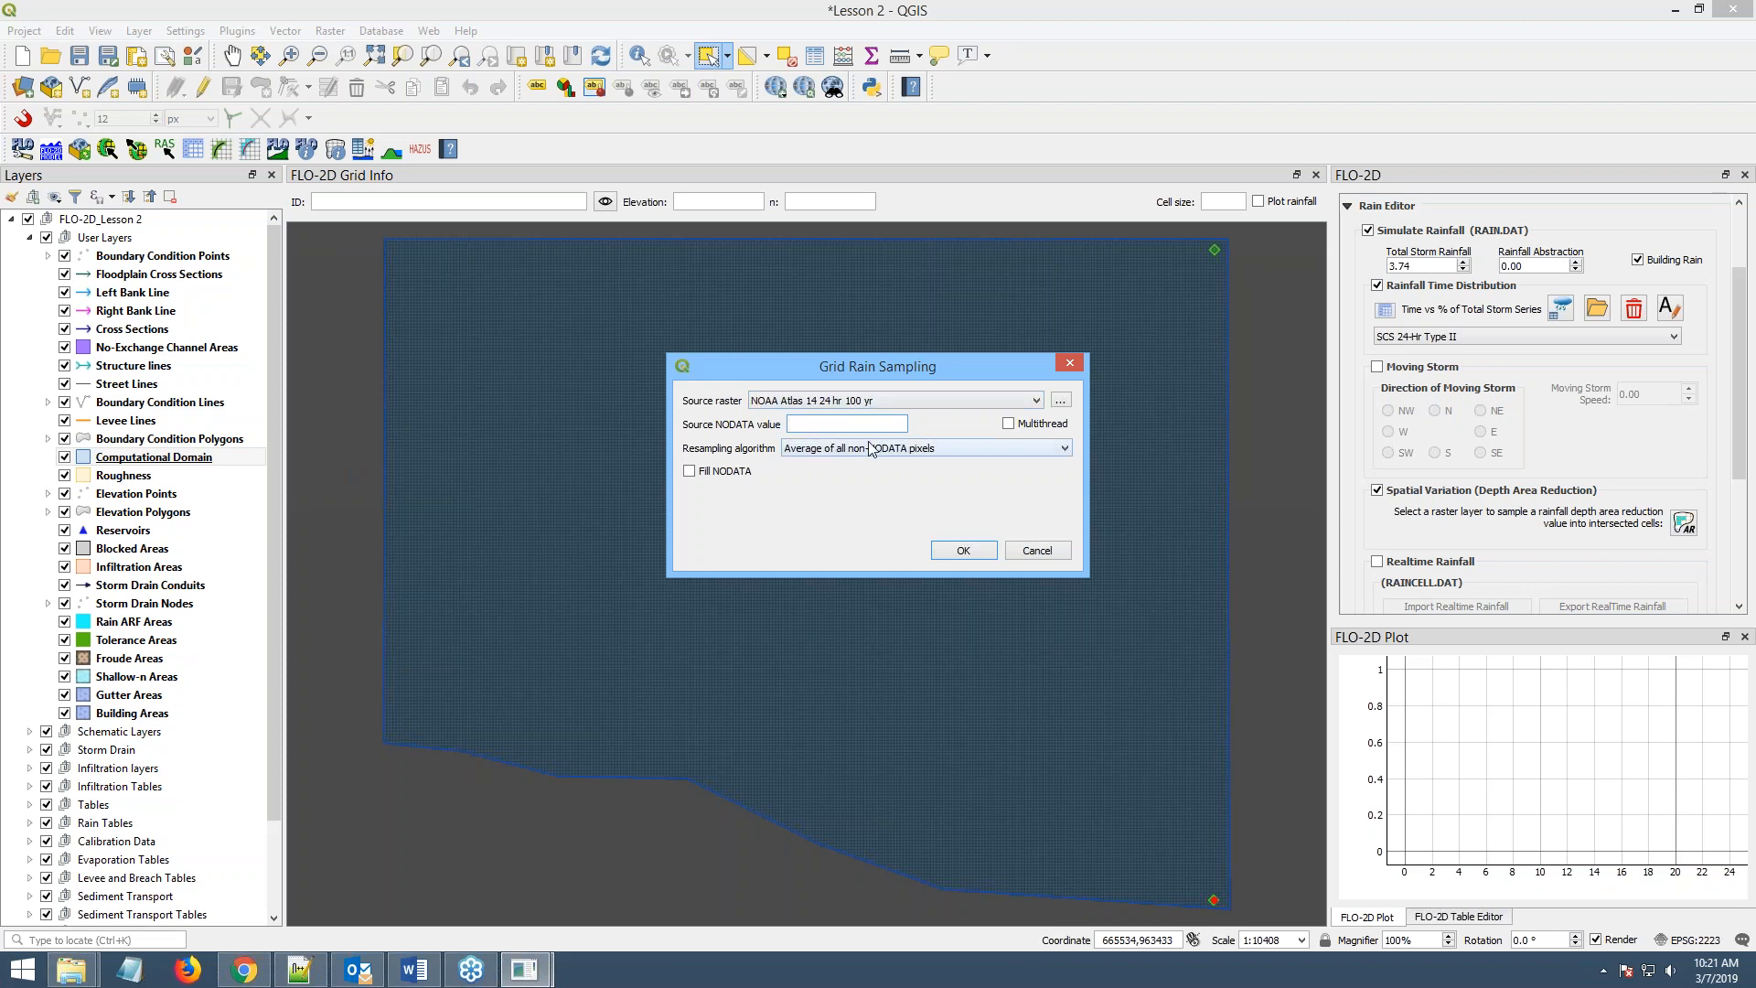
text(-9999)
click(1007, 423)
click(959, 550)
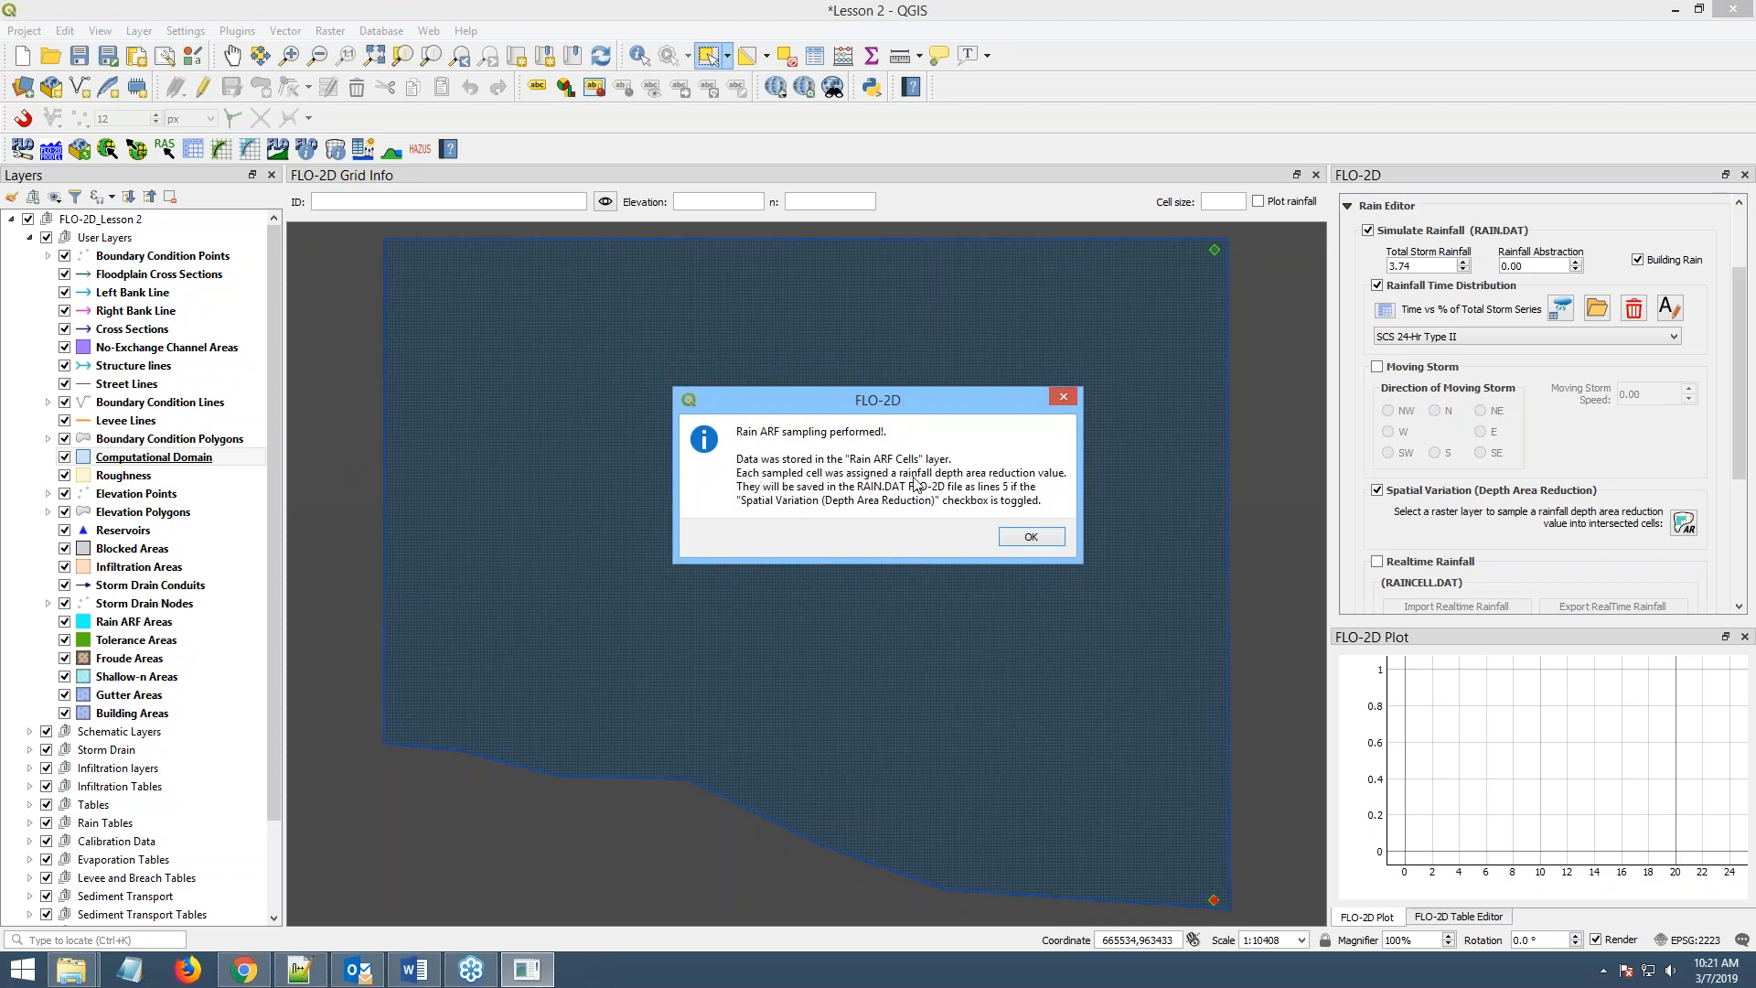
click(1028, 539)
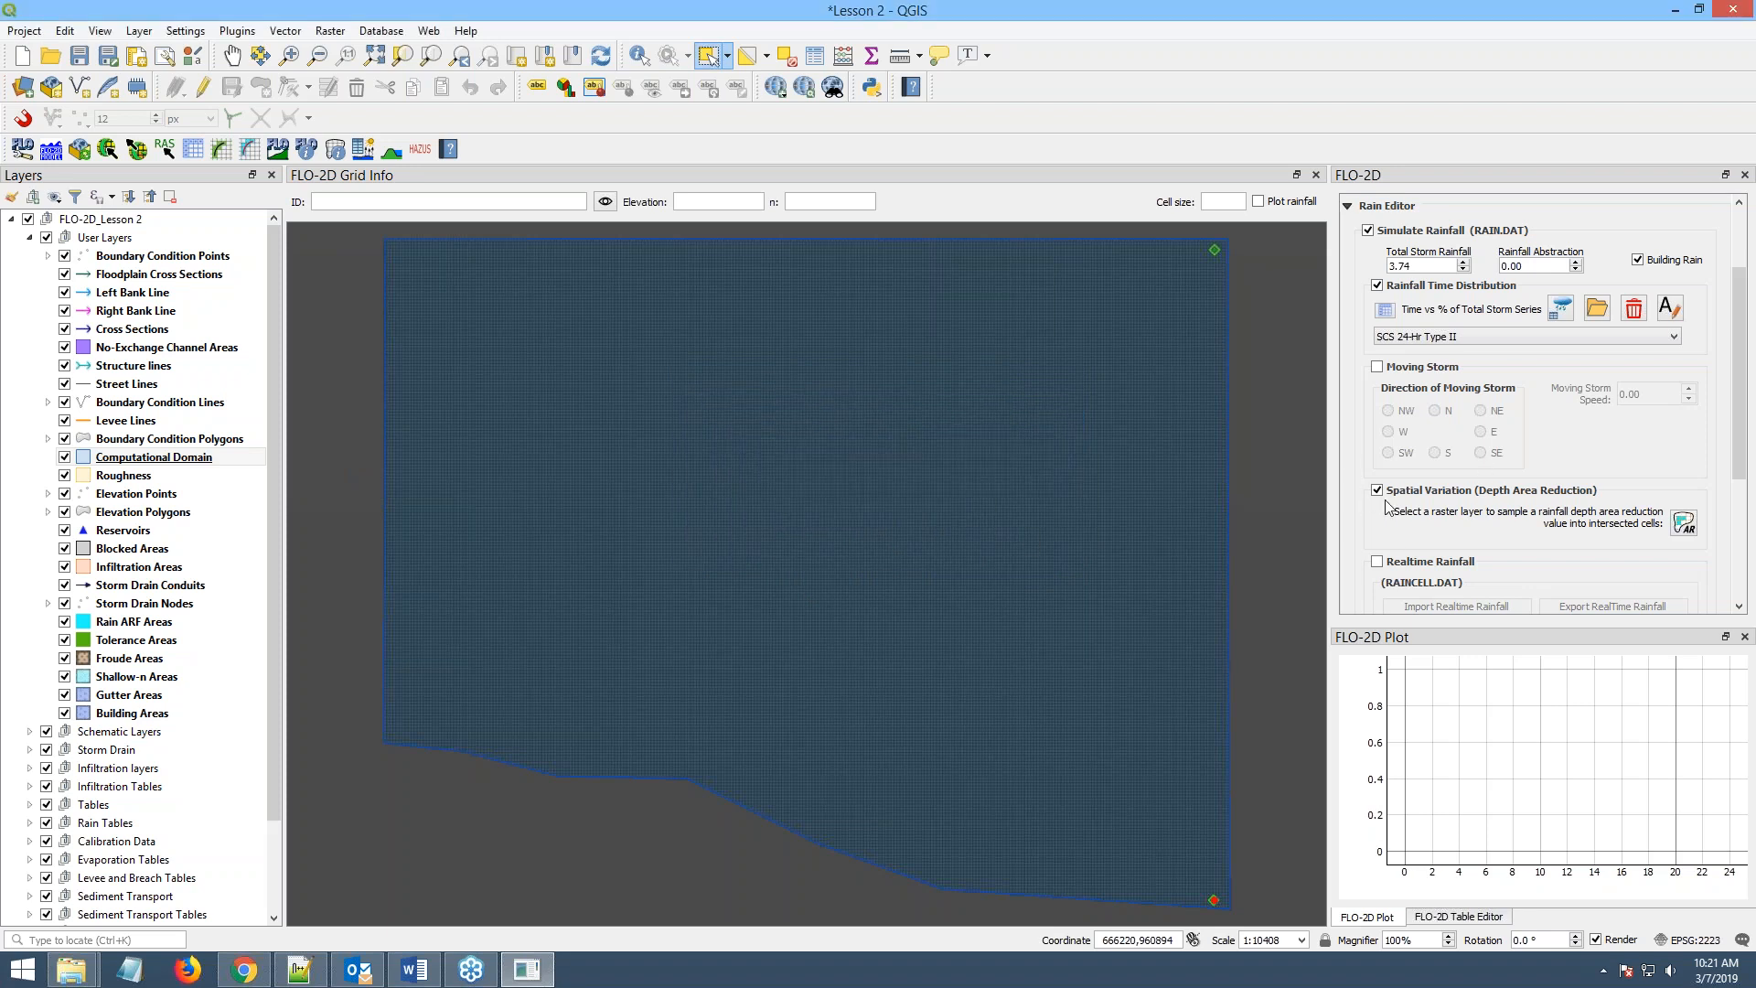
- Add the interpolated raster NOAA Atlas 14 24 hr 100 yr_interp.tif from the Hydrology folder to the map
mouse_move(1386, 506)
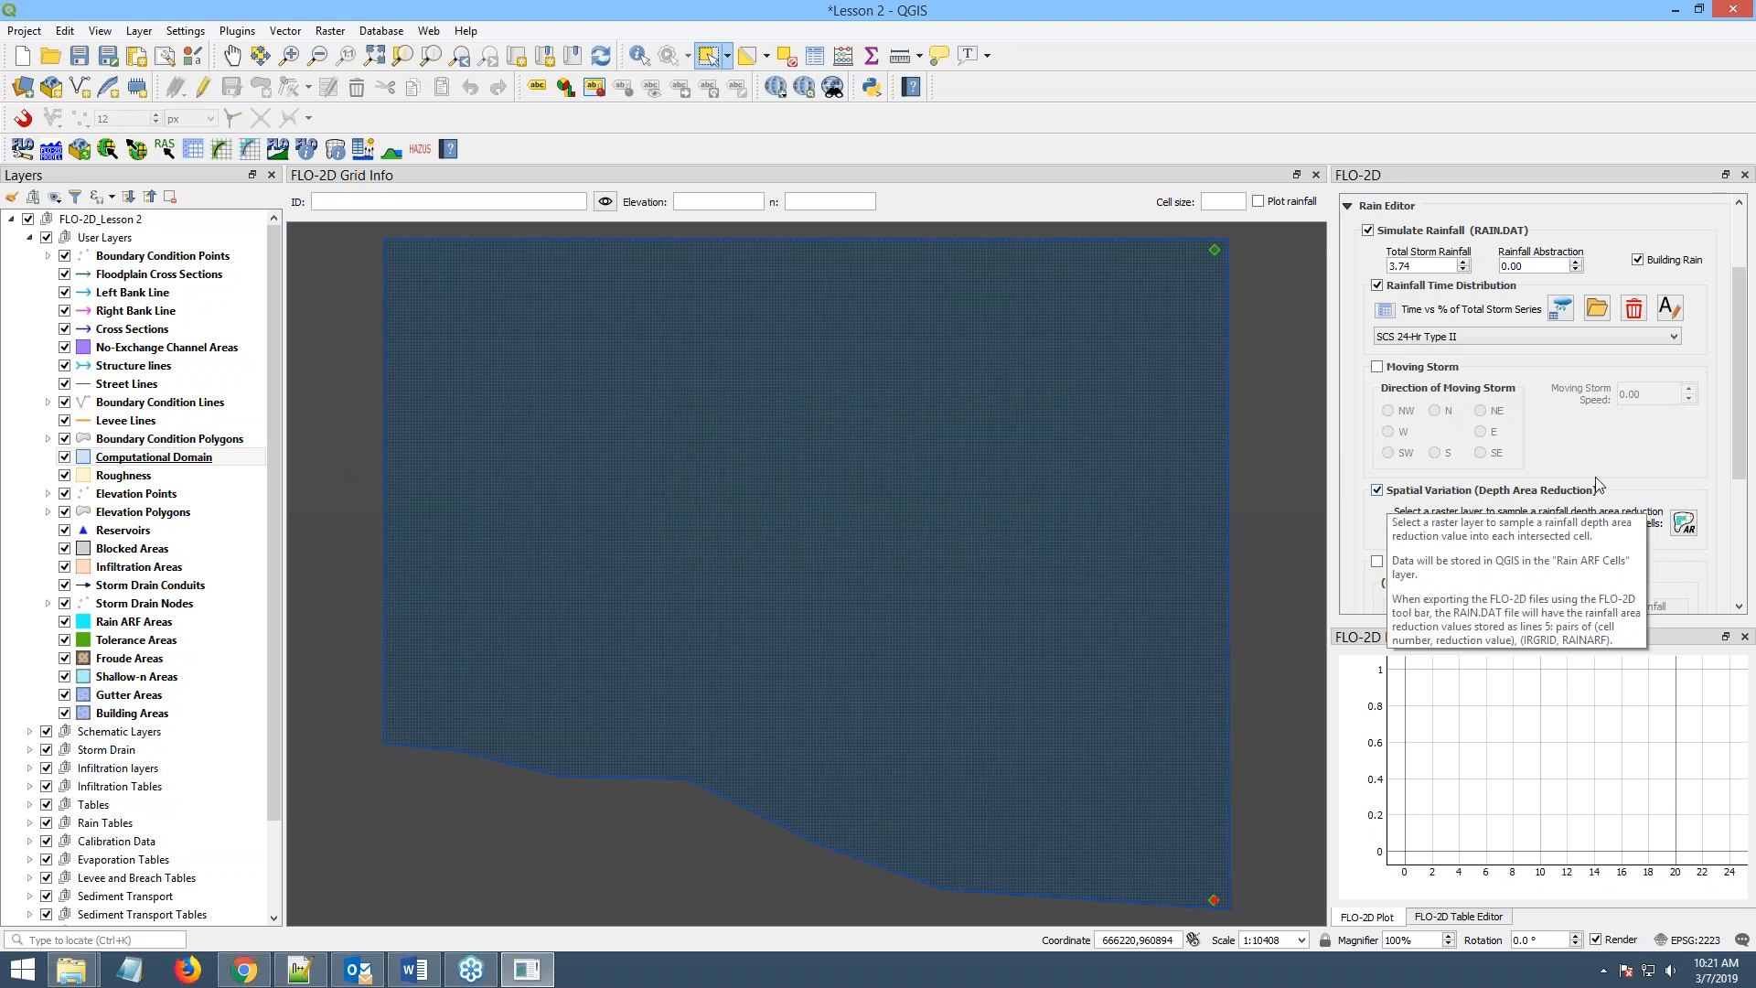
drag(1755, 412, 874, 547)
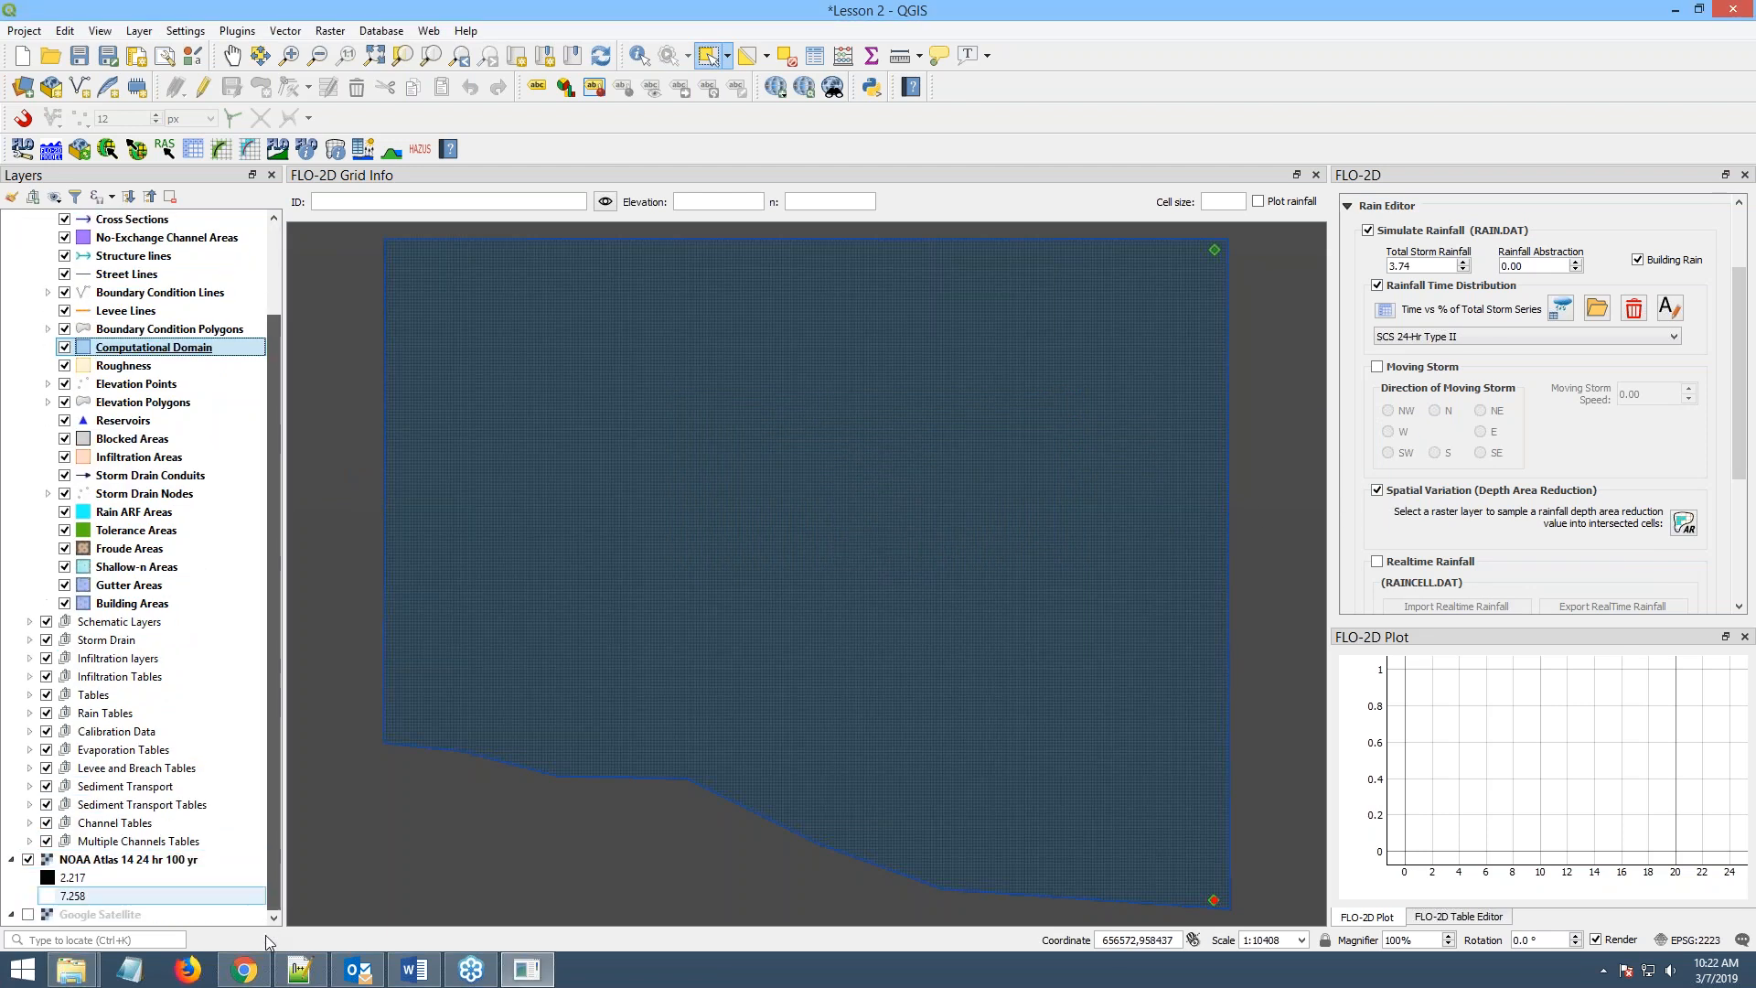
drag(1754, 222, 1532, 245)
drag(1484, 678, 1383, 584)
click(1360, 676)
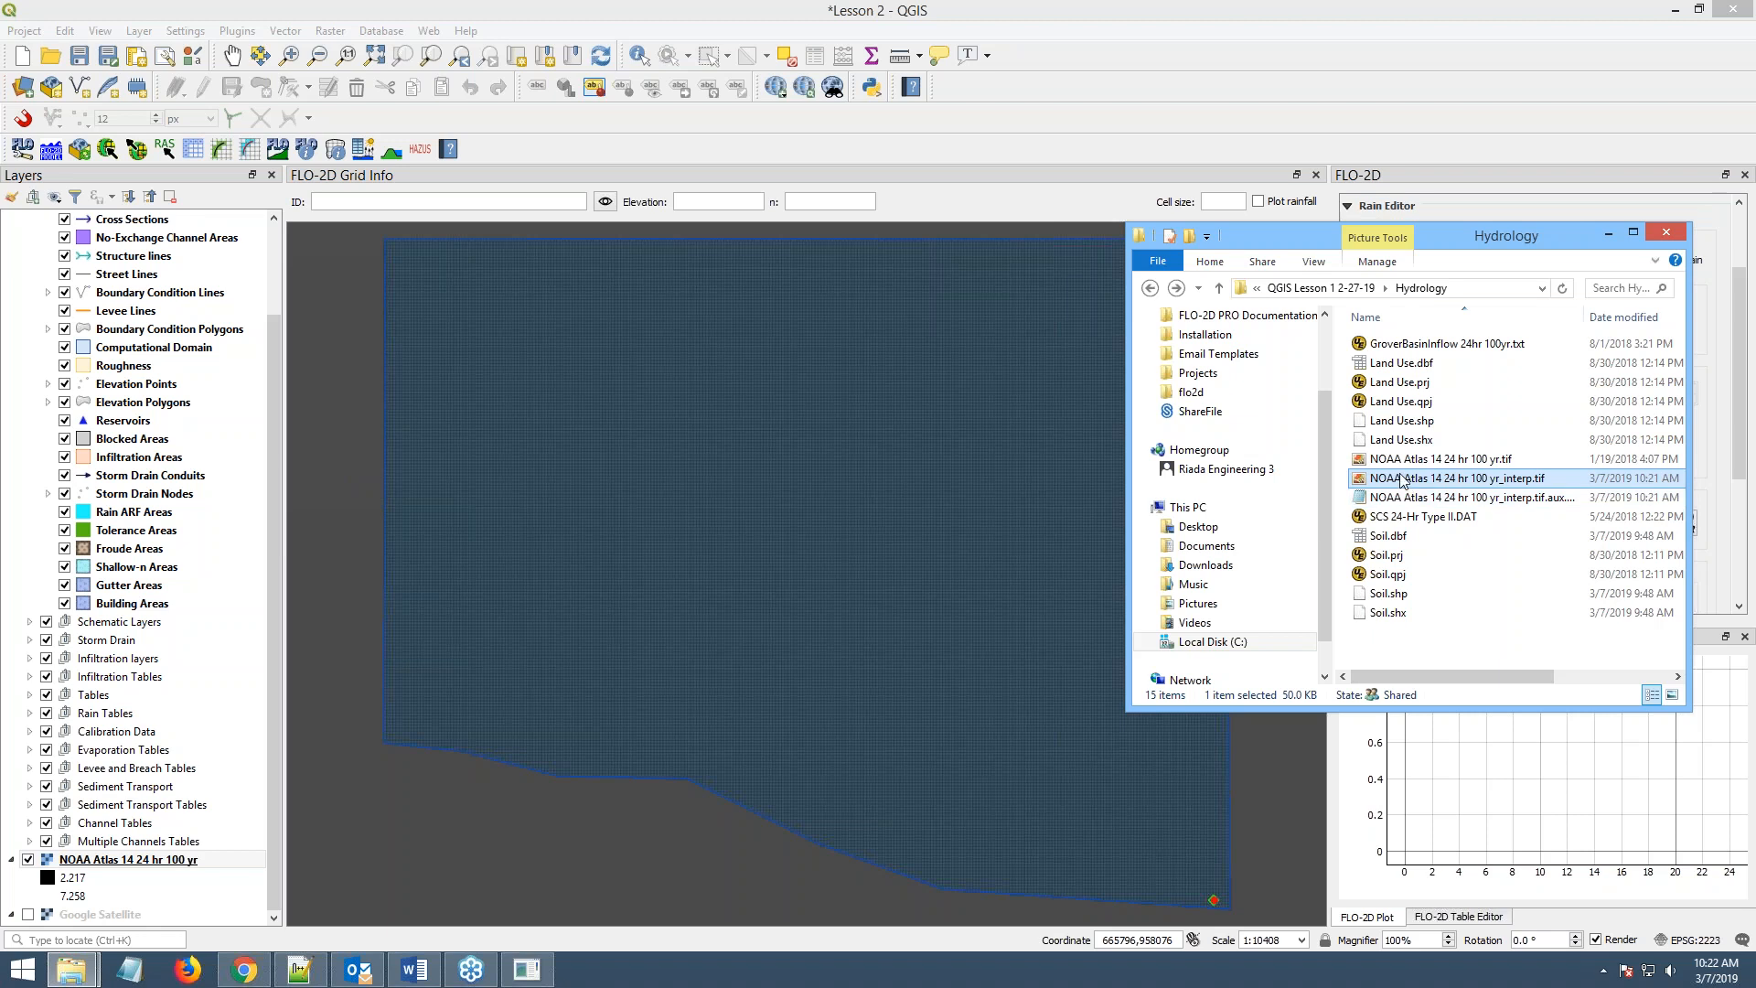
drag(1381, 484, 674, 525)
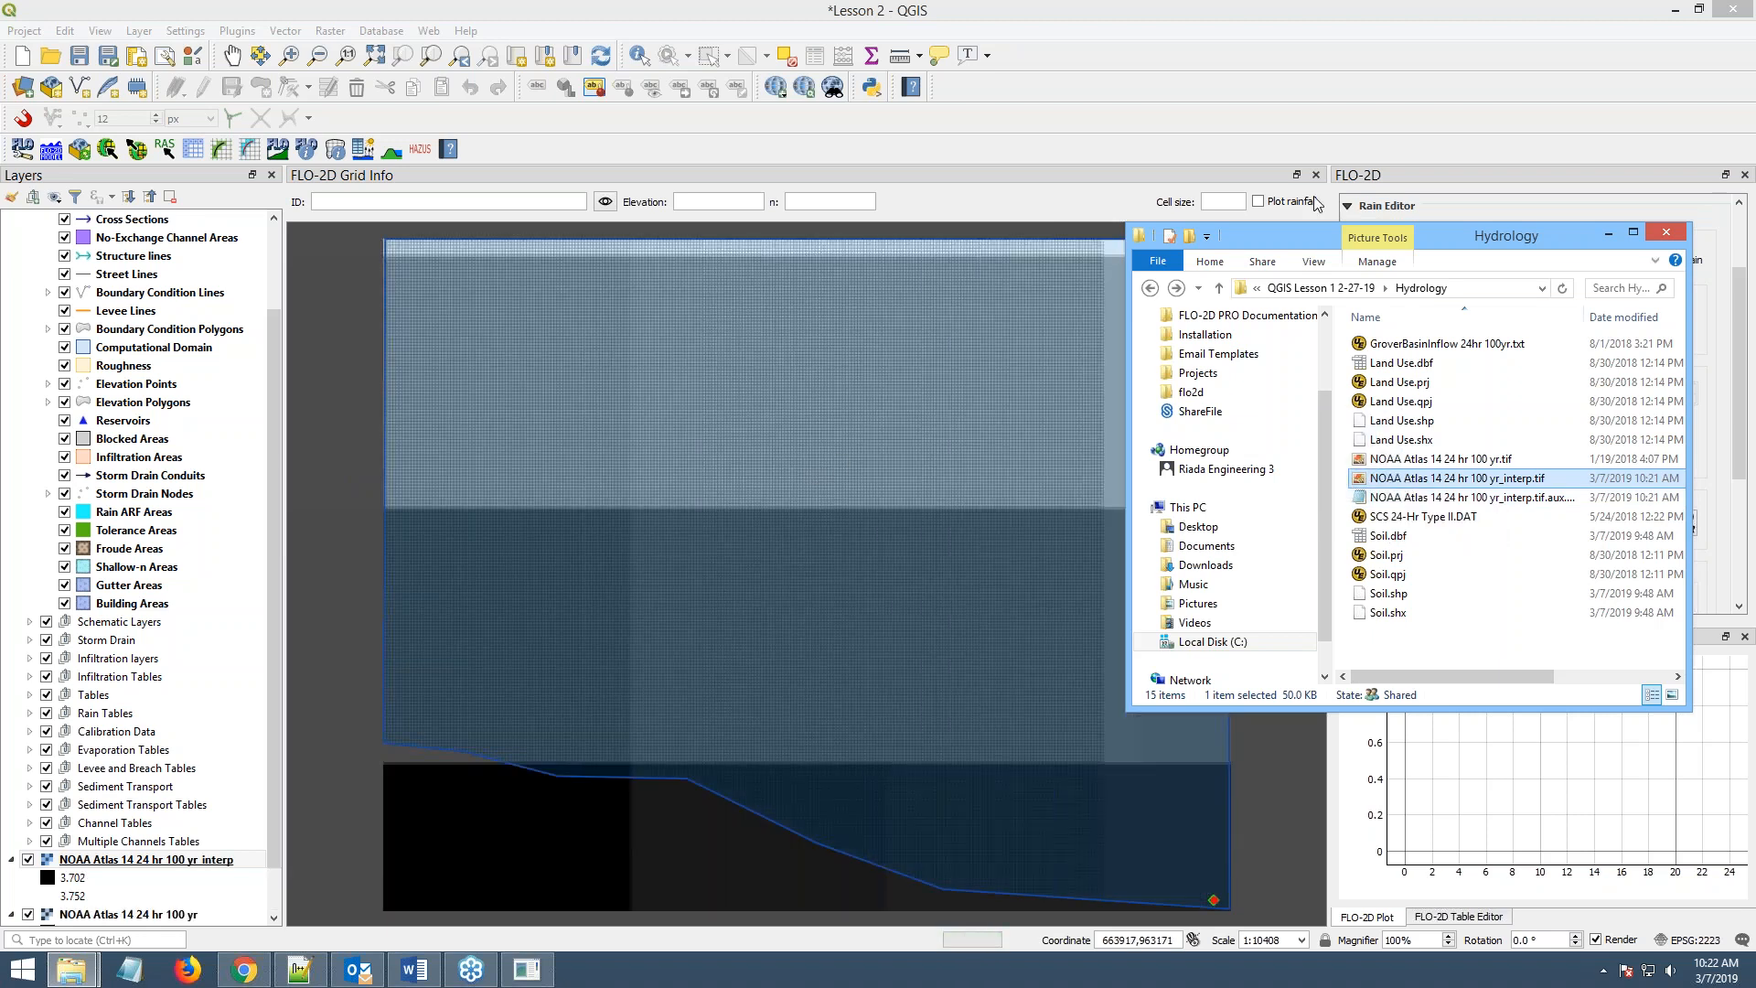
drag(1465, 245, 1755, 245)
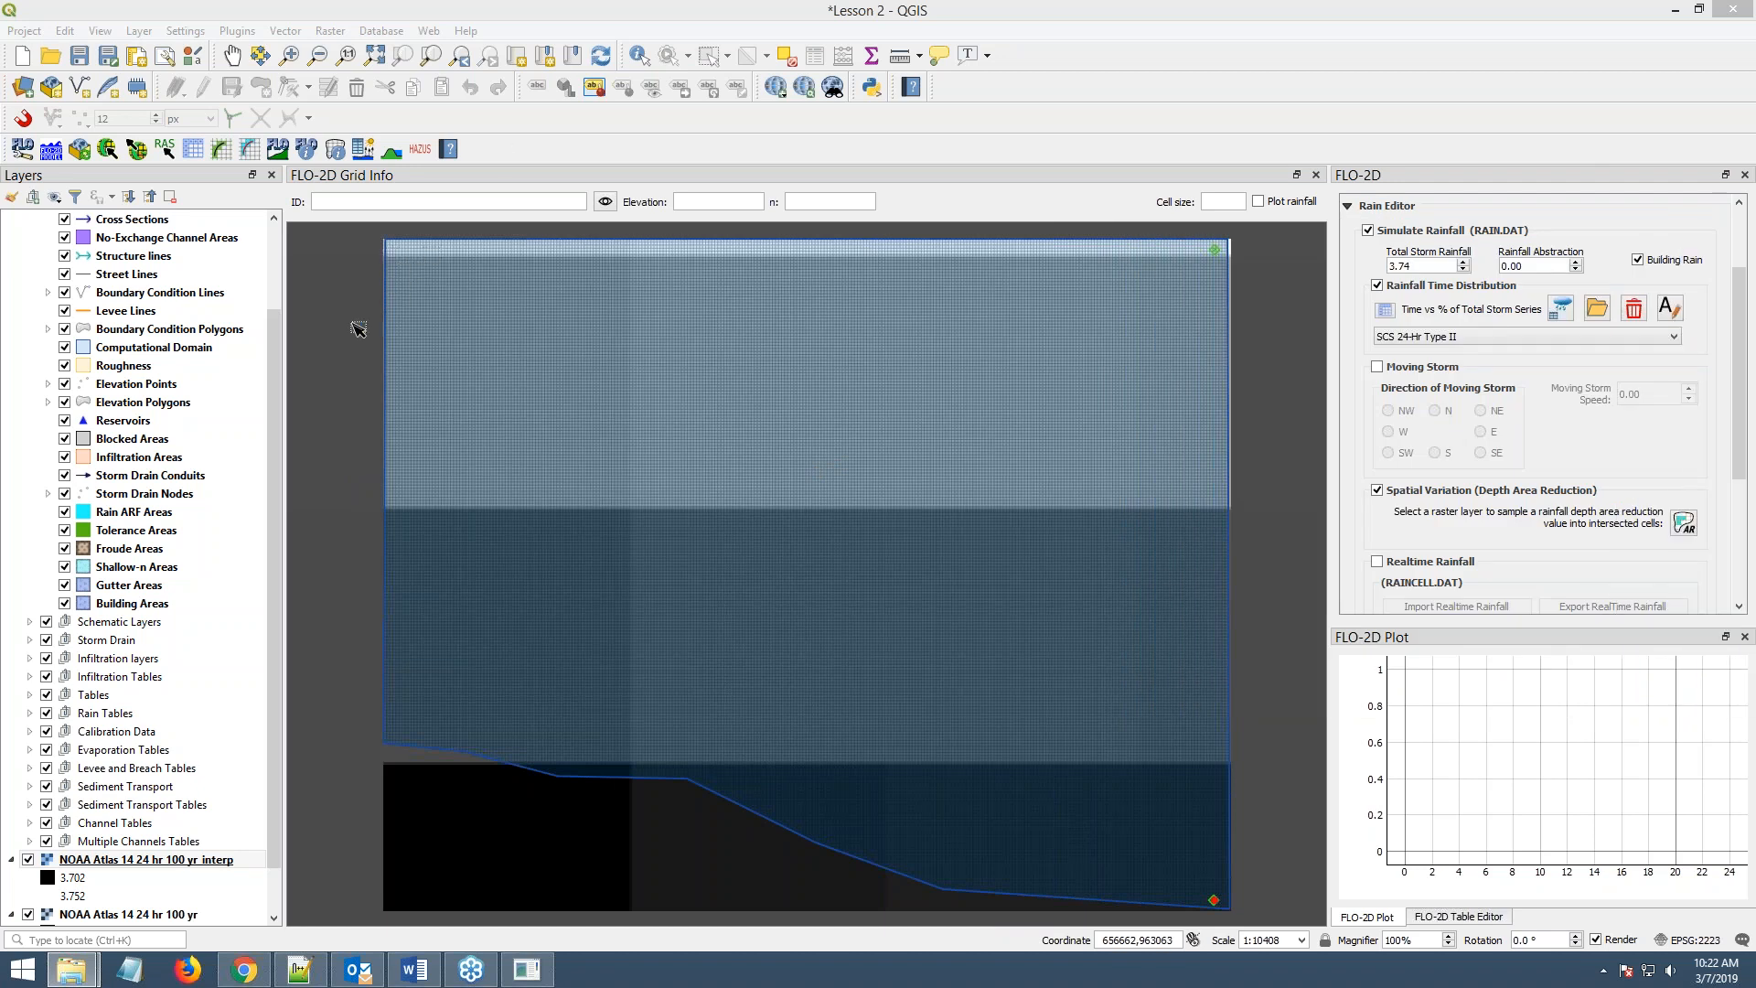
- Examine the interpolated rainfall raster over the grid and hide both NOAA Atlas 14 layers
click(135, 859)
scroll(136, 862, down, 1)
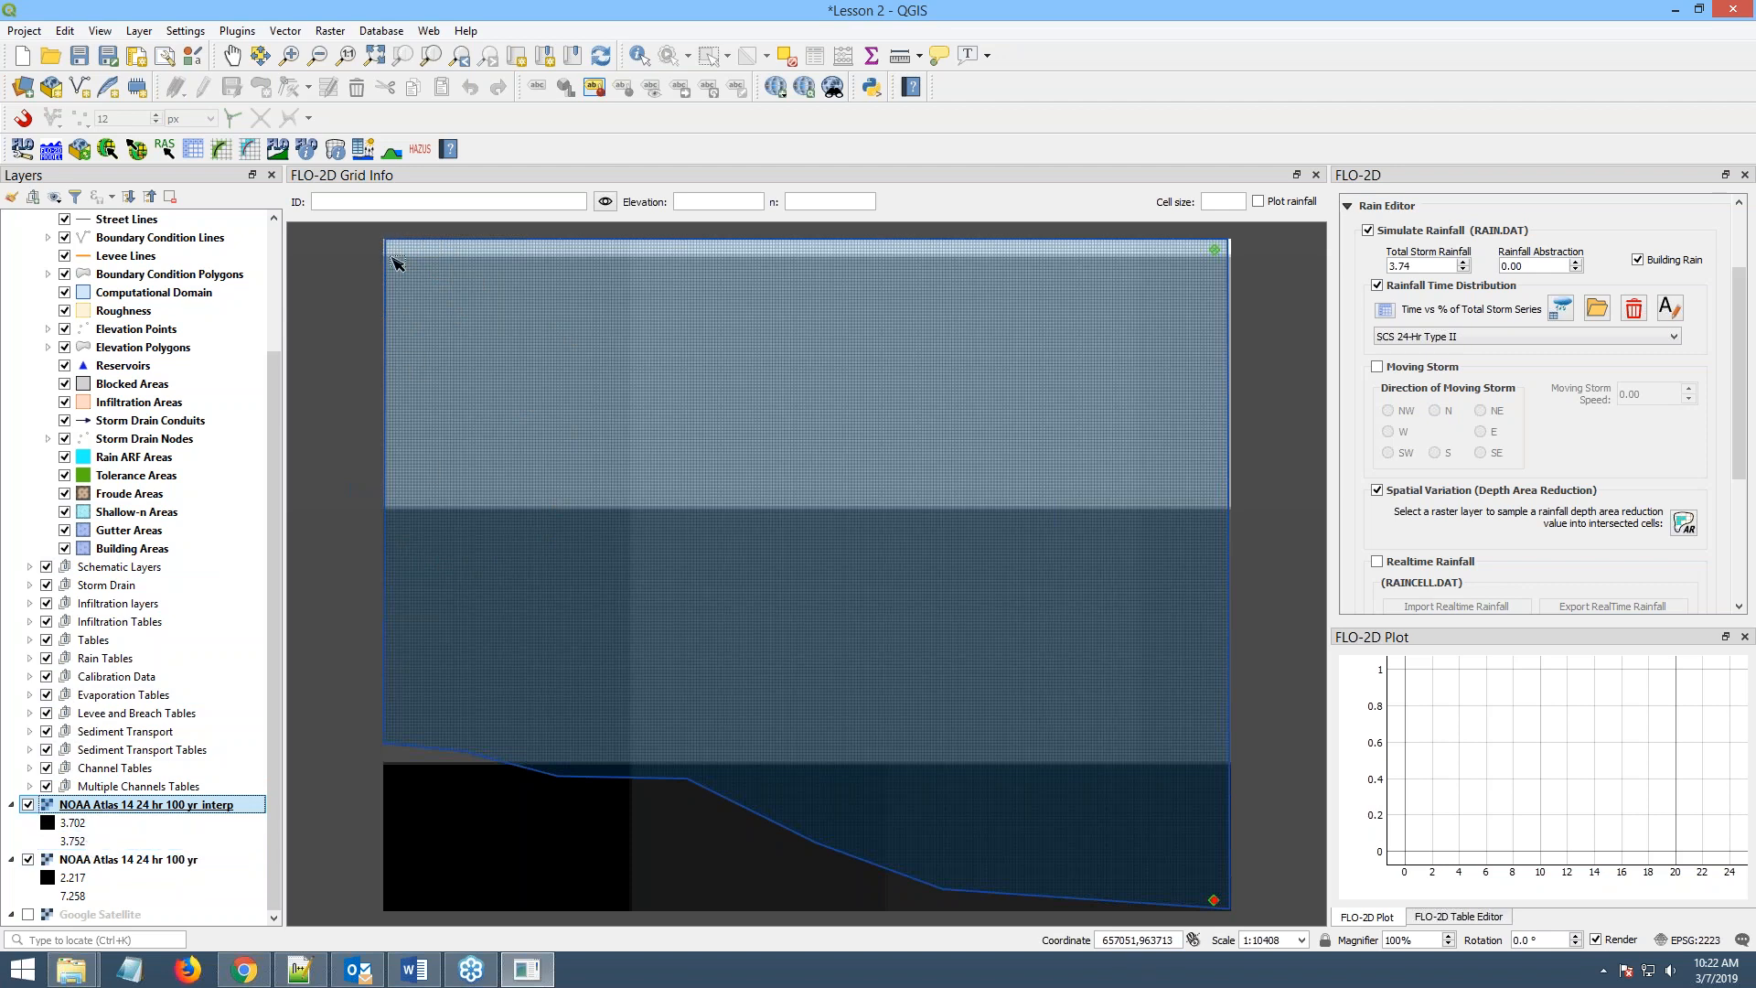
click(28, 804)
click(28, 860)
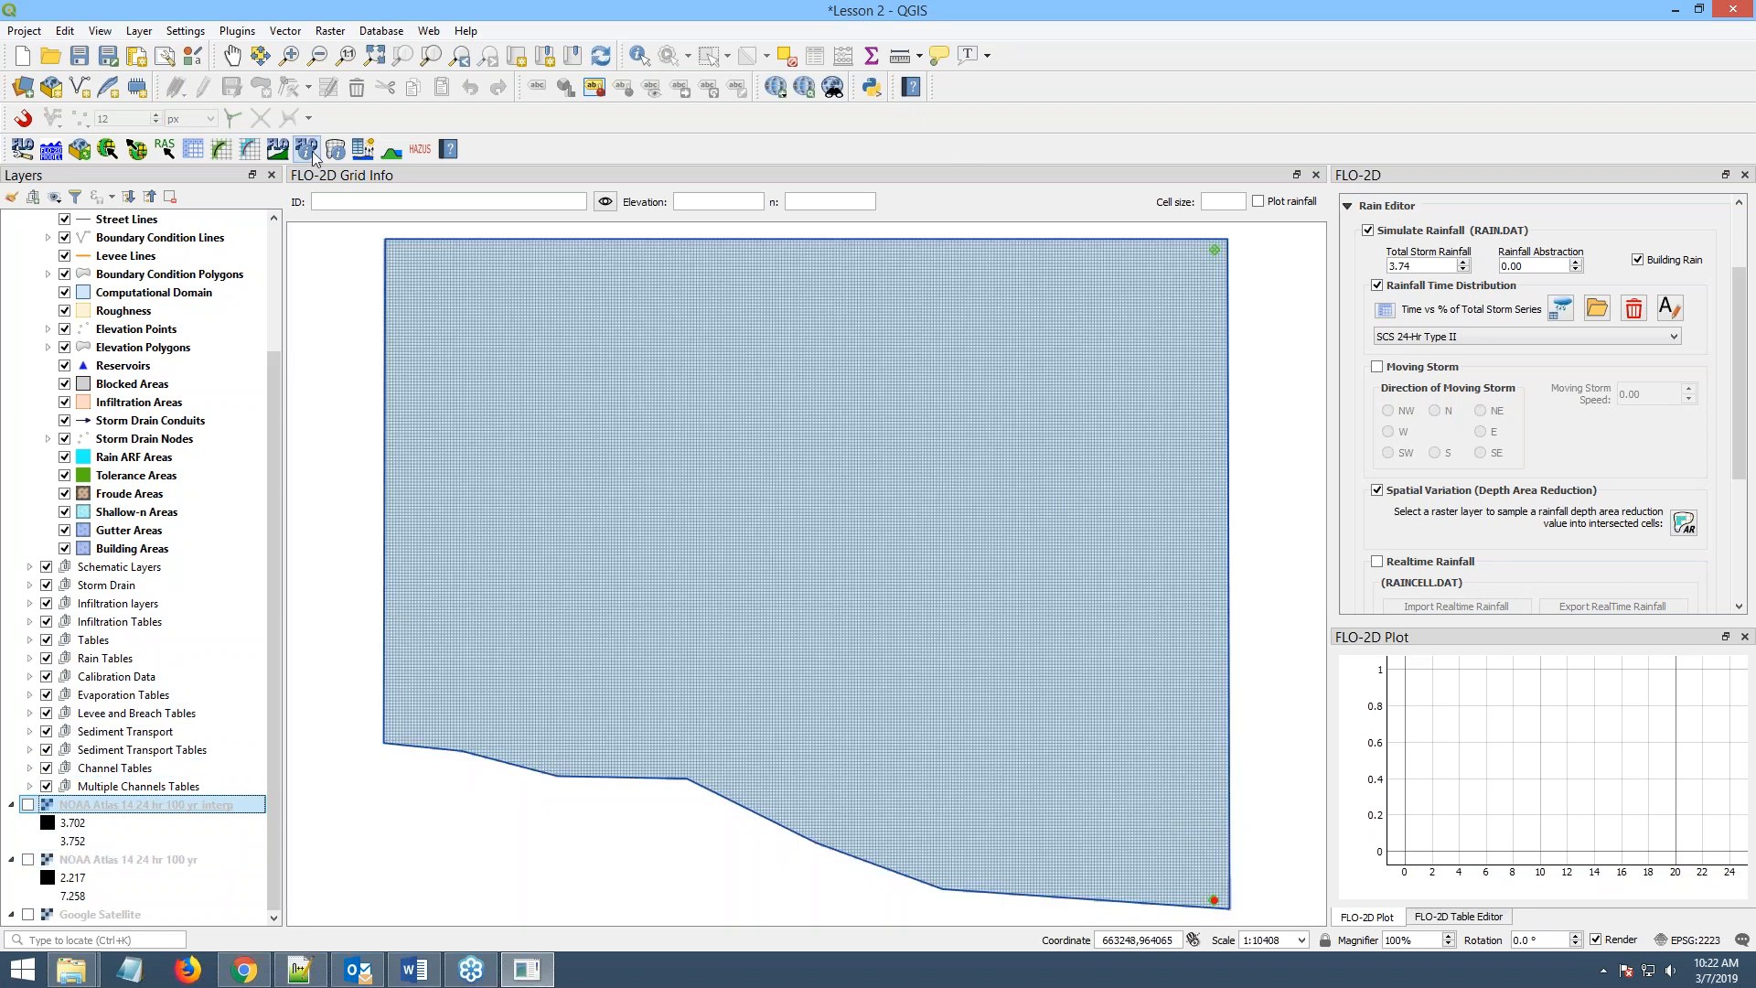
- Save the control variables with the RainFall switch on and export the FLO-2D model to the Export folder of QGIS Lesson 2
click(191, 151)
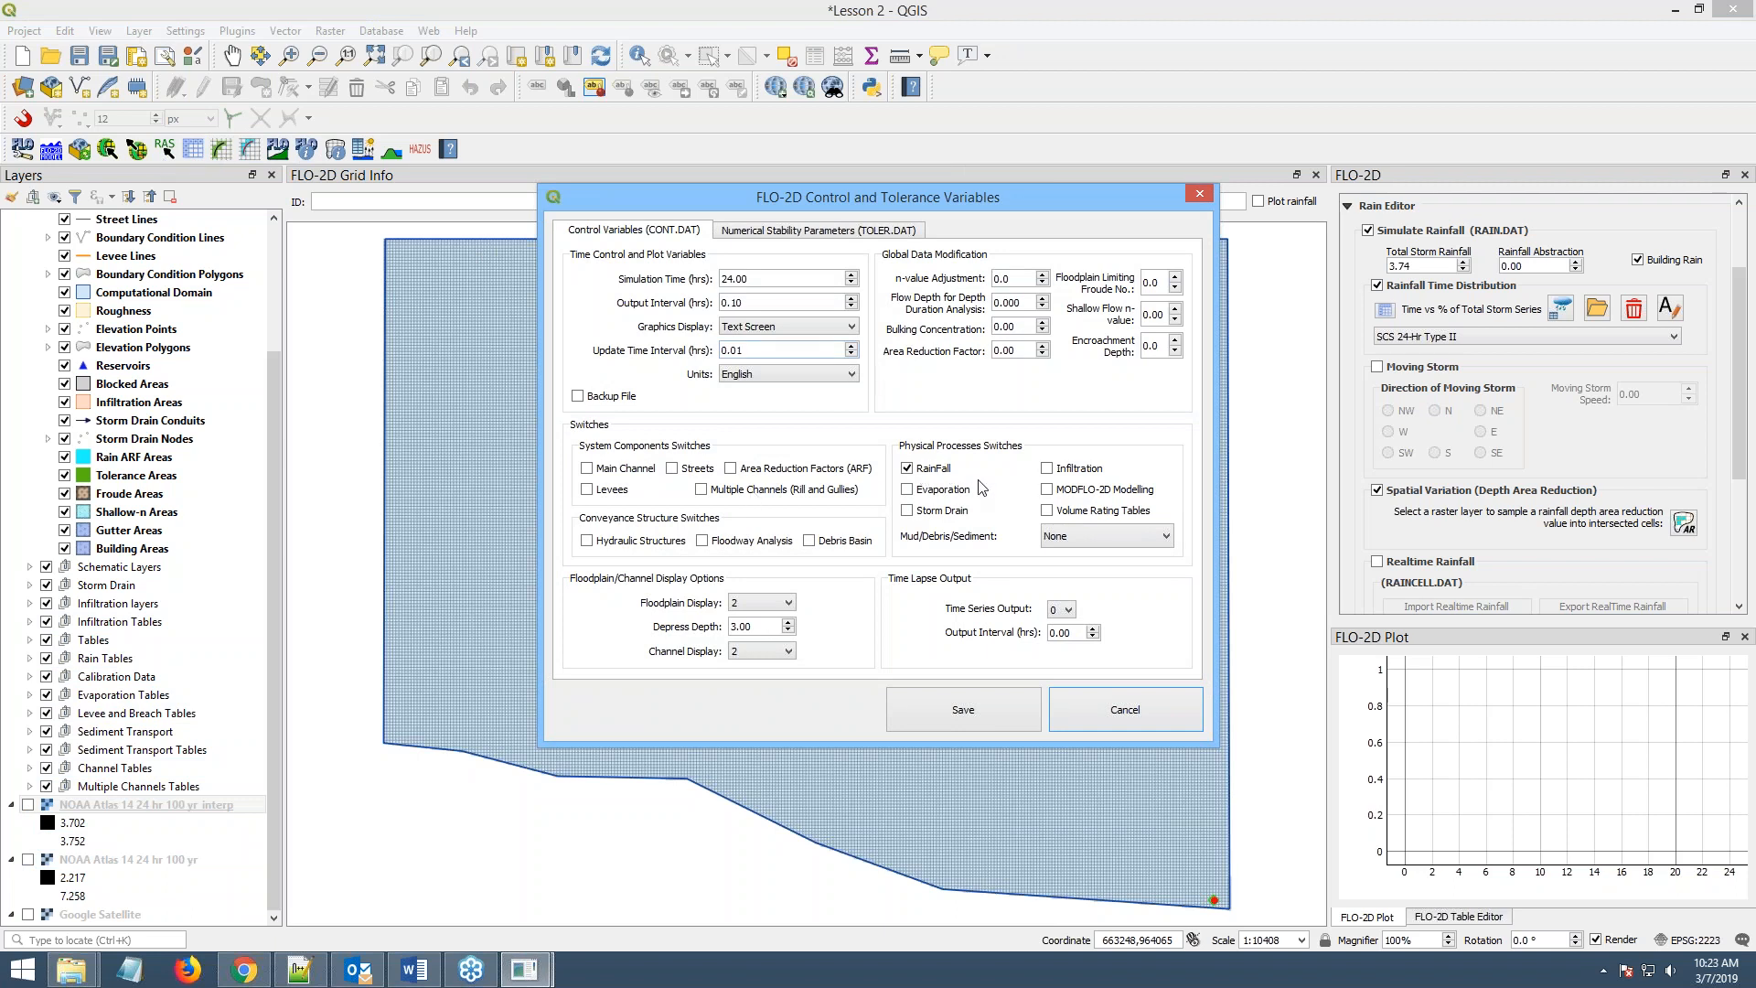
click(953, 712)
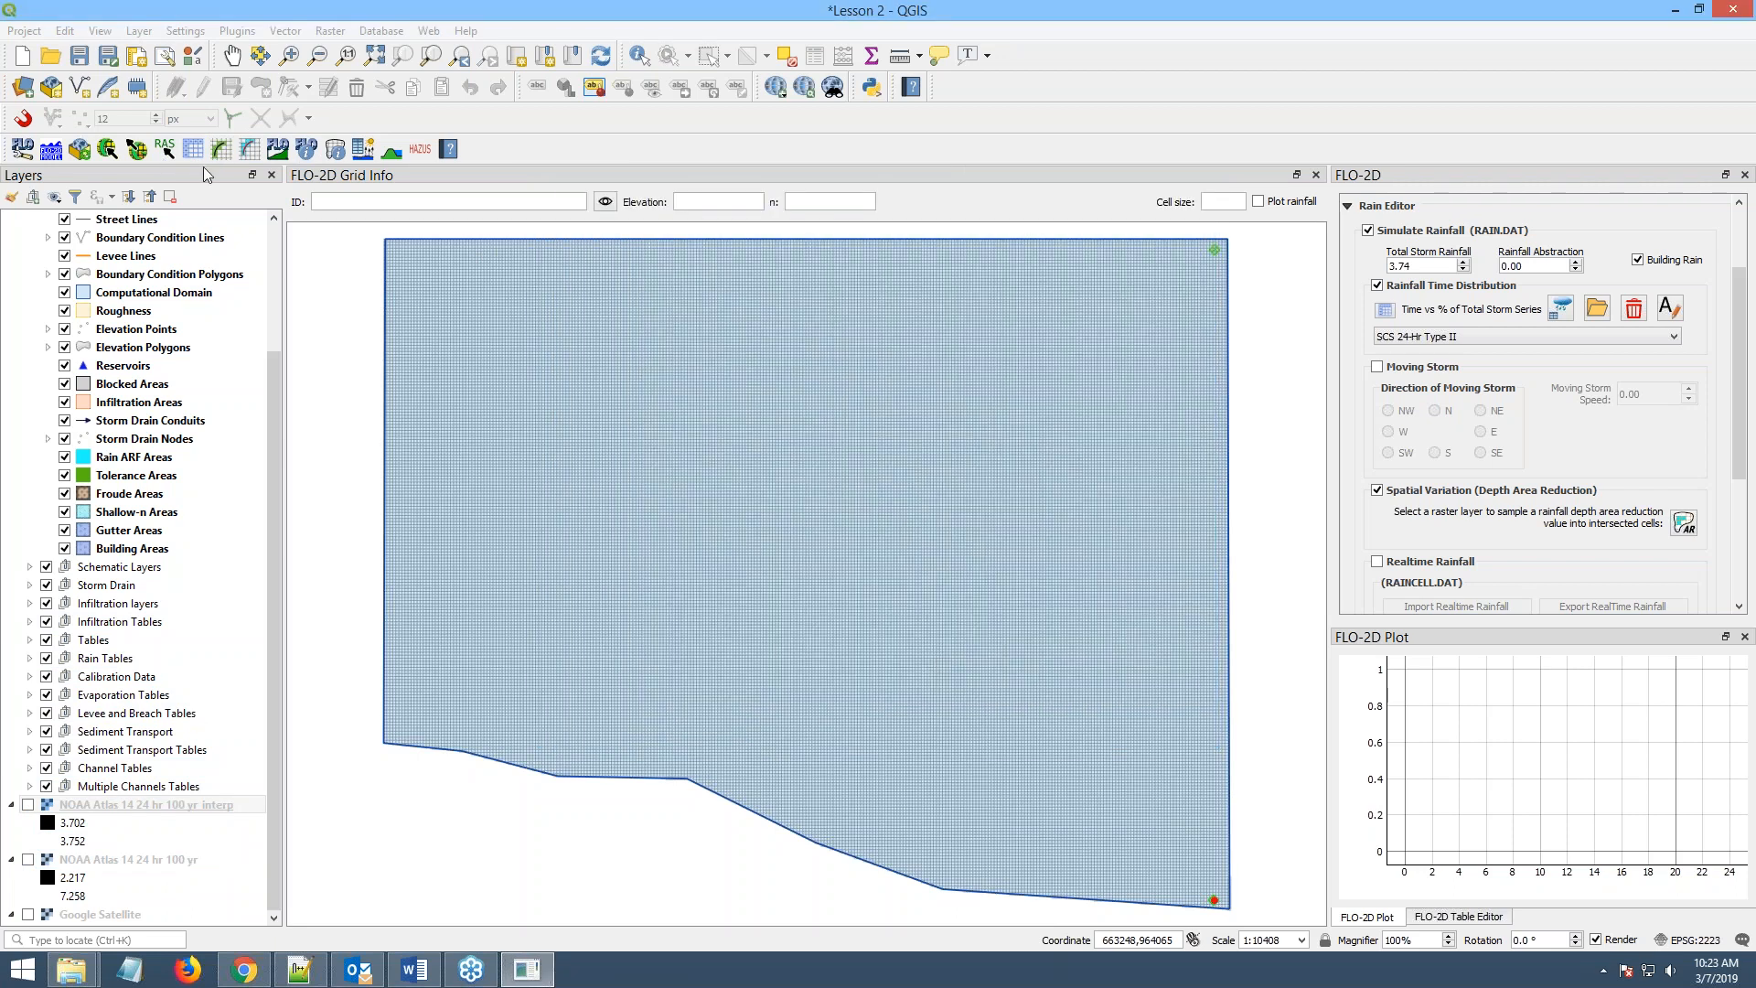
click(137, 149)
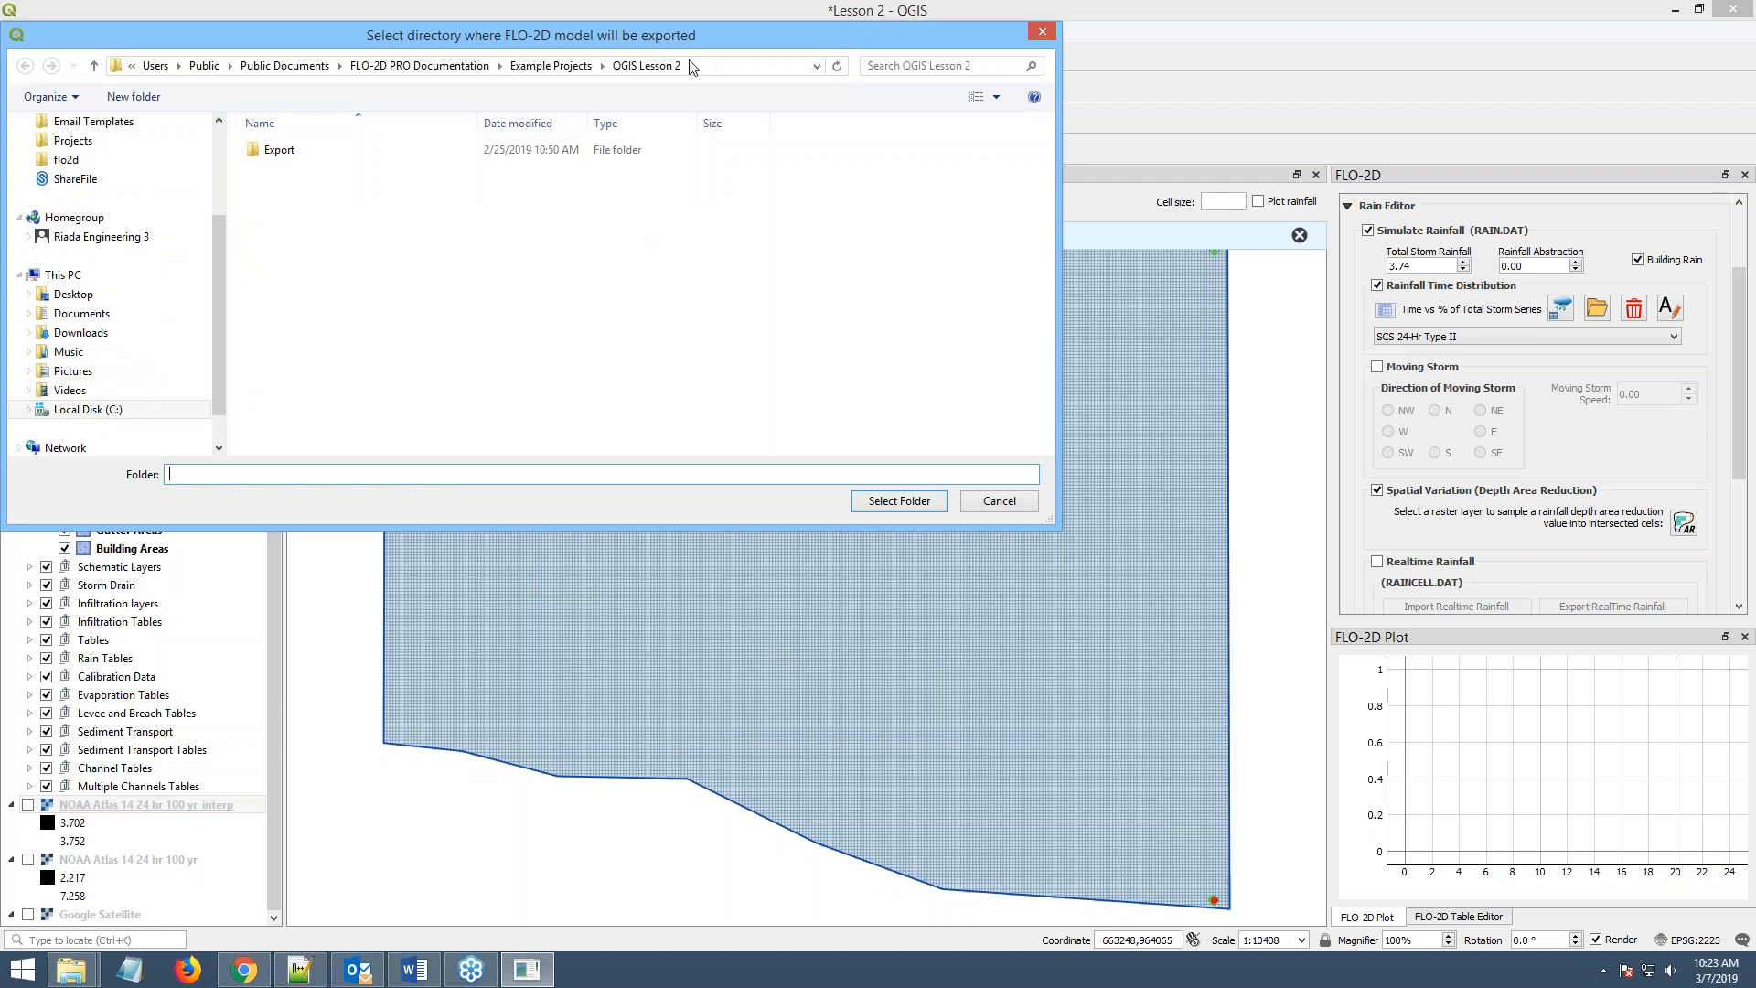
click(259, 152)
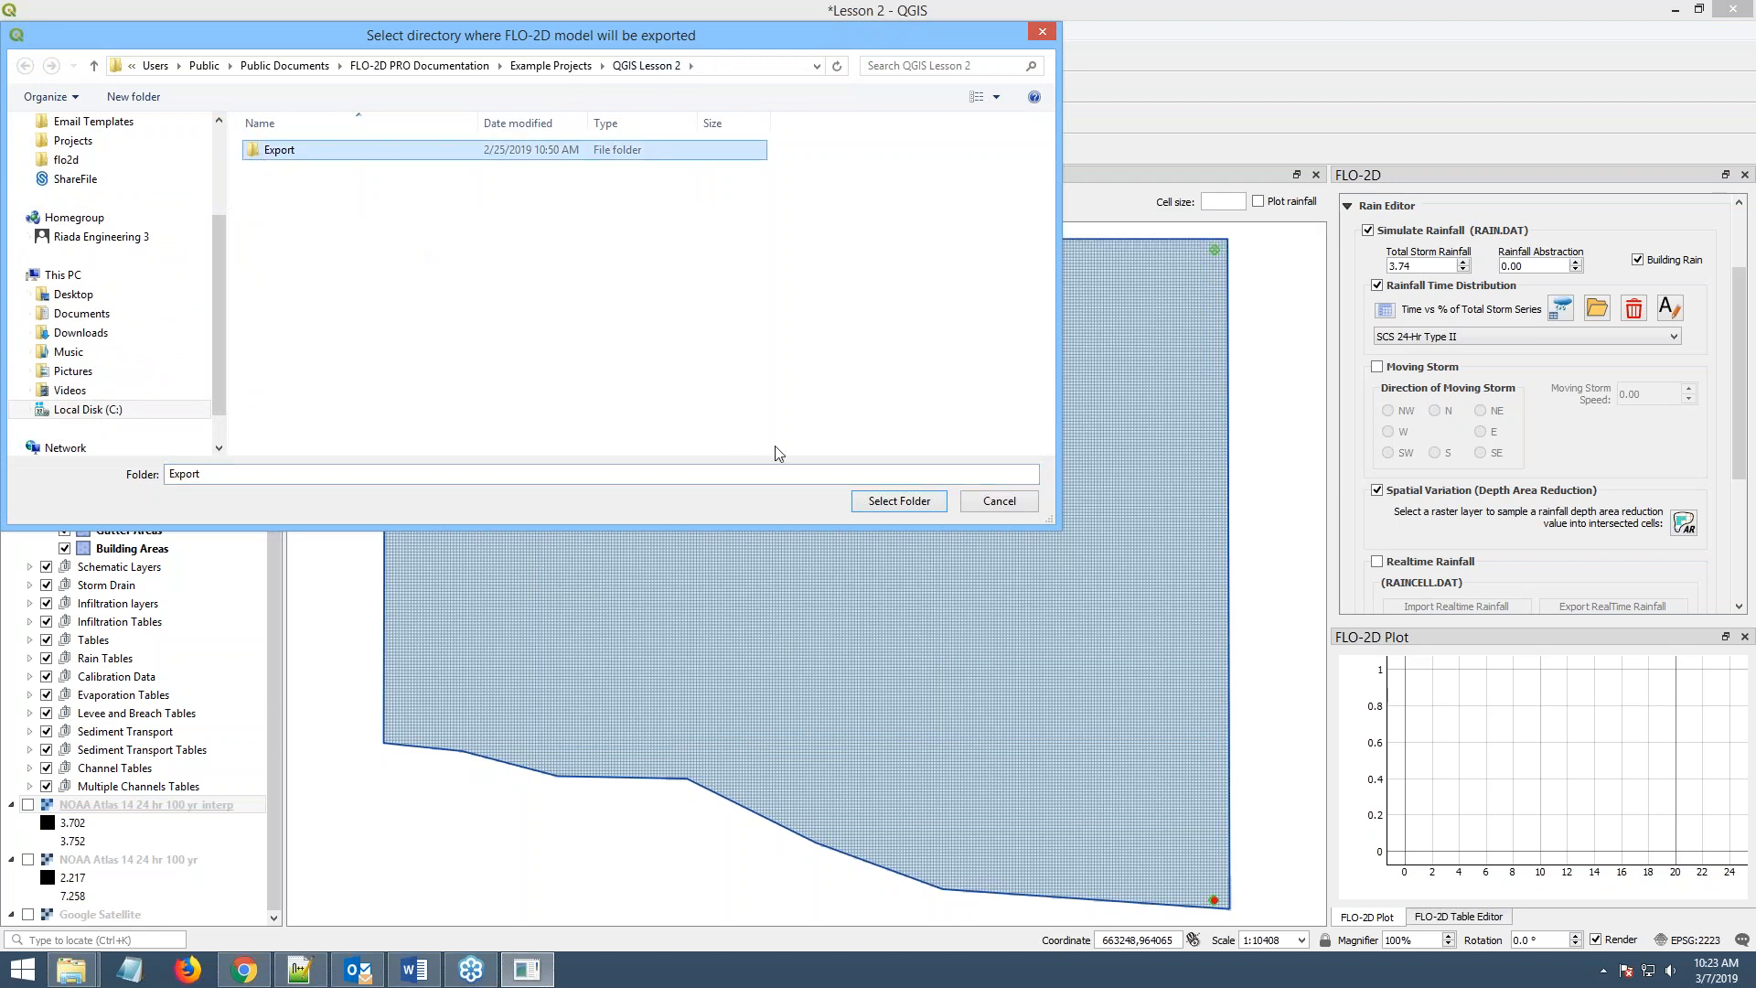
click(901, 501)
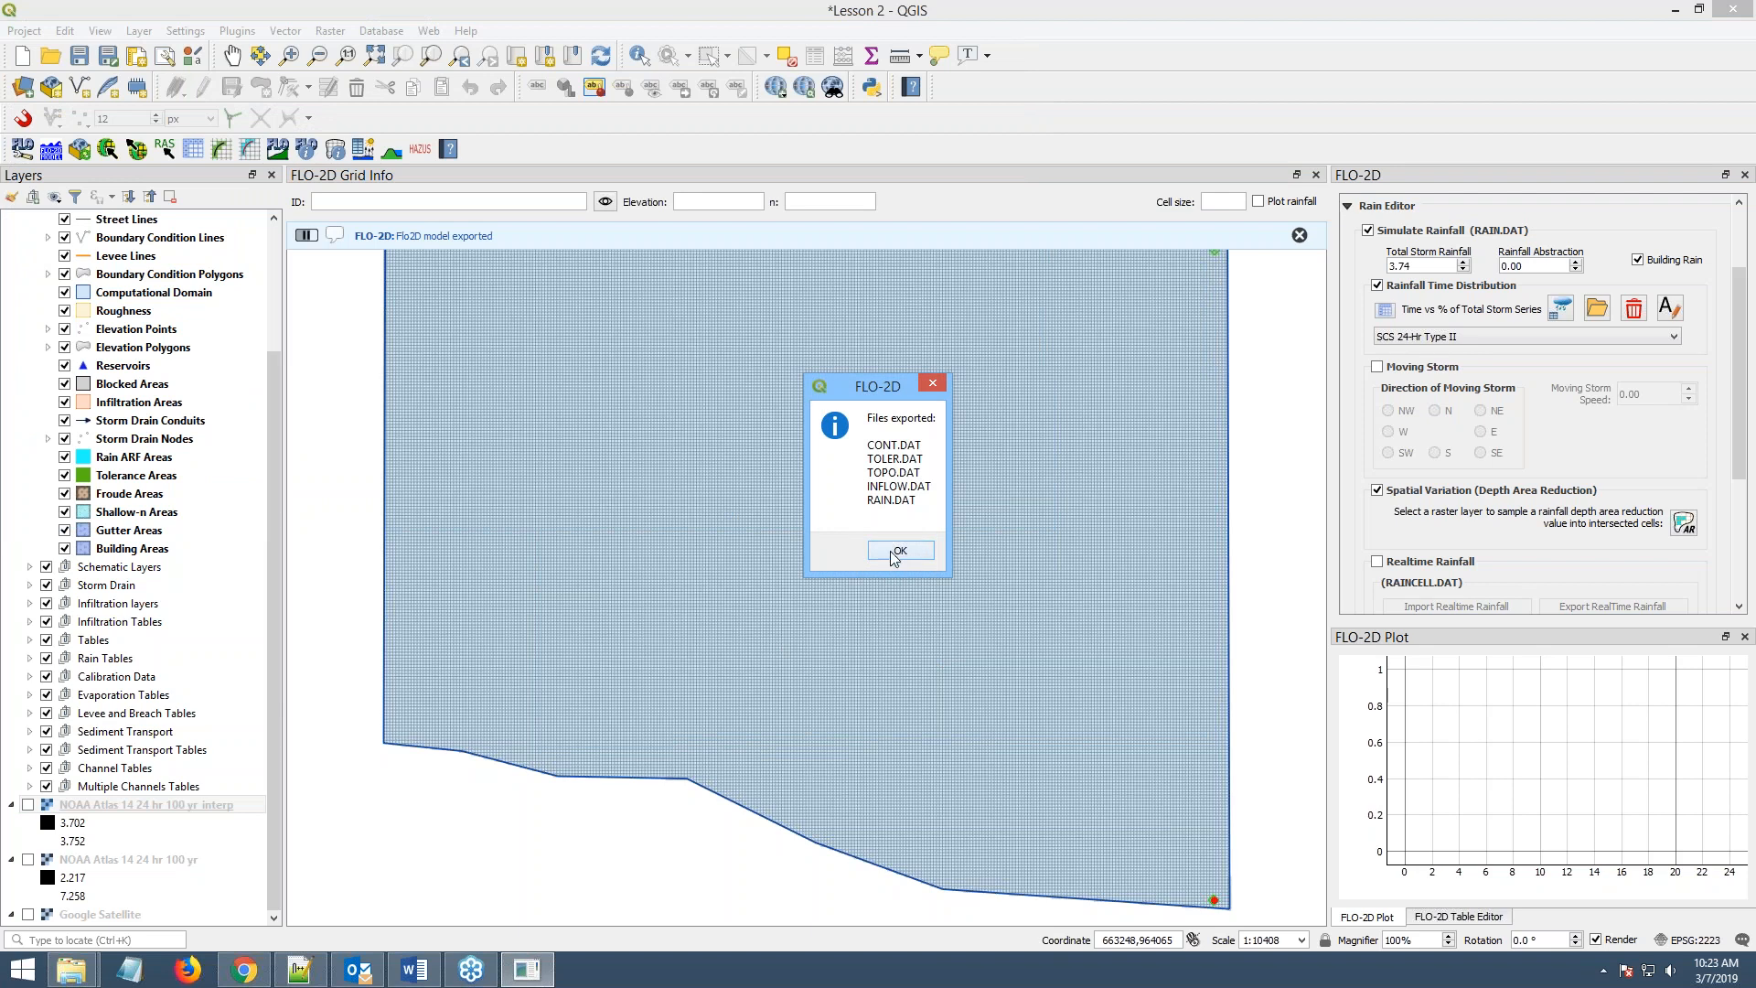
click(894, 552)
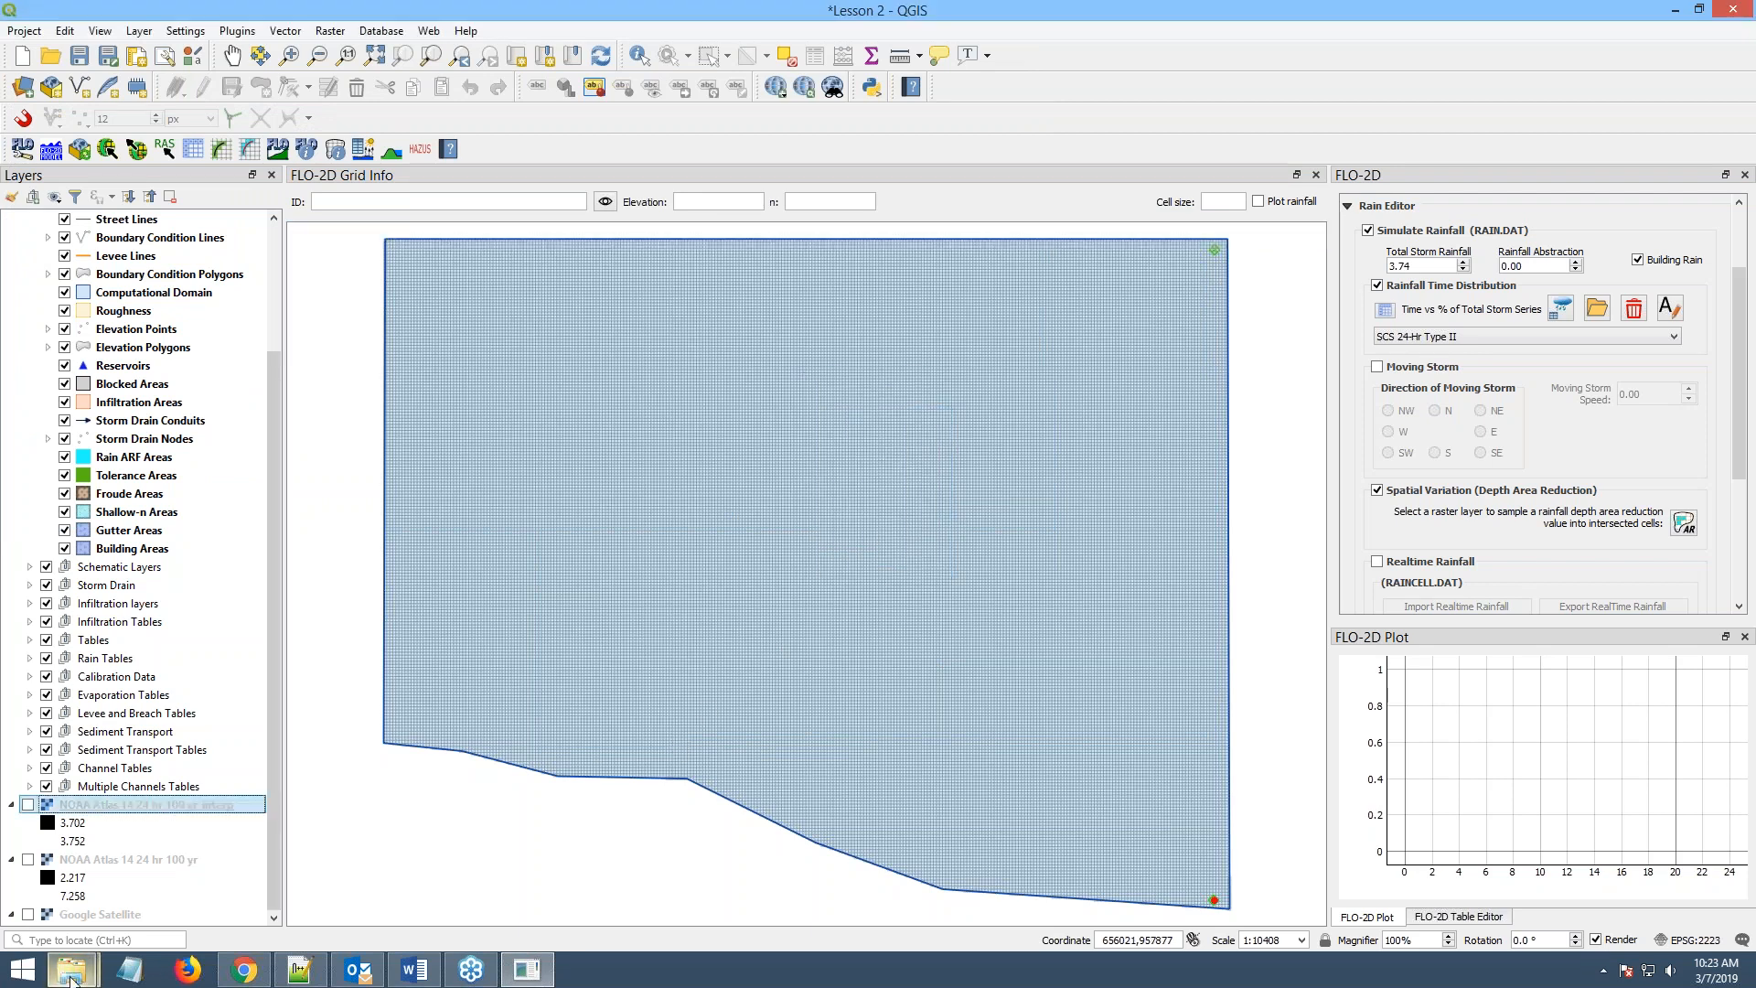
- Switch to File Explorer and open the Export folder of QGIS Lesson 2 in Example Projects
mouse_move(72, 976)
mouse_move(309, 891)
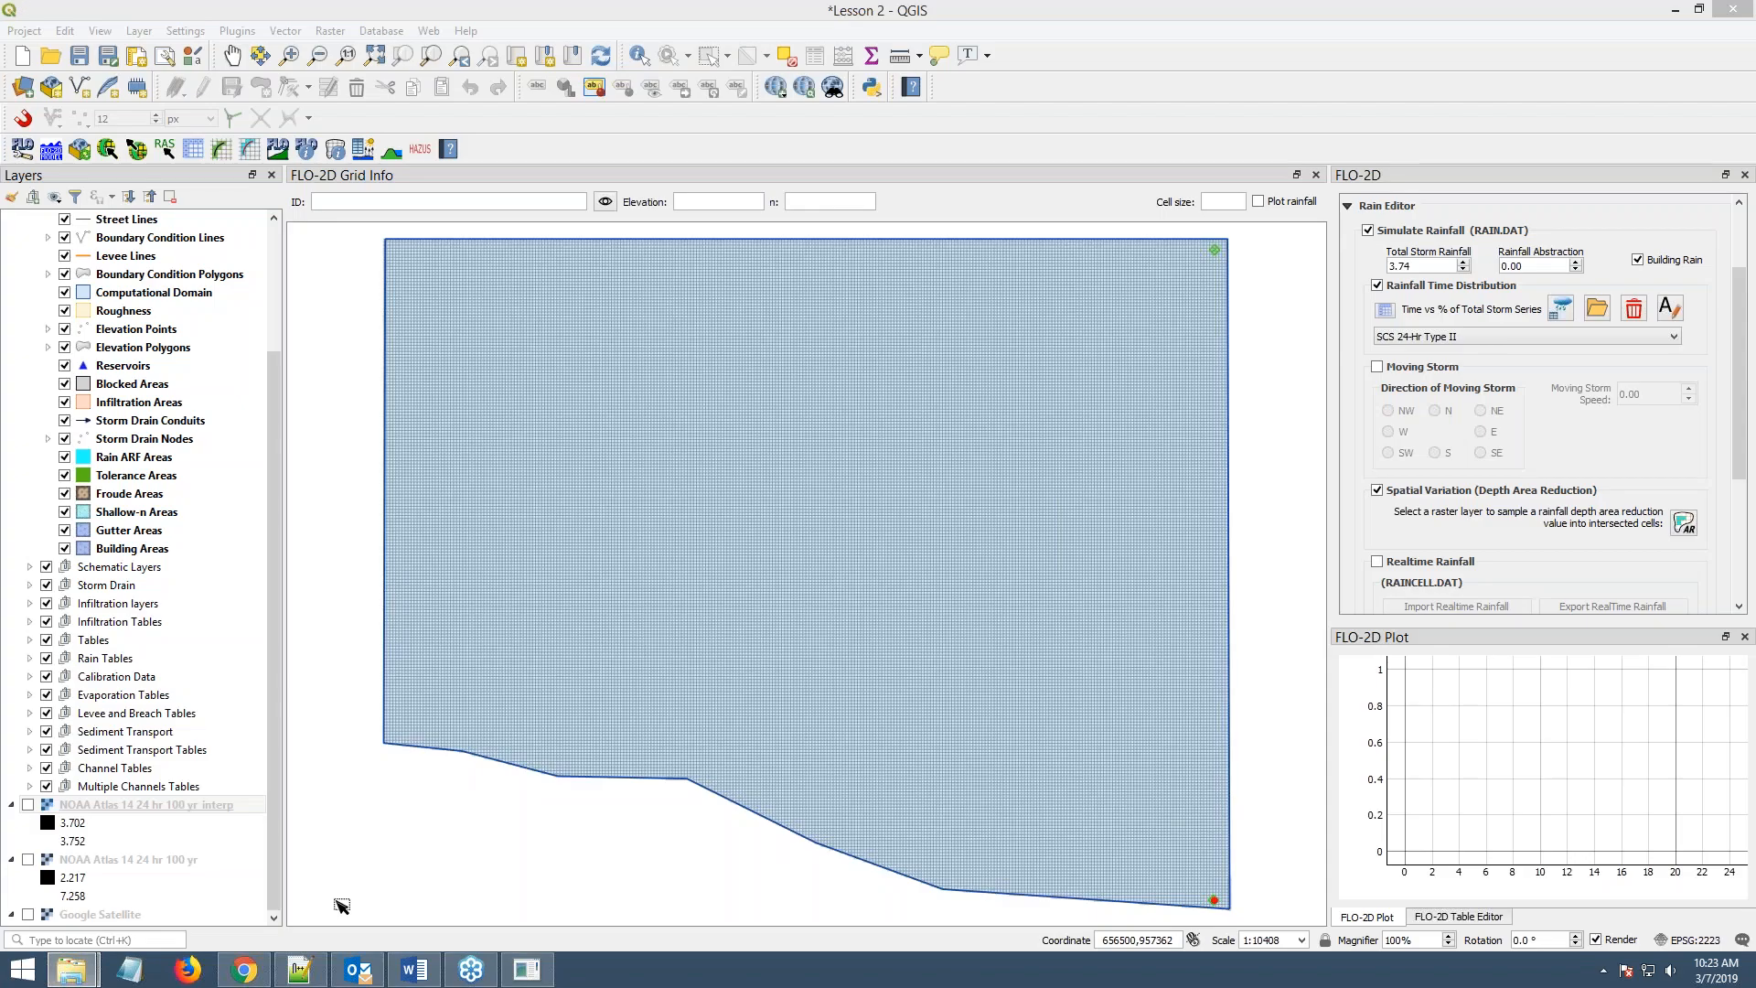
drag(1755, 320, 1279, 282)
drag(1281, 724, 1233, 724)
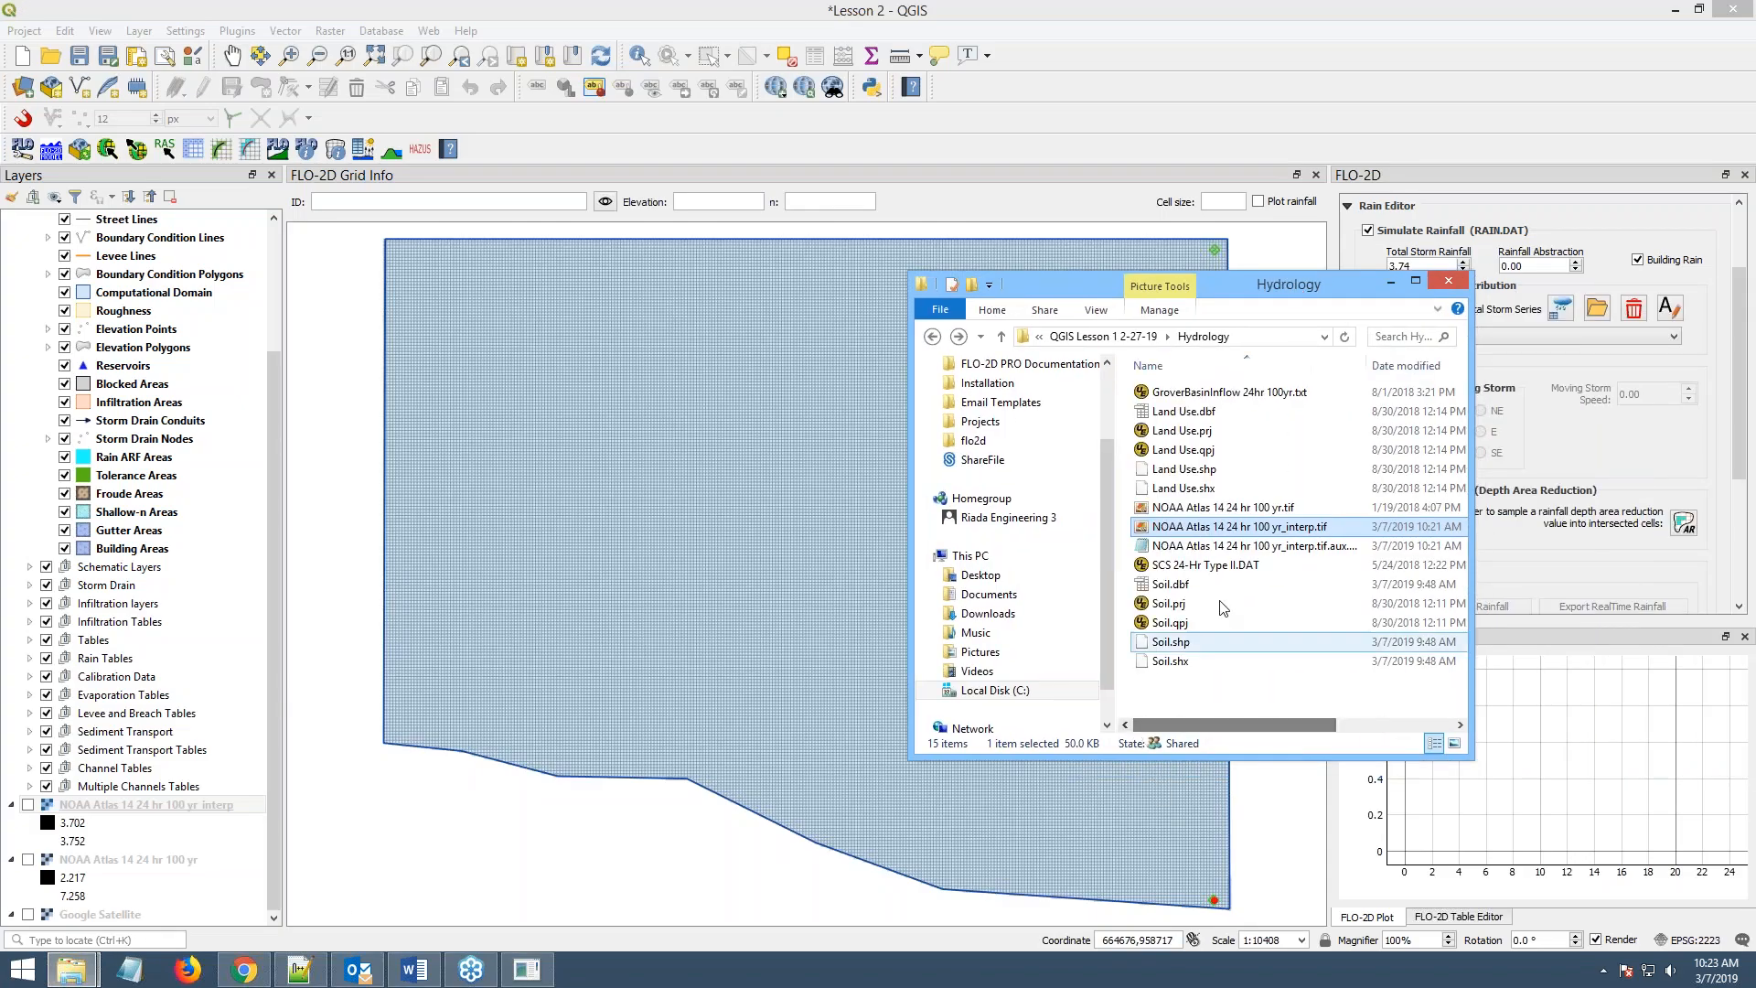
click(1093, 339)
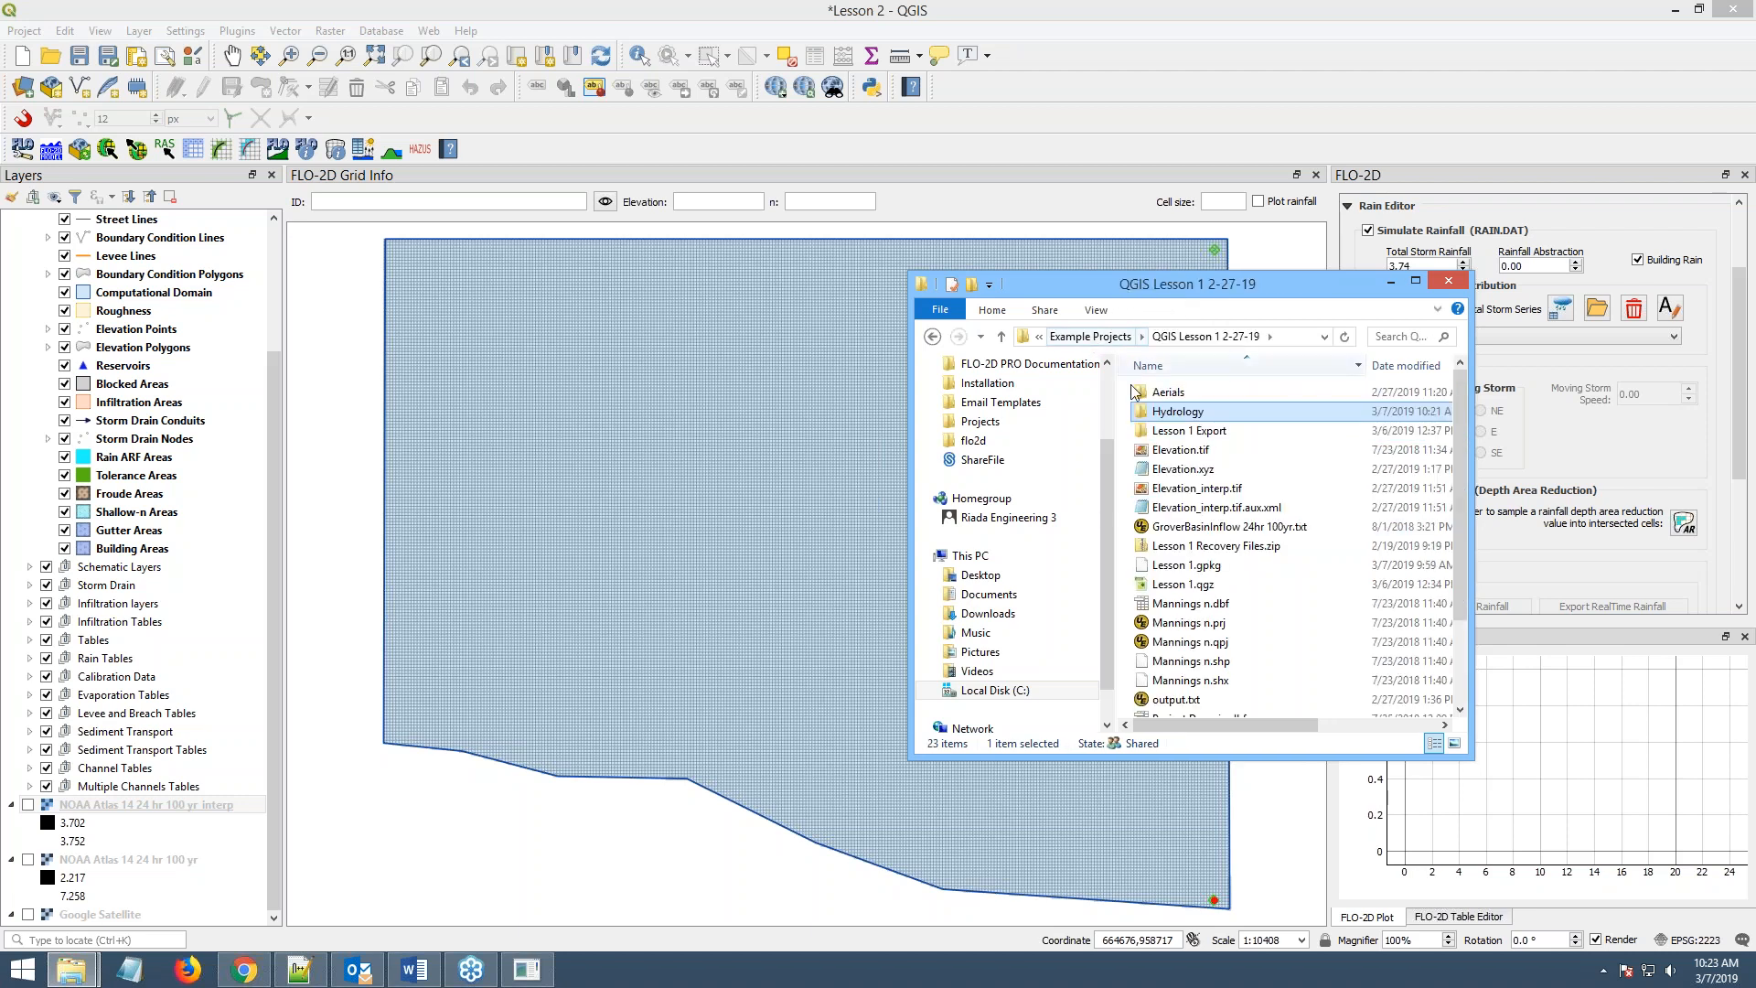
click(1089, 336)
scroll(1207, 670, down, 3)
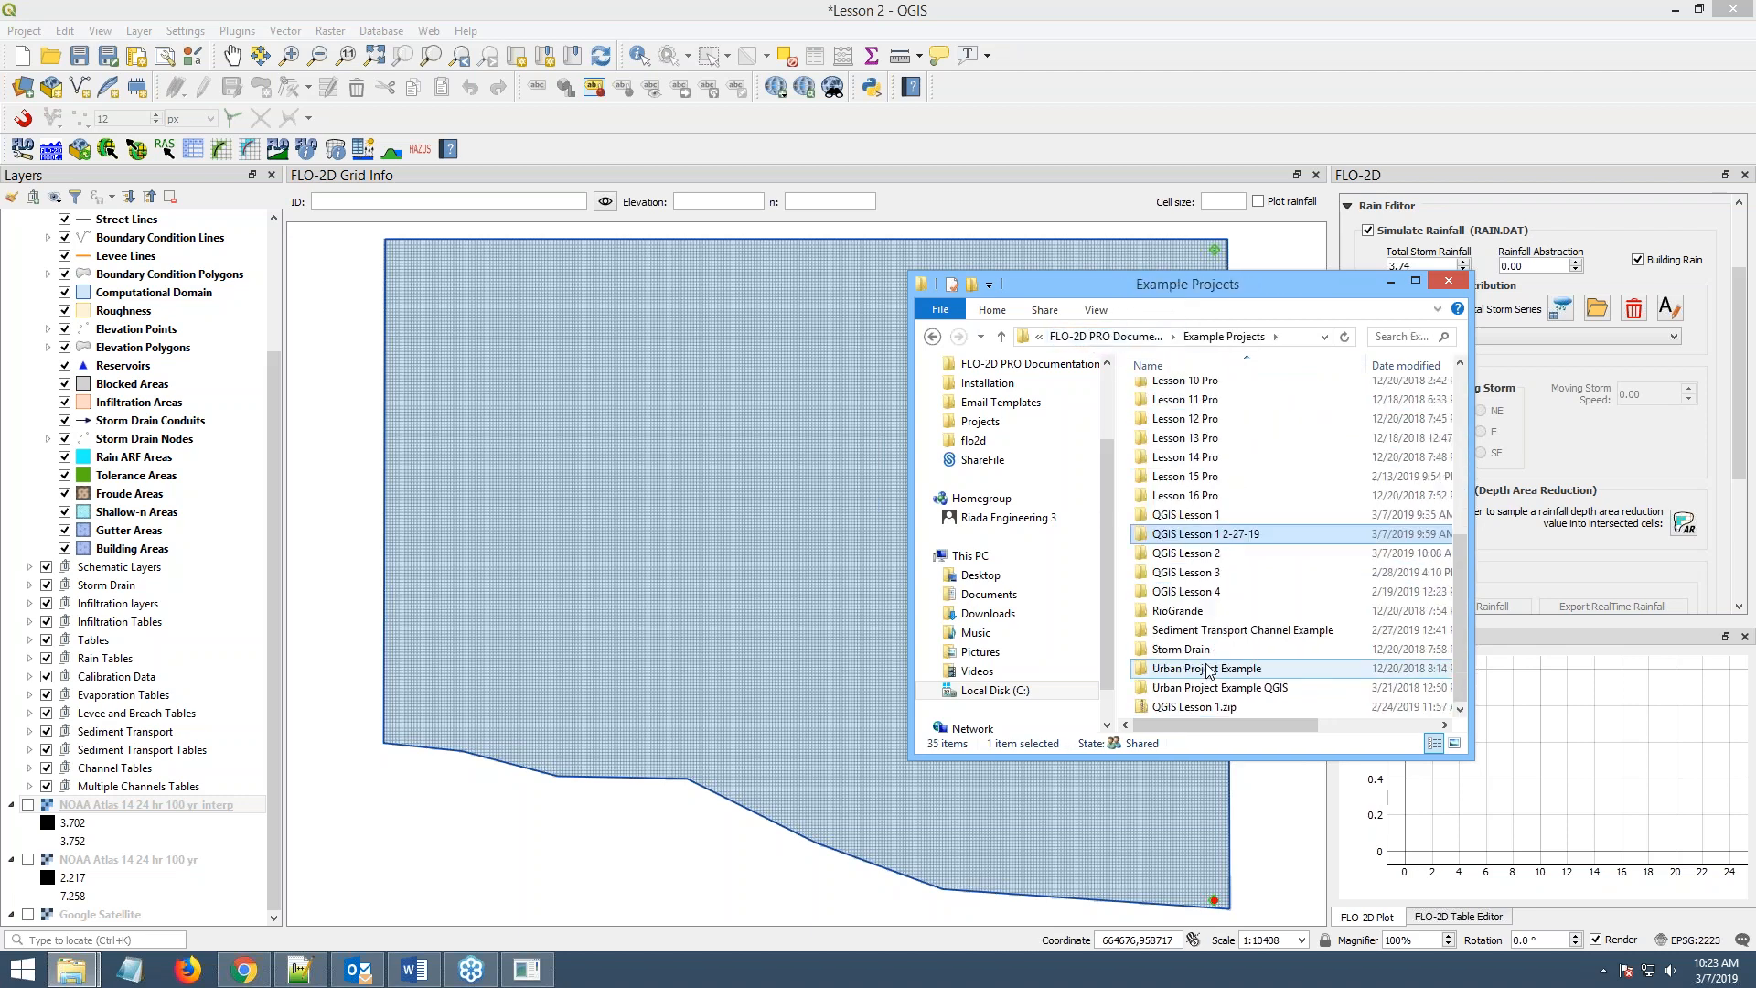
double_click(1197, 558)
double_click(1167, 391)
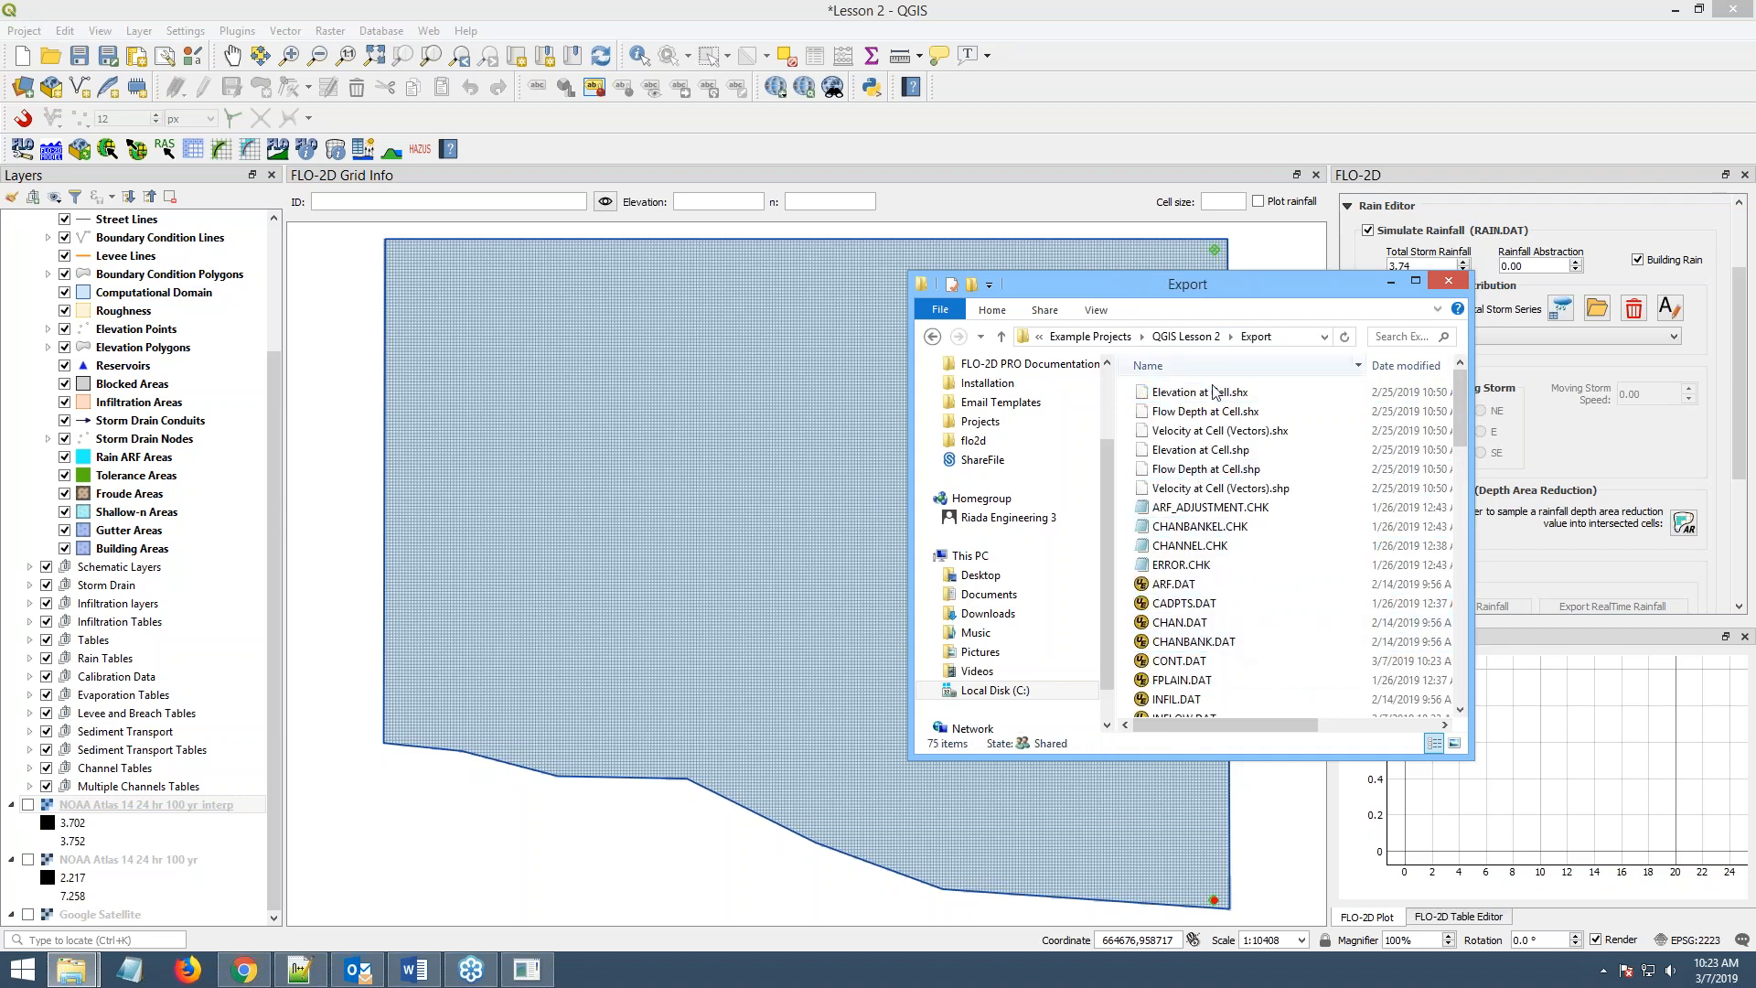
- Delete all existing files from the Export folder of QGIS Lesson 2
click(1194, 622)
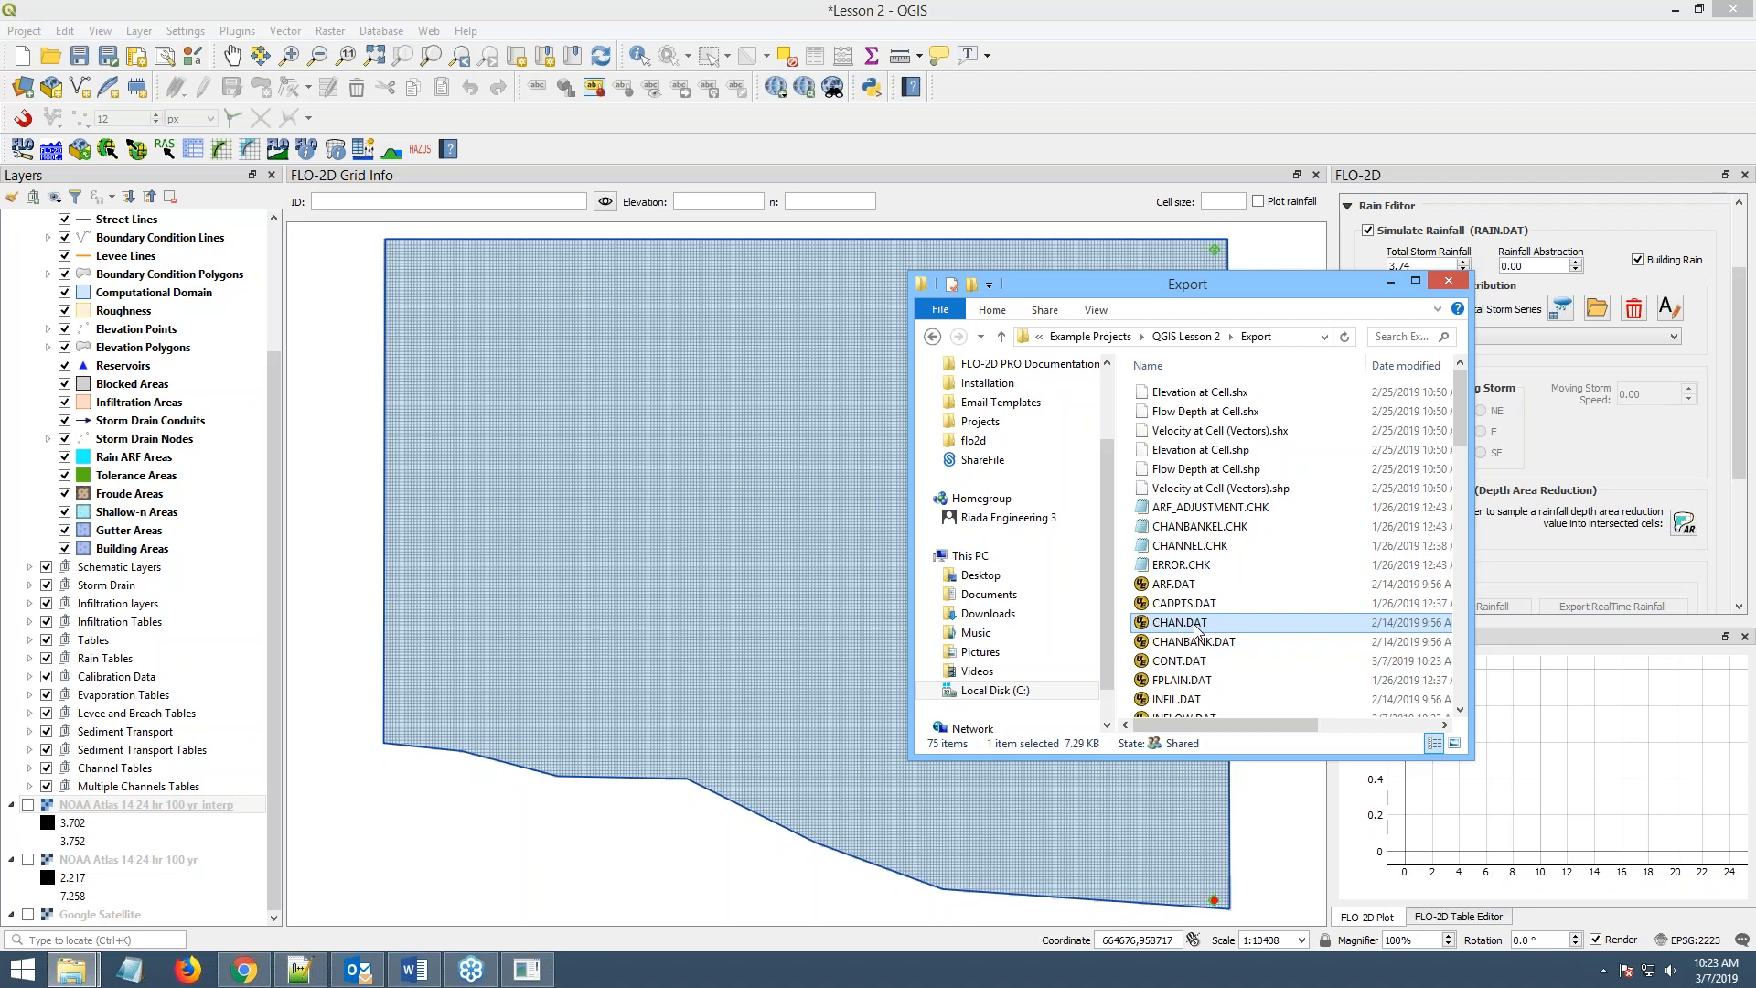
click(1181, 590)
scroll(1182, 590, down, 4)
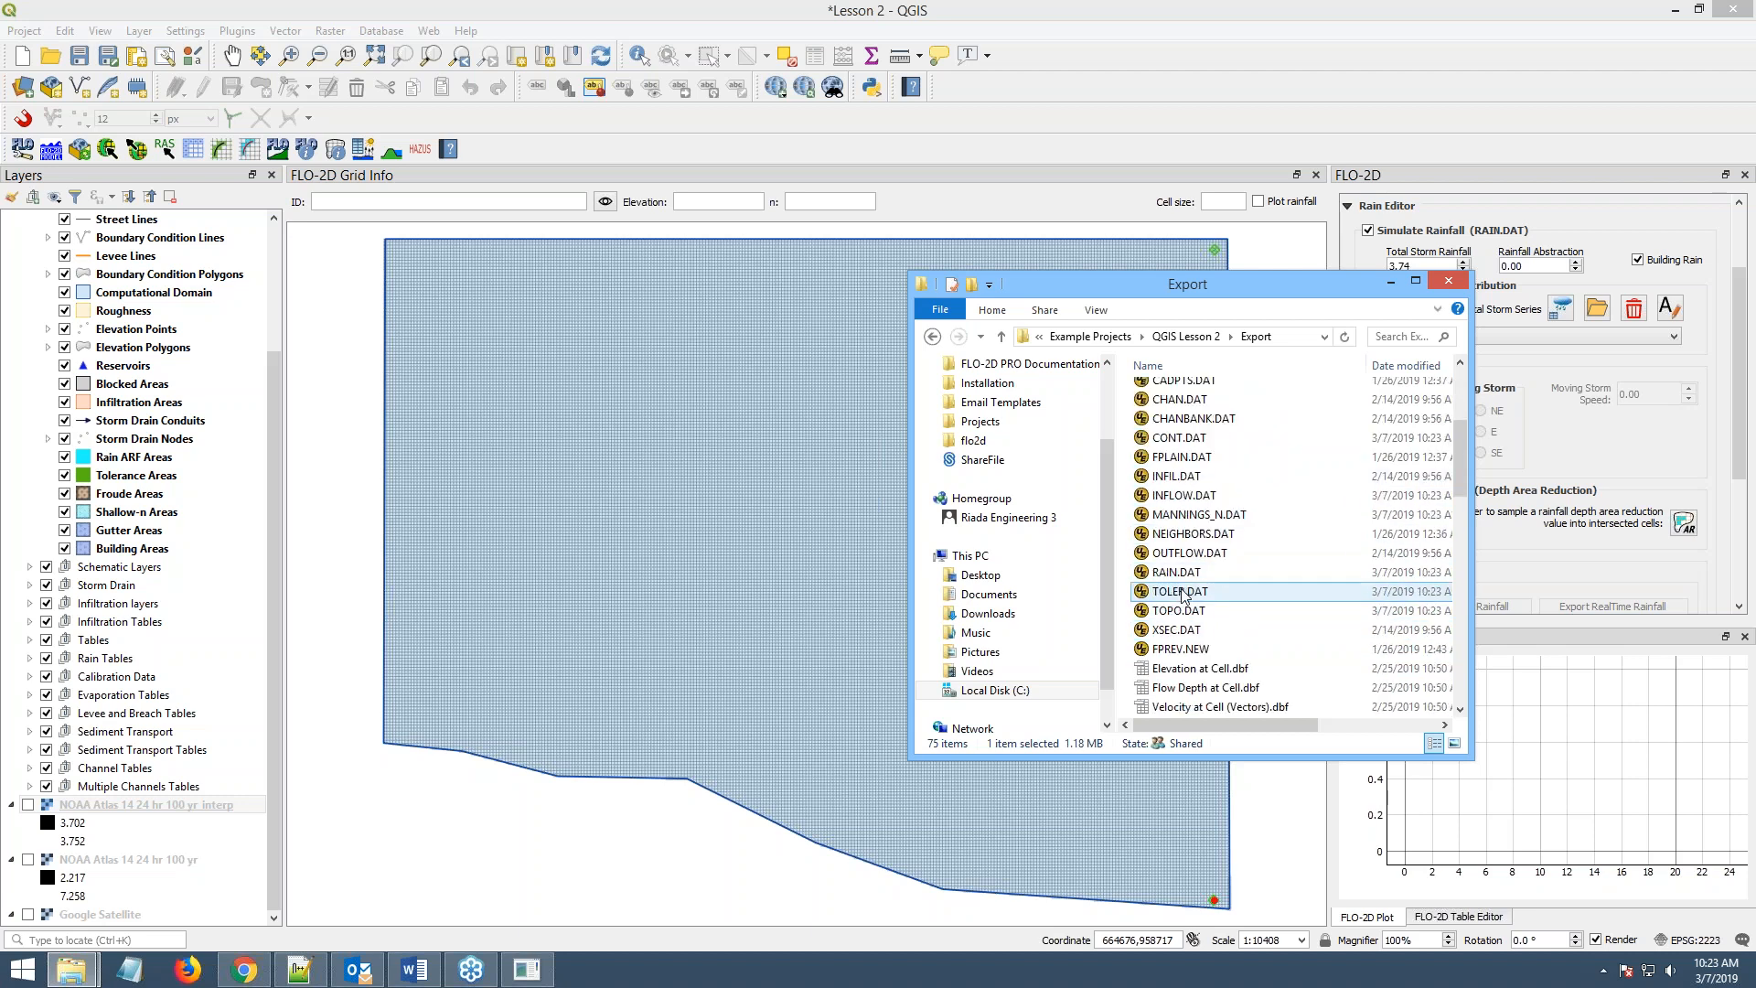
click(1179, 591)
scroll(1181, 528, up, 4)
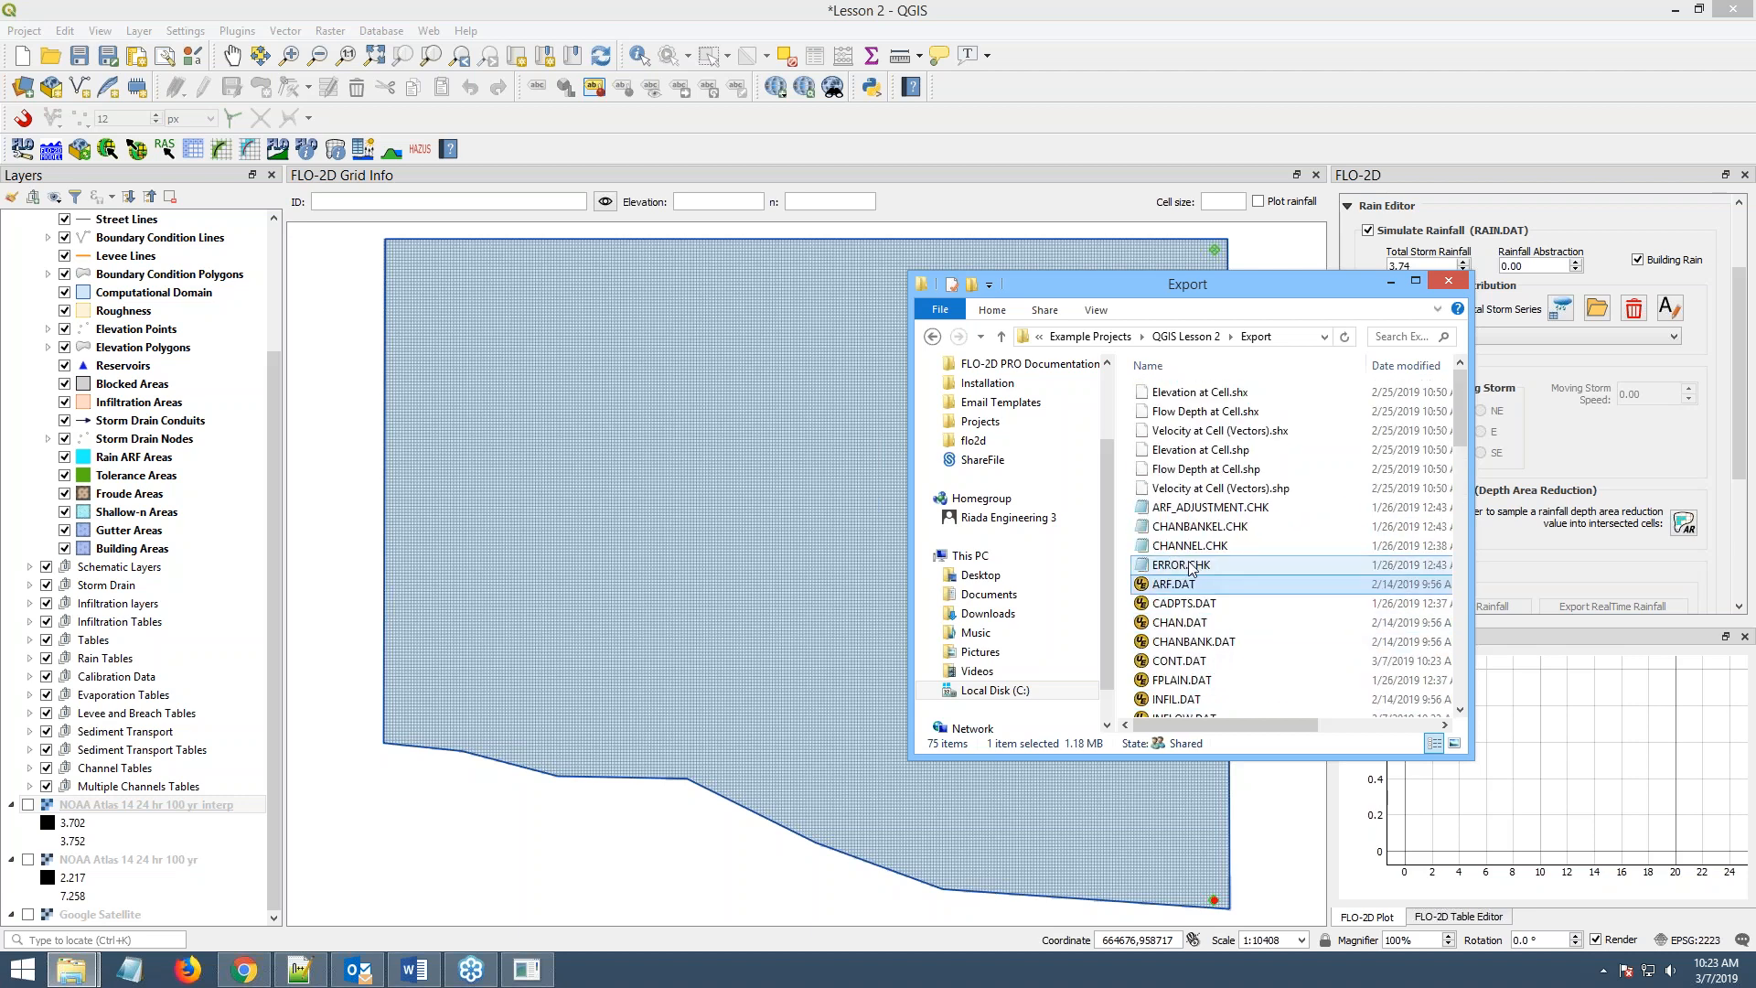
key(ctrl+a)
key(Delete)
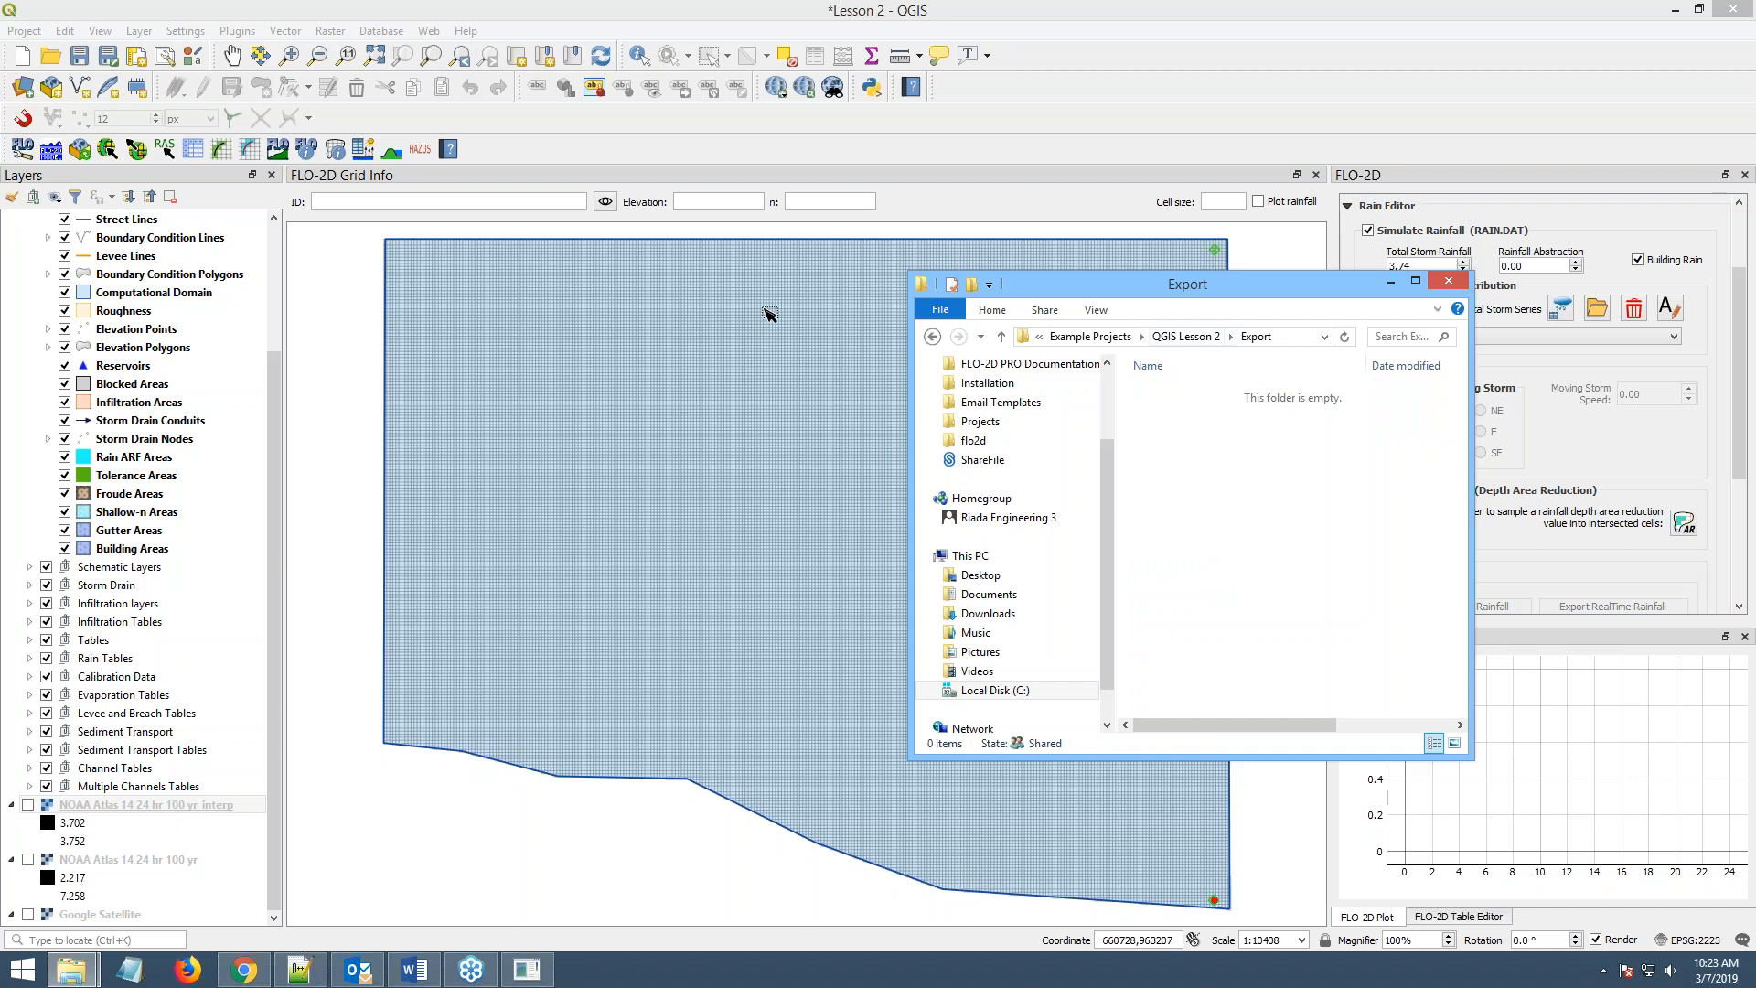
- Export the FLO-2D model again from QGIS into the emptied Export folder of QGIS Lesson 2
click(133, 151)
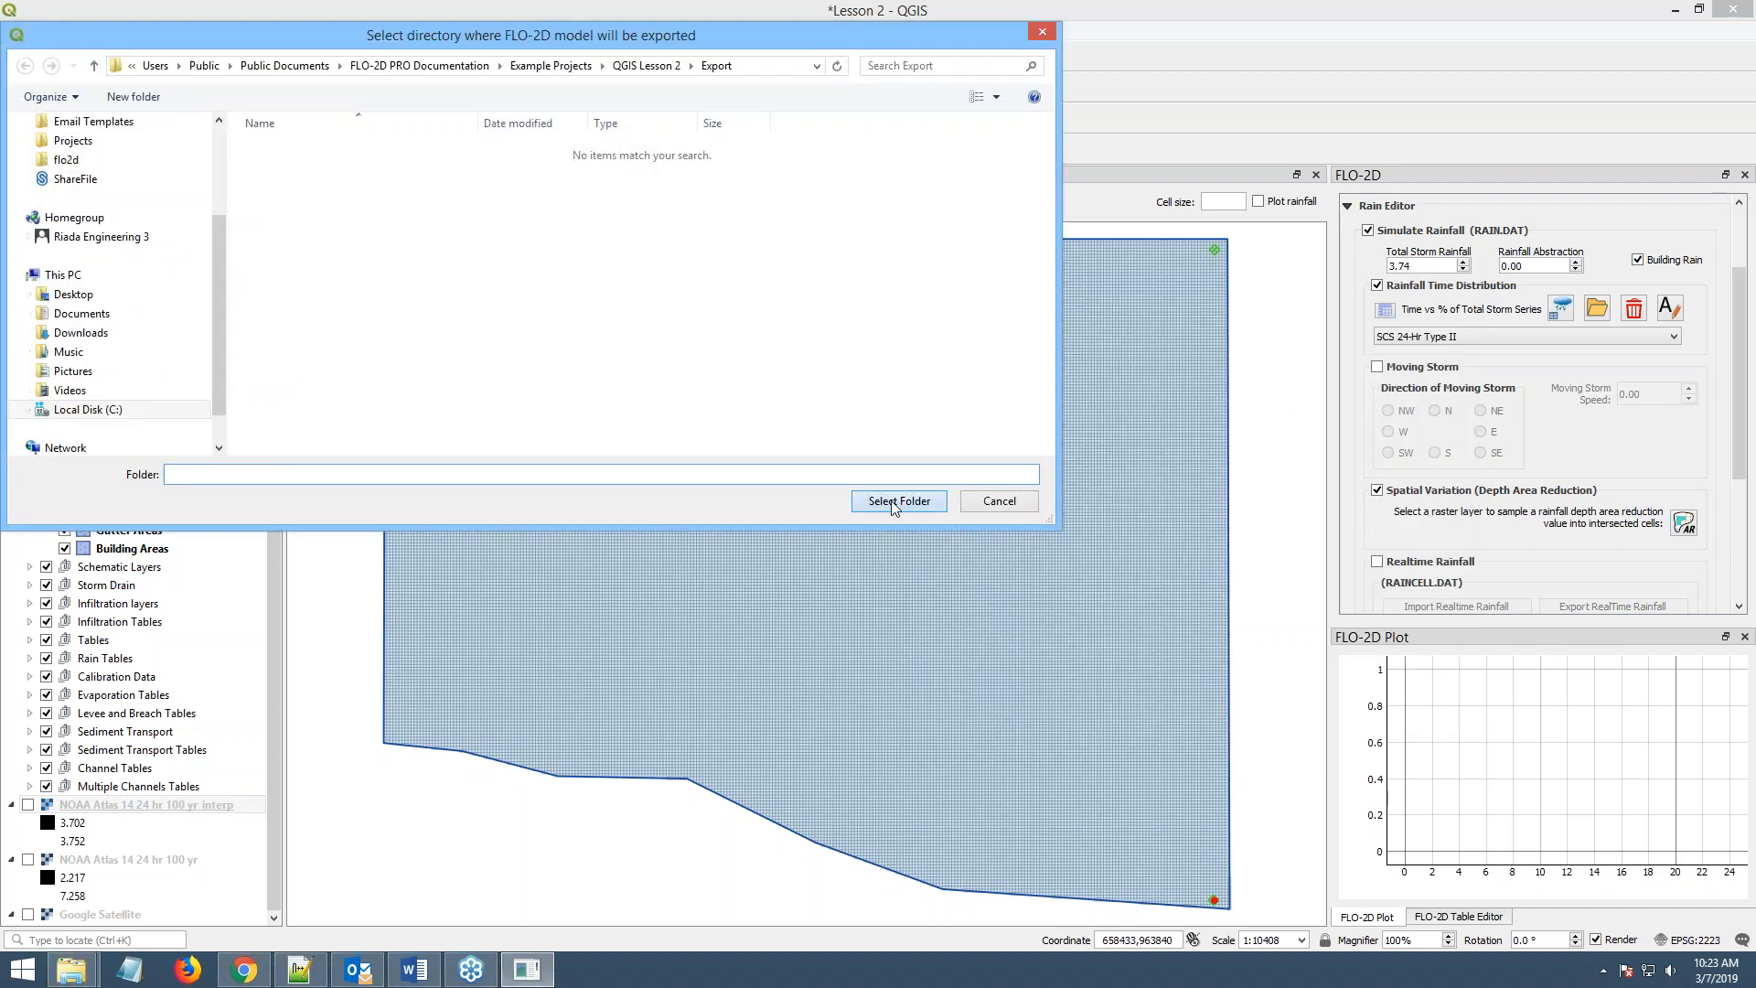
click(895, 501)
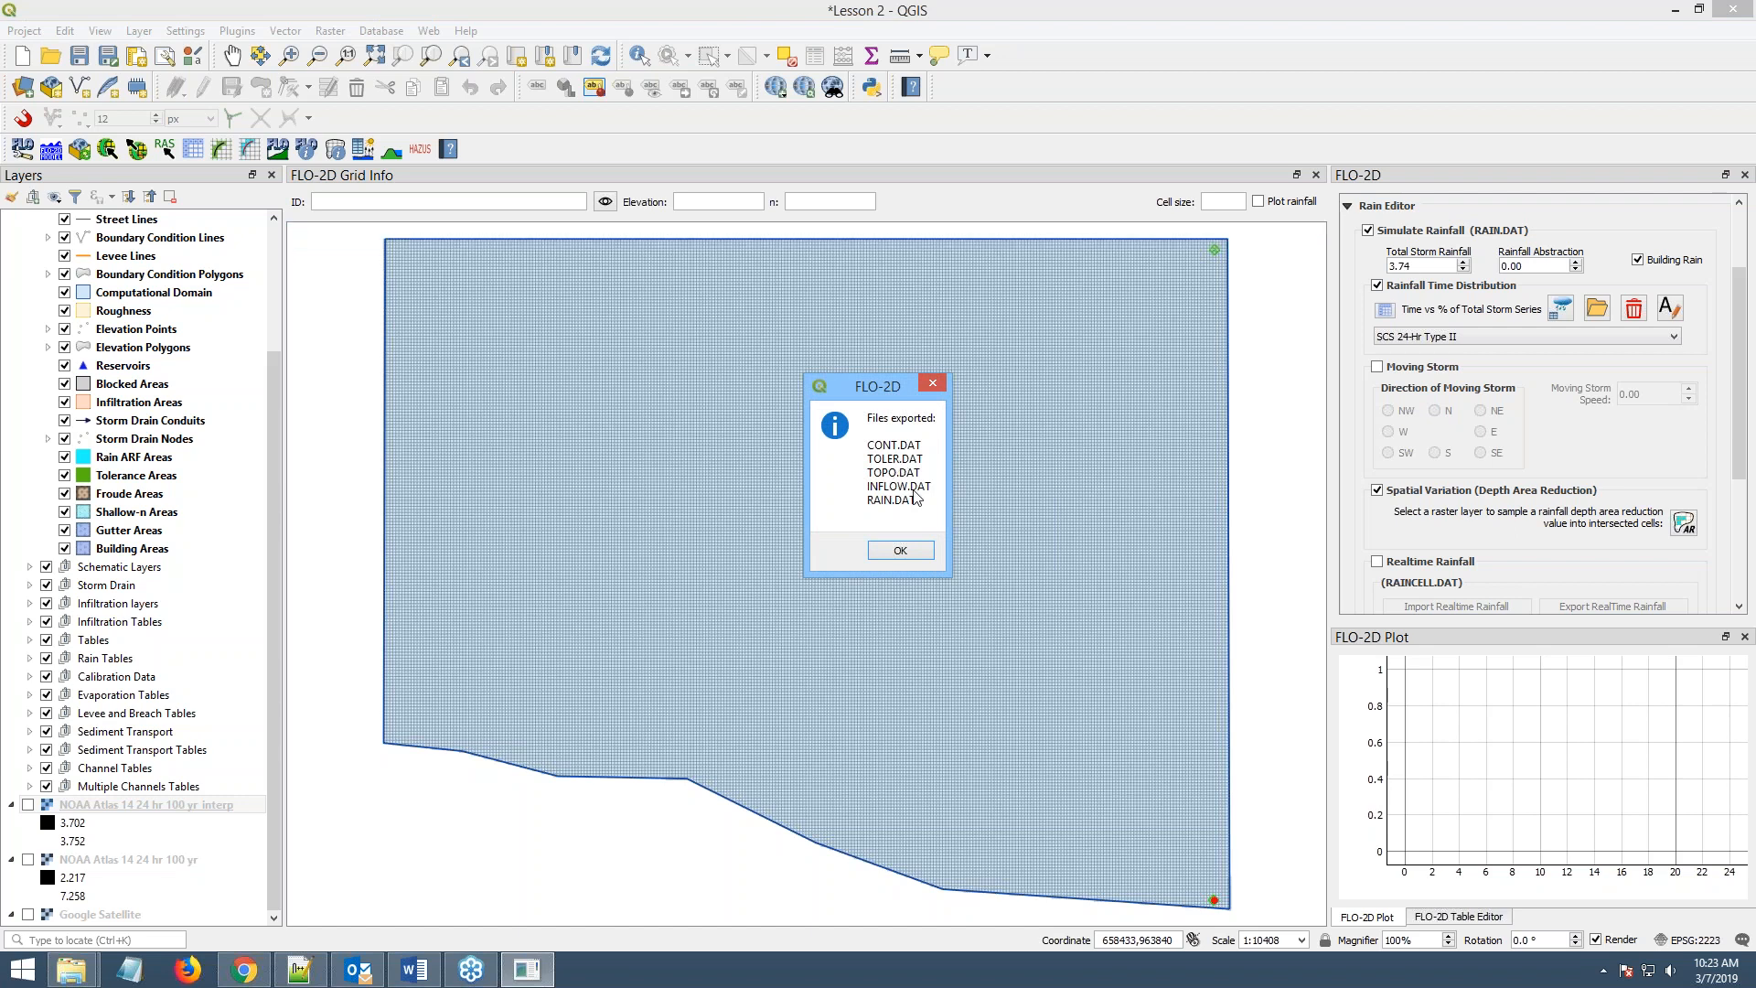
click(901, 552)
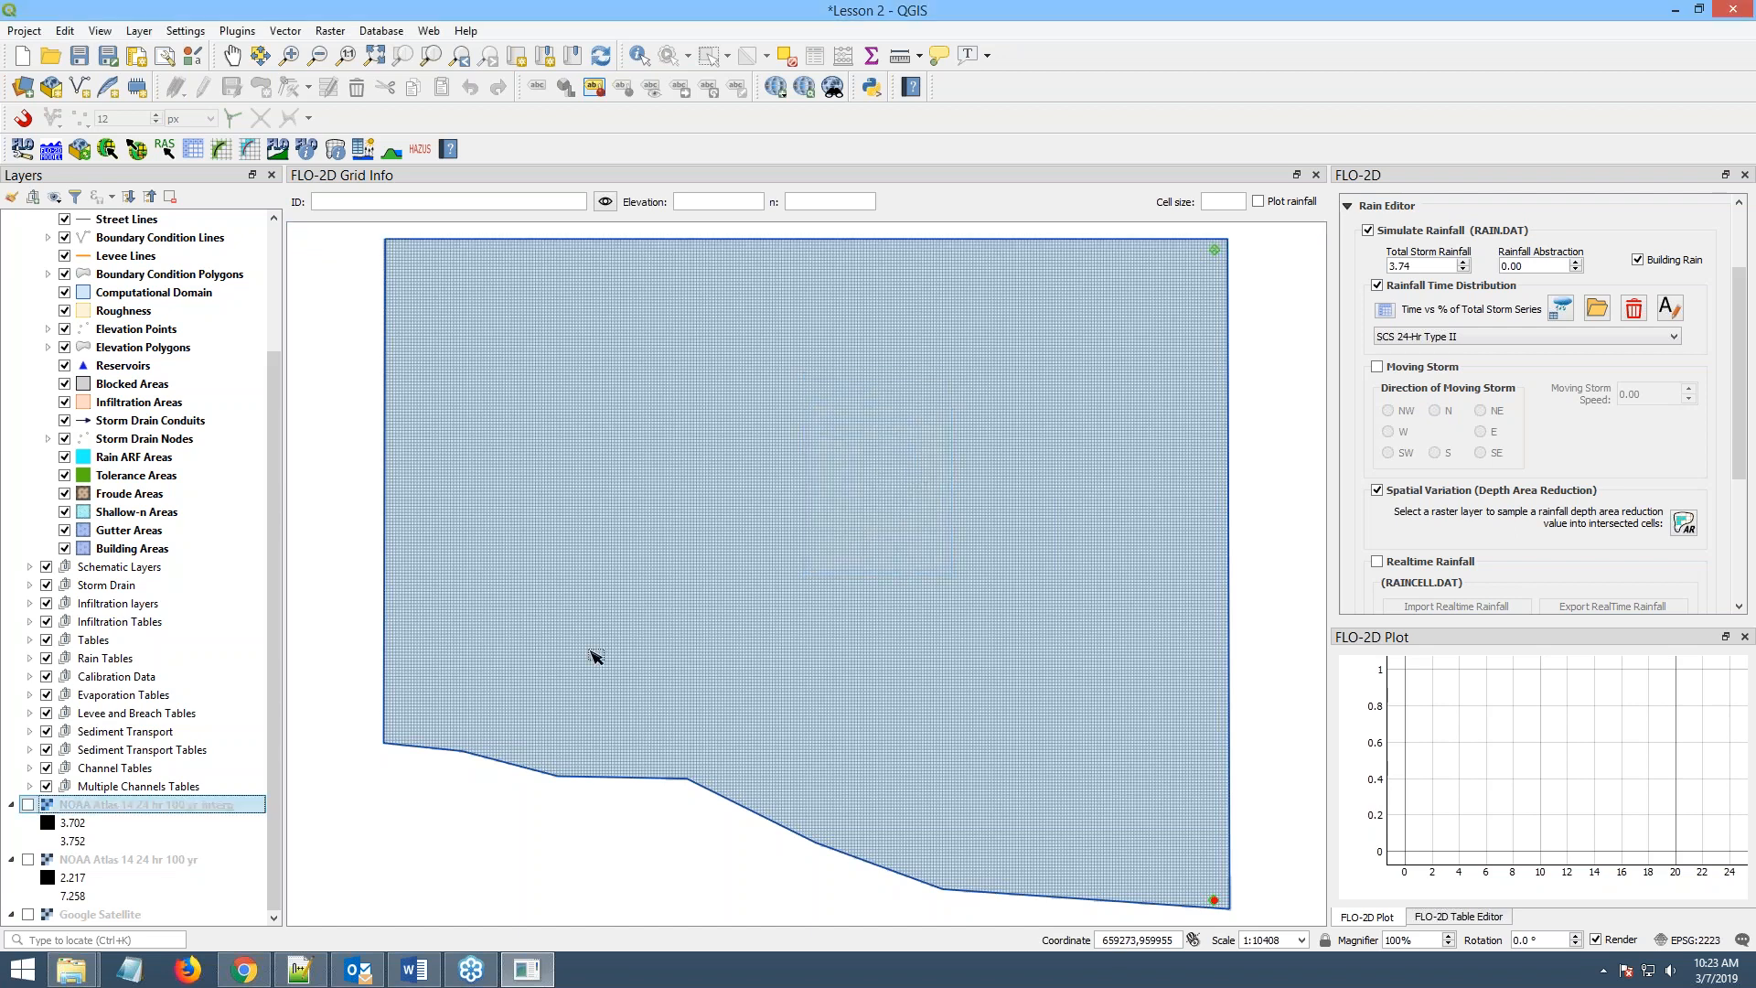
- Open the exported INFLOW.DAT and RAIN.DAT files from the Export folder in Notepad++
click(68, 974)
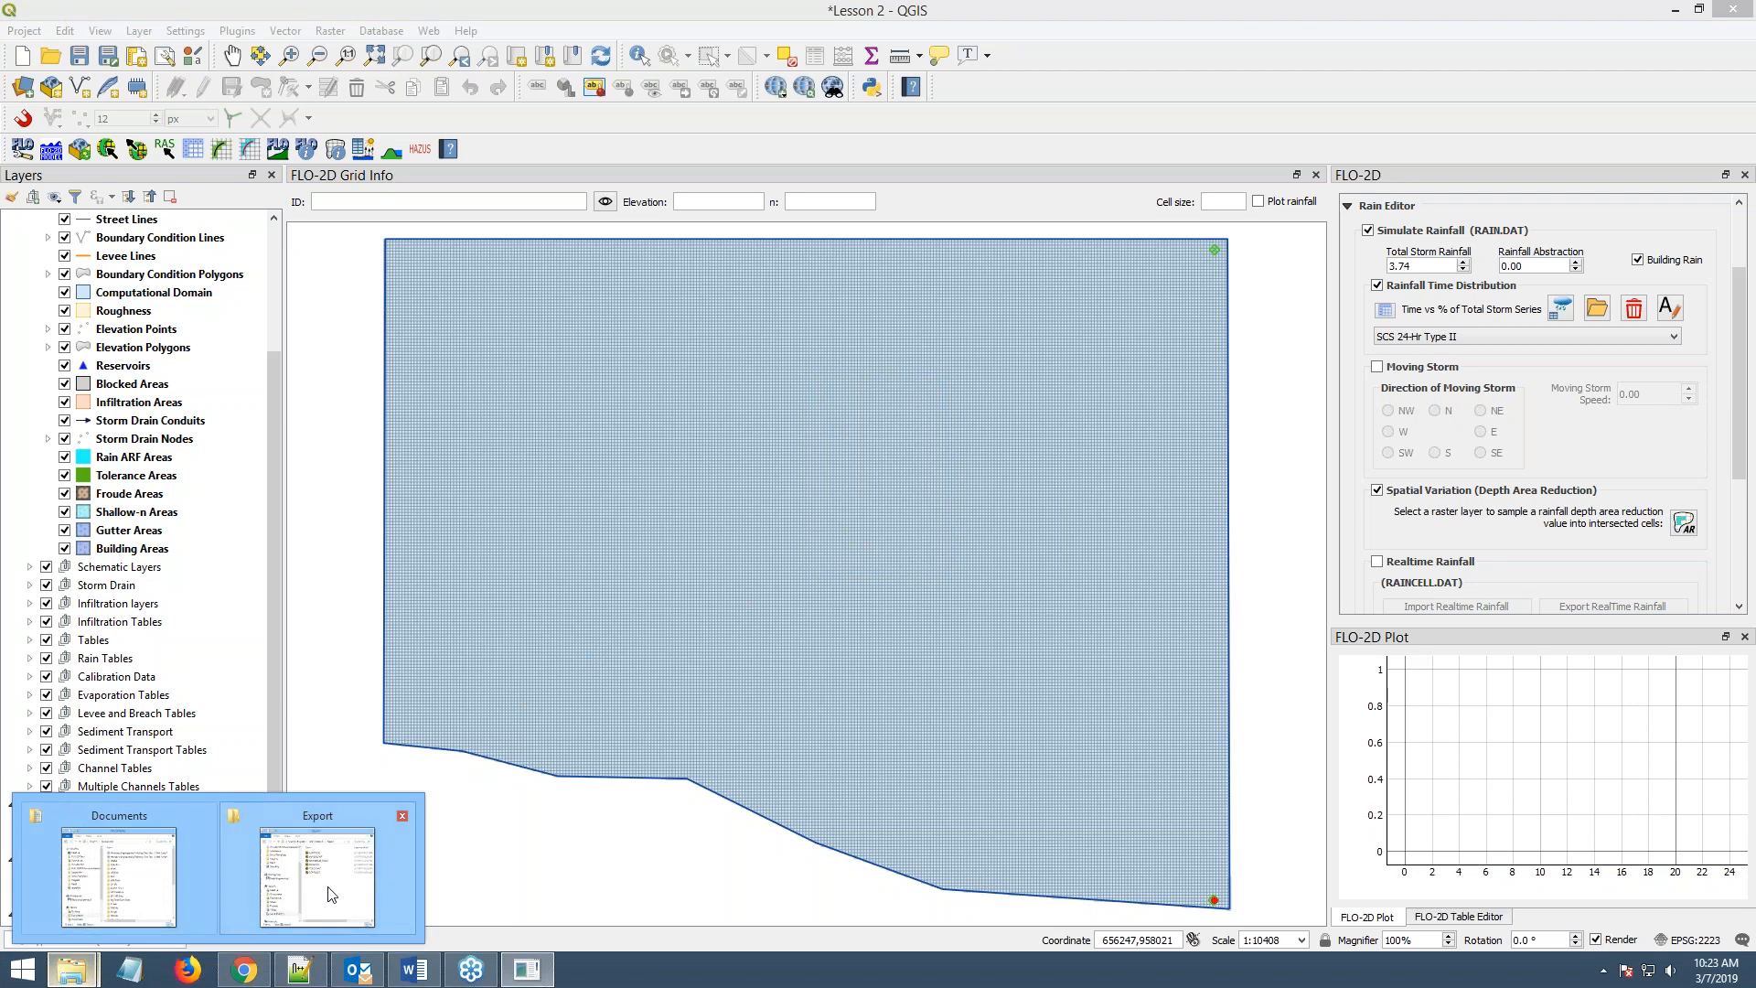
click(316, 869)
click(1177, 393)
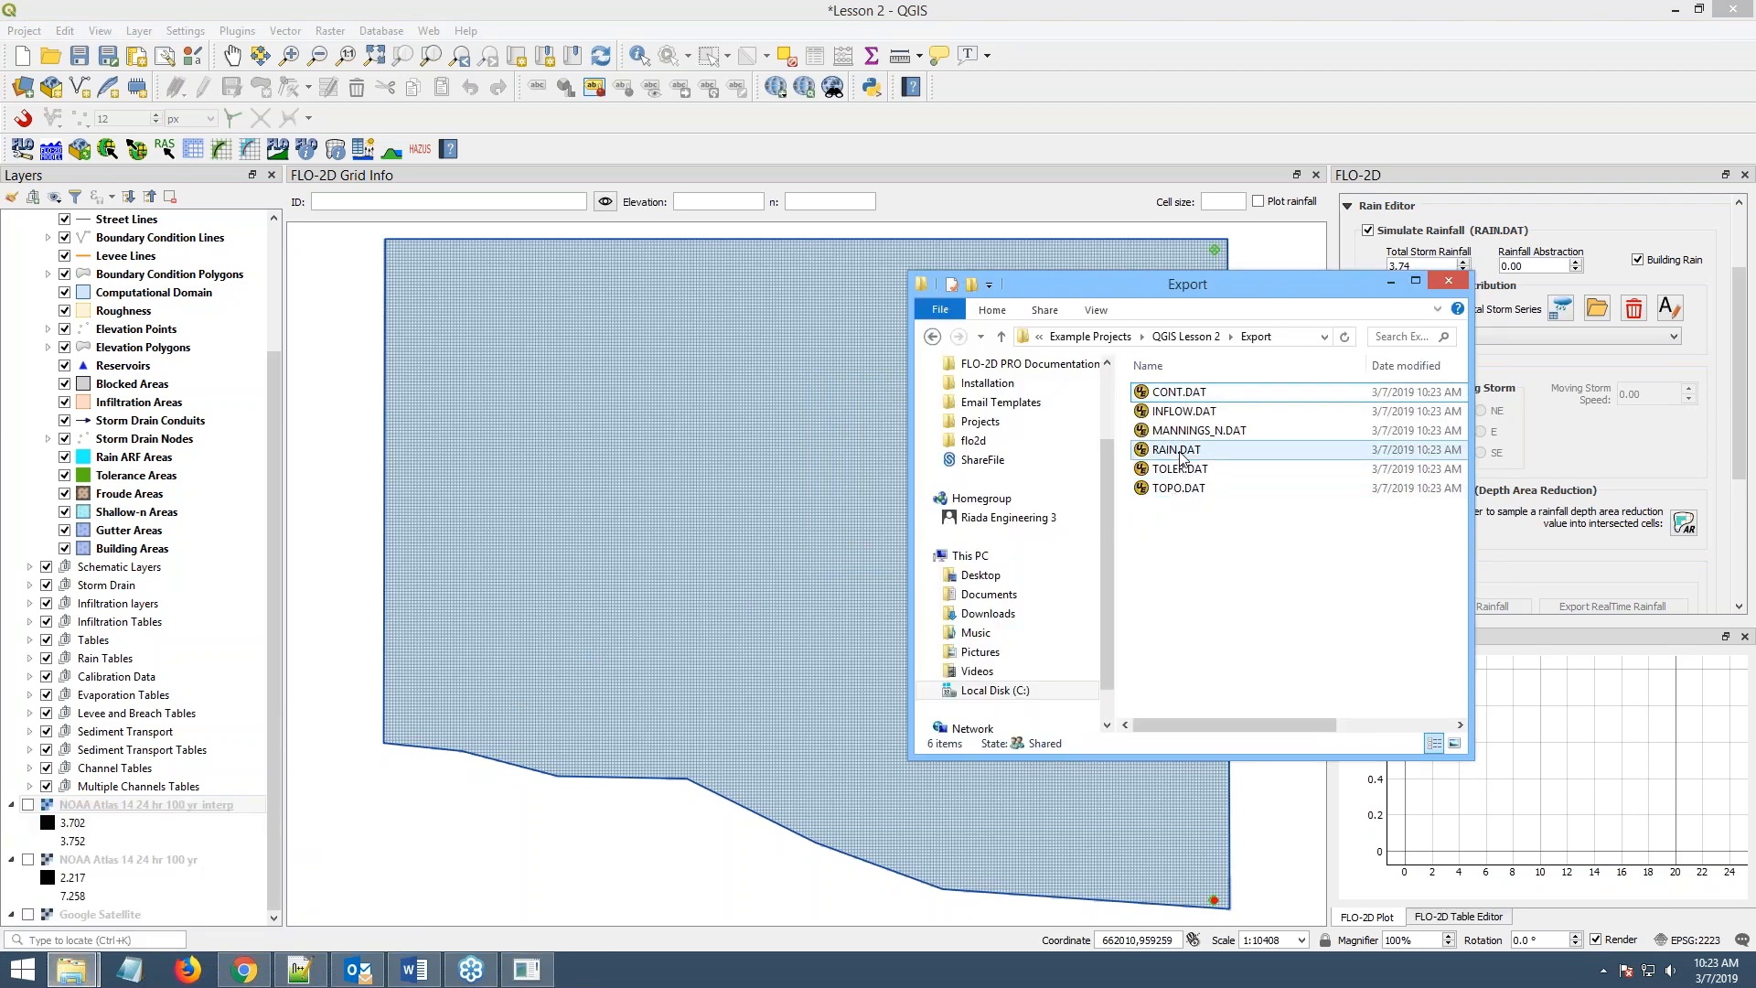
click(1180, 411)
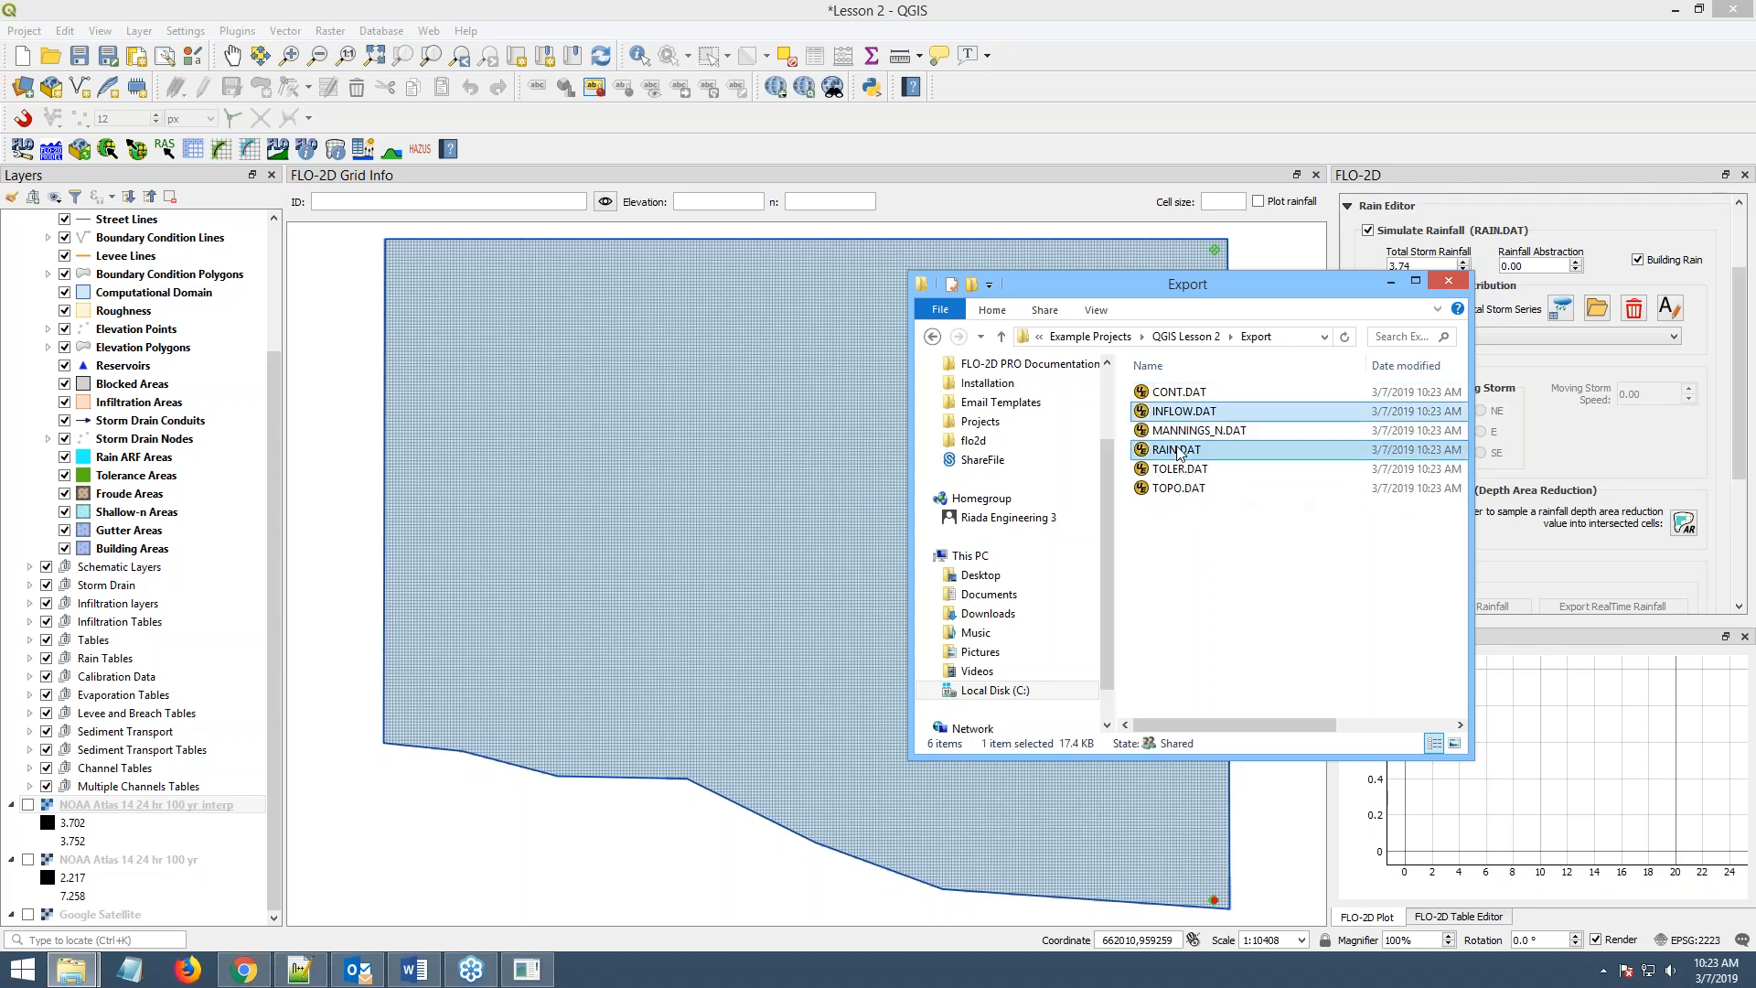
ctrl+click(1178, 450)
right_click(1178, 450)
click(1230, 539)
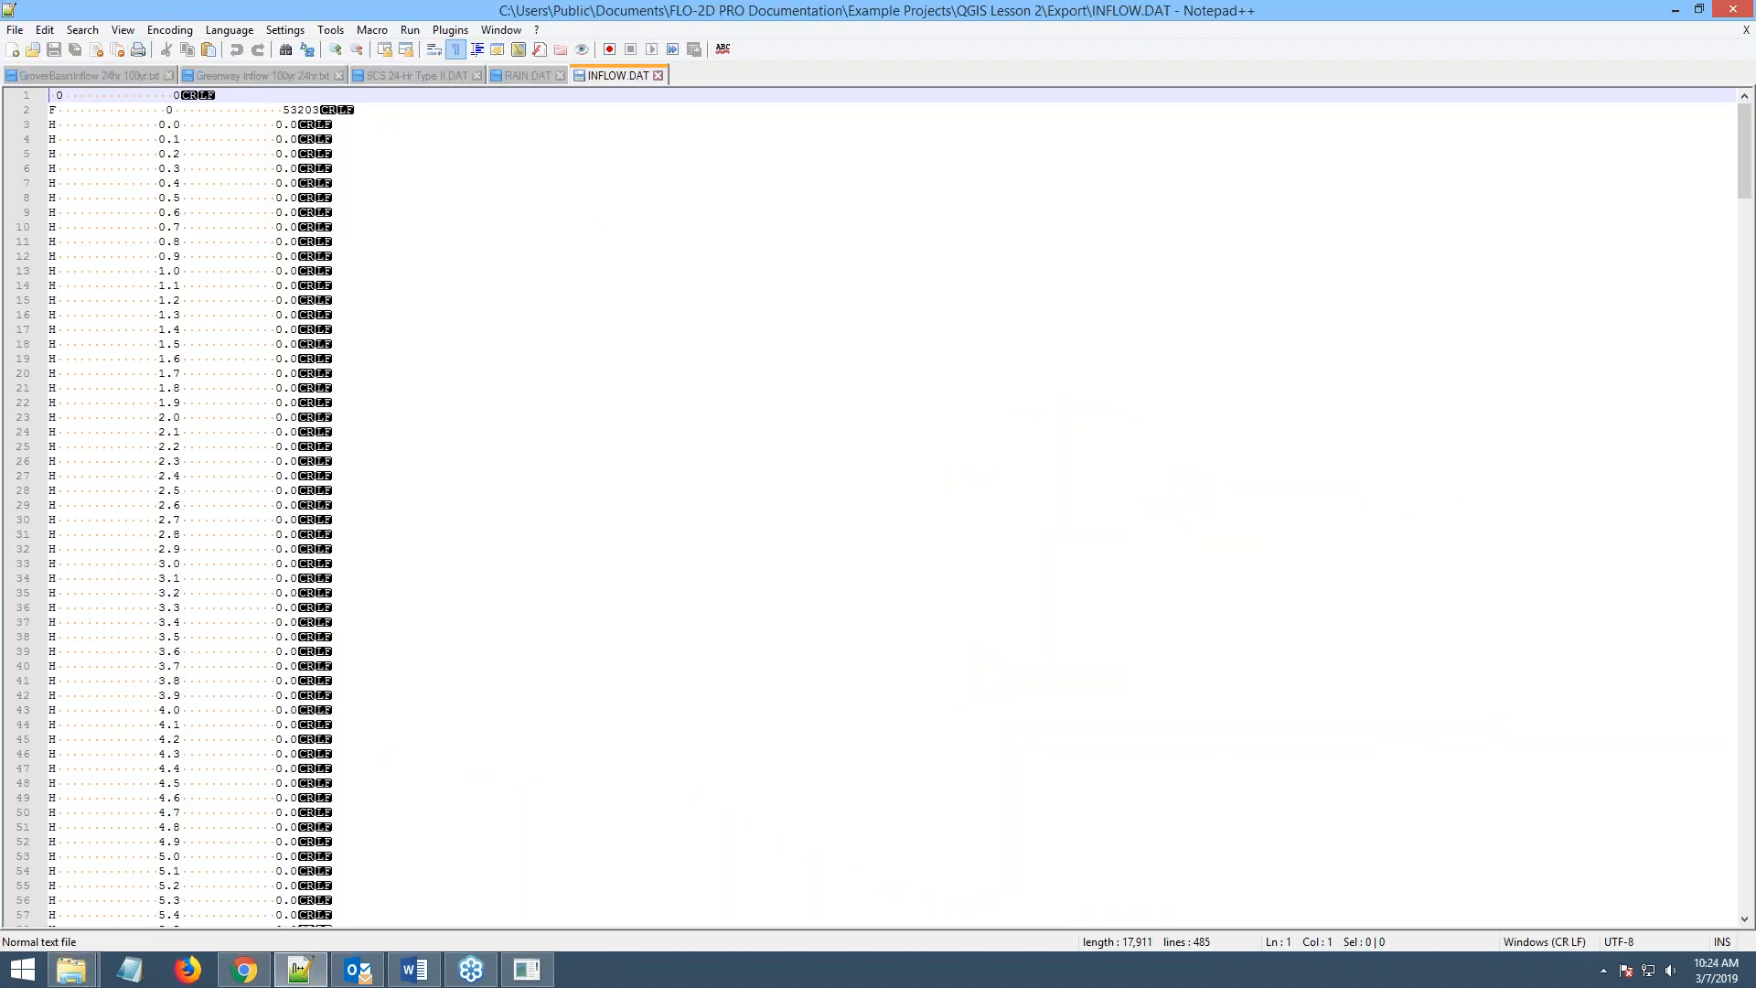
- Turn off the display of whitespace and end-of-line symbols in INFLOW.DAT
click(123, 29)
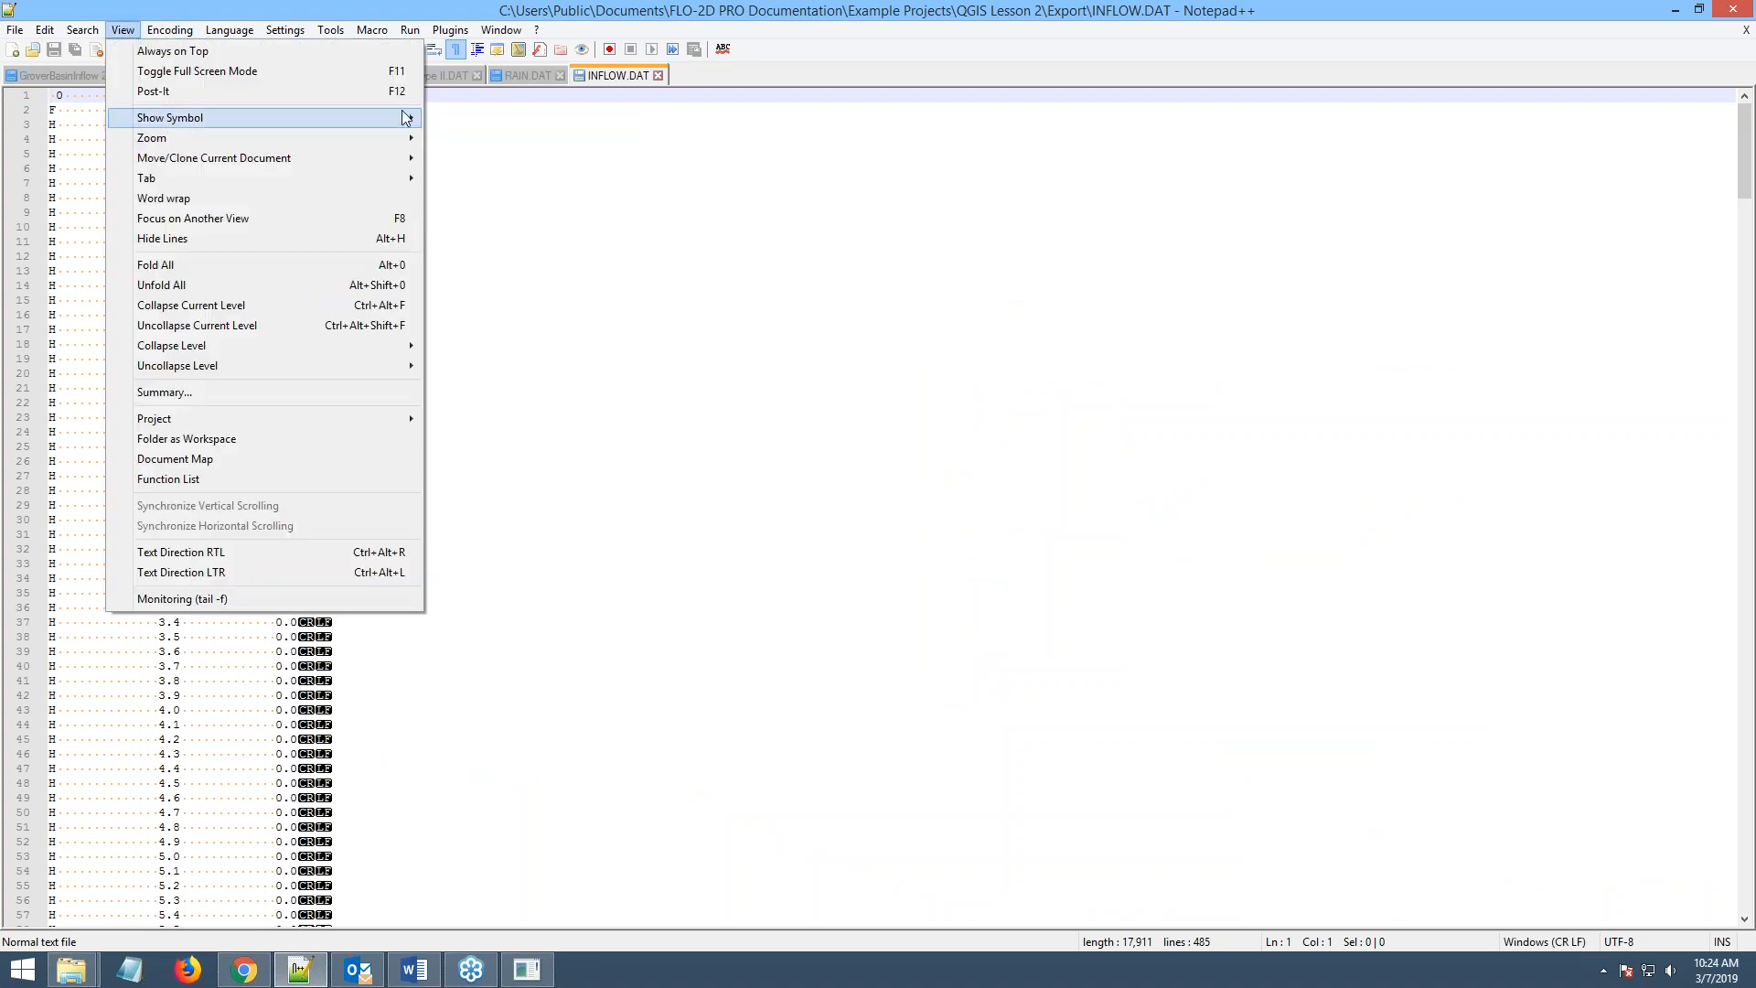
mouse_move(407, 120)
click(498, 157)
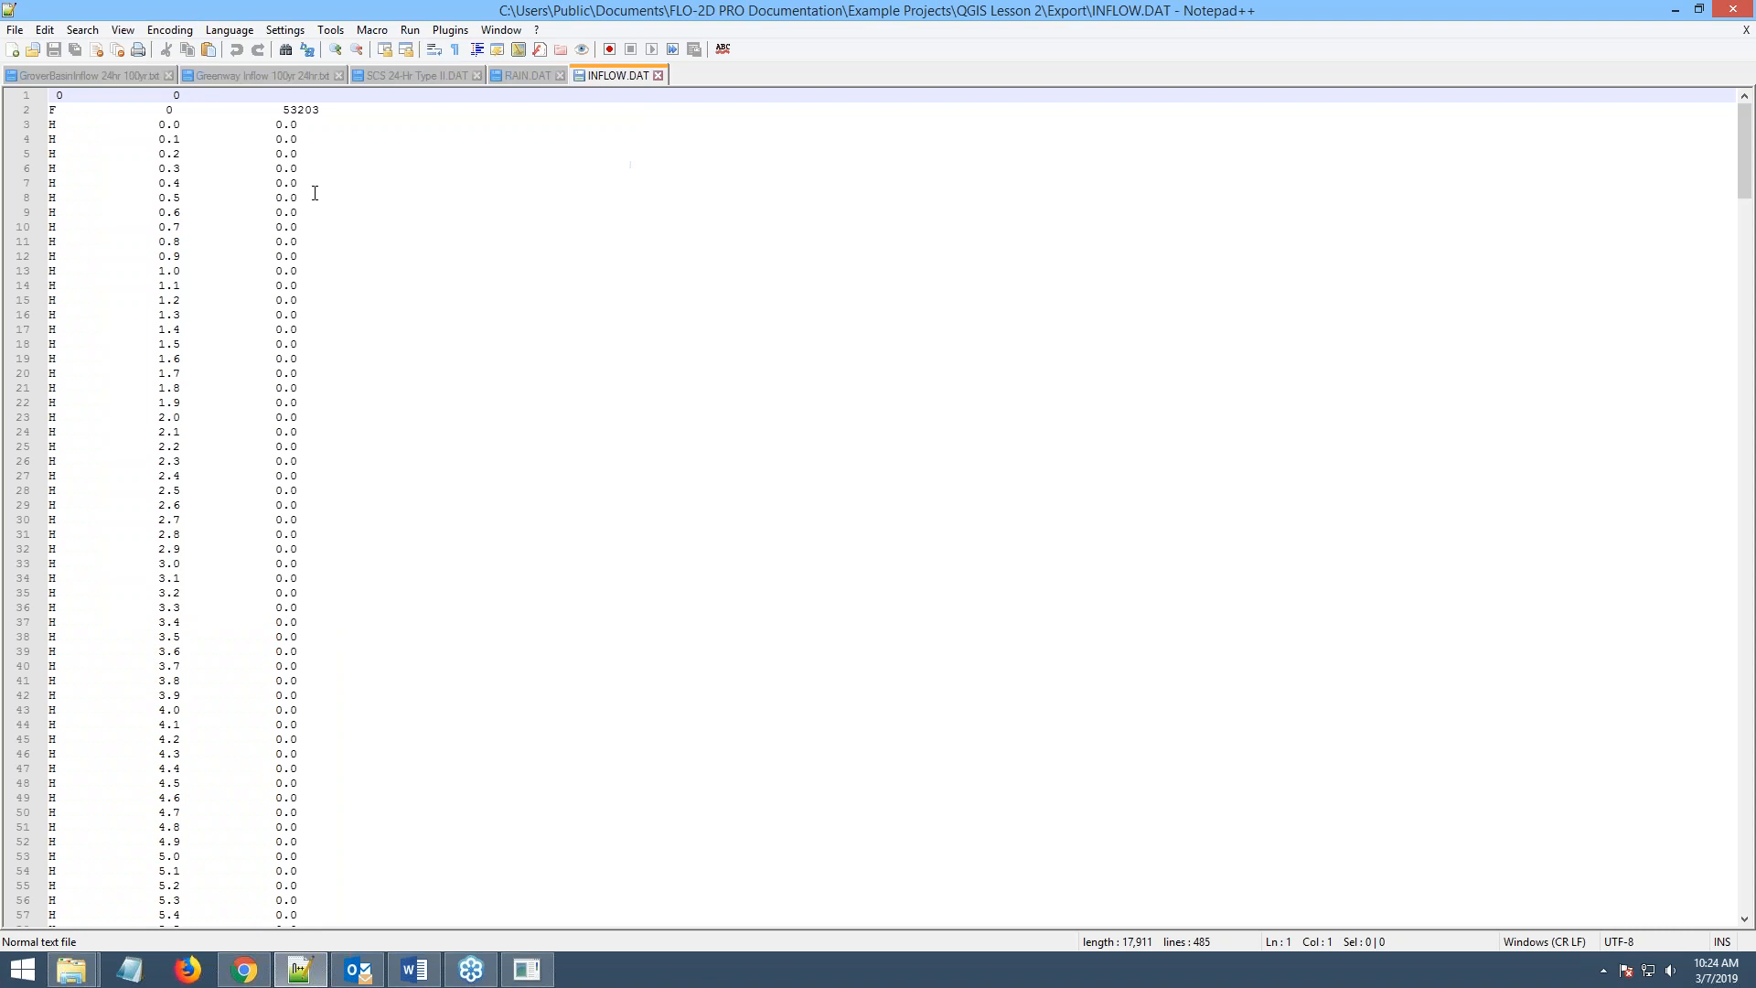
- Examine the header lines of RAIN.DAT and its R-line rainfall distribution up to hour 24
click(505, 76)
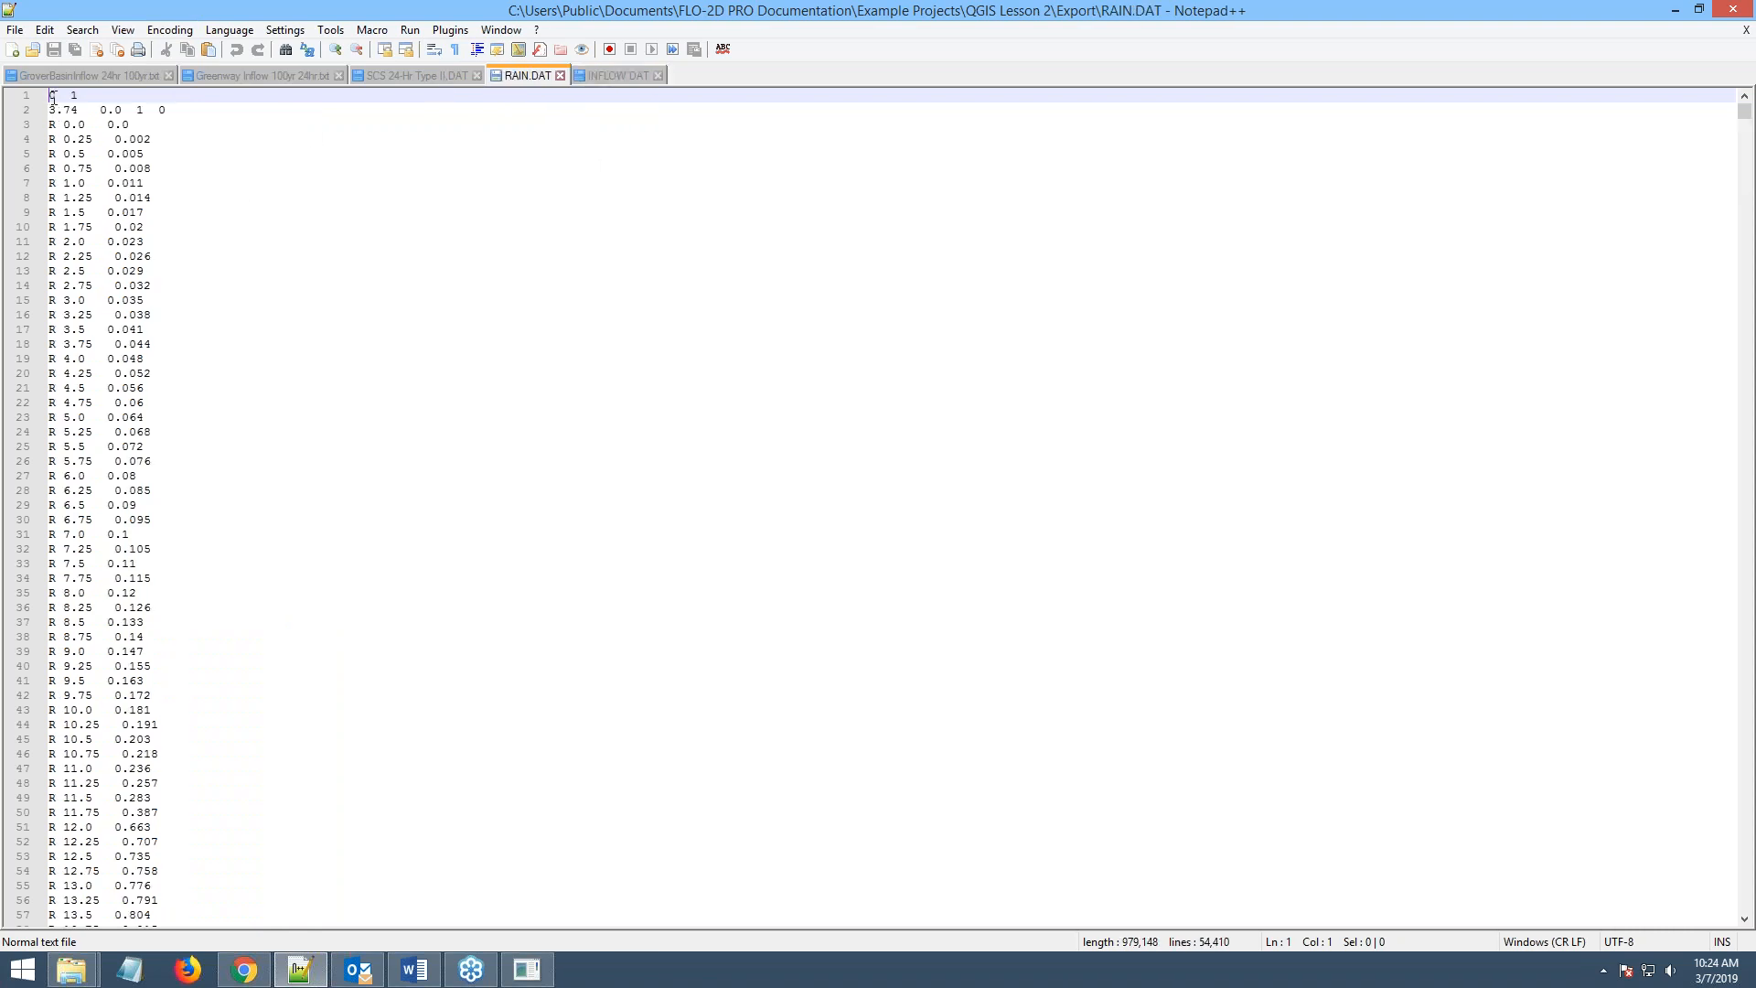
drag(51, 95, 193, 96)
click(86, 97)
drag(50, 109, 85, 109)
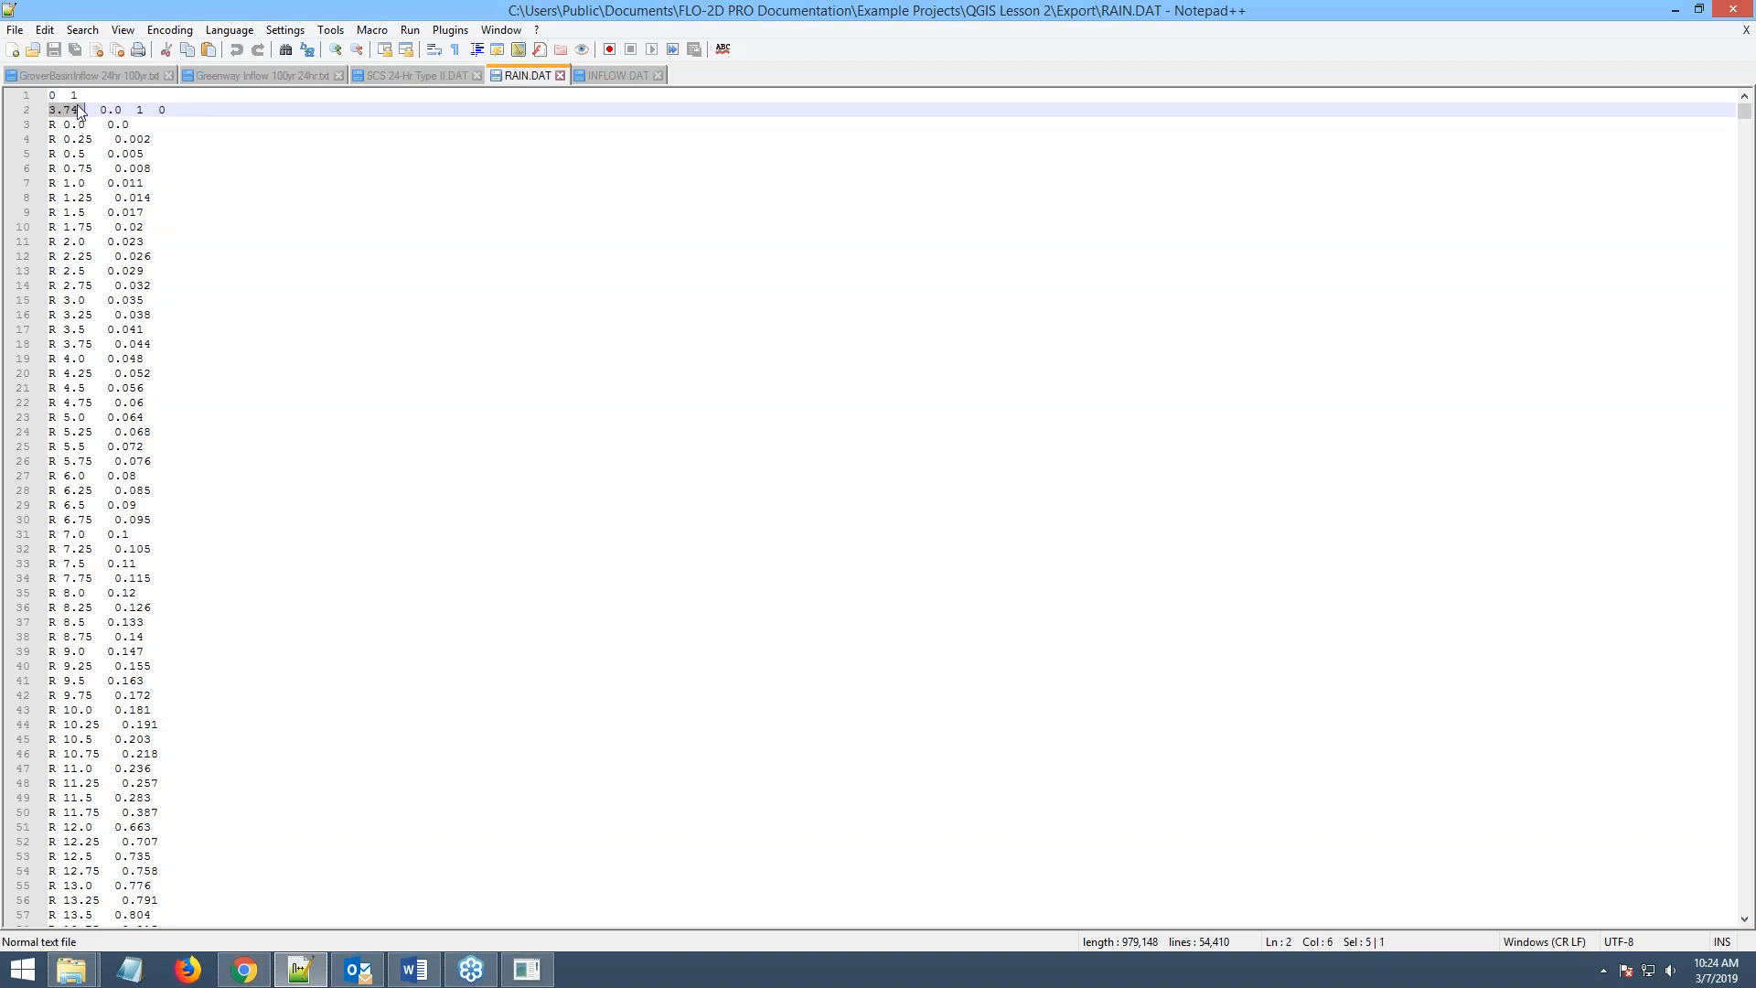
click(137, 109)
drag(138, 109, 143, 111)
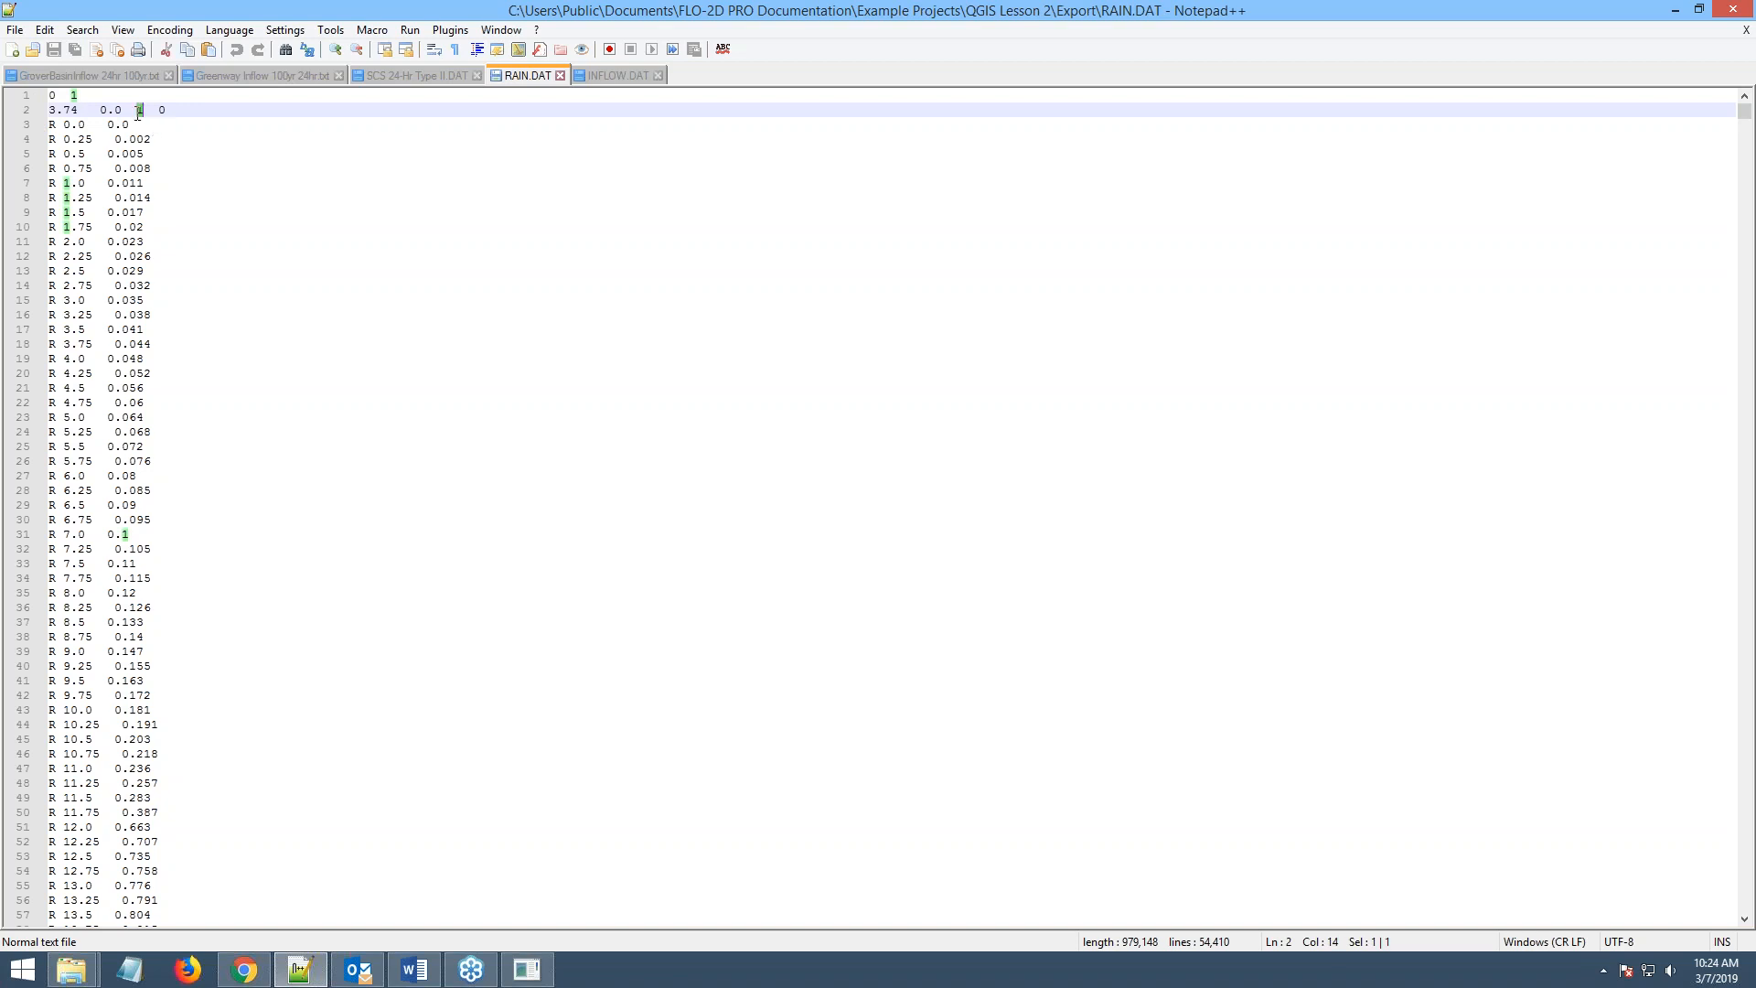
drag(51, 124, 178, 521)
scroll(151, 248, down, 19)
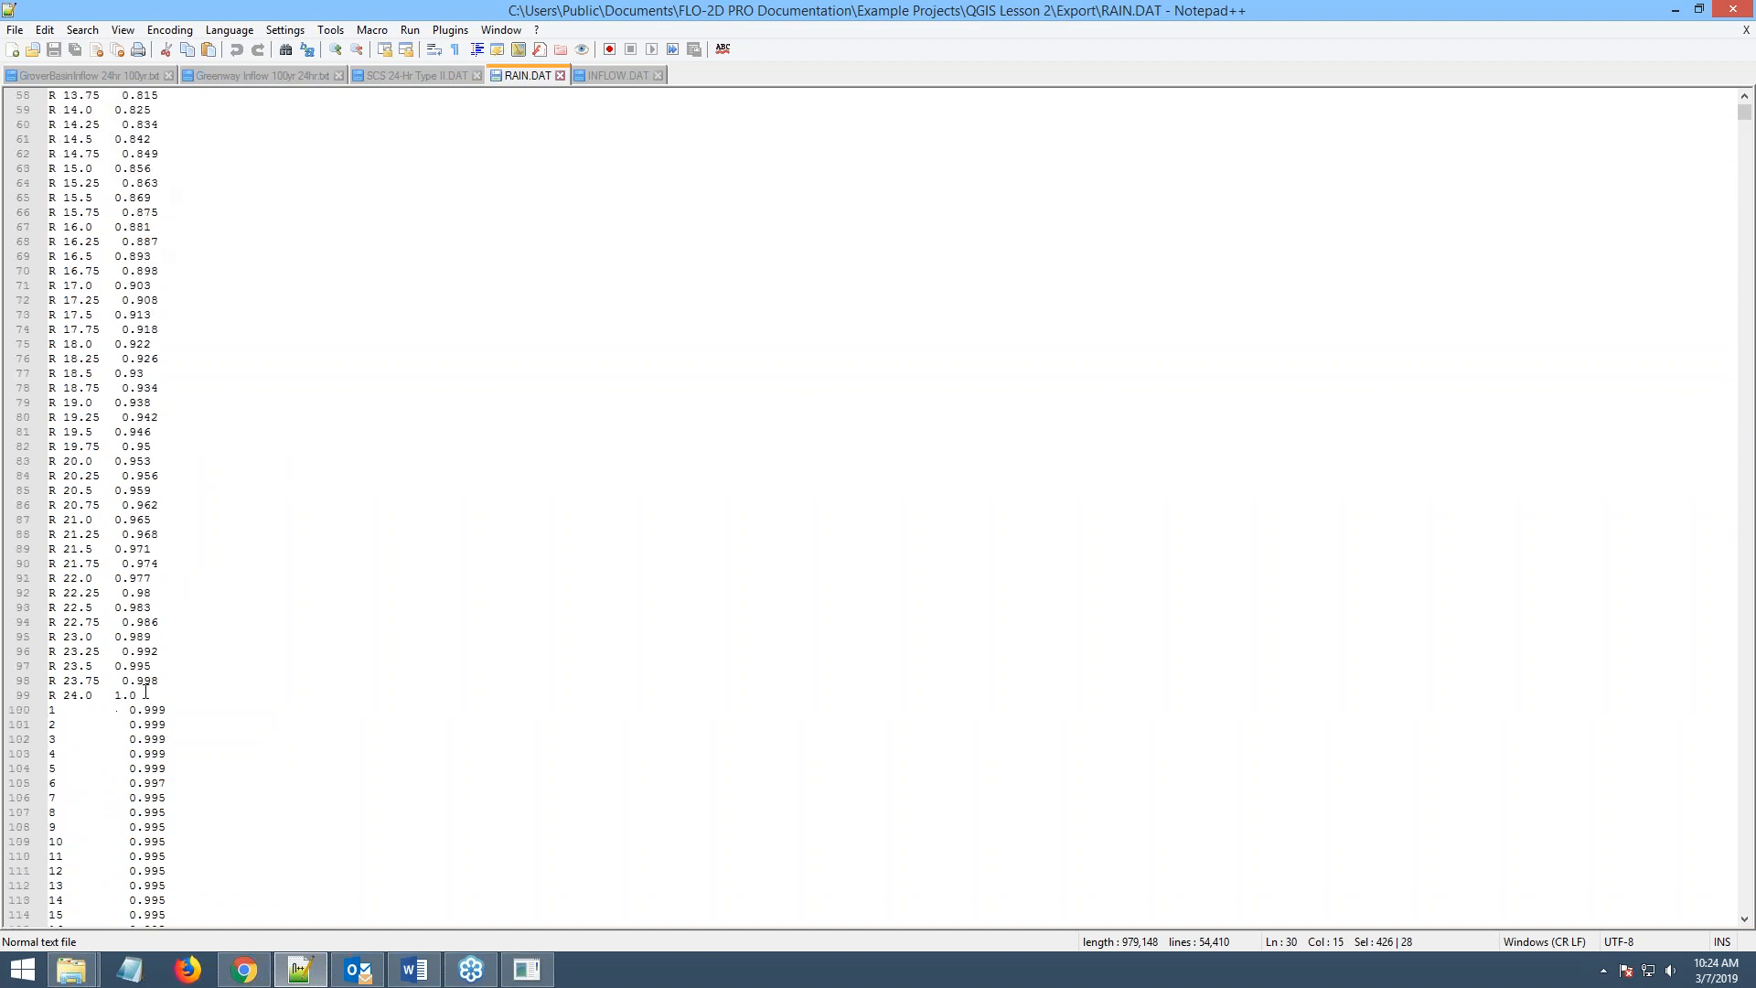
click(146, 694)
drag(114, 695, 178, 692)
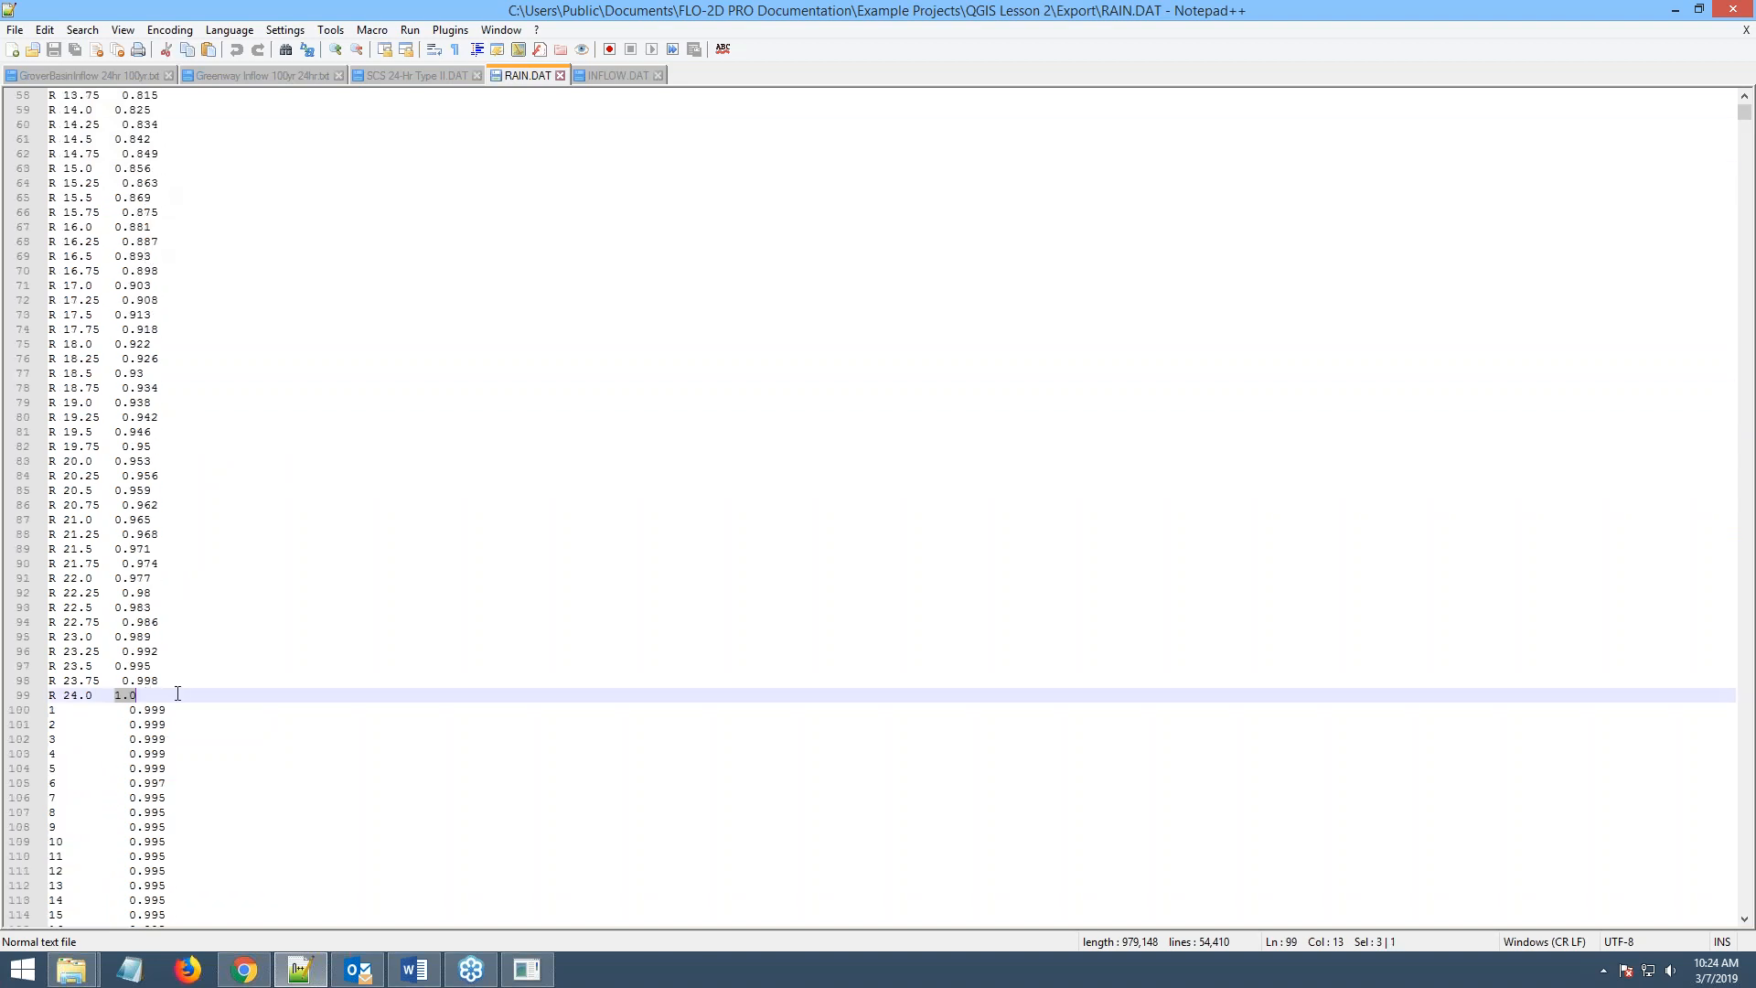
- Review the depth area reduction values listed per grid cell in RAIN.DAT, comparing them with the rainfall distribution
scroll(173, 676, down, 12)
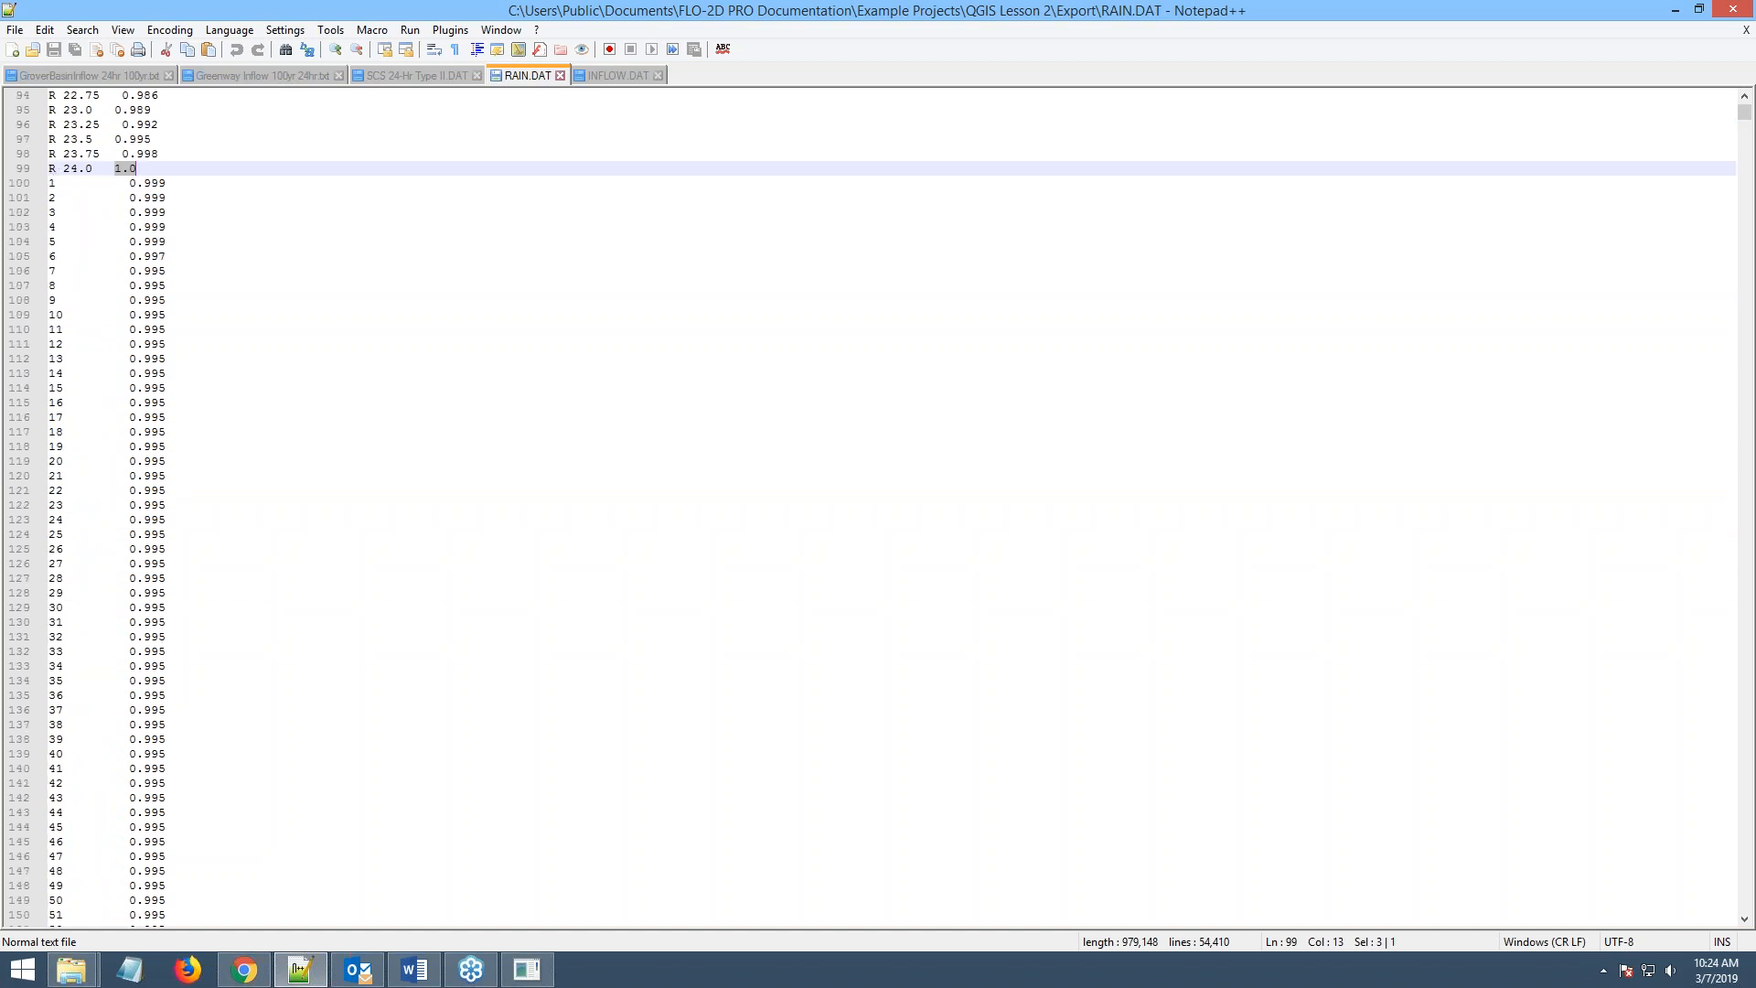
click(50, 183)
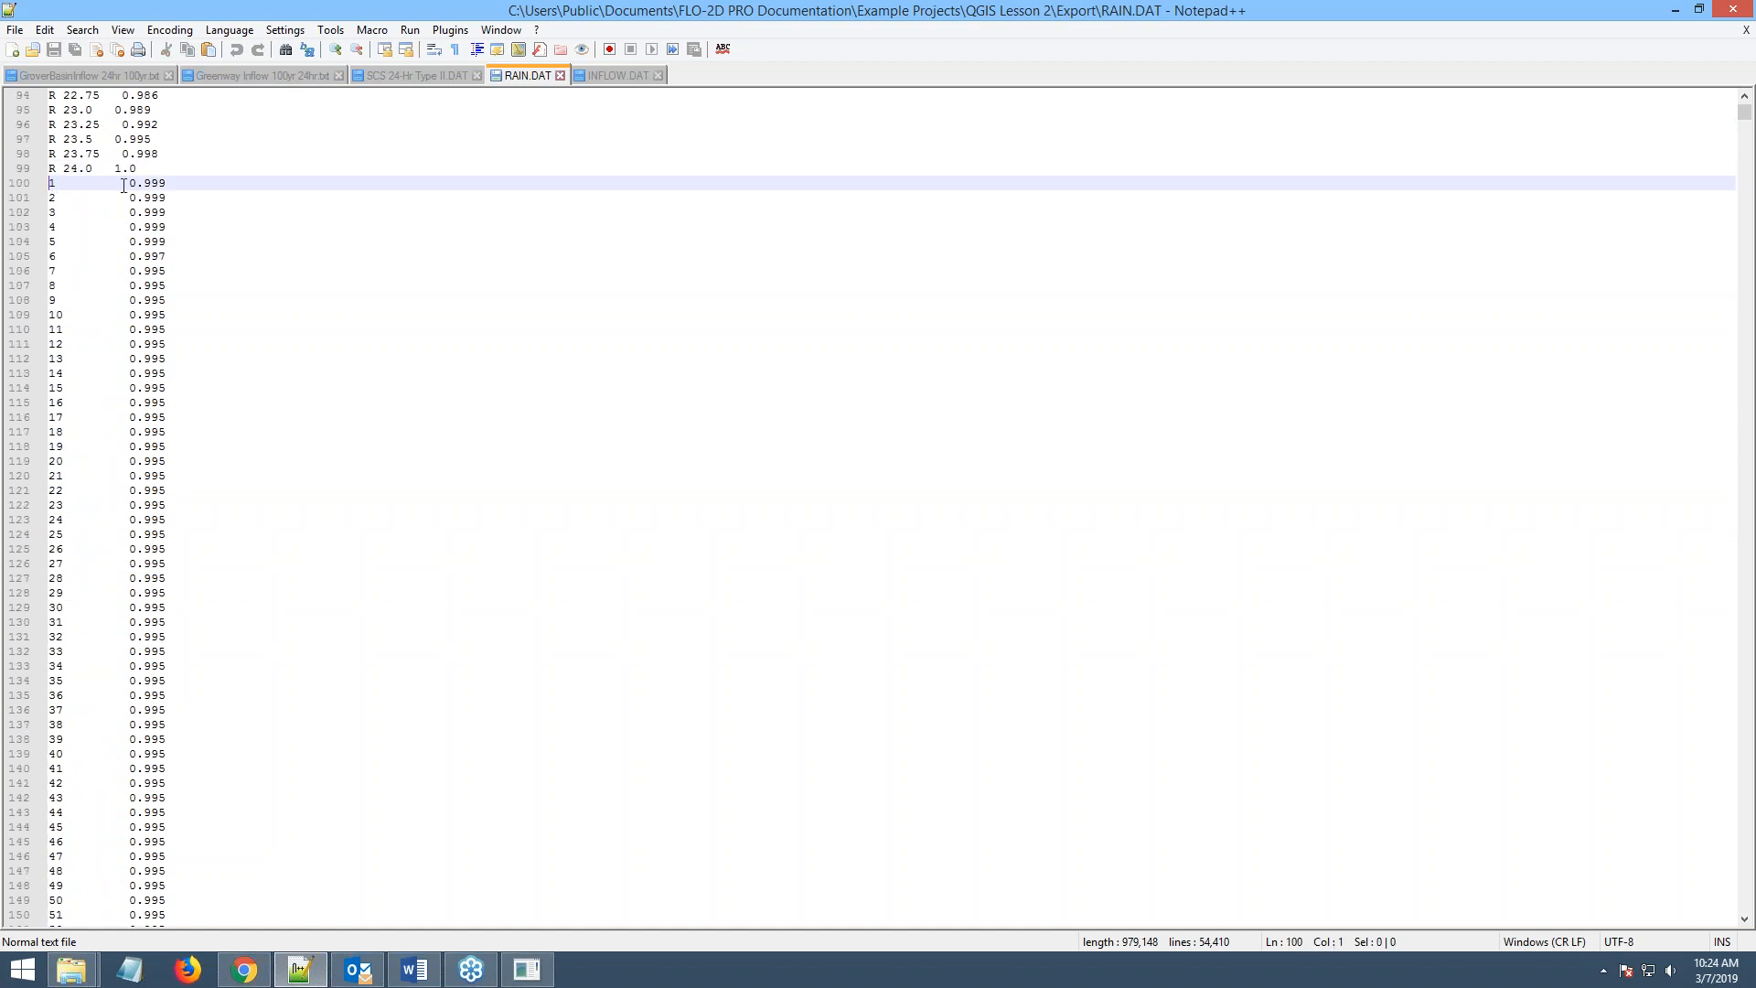
drag(128, 186, 219, 193)
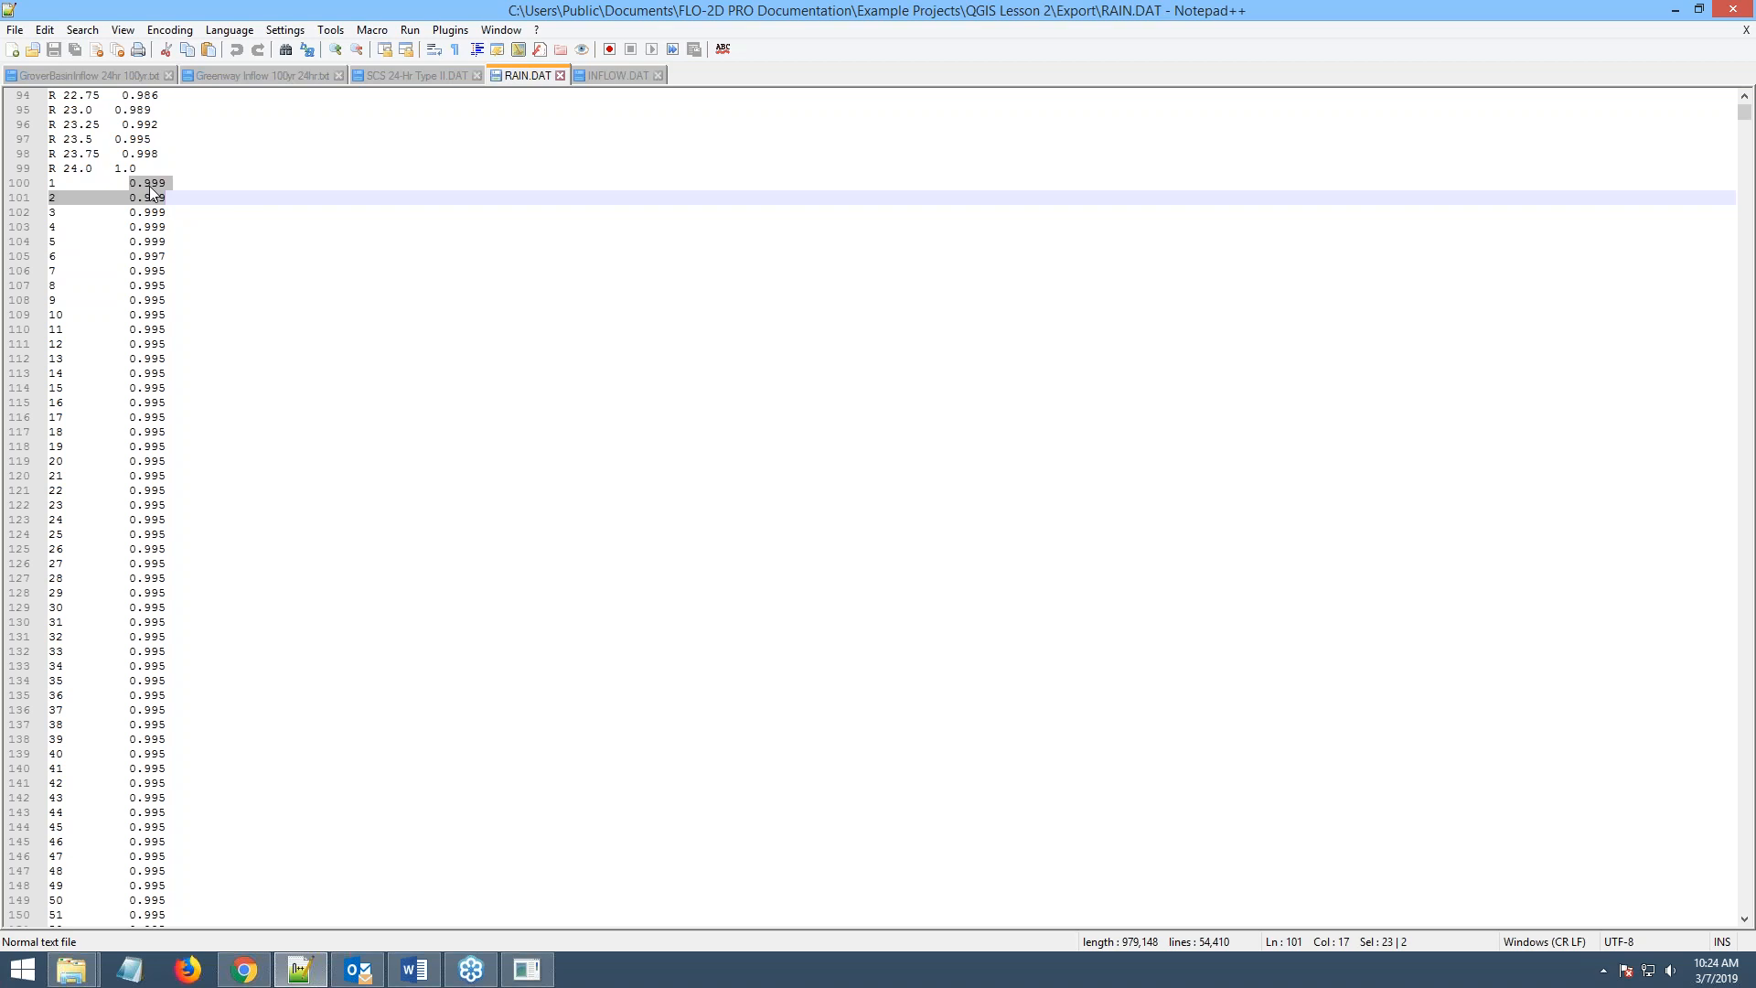
scroll(151, 192, up, 20)
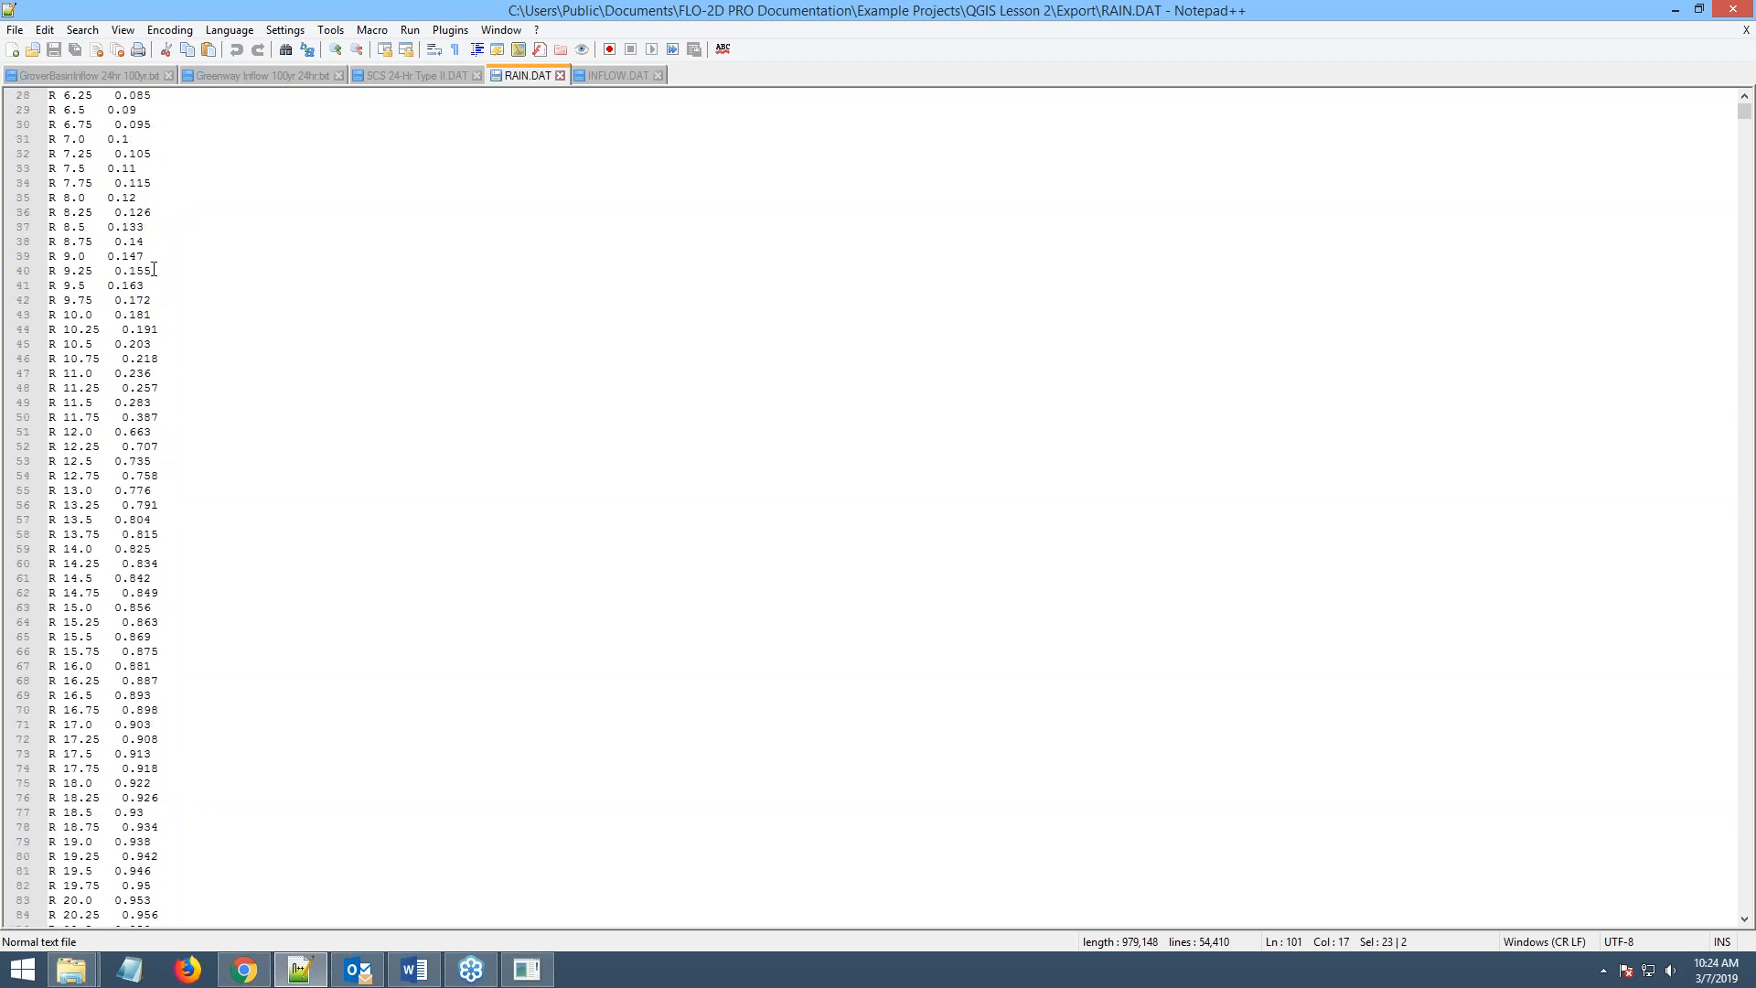
click(52, 109)
scroll(216, 333, down, 20)
click(153, 358)
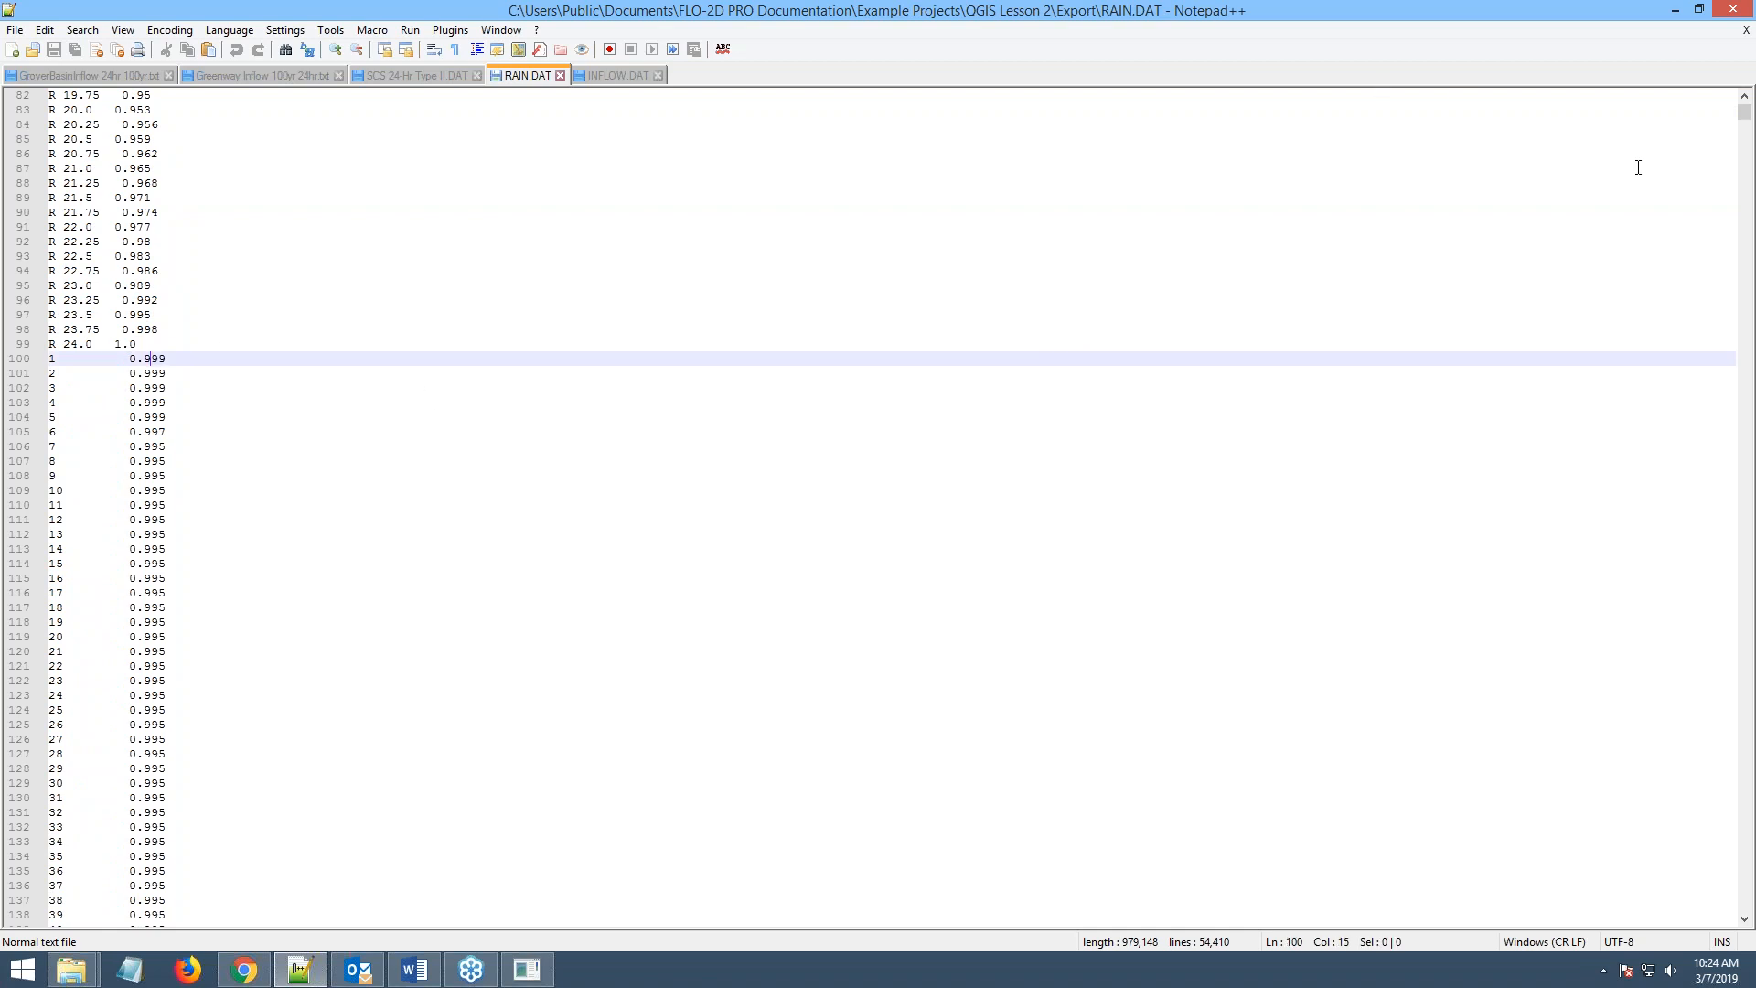
drag(1746, 110, 1745, 405)
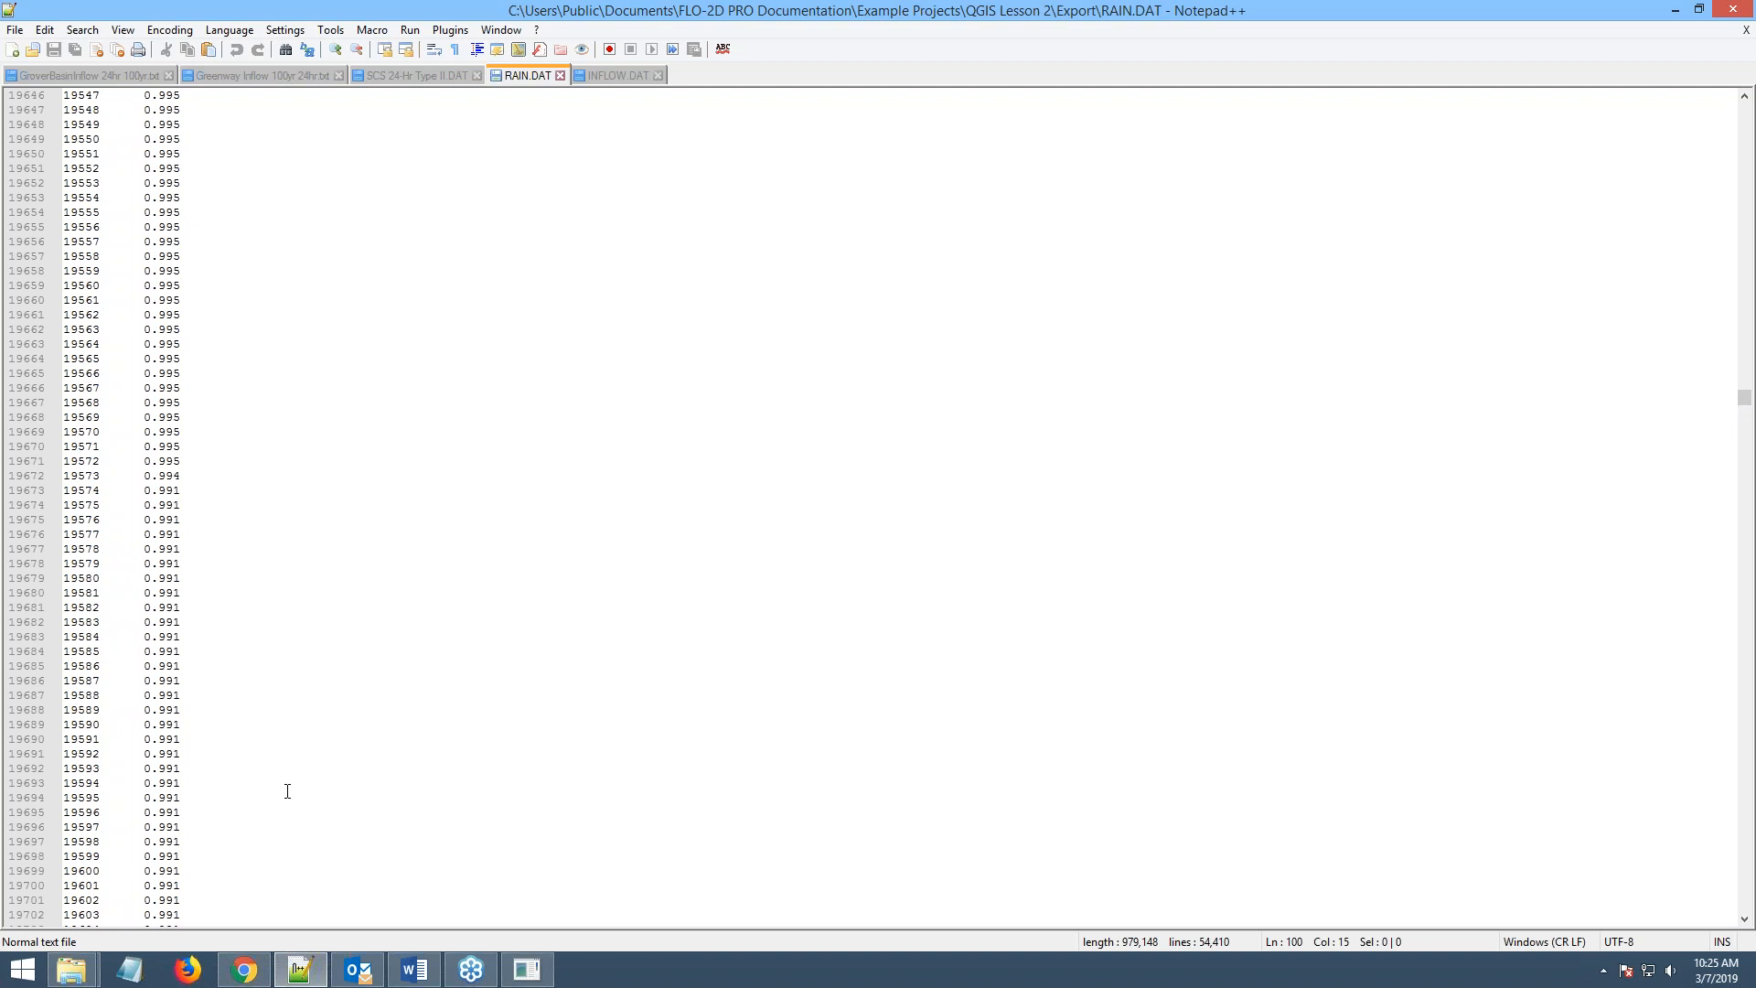
- Switch back to QGIS and compare the value ranges of the interpolated and original NOAA Atlas 14 rasters with the rainfall settings
click(527, 968)
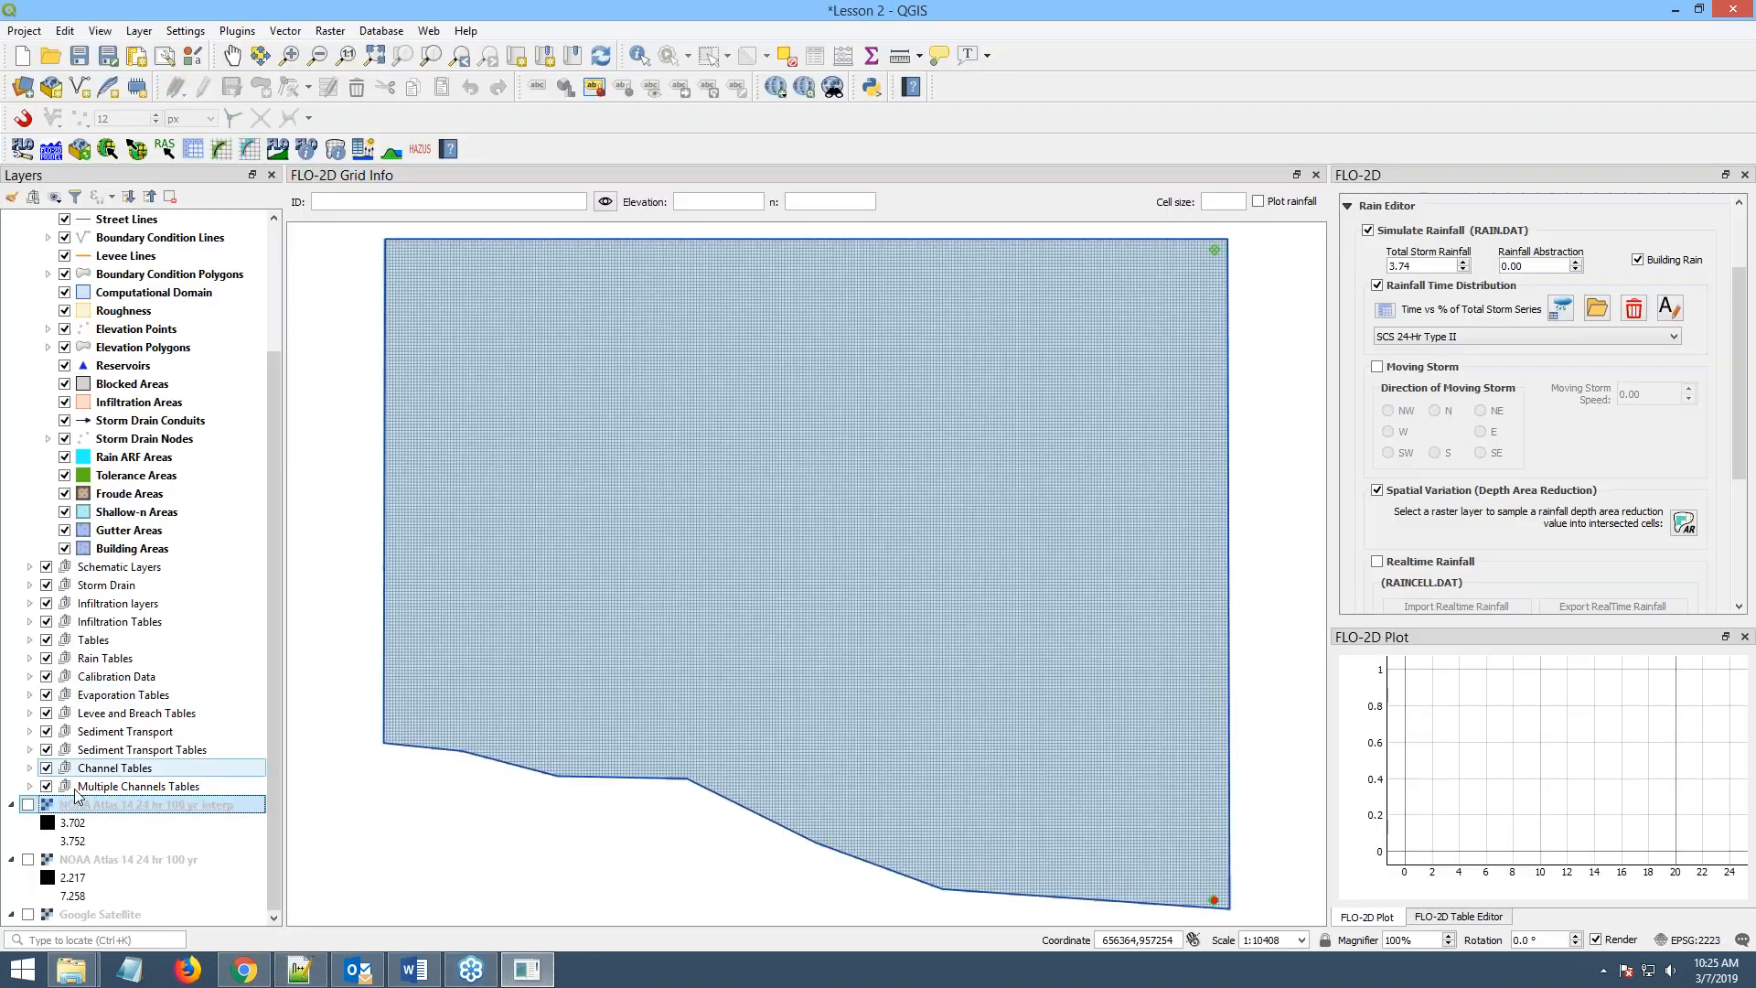
click(83, 823)
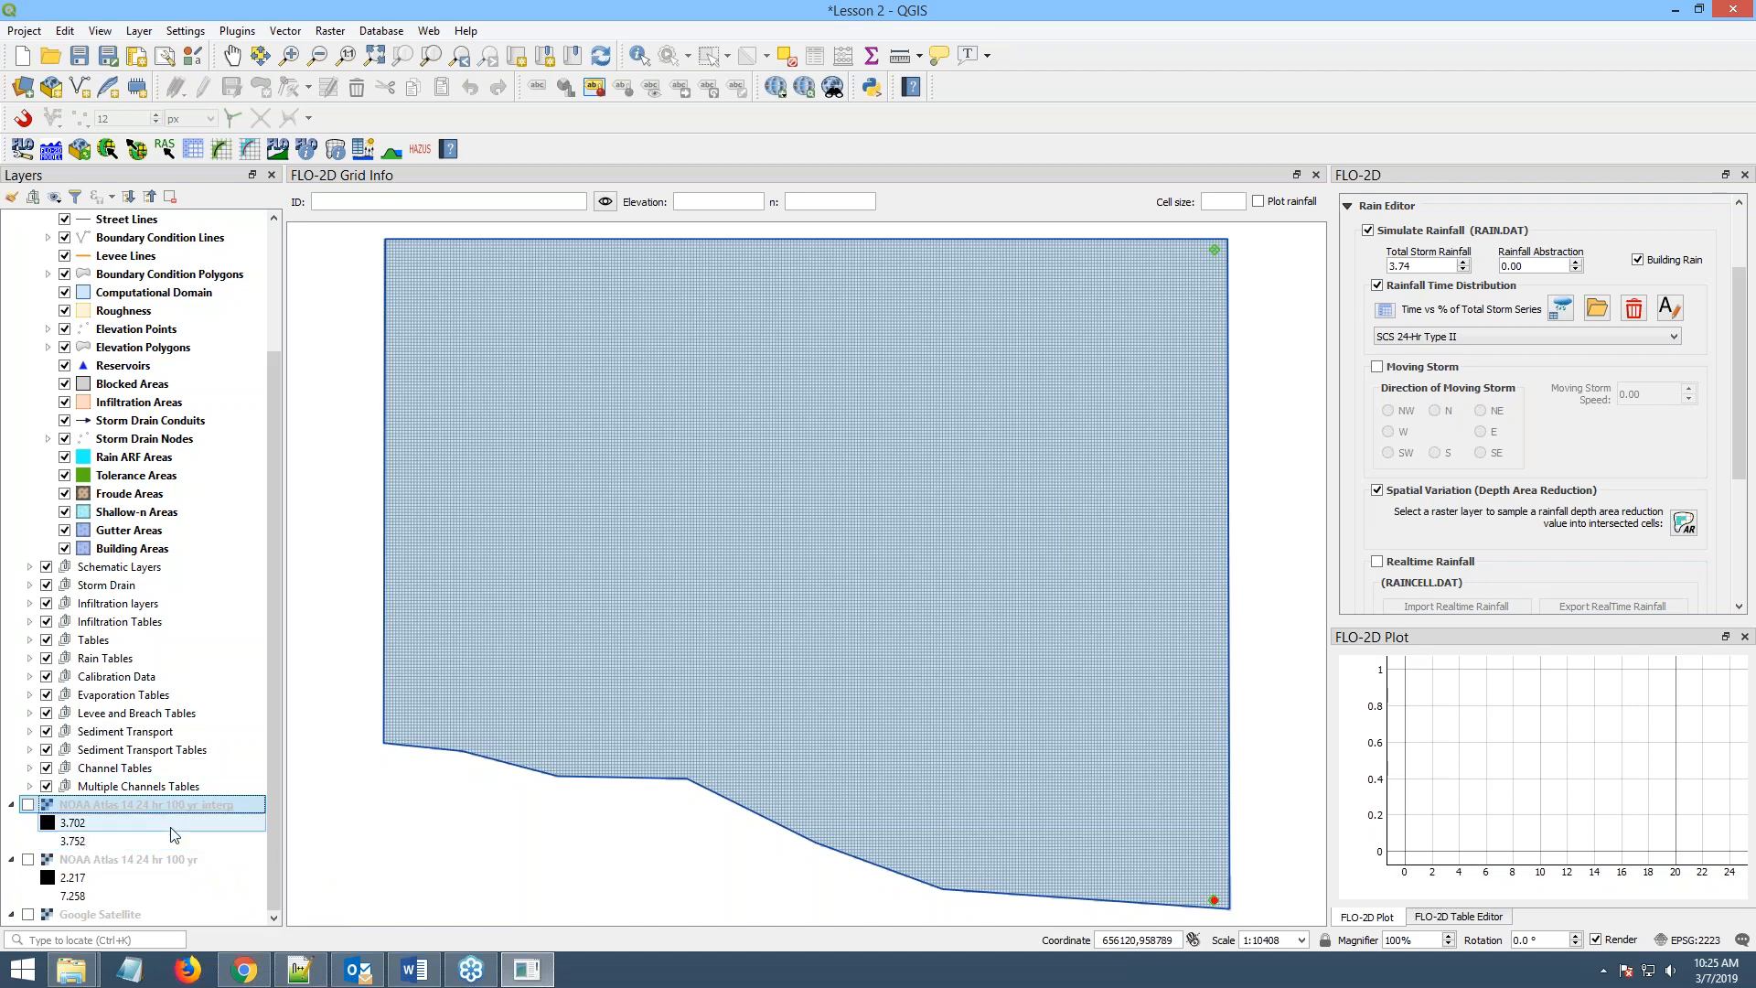
click(117, 863)
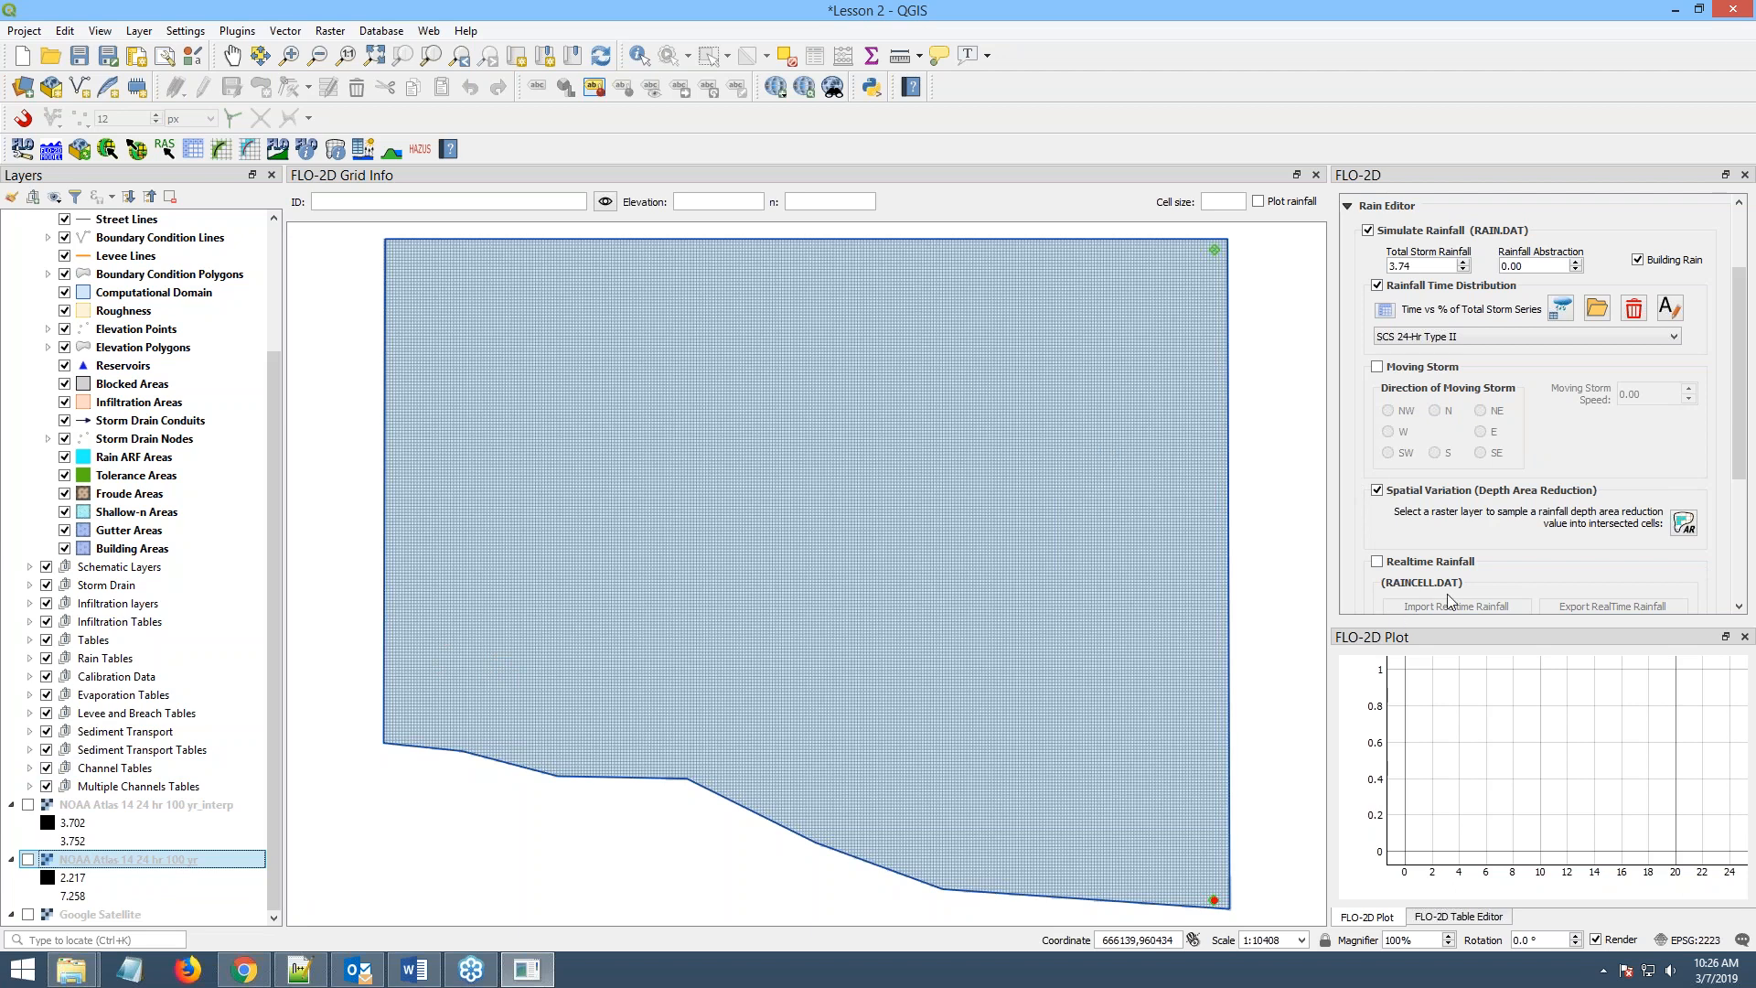
mouse_move(1463, 512)
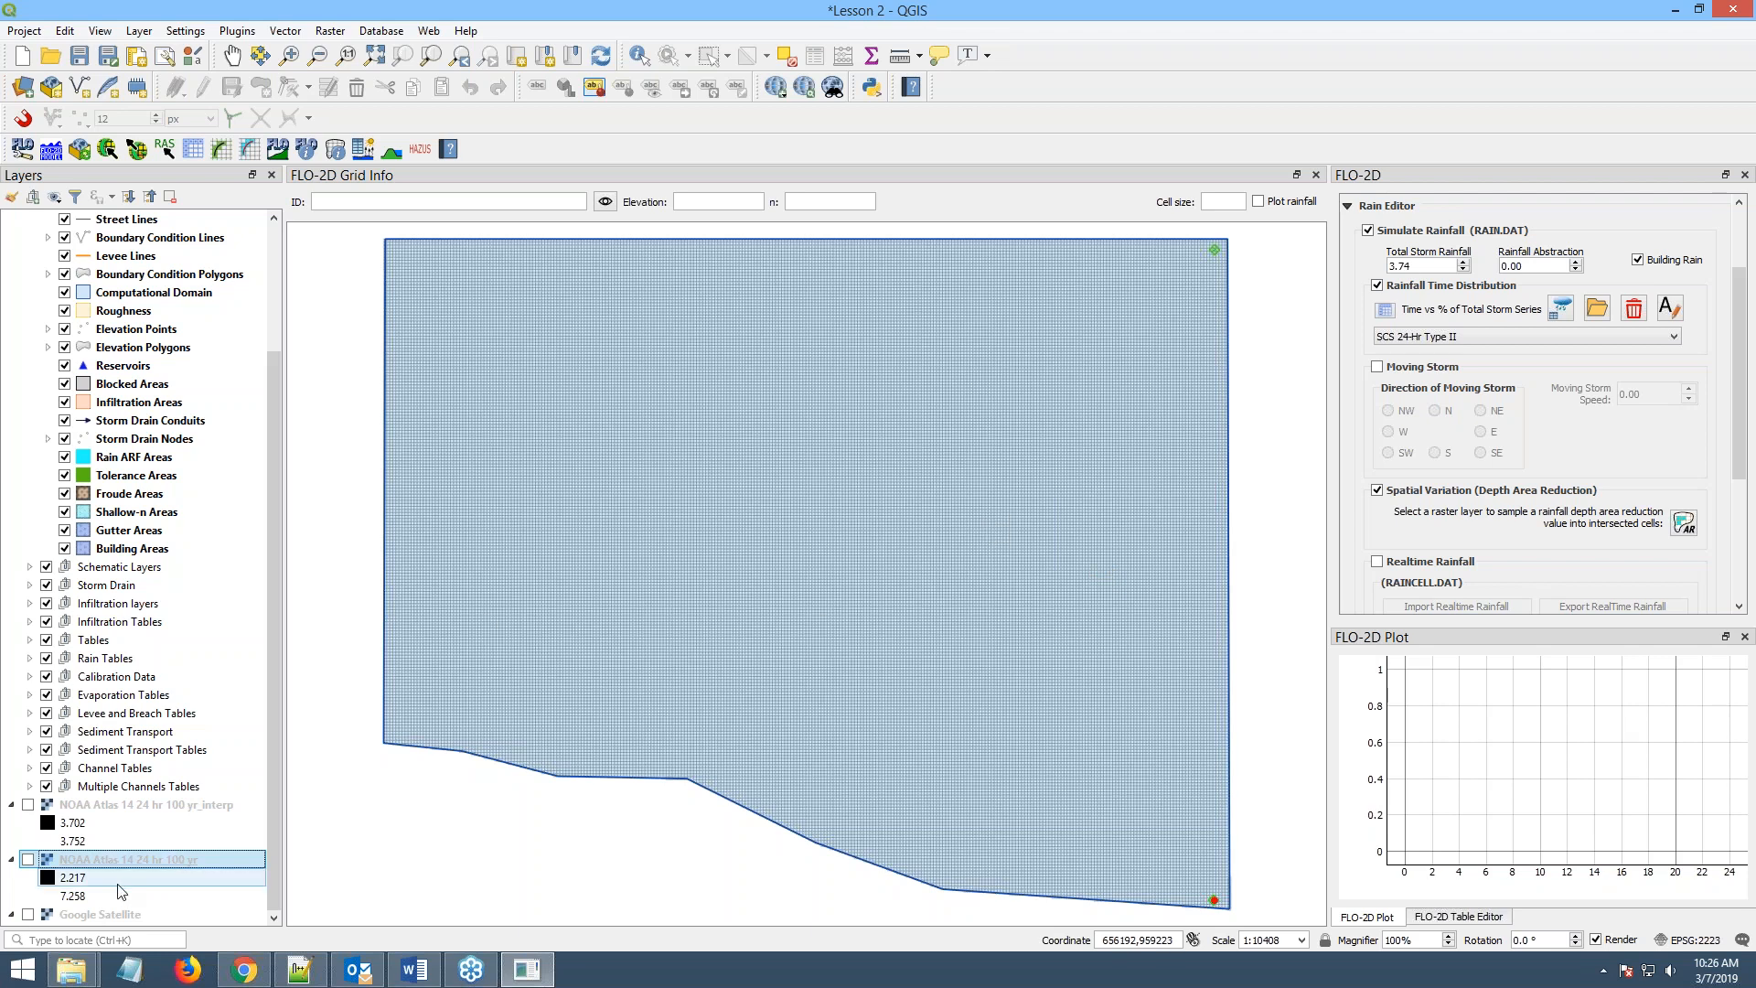
- Switch to the file manager, open the Hydrology folder of QGIS Lesson 1 2-27-19, and place its window beside the map
mouse_move(73, 977)
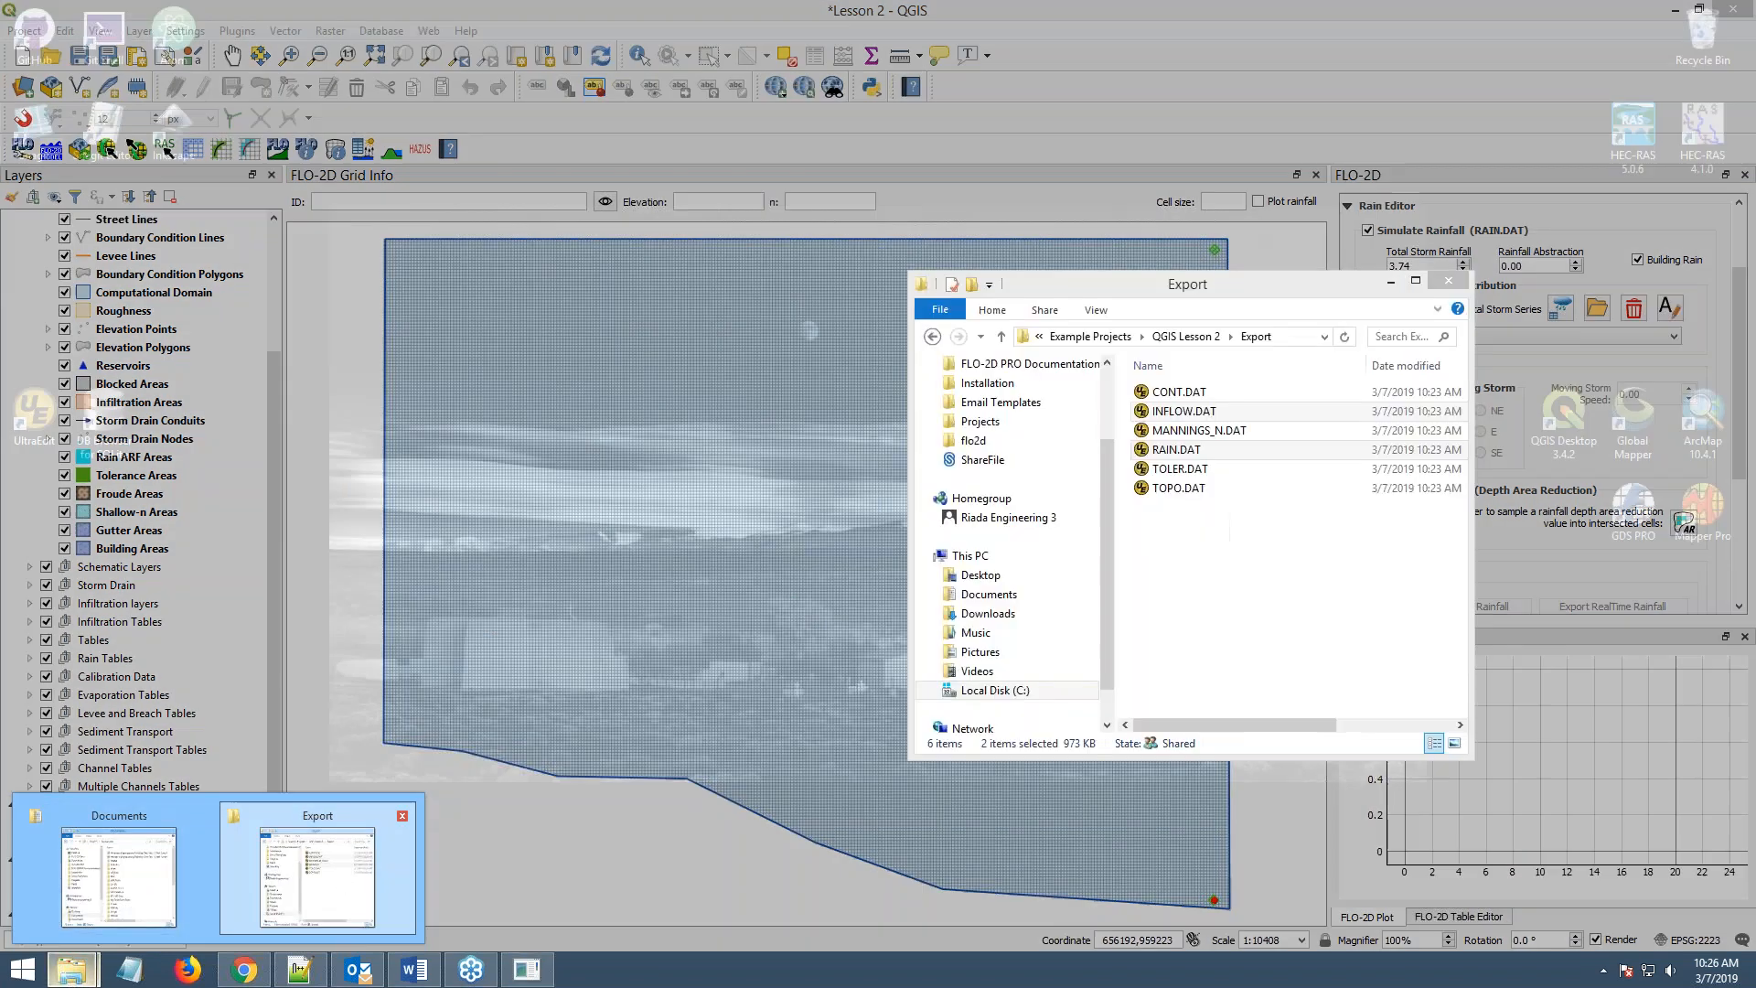
click(338, 878)
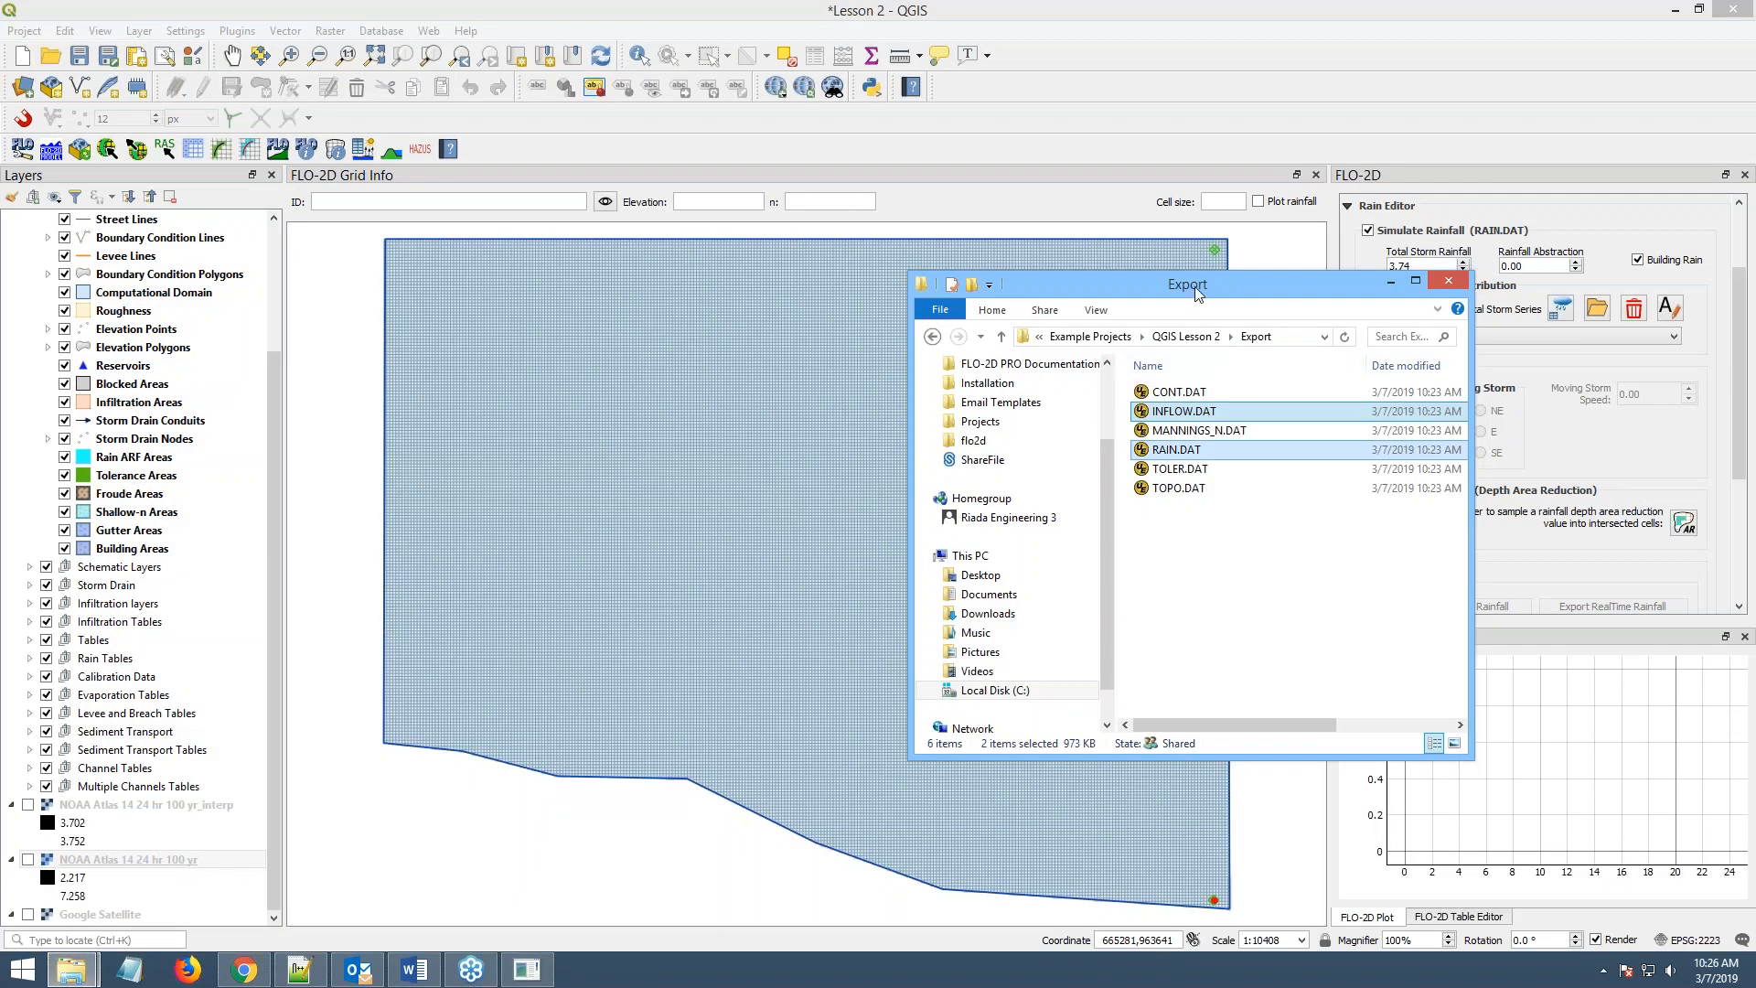
click(1090, 336)
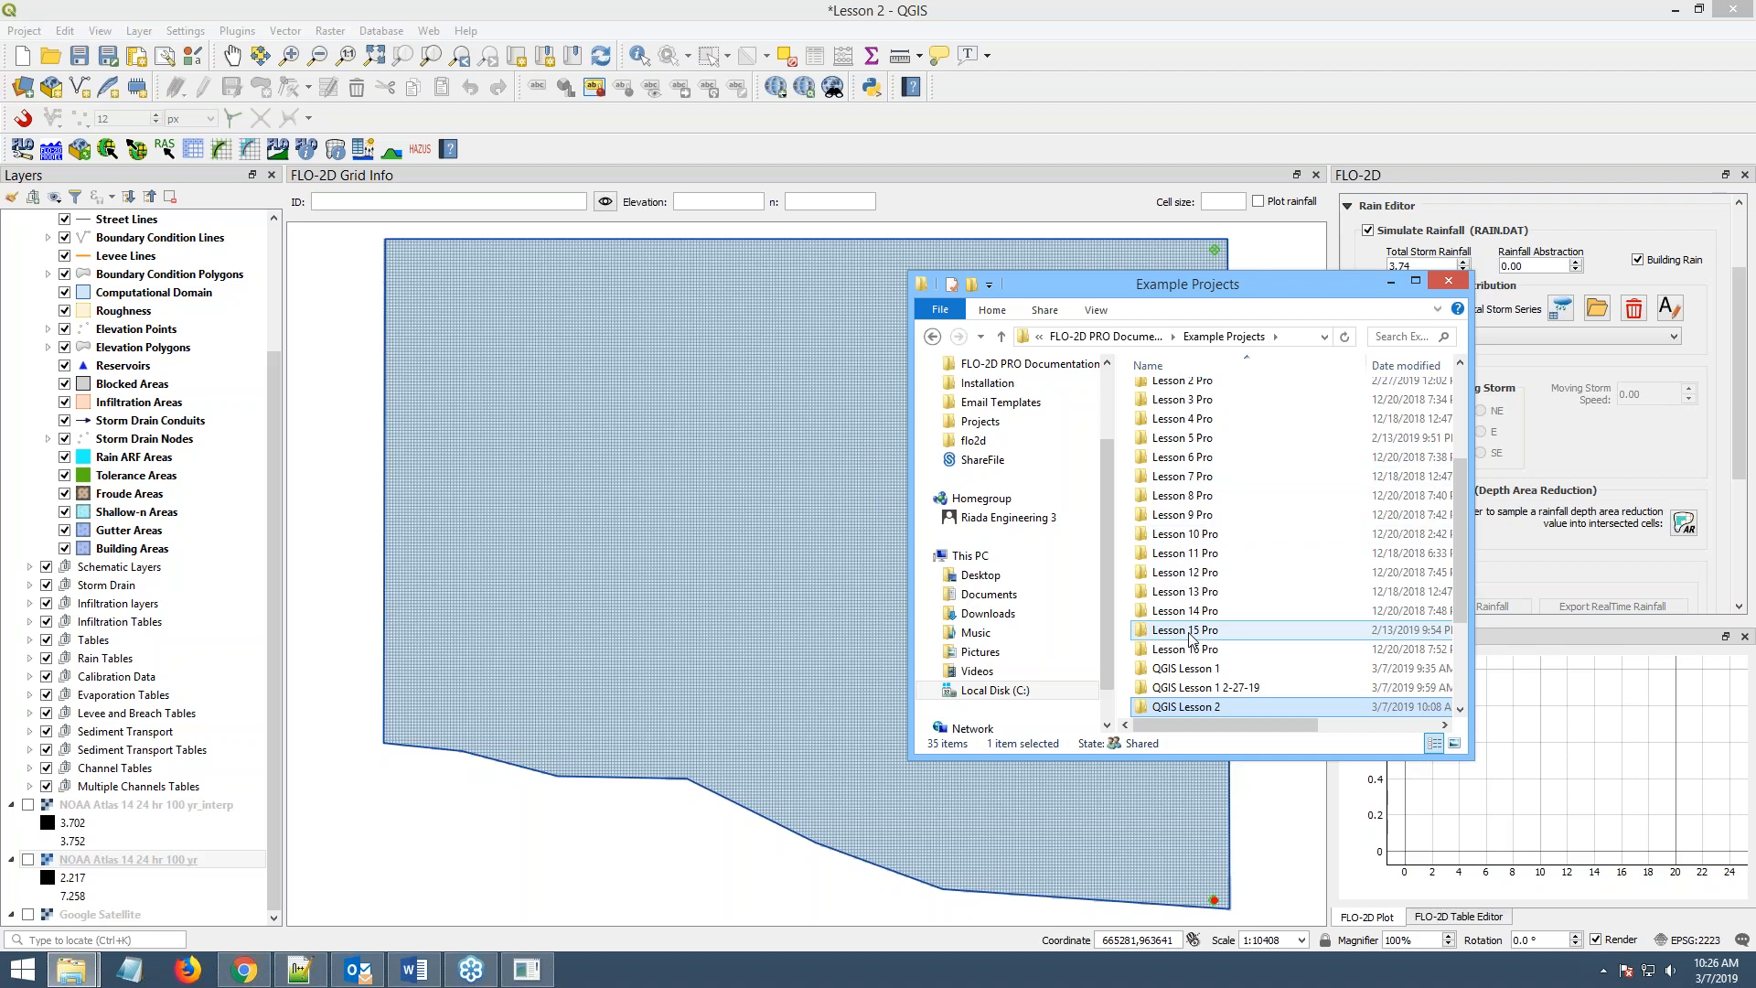
double_click(1191, 698)
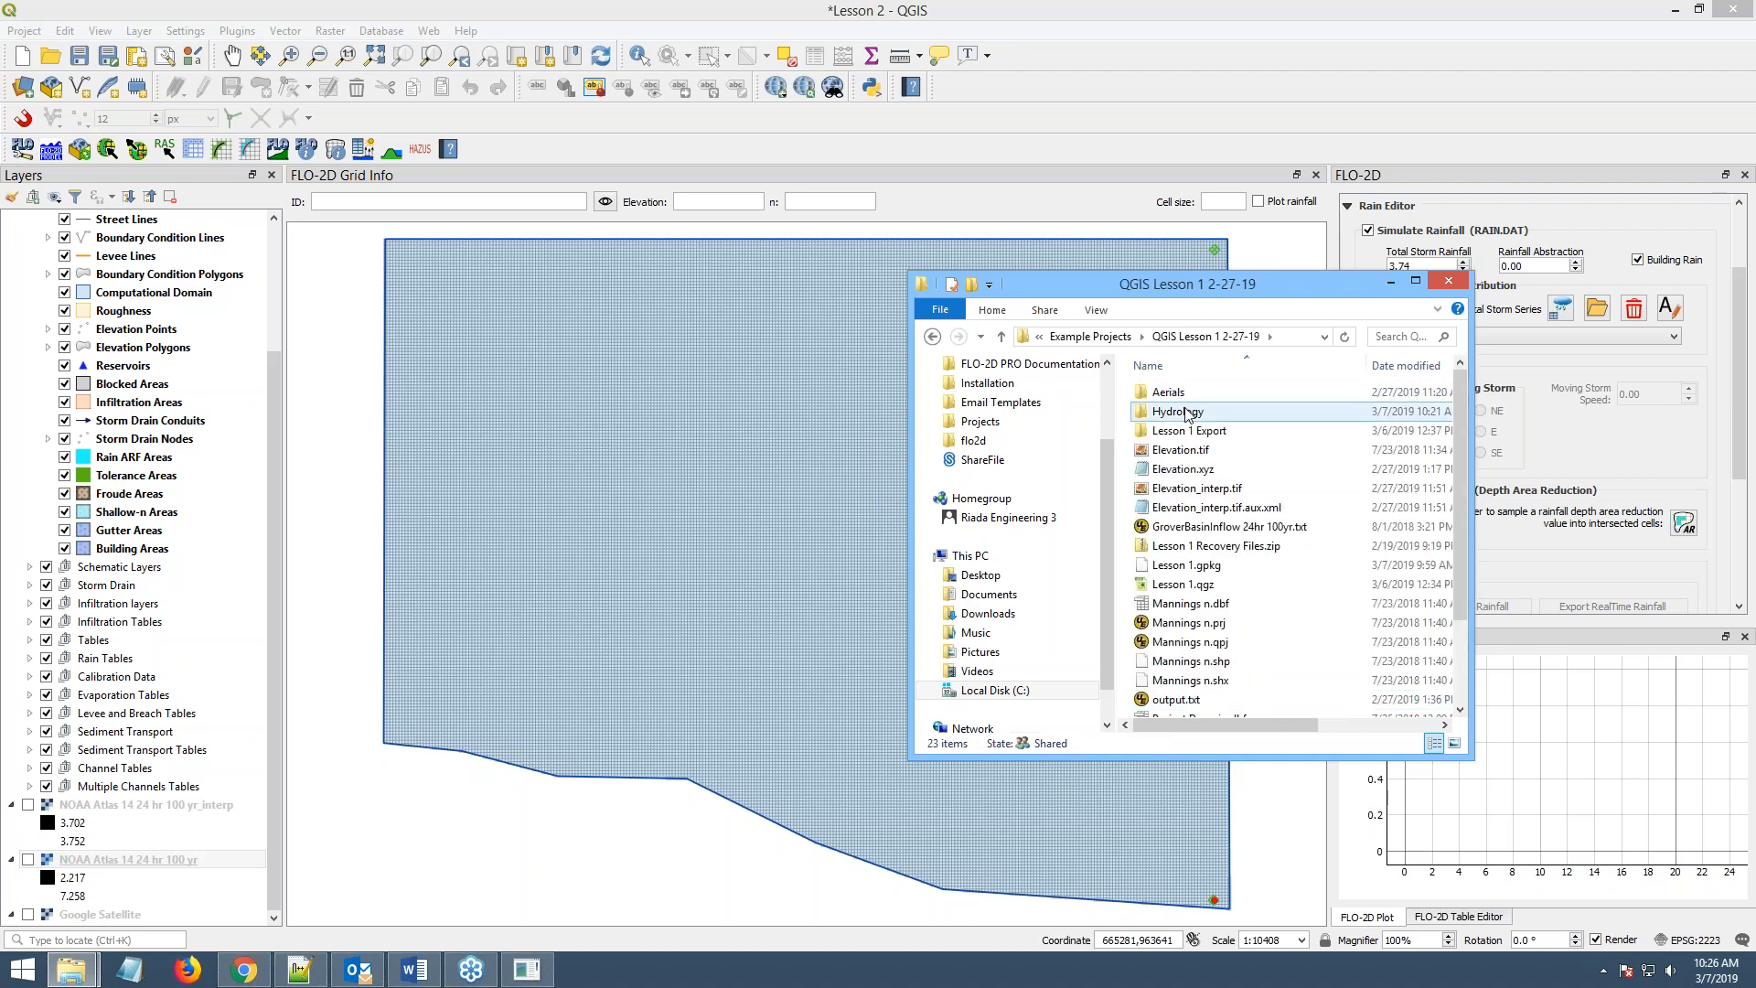
double_click(1188, 418)
drag(1186, 285, 1535, 238)
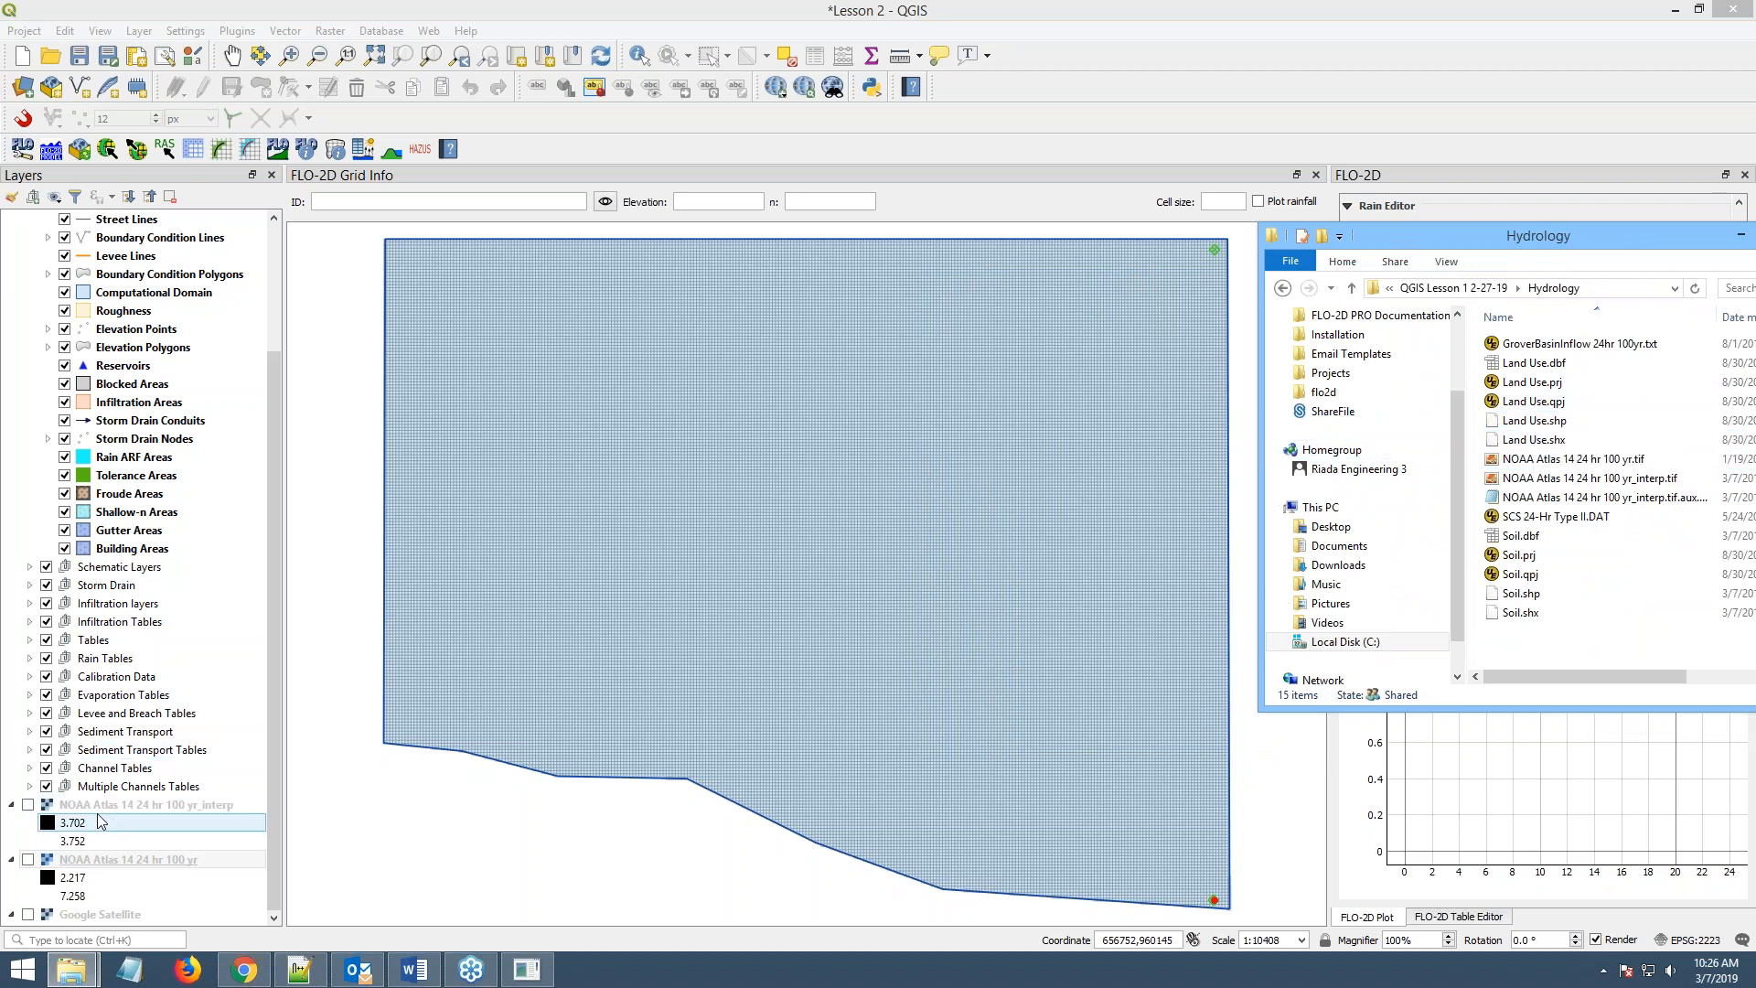
- Load Land Use.shp and Soil.shp from the Hydrology folder into the QGIS project, above the interpolated NOAA Atlas 14 raster
click(146, 804)
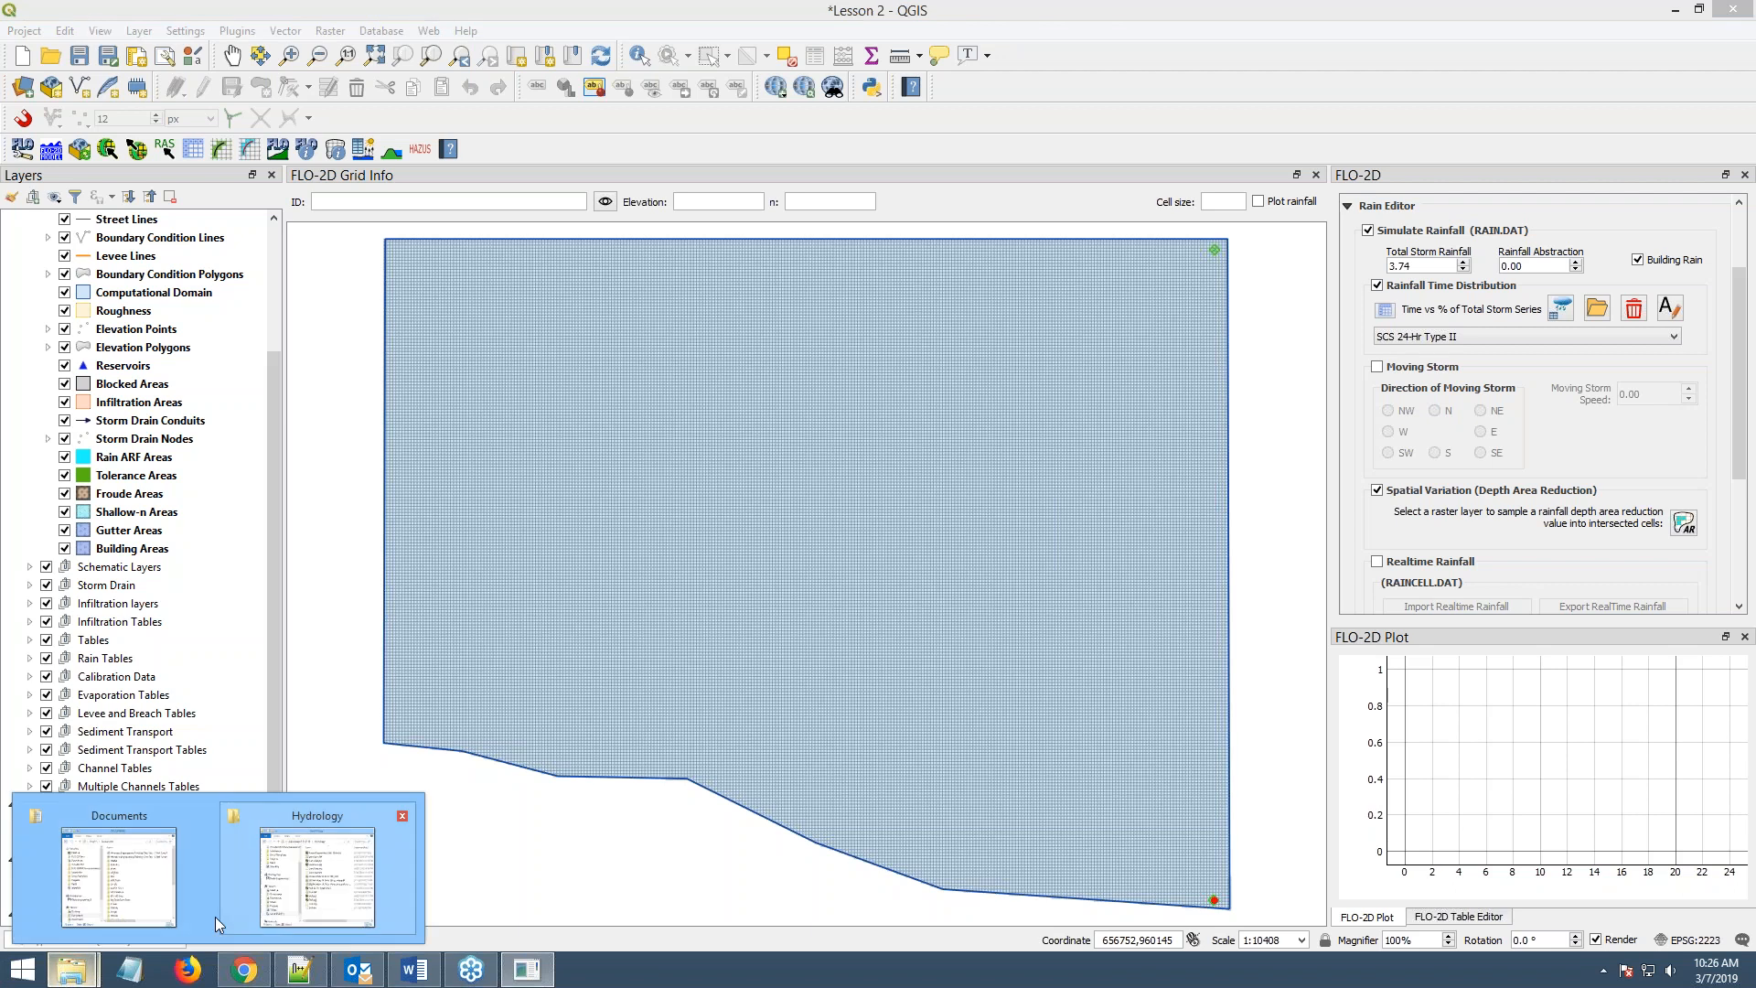
click(311, 881)
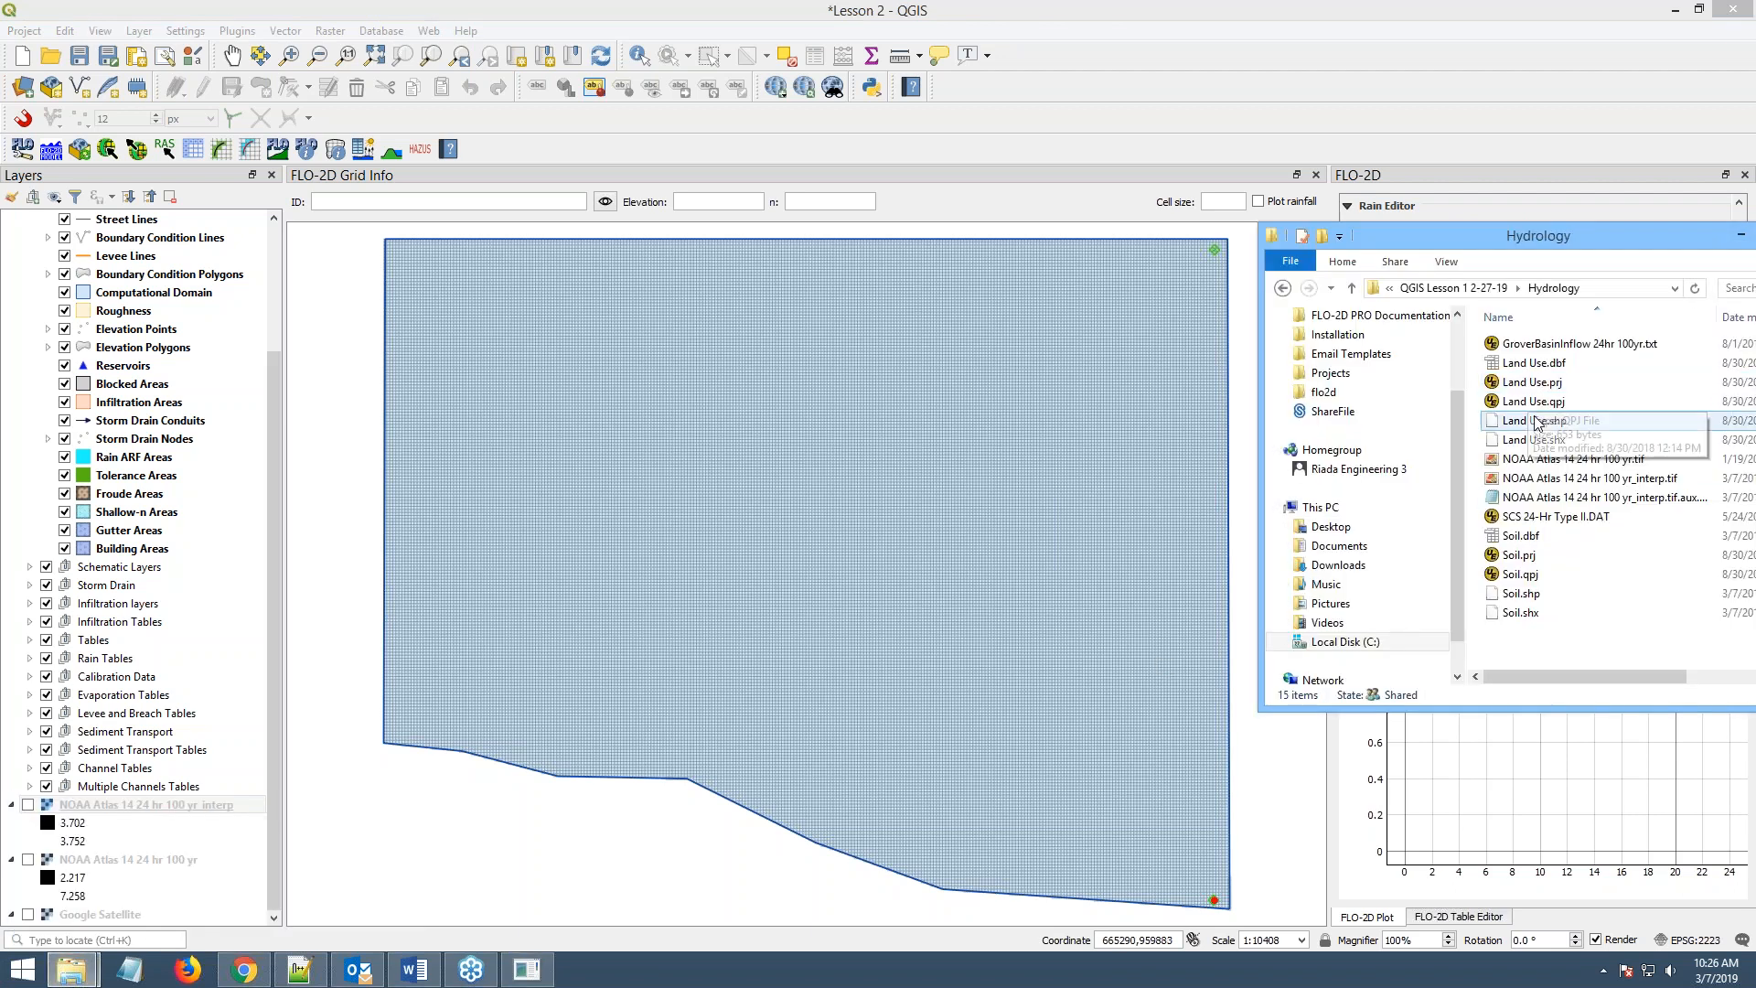
drag(1534, 420, 1047, 501)
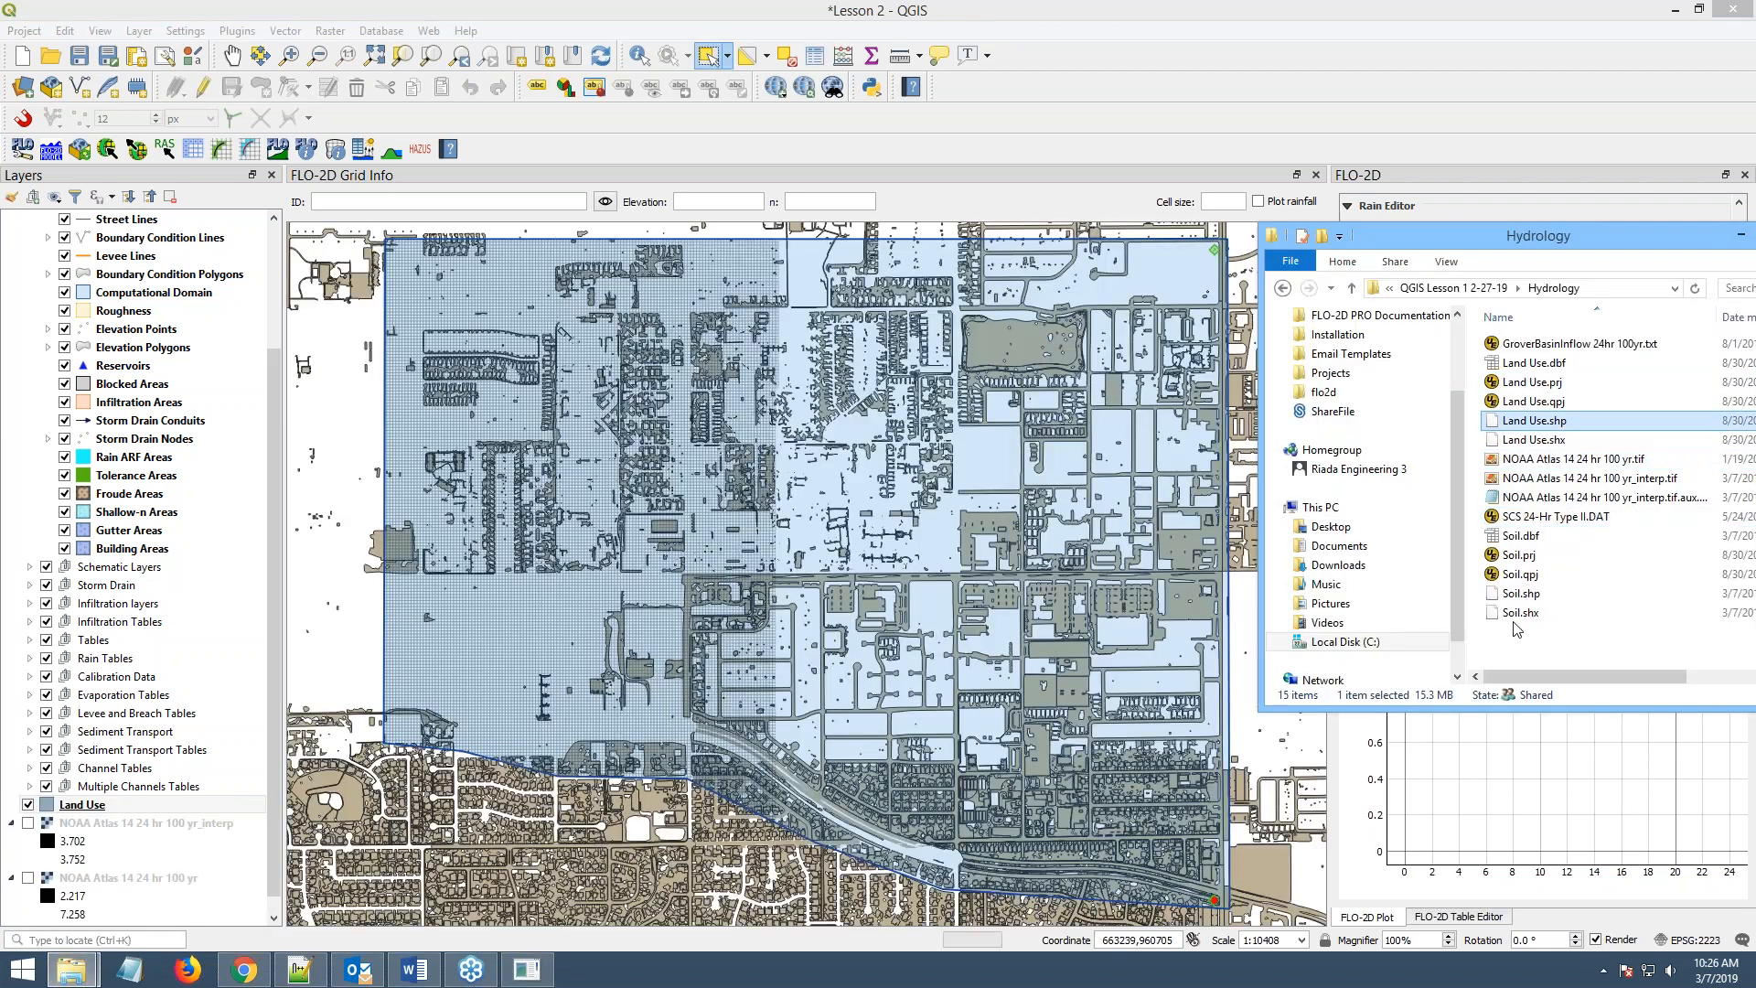
drag(1516, 602, 777, 619)
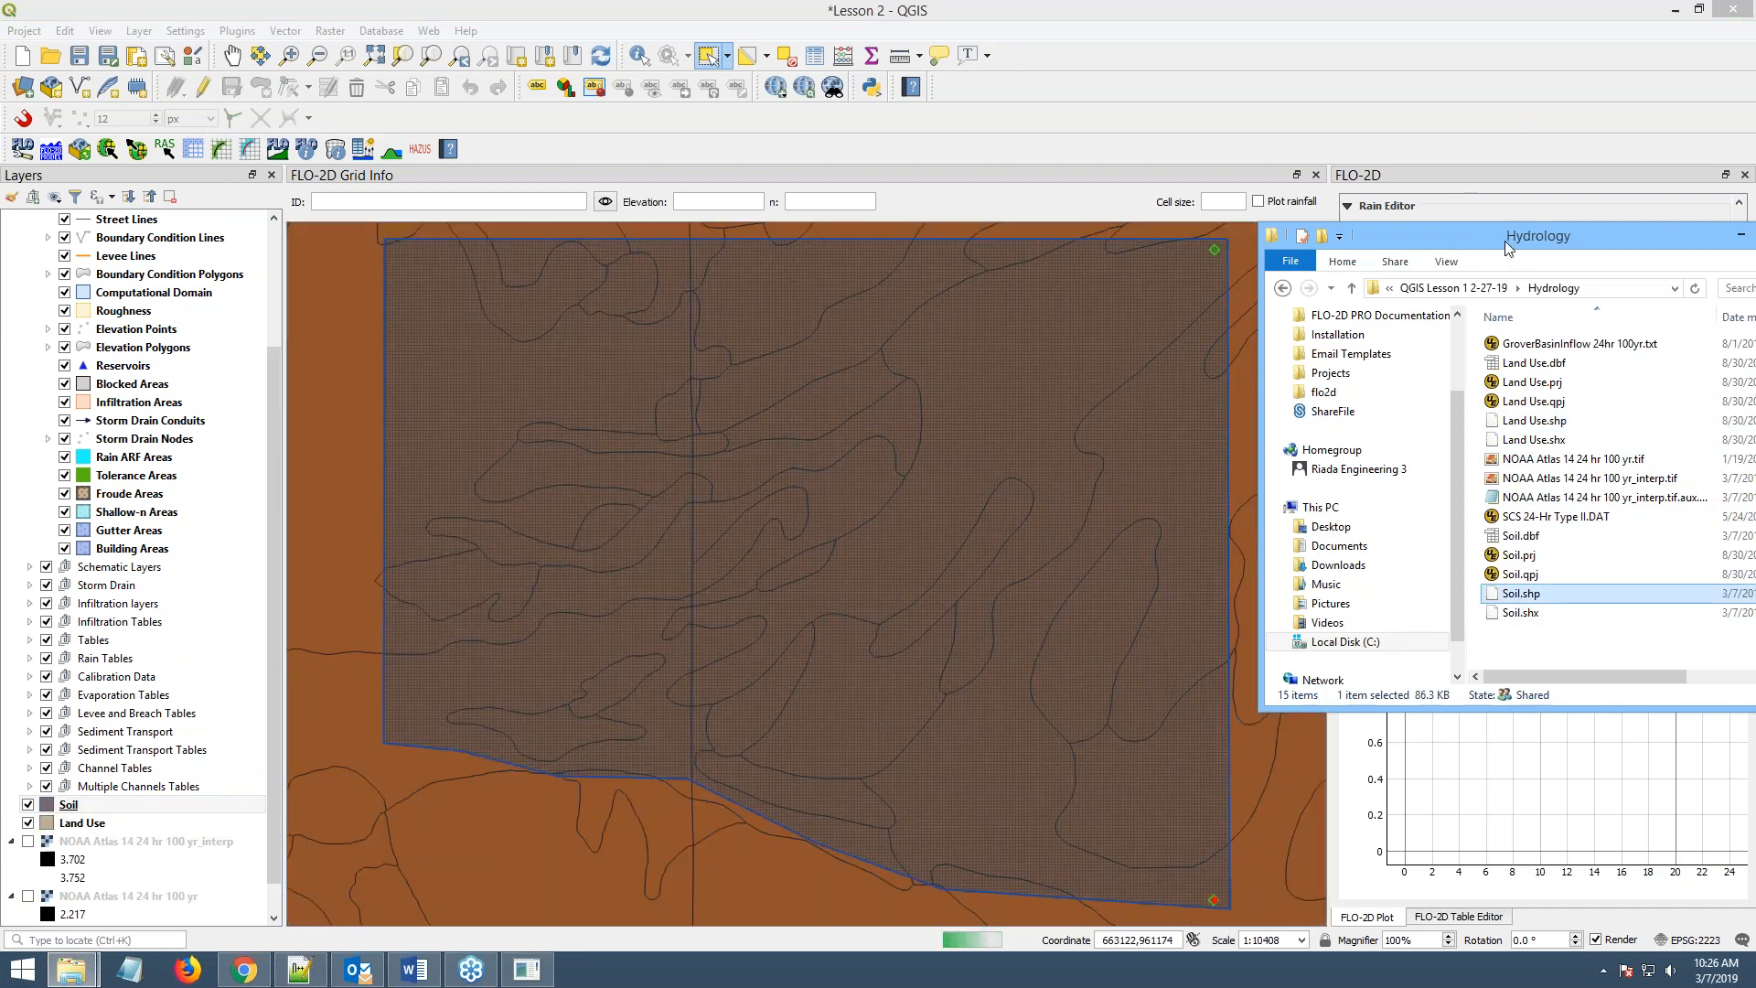
drag(1491, 236, 1755, 236)
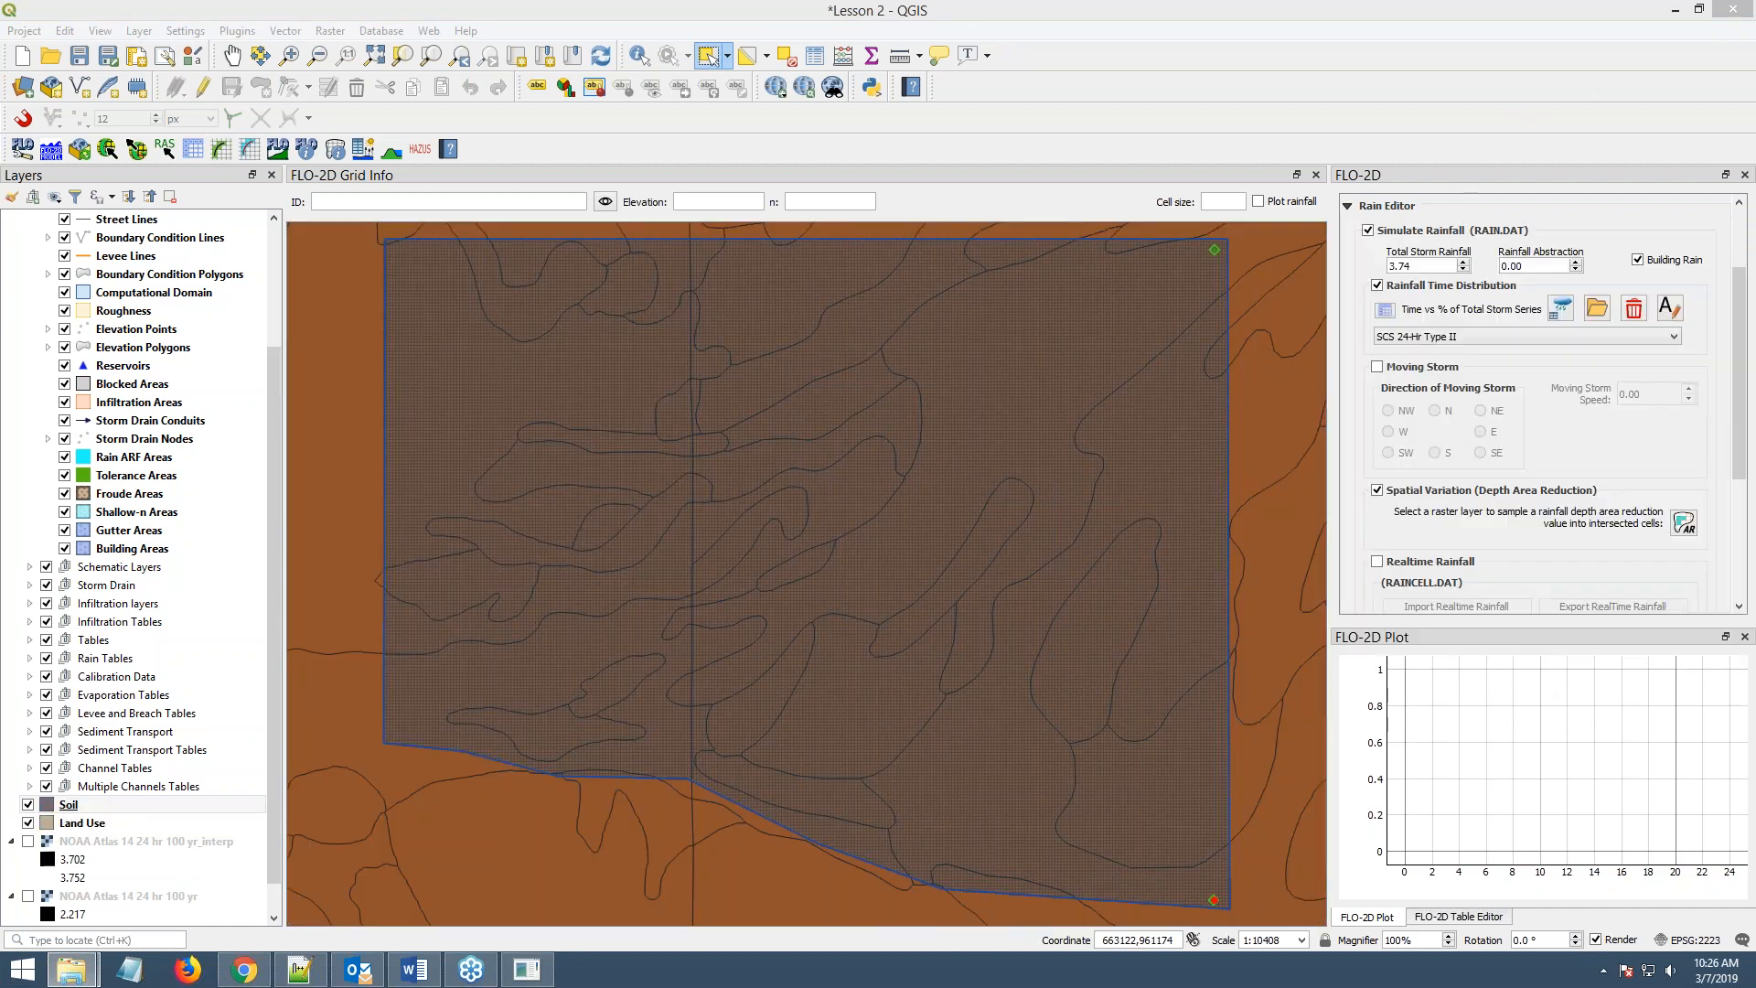
click(96, 808)
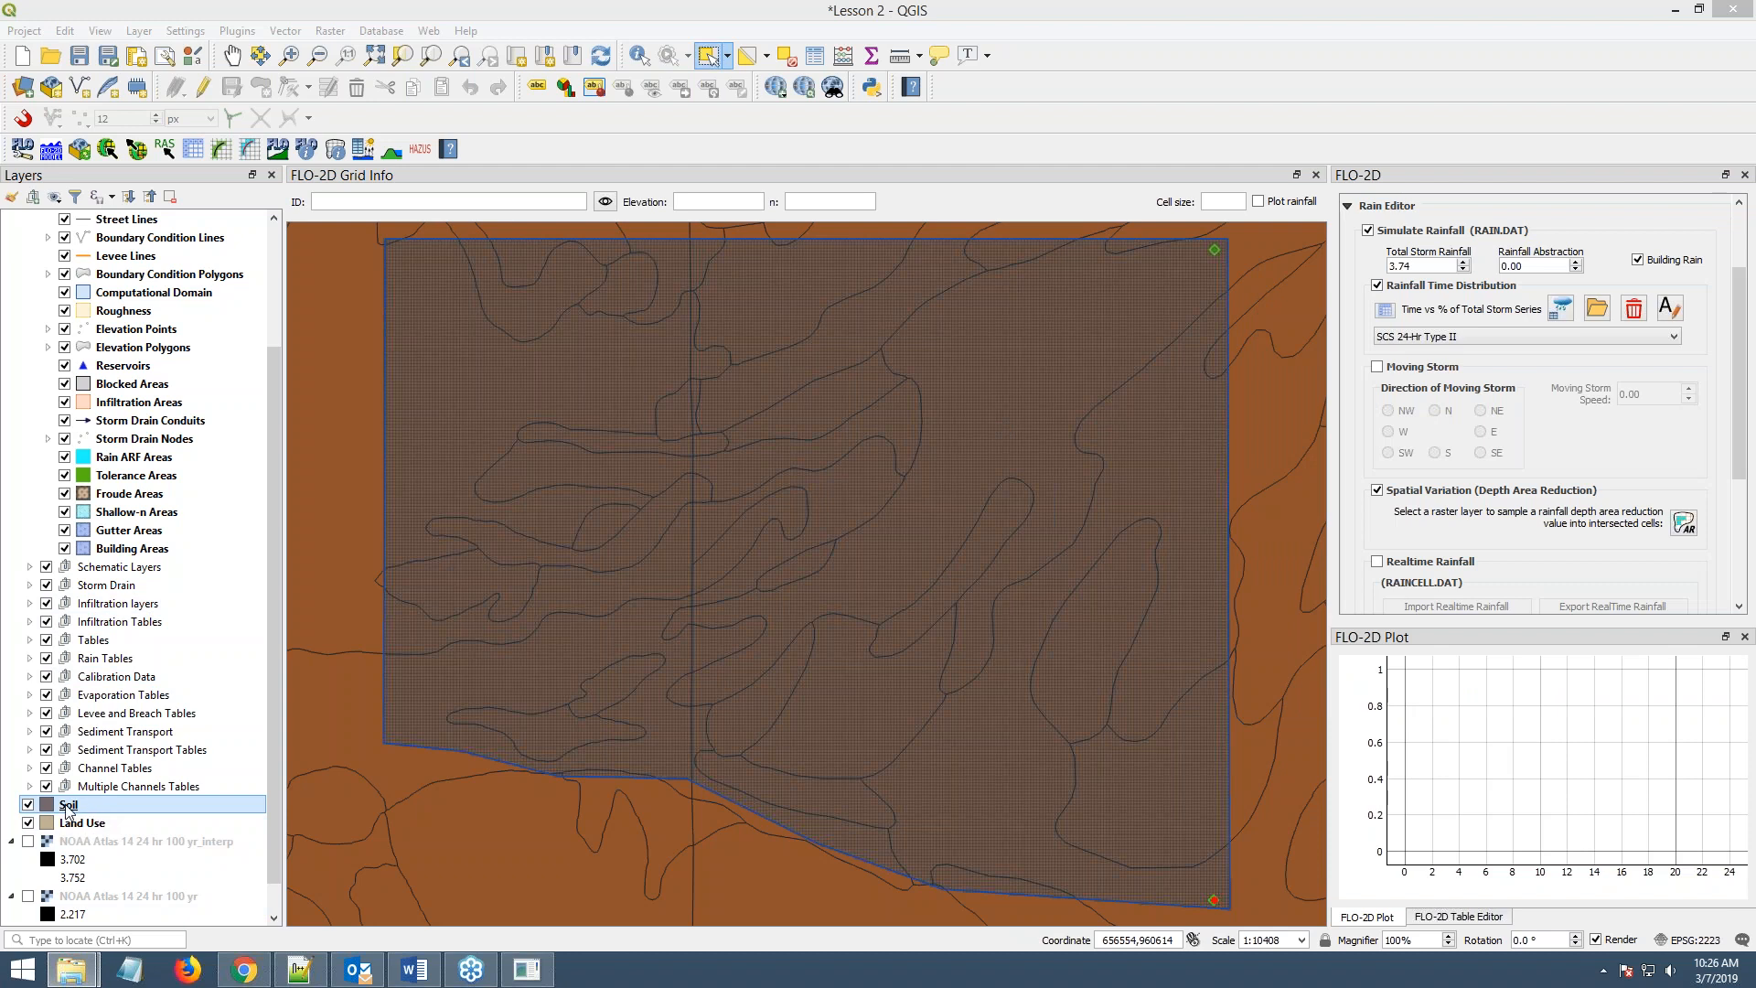
- Enable Global SCS in the global infiltration parameters with a curve number of 85
click(1349, 209)
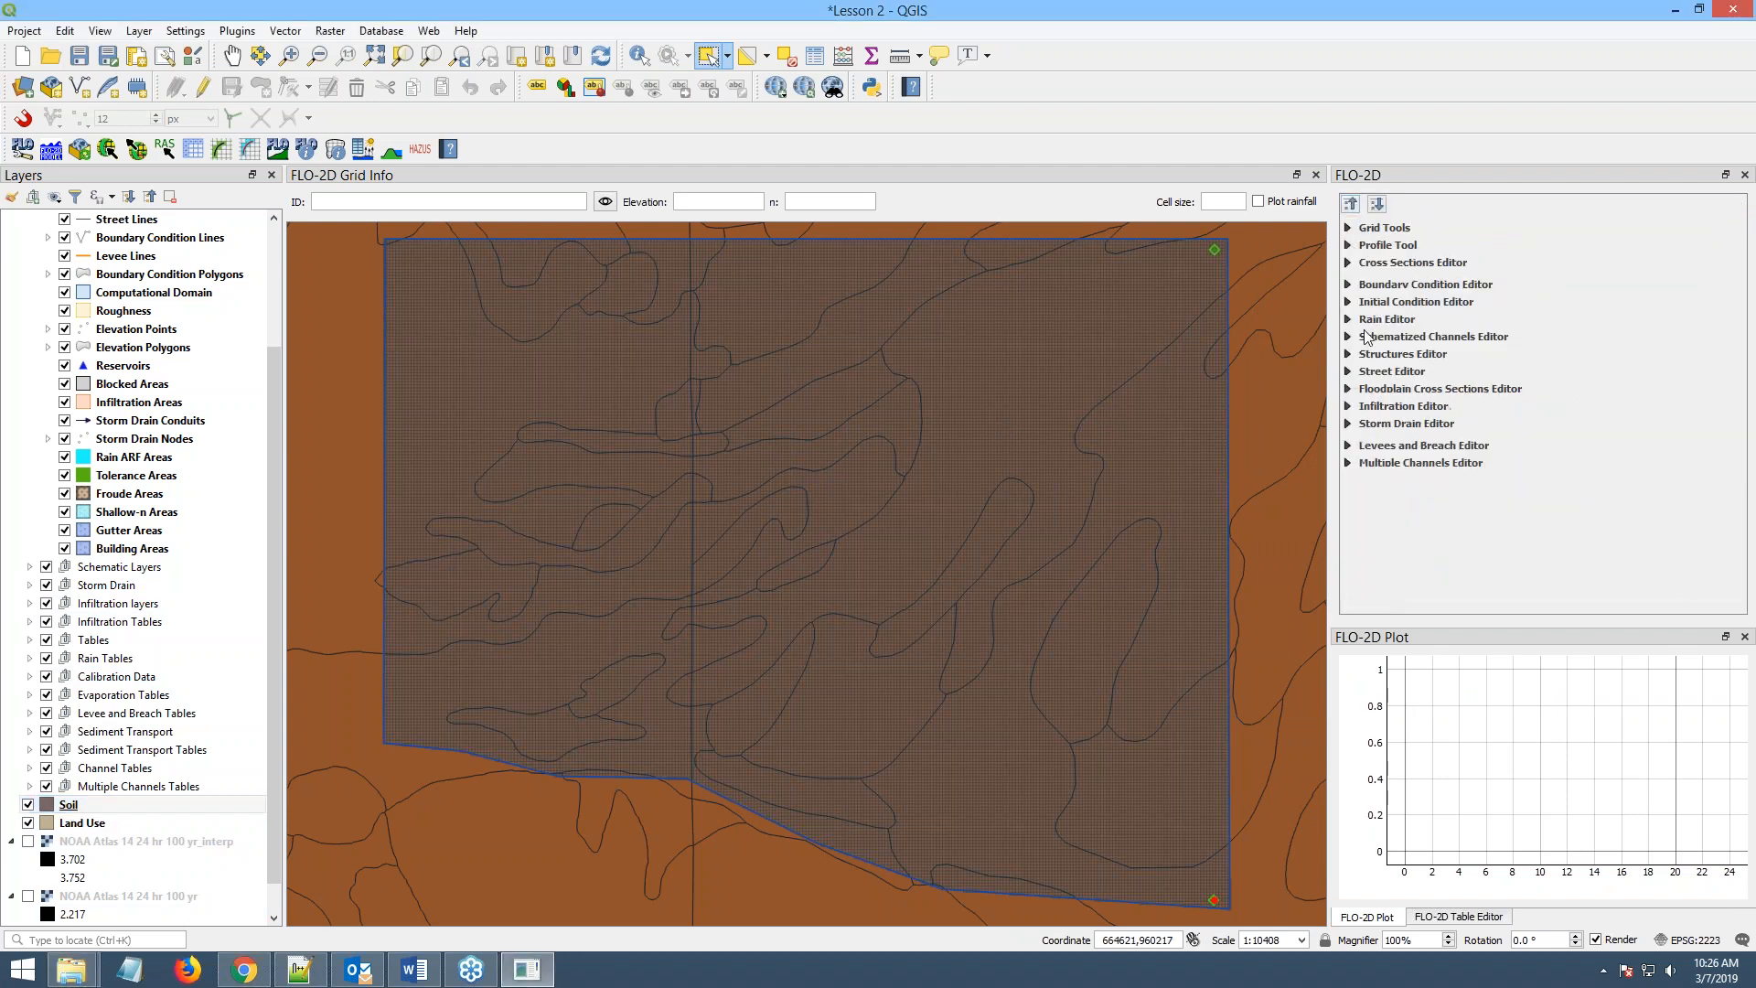
click(1349, 407)
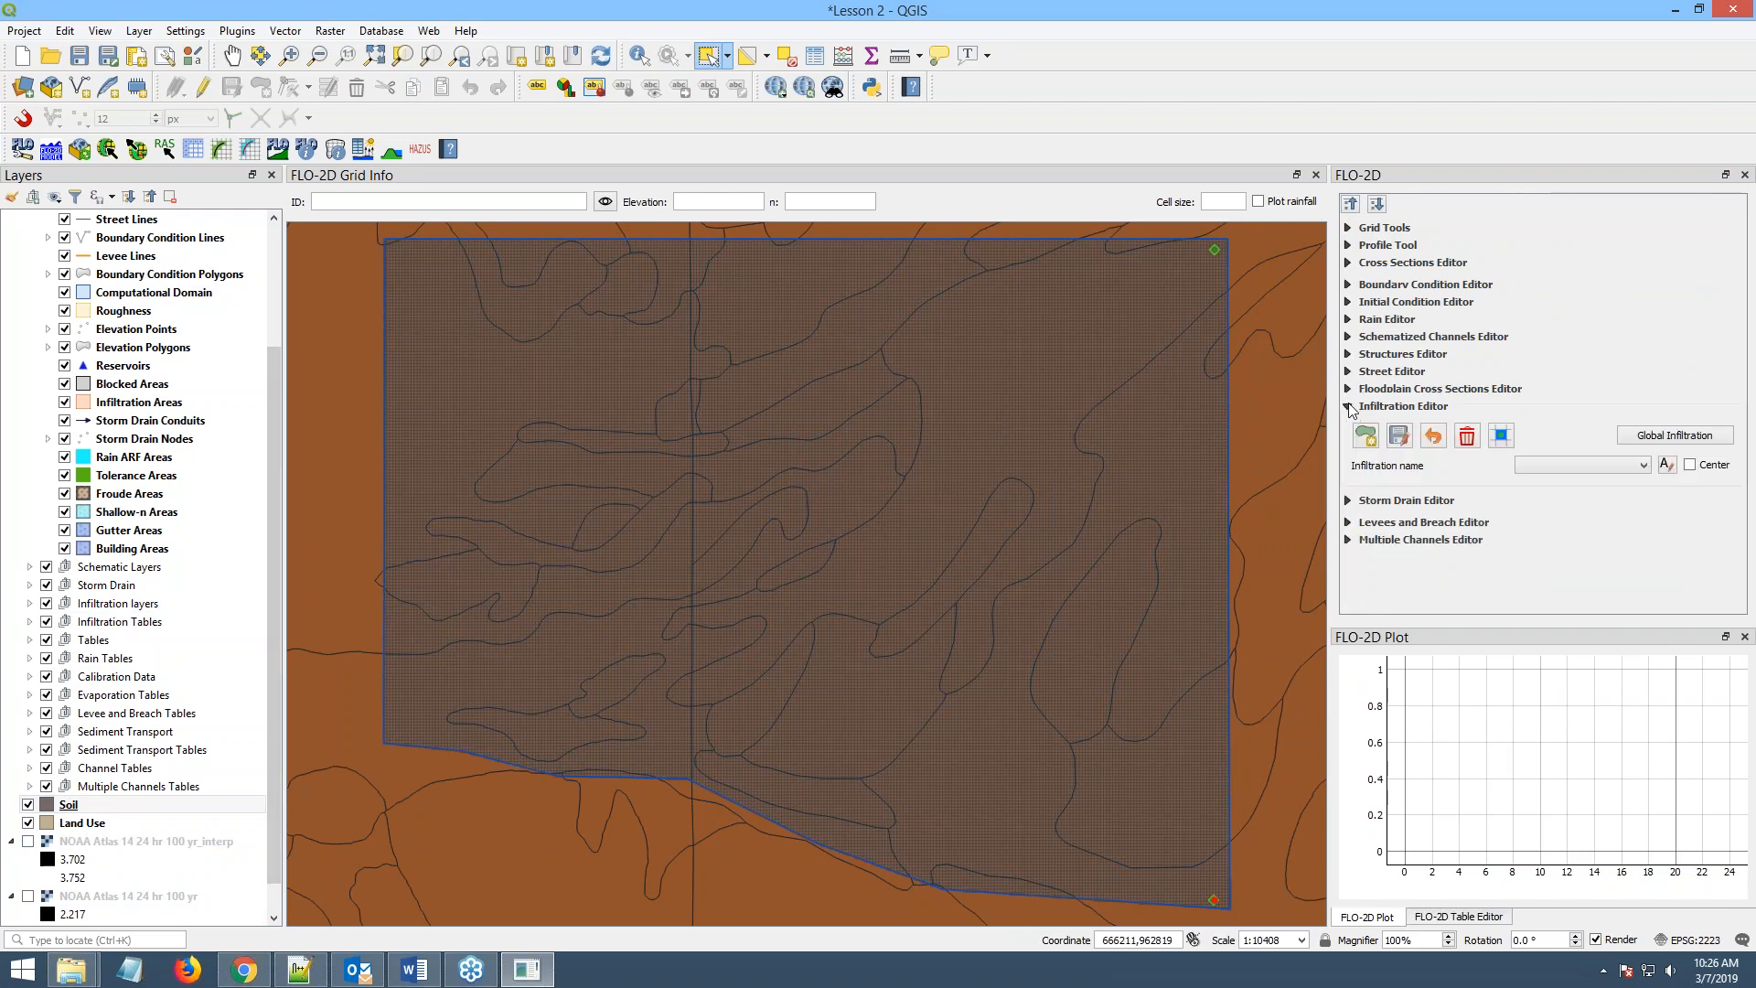
click(1672, 437)
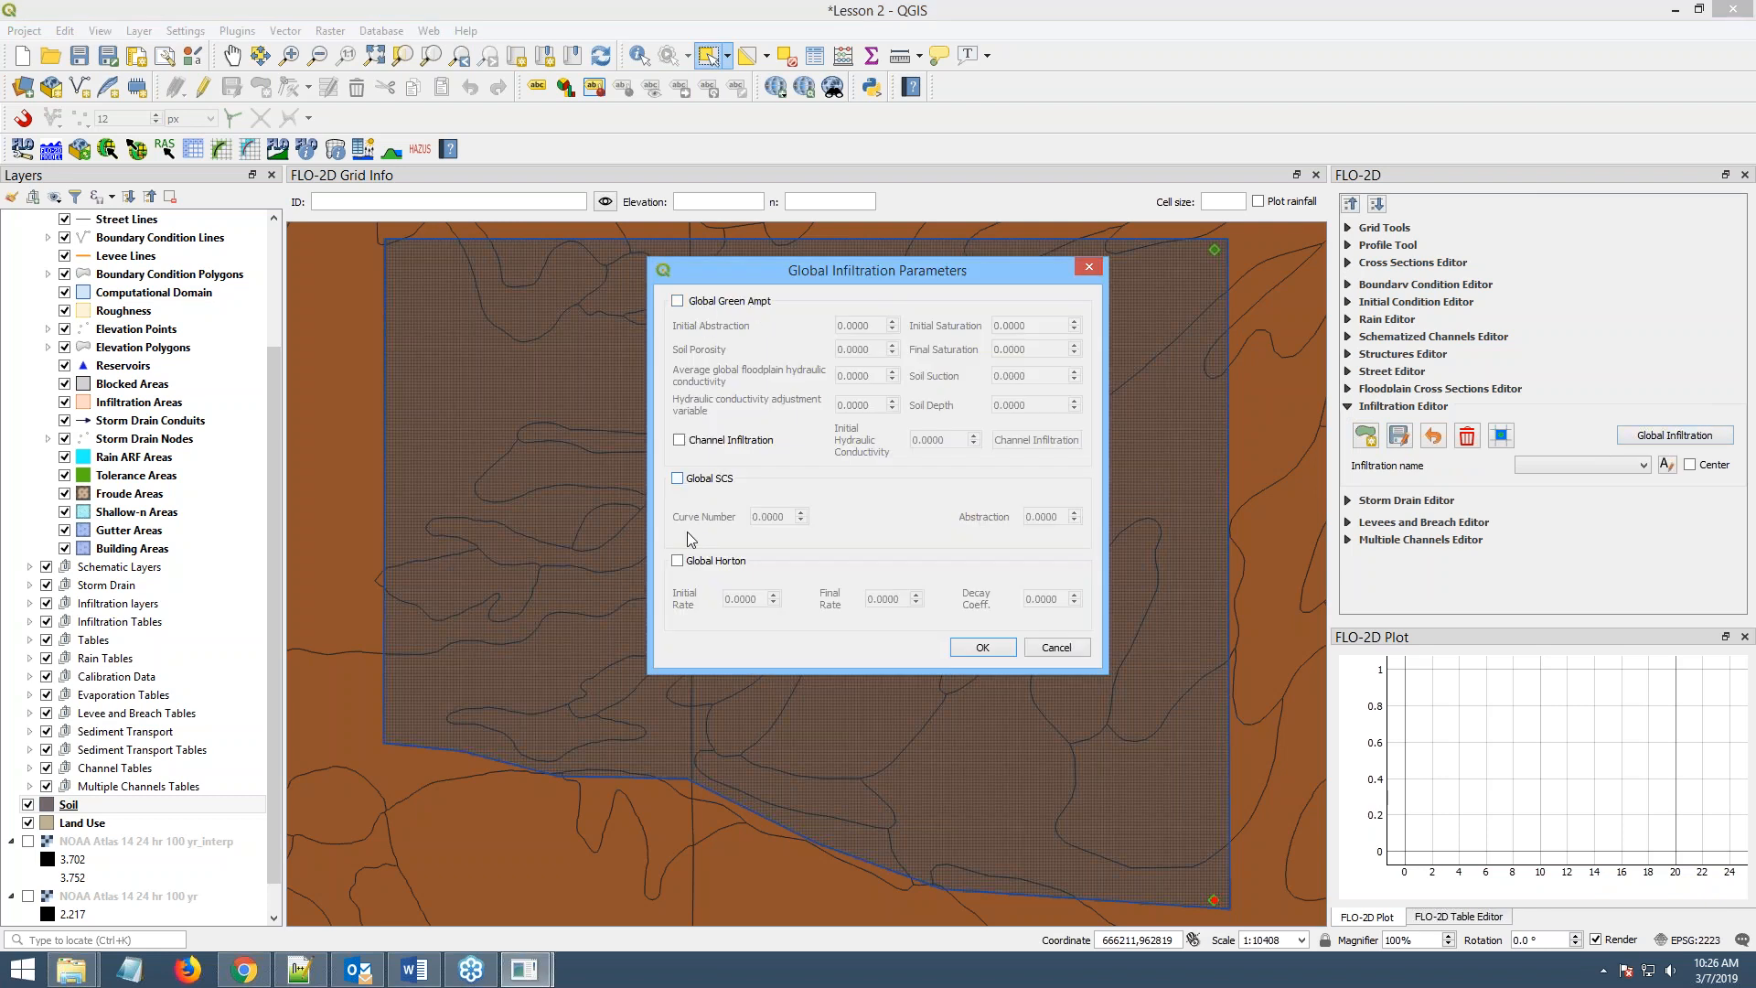
click(677, 479)
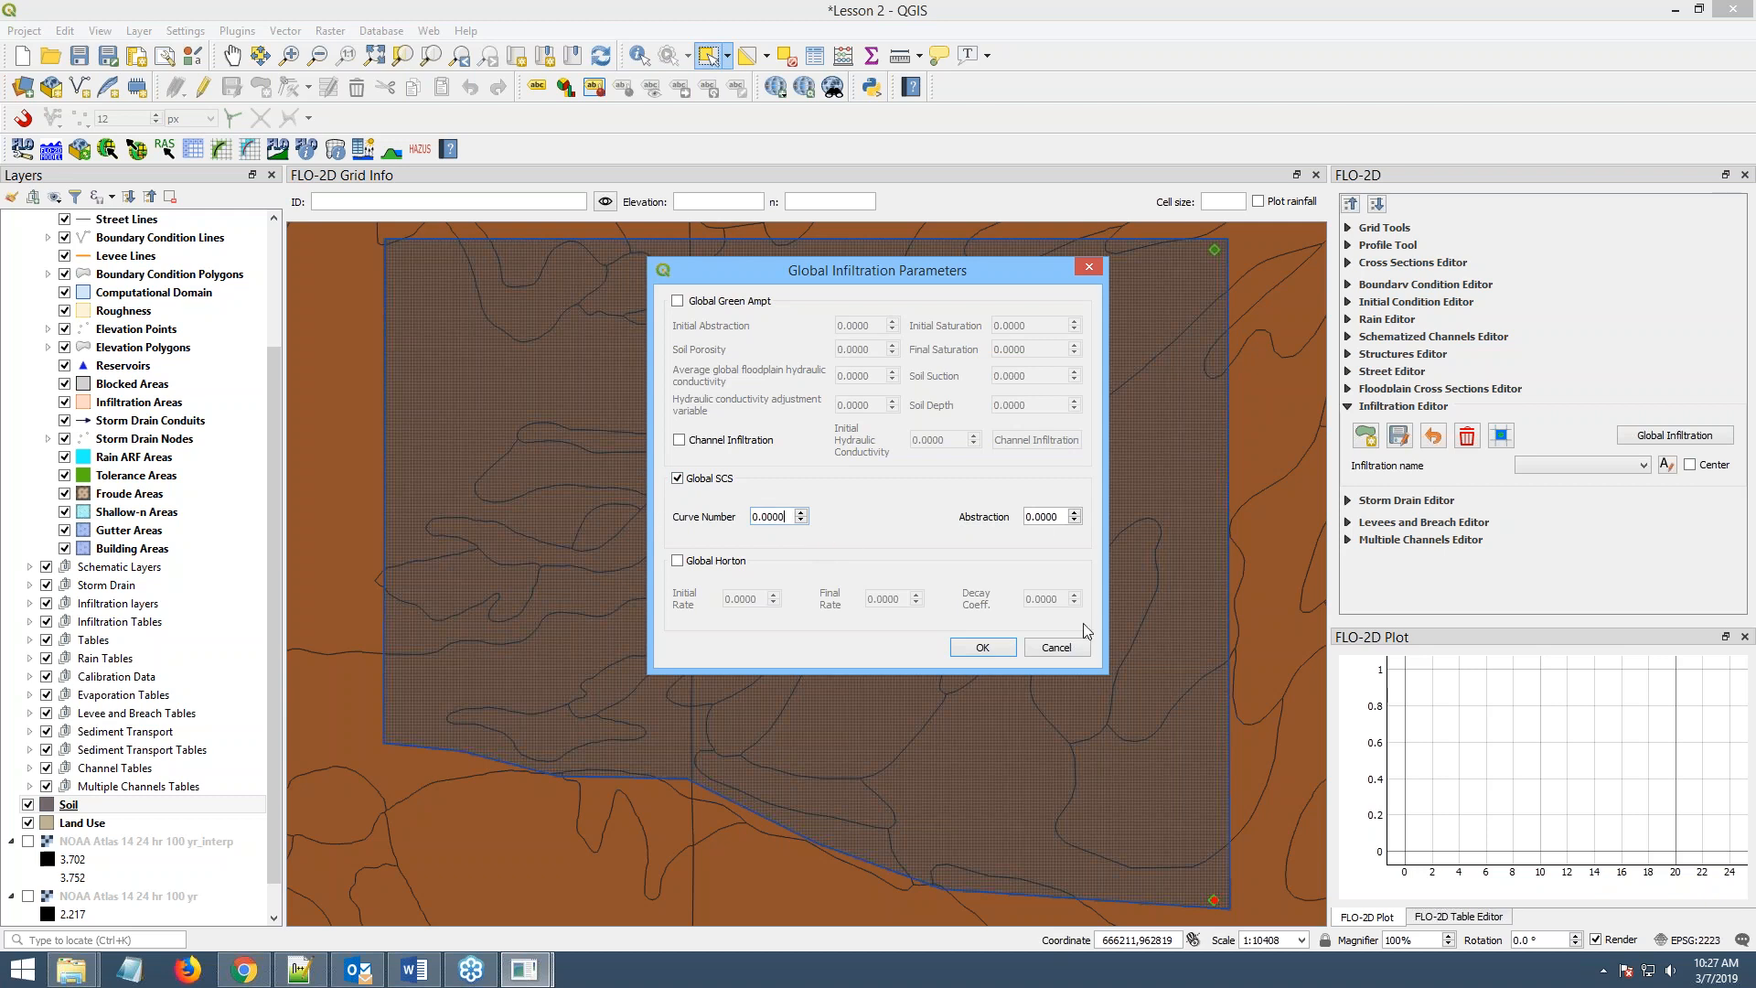
drag(771, 515, 745, 516)
text(85)
click(977, 649)
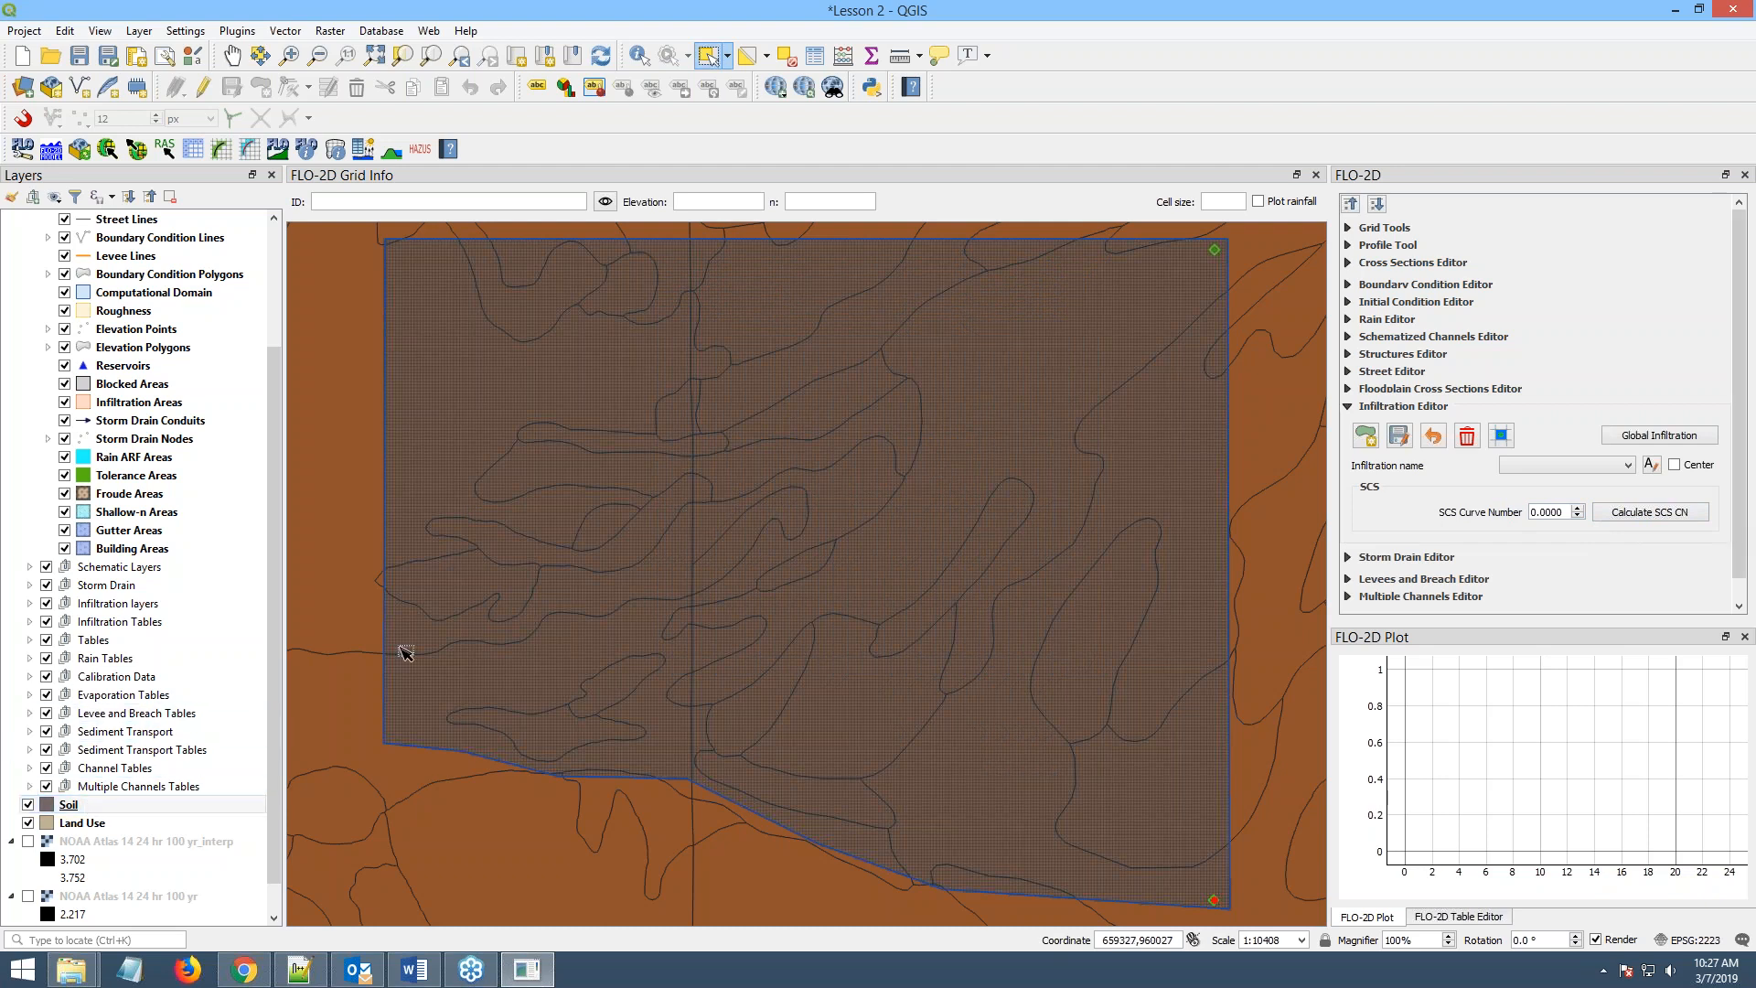
- Review the Soil layer's attribute table, checking the CN field, and close it
click(82, 809)
right_click(81, 811)
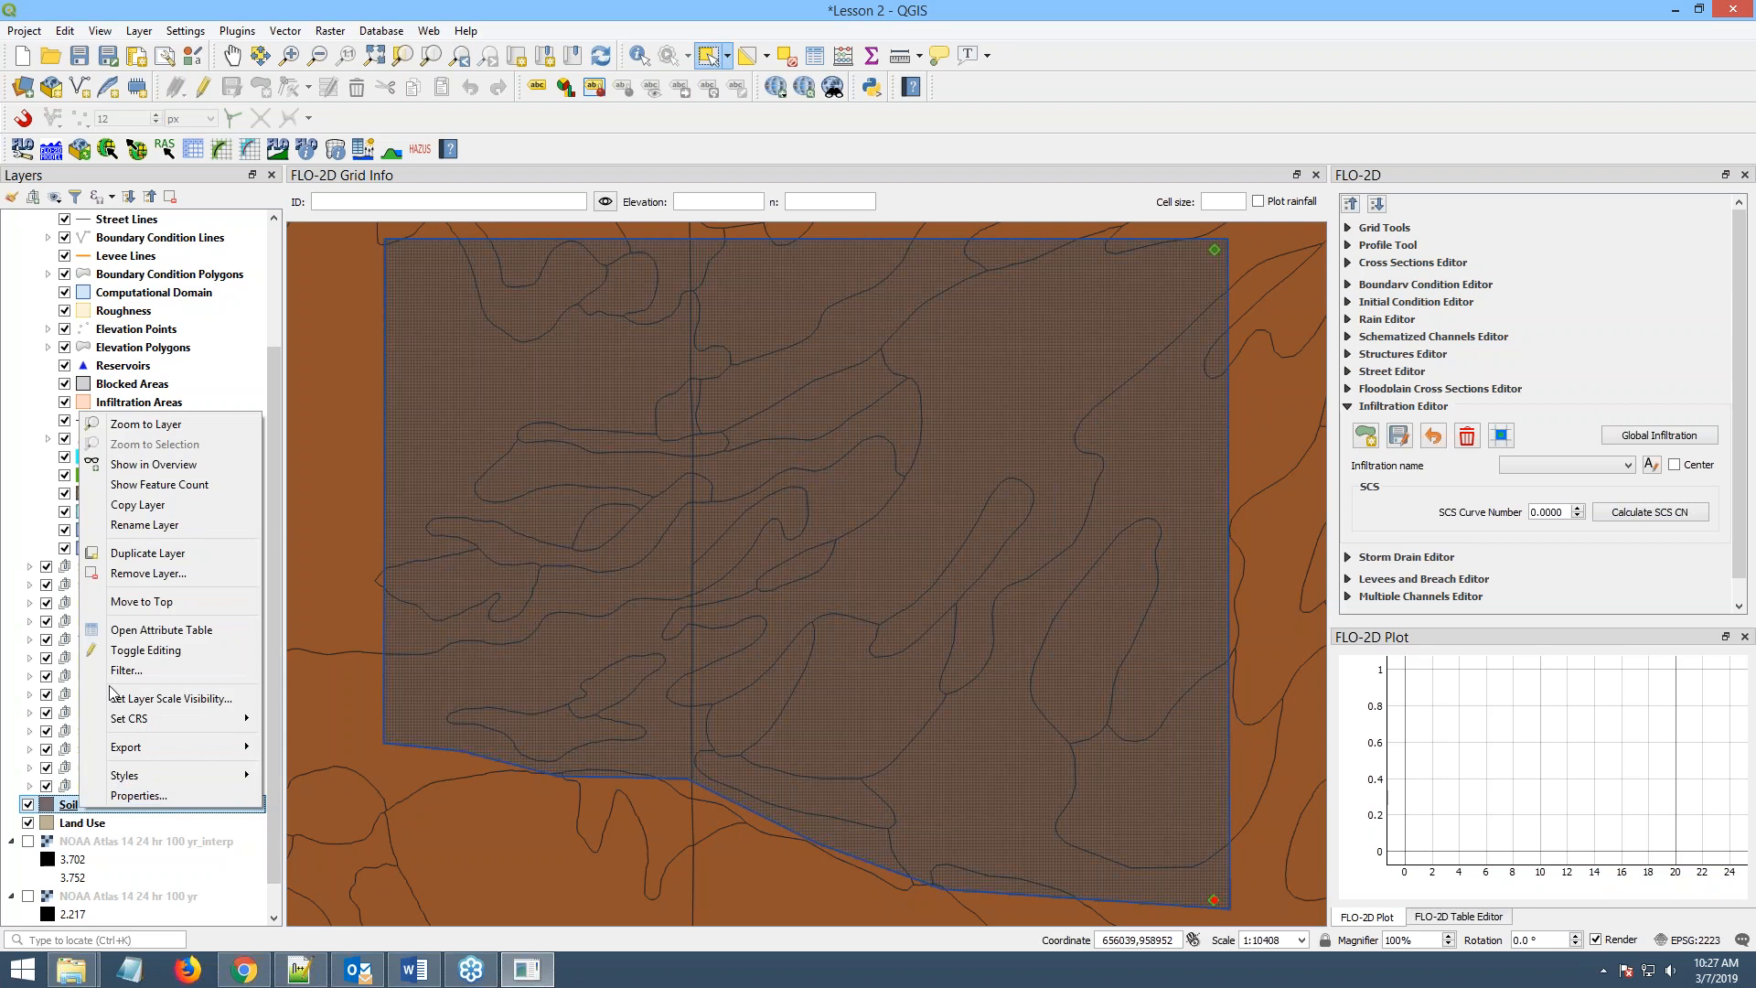
click(137, 630)
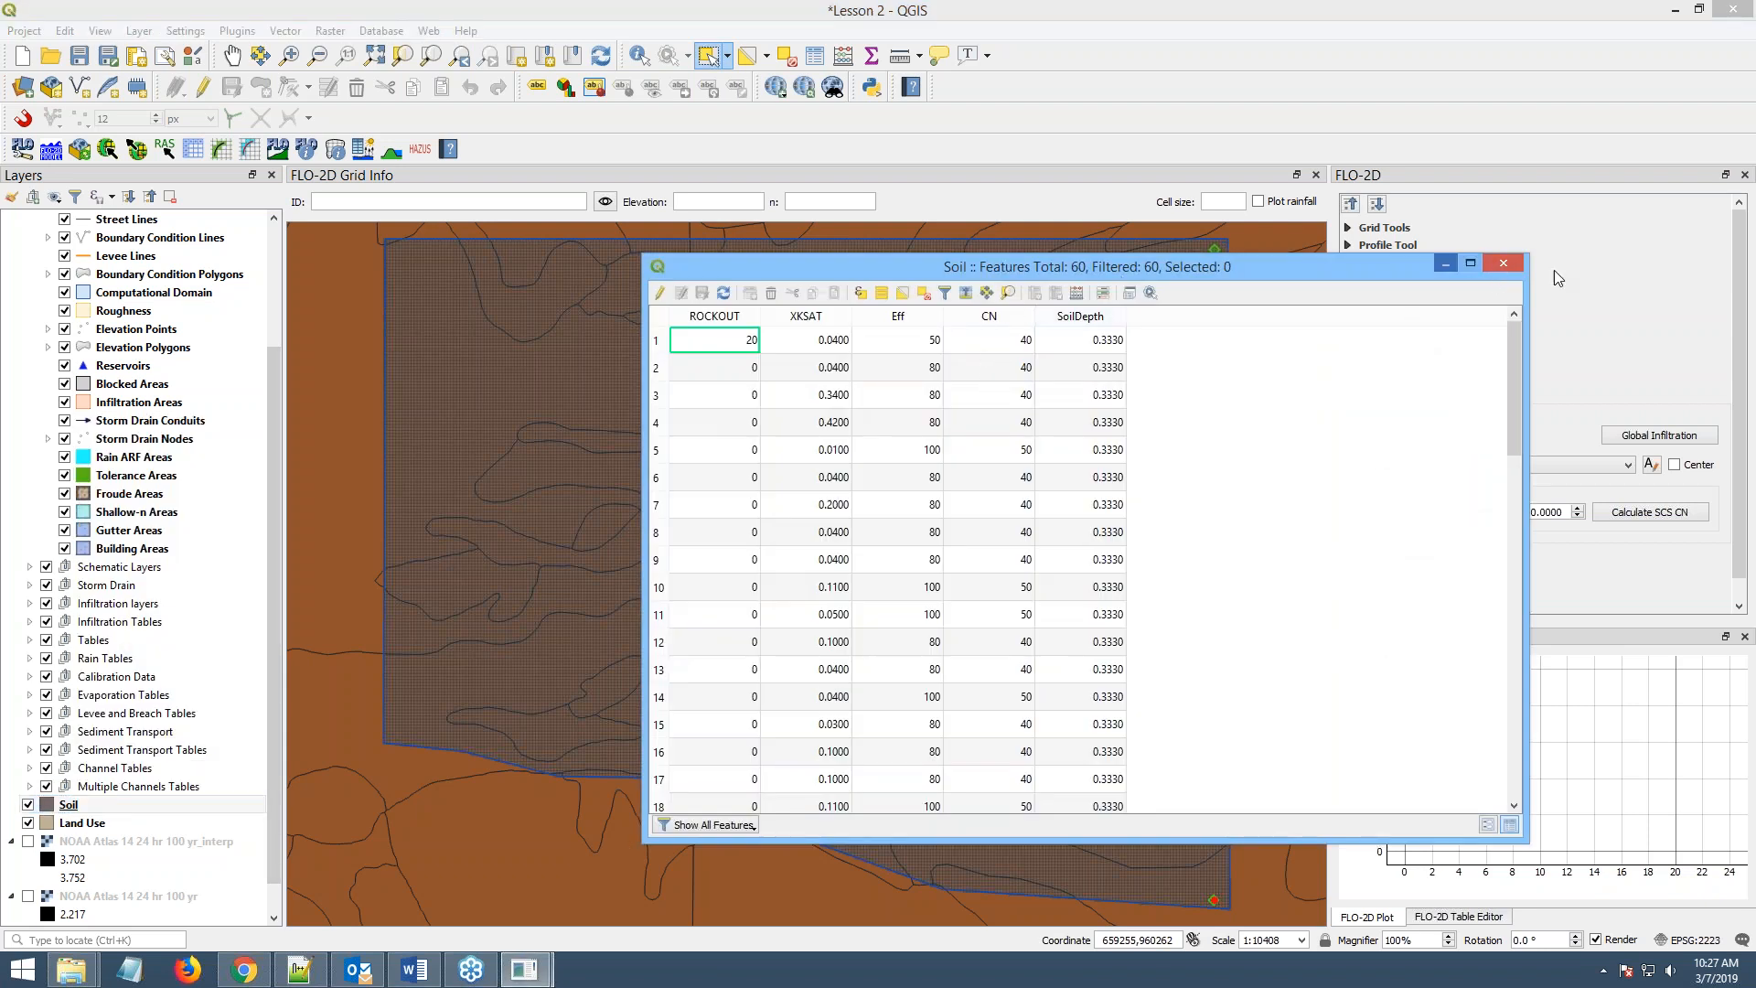
click(1503, 263)
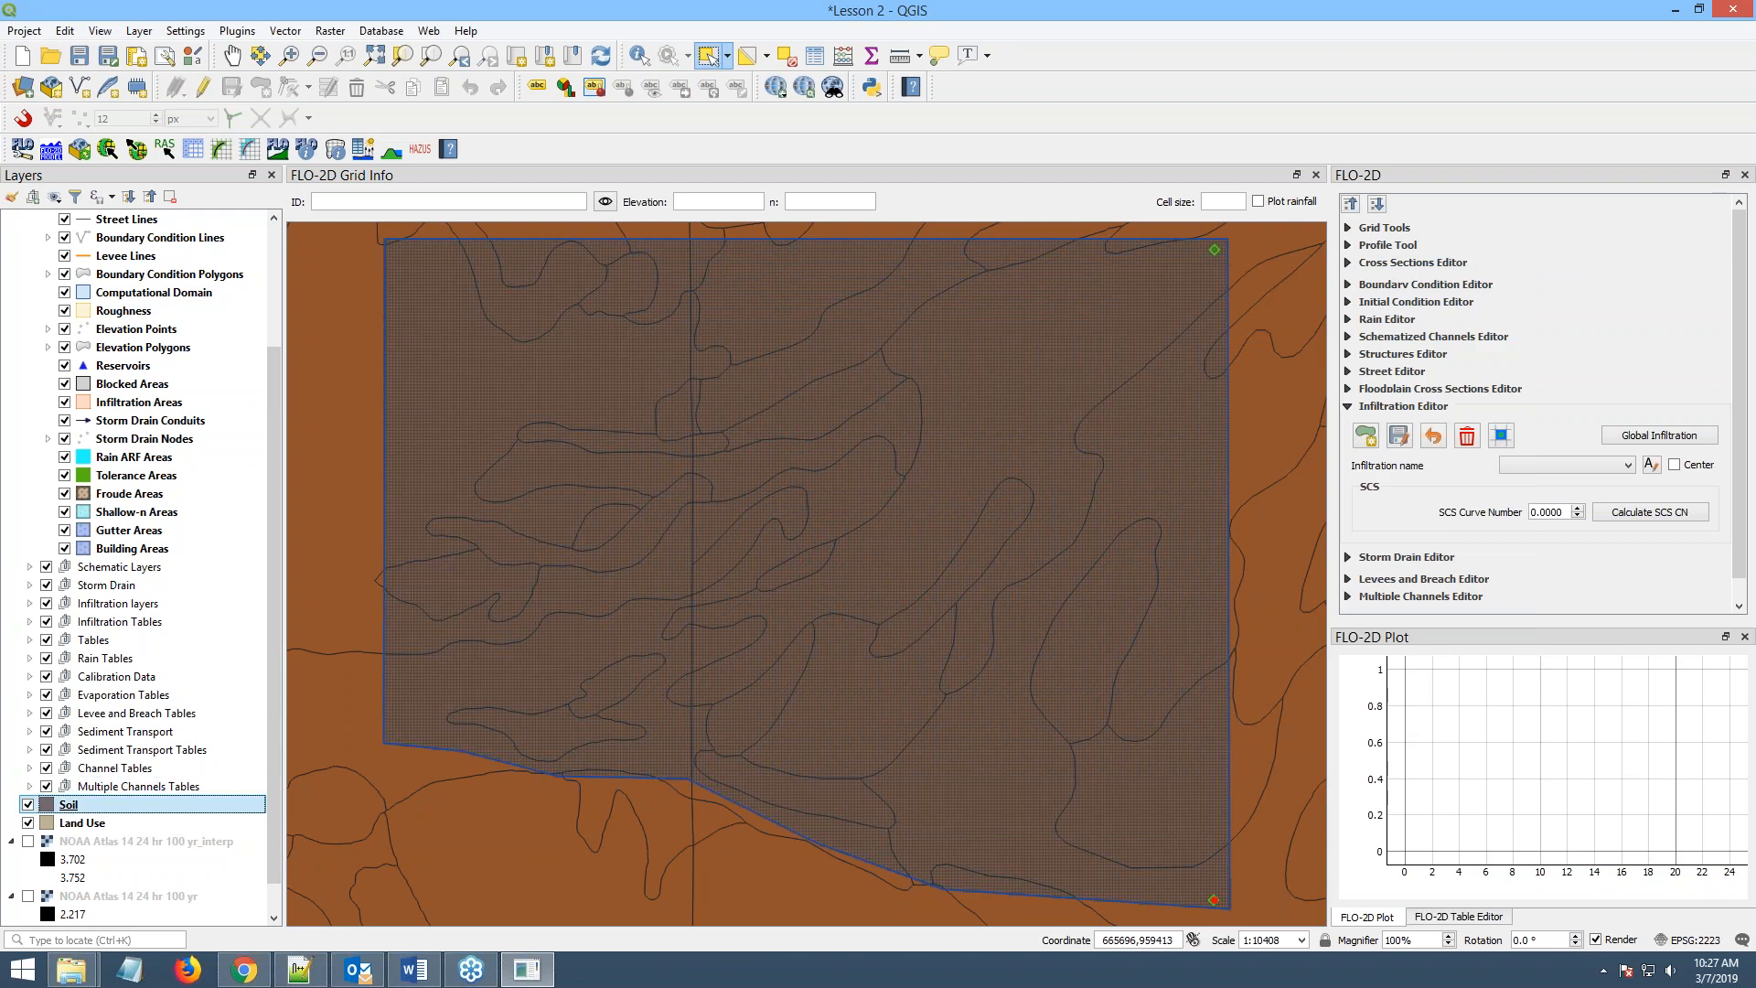
- Calculate the grid's SCS curve numbers from the CN field of the Soil layer
click(1666, 517)
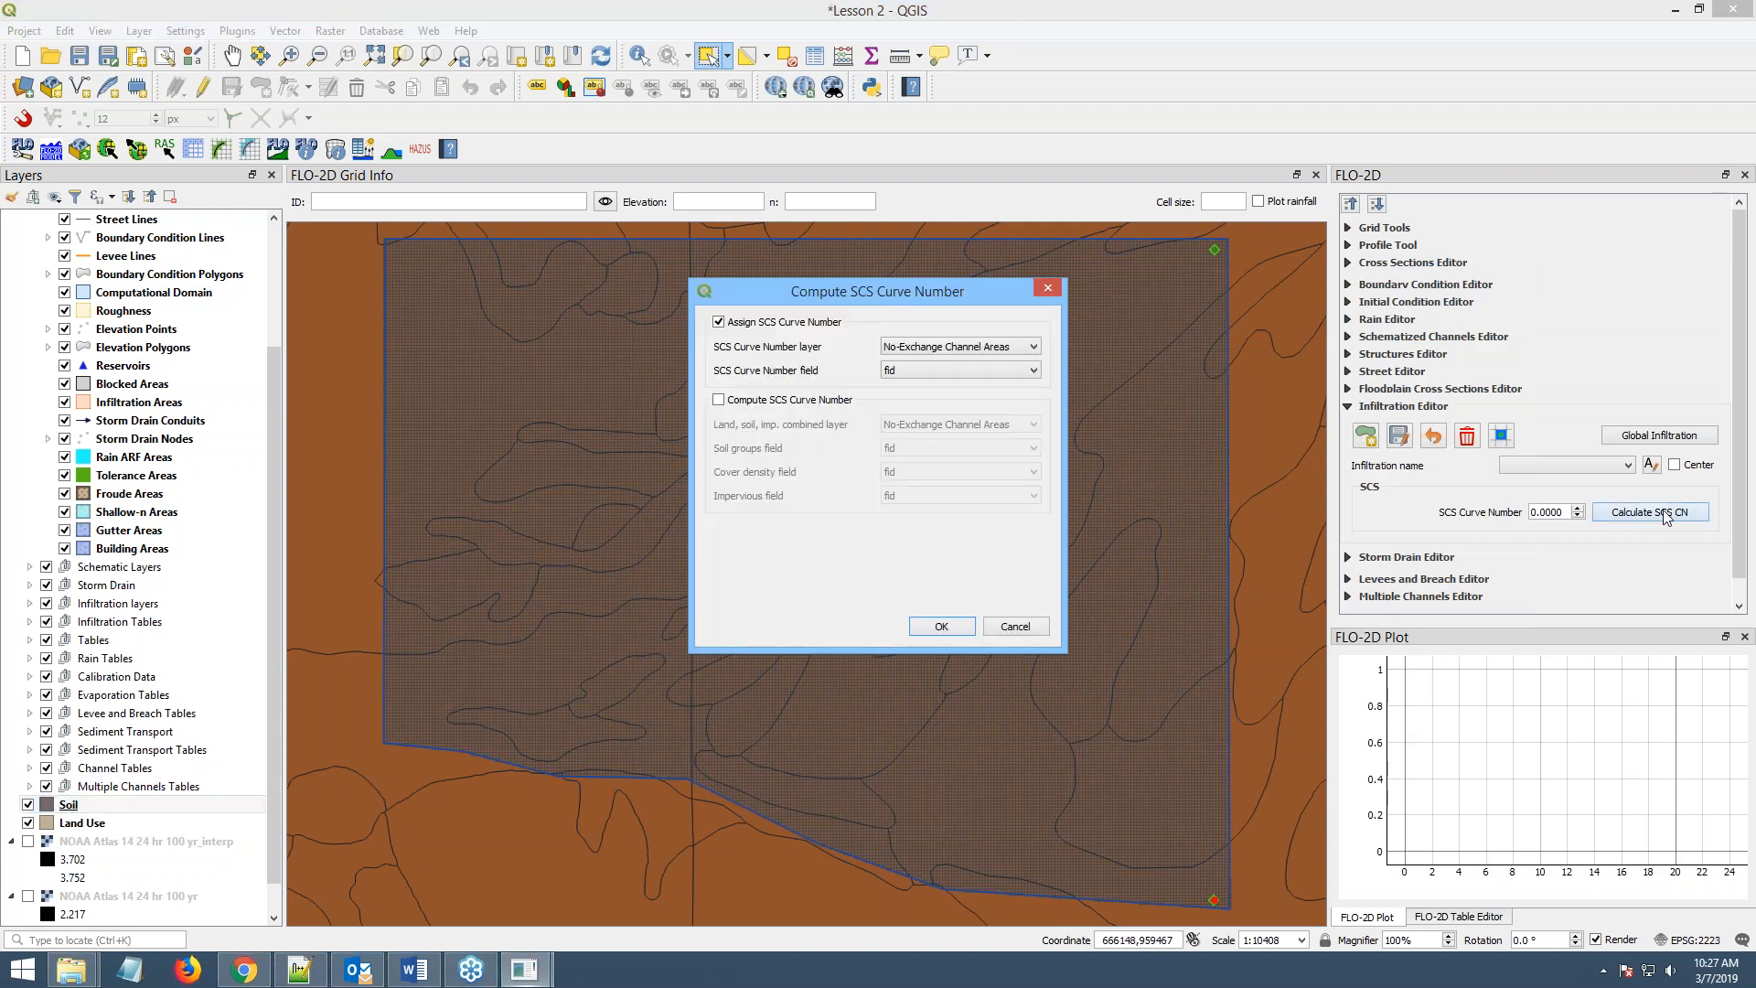
click(895, 352)
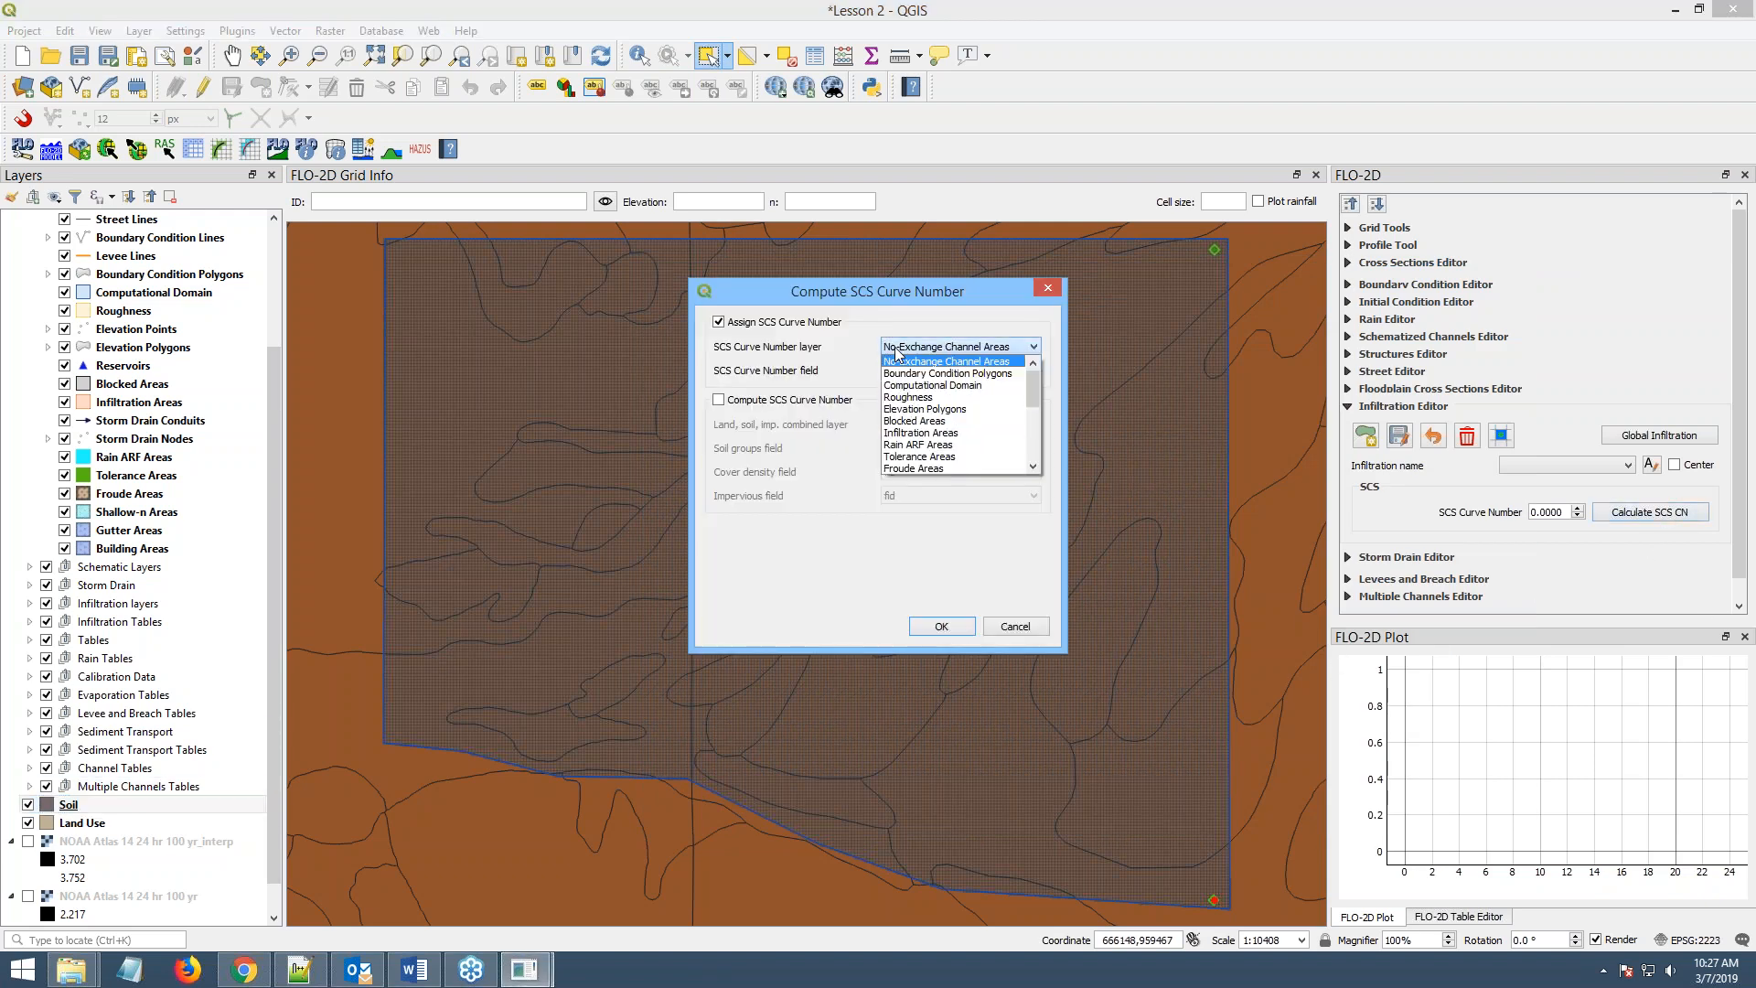
scroll(897, 366, down, 5)
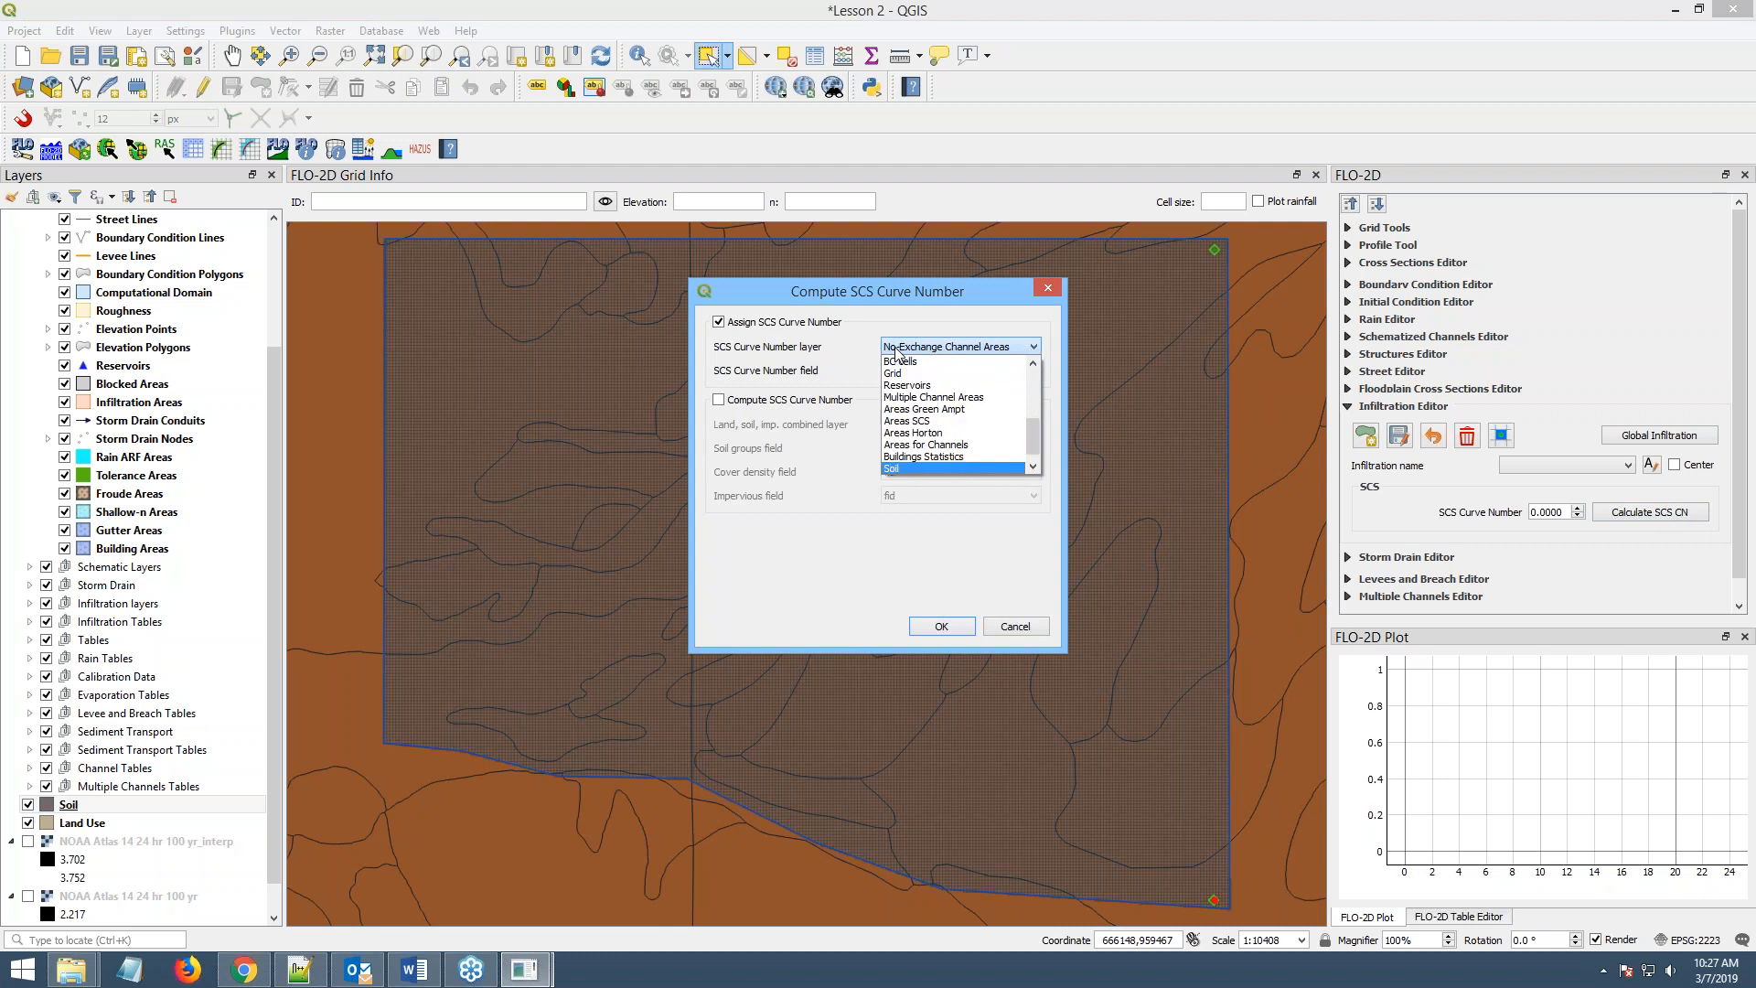
click(902, 469)
click(898, 371)
click(891, 420)
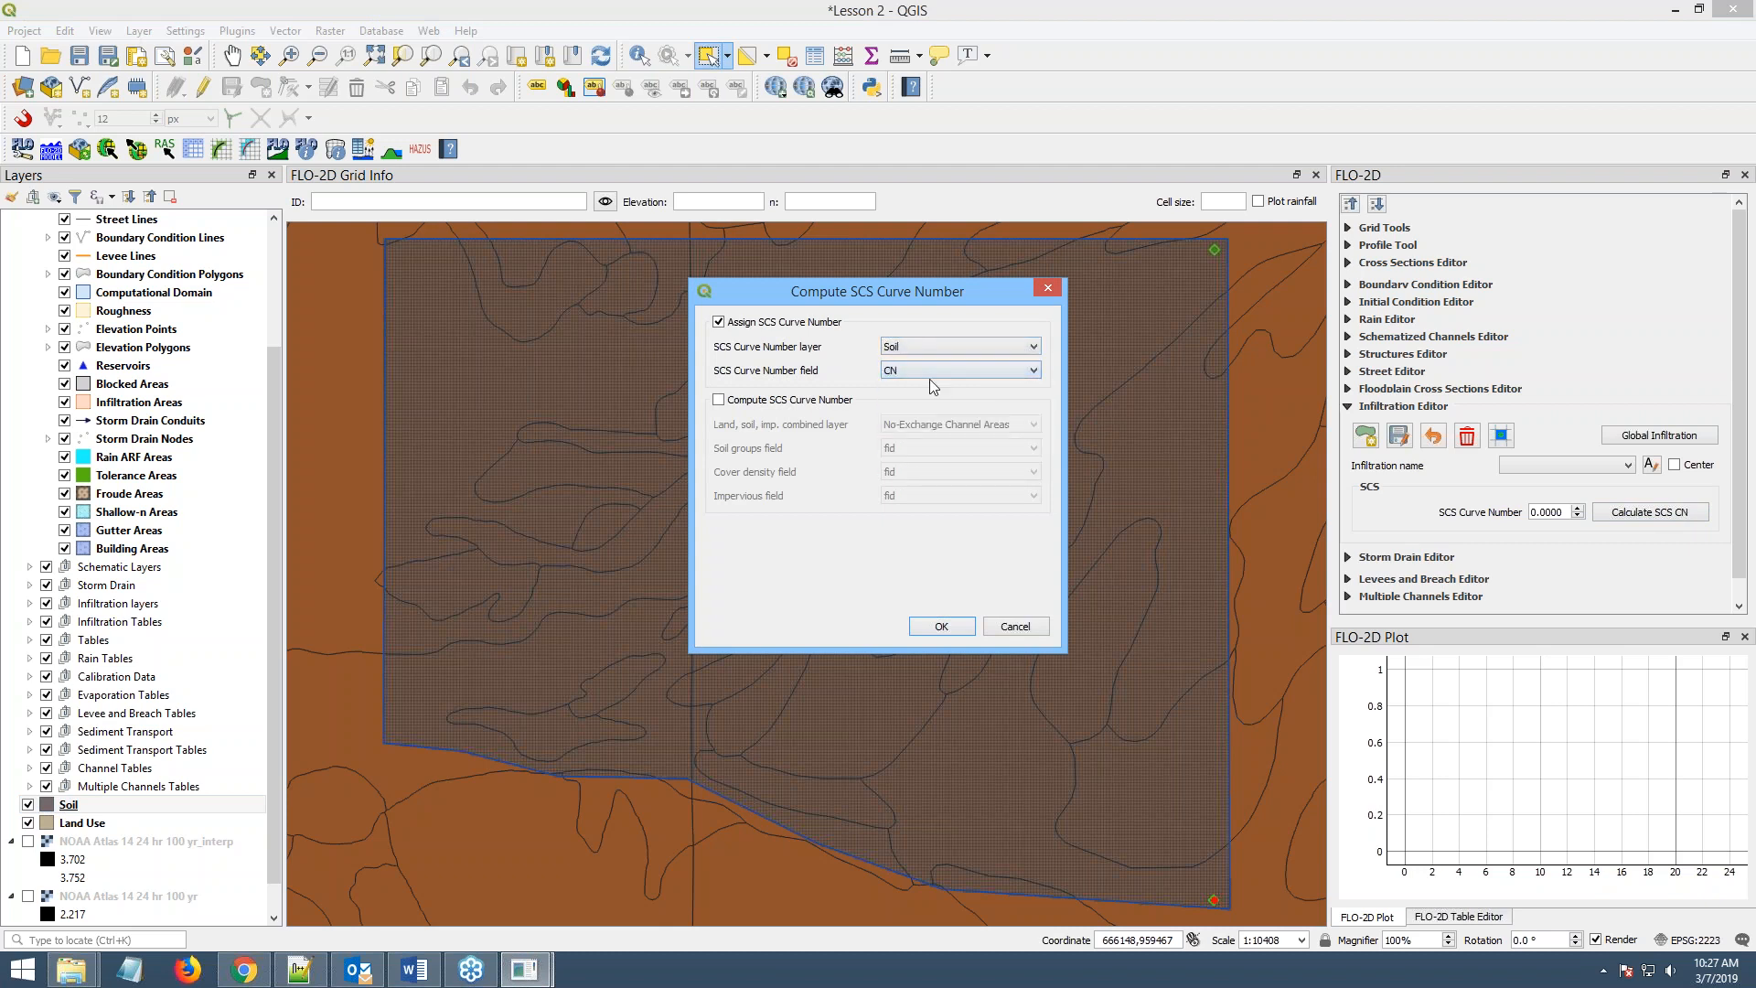
click(946, 629)
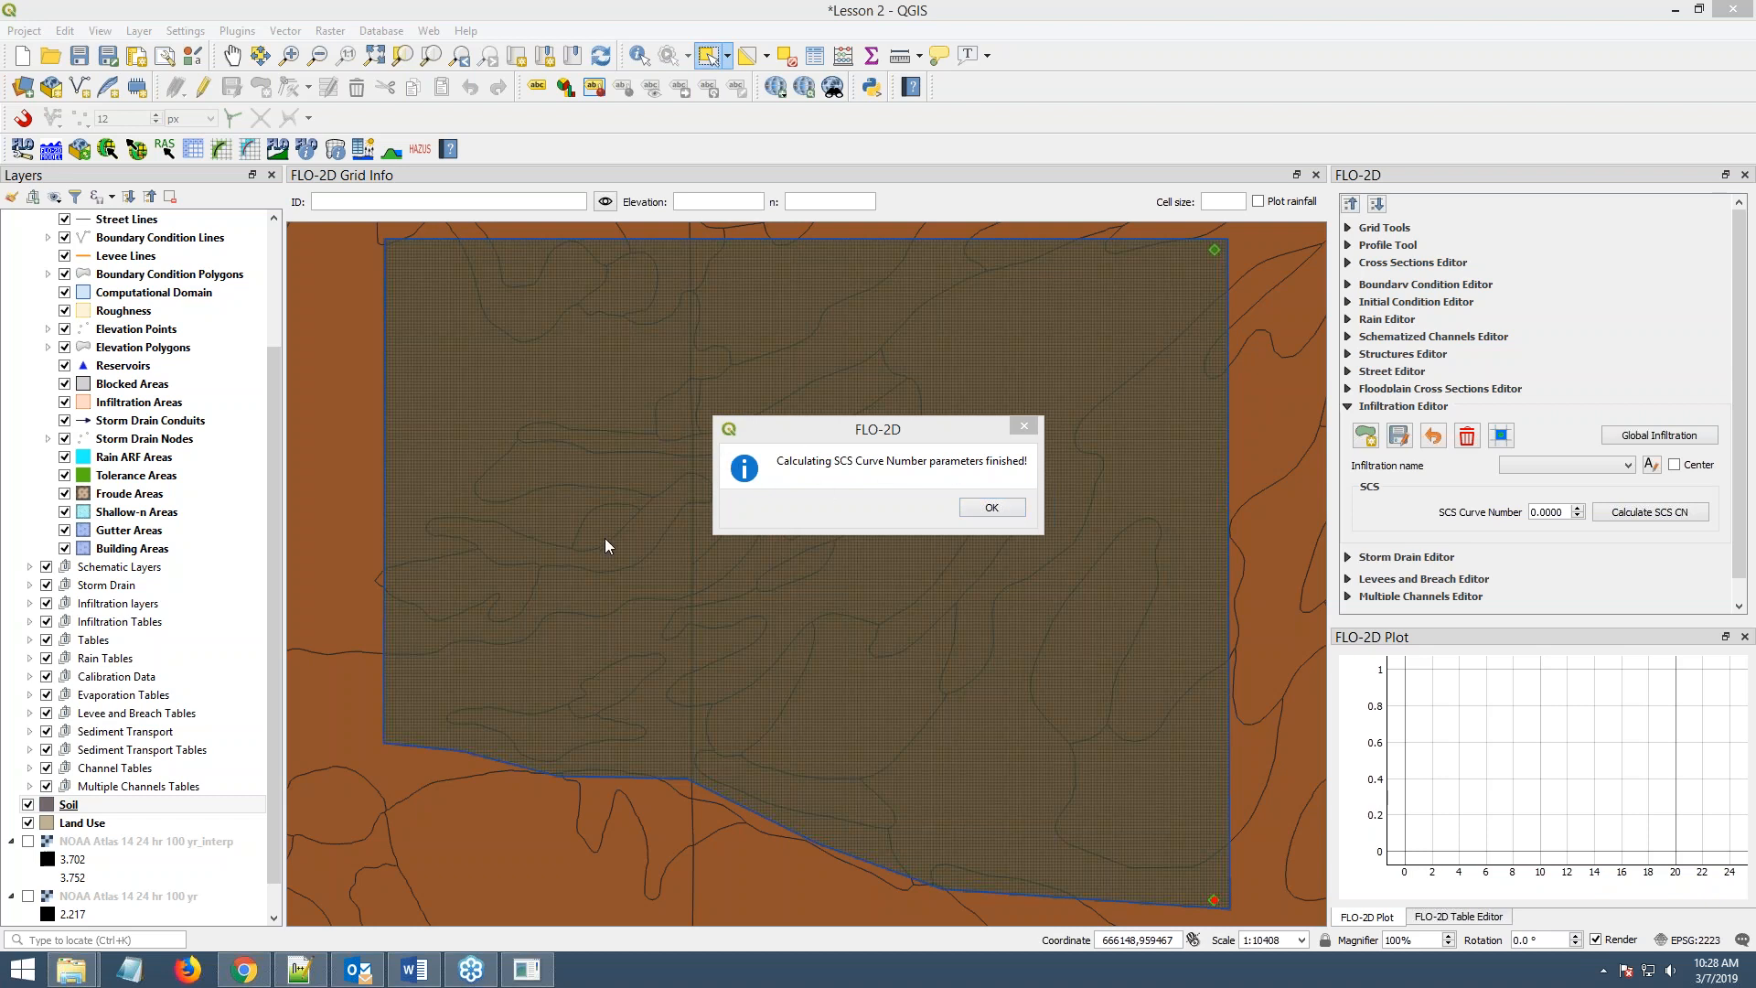
click(992, 509)
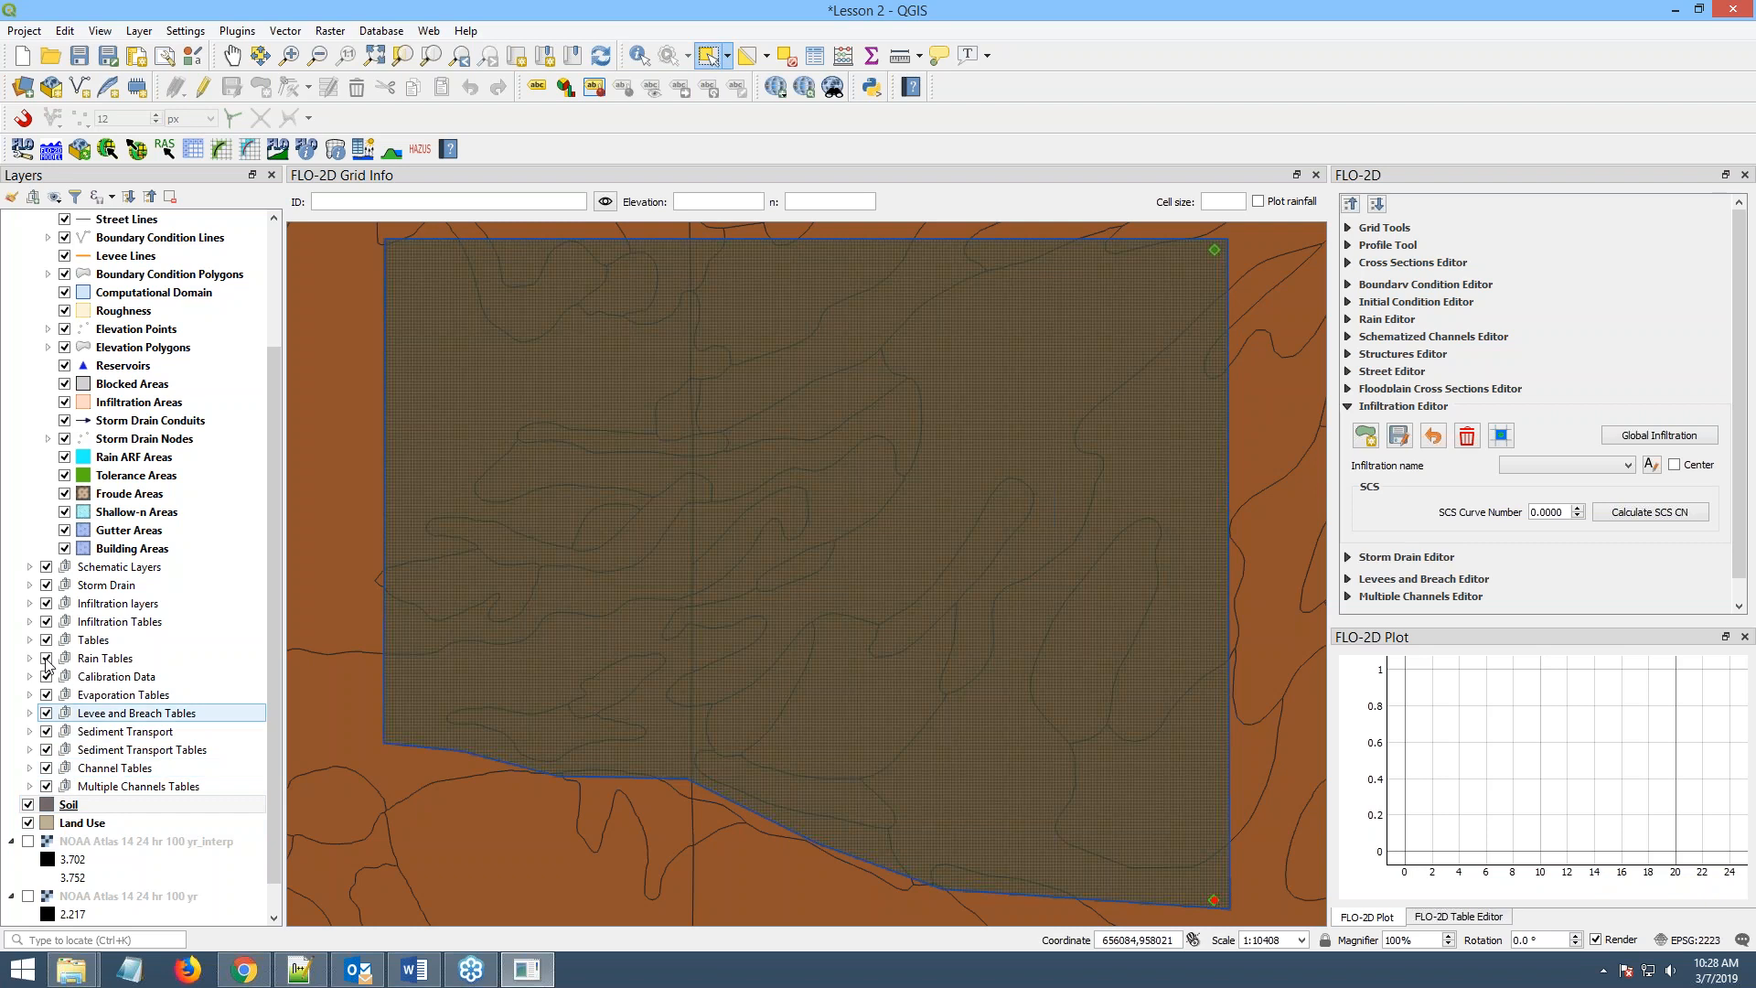
- Check the curve numbers assigned per feature in the attribute table of the Areas SCS infiltration layer
click(29, 604)
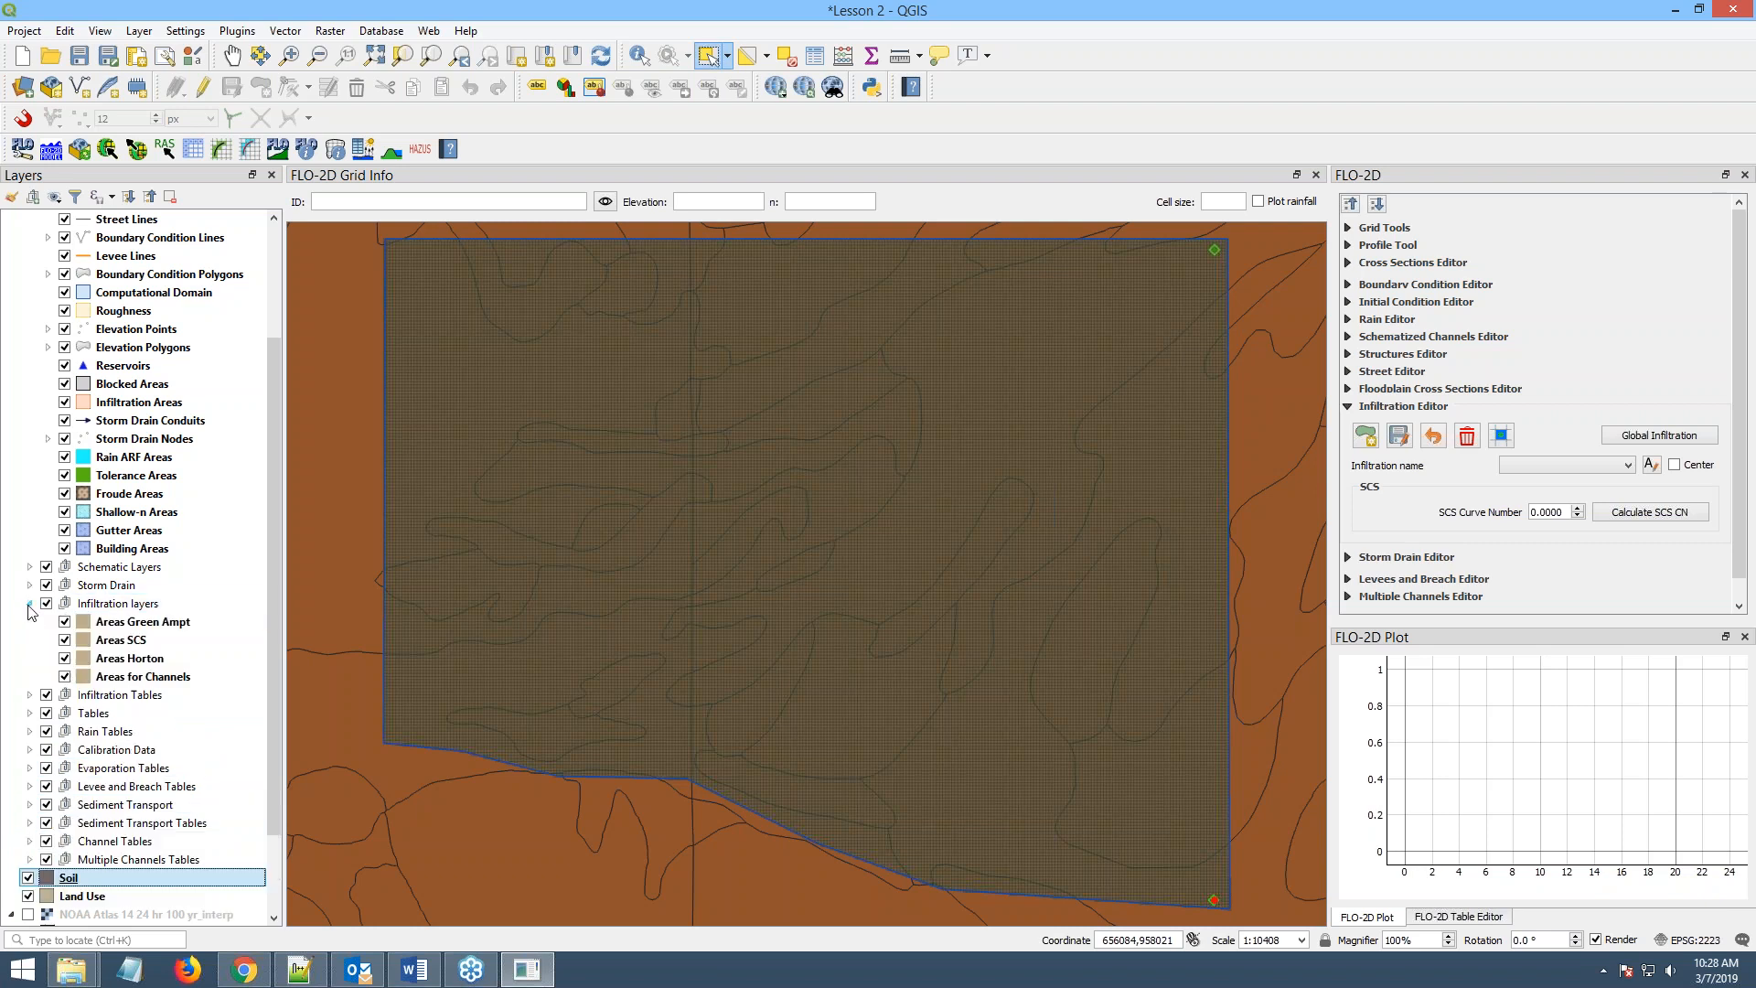
click(139, 643)
right_click(139, 643)
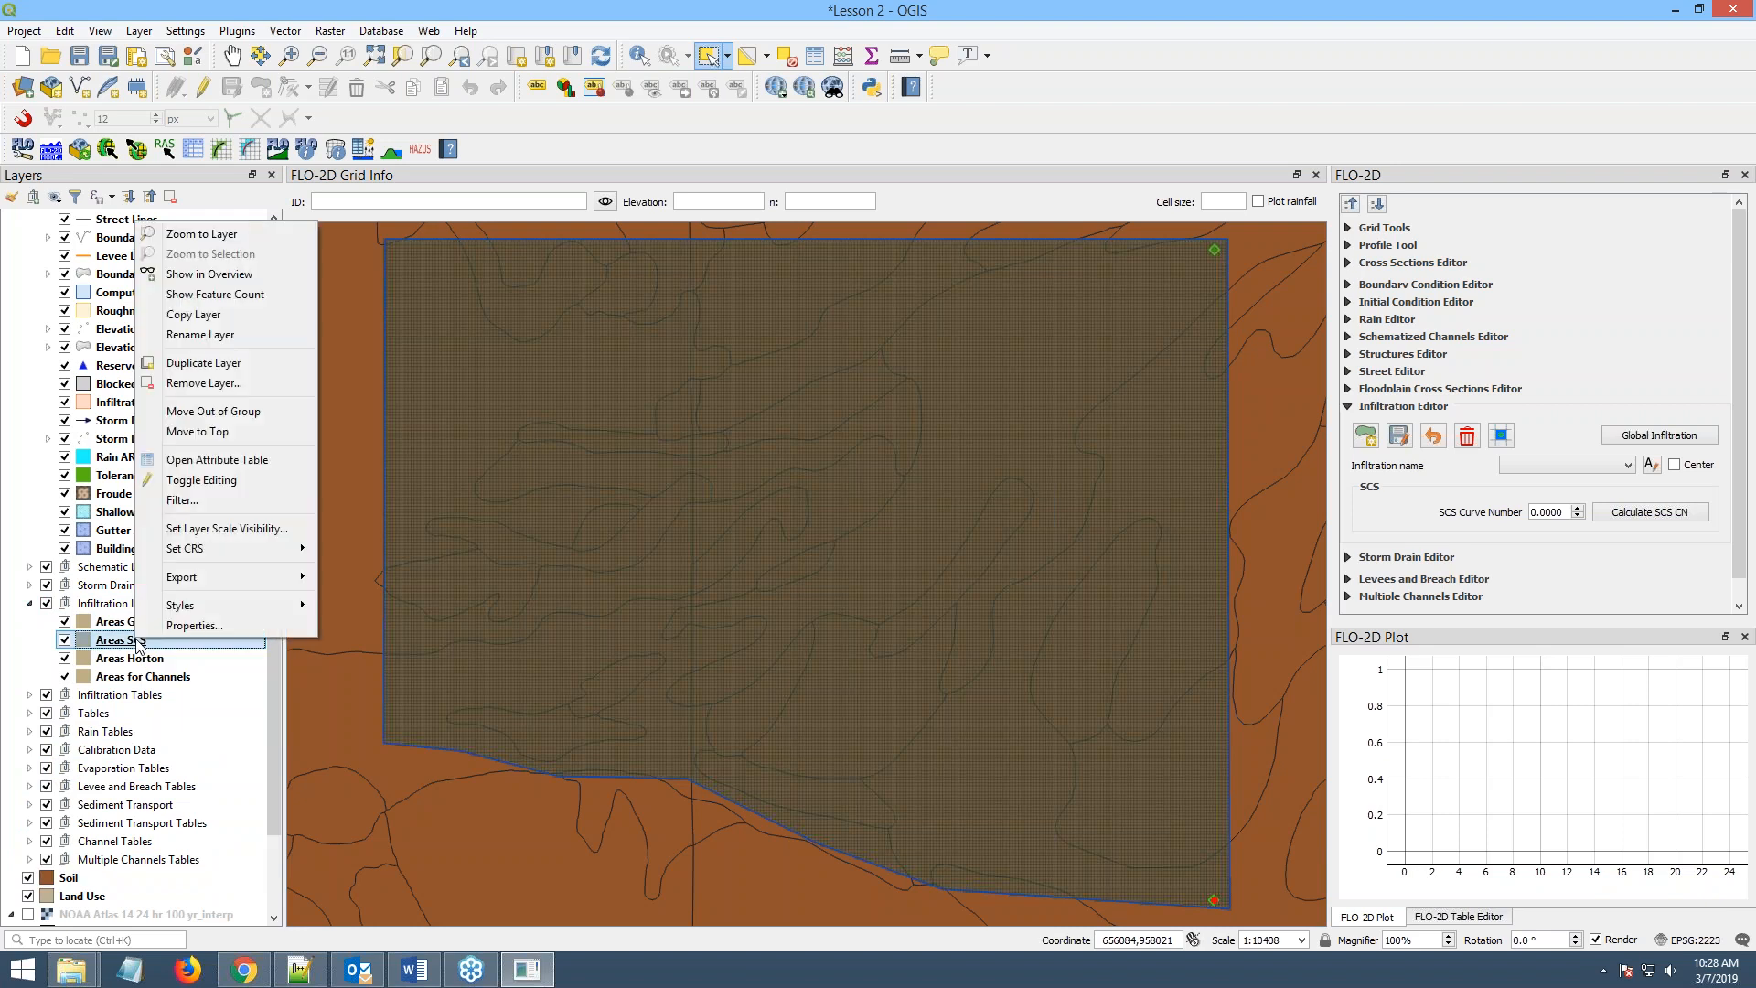
click(203, 463)
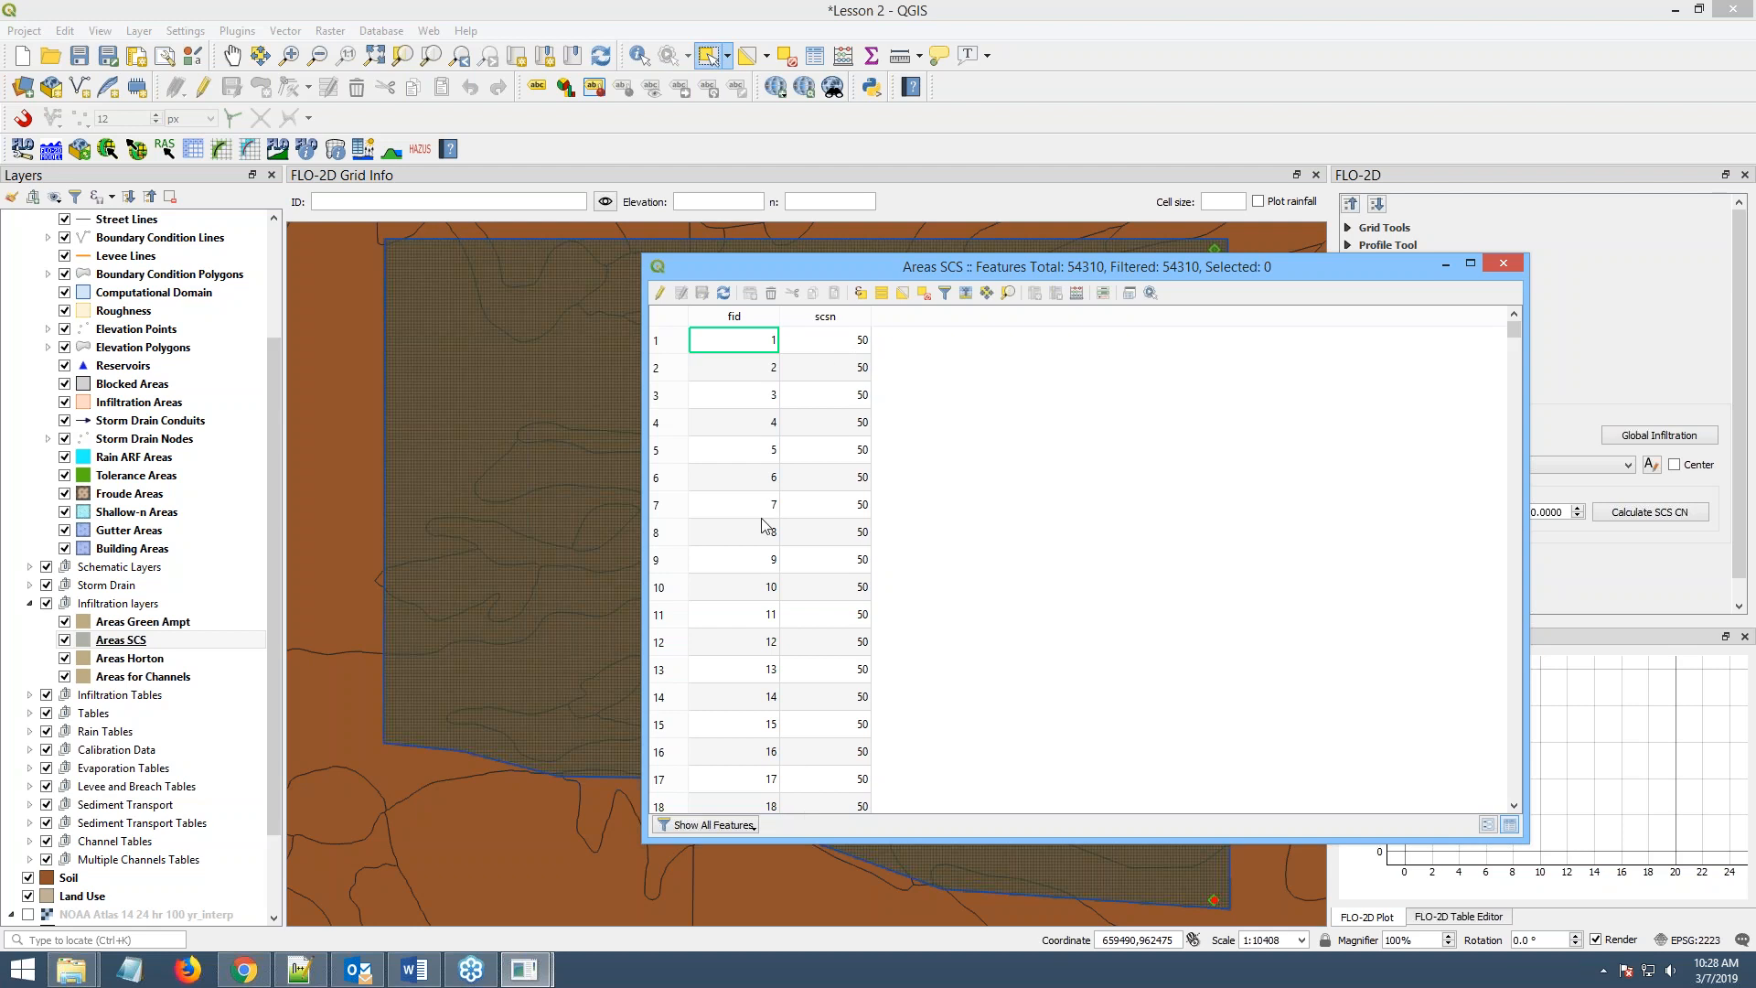
click(1501, 264)
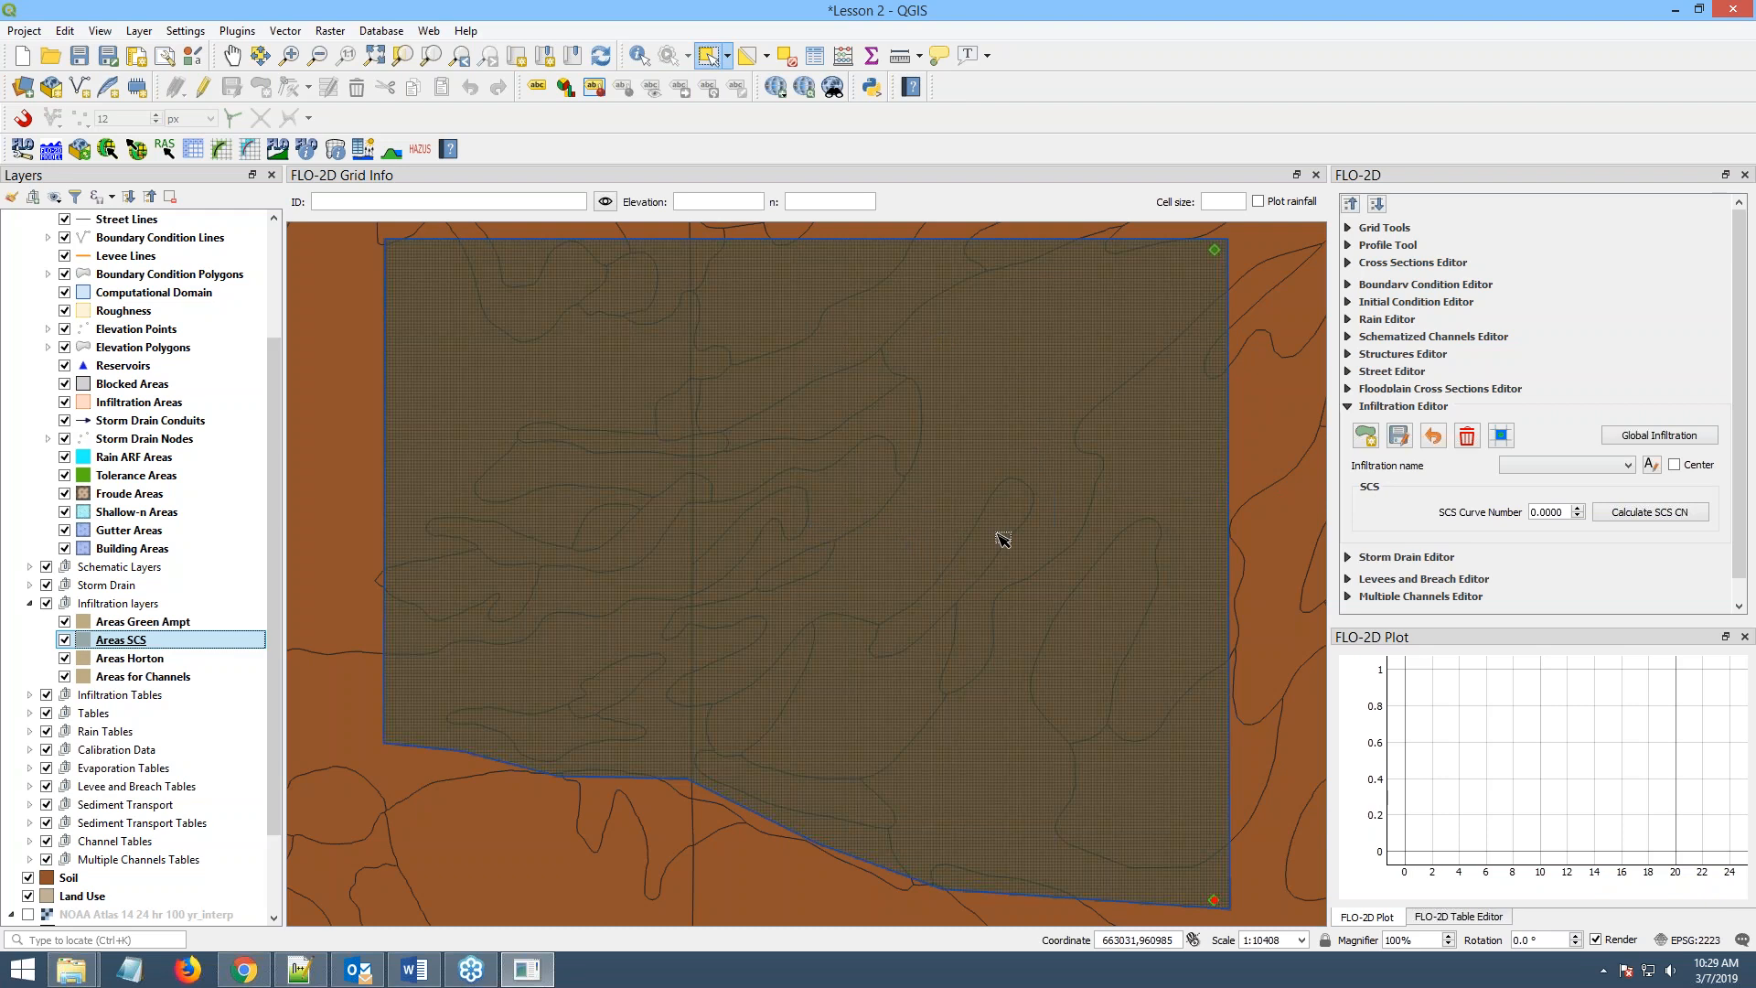
- Switch the global infiltration method from SCS to Green-Ampt
click(1628, 437)
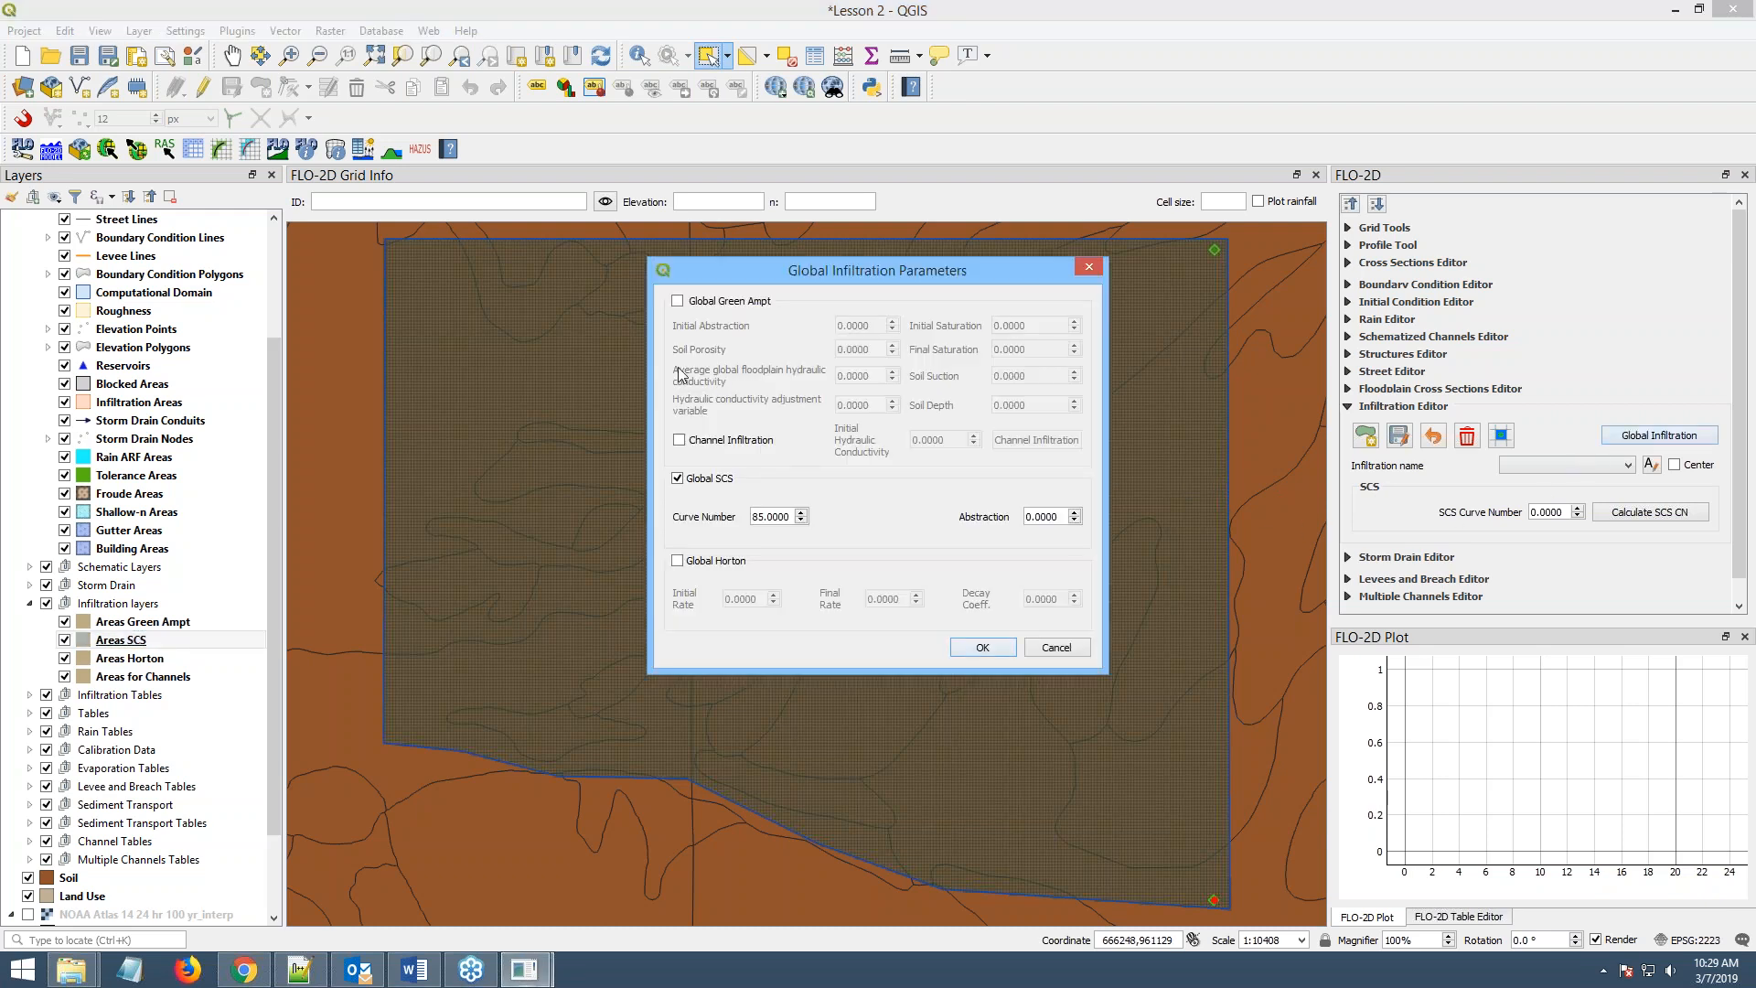
click(678, 478)
click(678, 301)
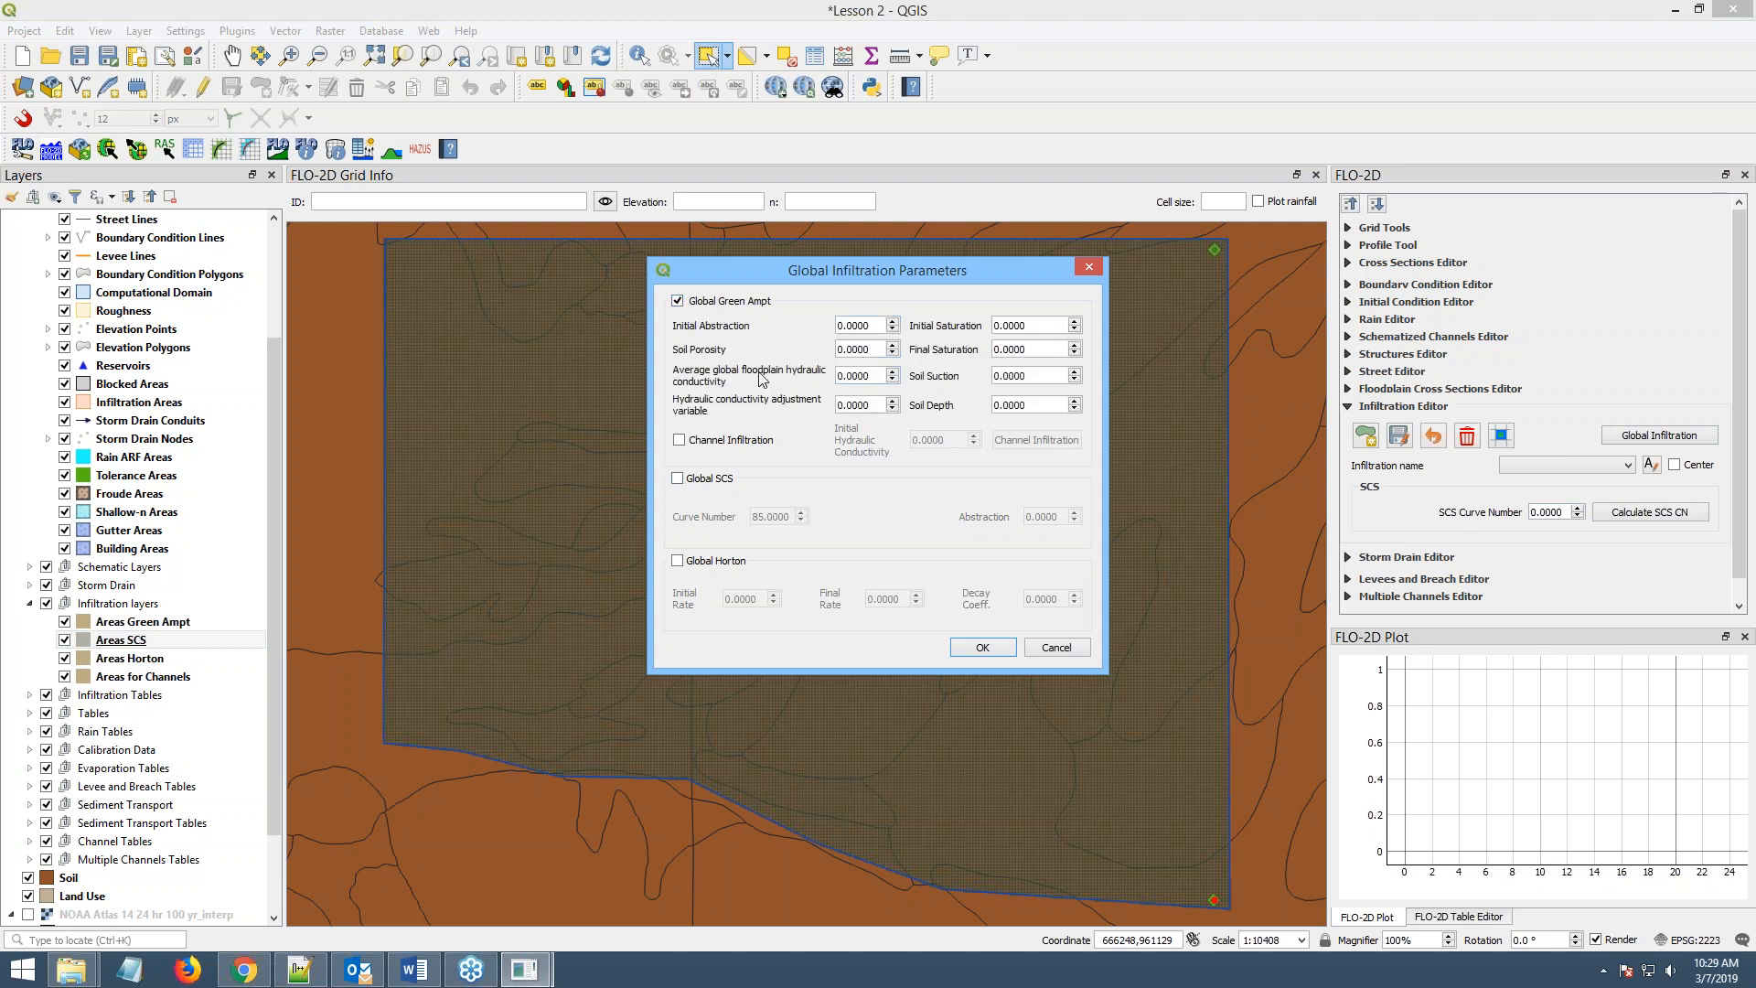
- Enter 0 for the global initial abstraction and 0.1 for soil porosity, average hydraulic conductivity and the conductivity adjustment variable
drag(878, 324, 821, 309)
text(0)
key(Tab)
text(0)
key(Tab)
drag(876, 329, 751, 324)
text(0)
key(Tab)
text(0.1)
key(Tab)
text(0.1)
drag(874, 404, 692, 407)
text(0.1)
- Set the initial saturation, final saturation and soil suction to 0.1, enter a soil depth, and apply the global Green-Ampt parameters
drag(1041, 323, 982, 353)
text(0)
text(.1)
text(0.1)
drag(1045, 378, 917, 378)
text(0.1)
click(1028, 407)
drag(1046, 402, 941, 404)
text(0.)
click(938, 403)
click(981, 647)
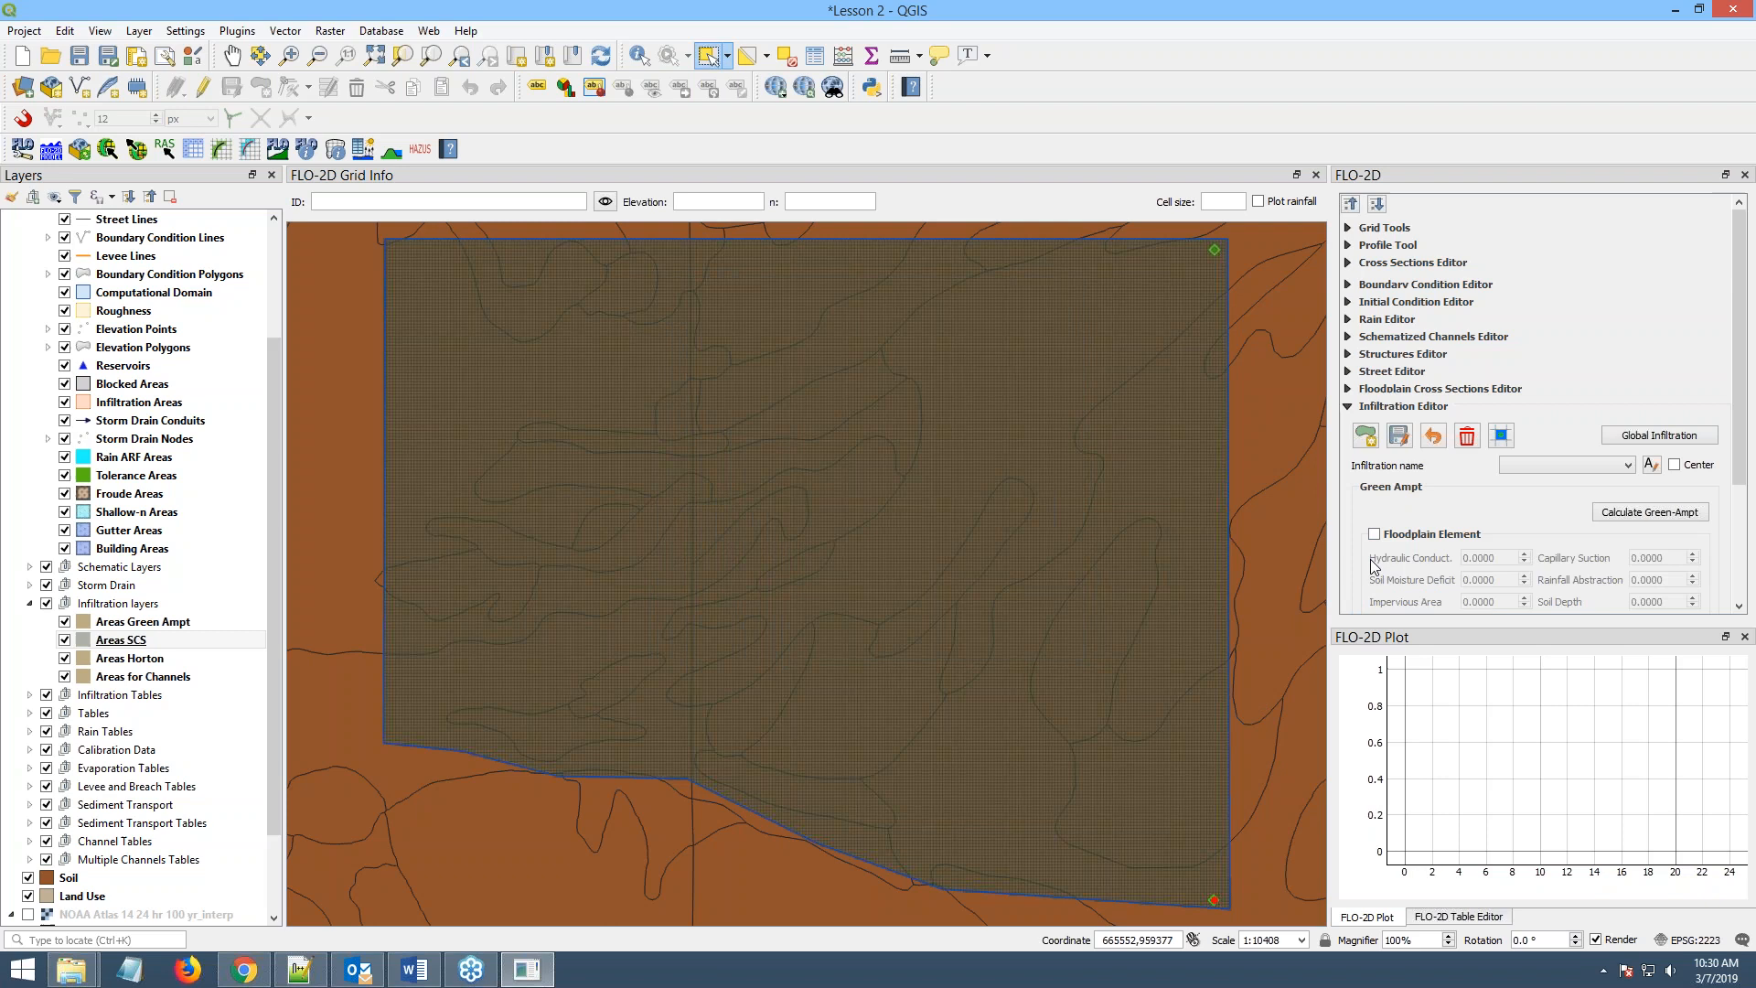
- Set up the Green-Ampt soil inputs: Soil layer, XKSAT for hydraulic conductivity, ROCKOUT for rock outcrop, Eff for effective impervious area and SoilDepth for depth
click(1604, 515)
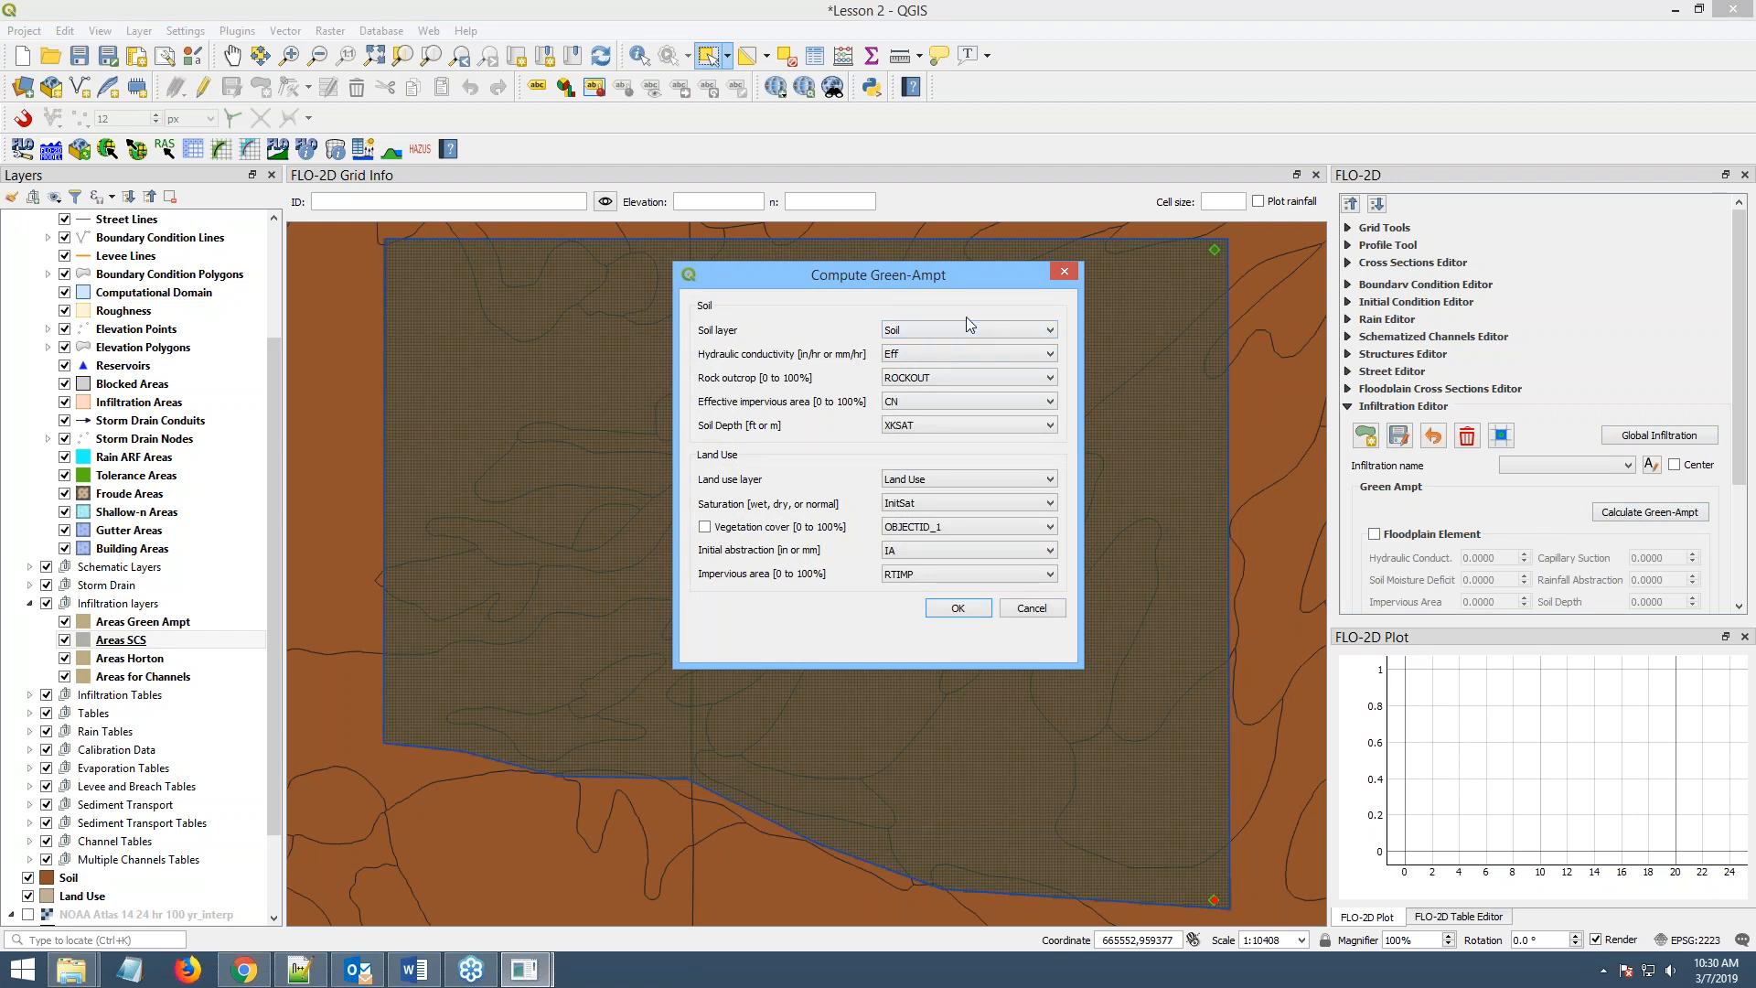
click(908, 331)
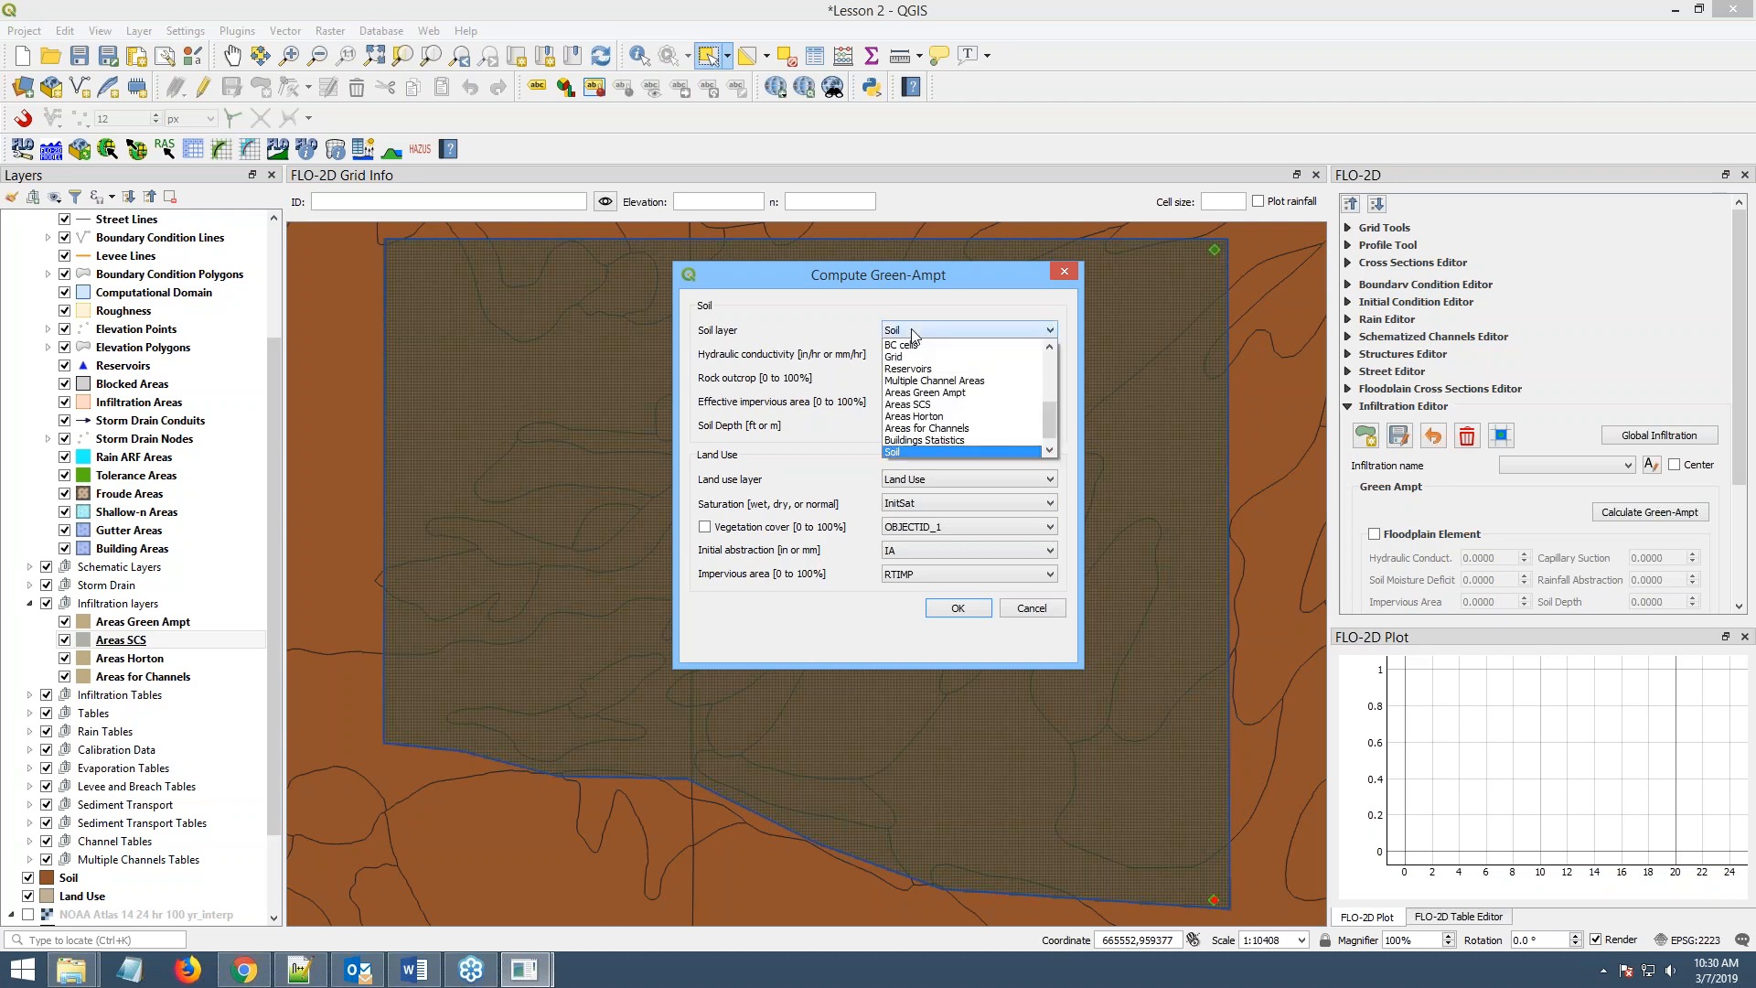
click(906, 453)
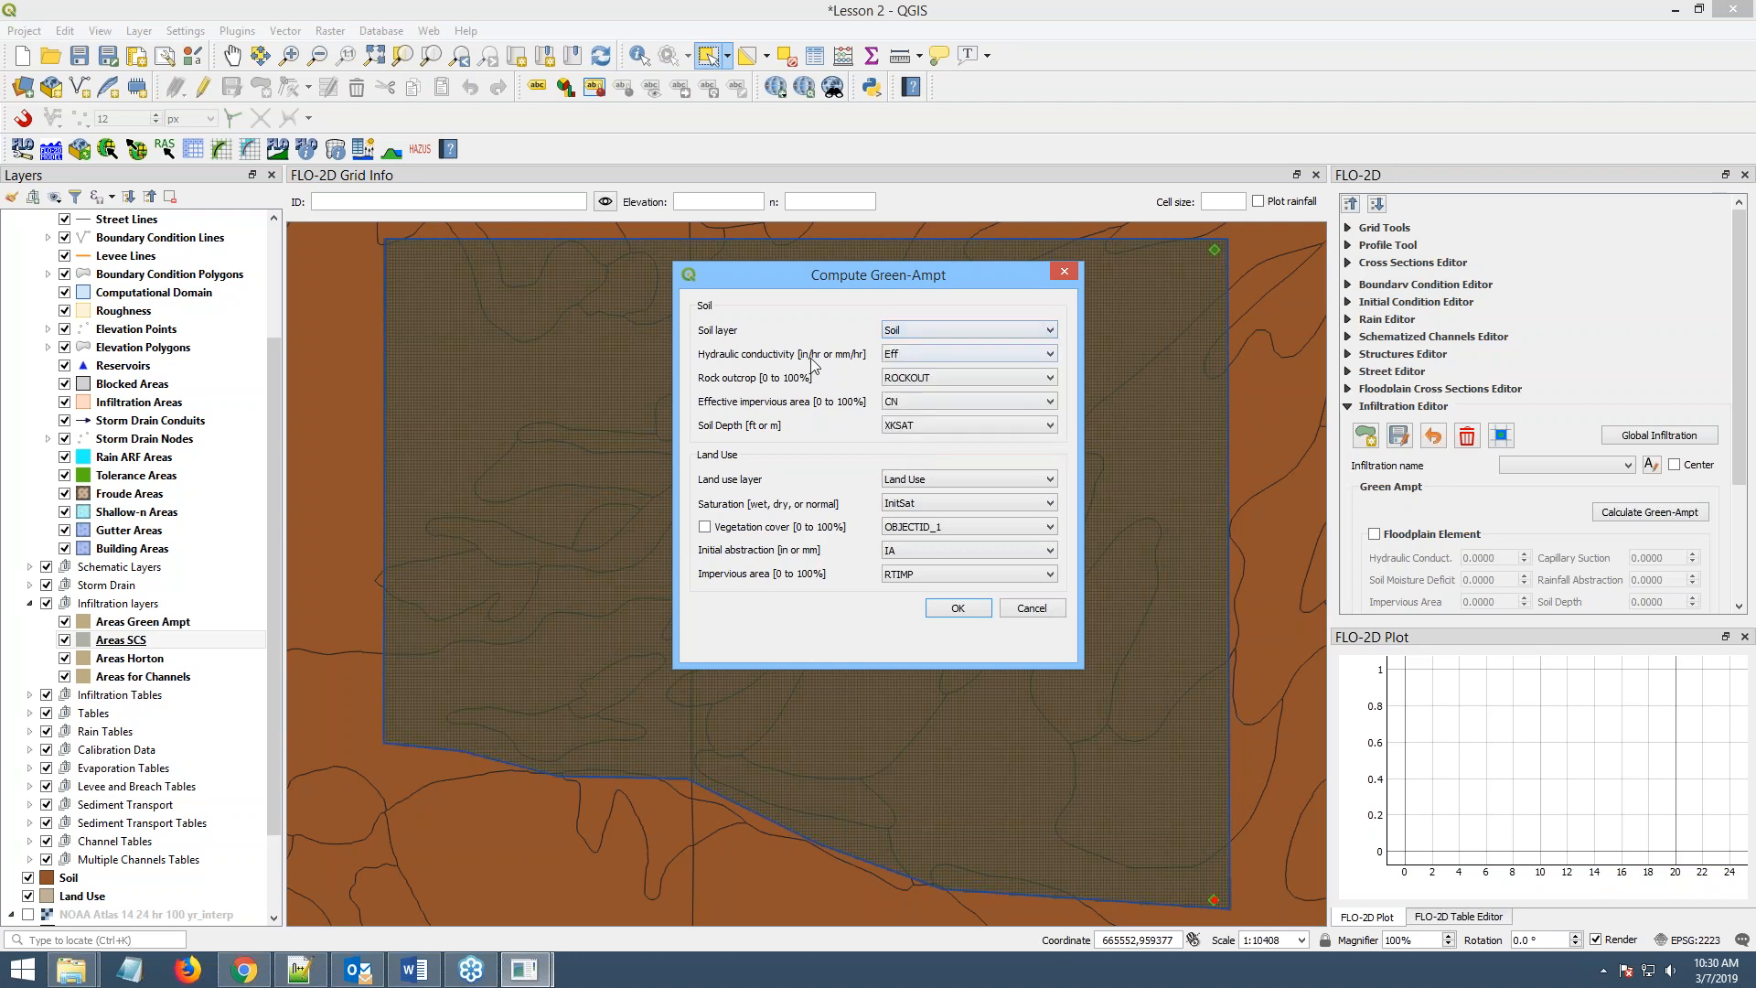
click(905, 355)
click(910, 381)
click(910, 385)
click(910, 395)
click(908, 401)
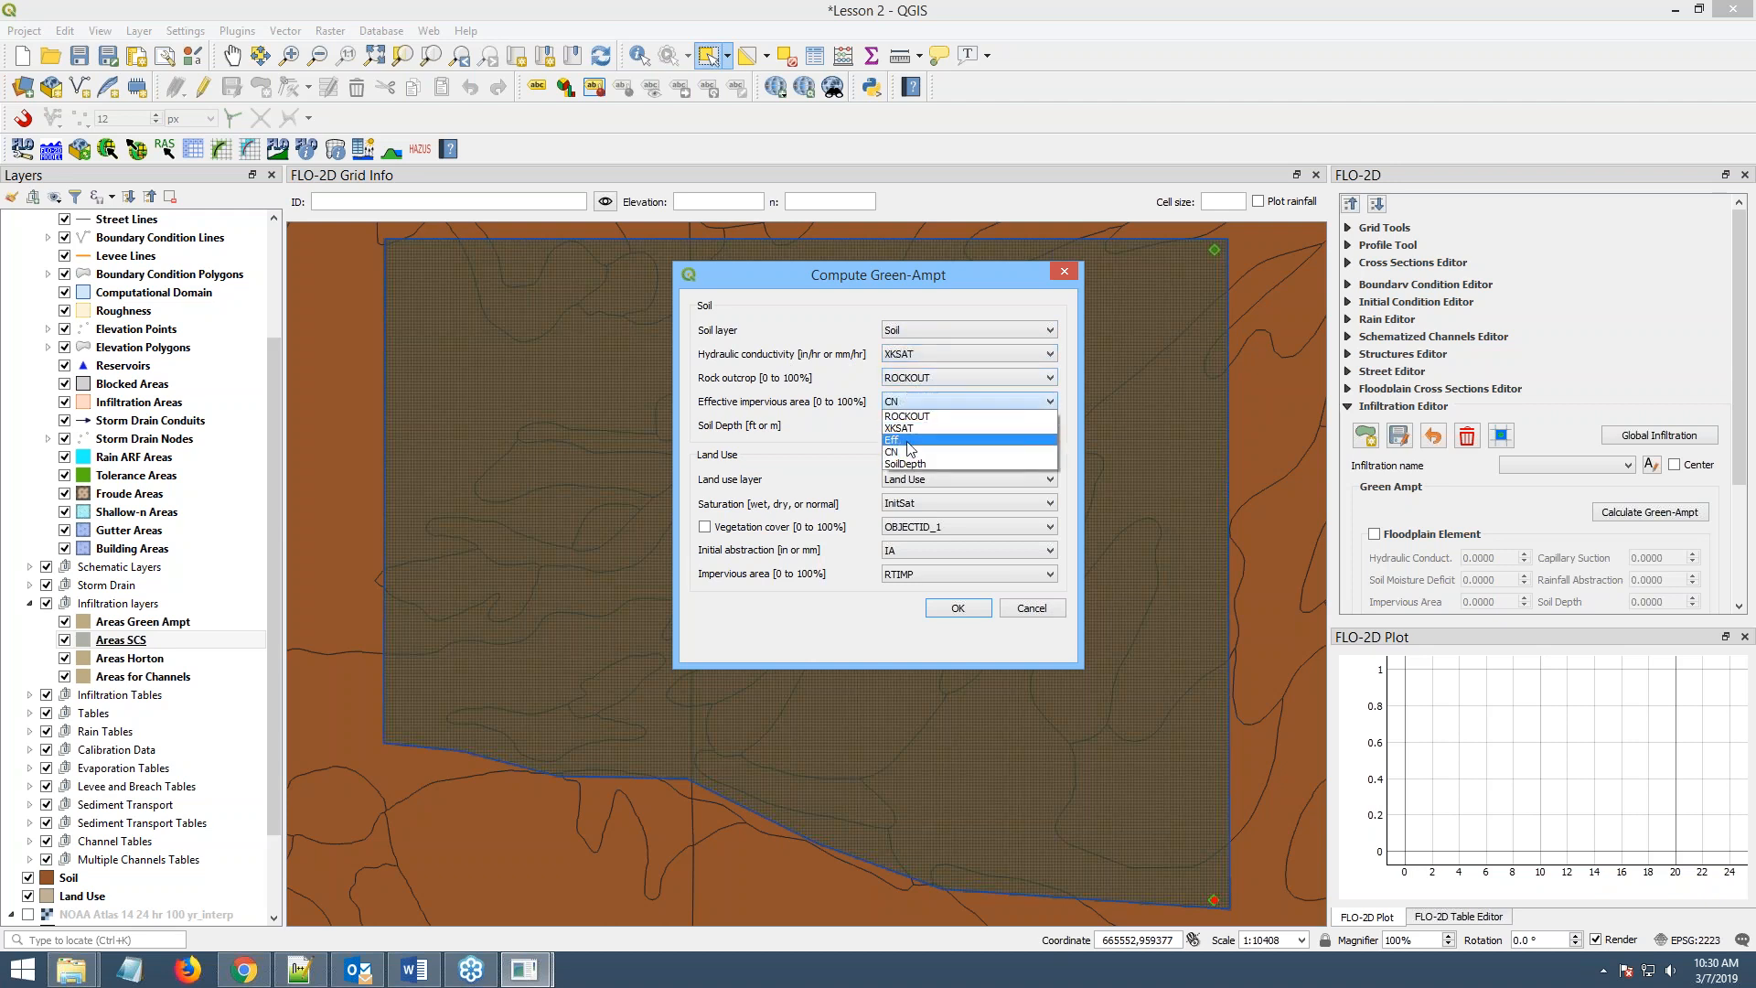
click(910, 441)
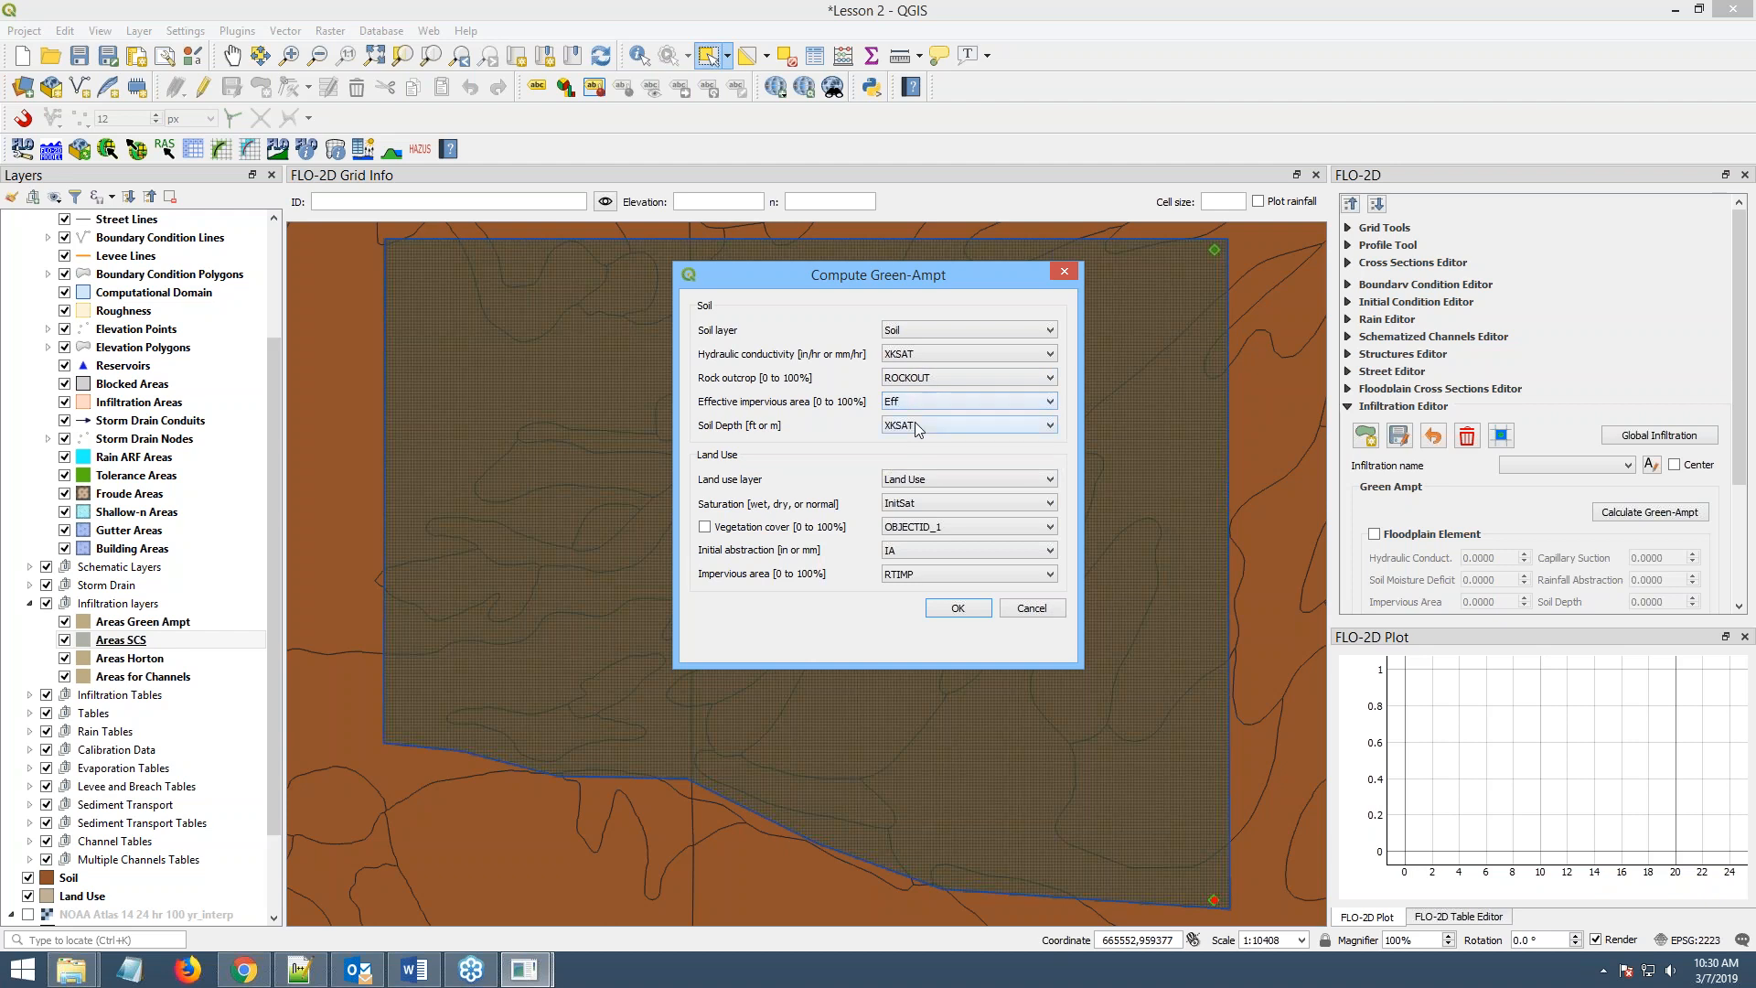
click(916, 428)
- Use the Land Use layer with IA for initial abstraction and RTIMP for impervious area, and compute the Green-Ampt parameters
click(919, 481)
click(905, 554)
click(888, 582)
click(946, 576)
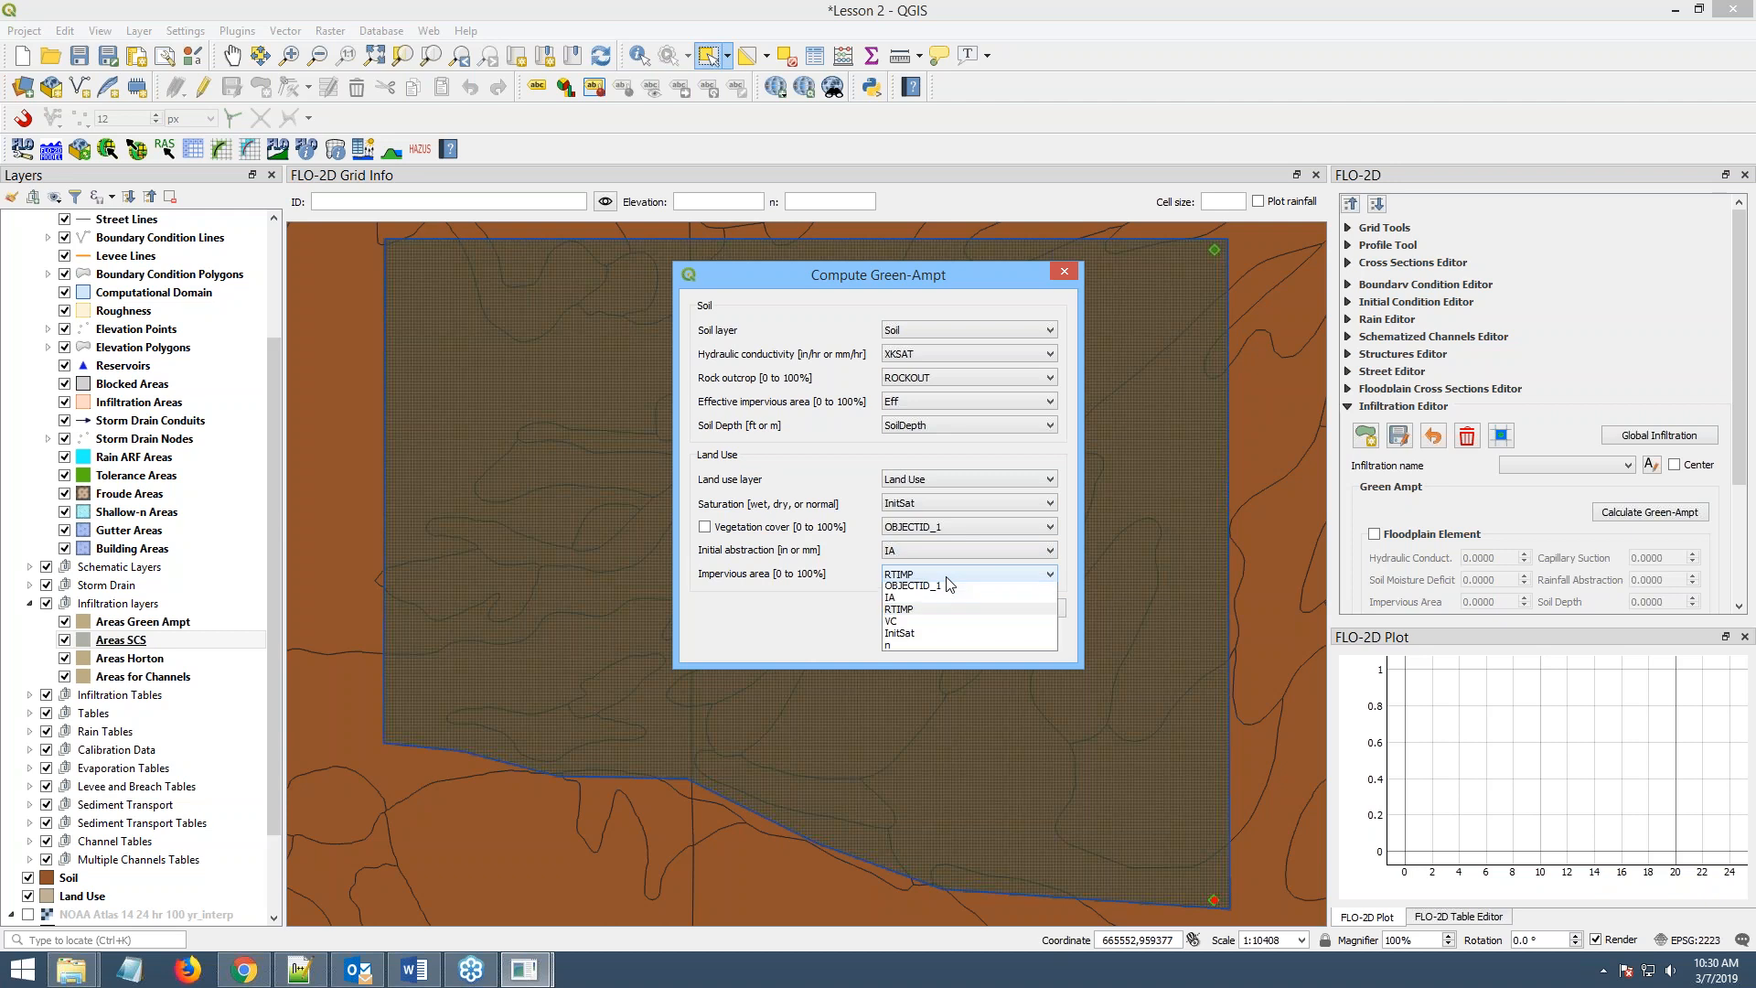
click(894, 609)
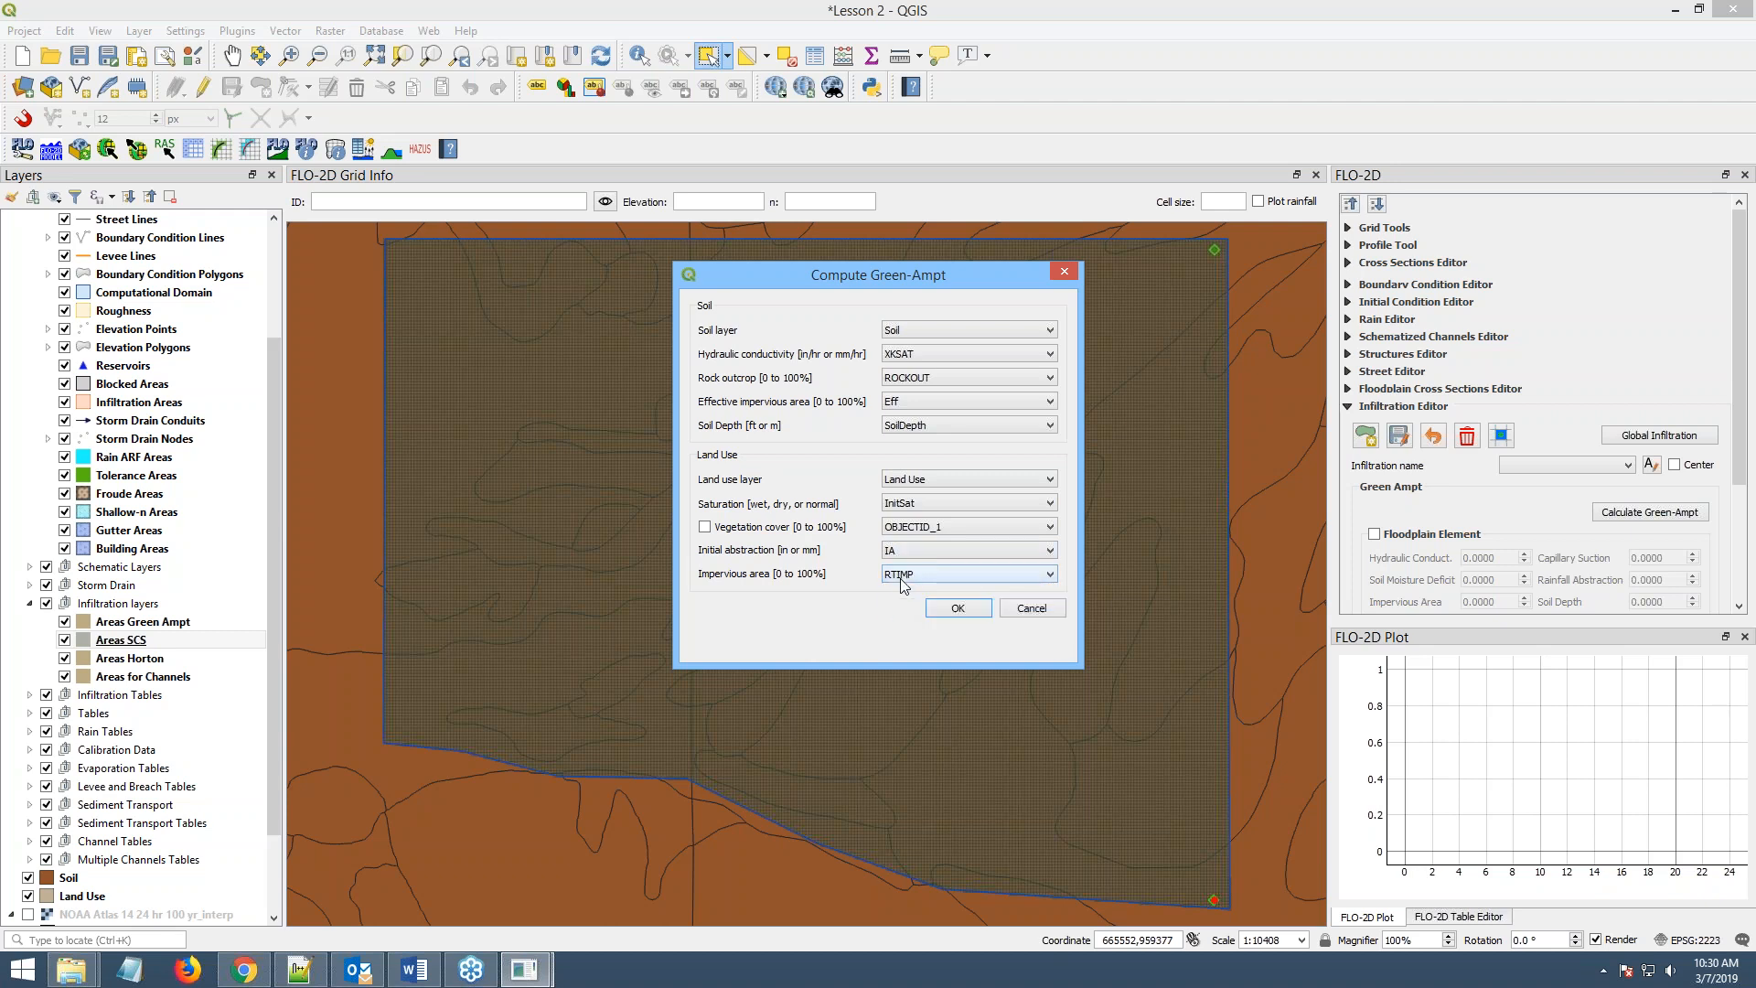
click(956, 608)
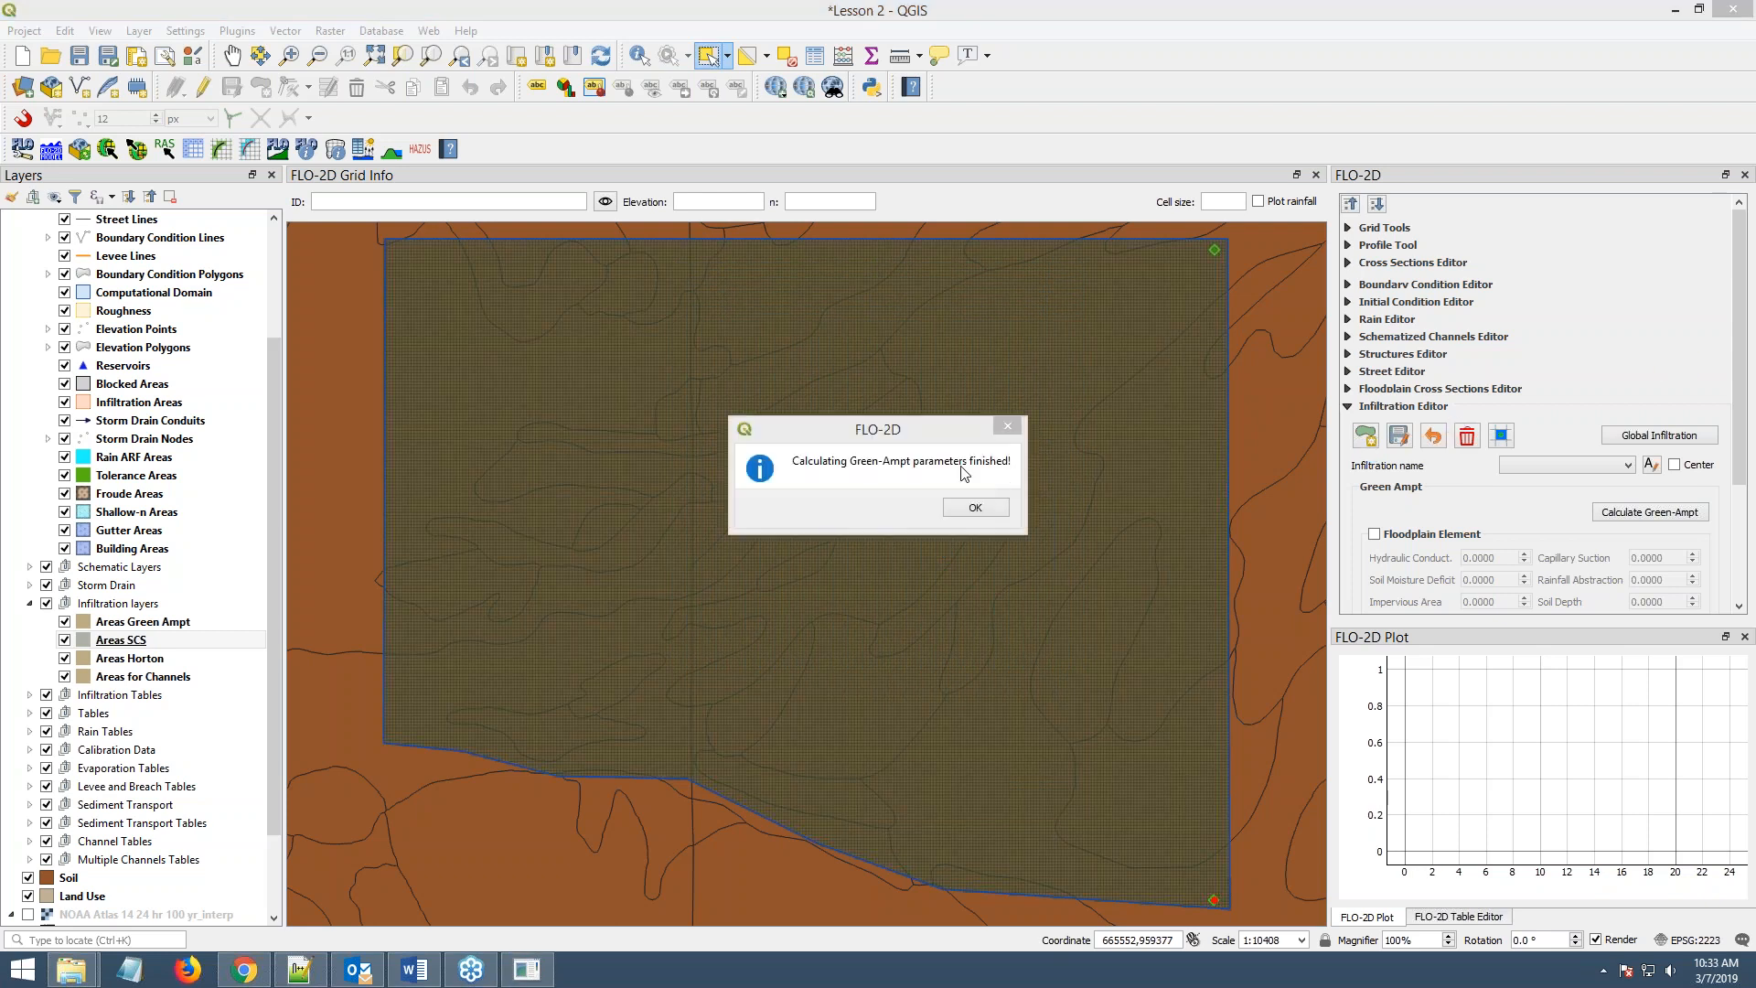
click(974, 511)
- Consult Table 4.1 in the Hydrology Design Manual PDF for the Green-Ampt loss rate parameters of bare ground
drag(1755, 46, 899, 90)
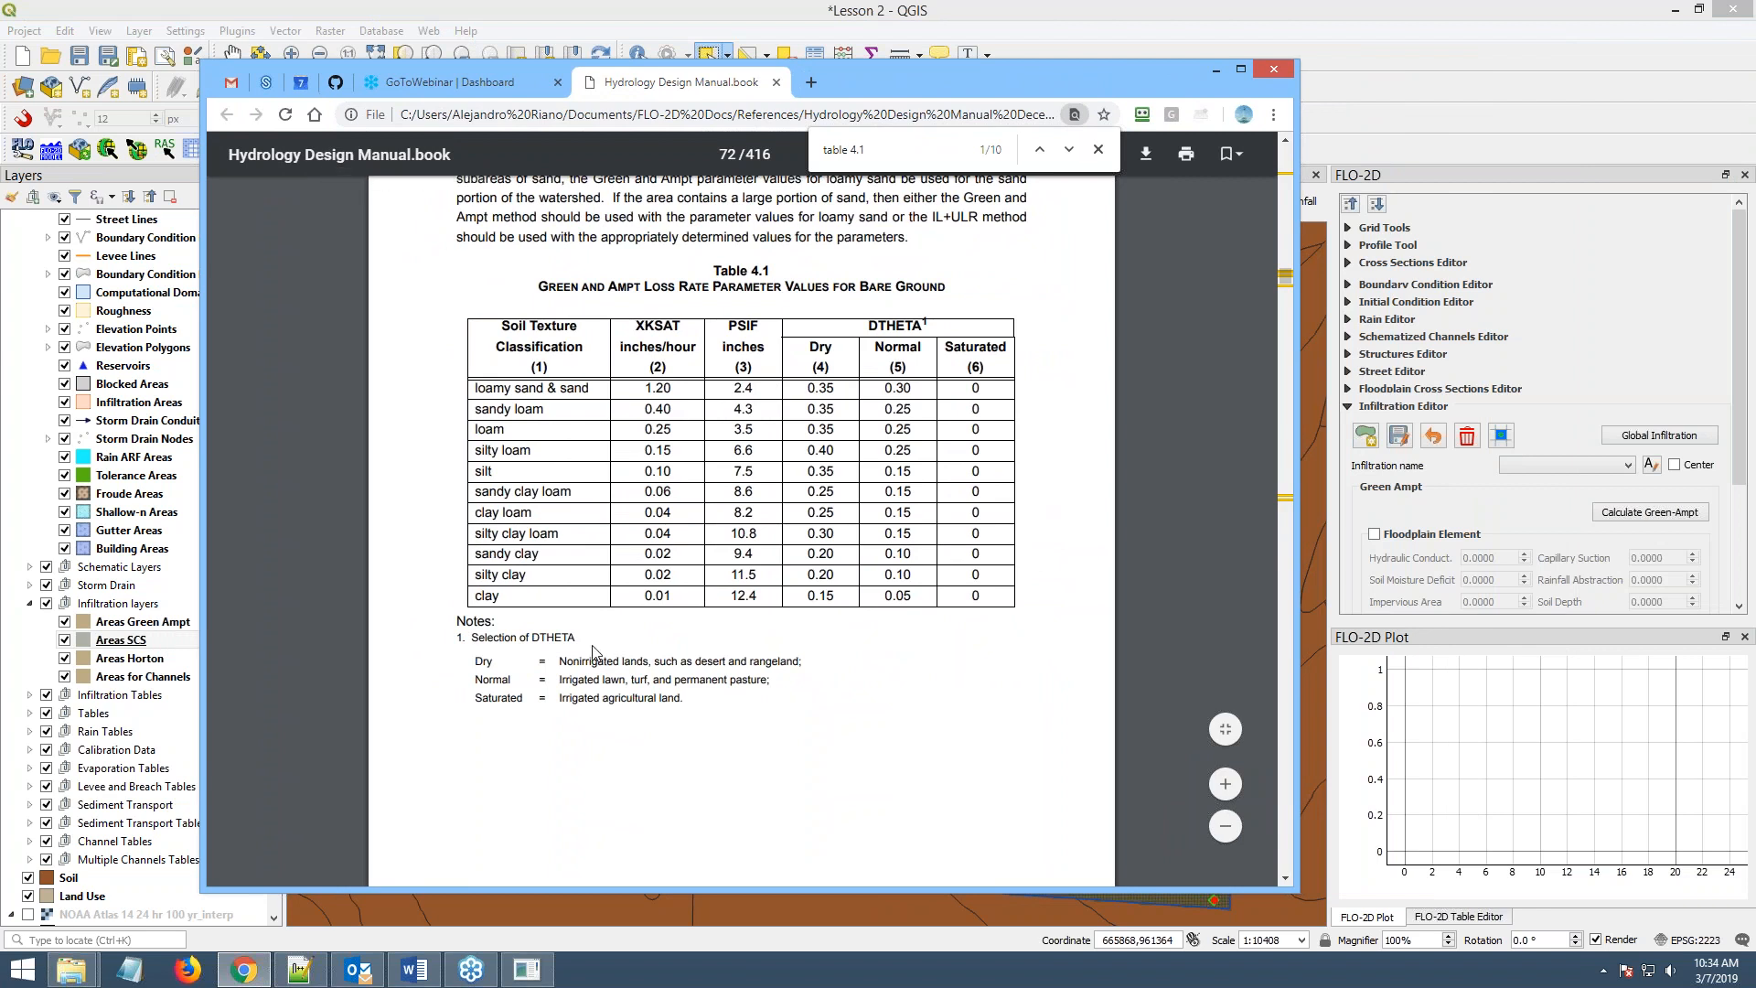
scroll(617, 640, up, 2)
scroll(618, 637, down, 2)
click(1215, 70)
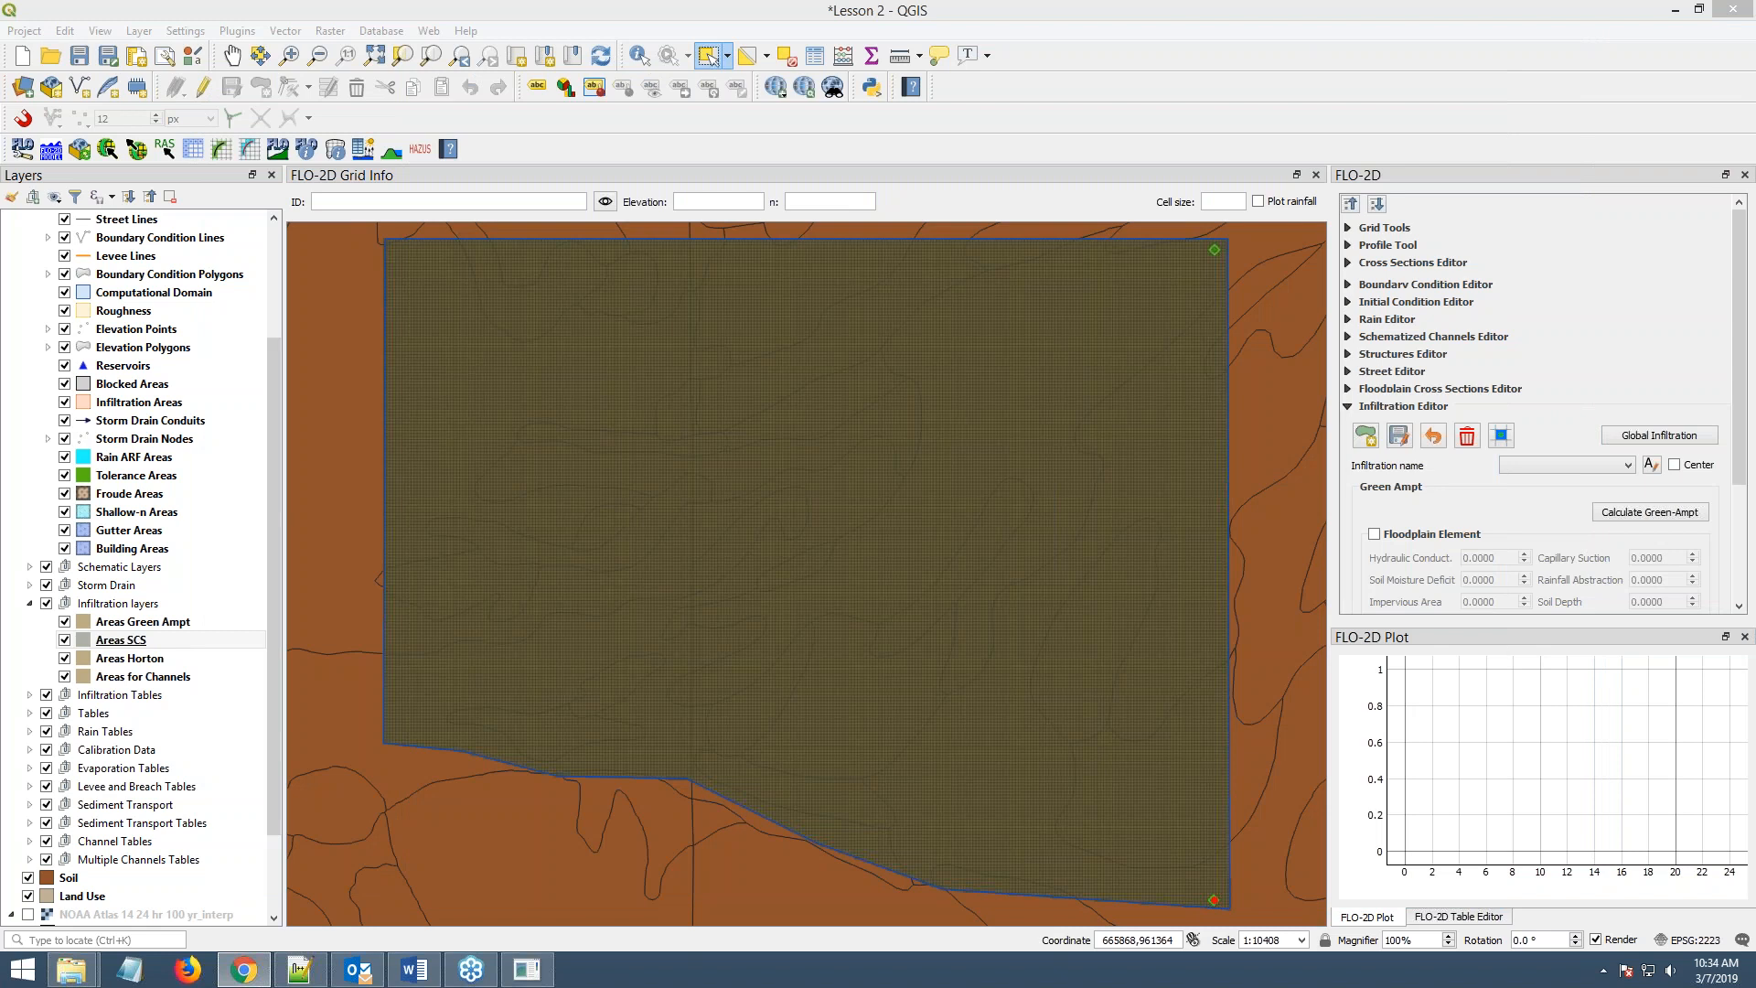
- Examine the Soil layer's attribute table alongside Table 4.1 of the Hydrology Design Manual, and close the attribute table
click(66, 880)
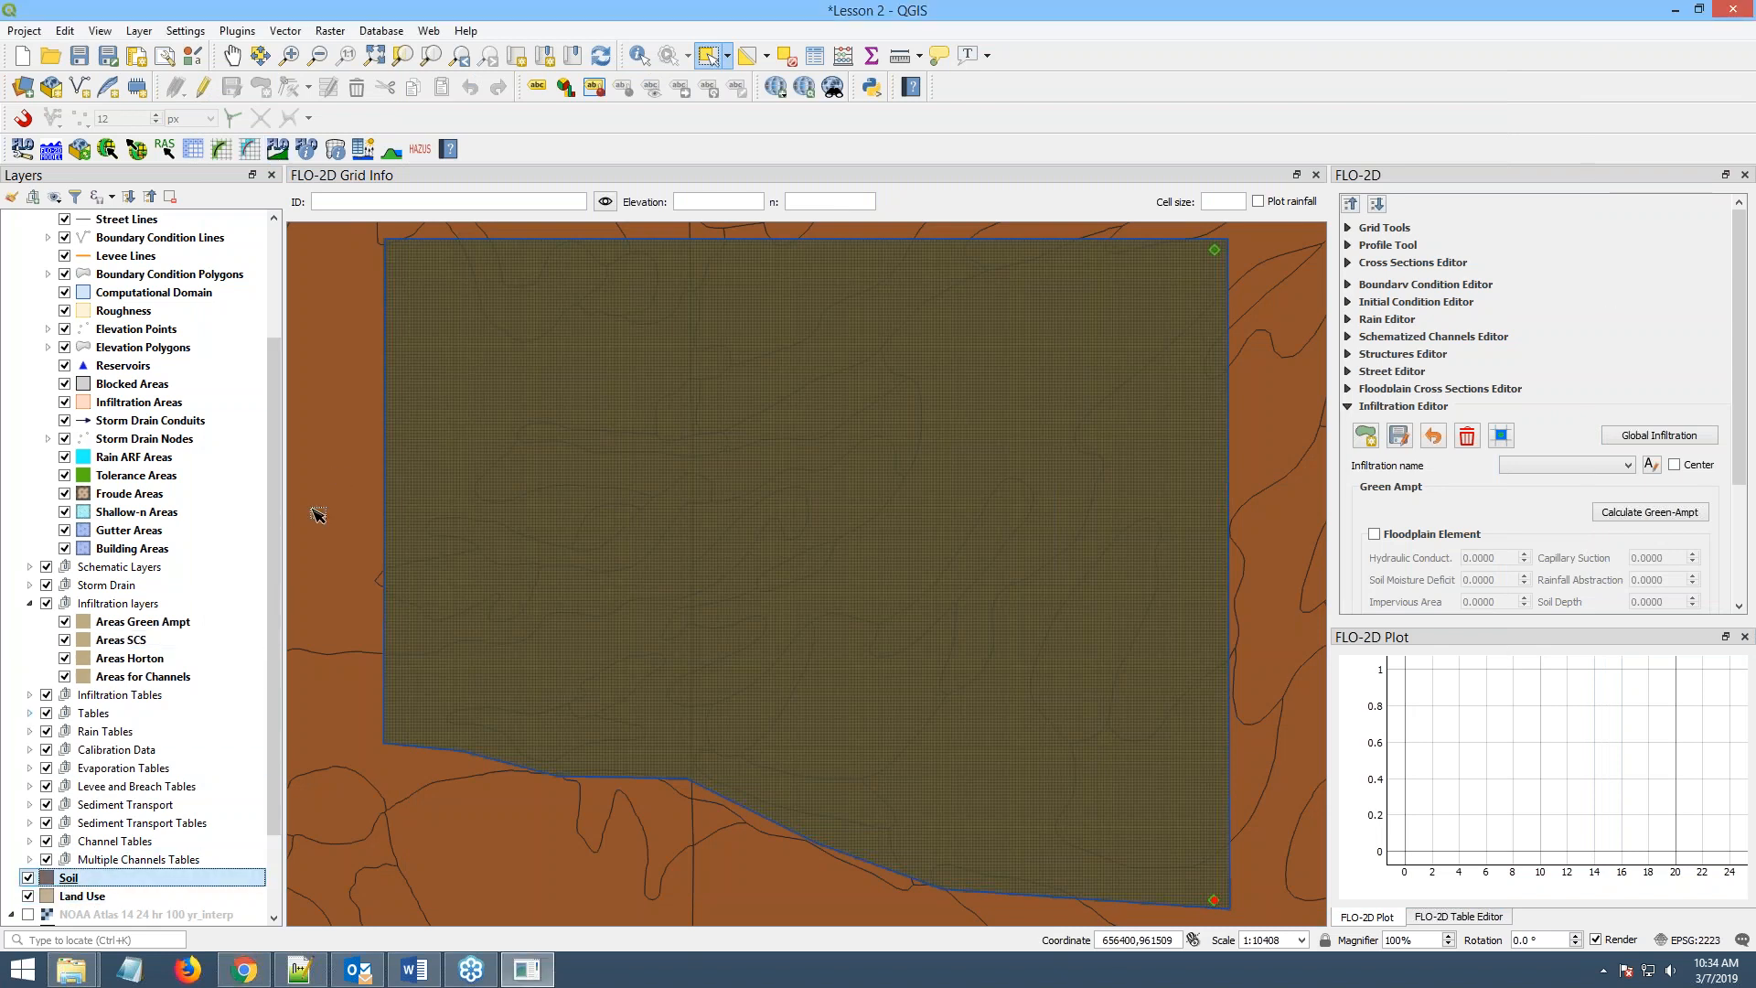
right_click(82, 878)
click(146, 696)
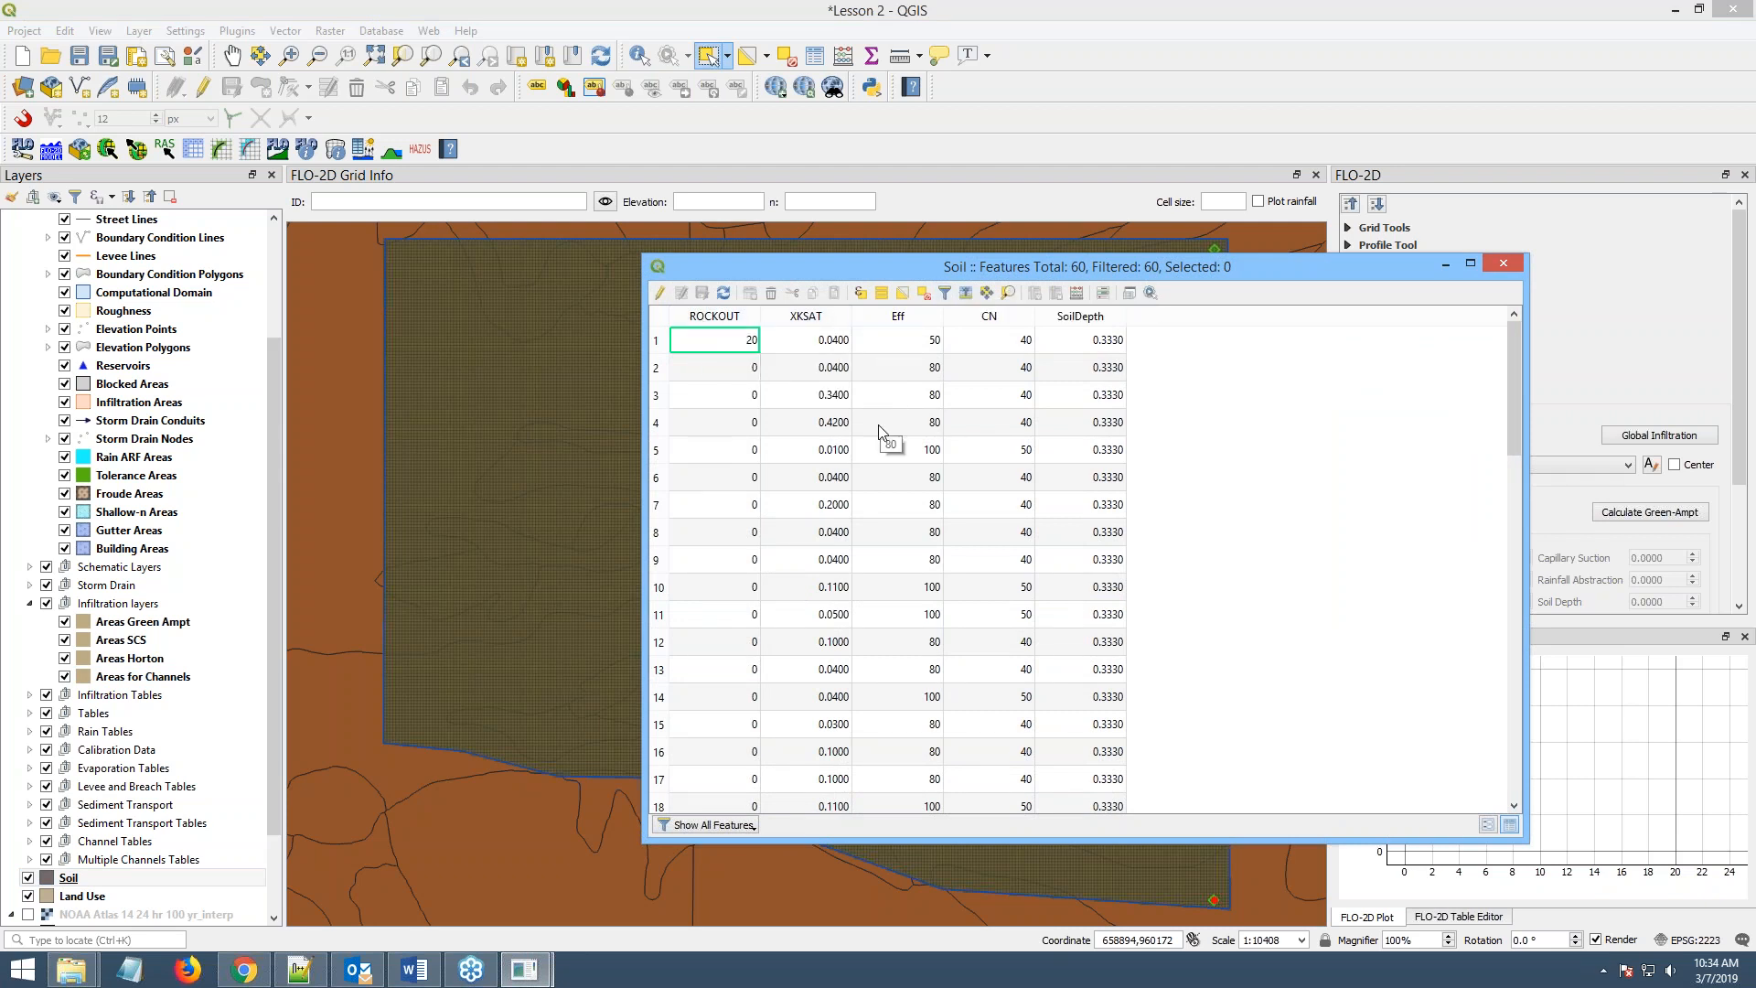
drag(1052, 272, 616, 272)
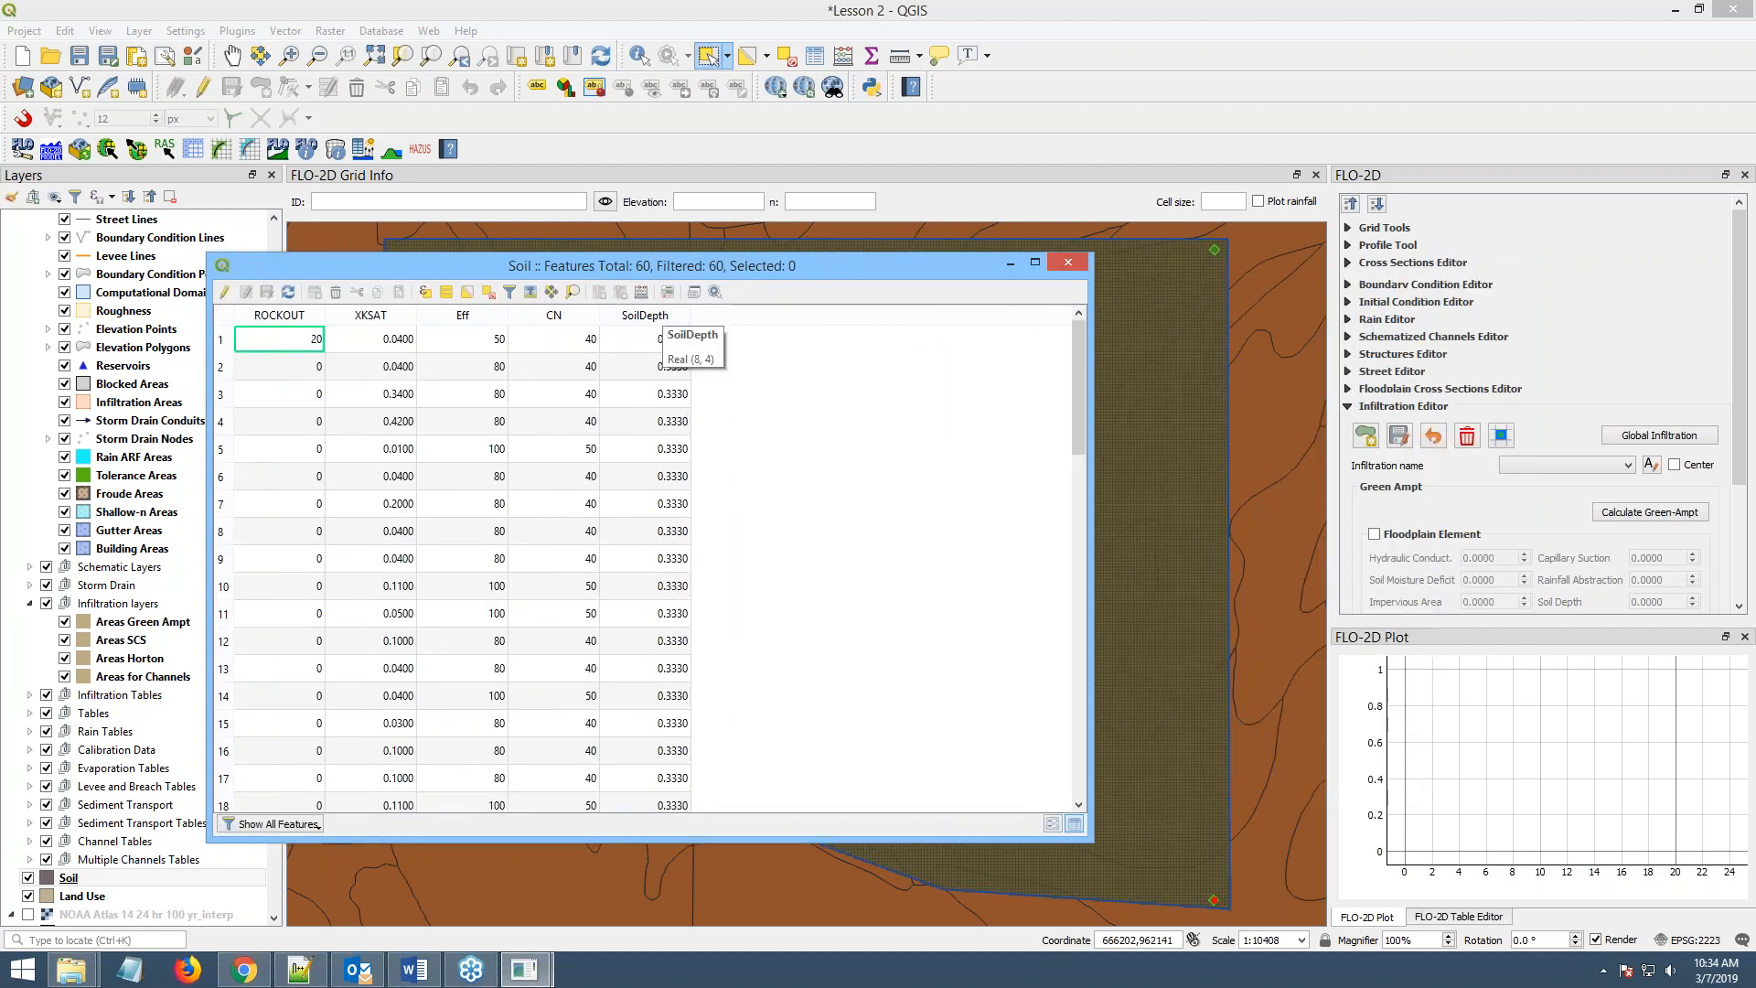
drag(1755, 101, 1143, 80)
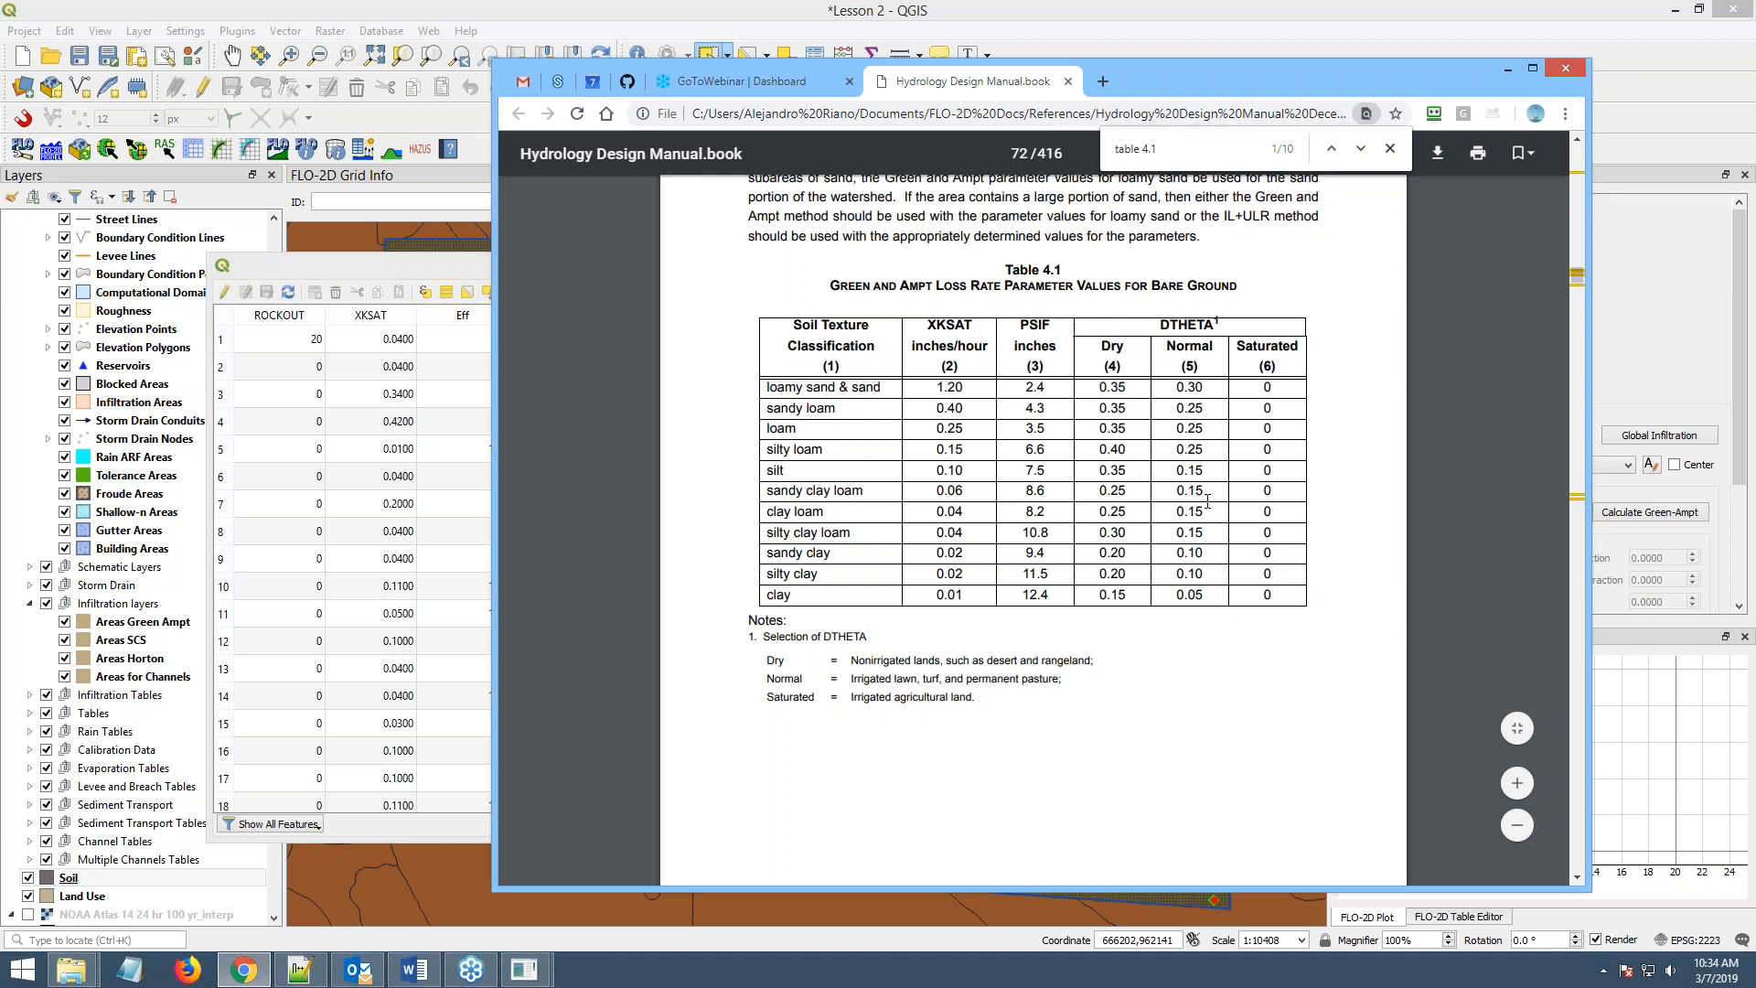
drag(1156, 85, 1755, 99)
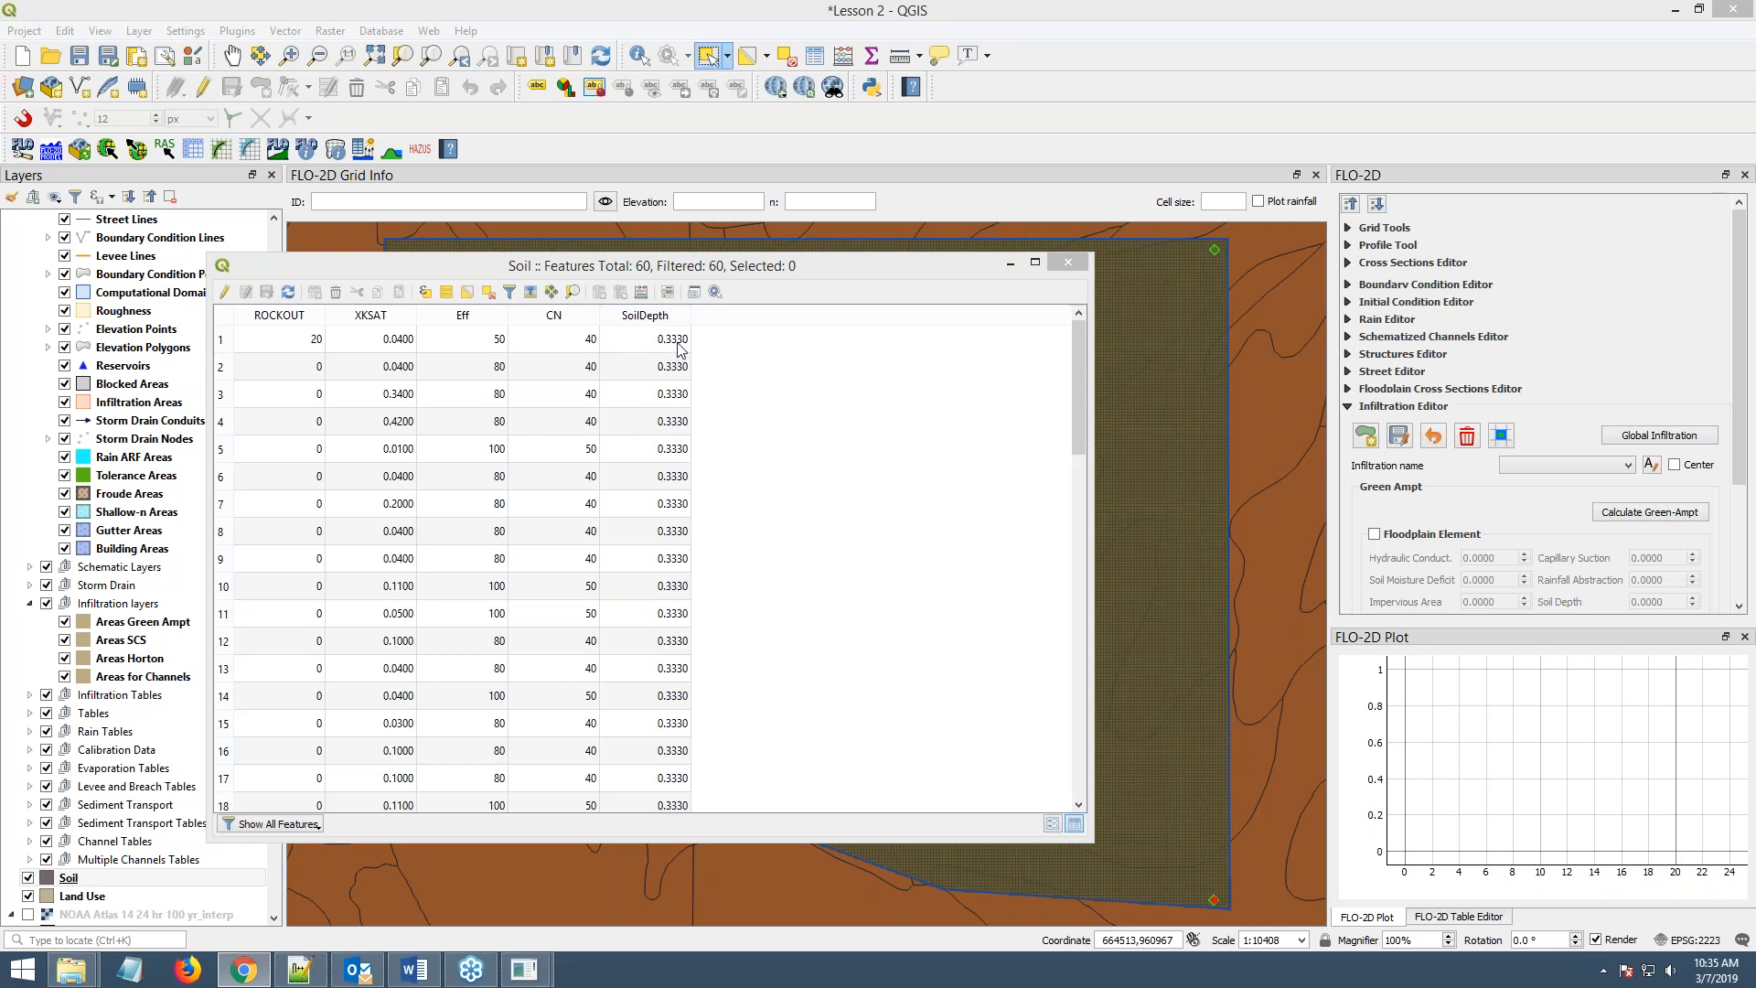
drag(903, 273, 1115, 287)
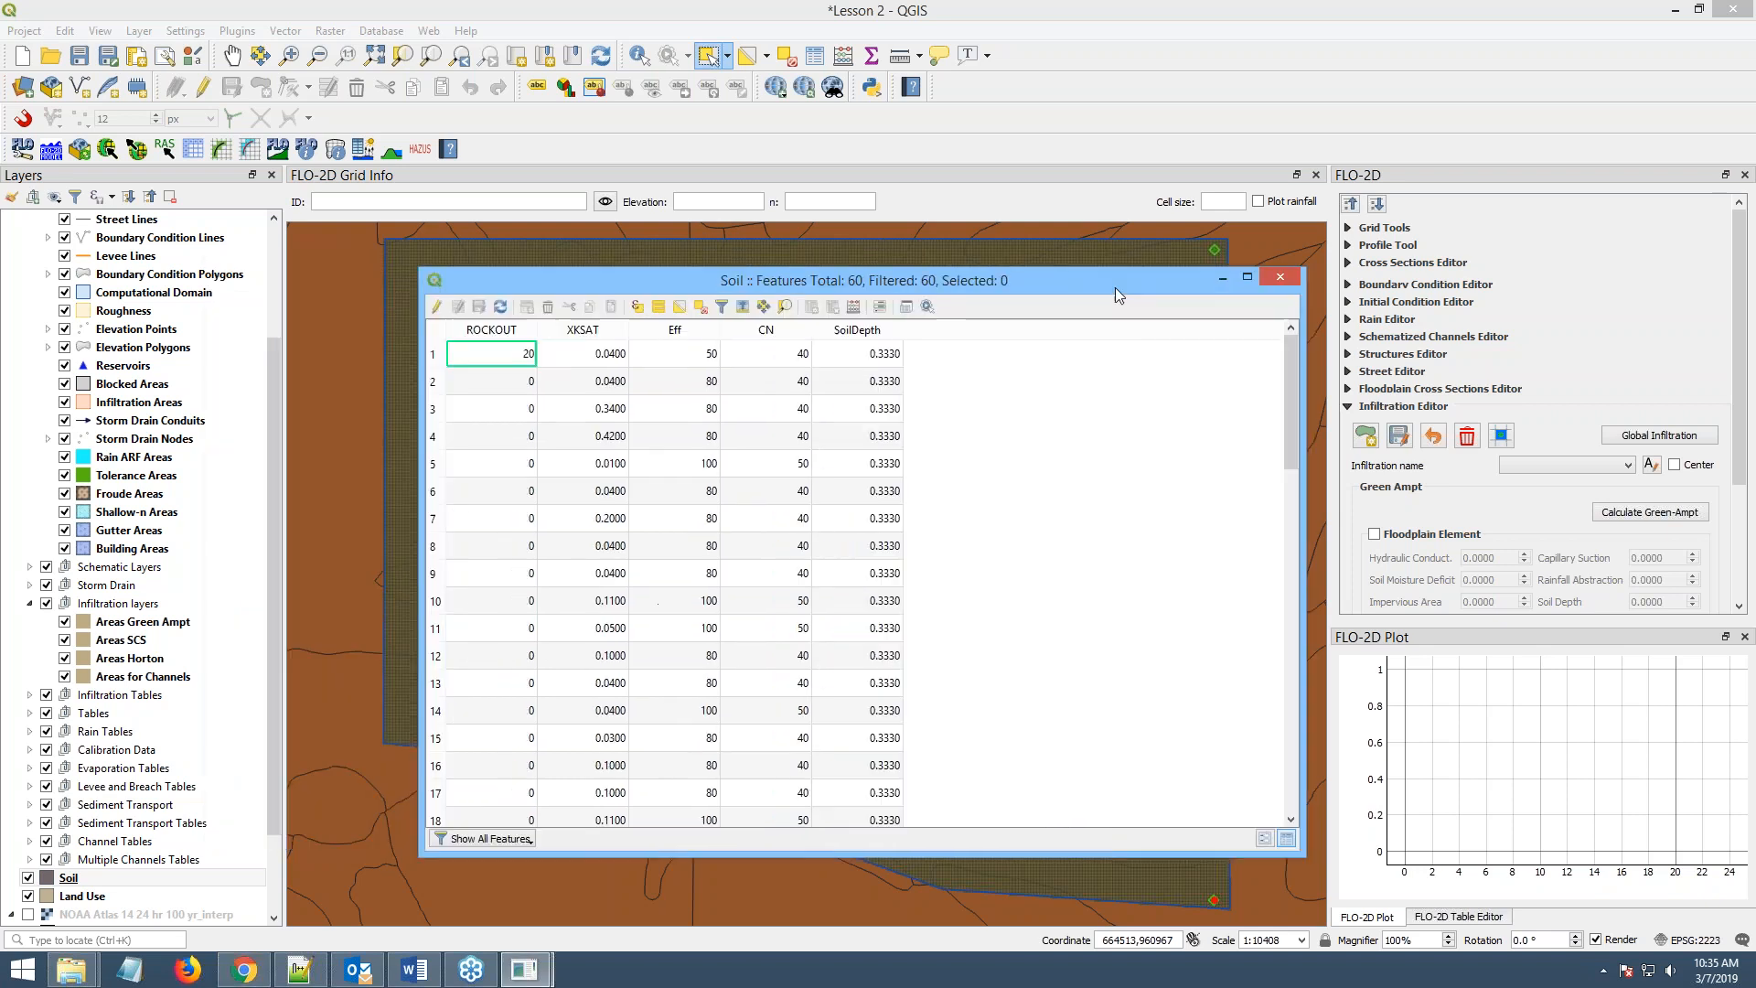
click(1280, 277)
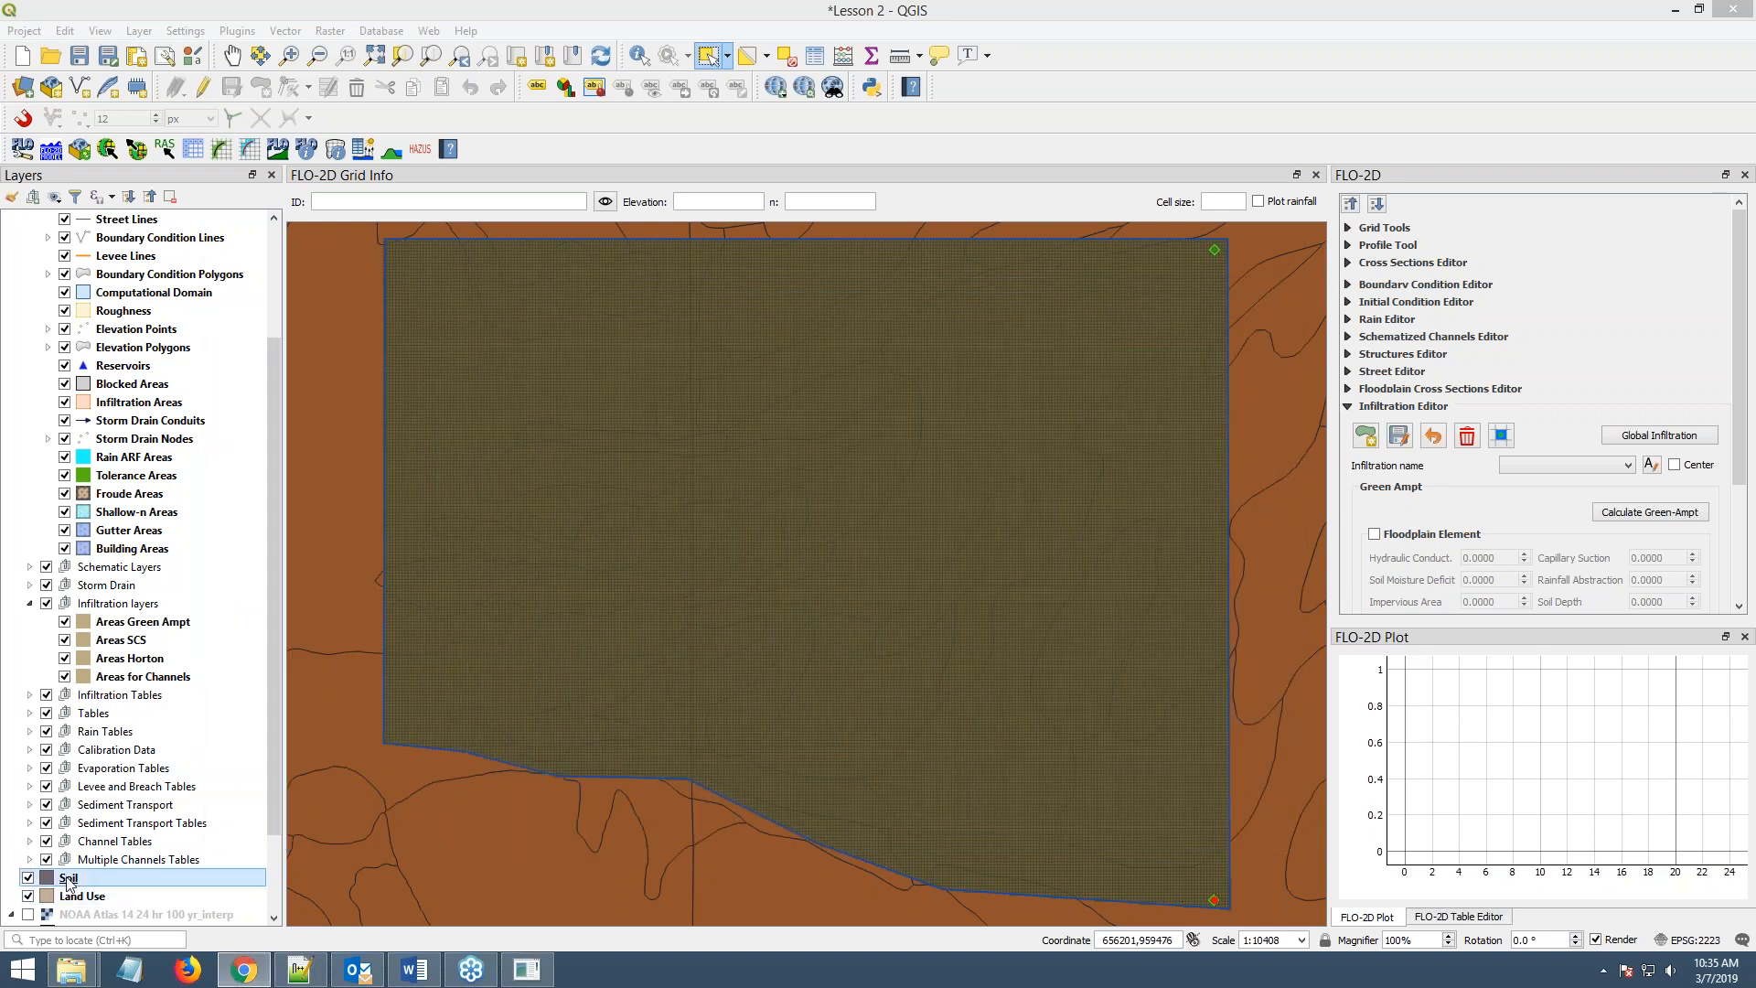
- Place the Land Use layer above the Soil layer and inspect its polygons inside and around the model domain
scroll(64, 897, up, 3)
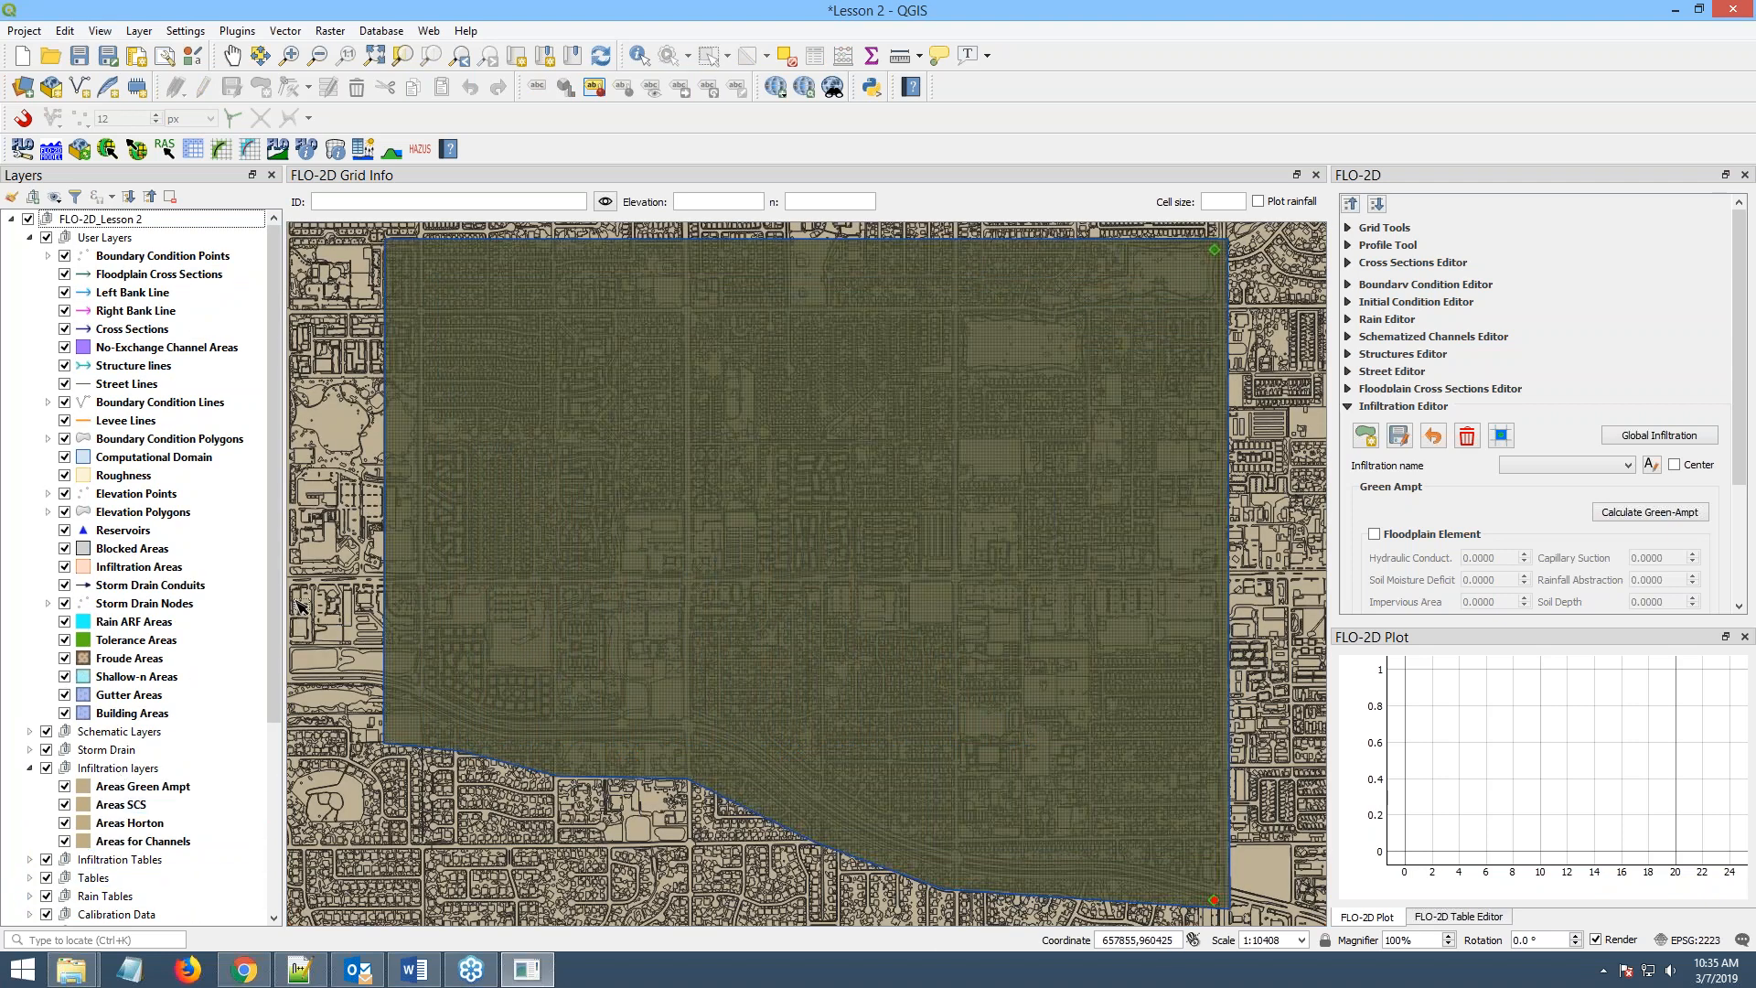
scroll(68, 773, down, 5)
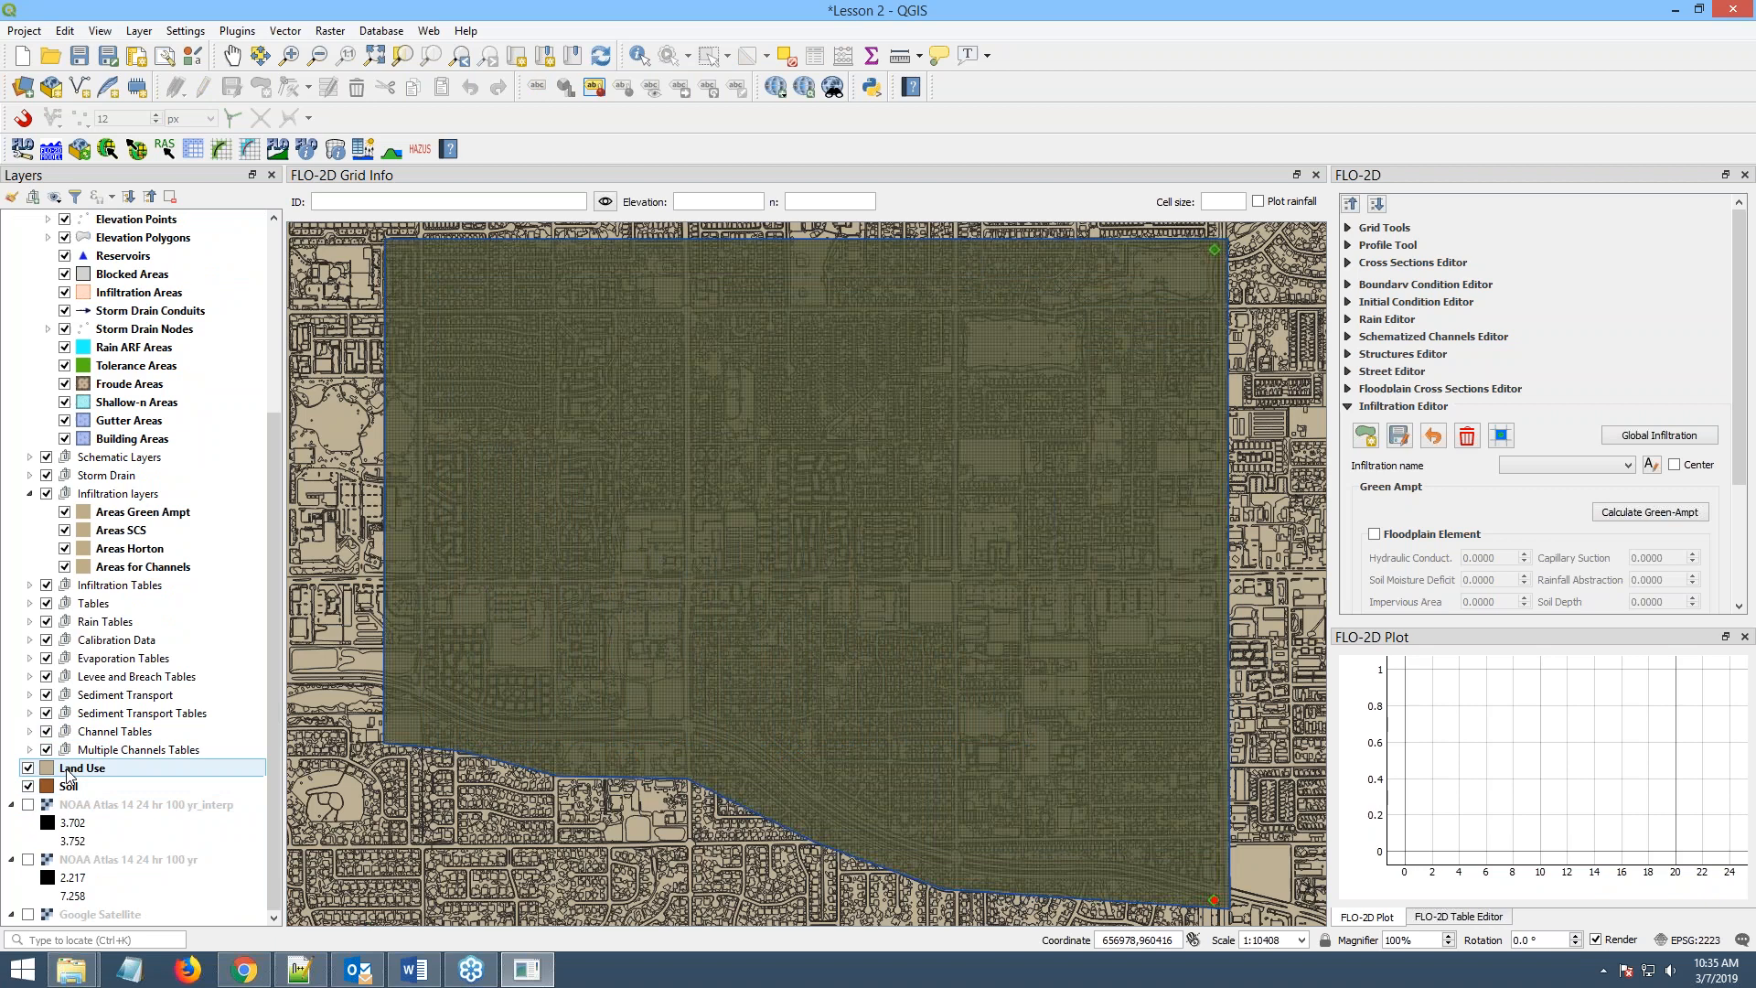
click(68, 776)
scroll(529, 501, up, 4)
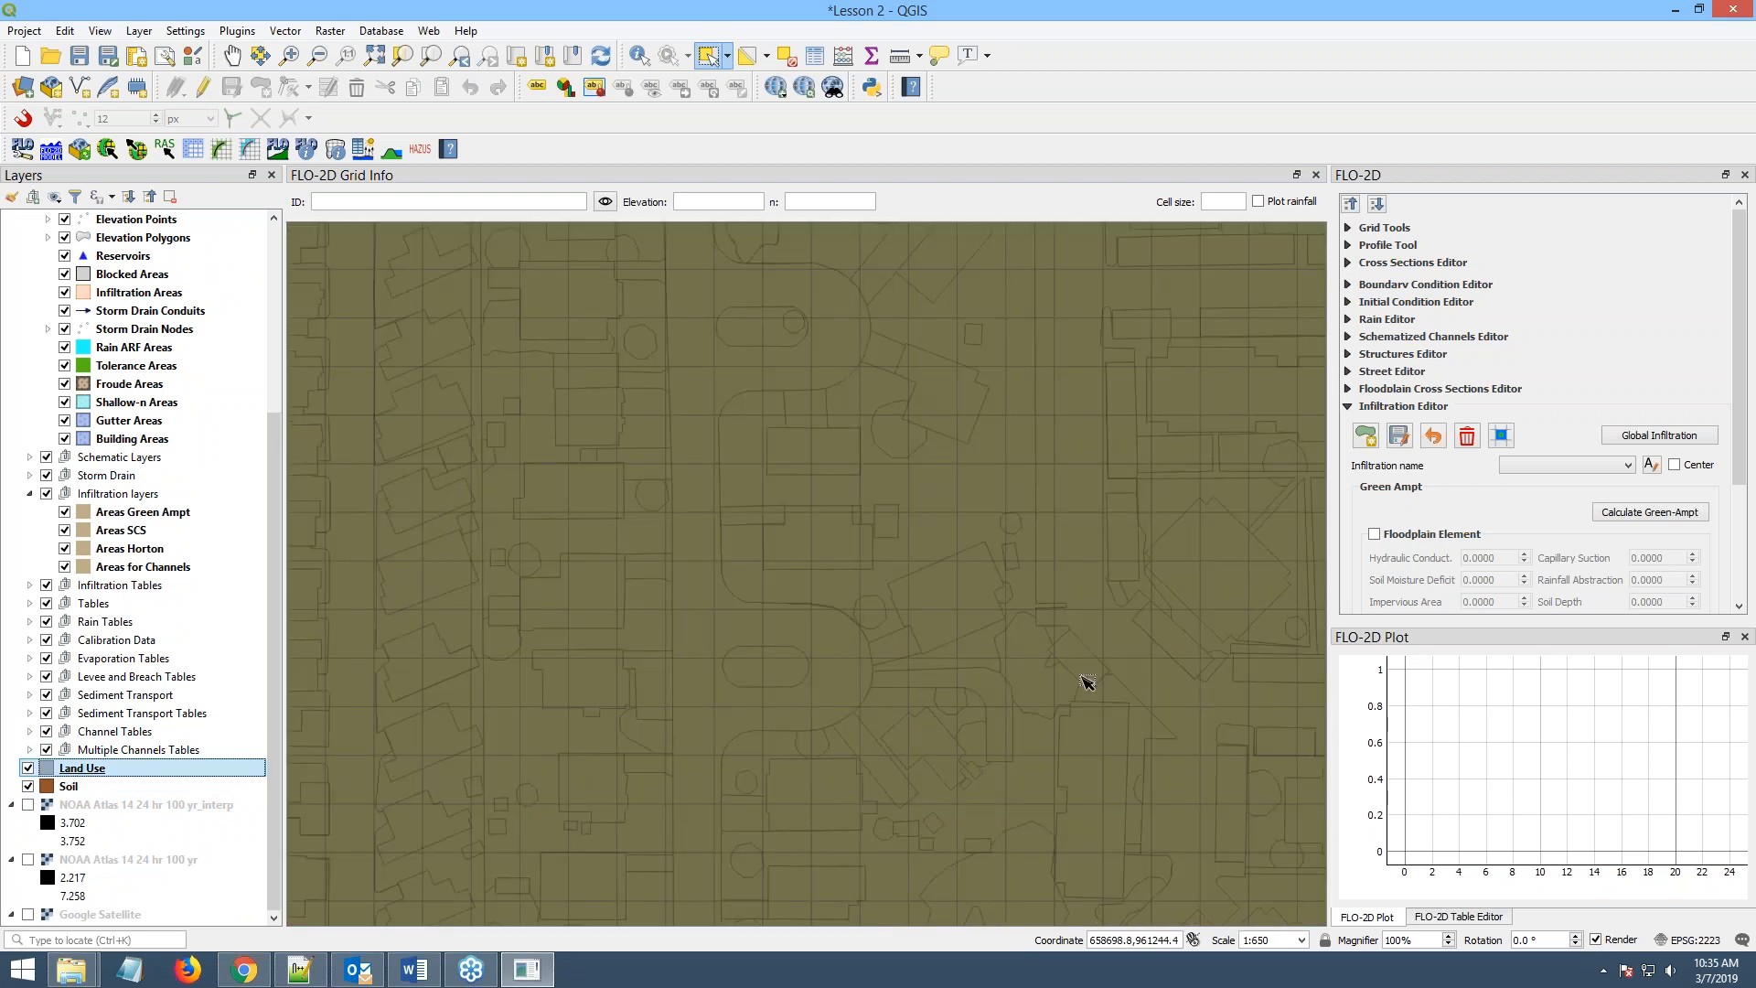
scroll(1223, 525, down, 2)
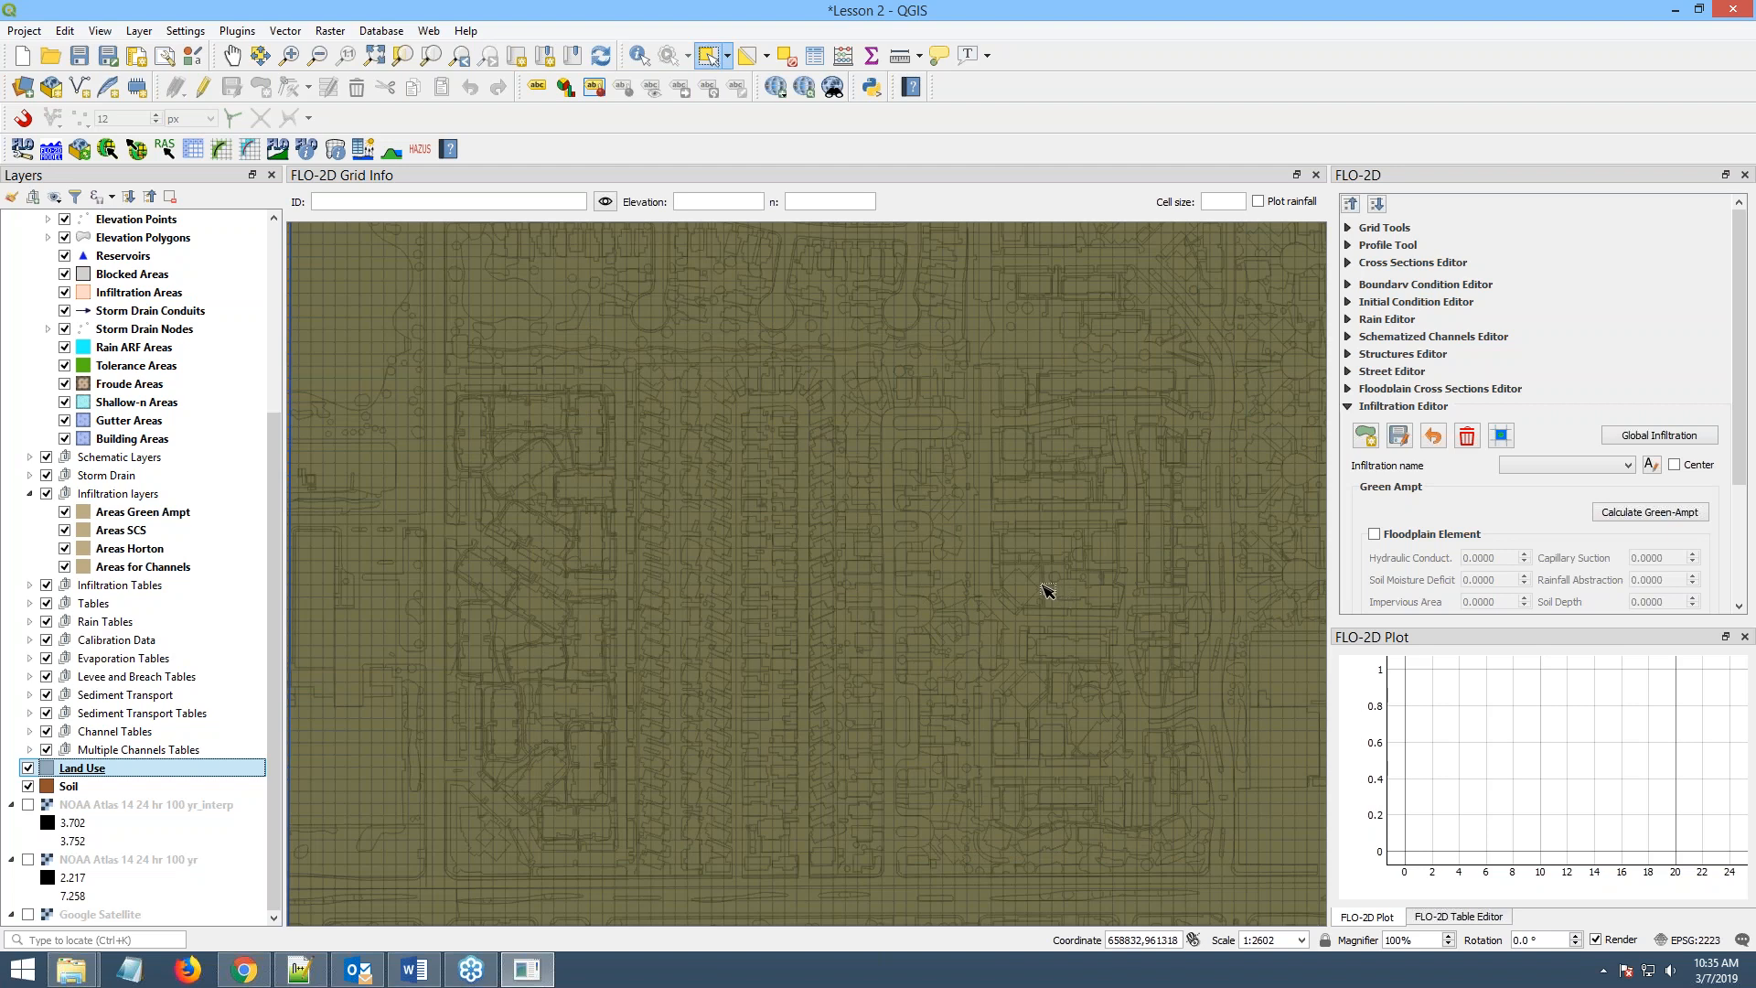
scroll(1046, 588, down, 1)
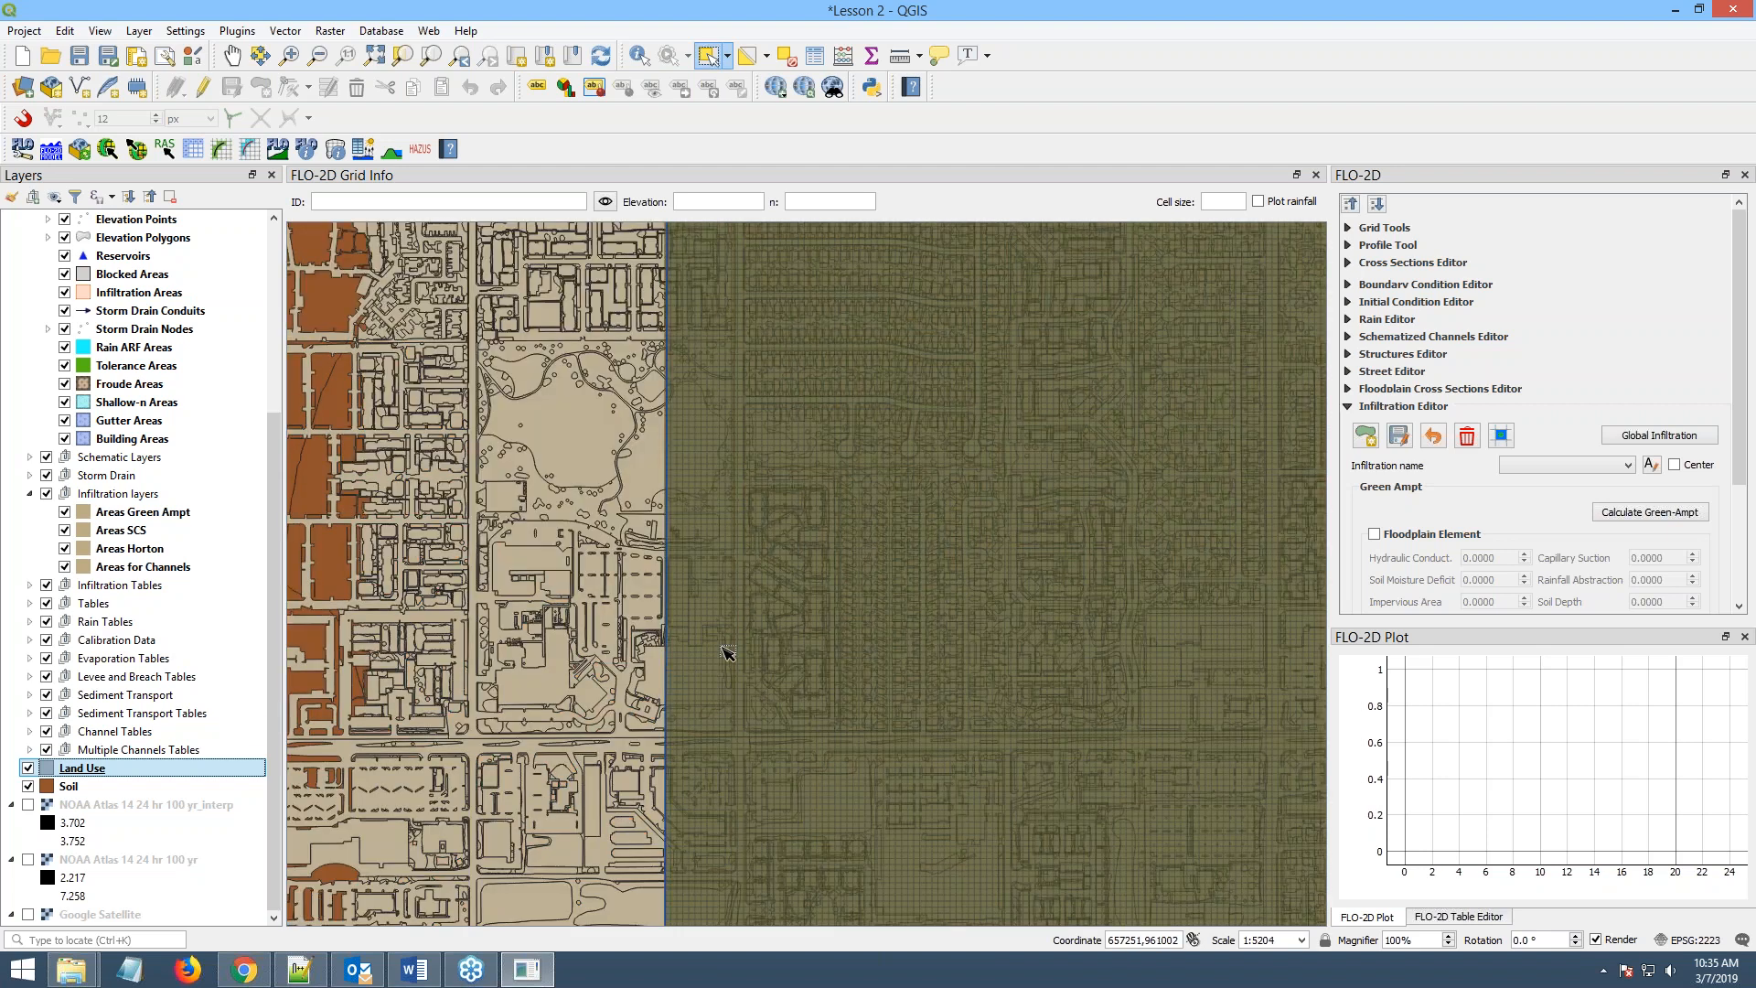
scroll(725, 655, down, 1)
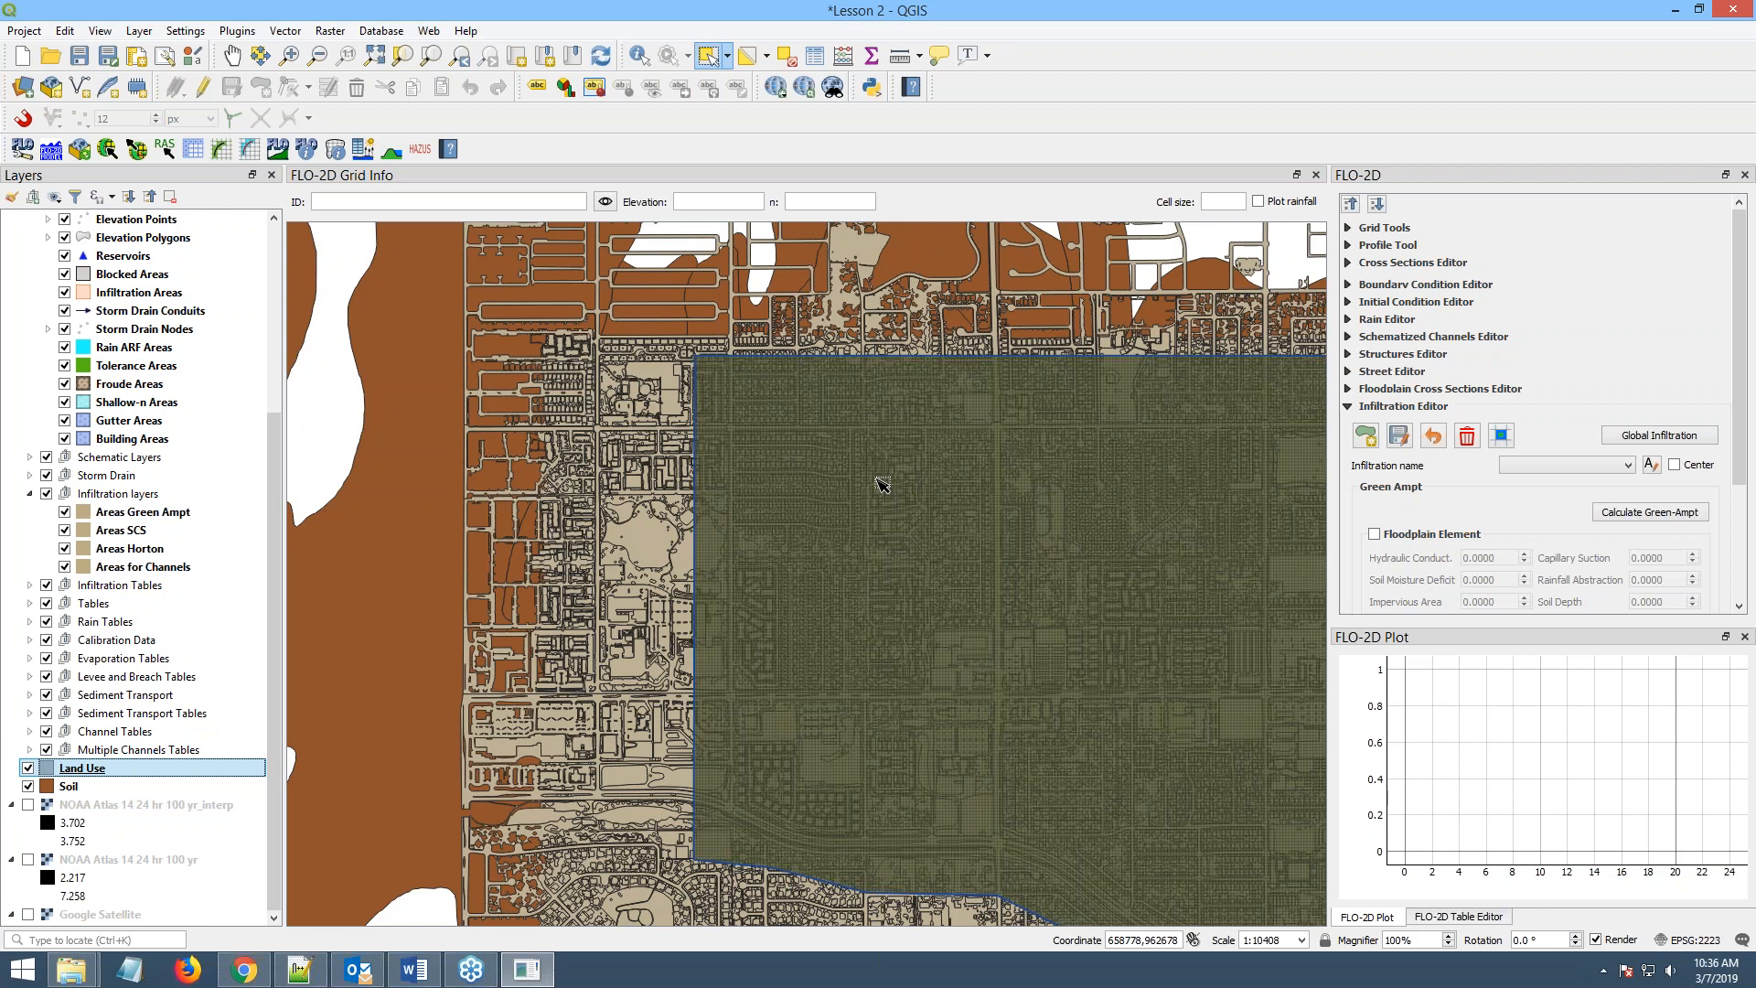
- Open the Land Use layer's attribute table to examine the IA, RTIMP, VC, InitSat and n fields
right_click(85, 773)
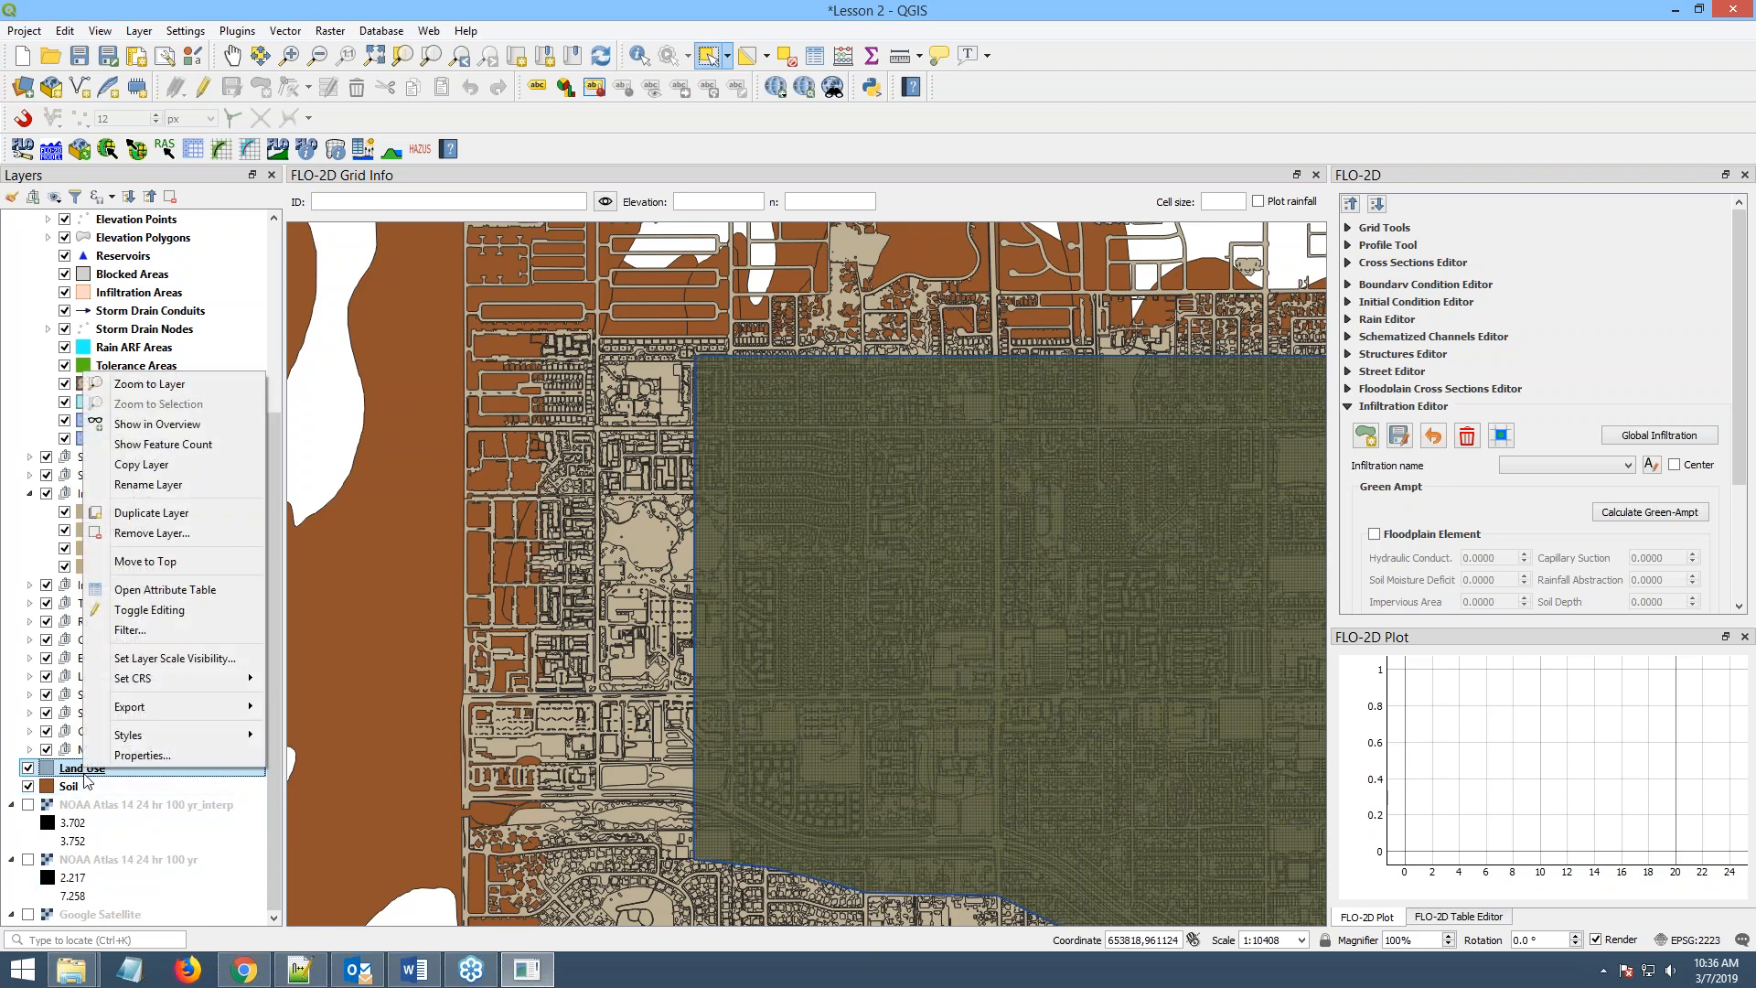
click(146, 590)
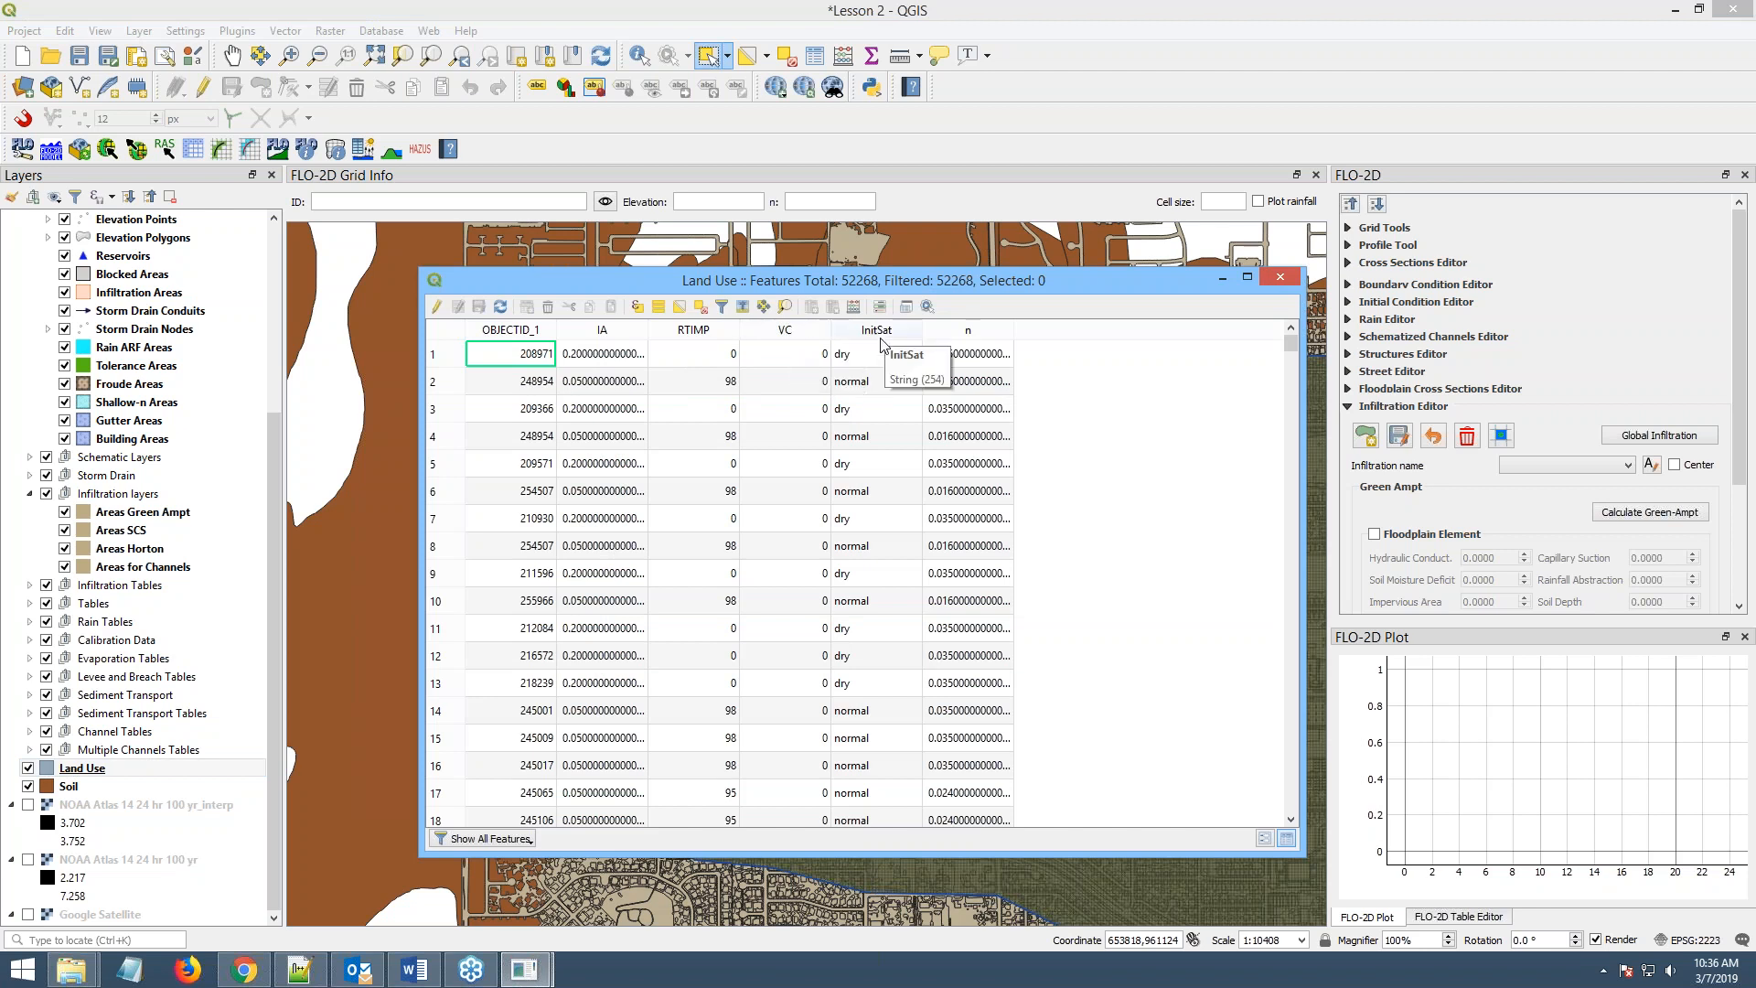
drag(957, 283, 585, 183)
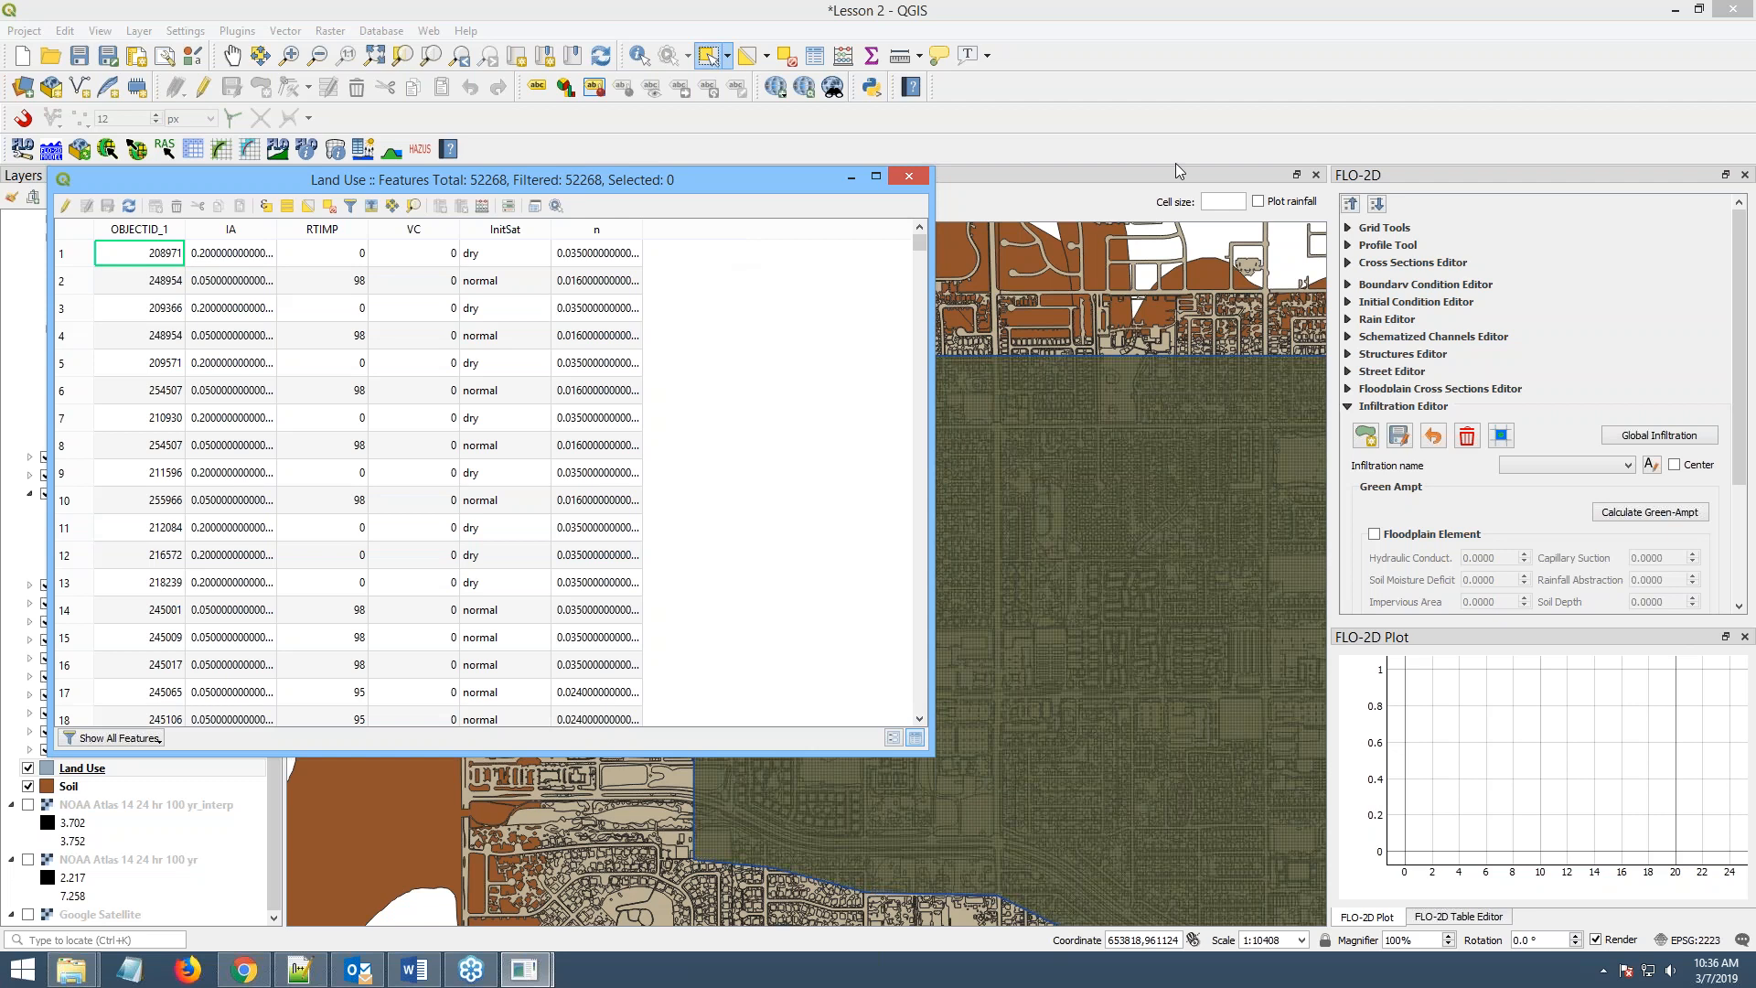
- Switch to the Hydrology Design Manual PDF and find Table 4.2 with IA, RTIMP and vegetation cover for representative land uses
key(alt+Tab)
drag(1754, 50, 1398, 62)
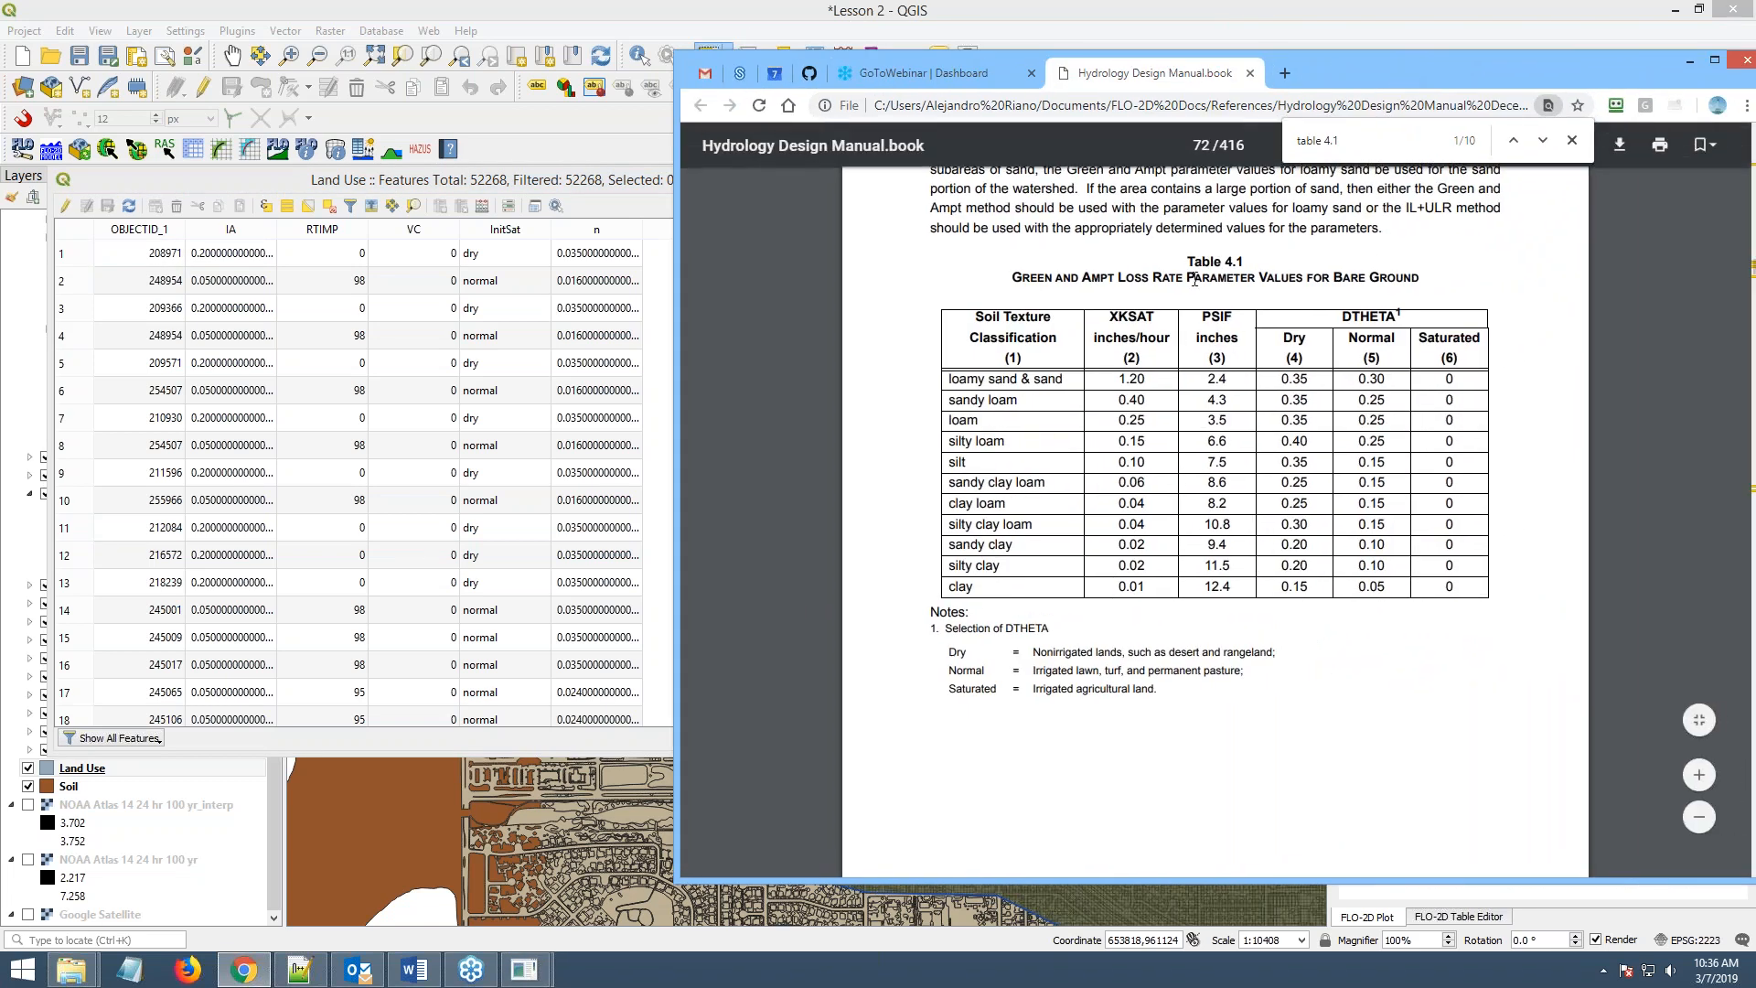
scroll(1174, 448, down, 15)
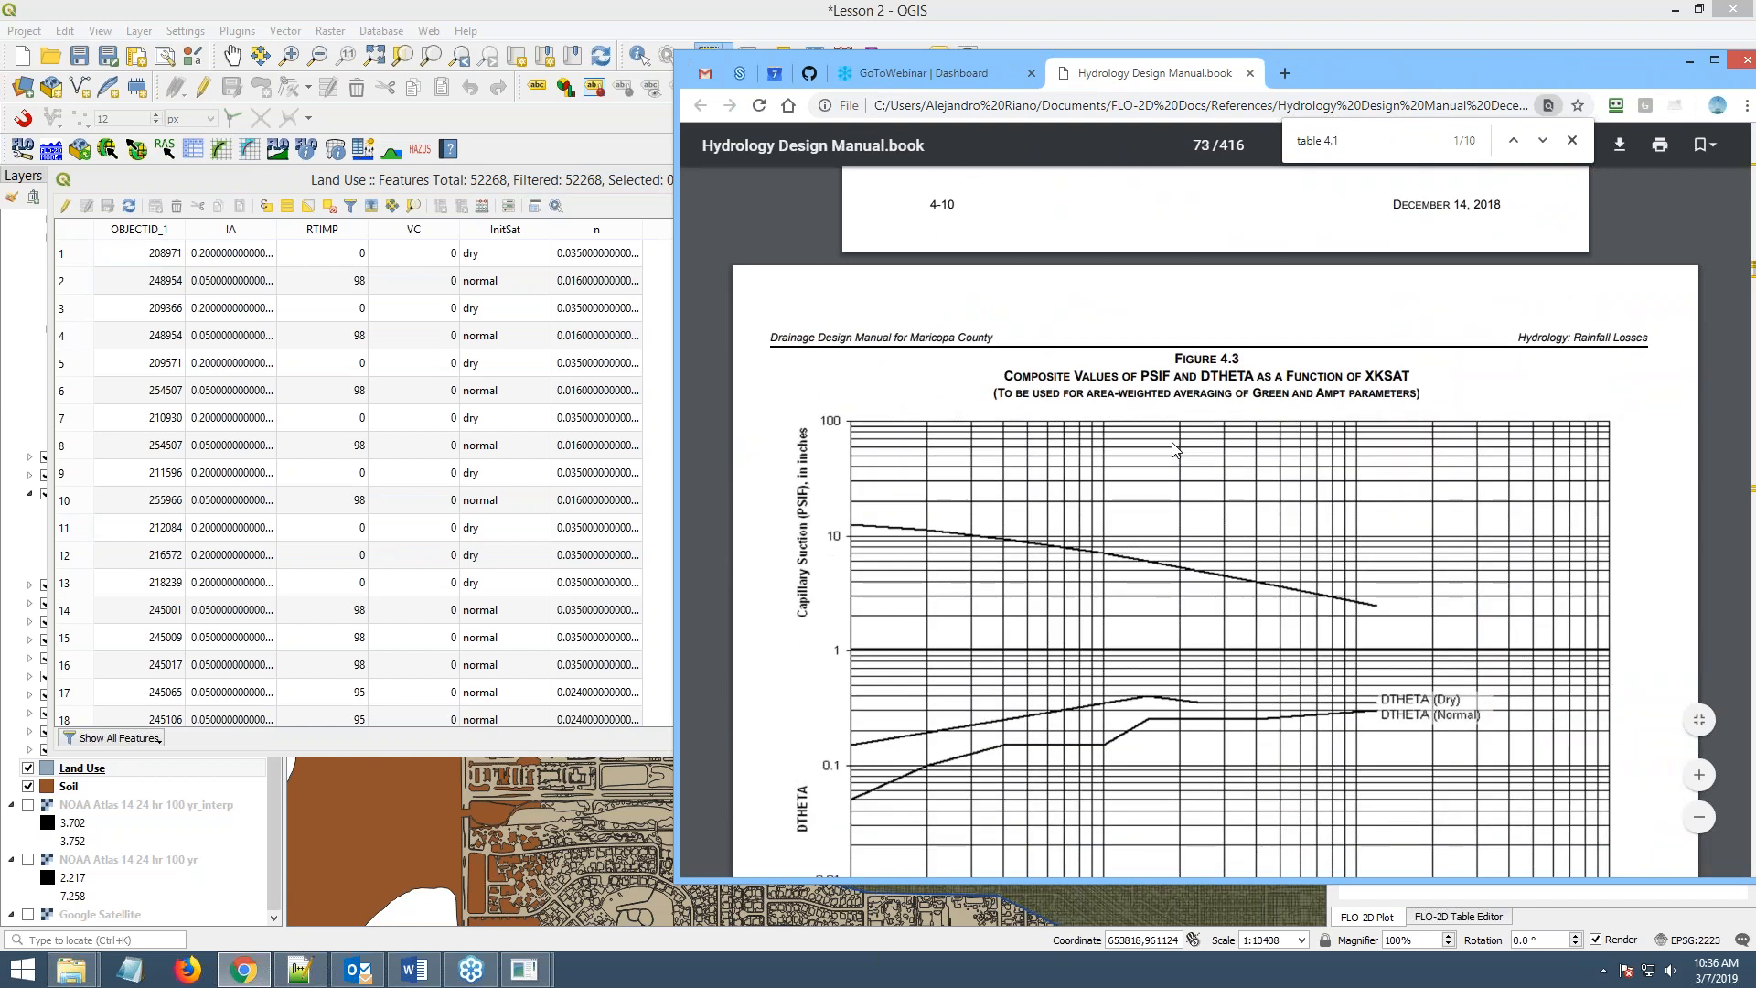
scroll(1175, 448, down, 10)
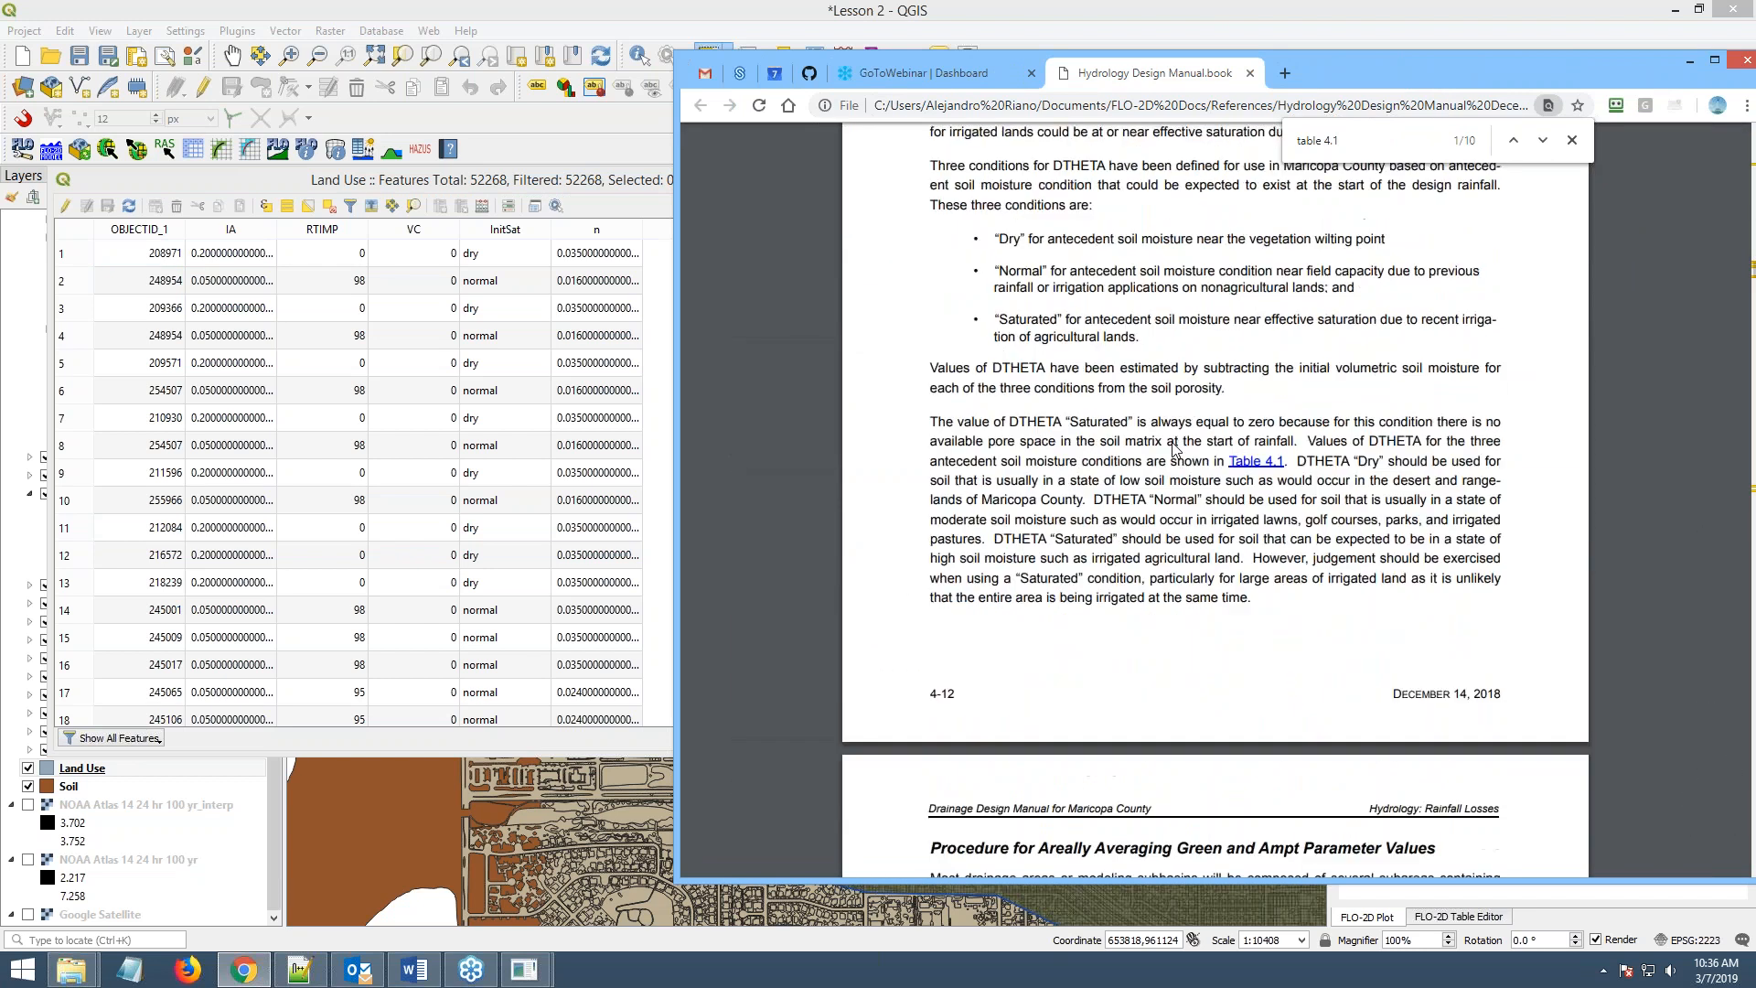
scroll(1174, 448, down, 10)
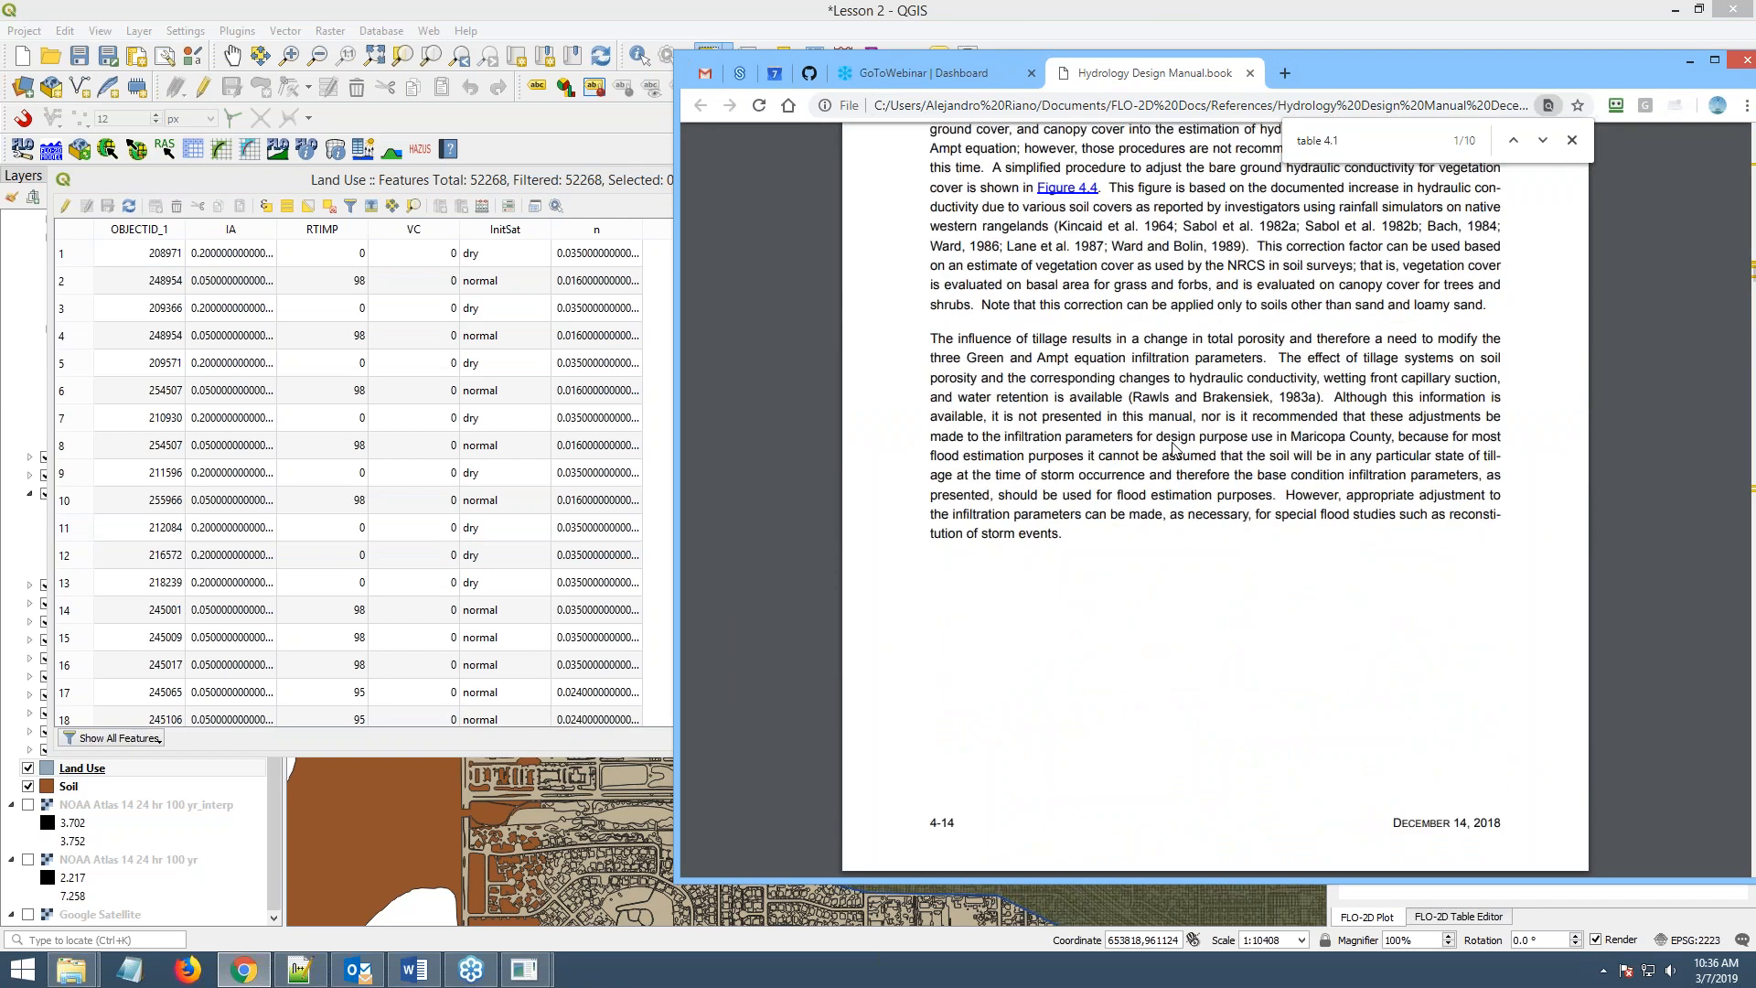
scroll(1174, 448, down, 10)
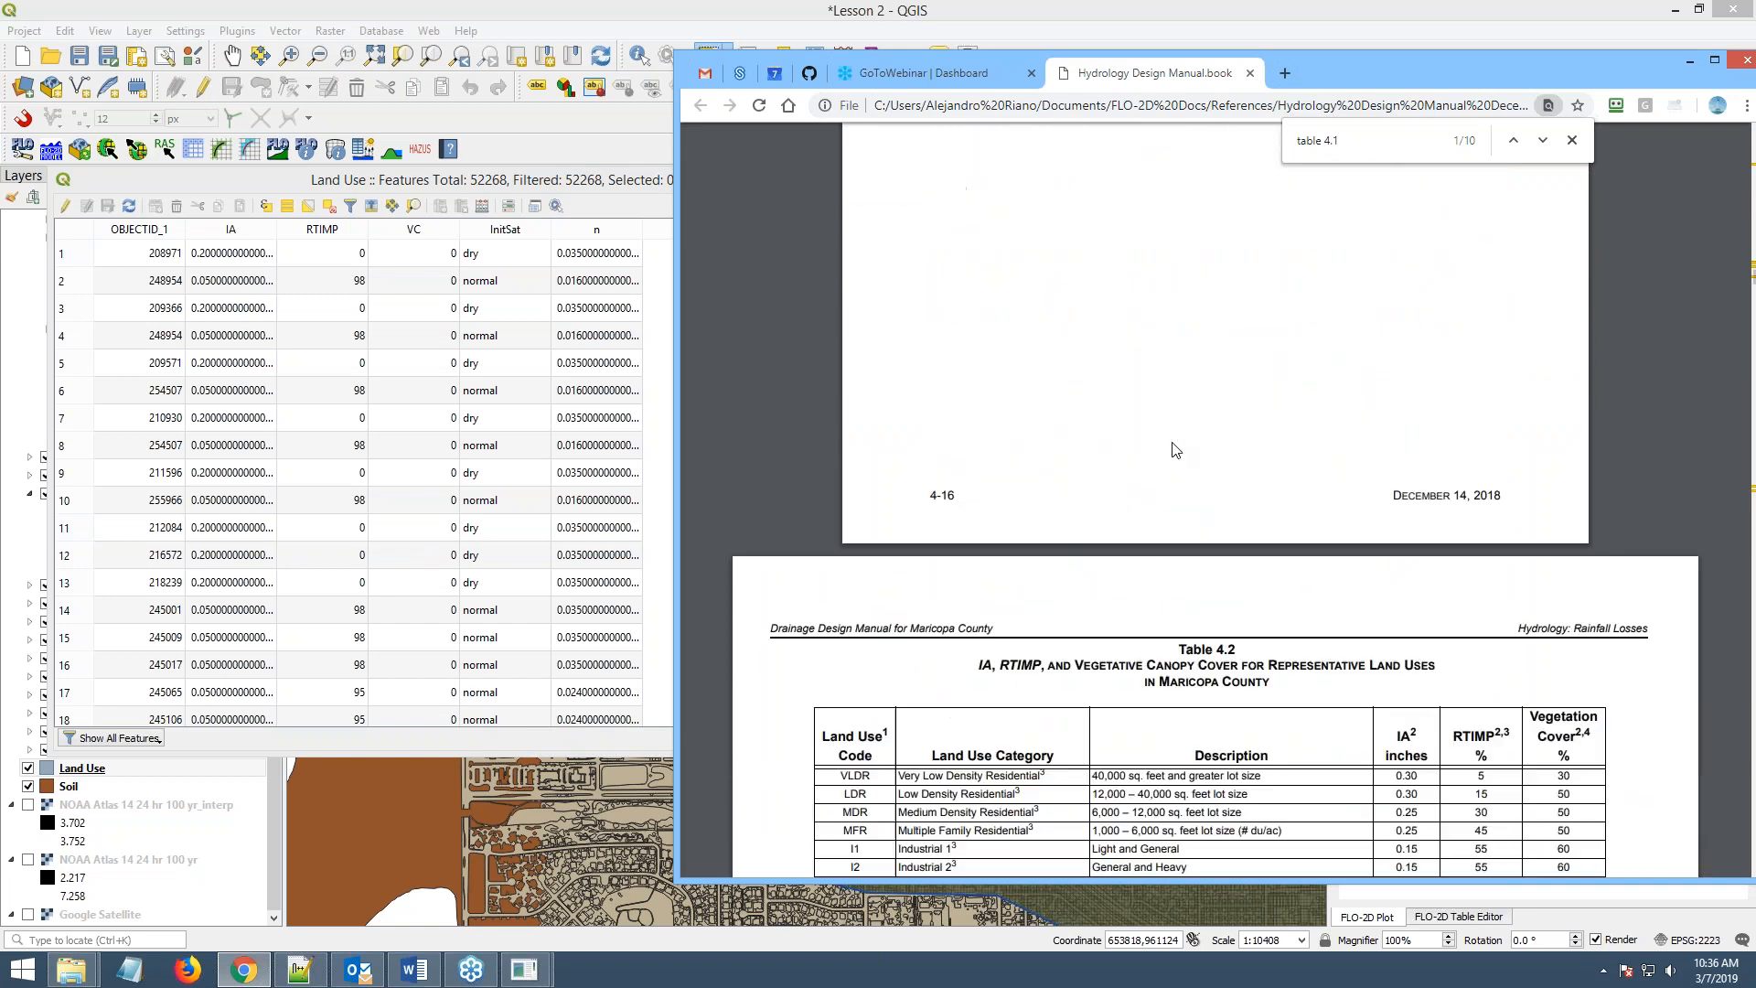
scroll(1174, 448, down, 1)
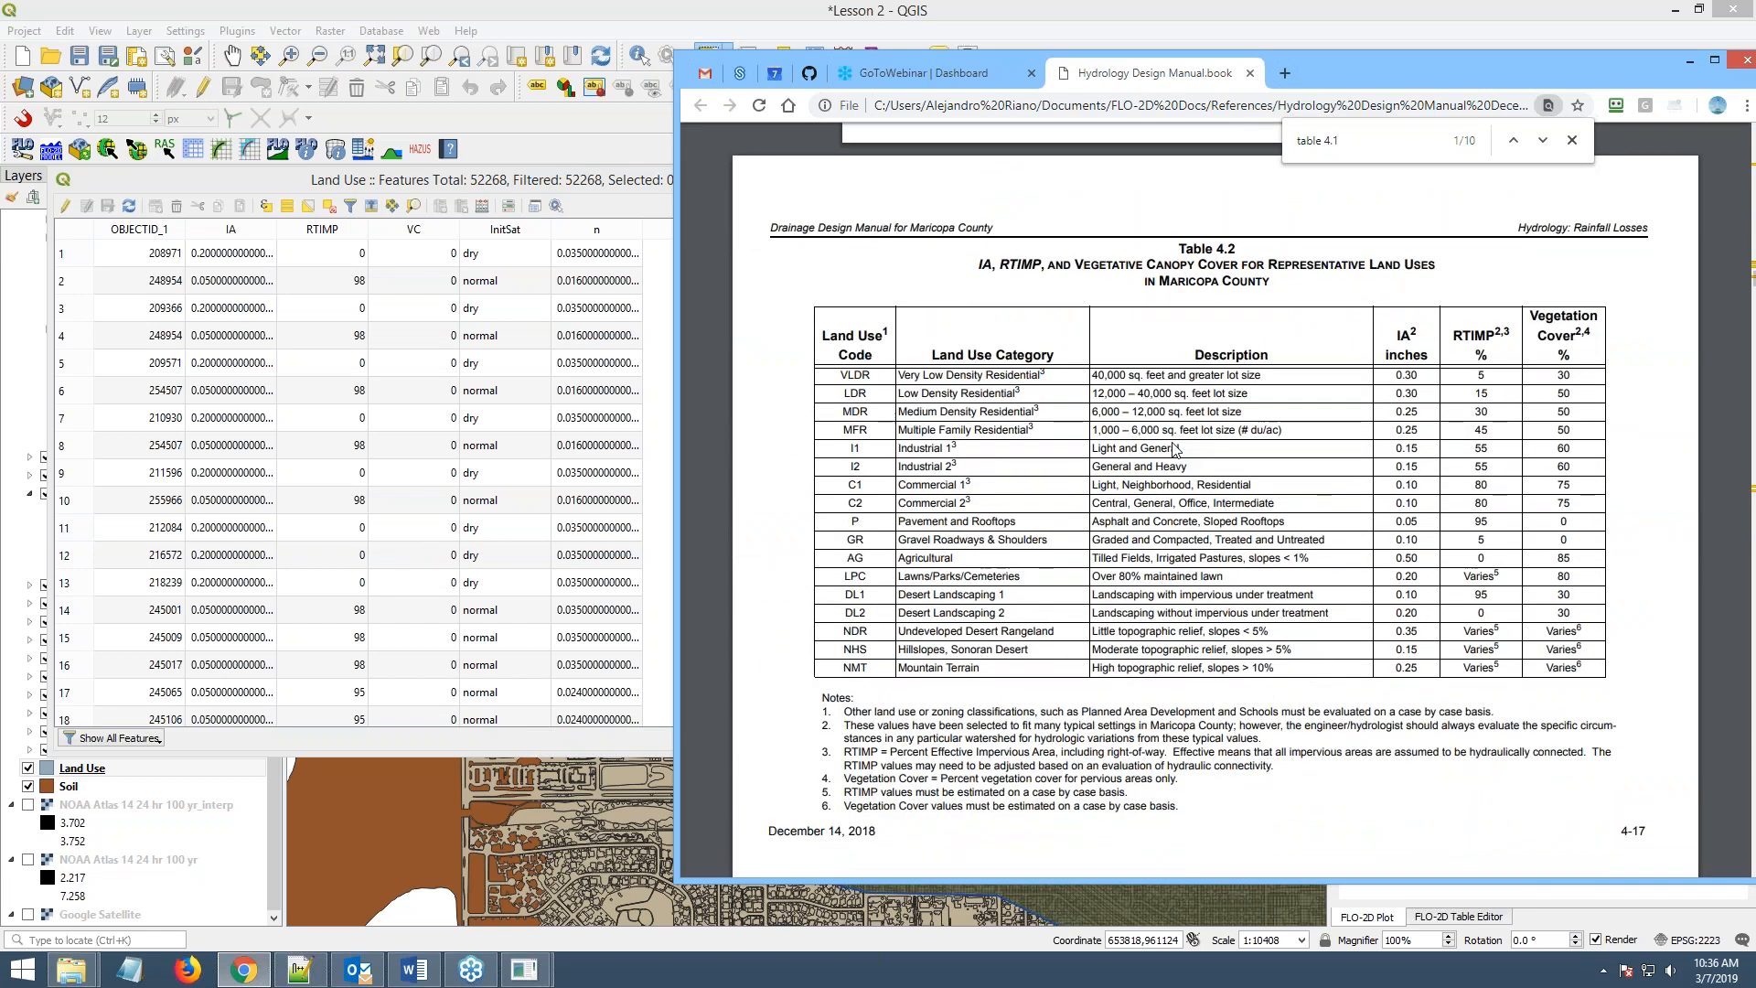
- Review the residential, industrial, commercial, pavement and lawns entries in Table 4.2, and clear the manual away from the Land Use attribute table
triple_click(950, 377)
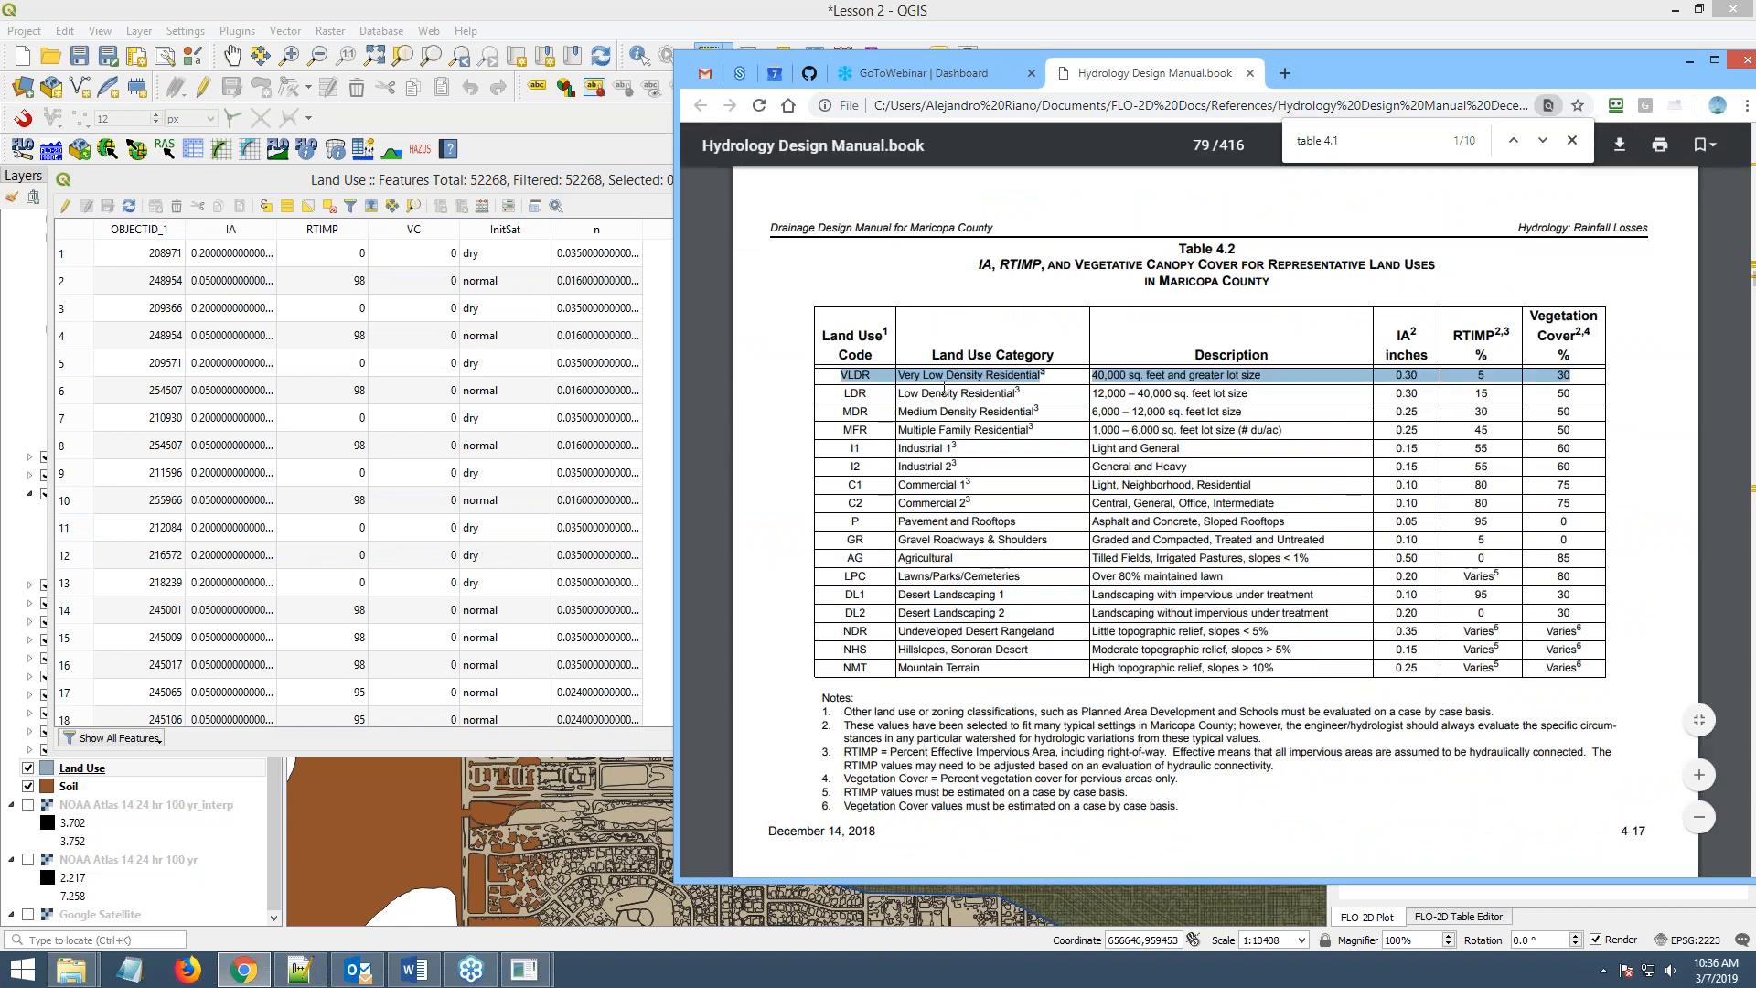
double_click(924, 449)
double_click(926, 486)
double_click(932, 523)
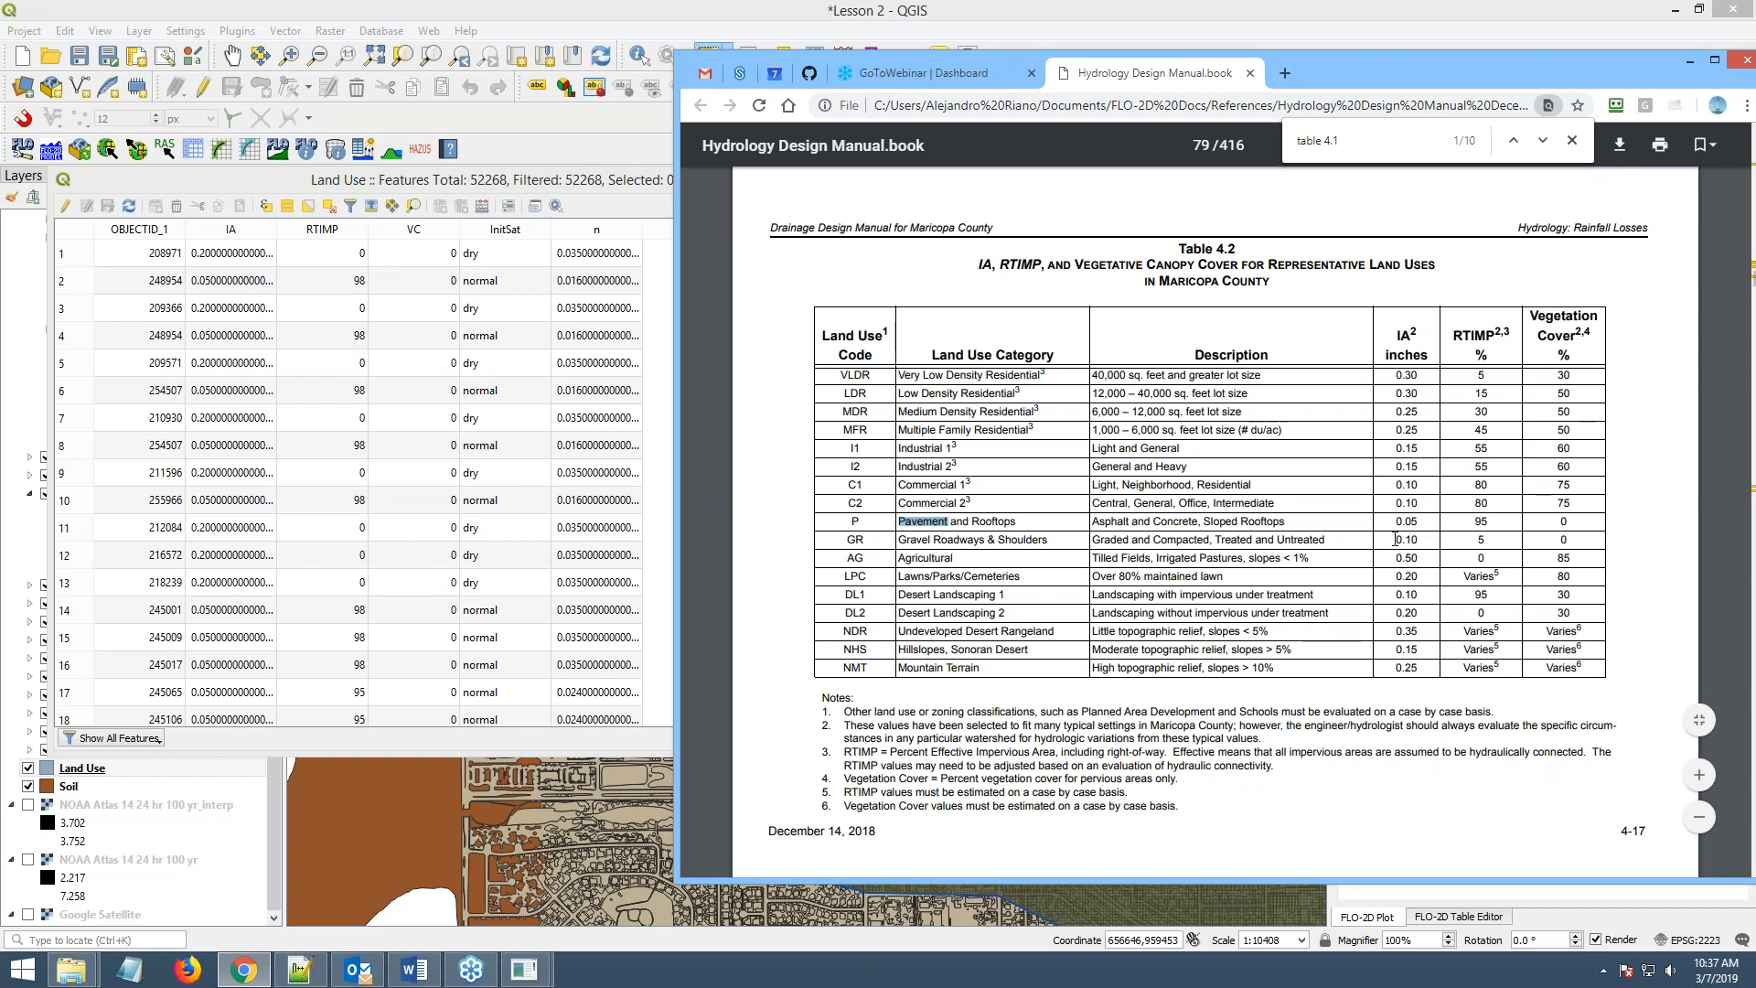
double_click(1497, 578)
drag(1368, 73, 1755, 87)
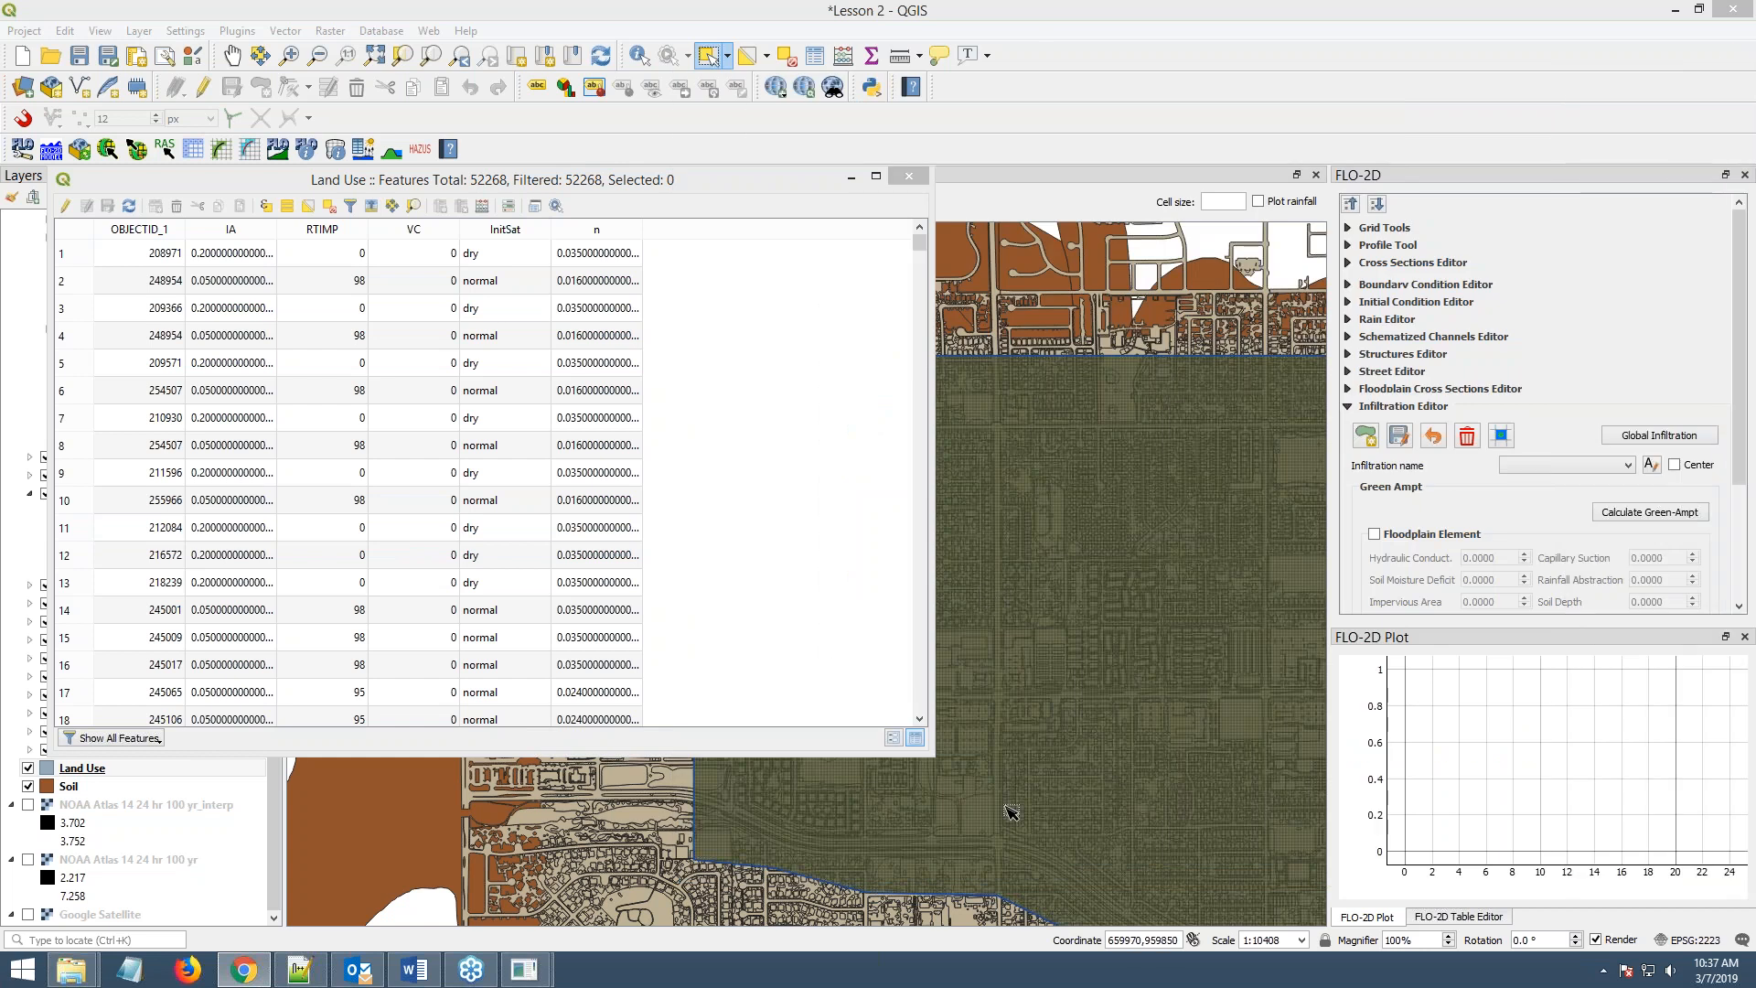
- Select several individual Land Use polygons inside the model domain to examine them, and recheck the hydrology manual's Table 4.2
click(1044, 650)
scroll(805, 787, up, 3)
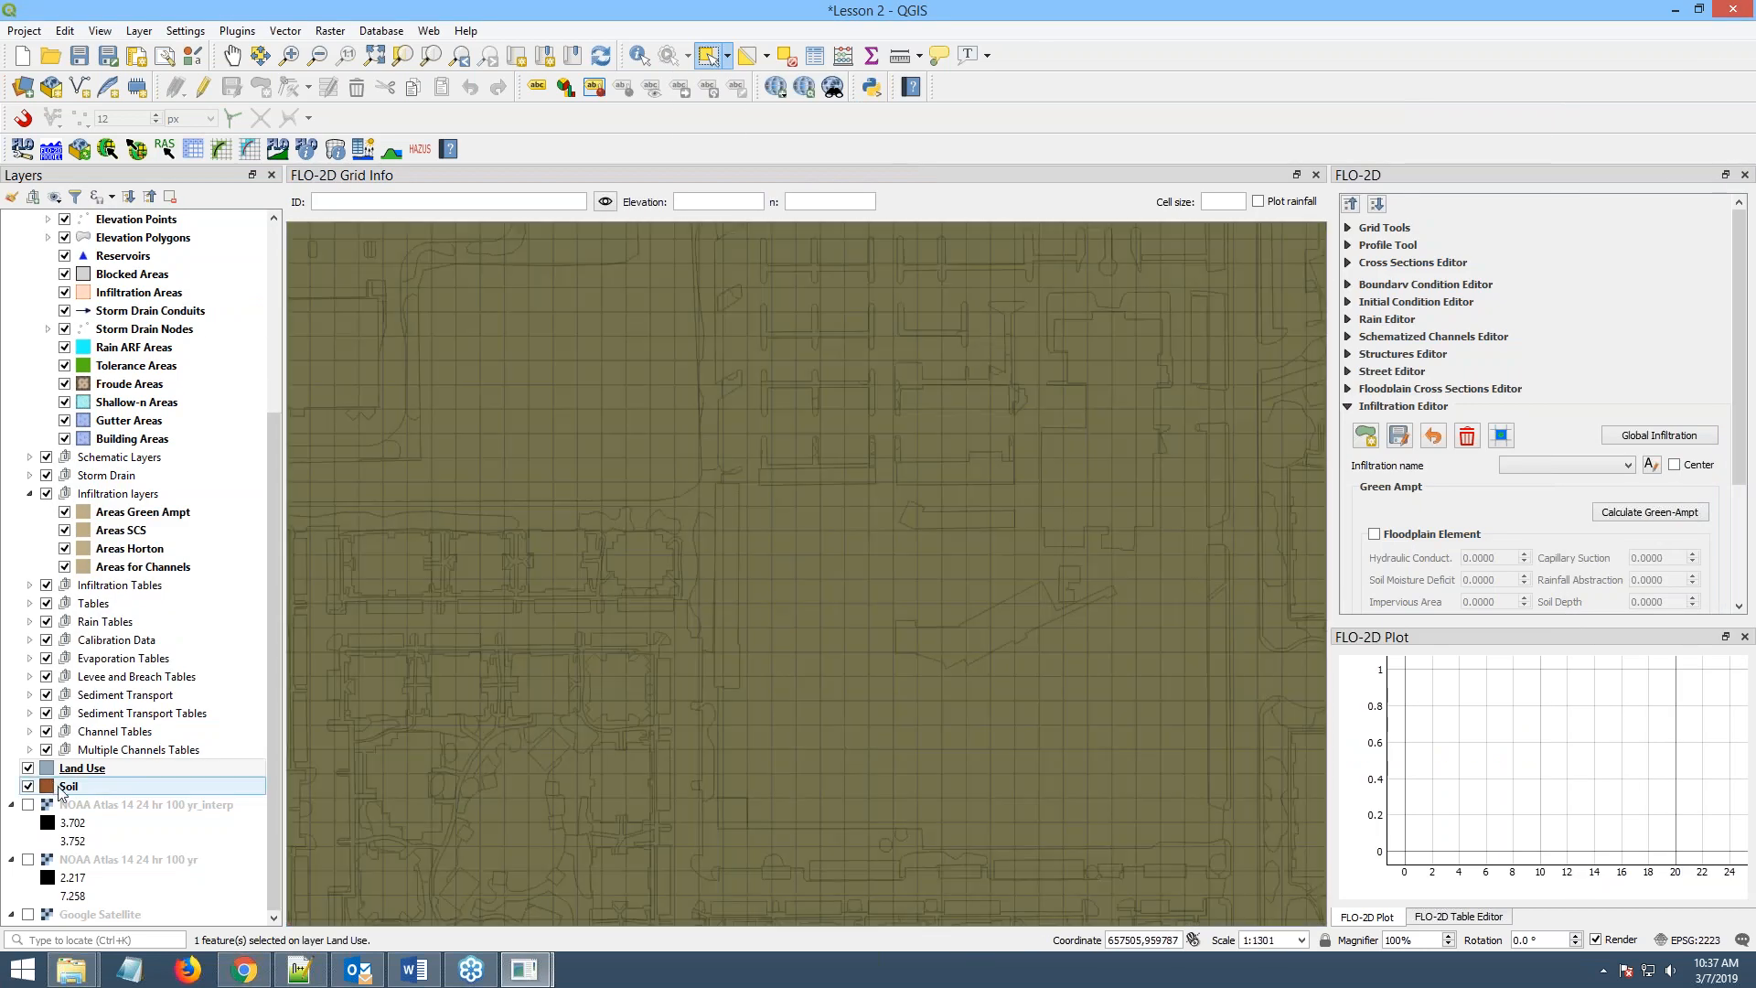
click(69, 771)
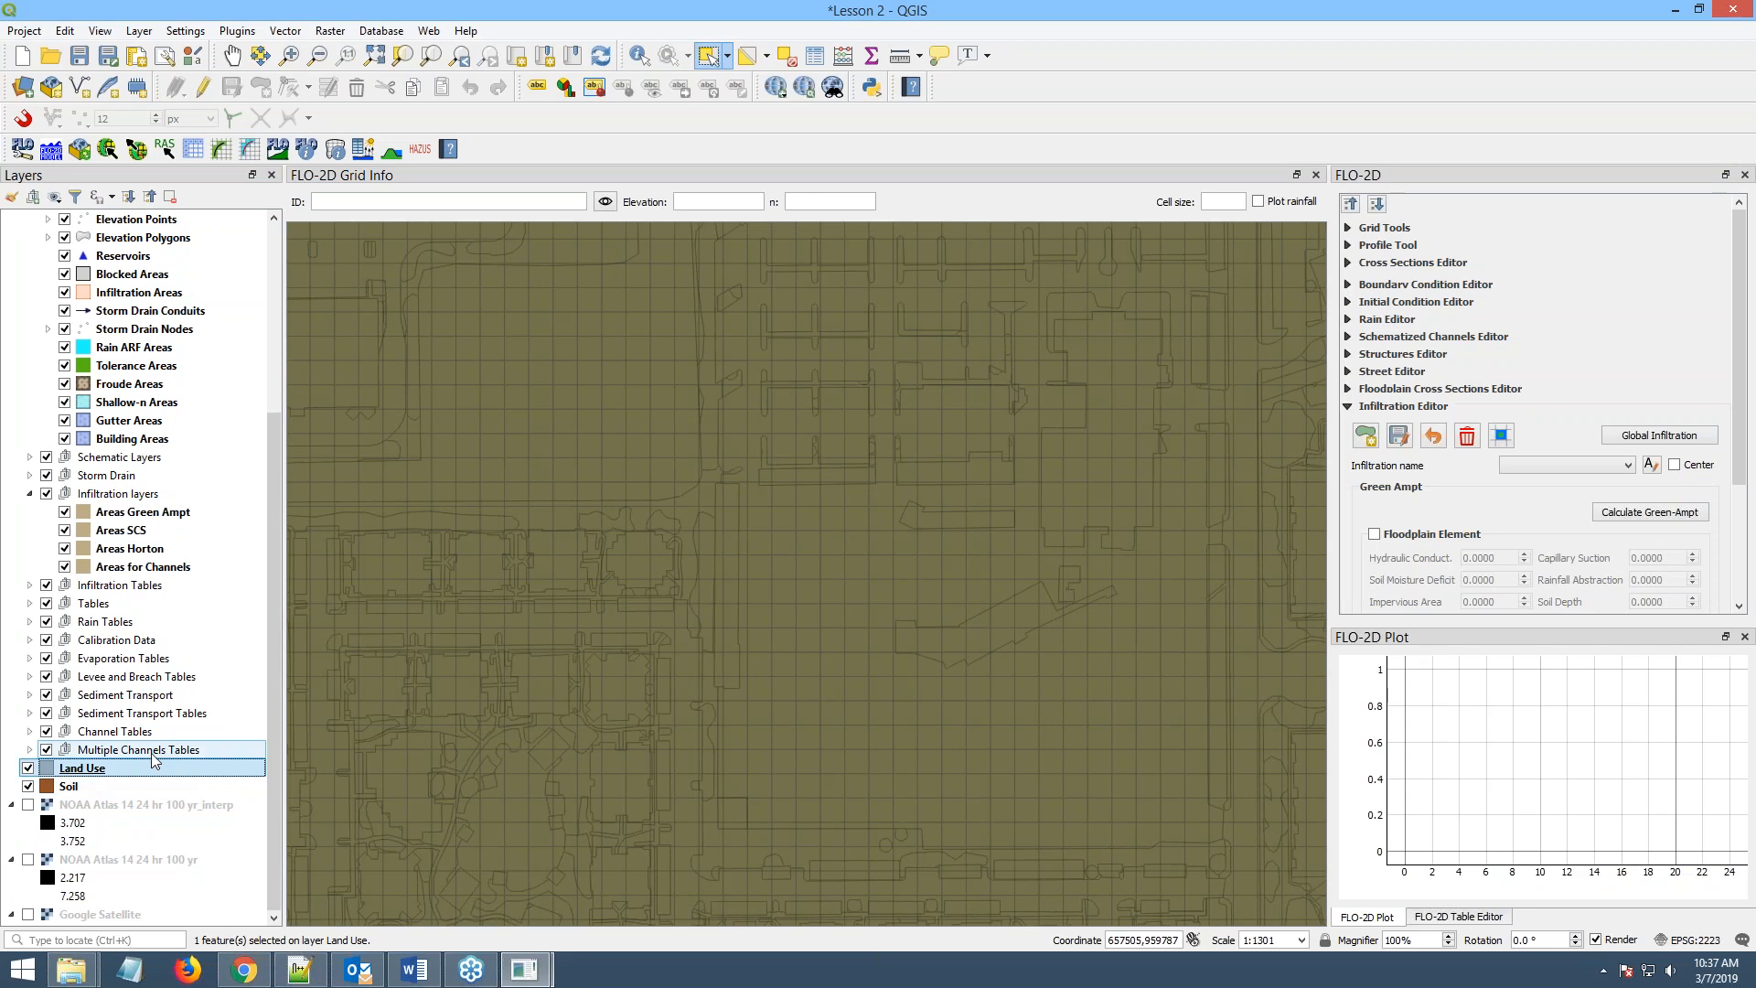
click(808, 637)
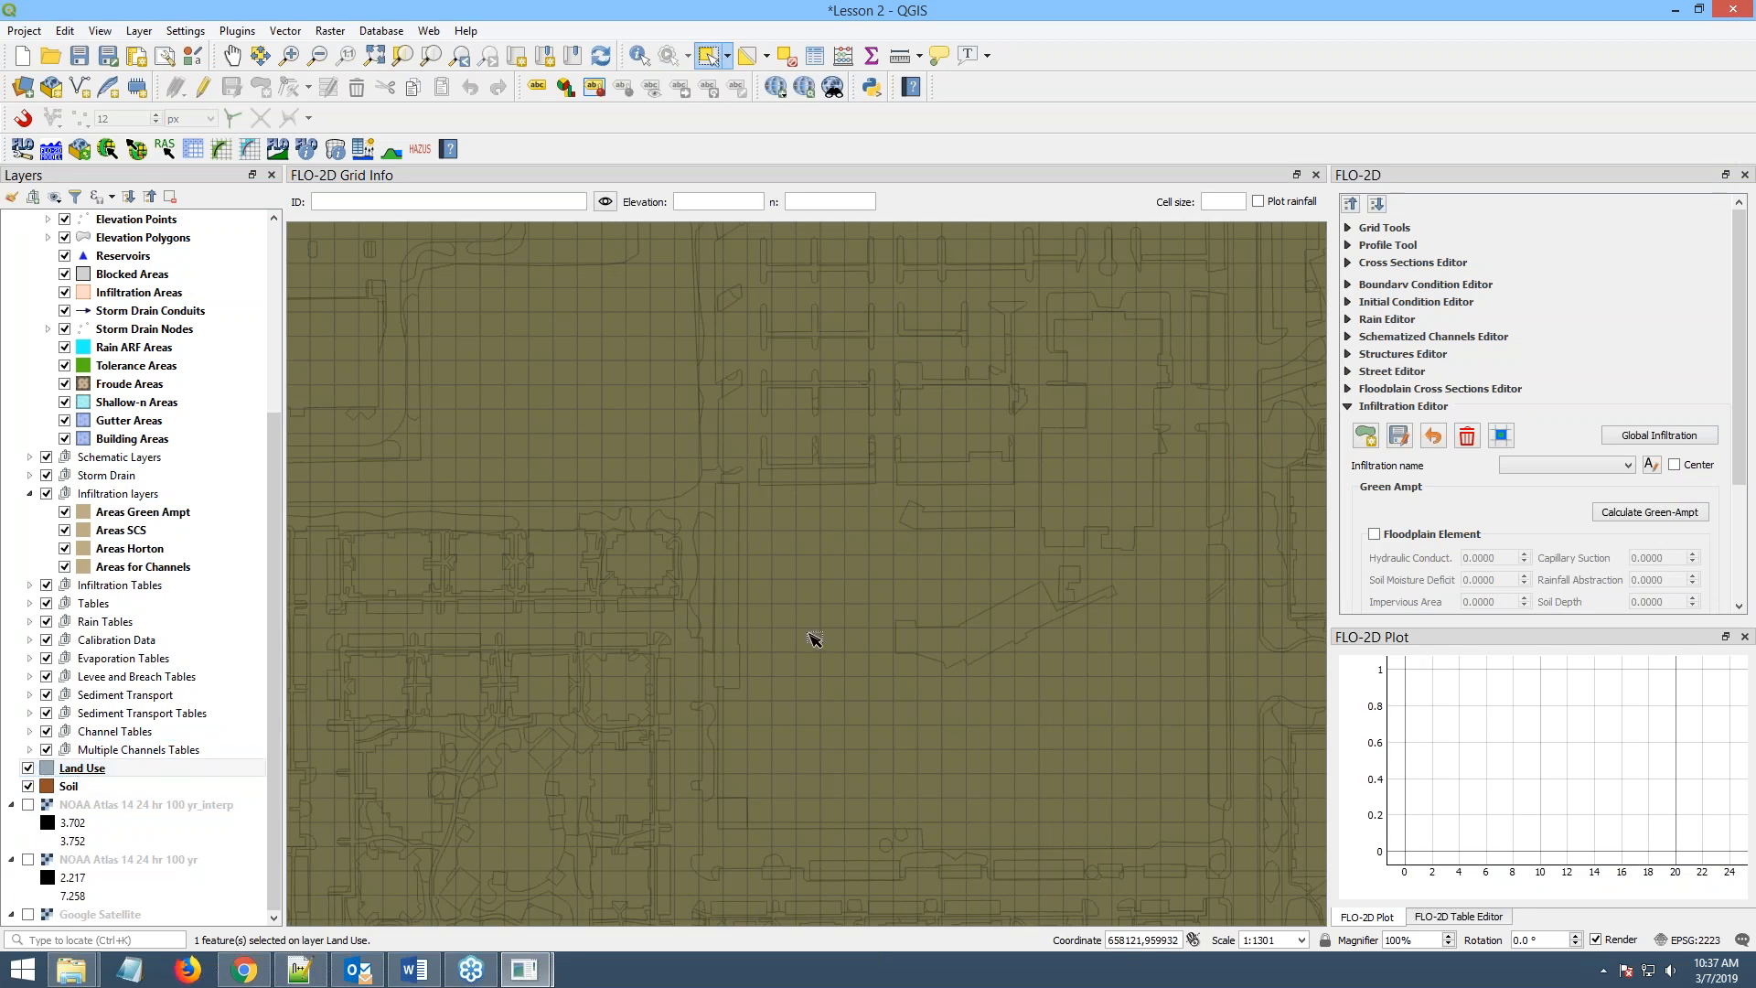
click(576, 424)
click(638, 571)
click(562, 567)
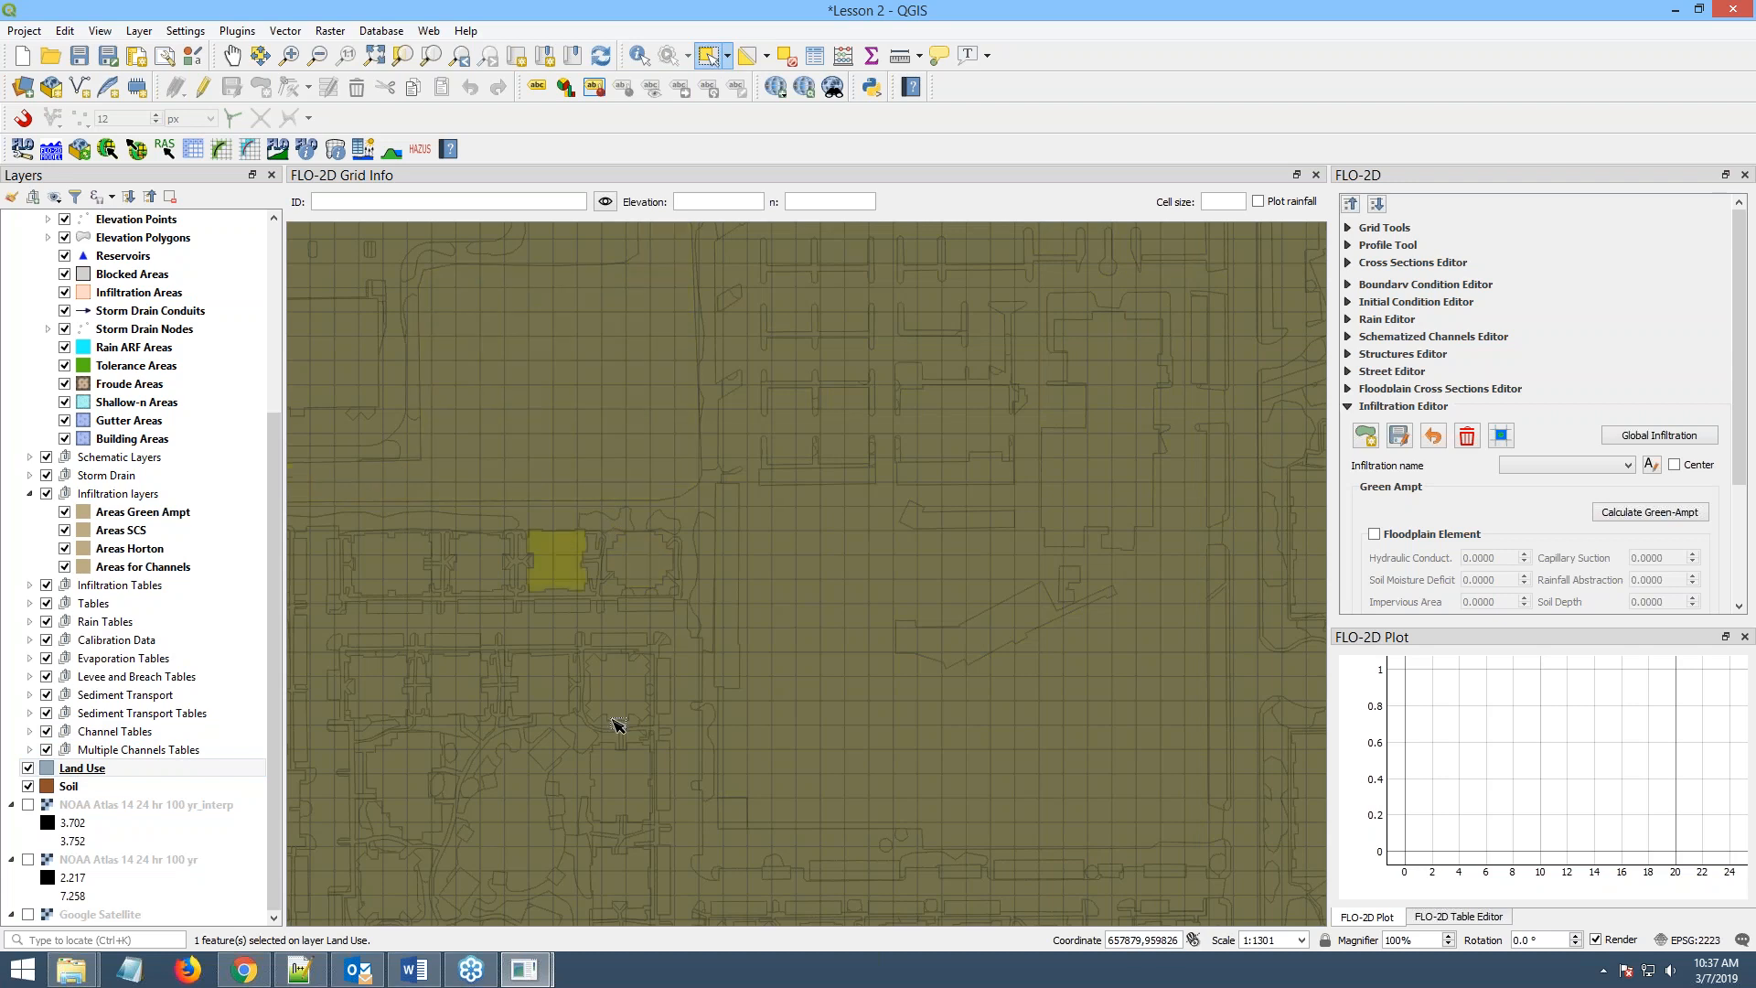
click(627, 643)
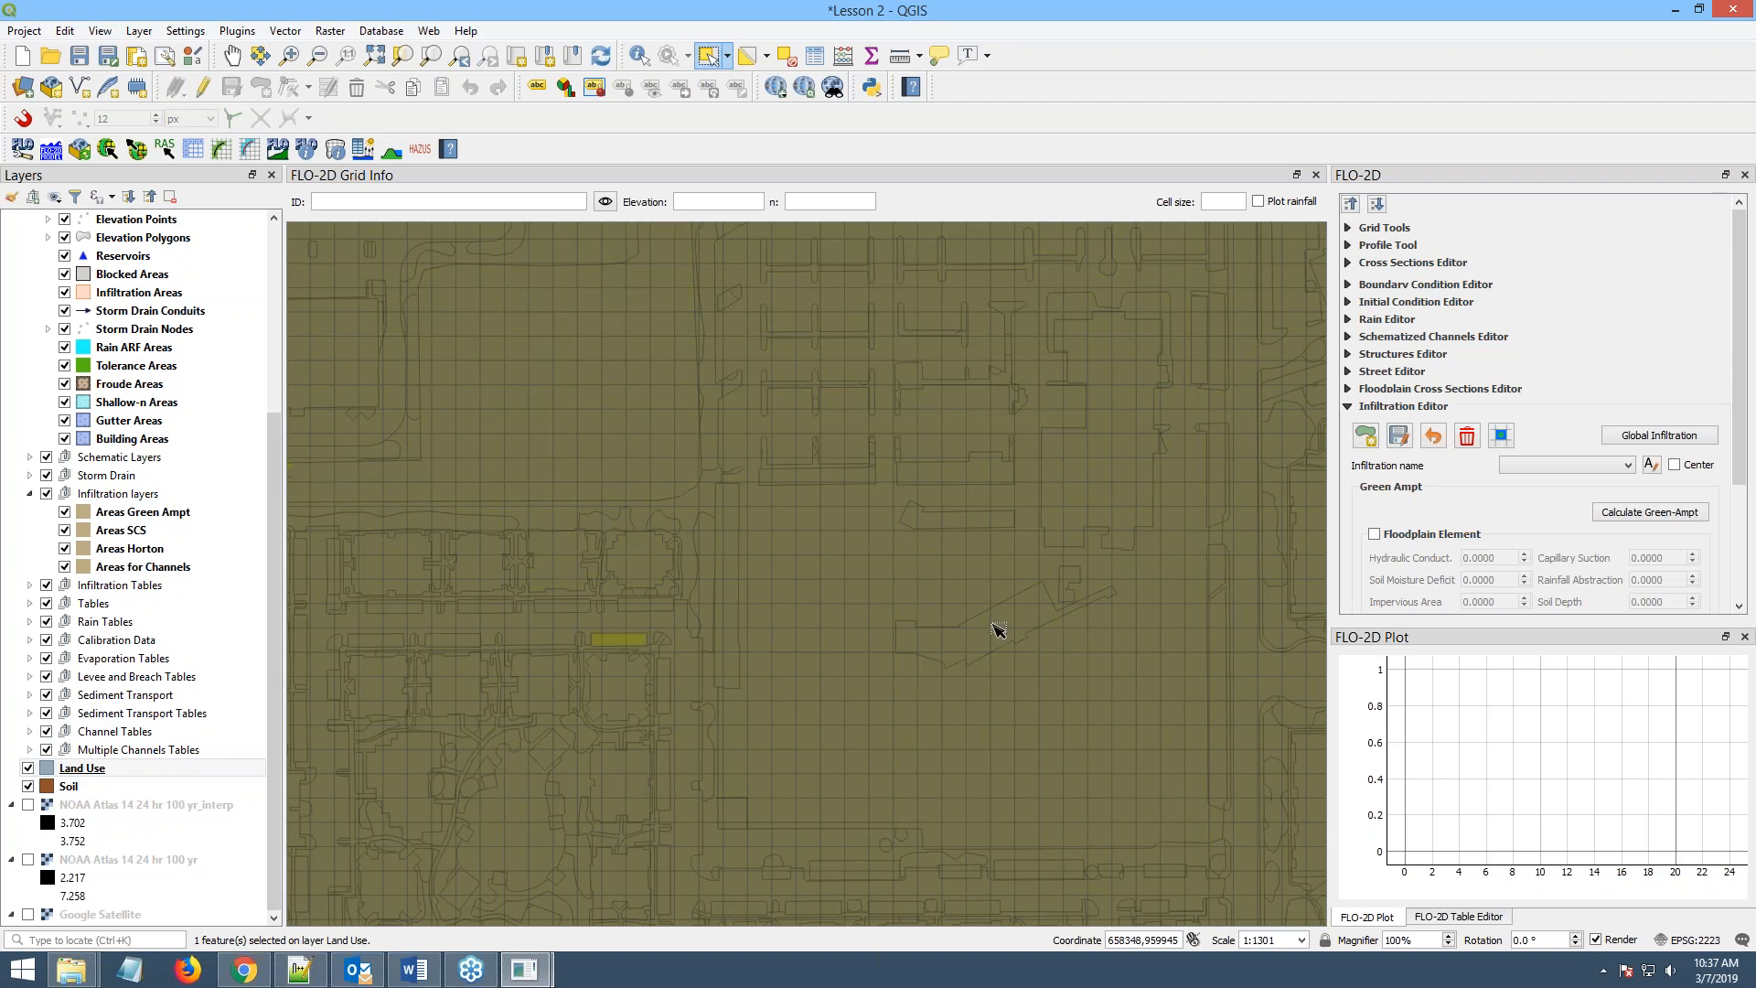
scroll(1006, 731, down, 2)
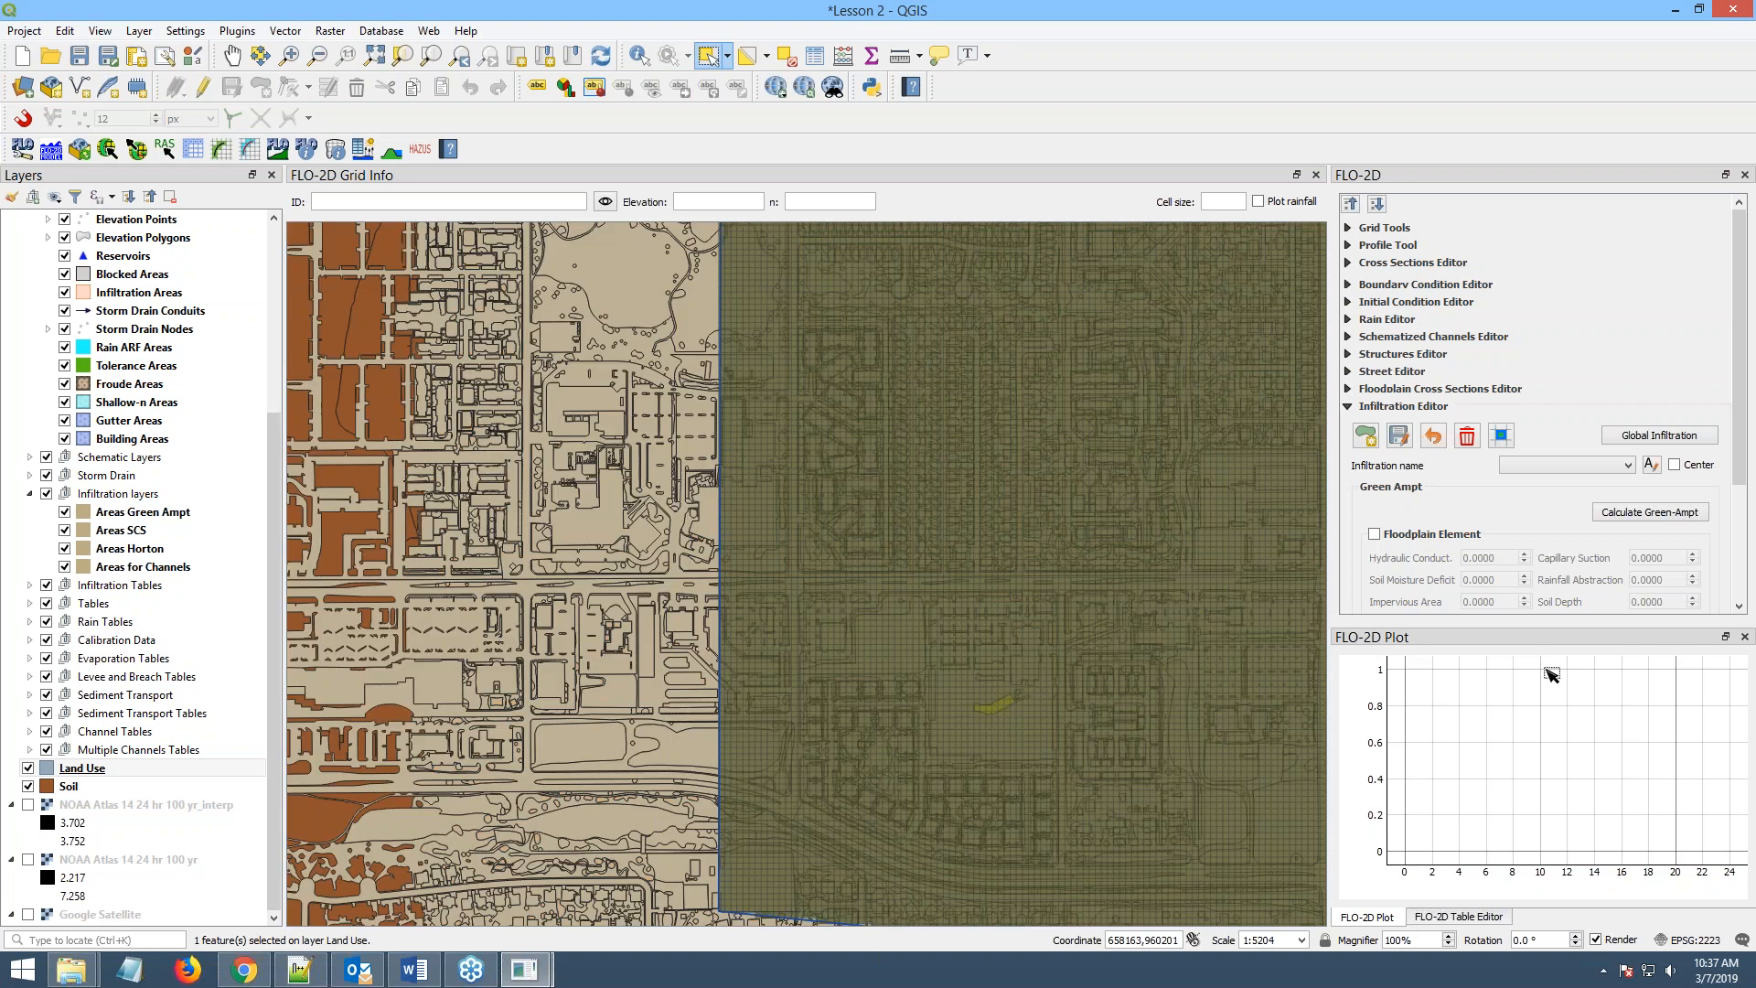
drag(1755, 73, 1156, 95)
click(1440, 91)
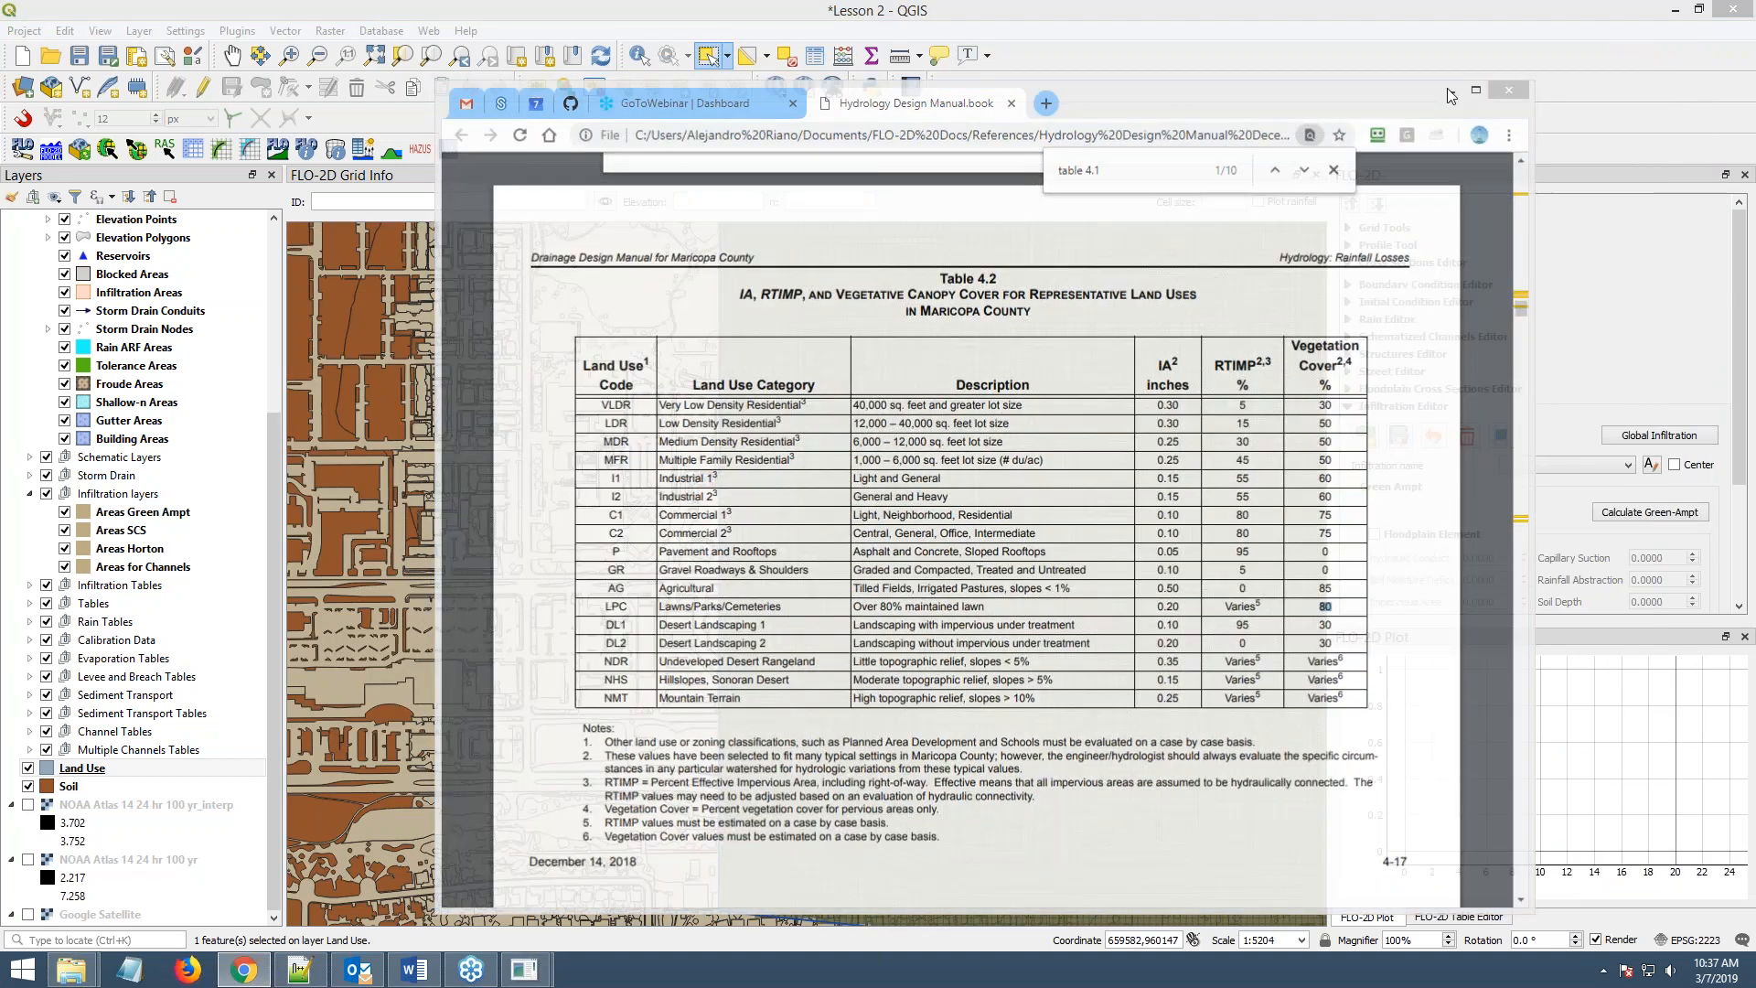
- Zoom to the full extent of the Land Use layer and turn off the Land Use and Soil layers
right_click(98, 767)
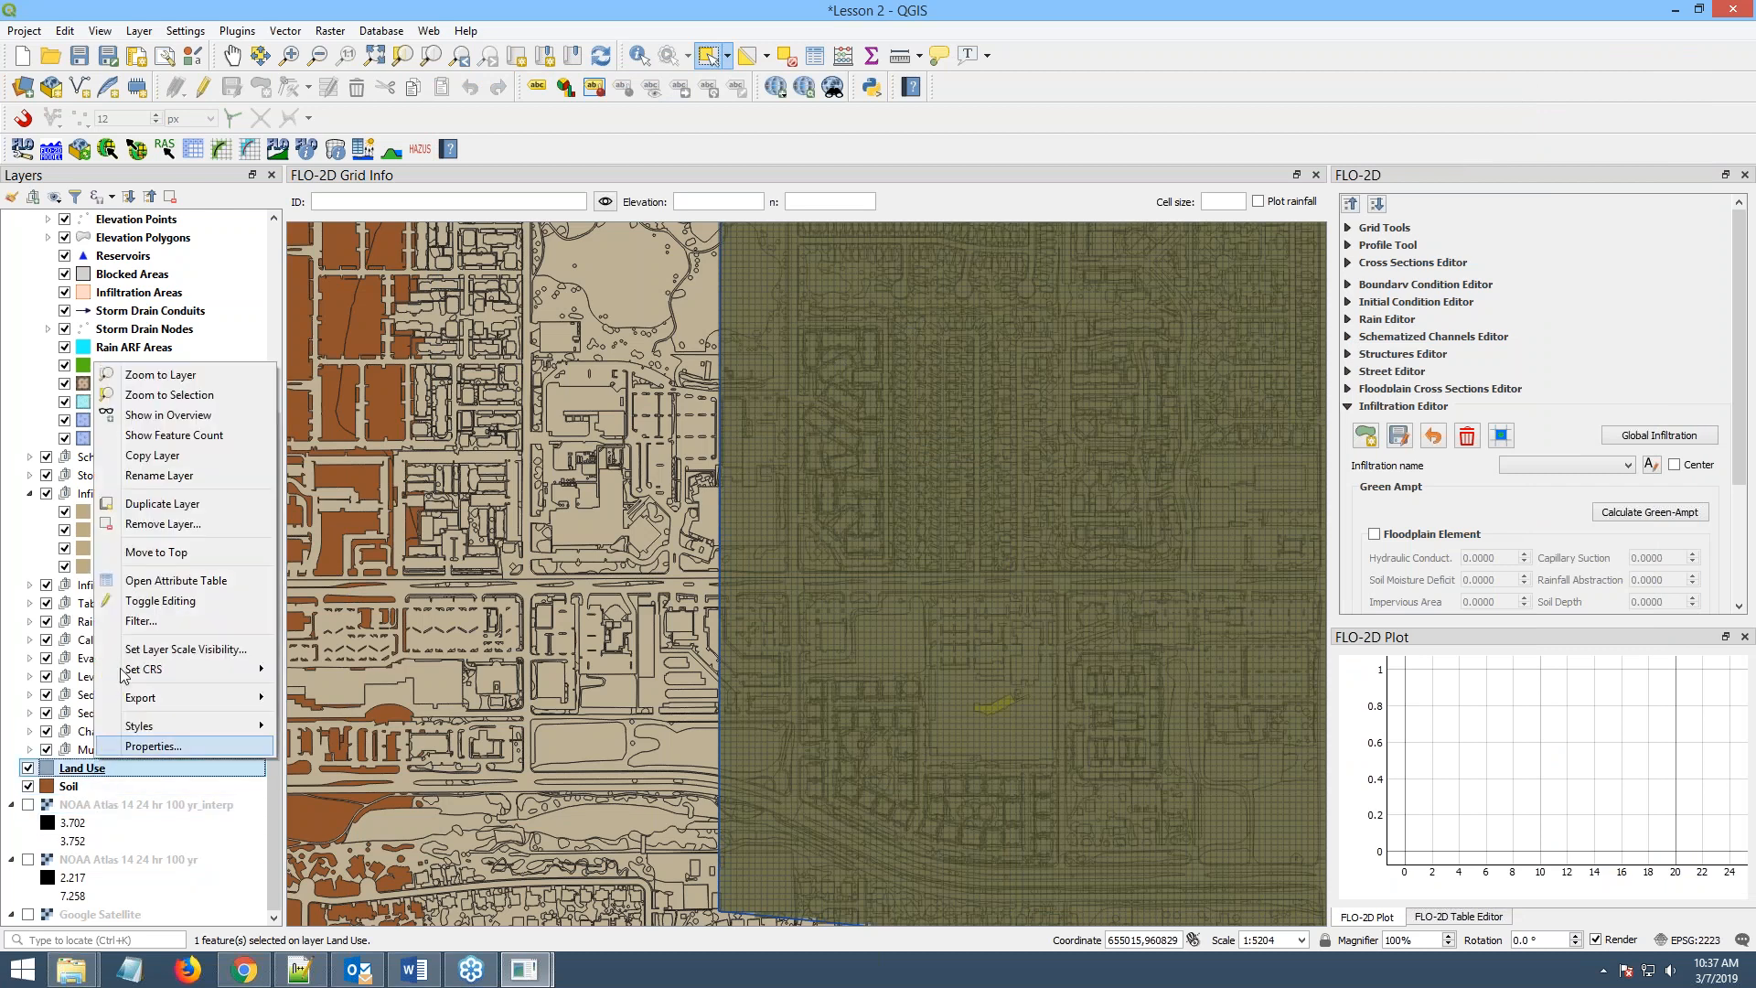
click(183, 373)
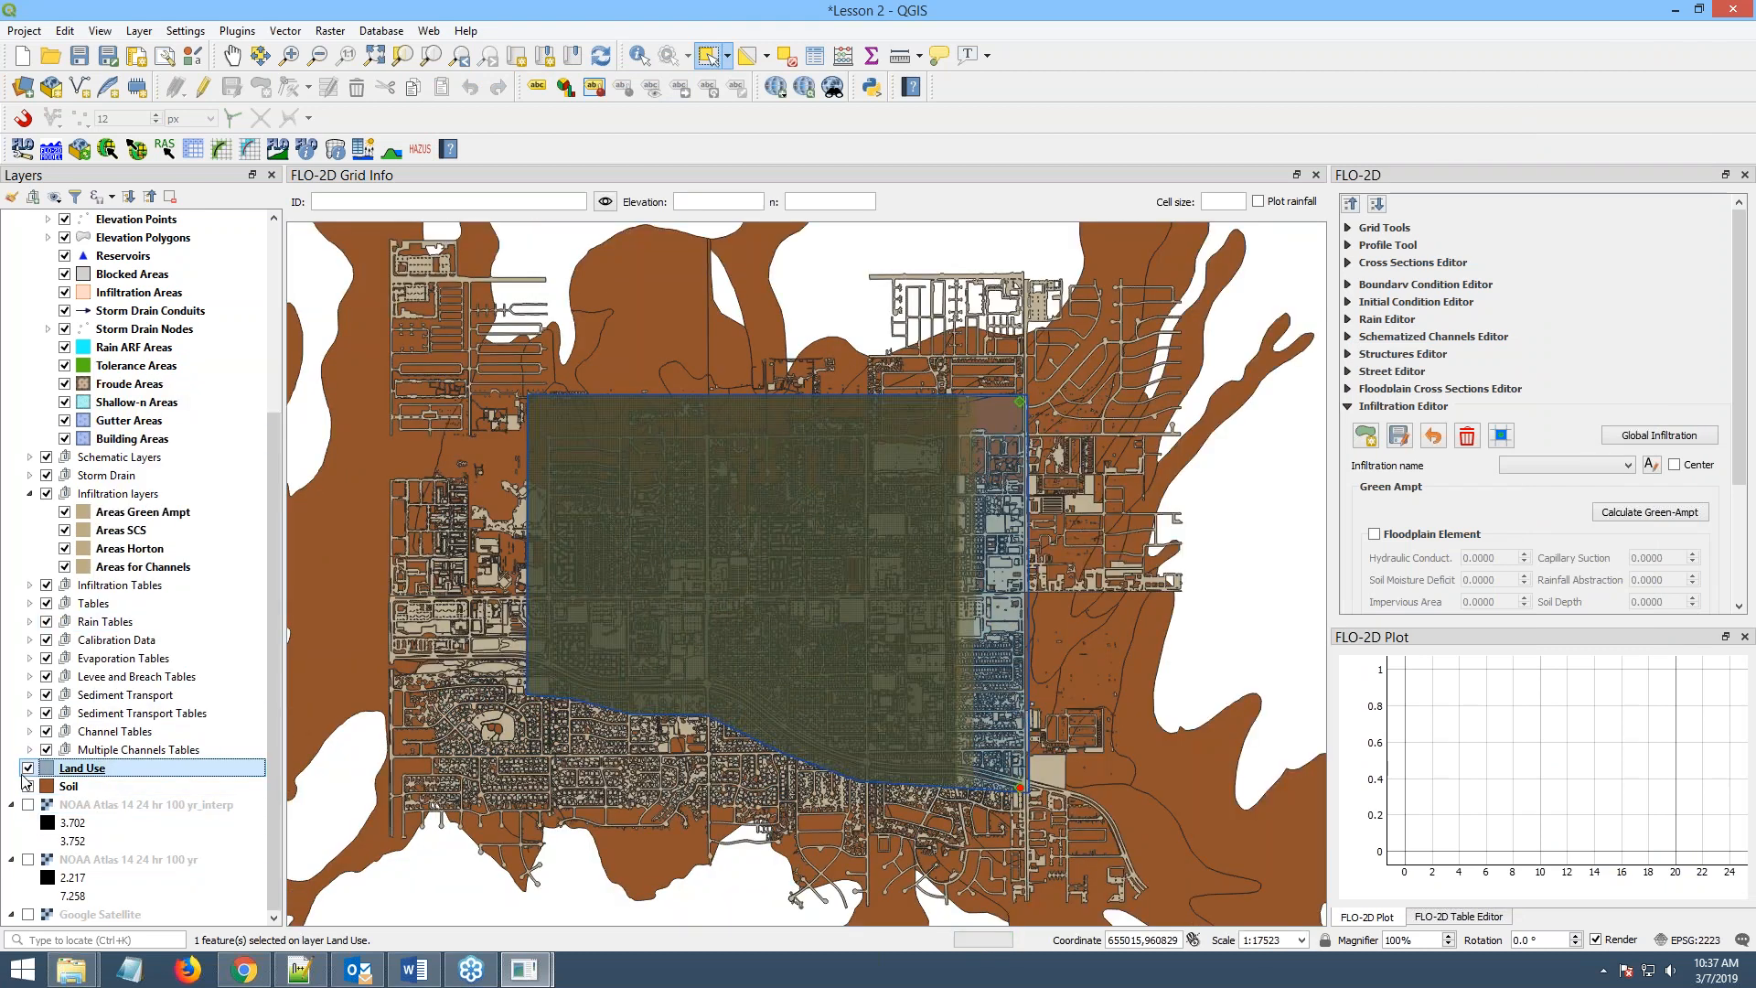
click(28, 768)
click(28, 787)
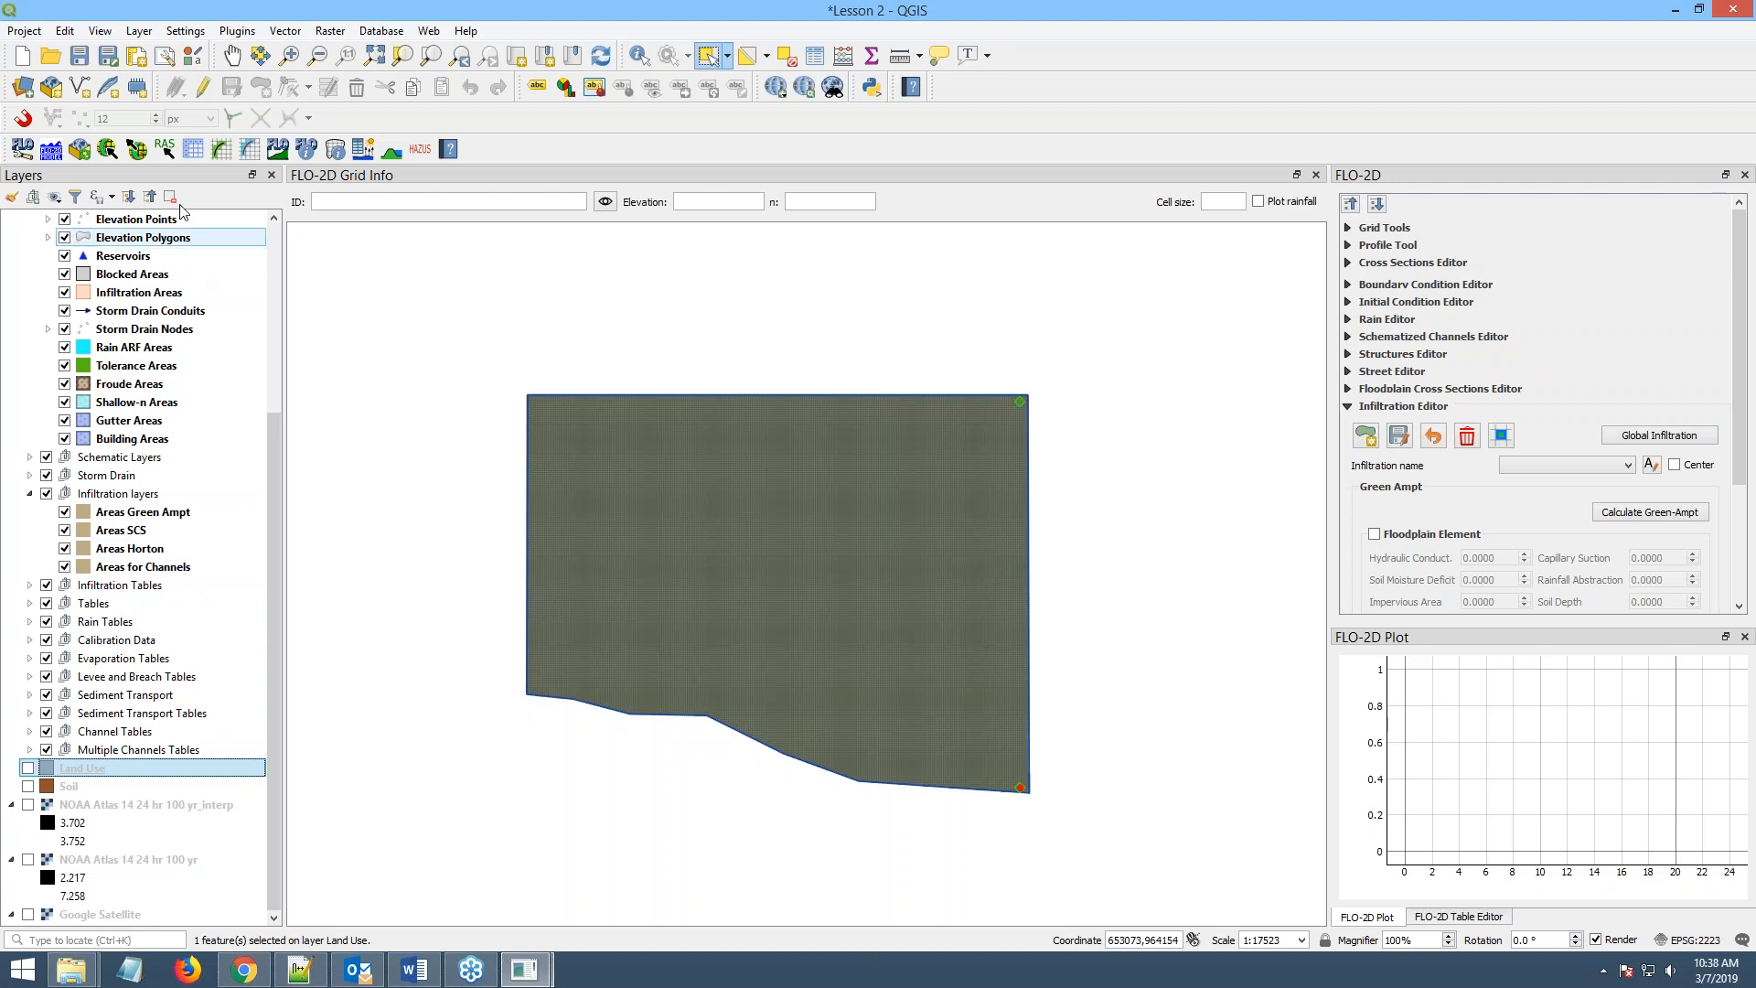
- Save the FLO-2D control parameters and export the model's DAT files
click(193, 149)
click(1046, 468)
click(951, 712)
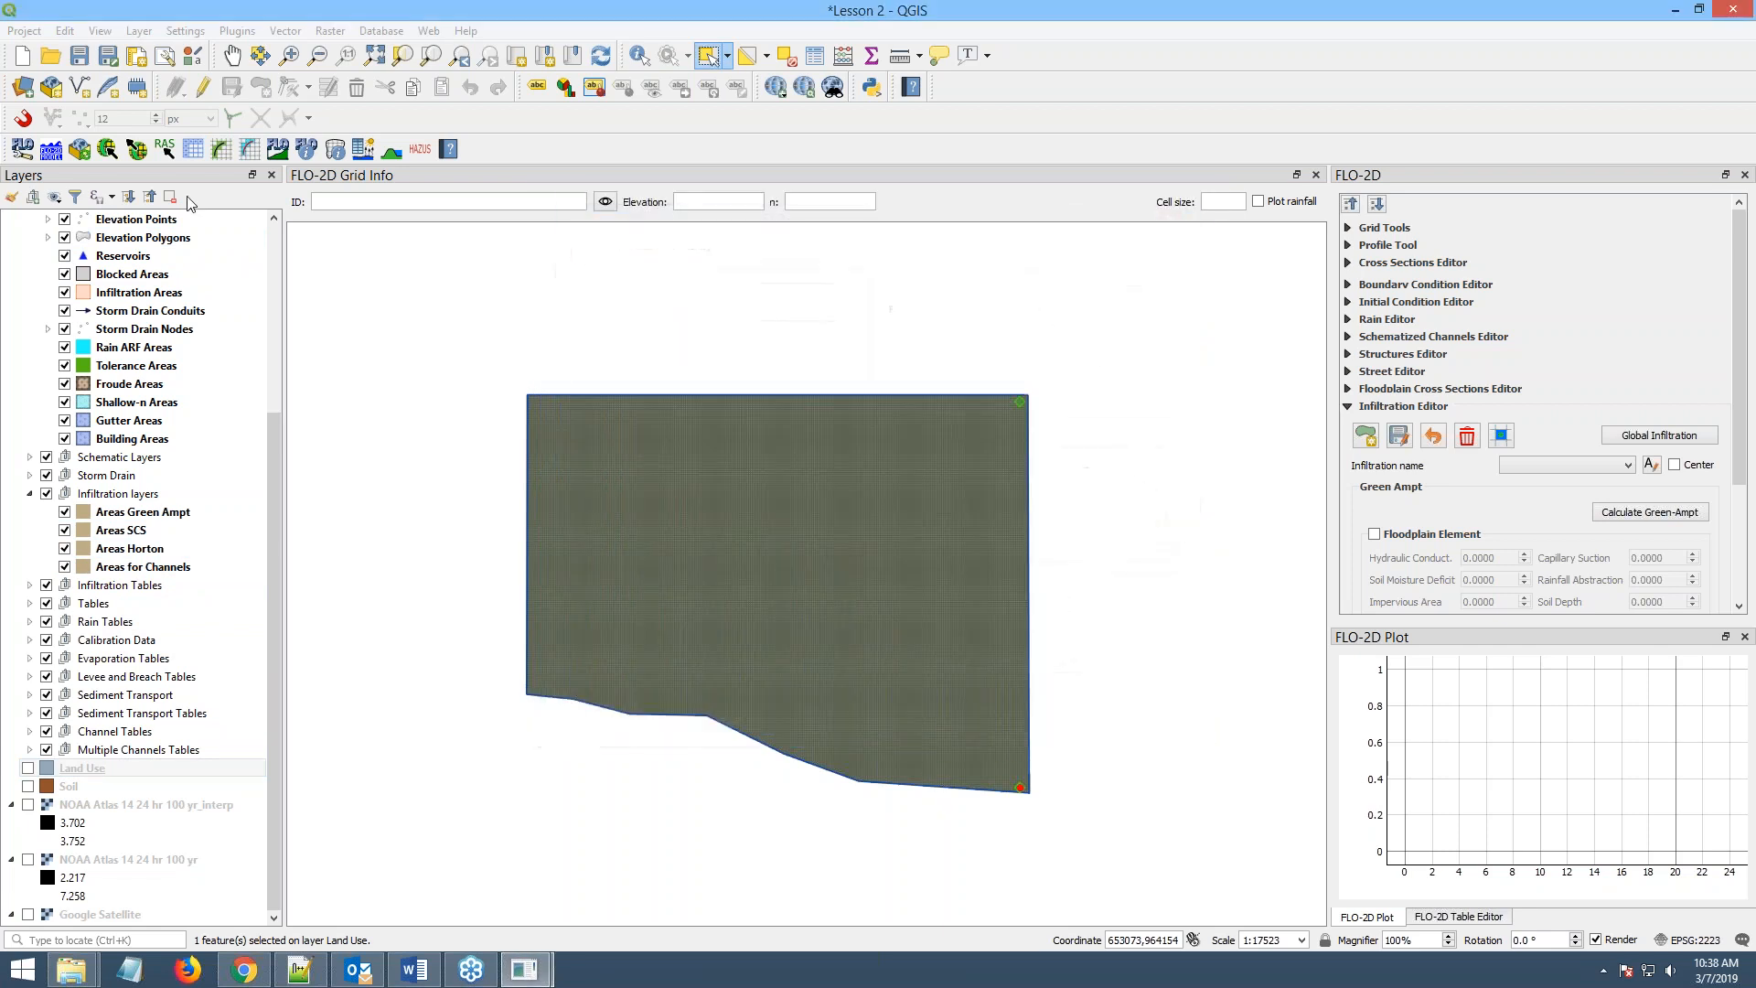
click(135, 149)
click(913, 500)
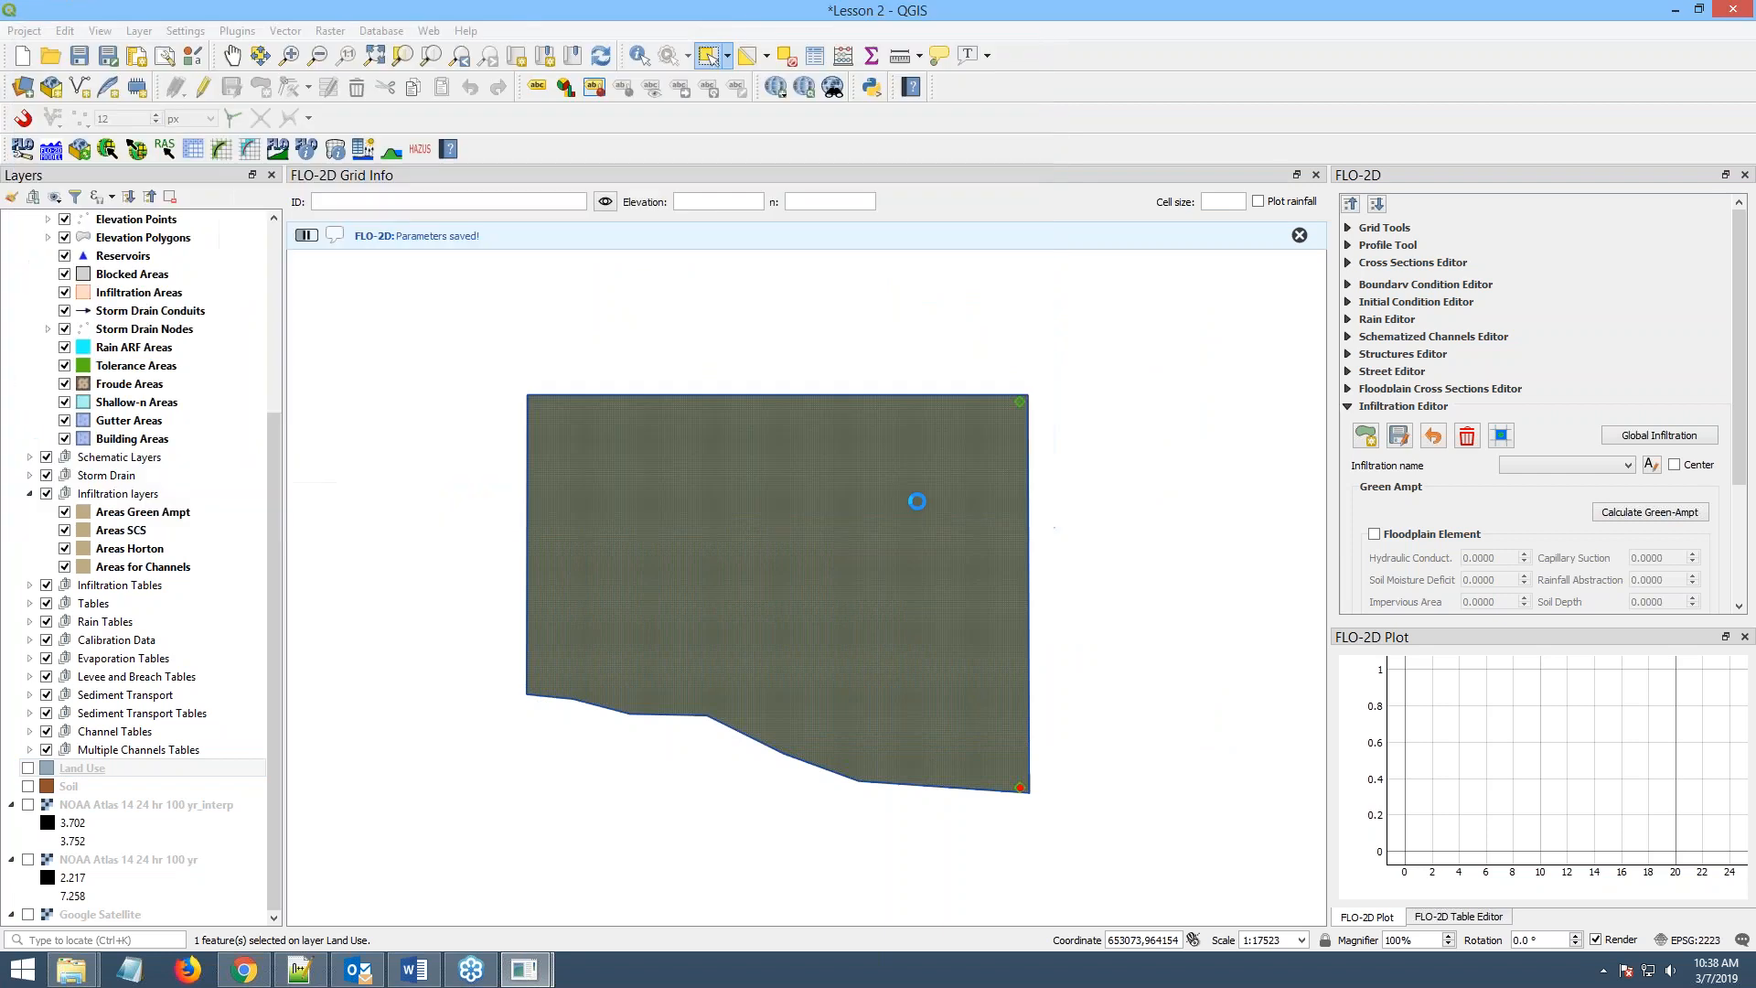
mouse_move(71, 967)
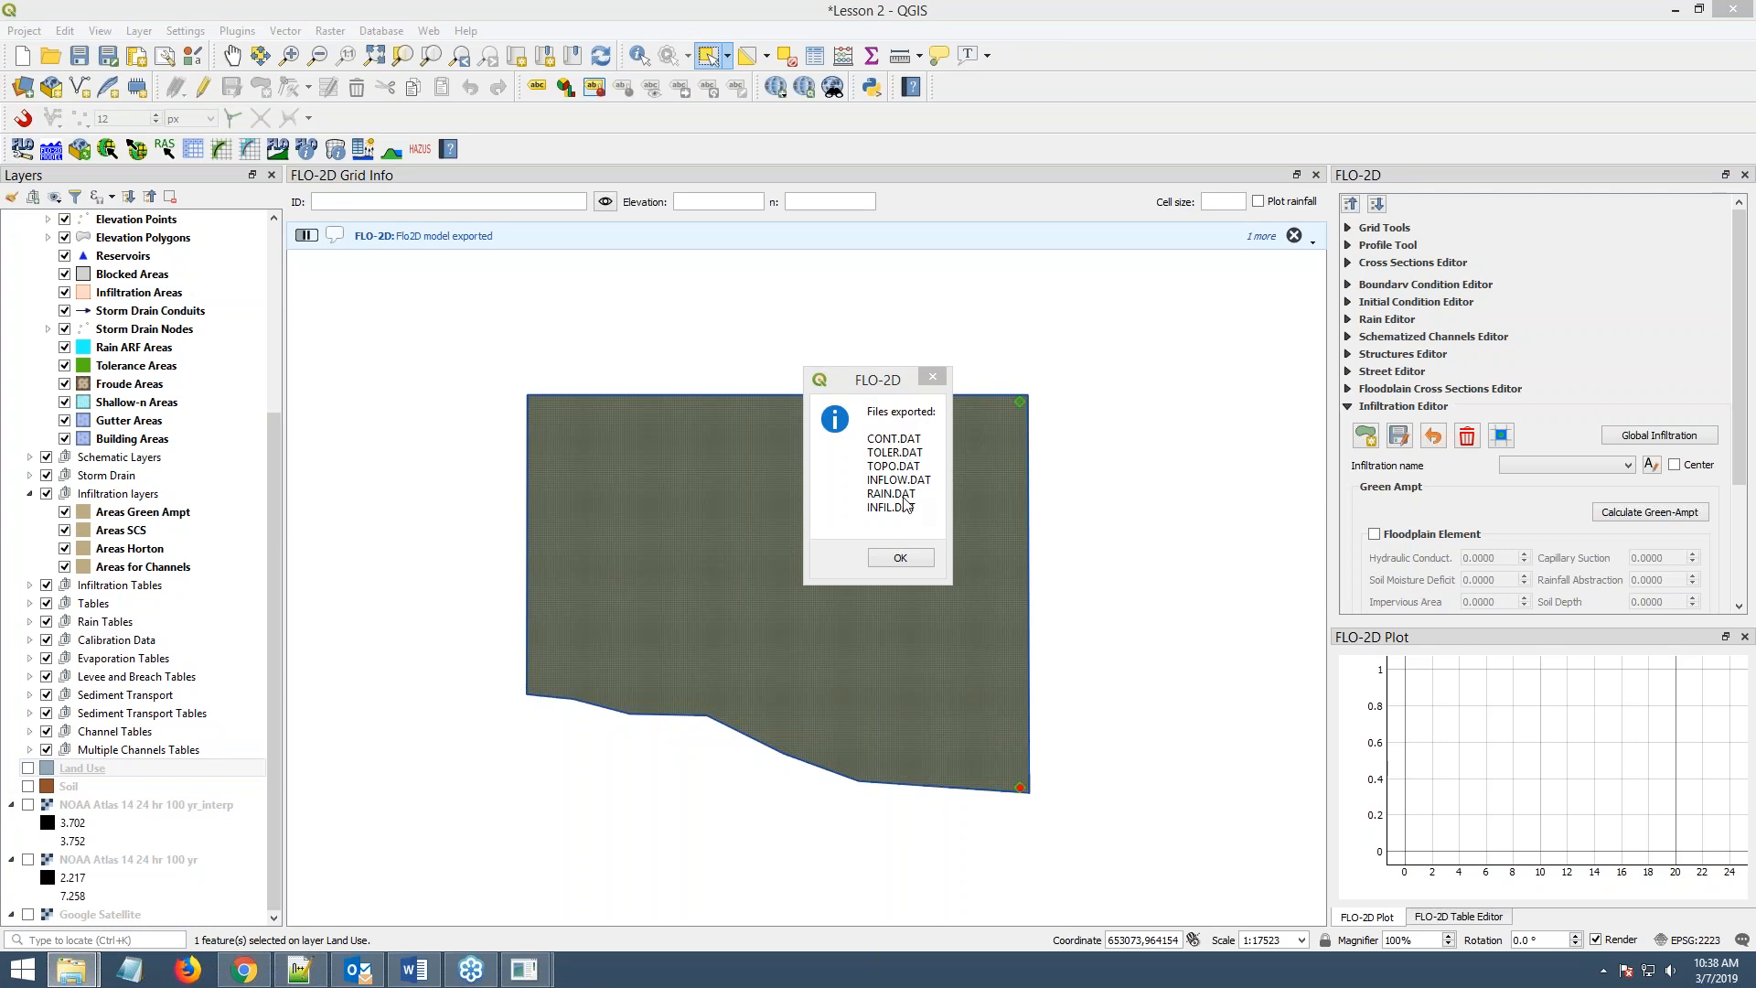
click(901, 556)
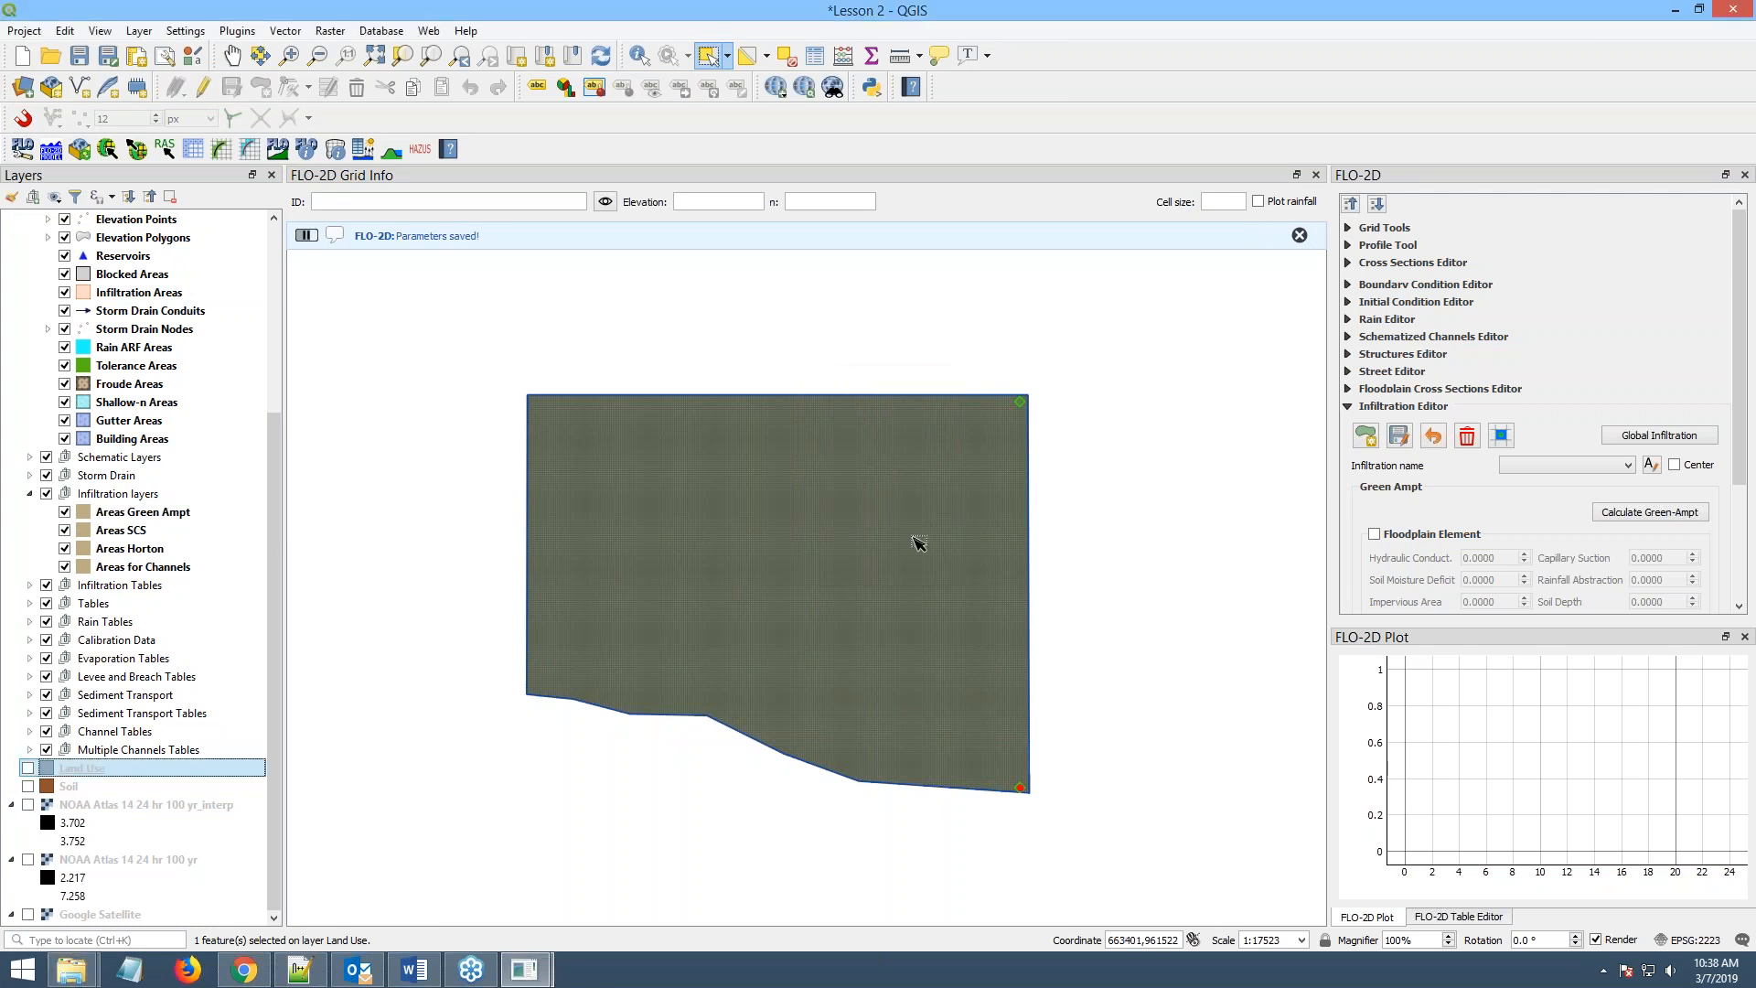
- Switch to File Explorer and open the Export folder of QGIS Lesson 2 within Example Projects
drag(1754, 227, 938, 235)
click(880, 283)
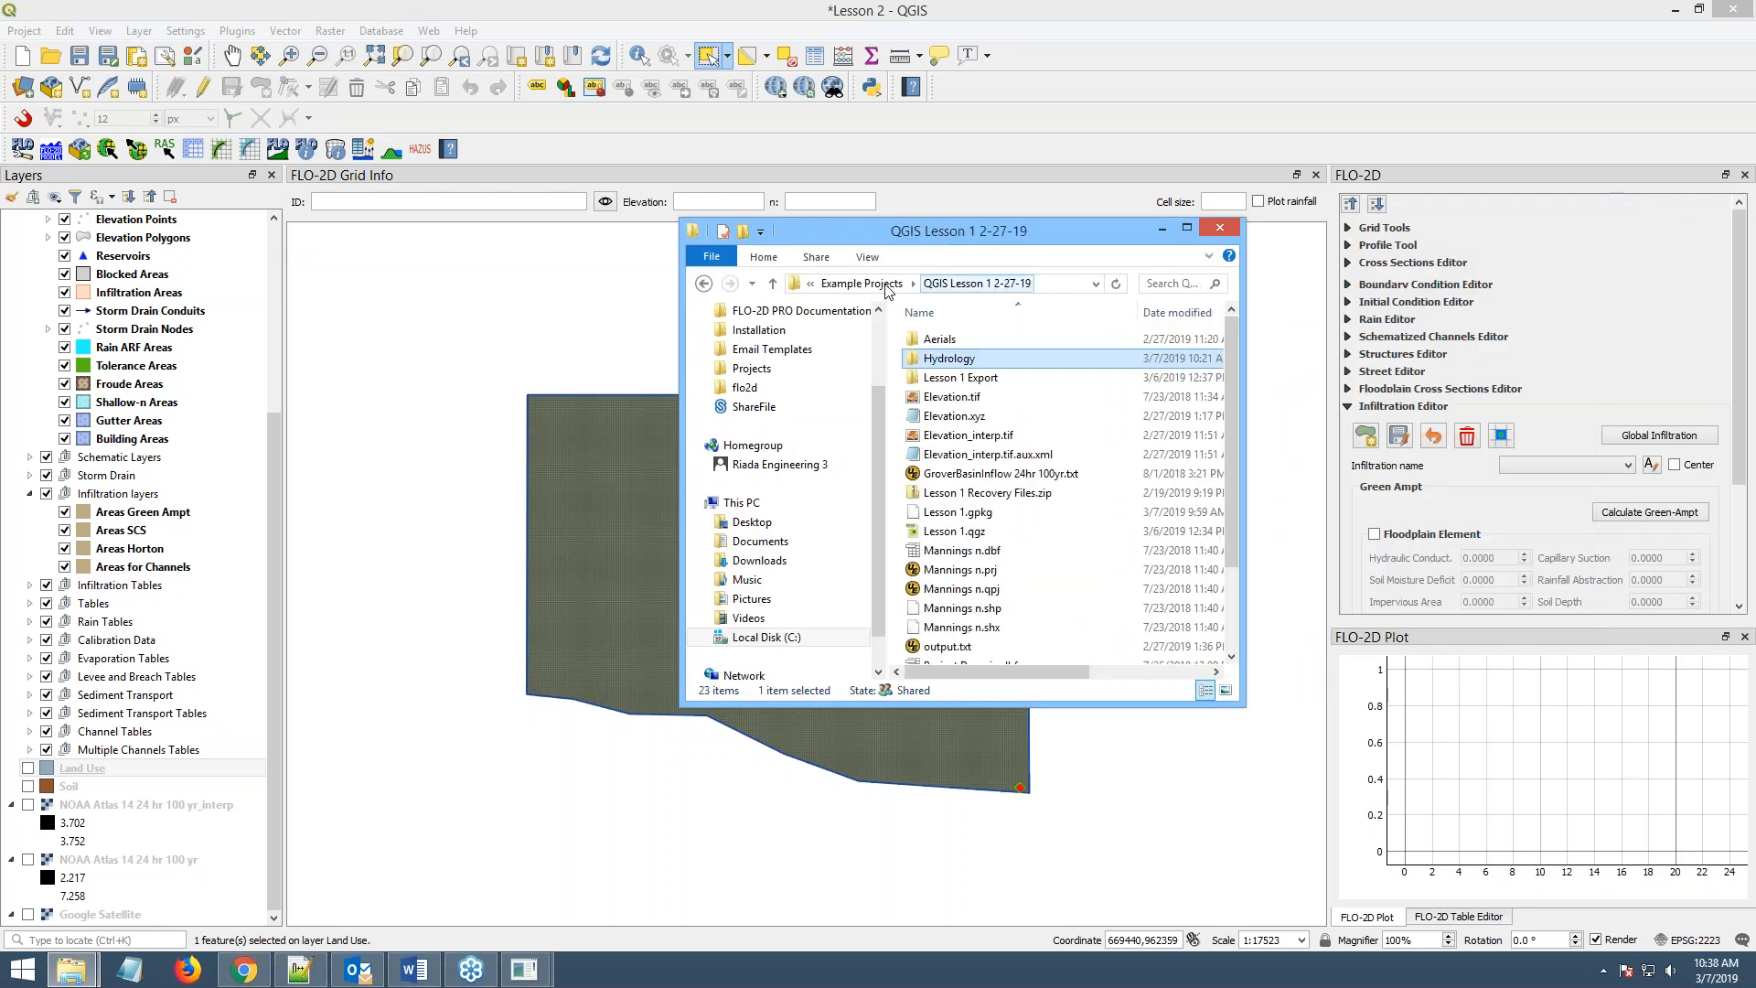
click(885, 284)
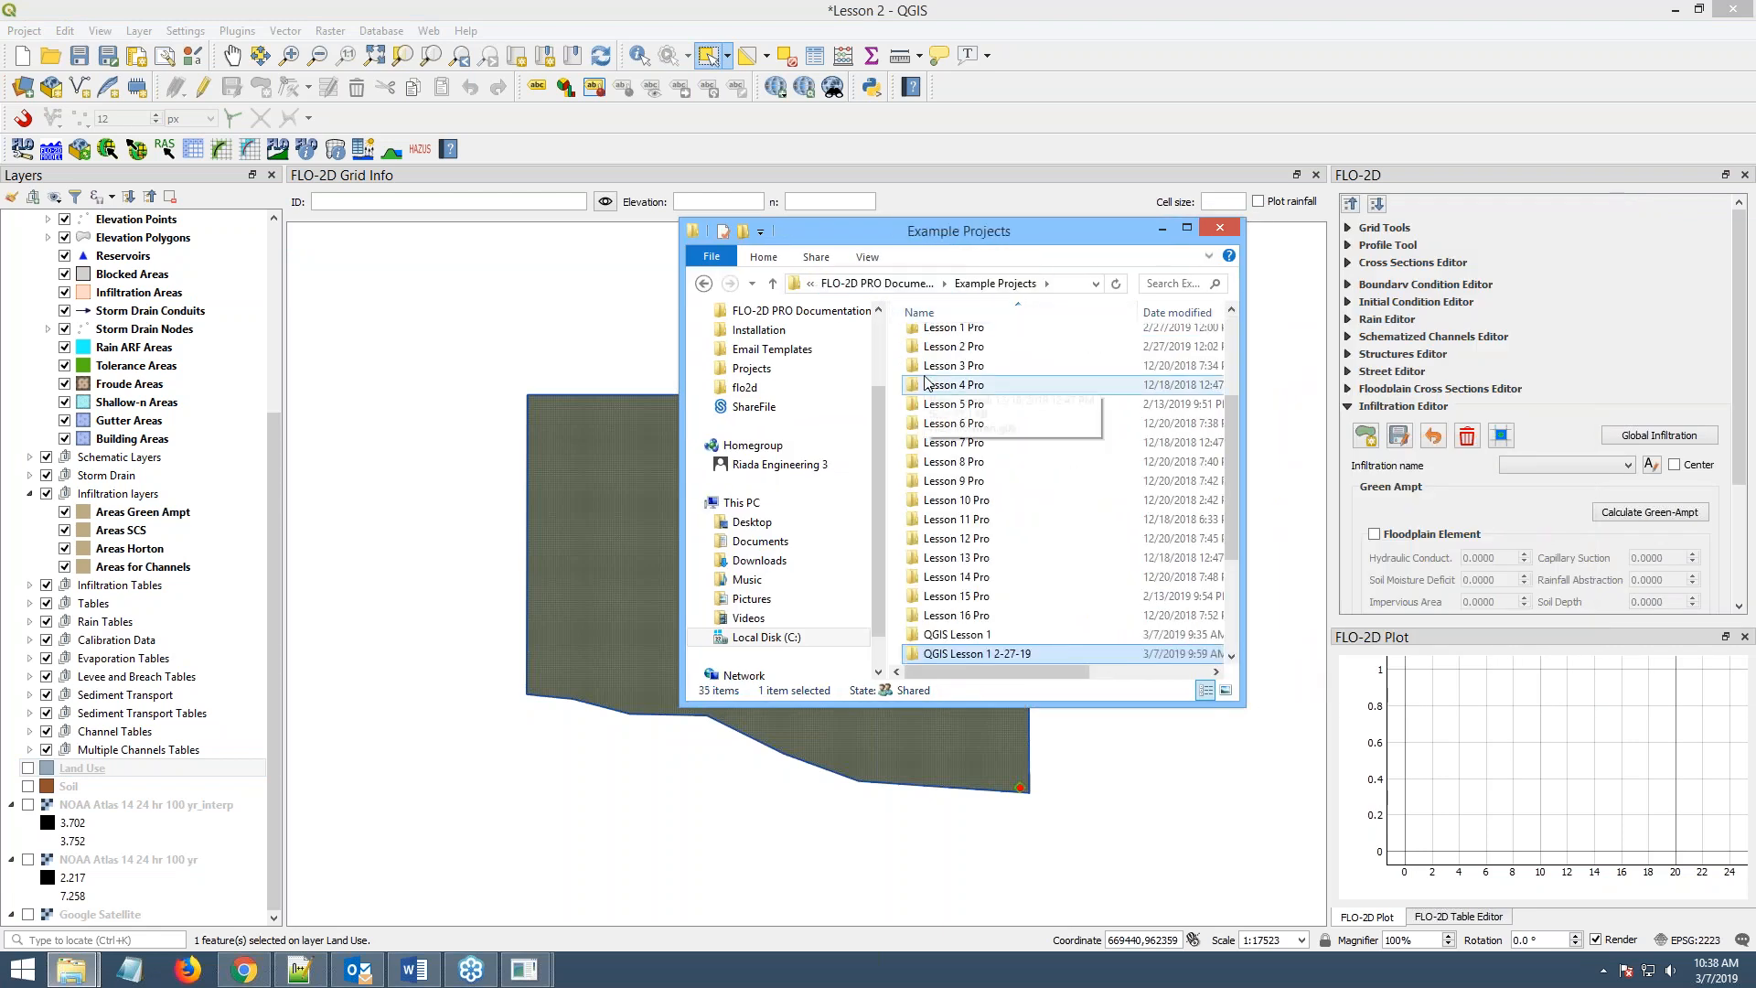
double_click(957, 501)
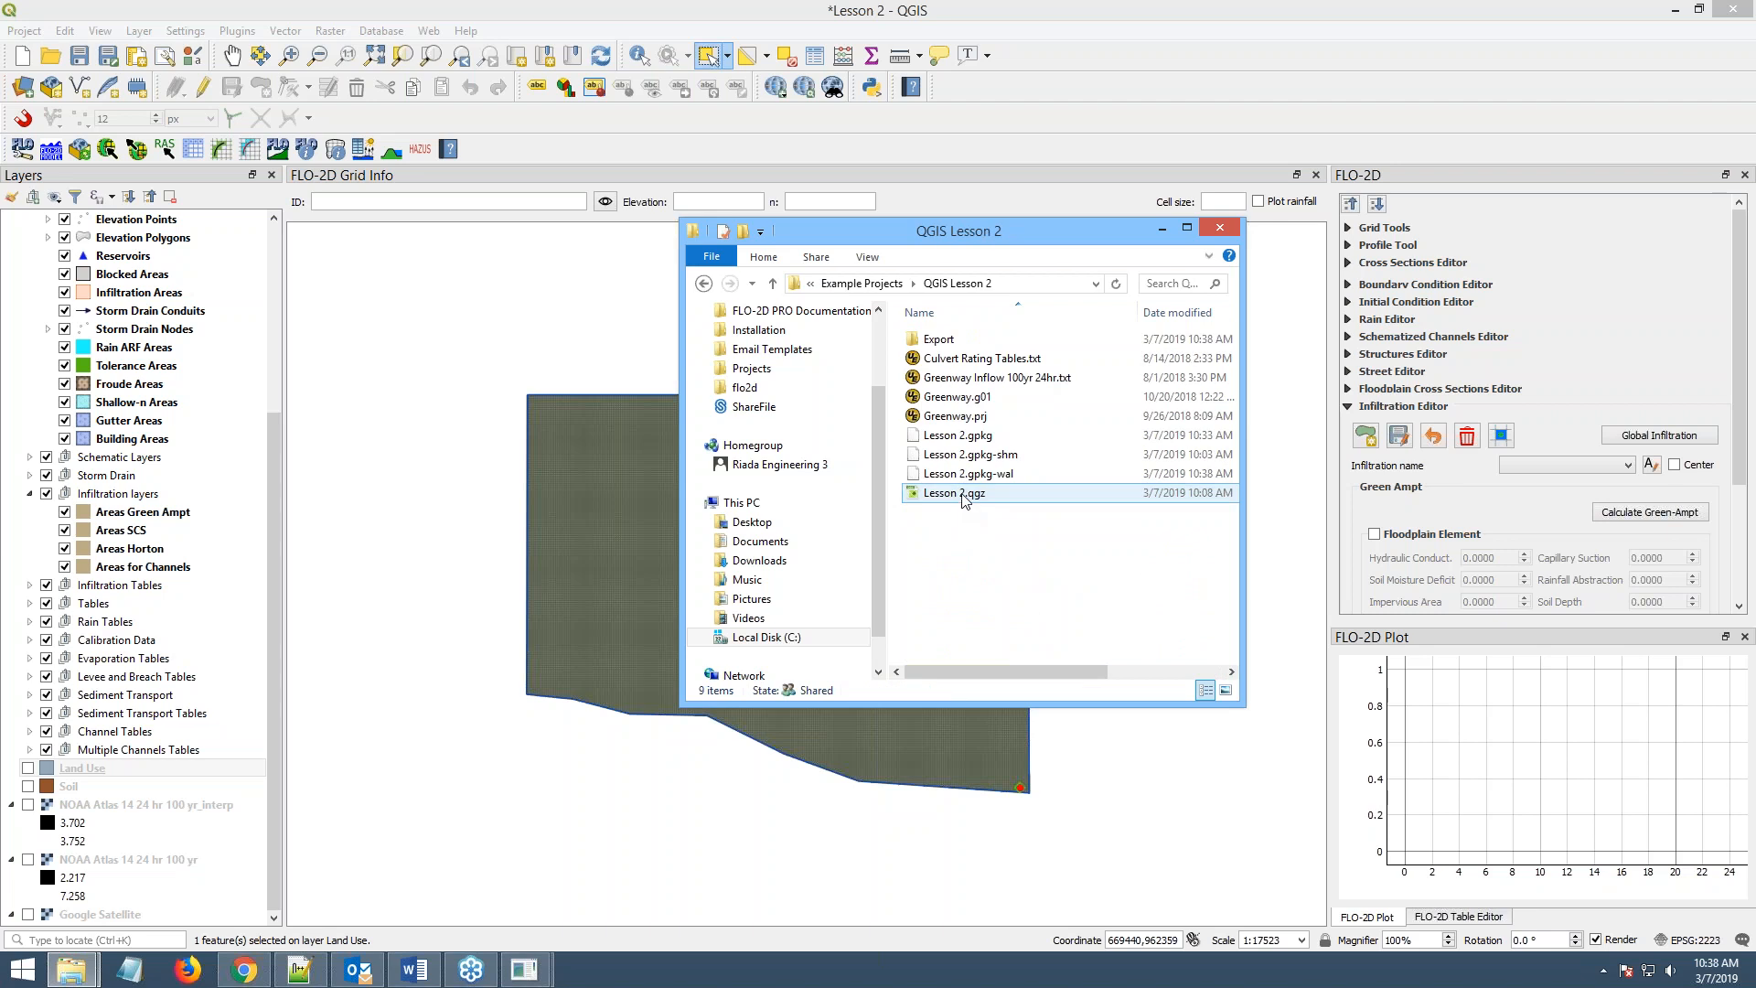
double_click(942, 341)
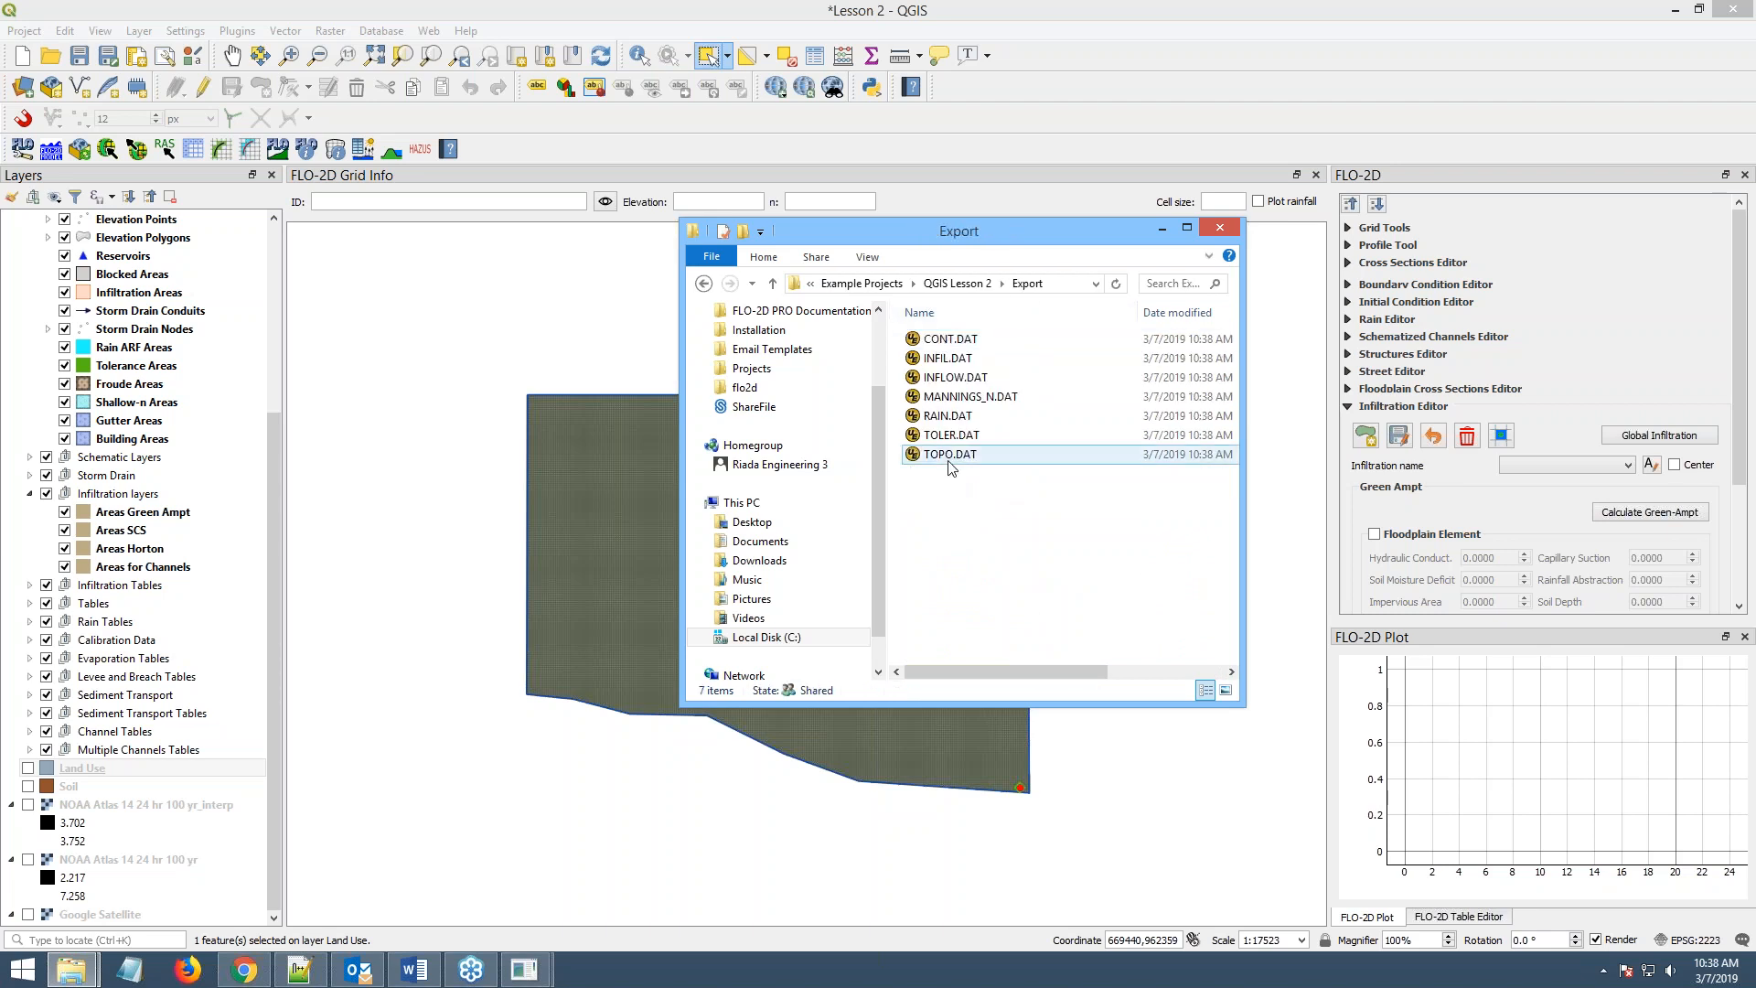
- Open the exported INFLOW.DAT and INFIL.DAT in Notepad++, reloading the files that were modified by the export
double_click(967, 384)
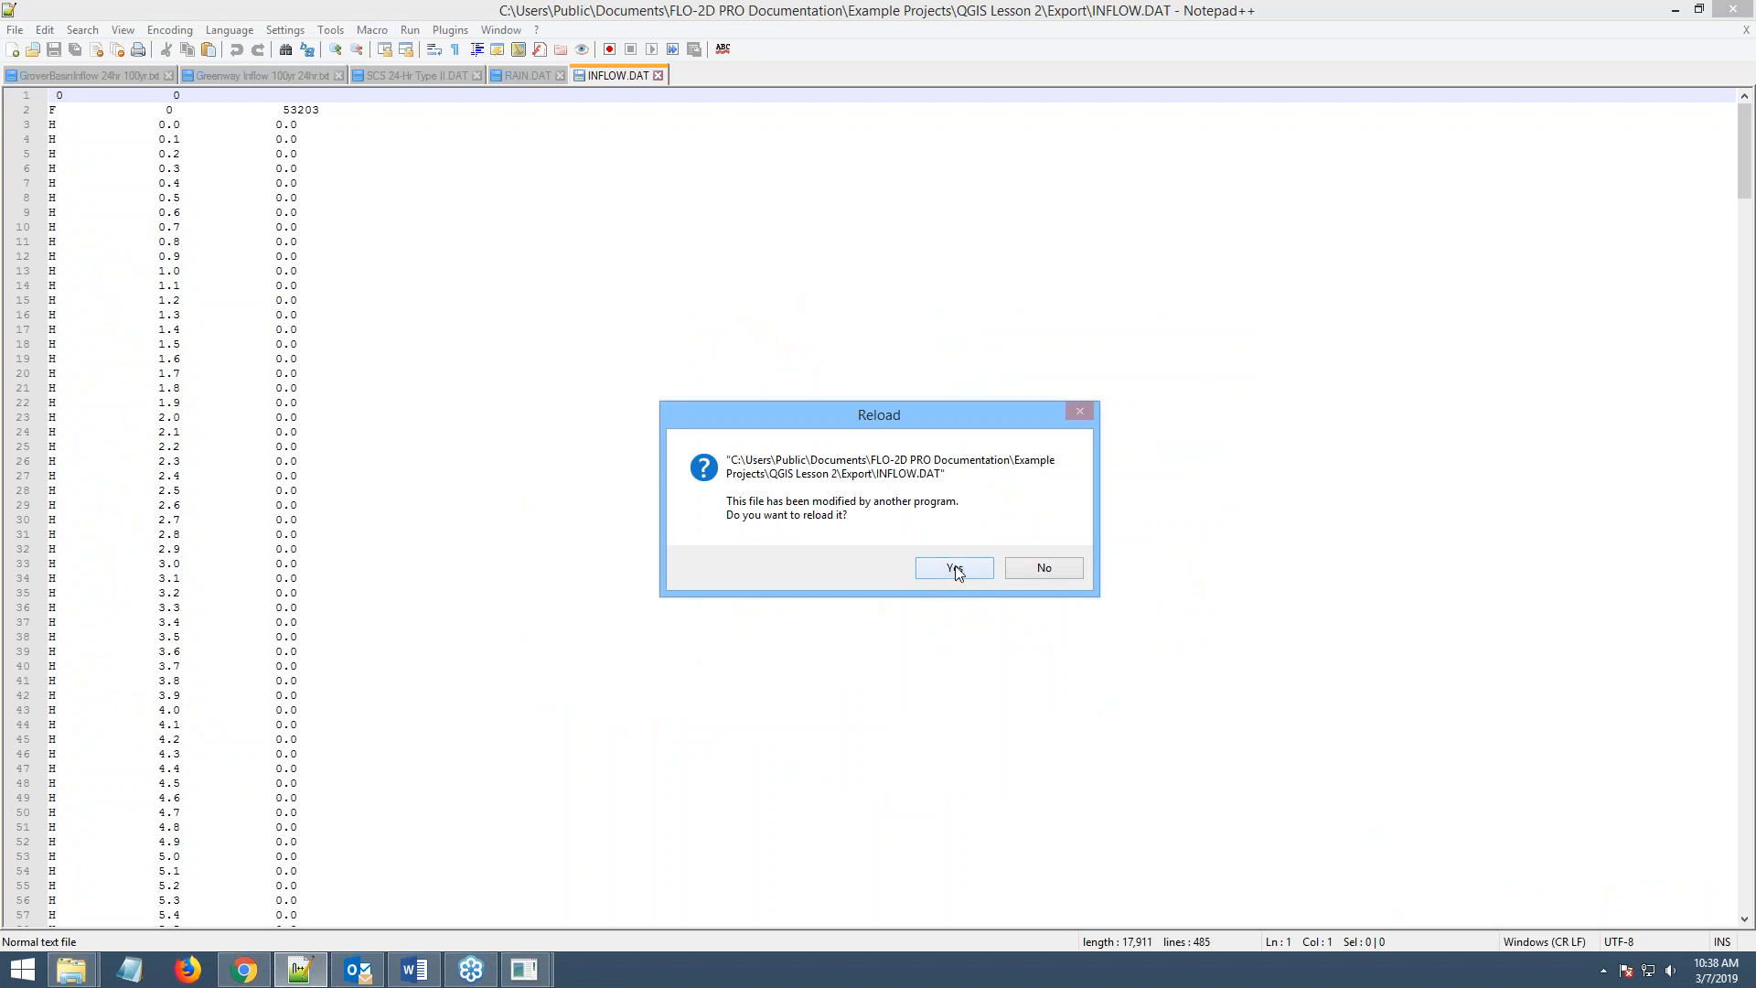
click(953, 568)
click(953, 568)
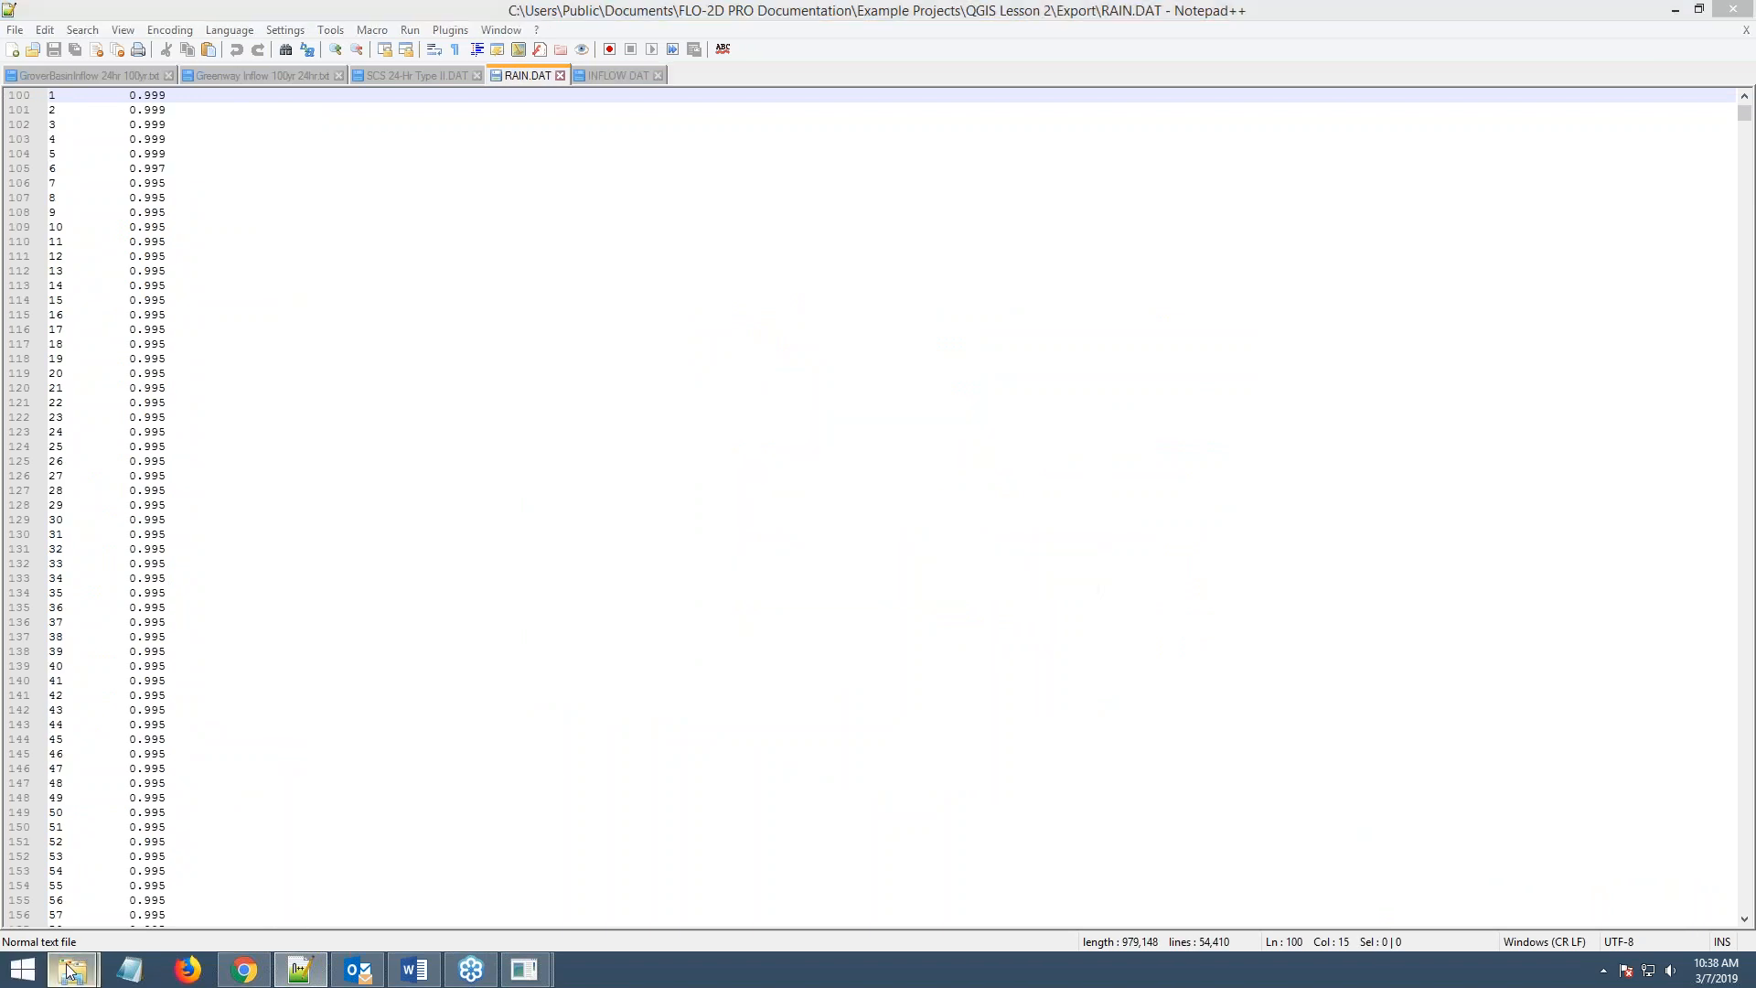
click(347, 850)
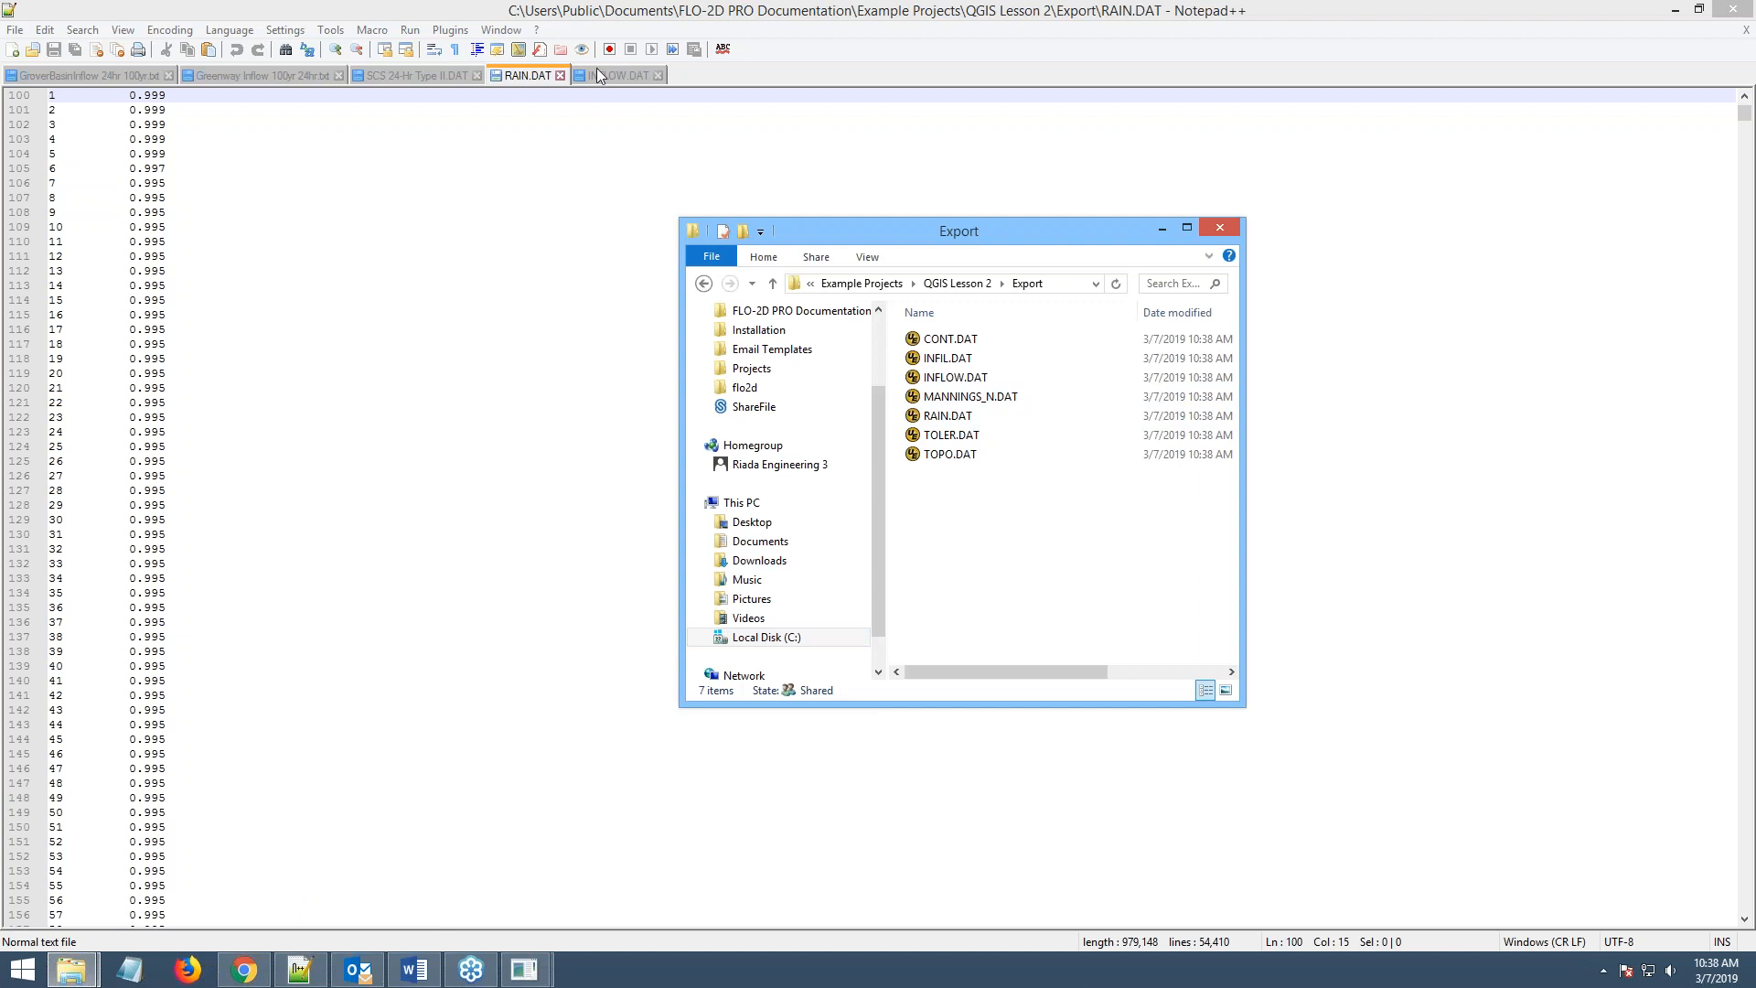
drag(948, 357, 490, 387)
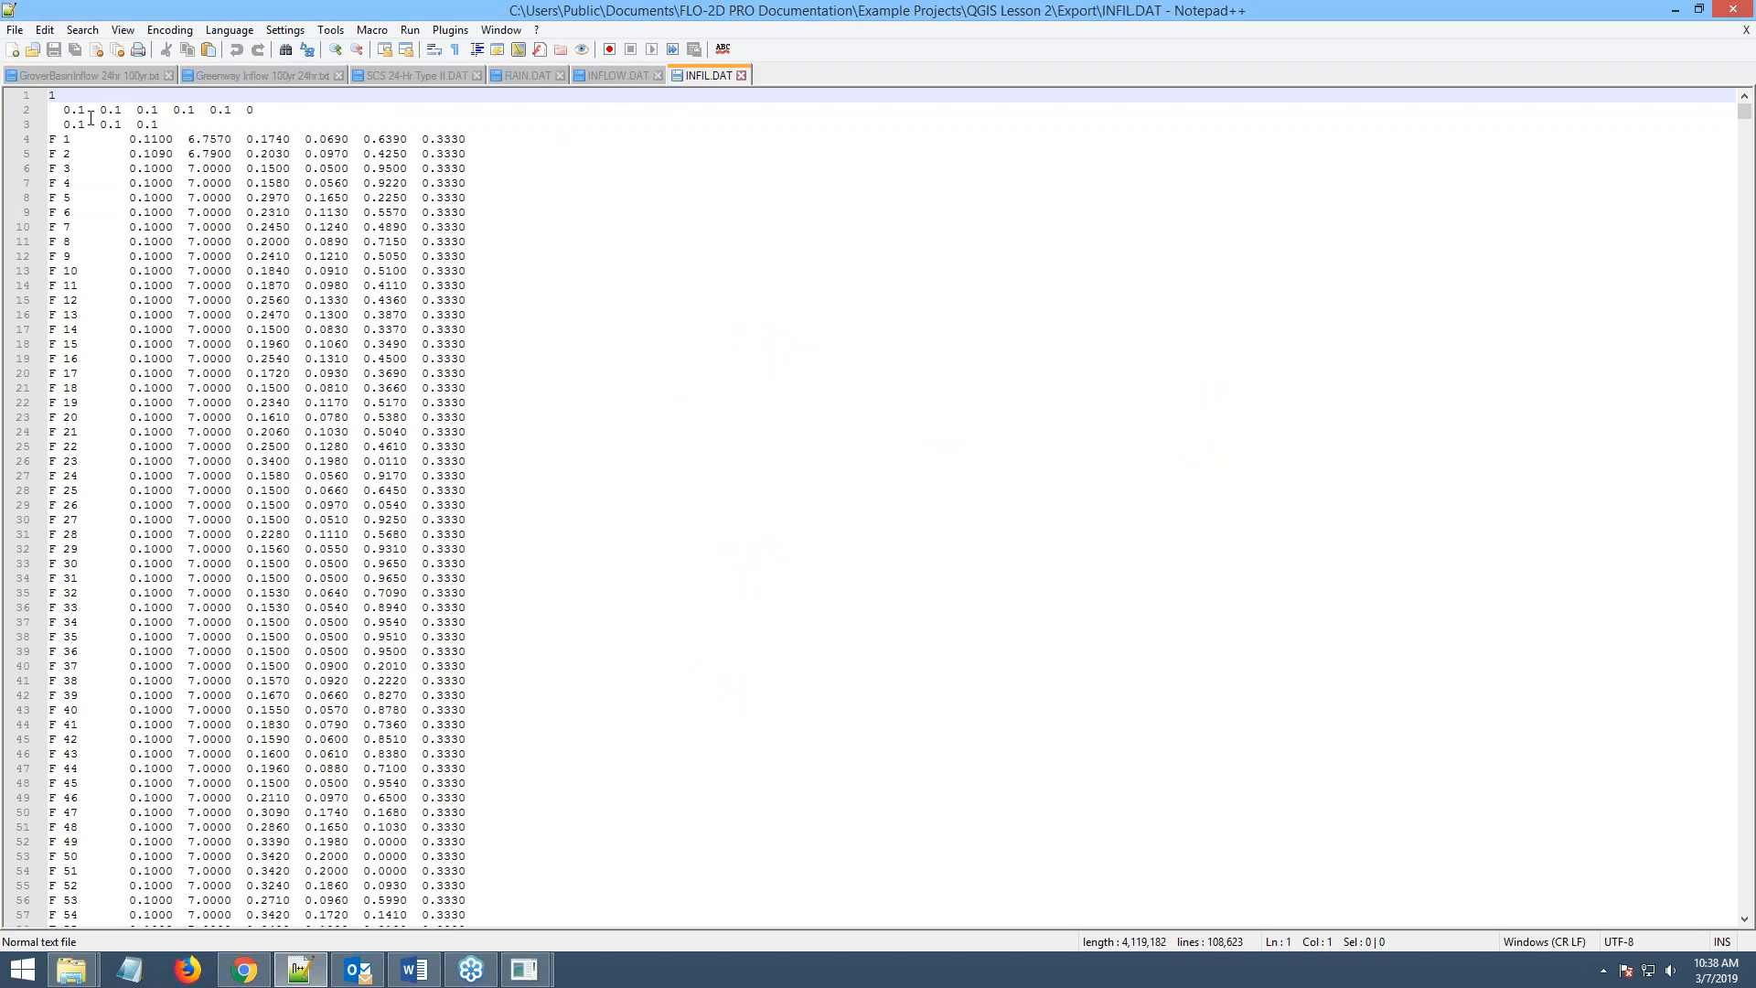
- Examine the first three global lines of INFIL.DAT and the F lines for individual grid elements
drag(65, 111, 212, 125)
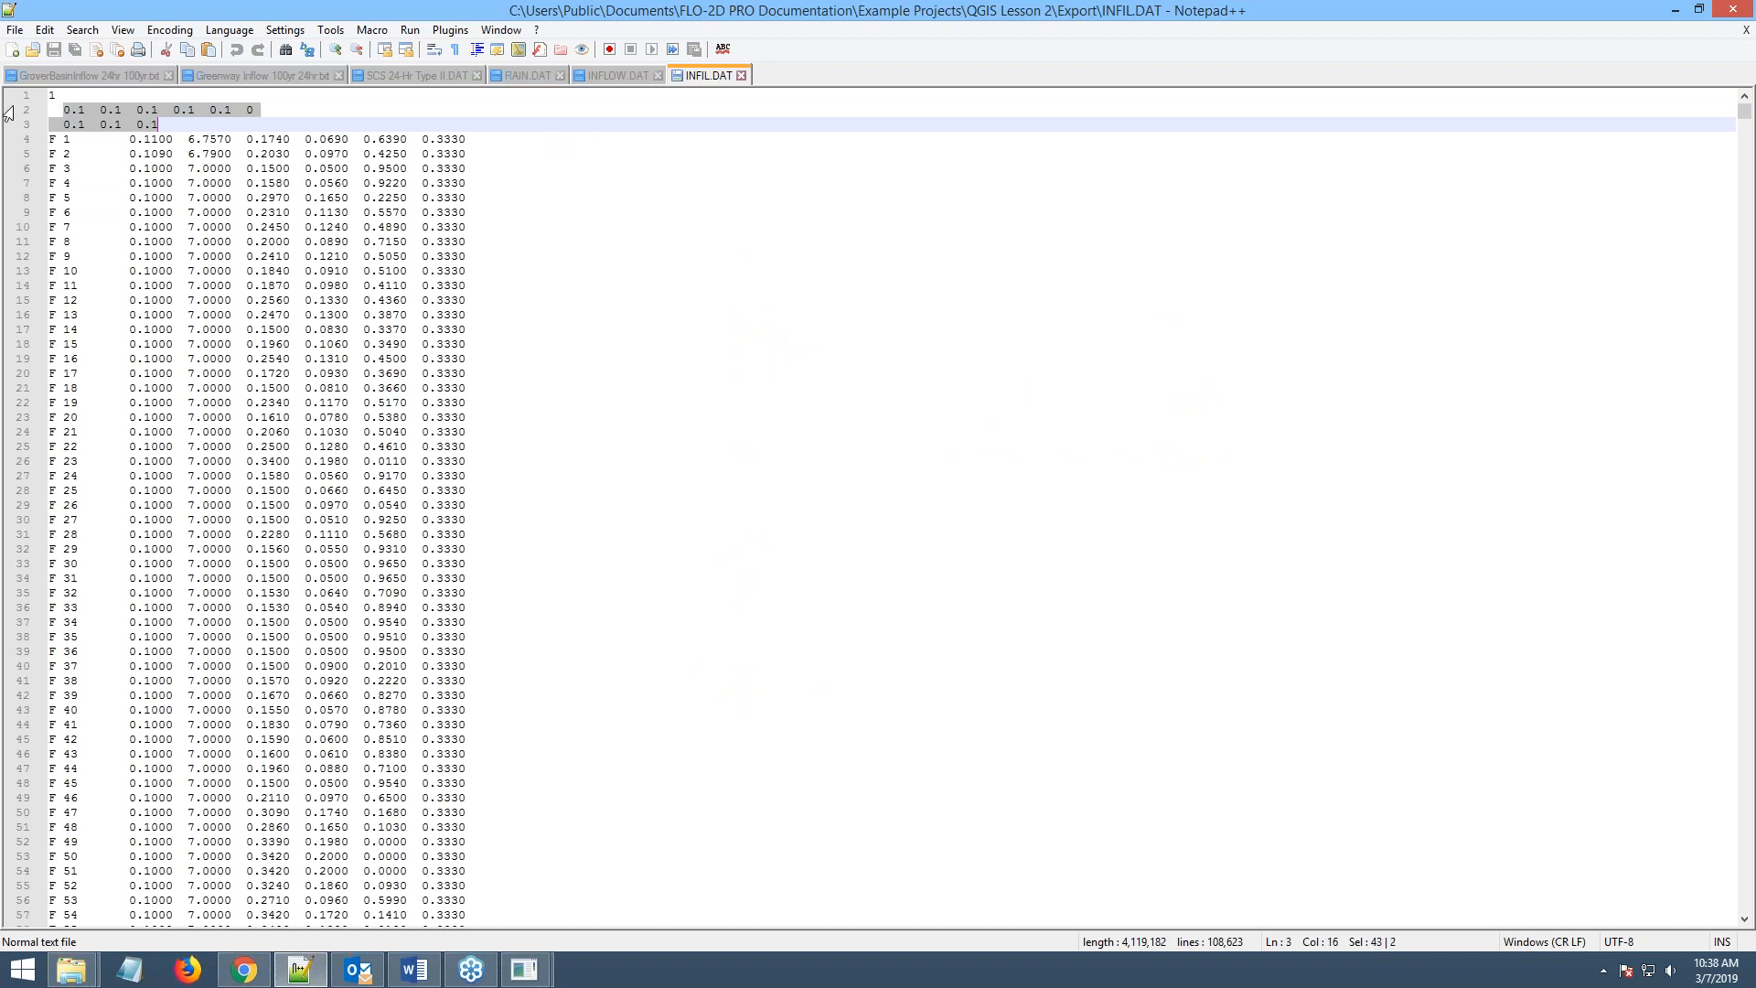
mouse_move(57, 95)
mouse_down()
mouse_move(34, 92)
mouse_move(61, 98)
mouse_up()
click(57, 95)
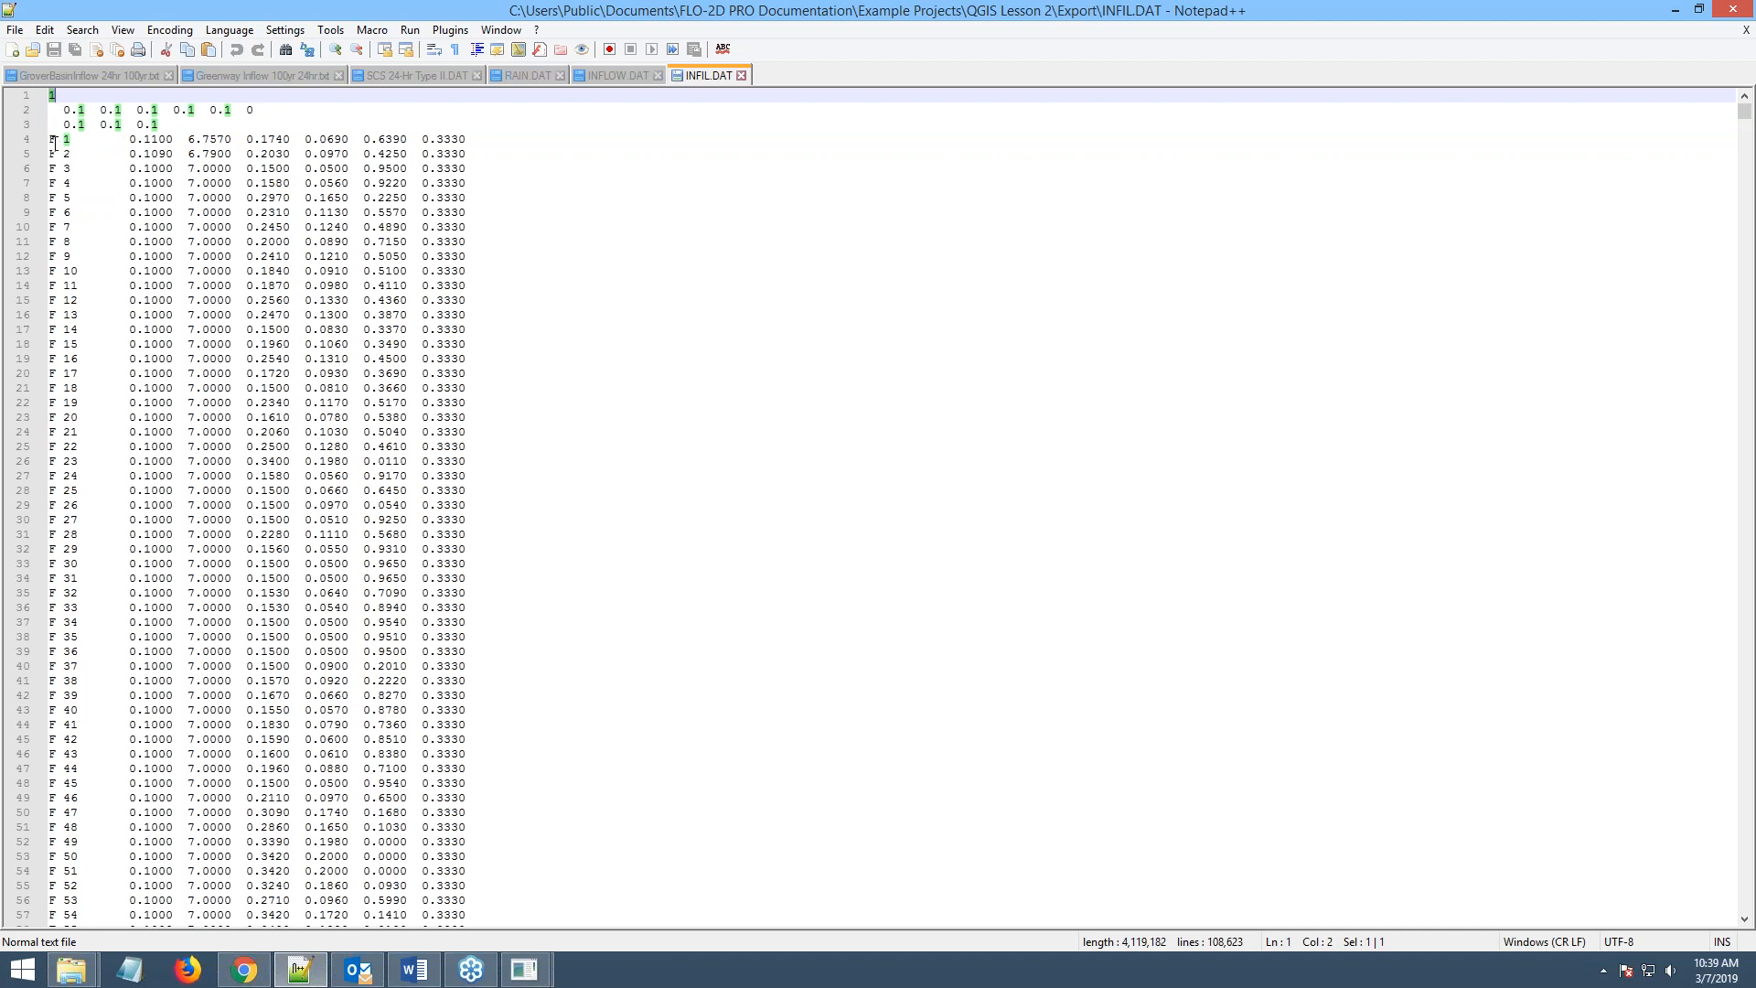
scroll(128, 187, down, 10)
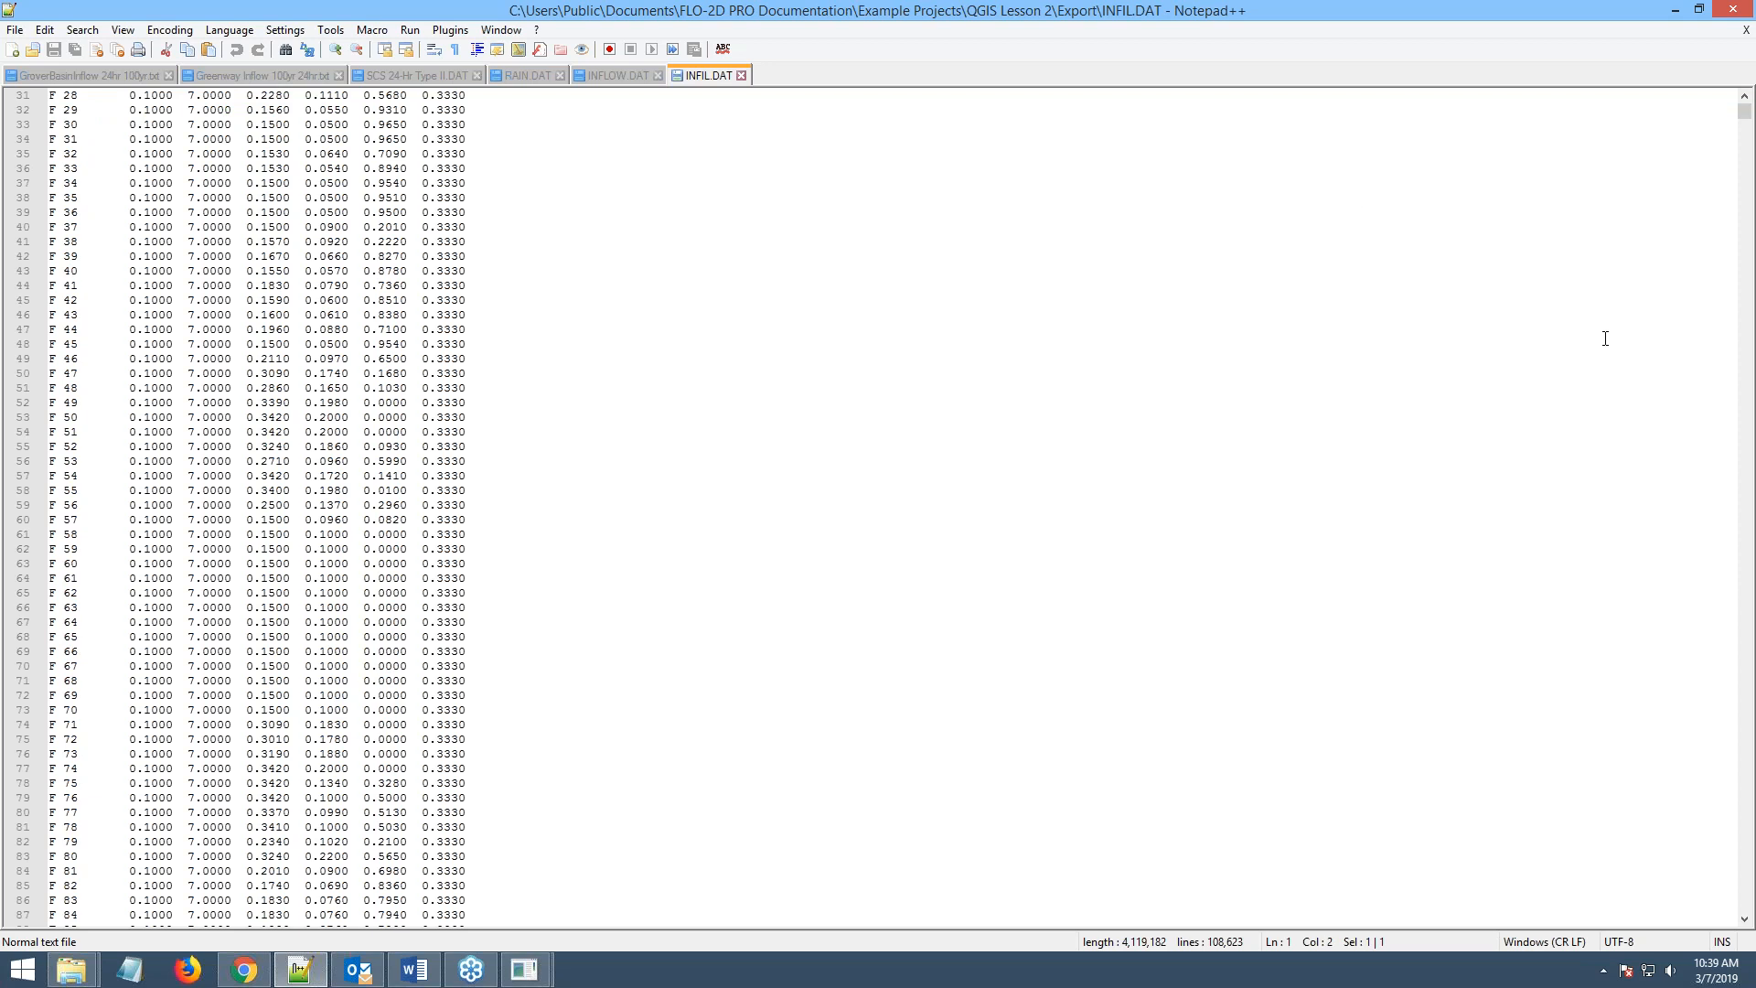
- Delete all S lines in INFIL.DAT, from S 1 through S 54310, keeping the F lines, and save the file
drag(1736, 123, 1741, 506)
scroll(1046, 536, up, 20)
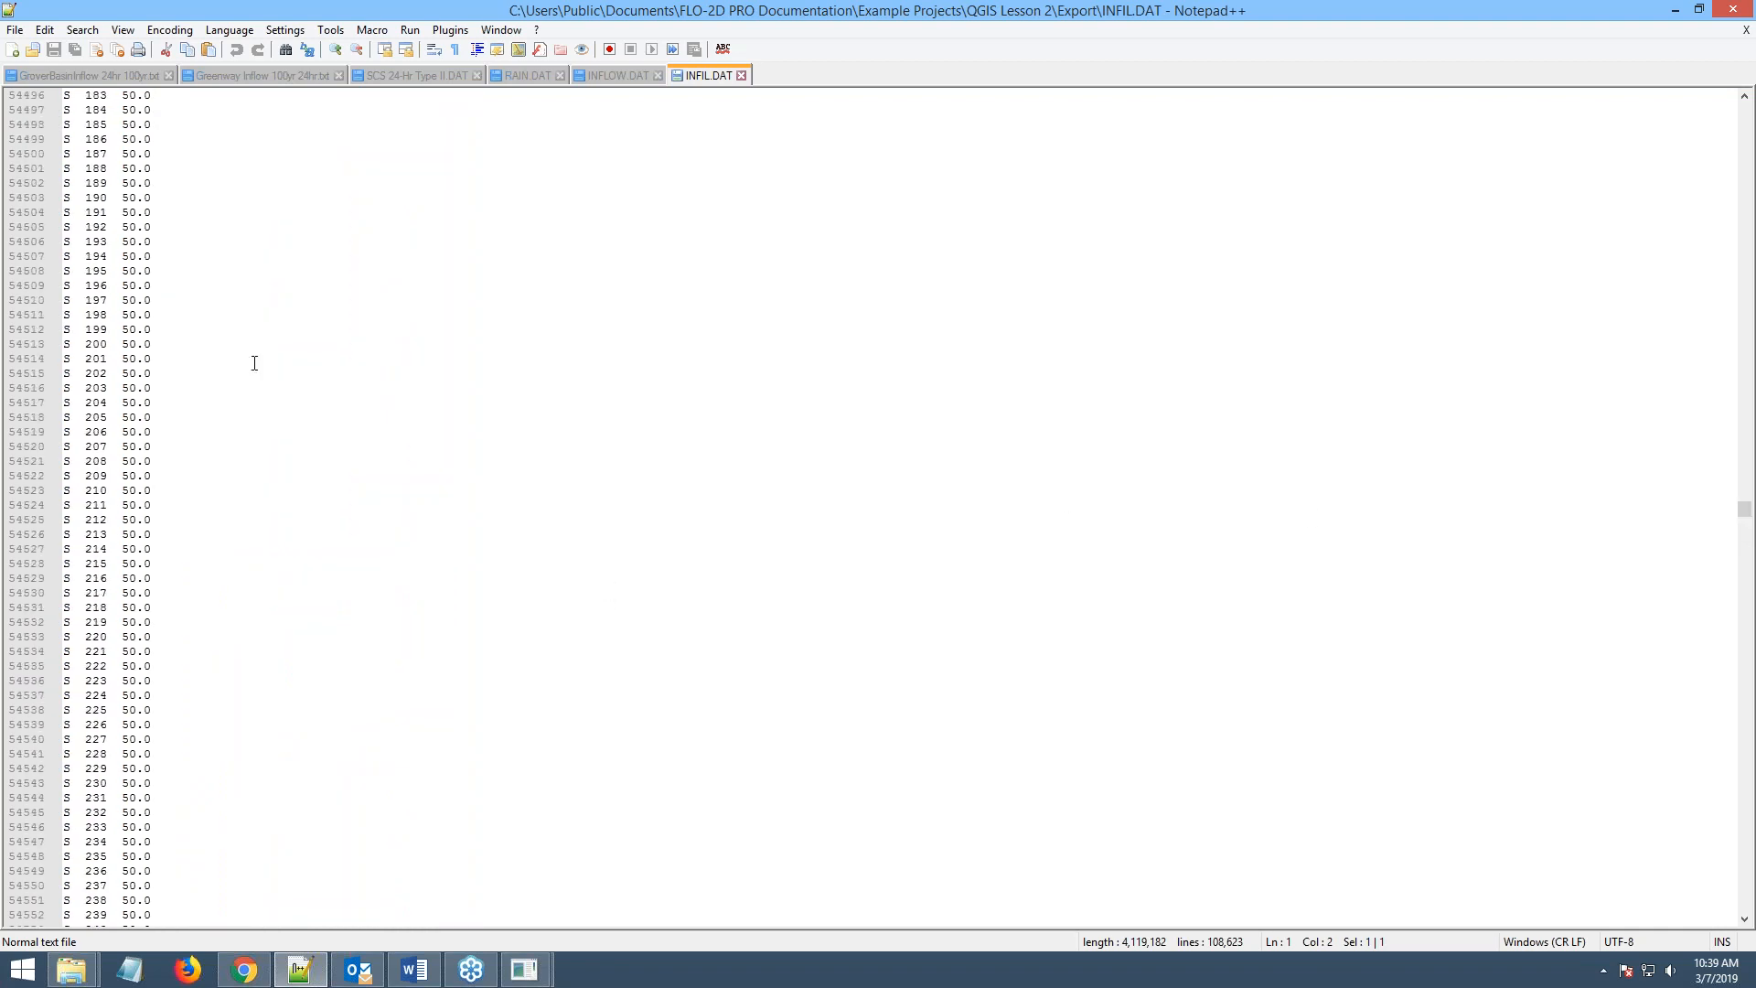
scroll(104, 390, up, 20)
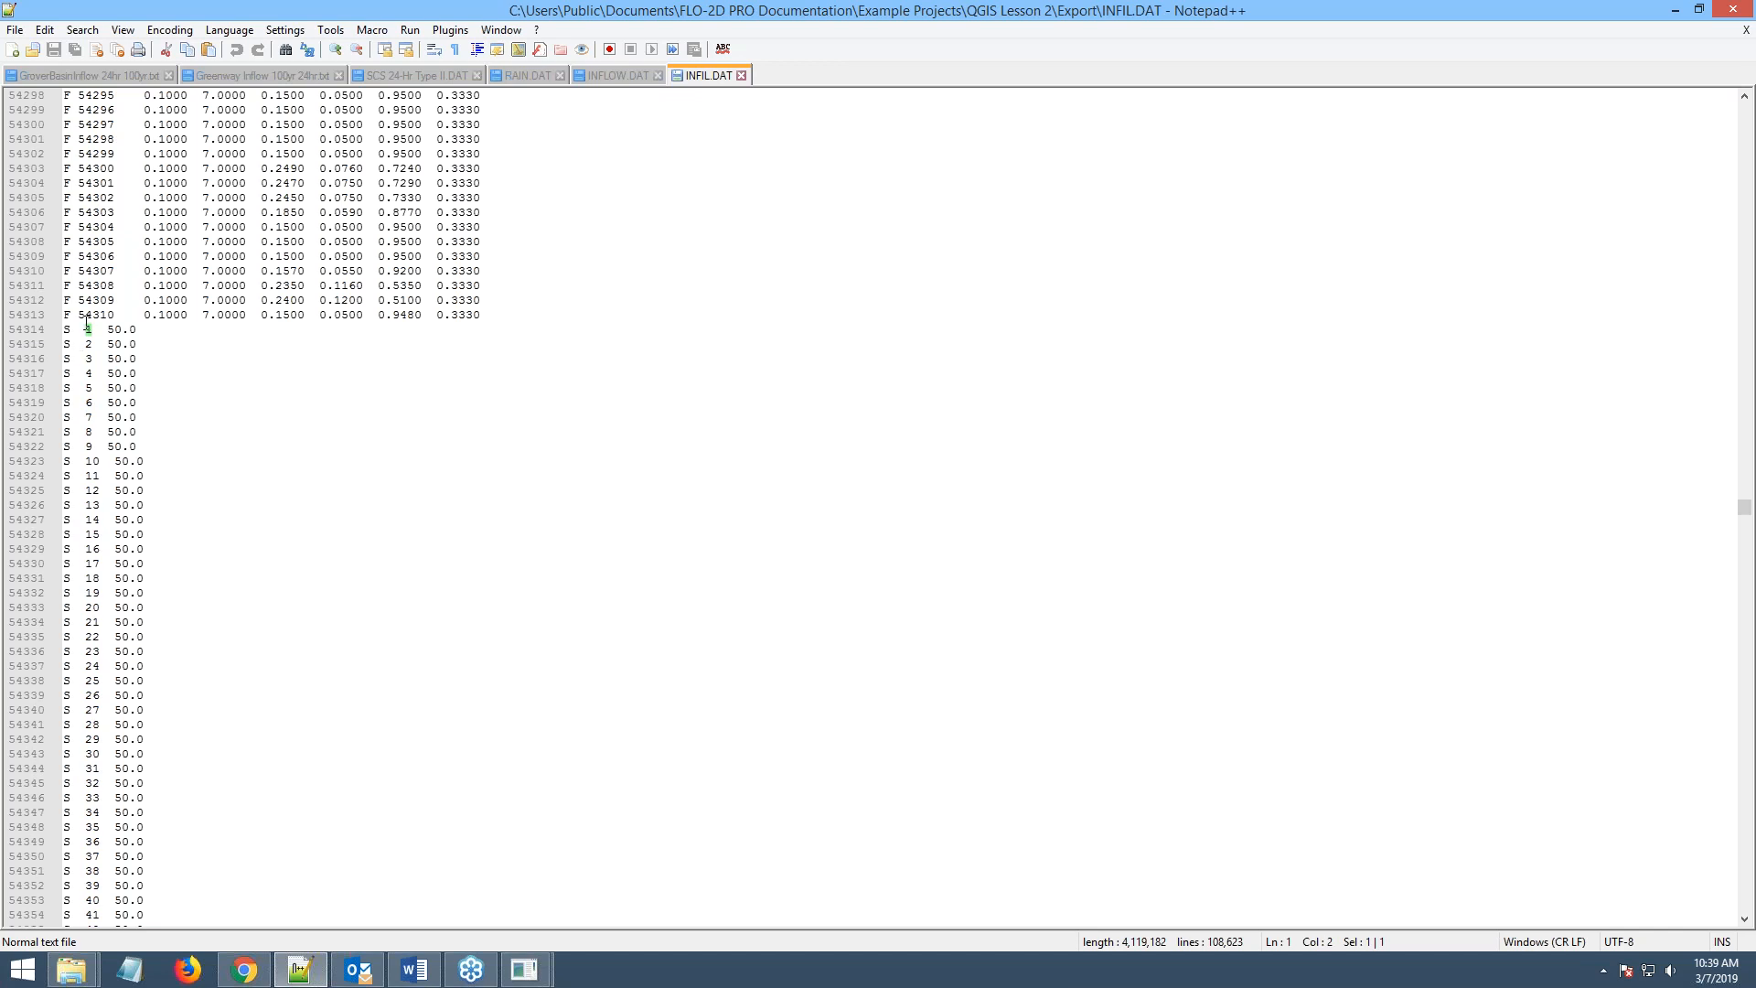
click(65, 329)
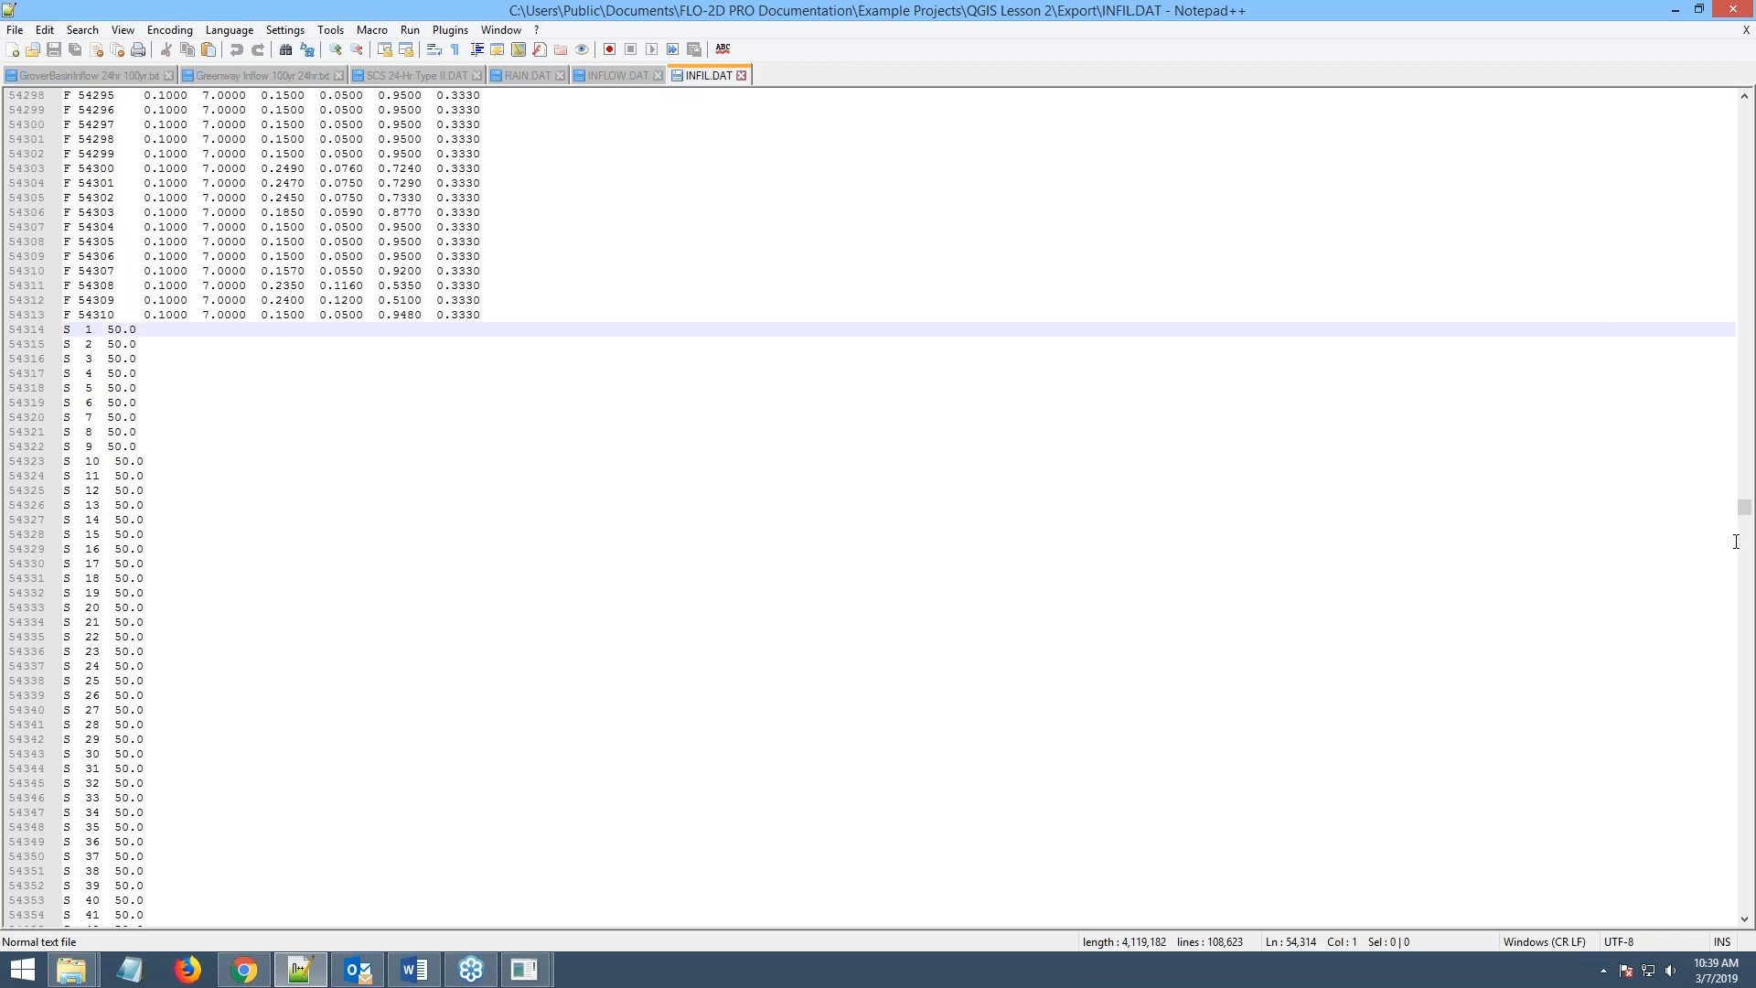
drag(1743, 512, 1739, 944)
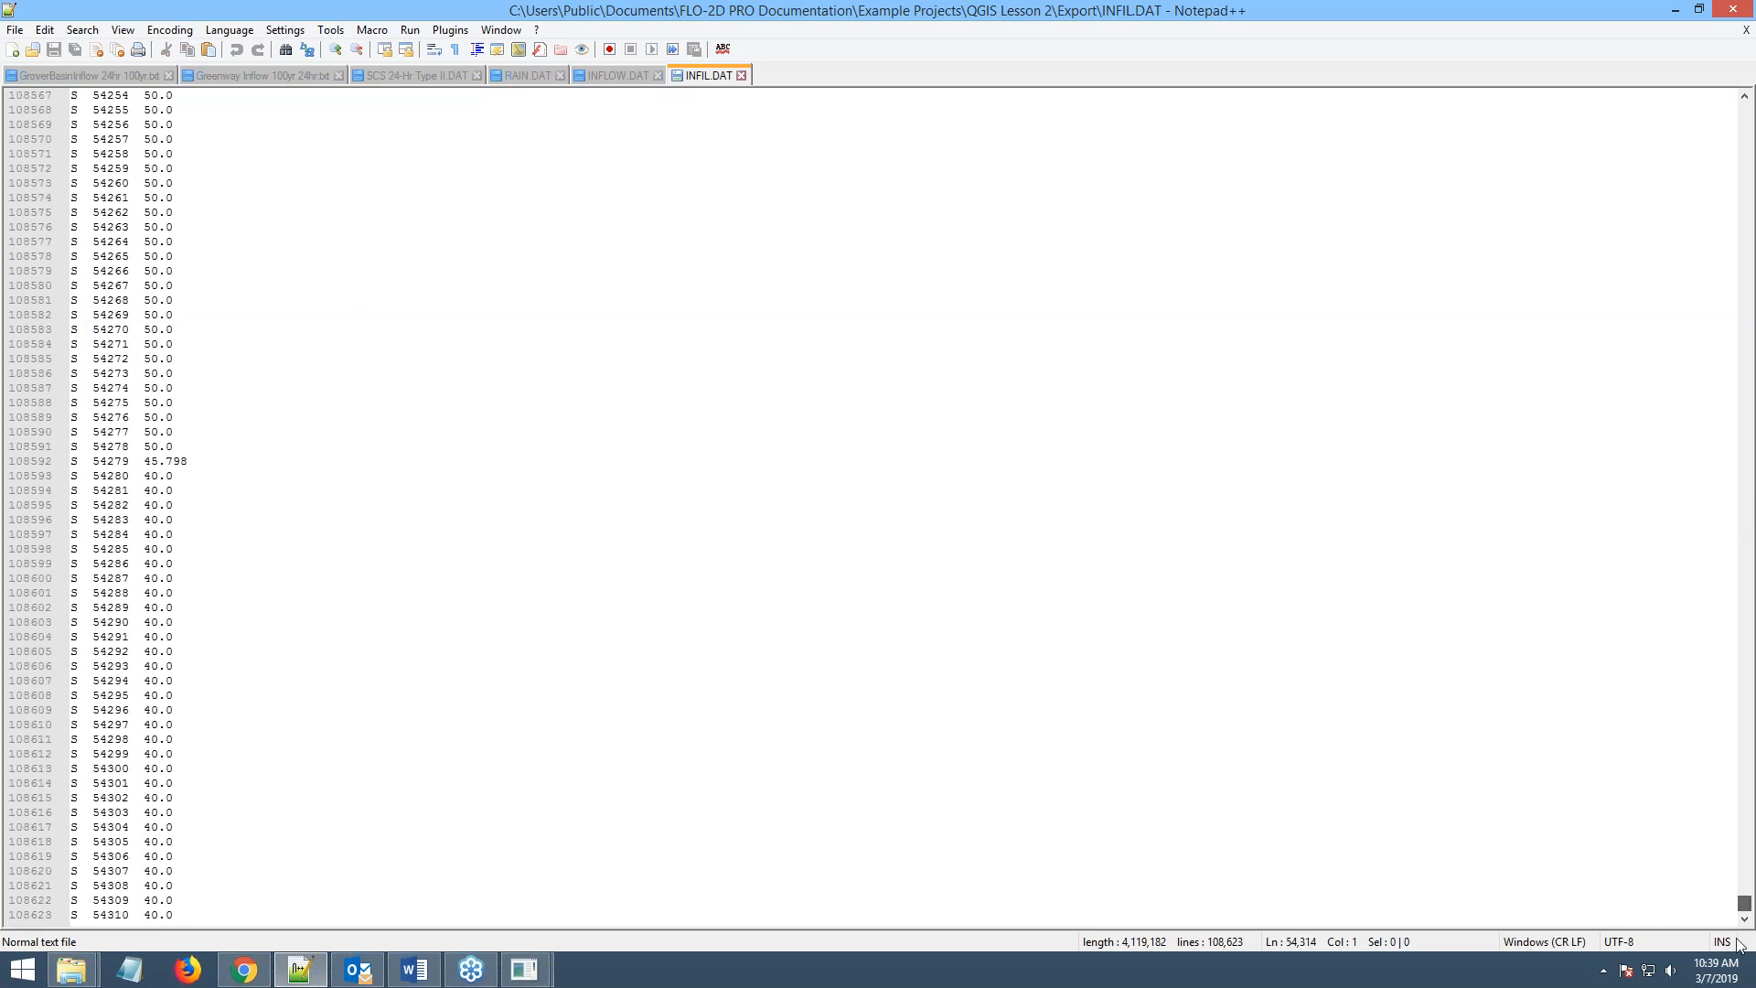
shift+click(191, 917)
key(Delete)
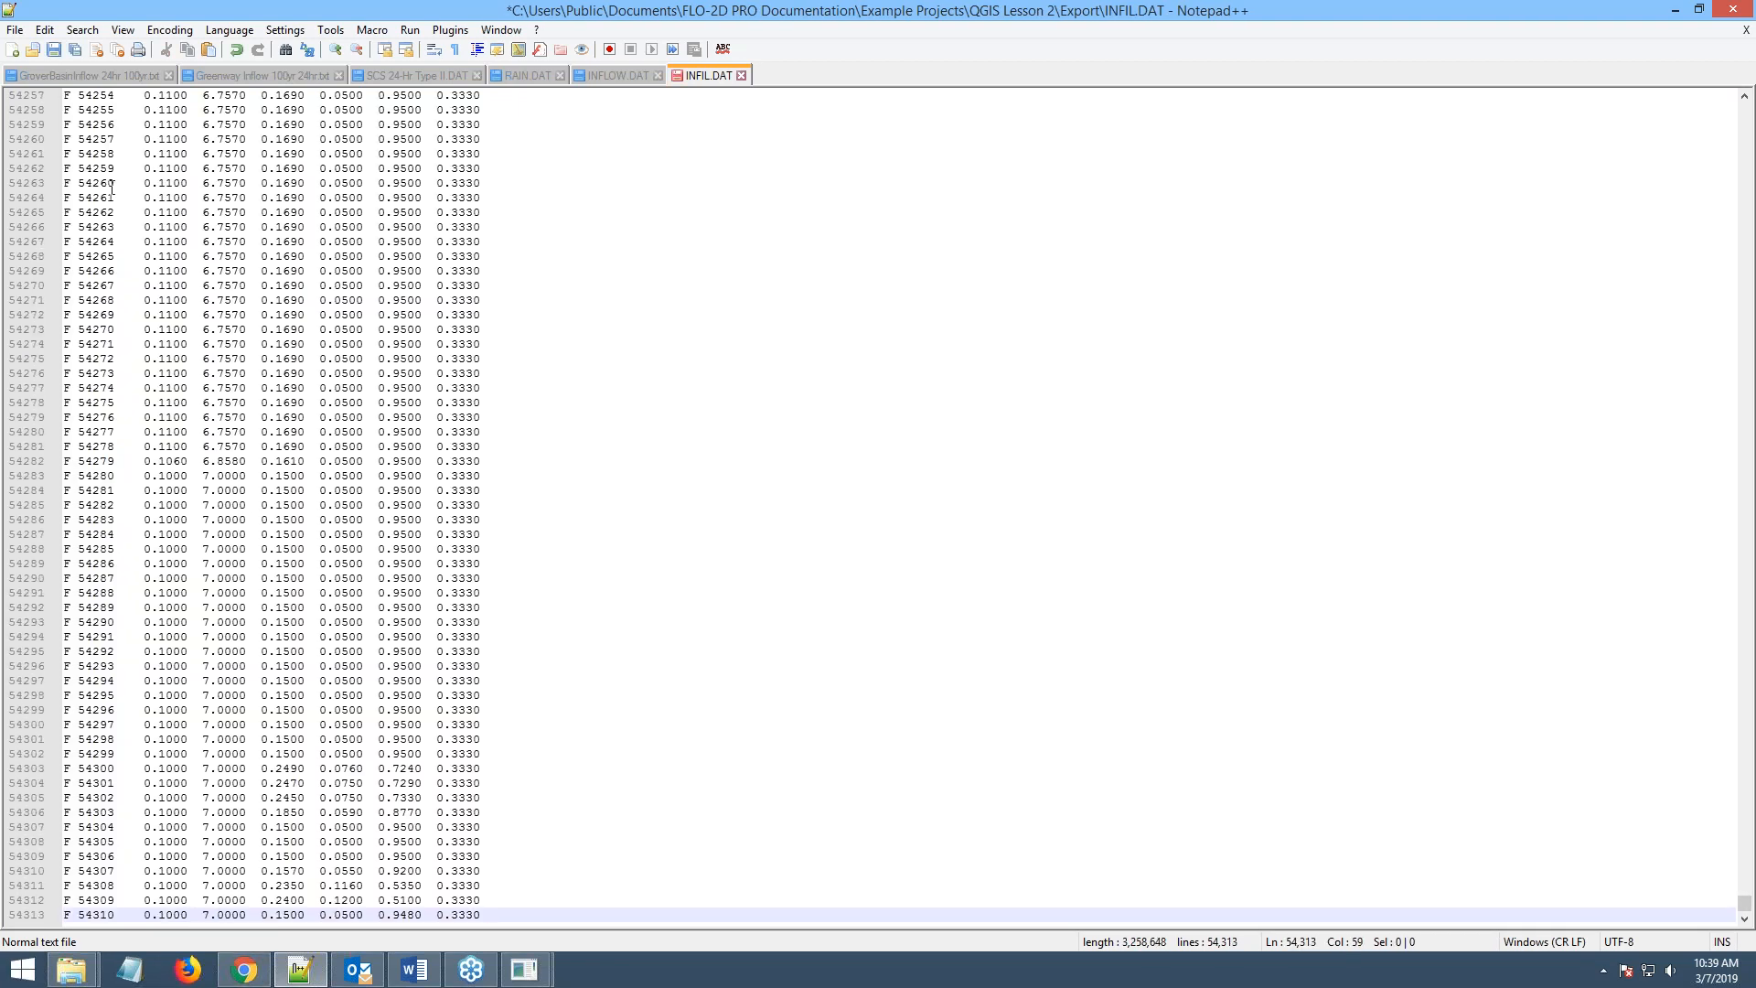
click(53, 51)
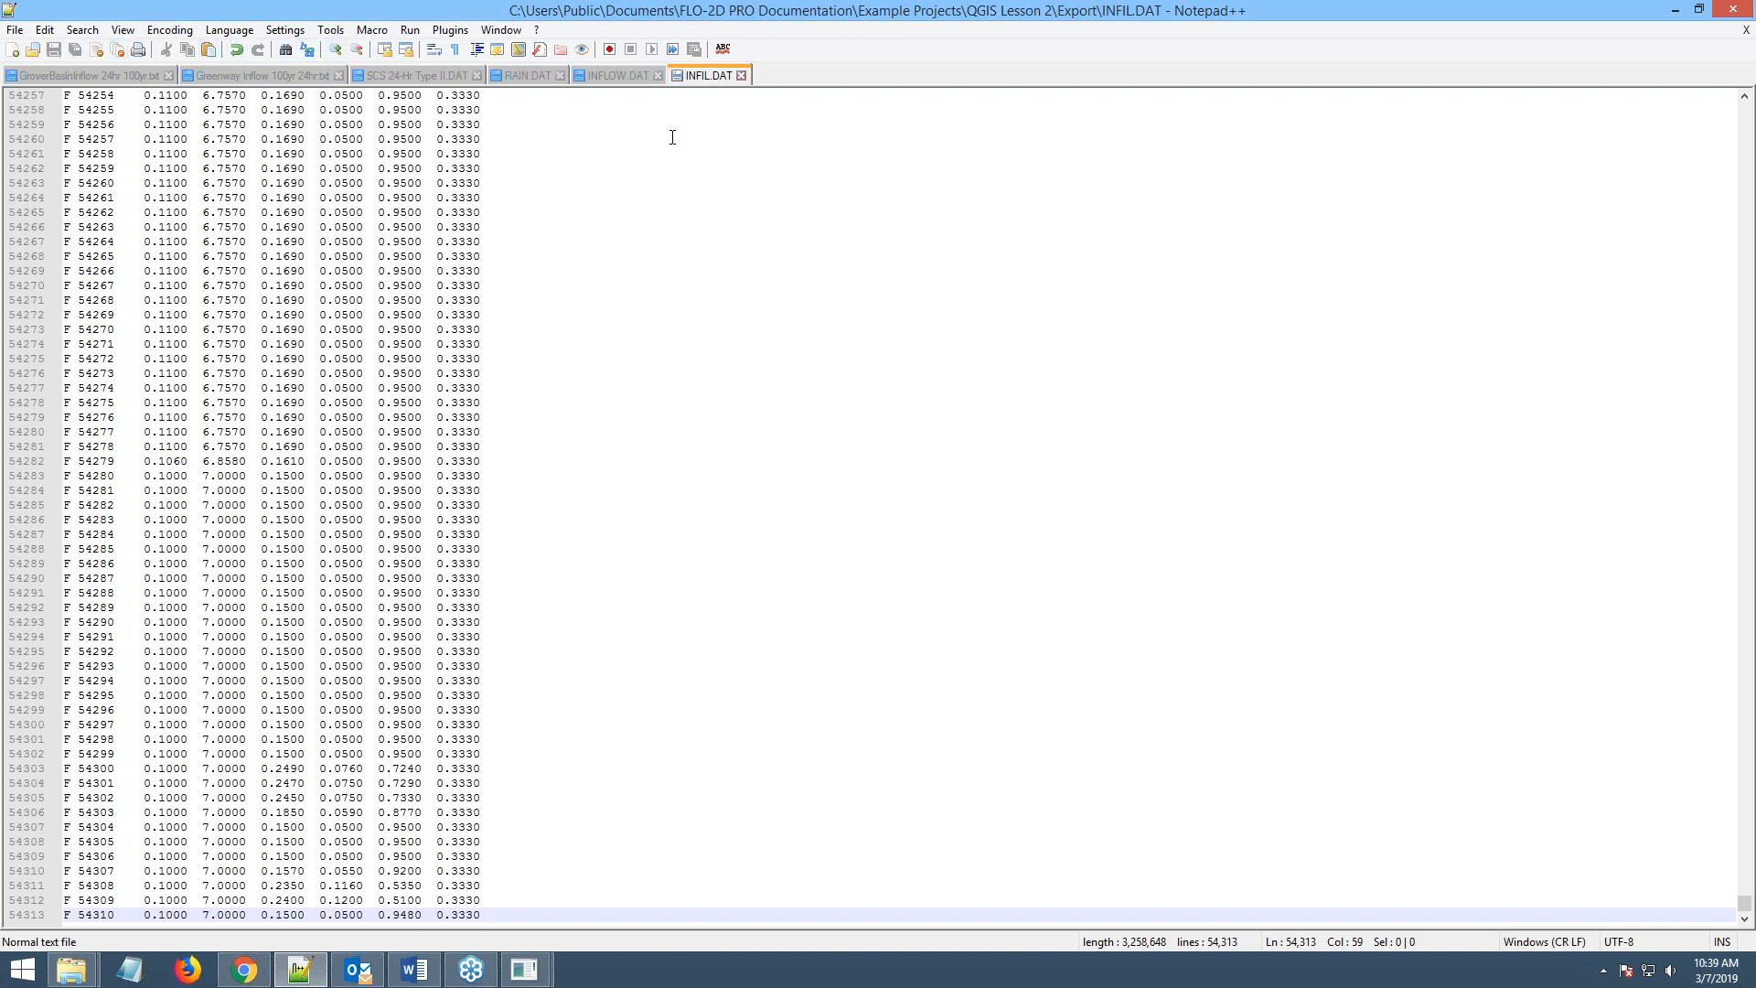
- Switch to INFLOW.DAT and examine its F line, the inflow grid element number and the H lines of the hydrograph
click(607, 75)
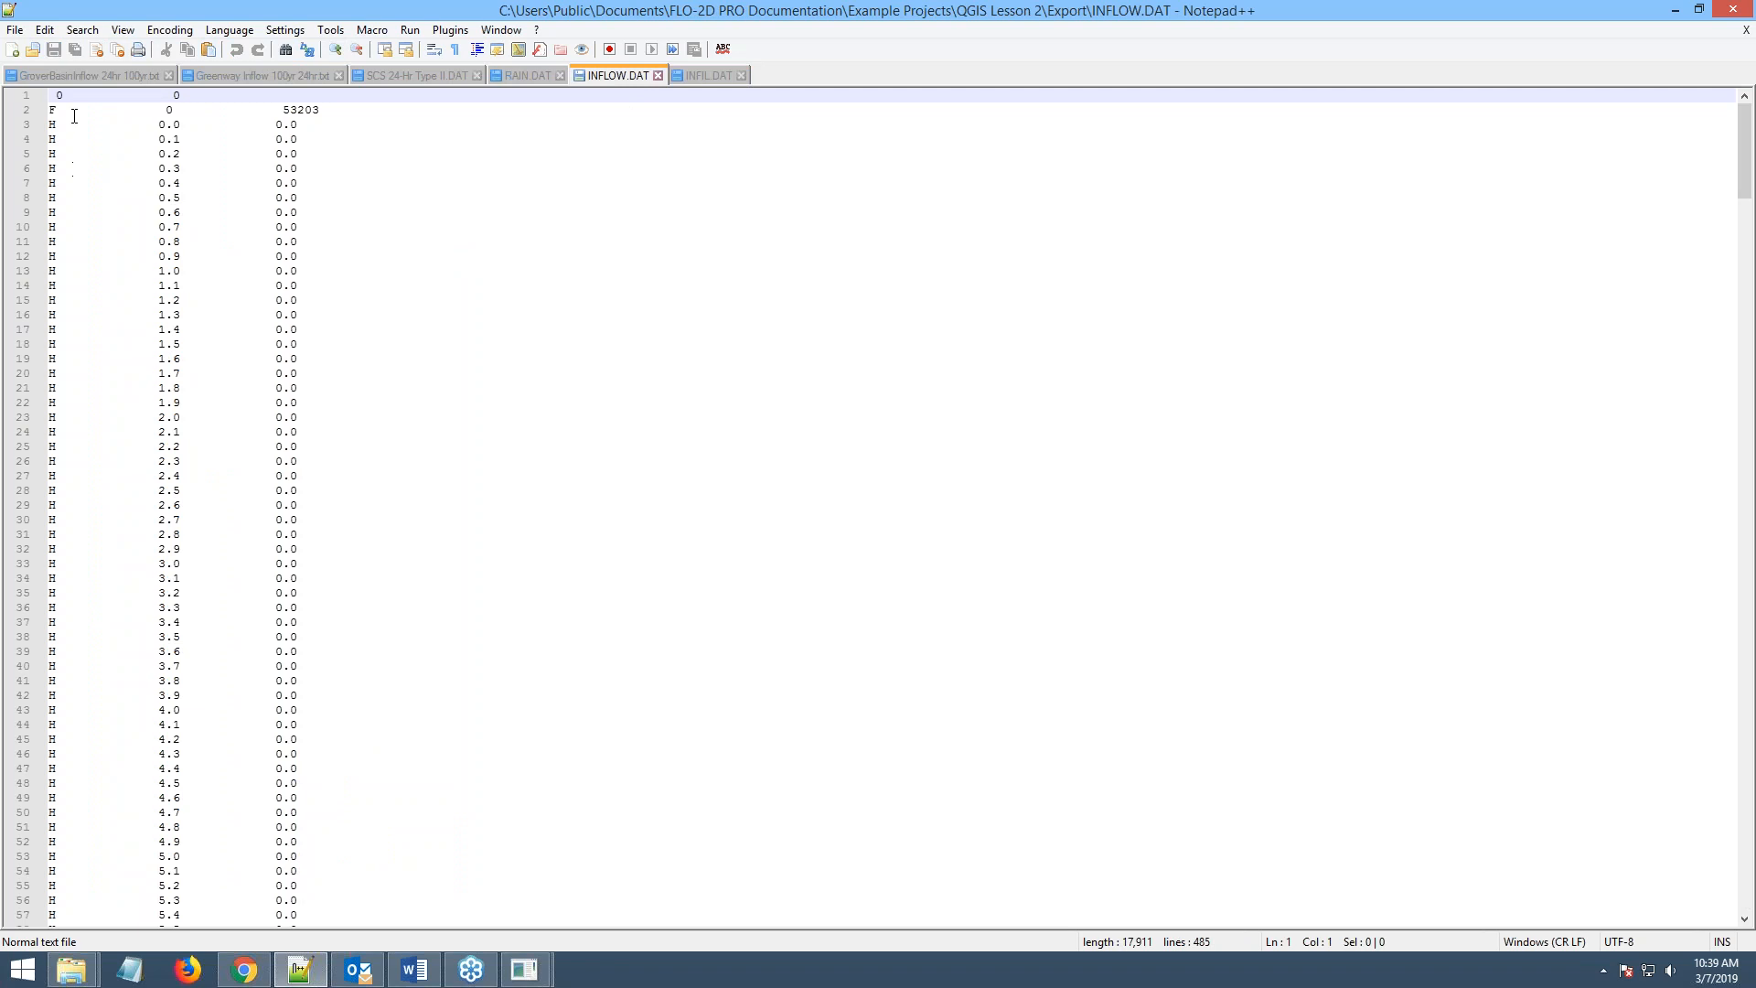
triple_click(308, 110)
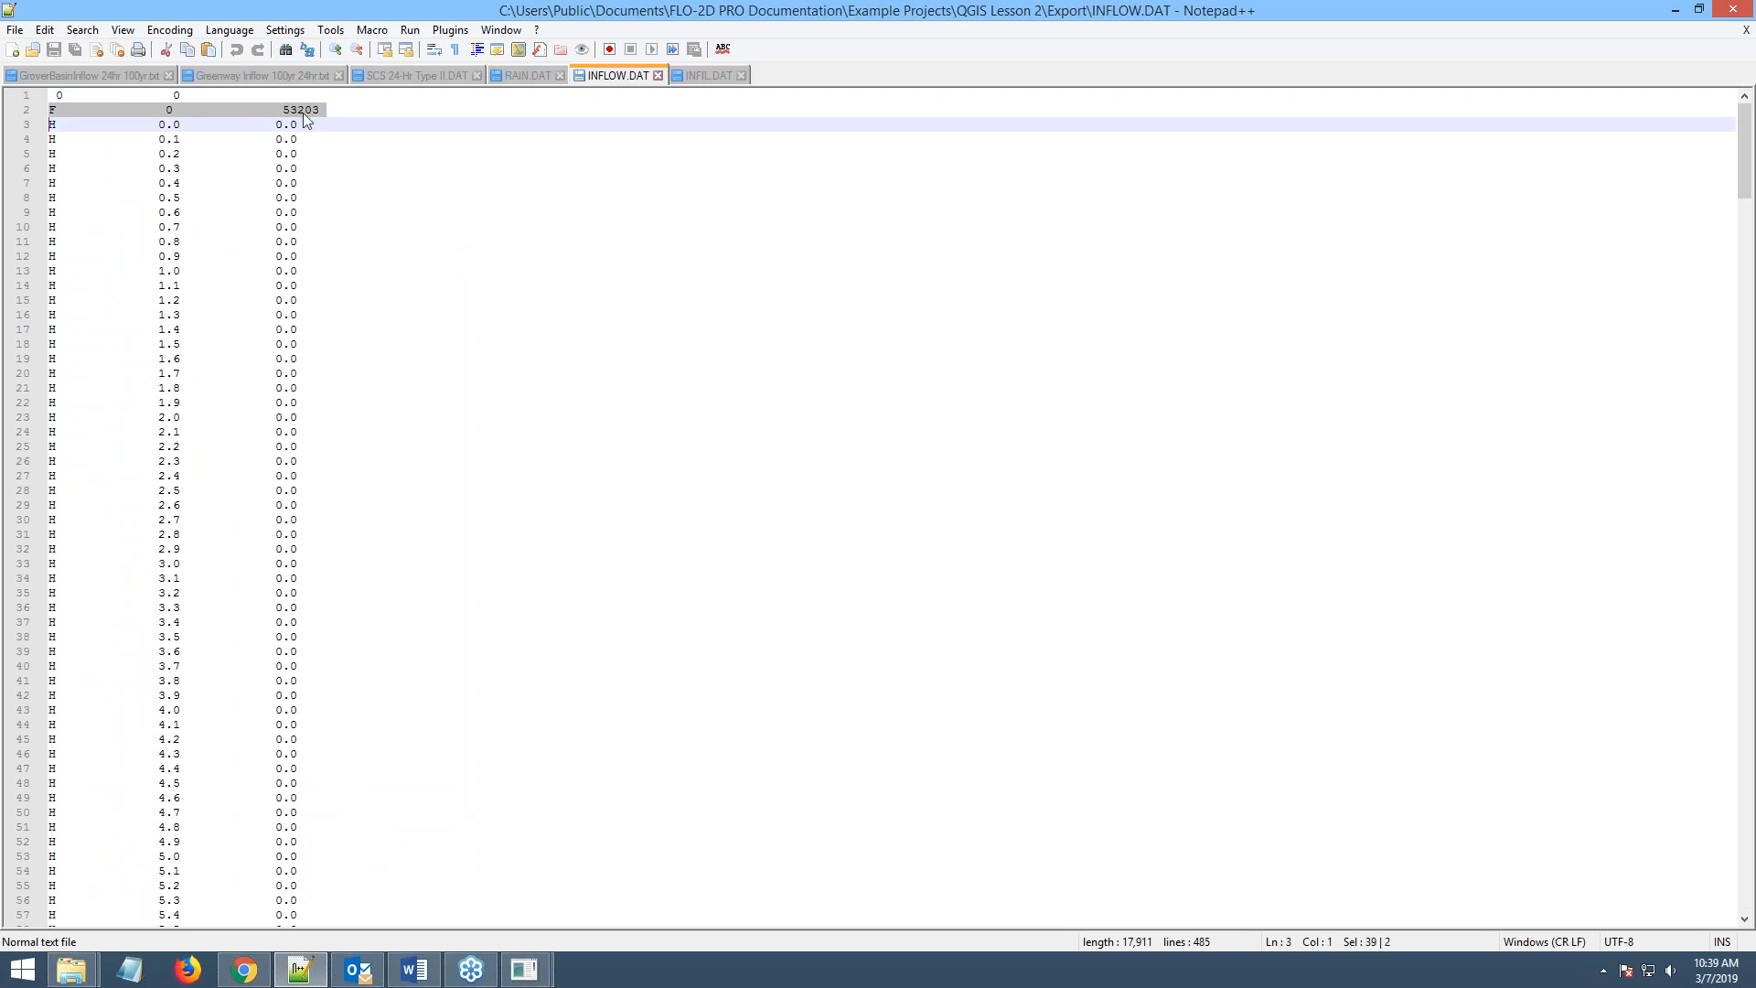
click(57, 107)
double_click(301, 110)
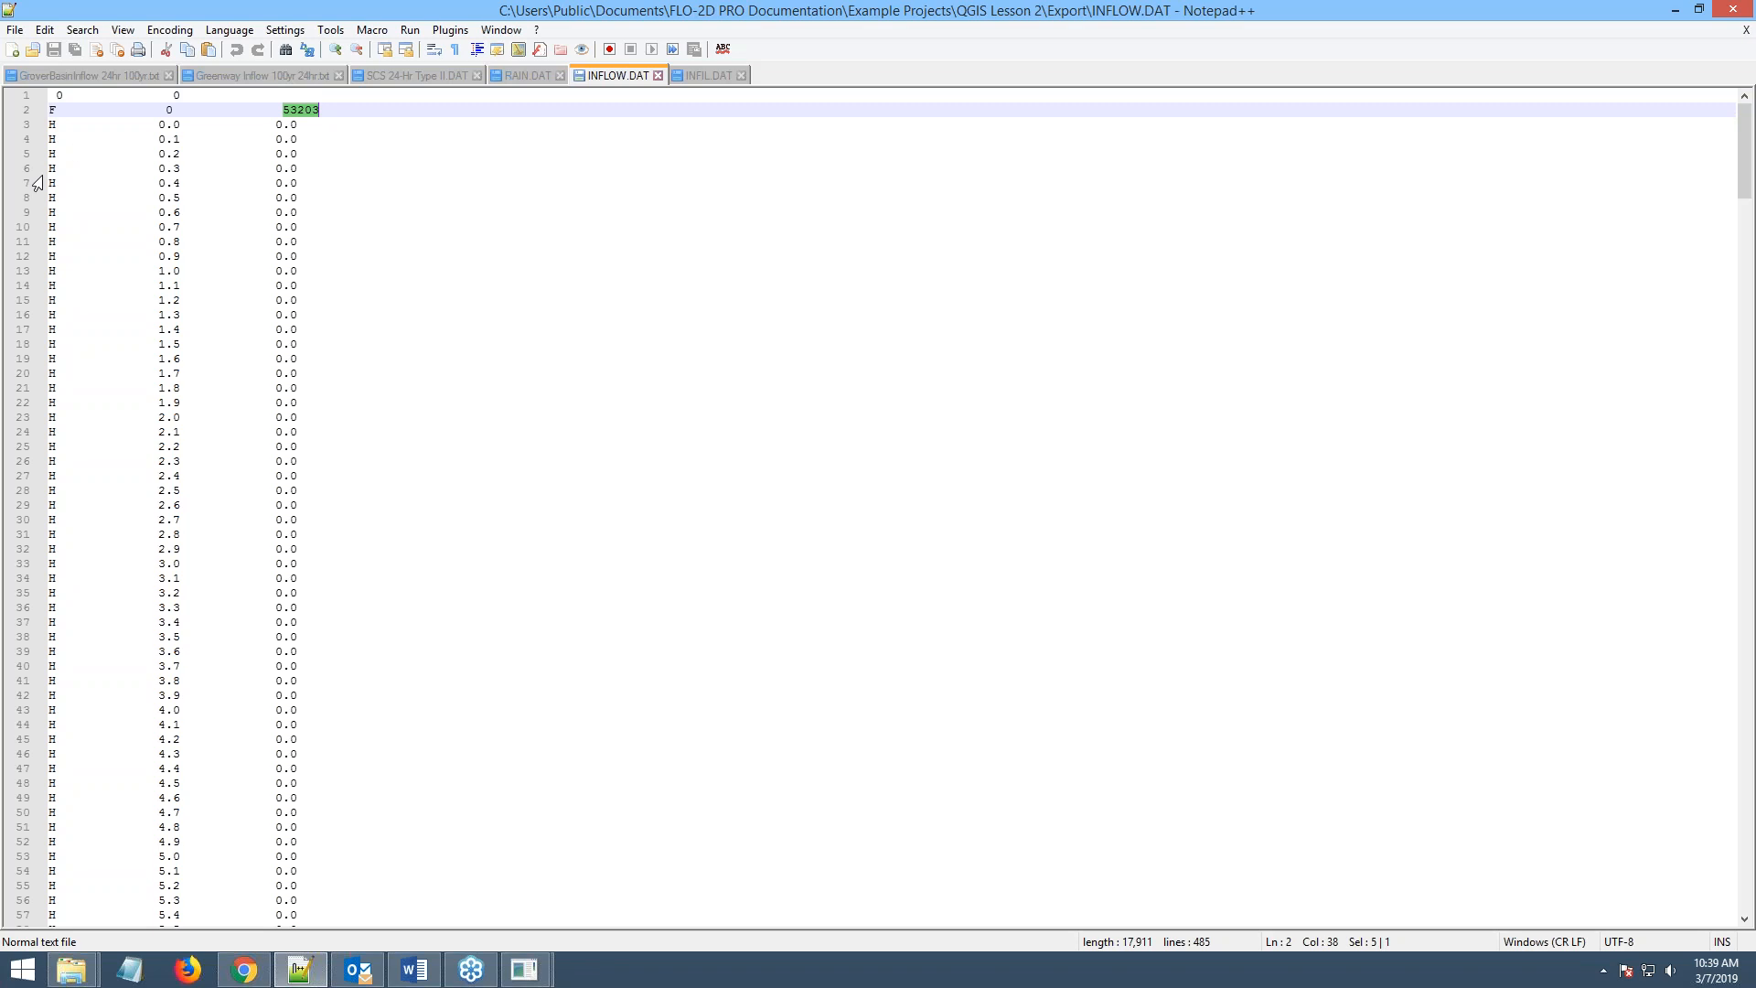
scroll(152, 341, down, 20)
drag(64, 291, 256, 314)
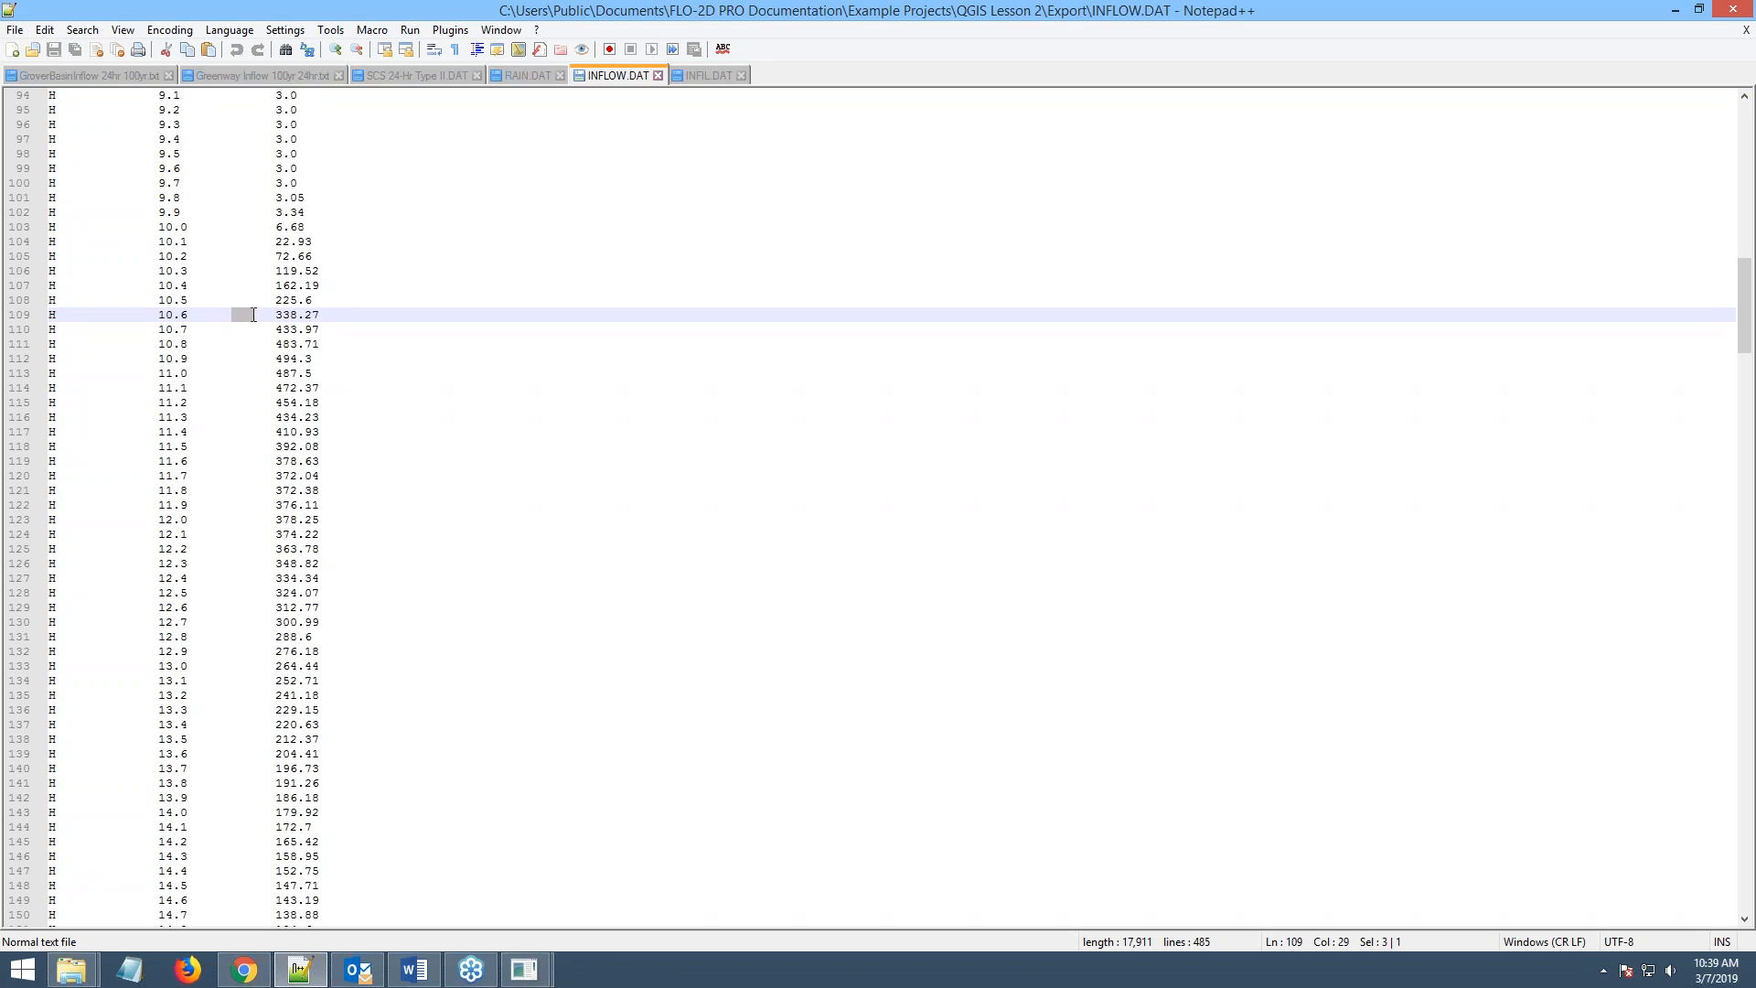
- Examine the rest of the first hydrograph in INFLOW.DAT, bookmark the second F line at line 244, and return to QGIS
scroll(208, 449, down, 20)
scroll(208, 450, down, 16)
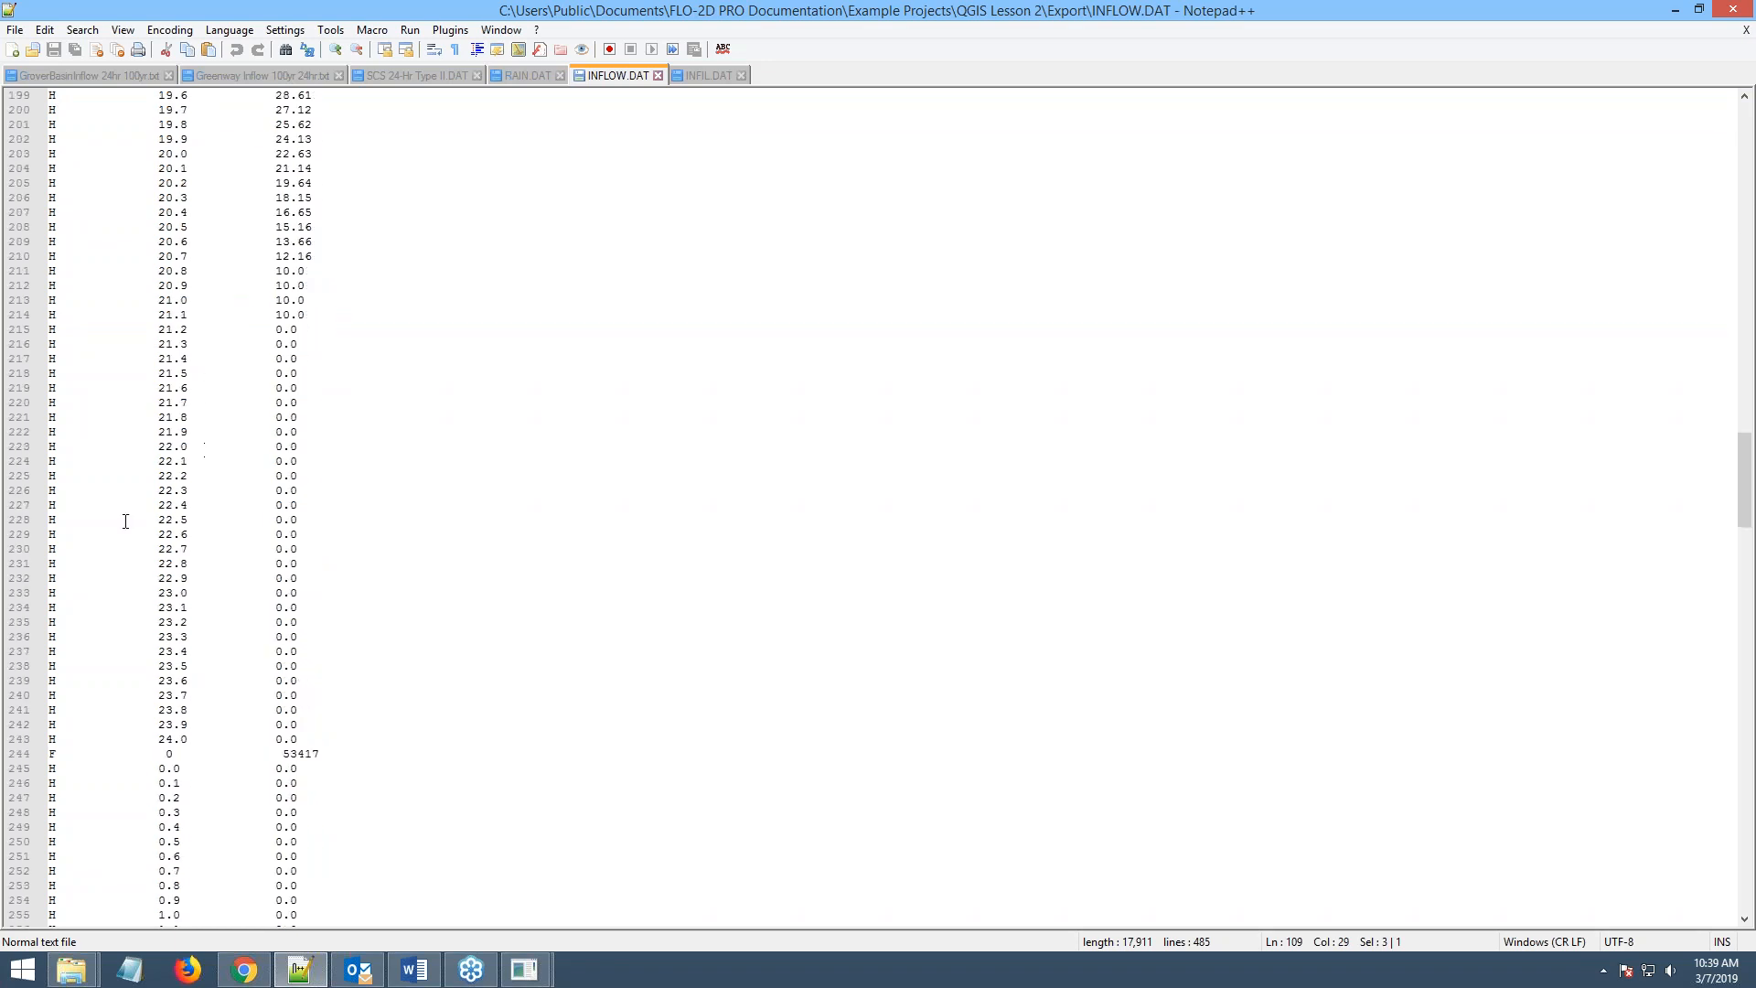
click(177, 431)
scroll(304, 430, up, 20)
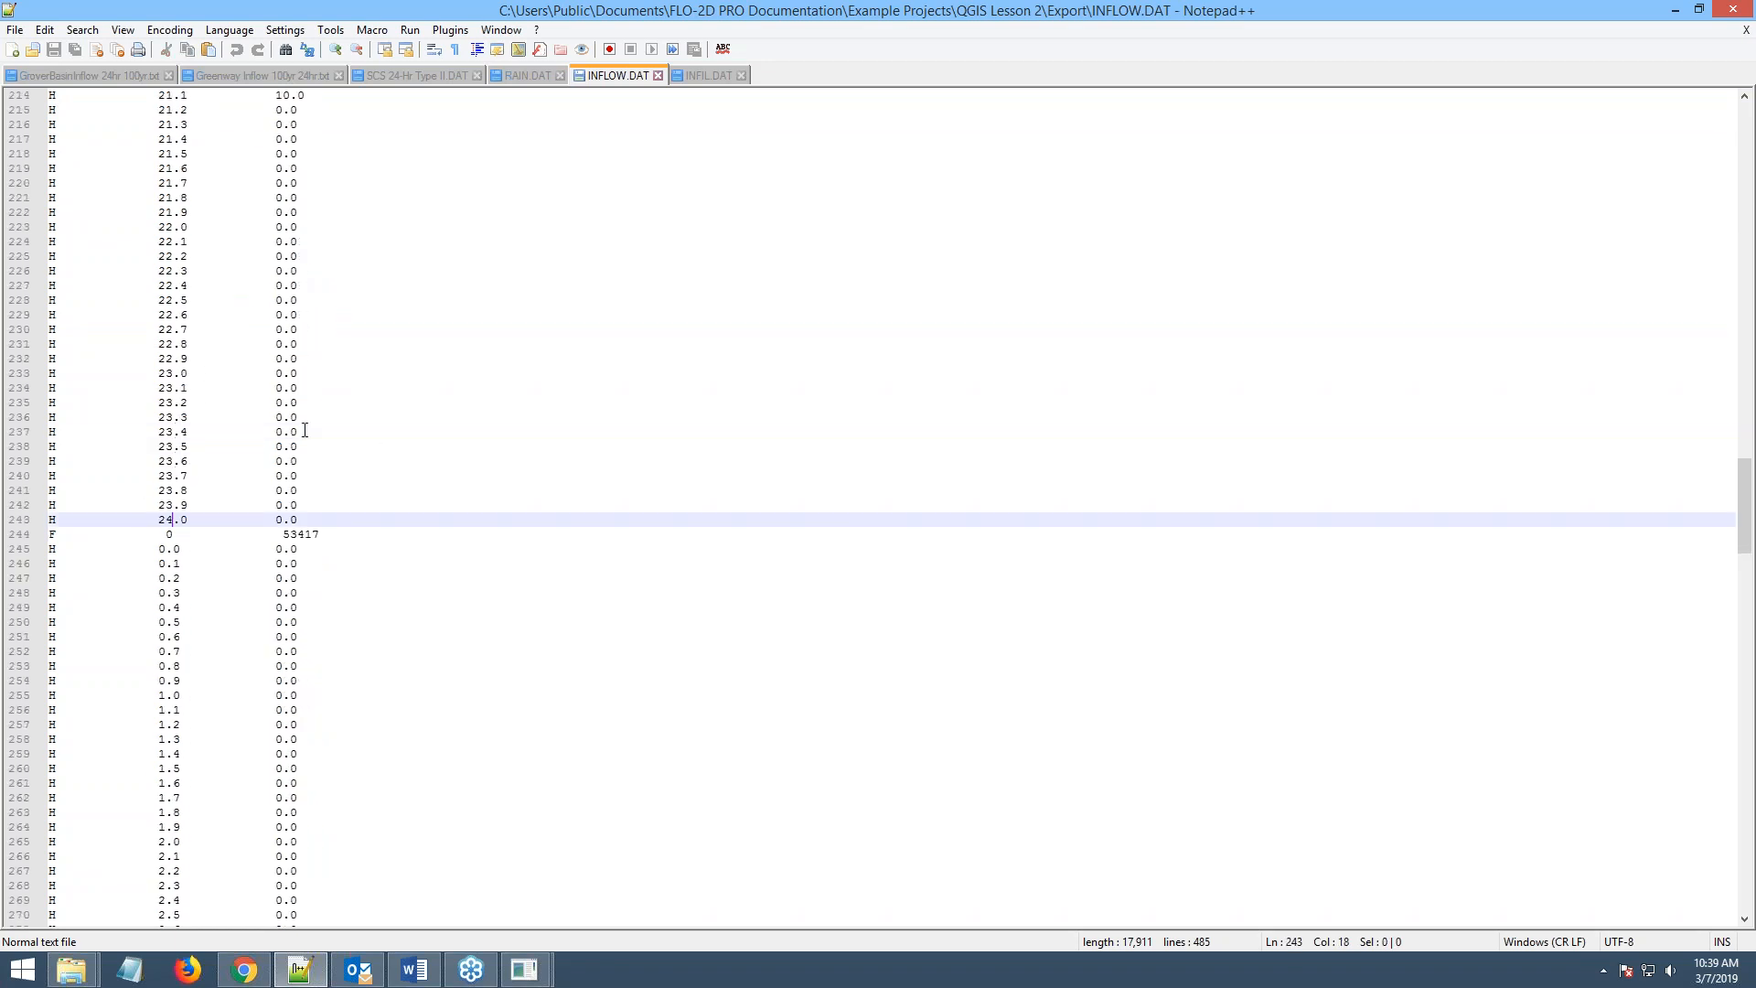
scroll(293, 343, down, 15)
scroll(296, 343, down, 20)
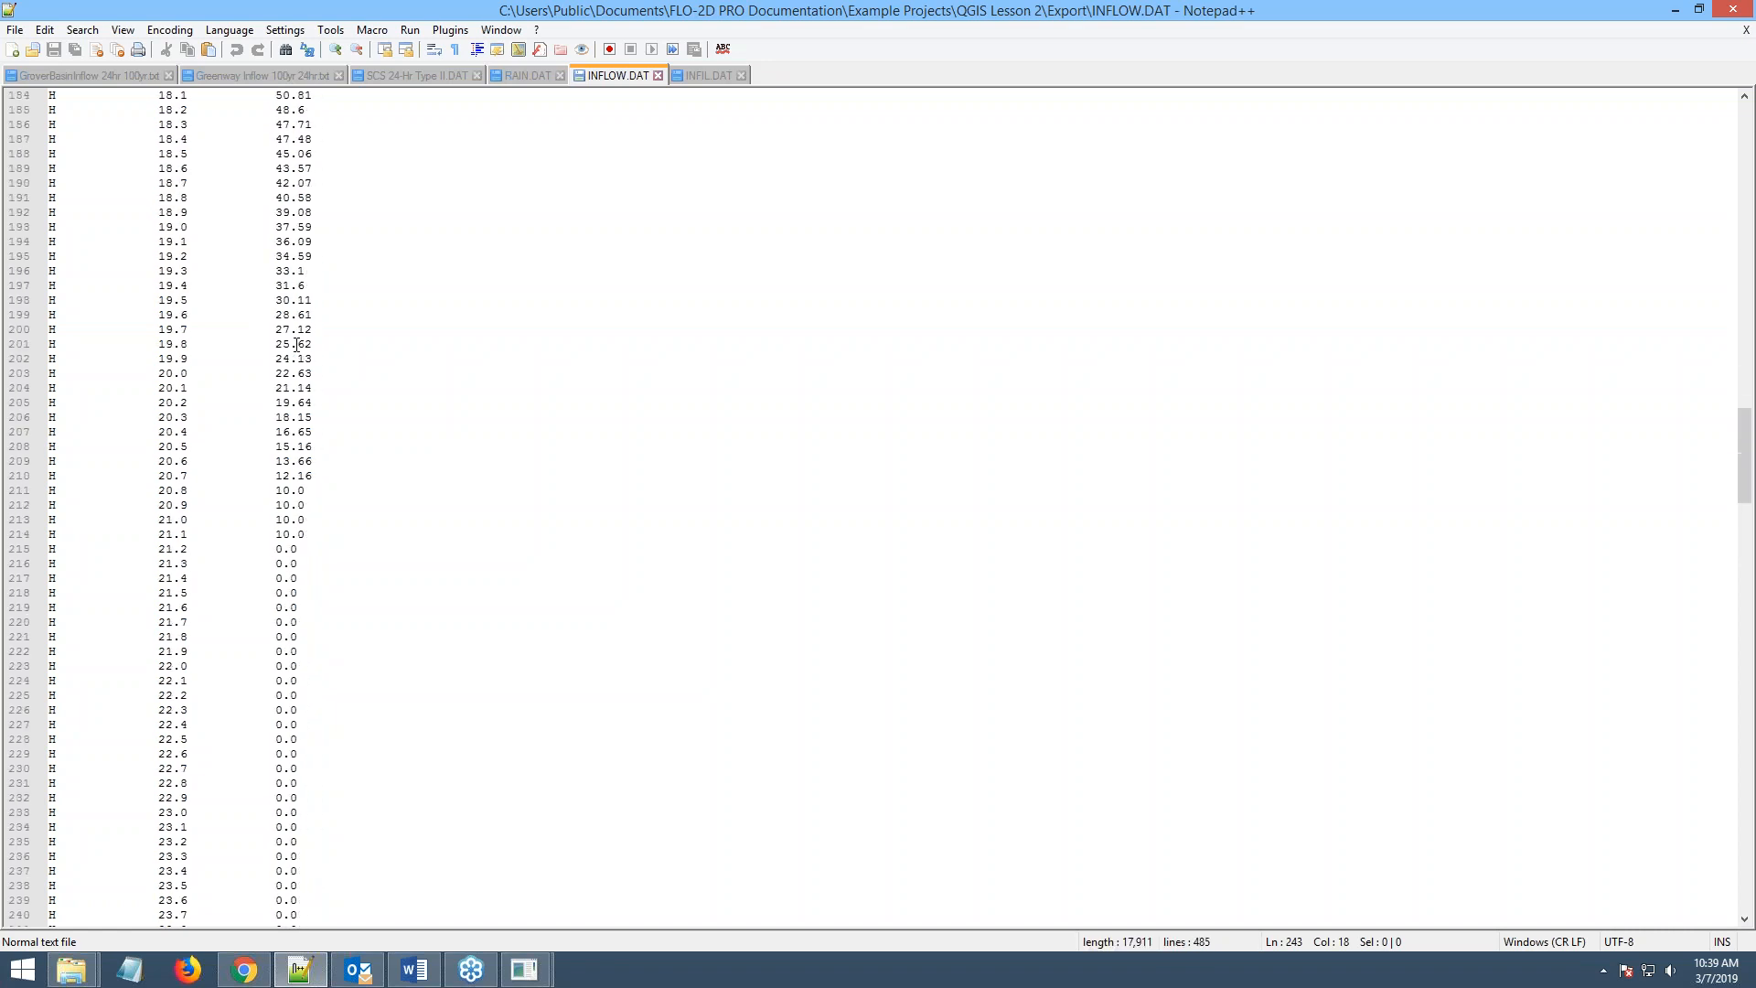
click(40, 580)
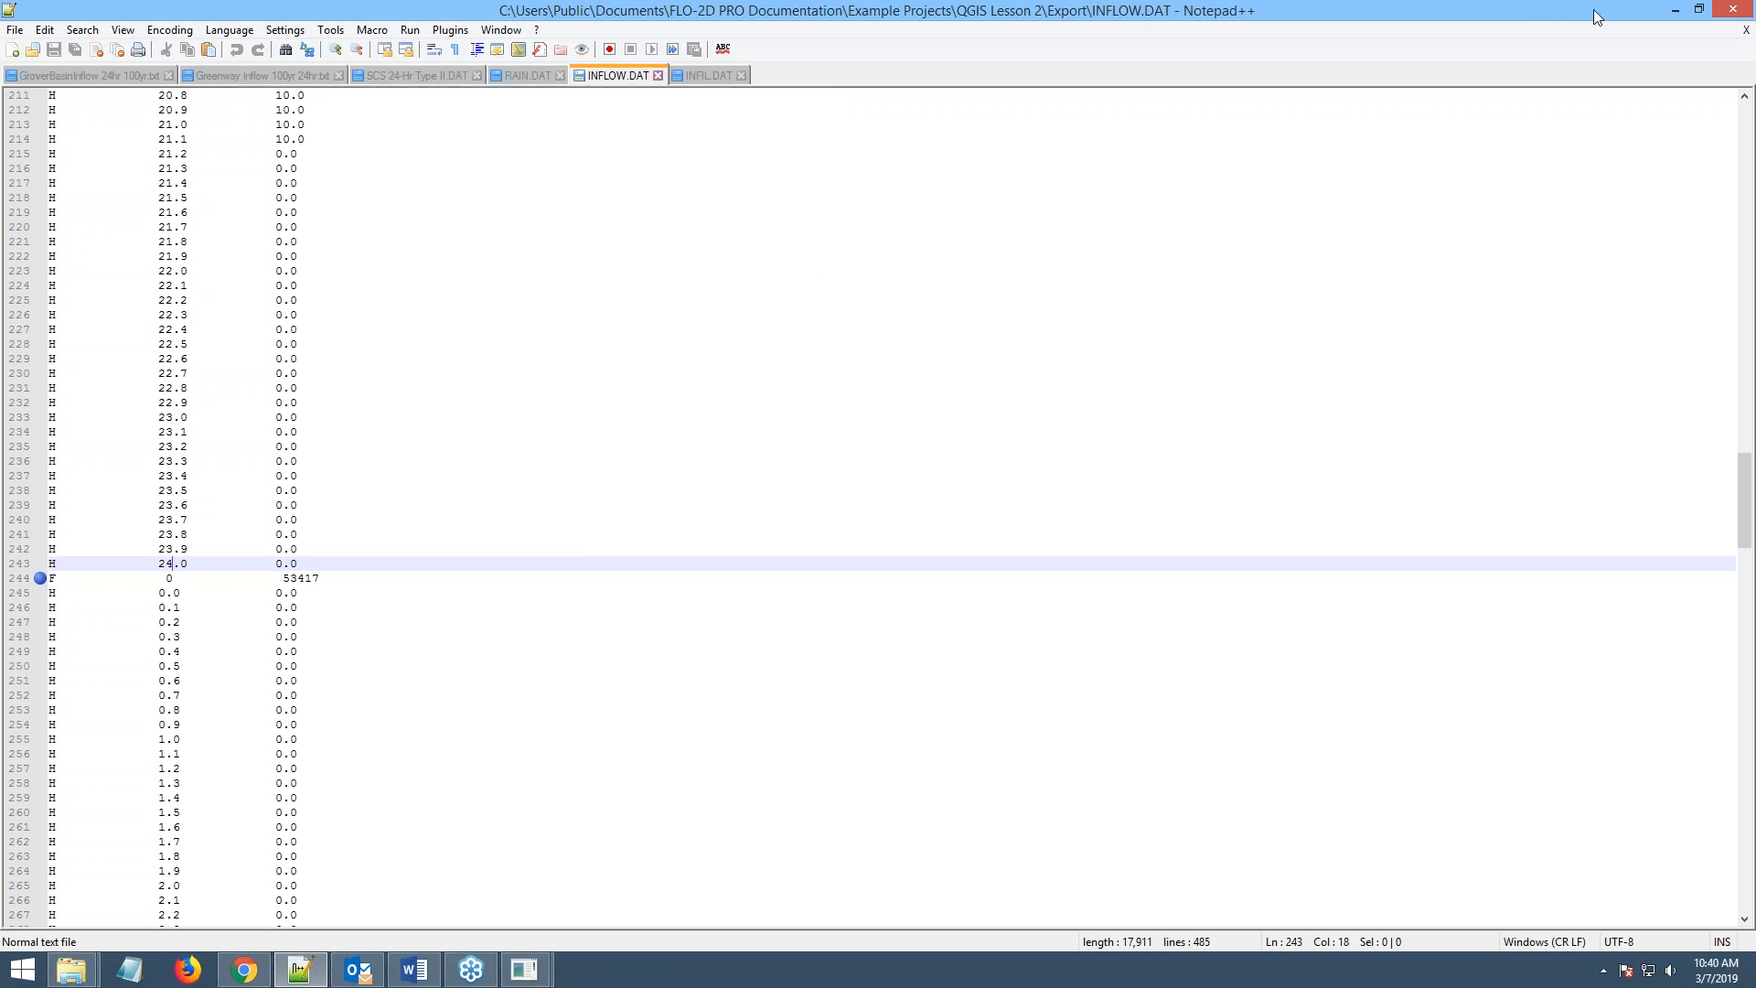
click(1682, 9)
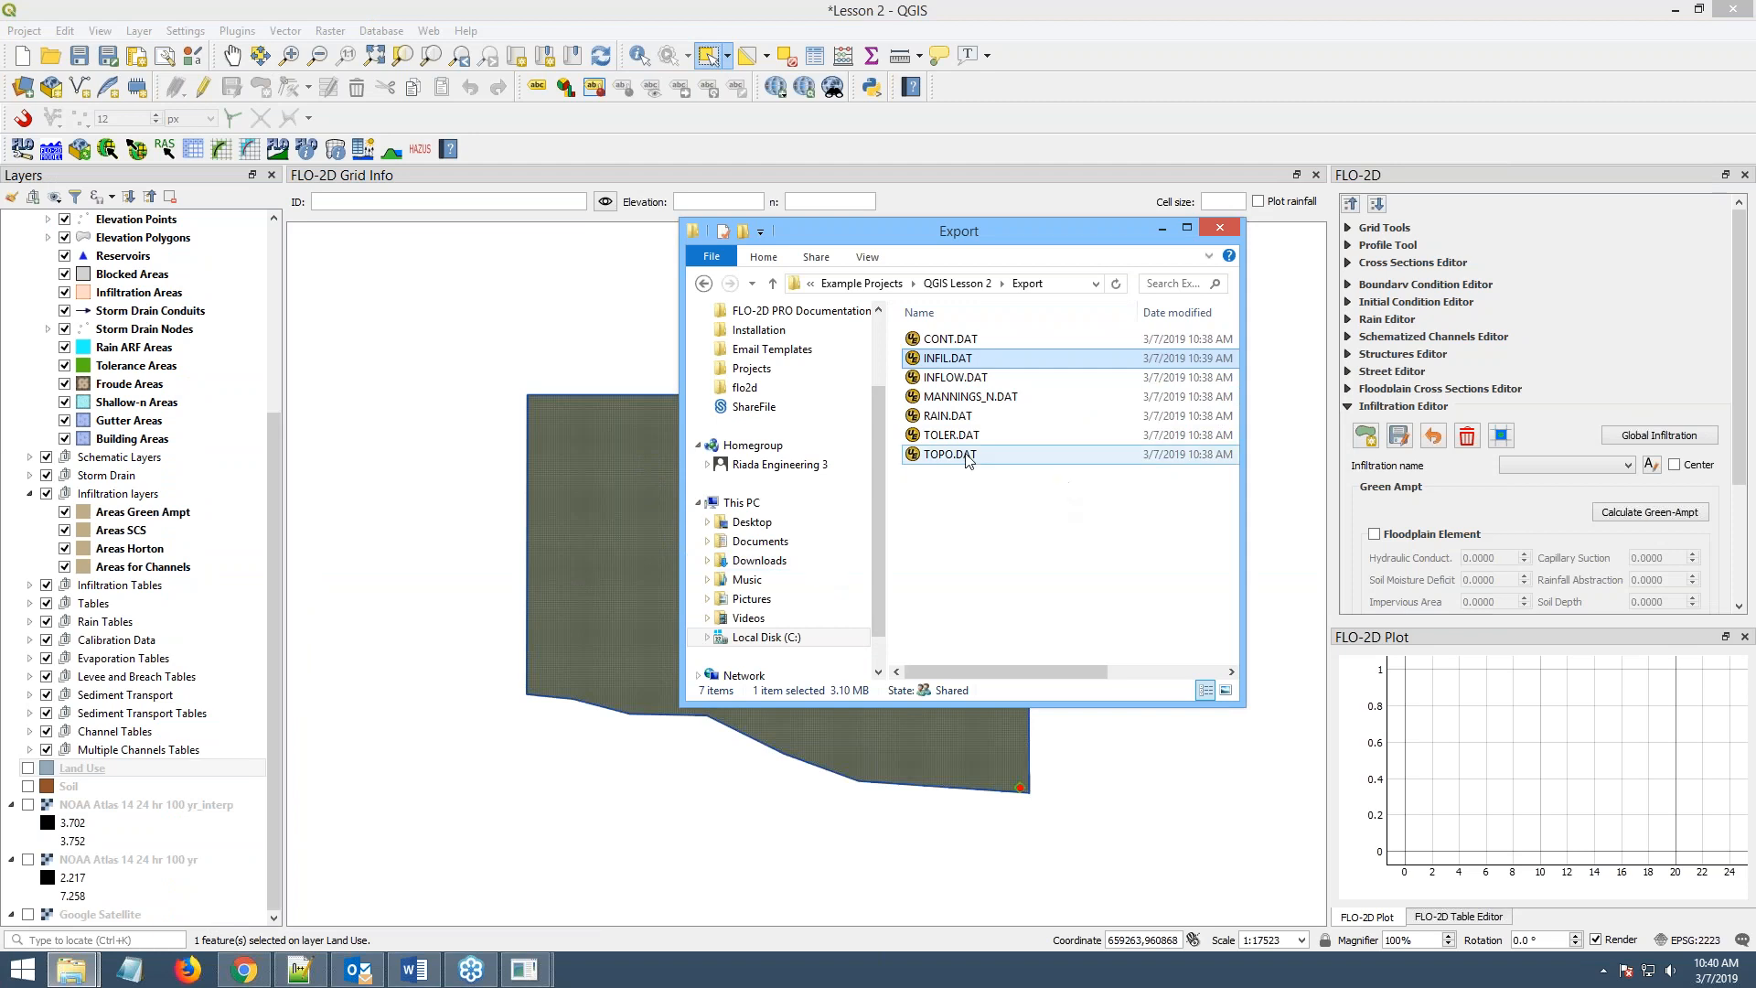
- Draw a boundary condition line along the western edge of the grid, down to the domain's southwest corner
scroll(732, 430, up, 2)
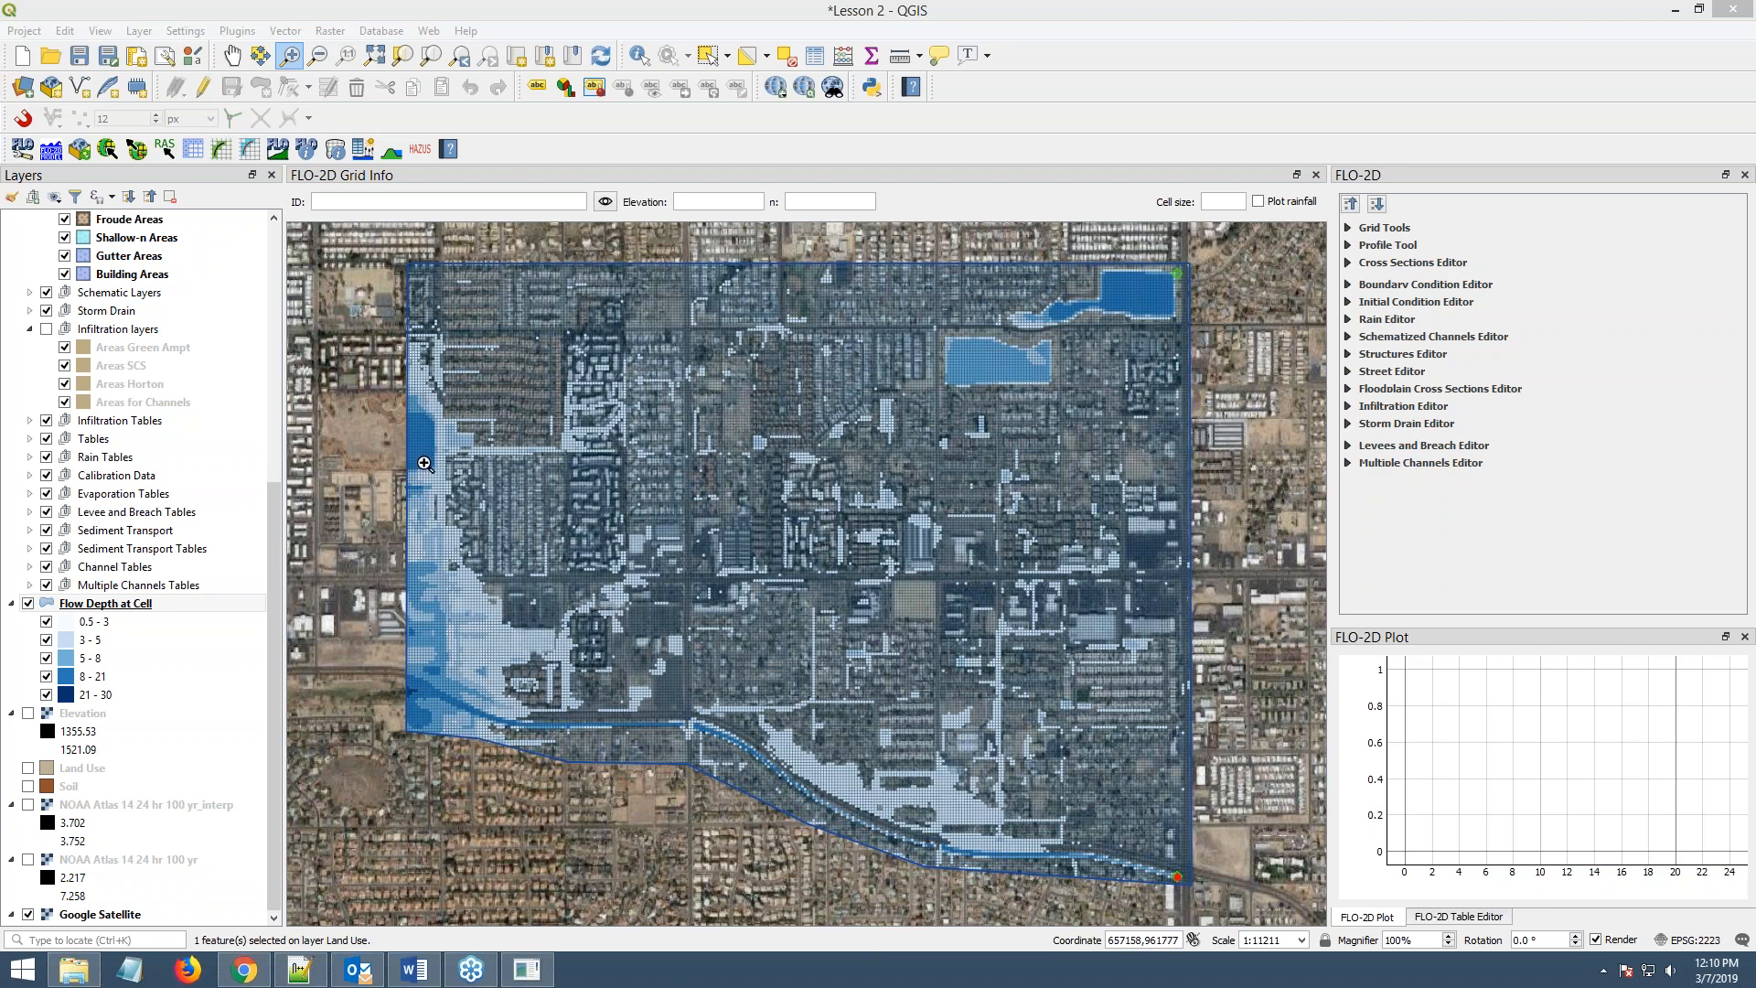
drag(365, 312, 560, 845)
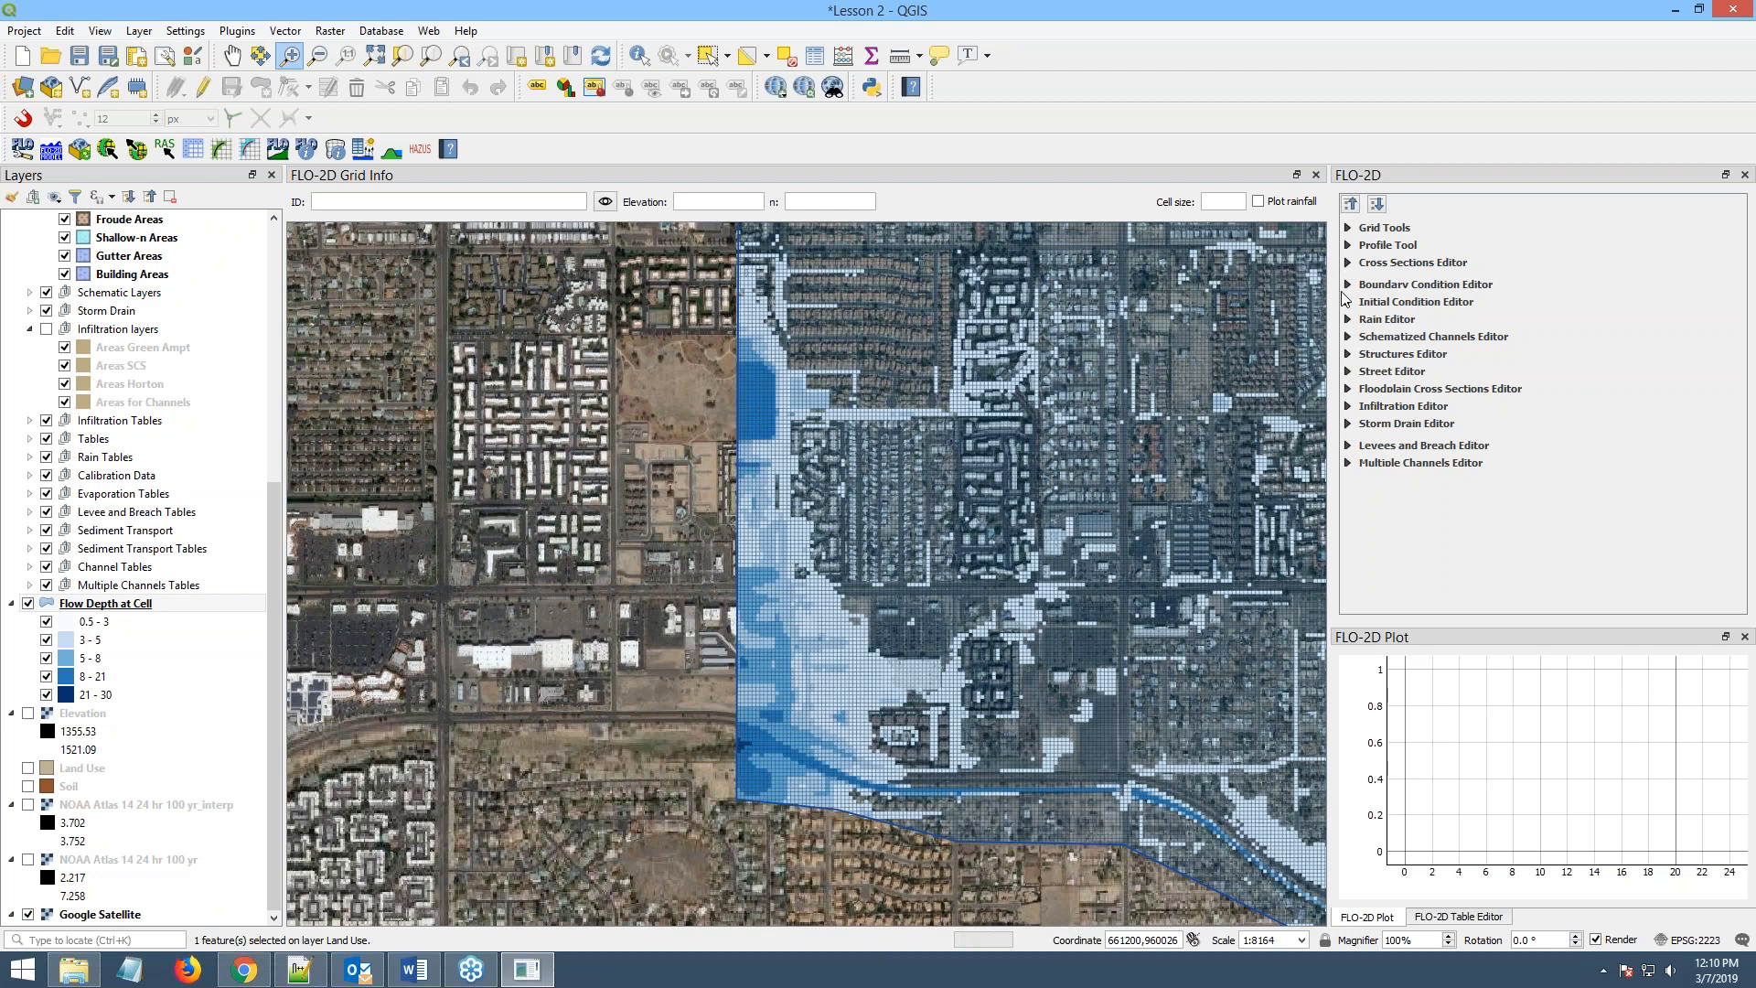
click(1347, 284)
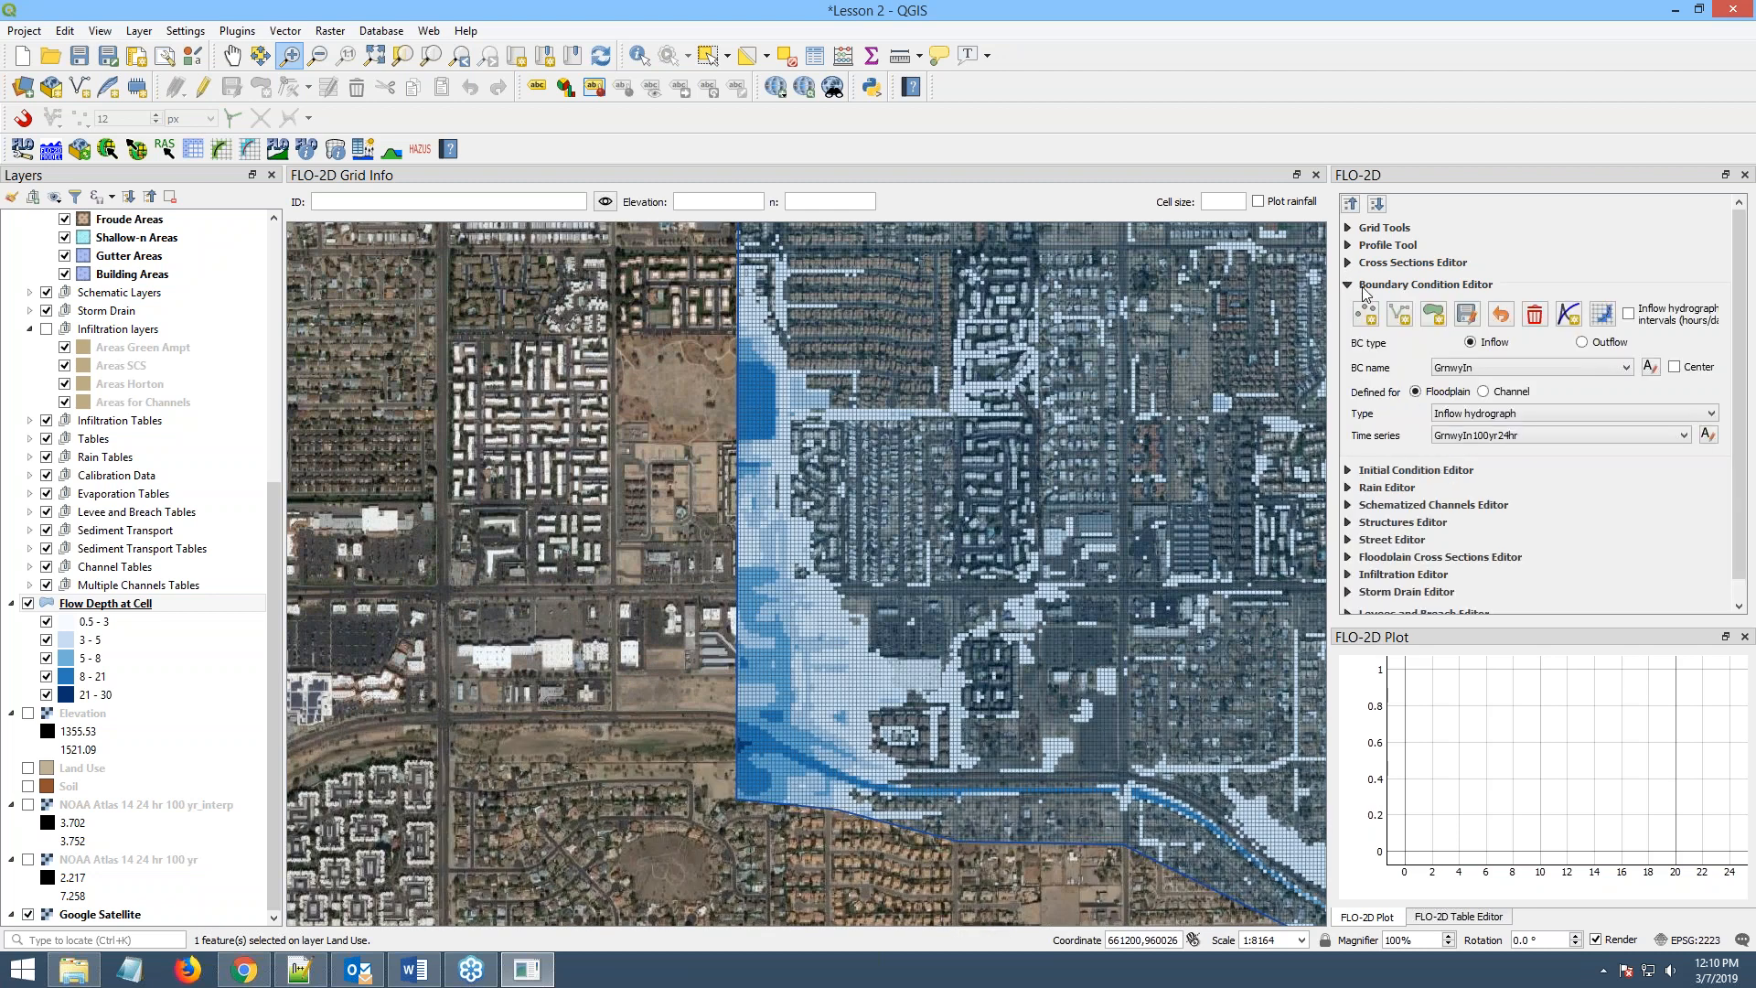
click(1398, 316)
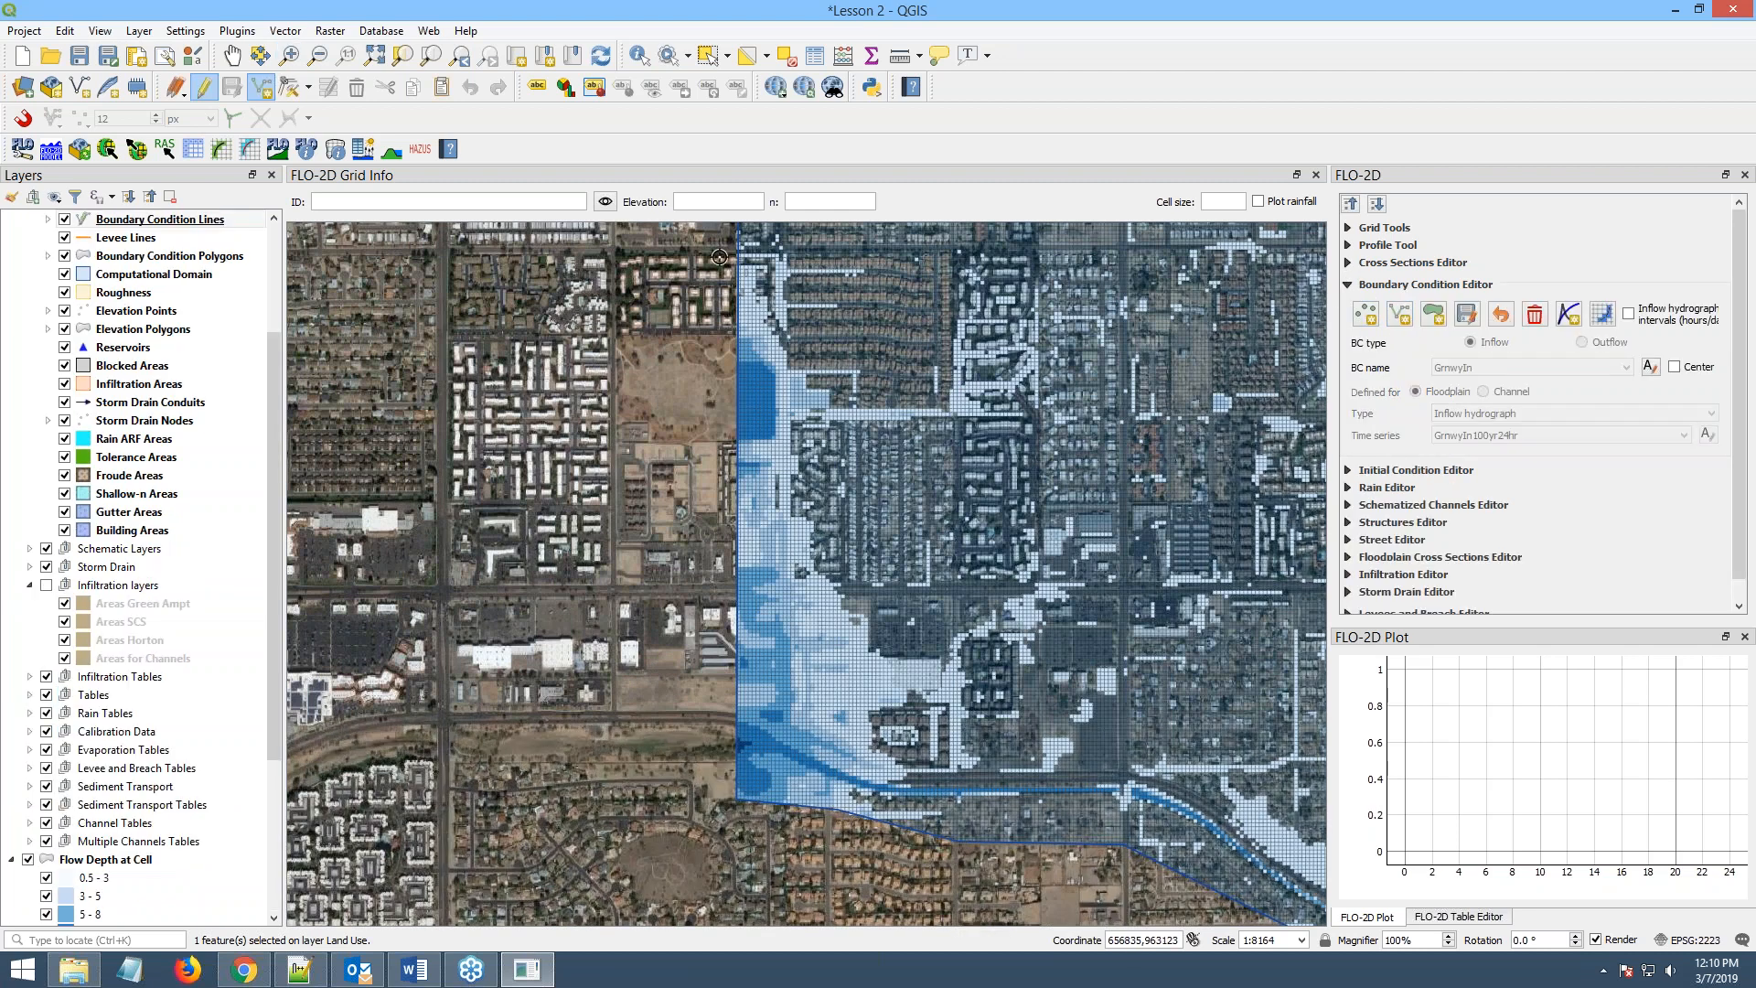
scroll(736, 256, up, 2)
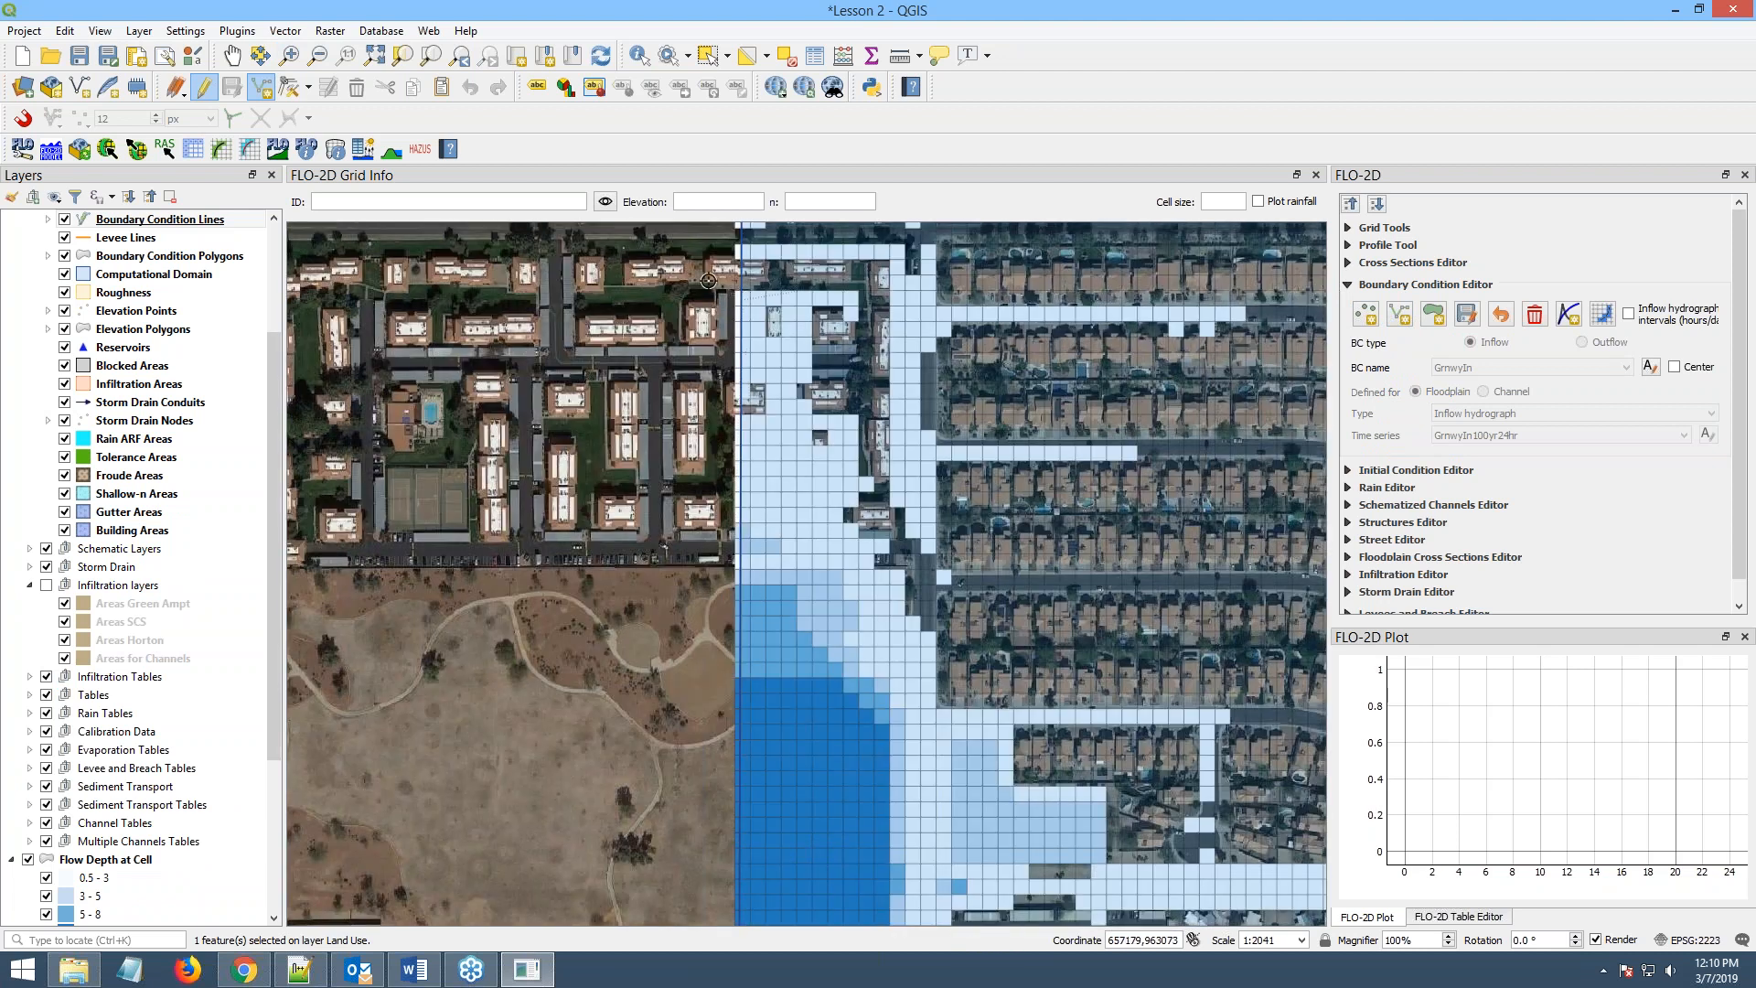
scroll(727, 503, down, 2)
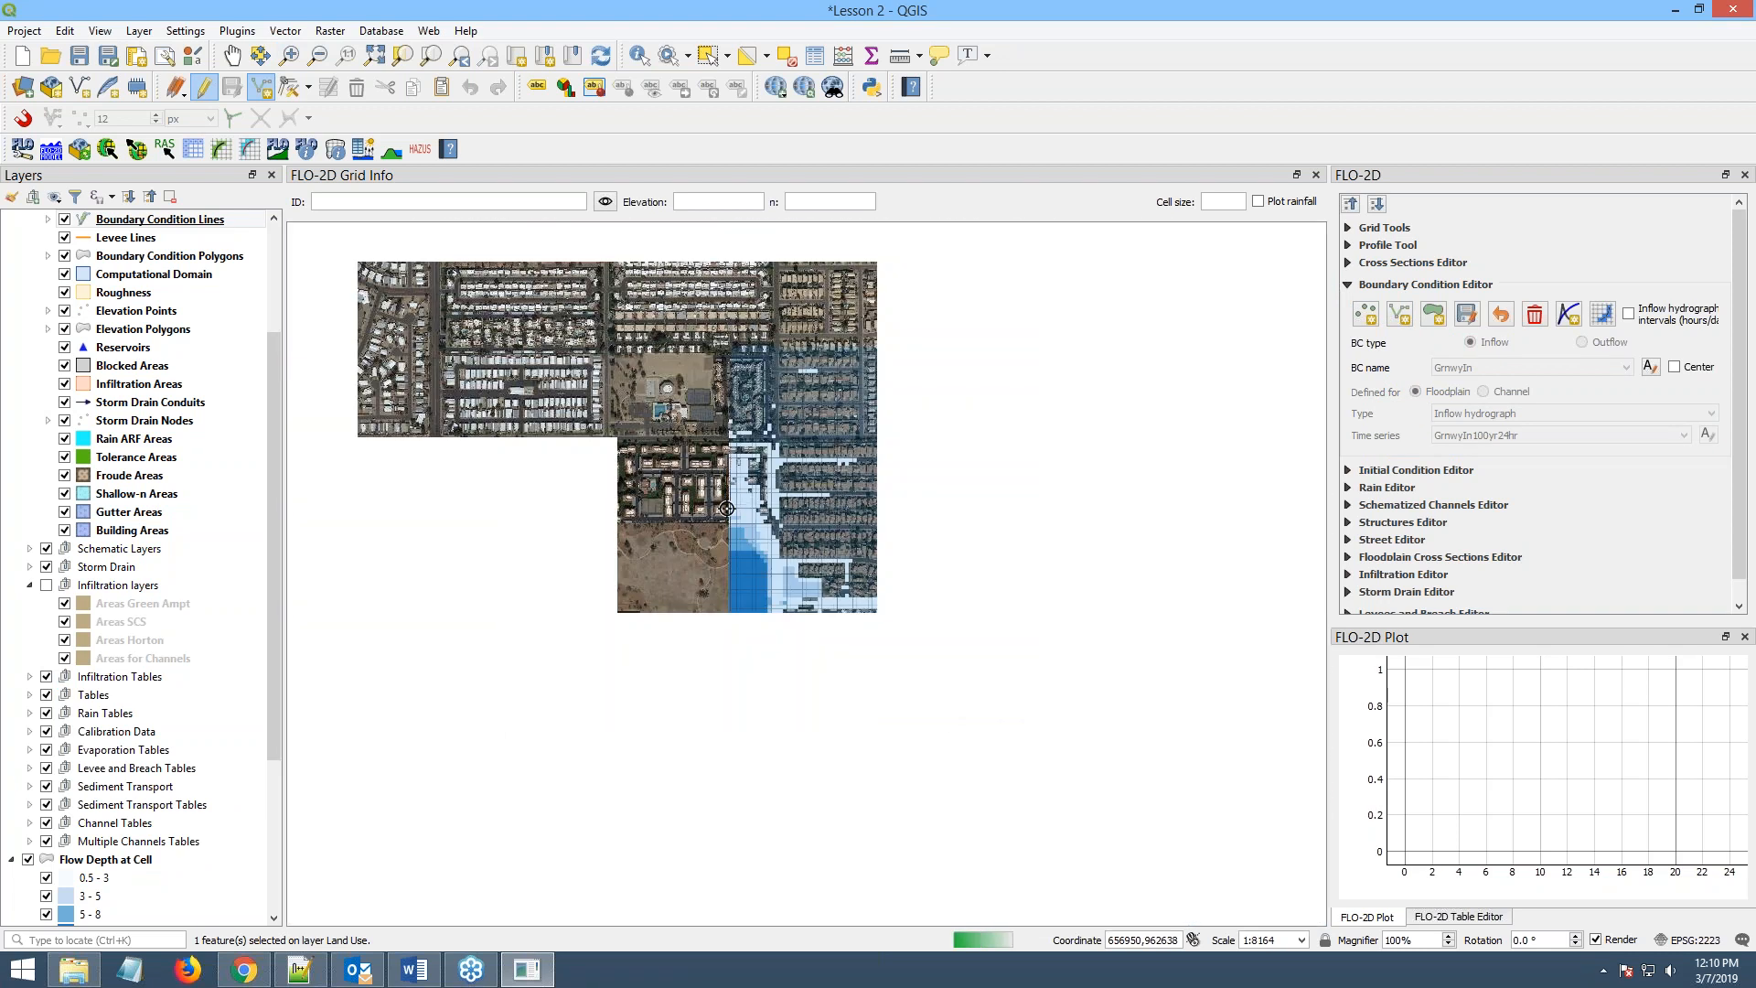
drag(733, 888, 805, 402)
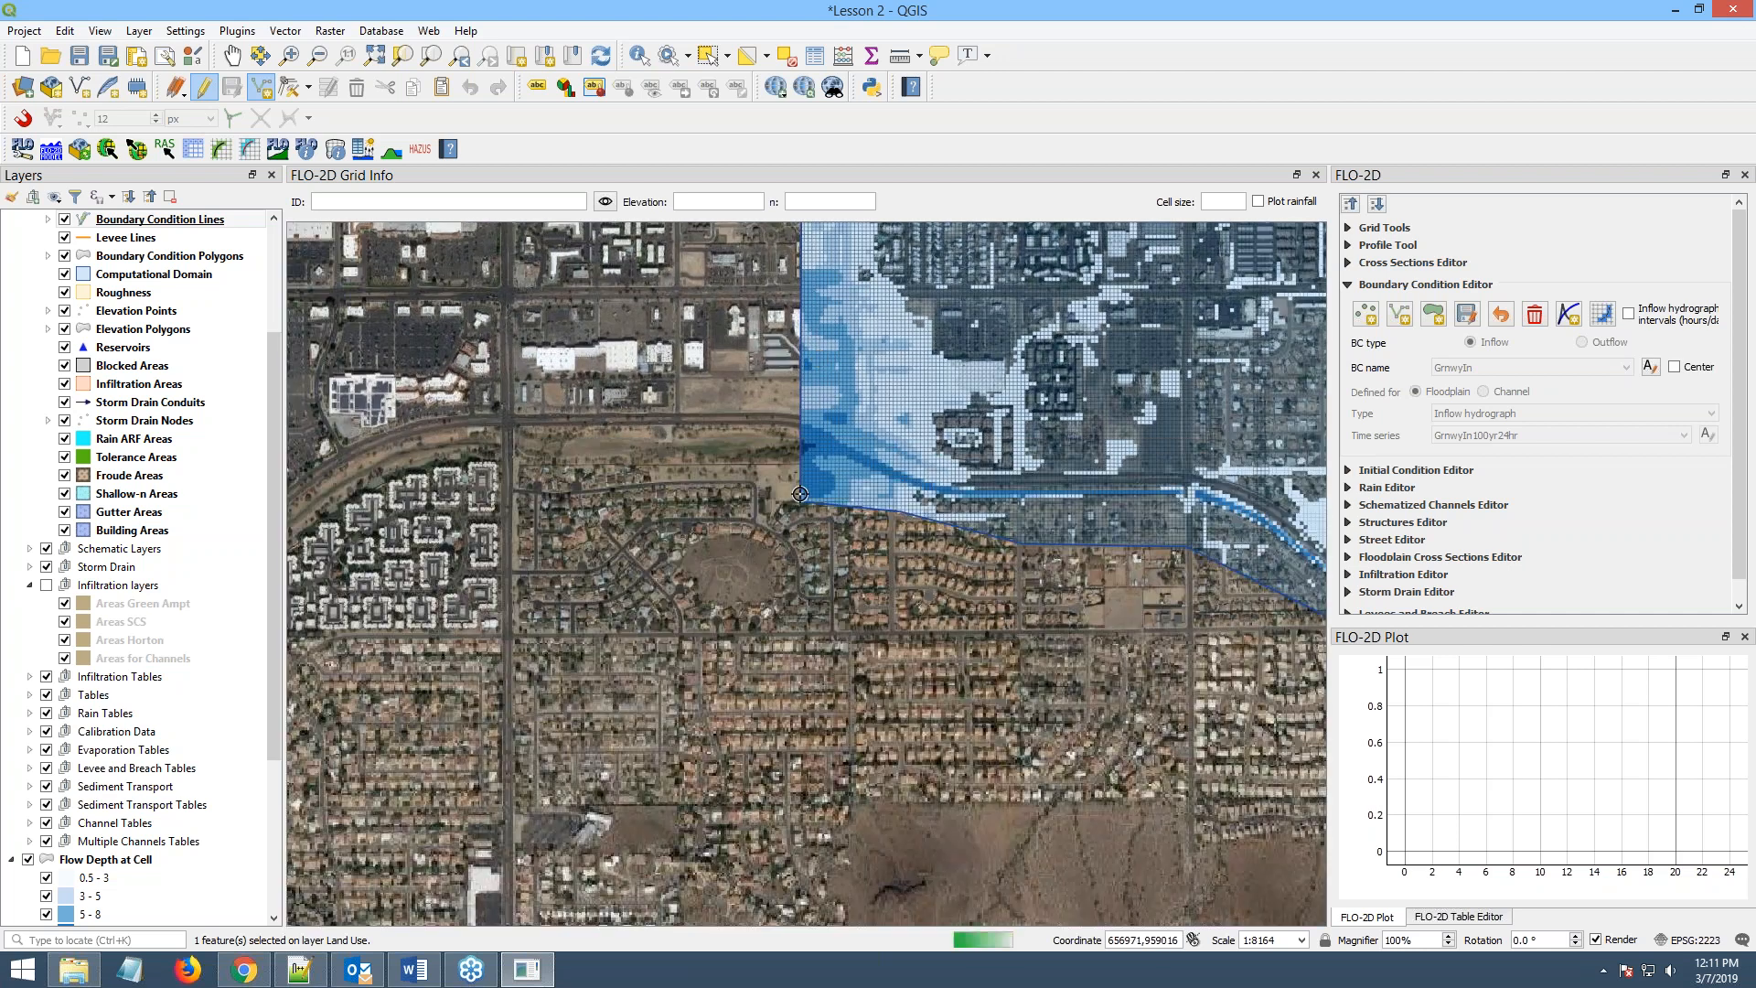
scroll(800, 486, up, 2)
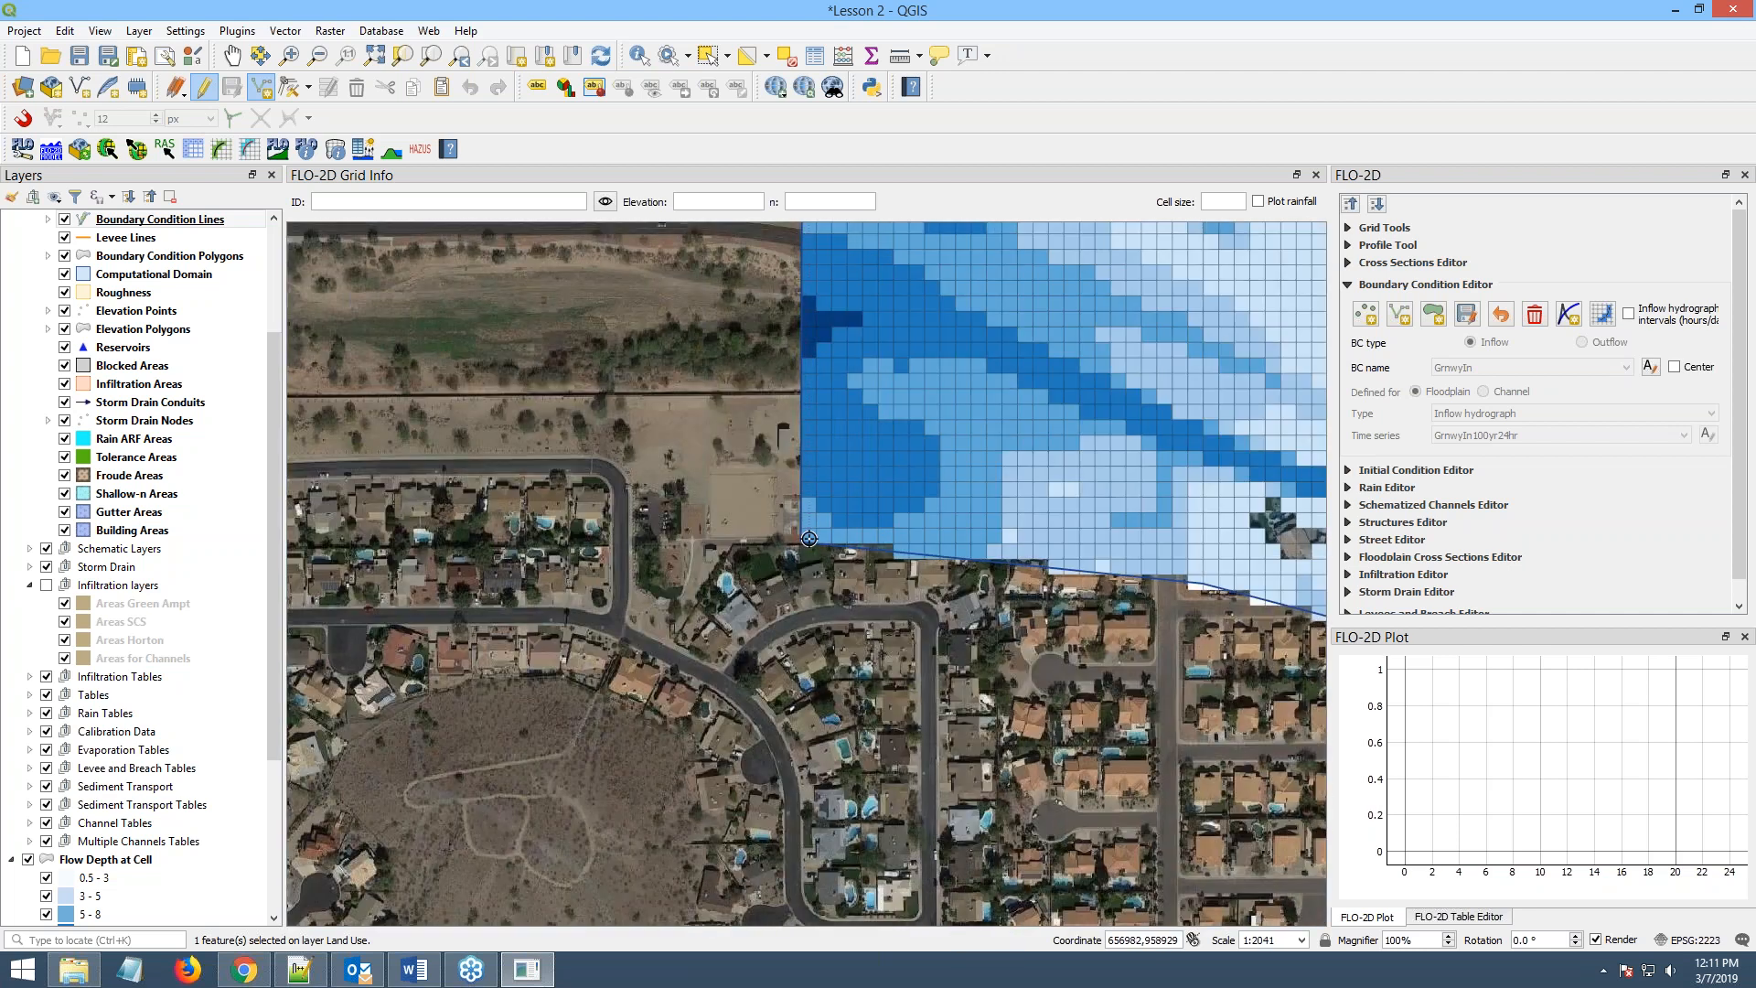
right_click(809, 534)
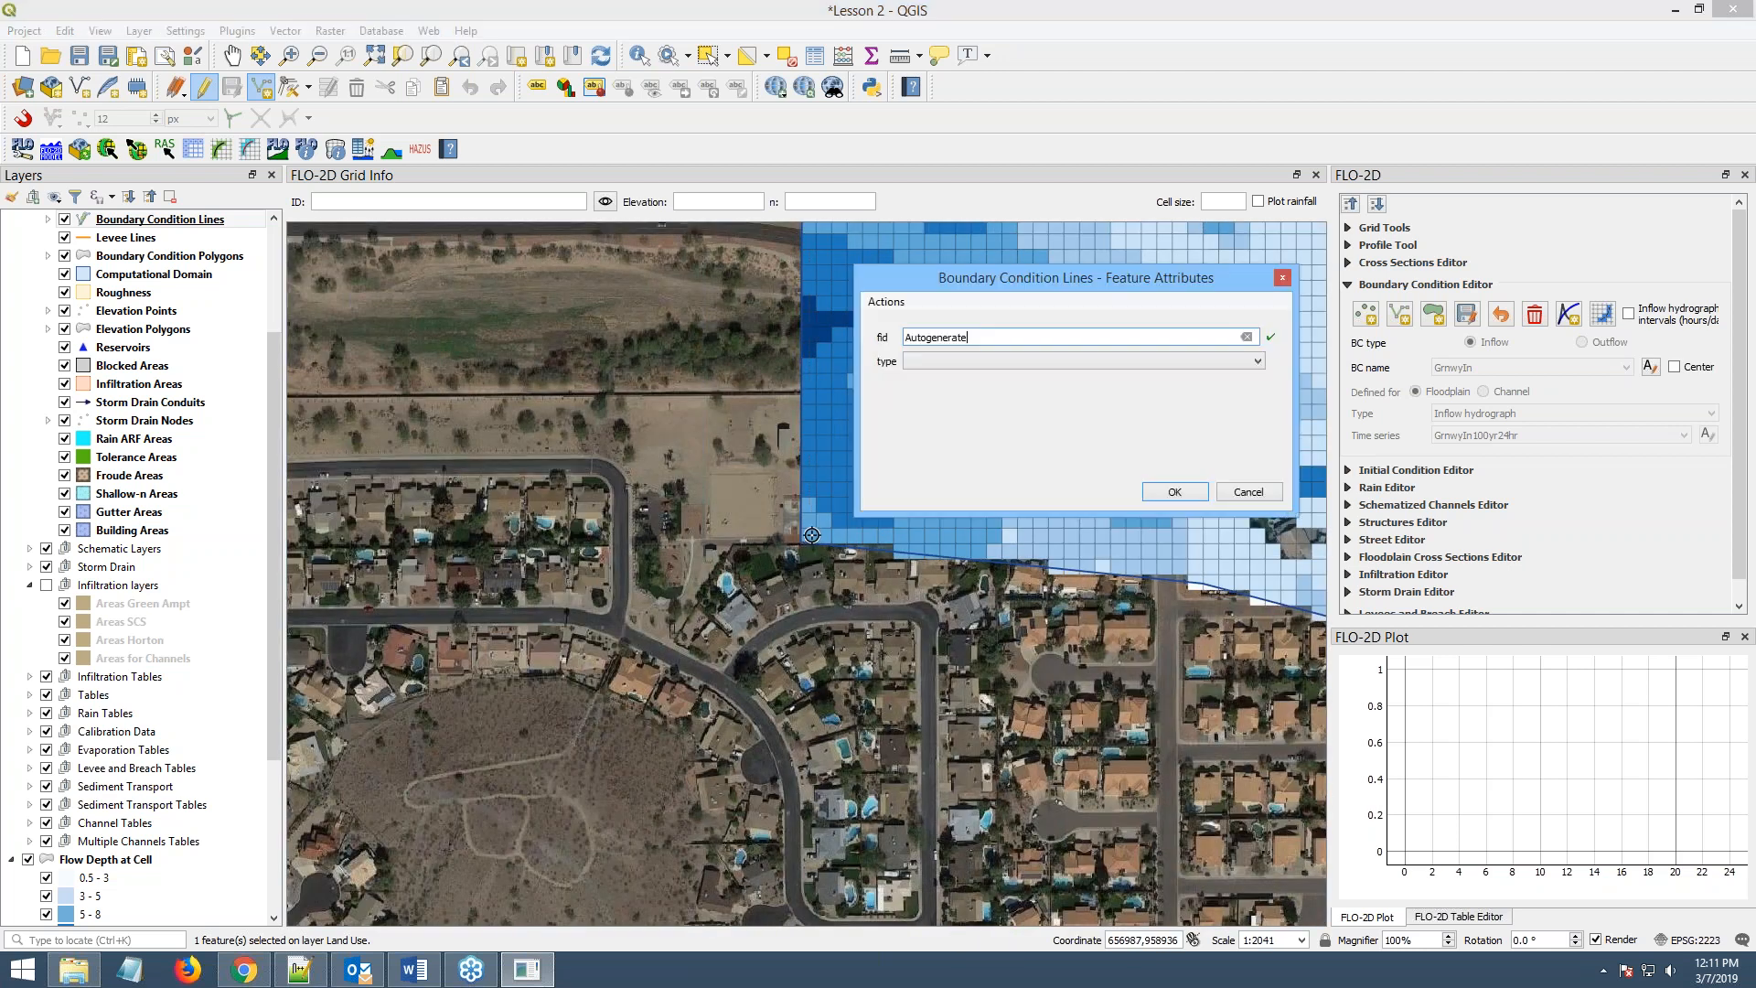
- Set the new boundary line's type to Outflow and save the boundary condition edits
click(970, 363)
click(971, 387)
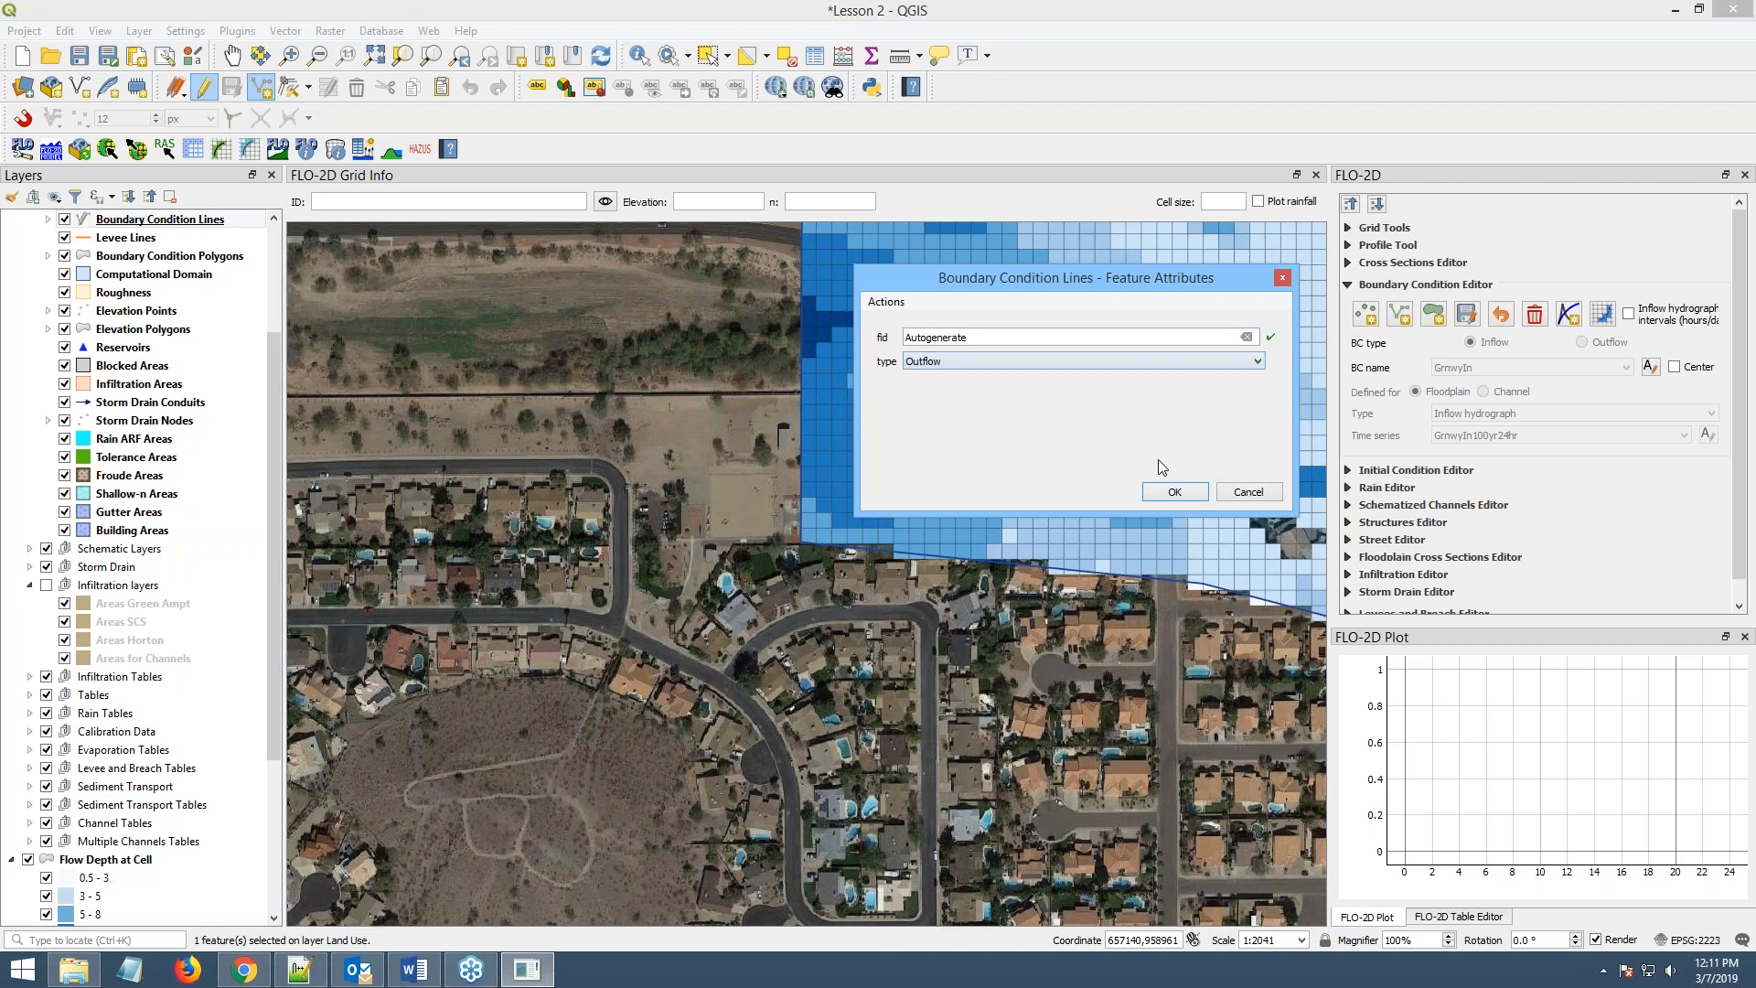
click(1174, 491)
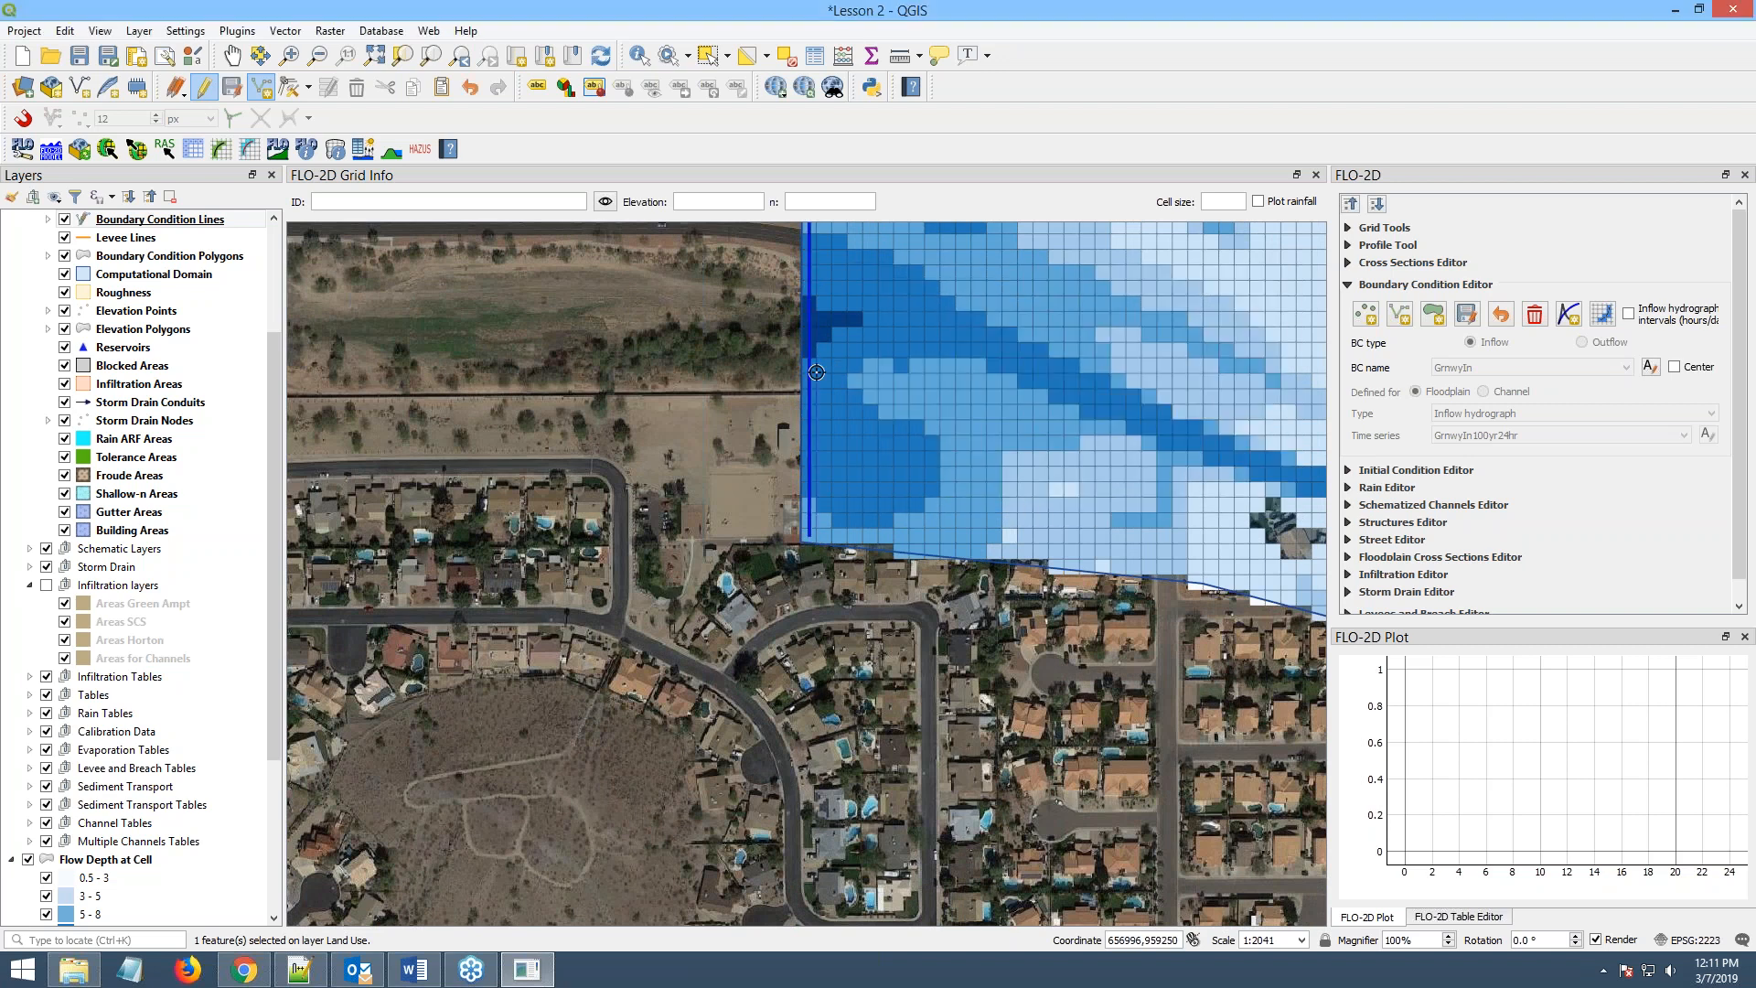
click(1467, 316)
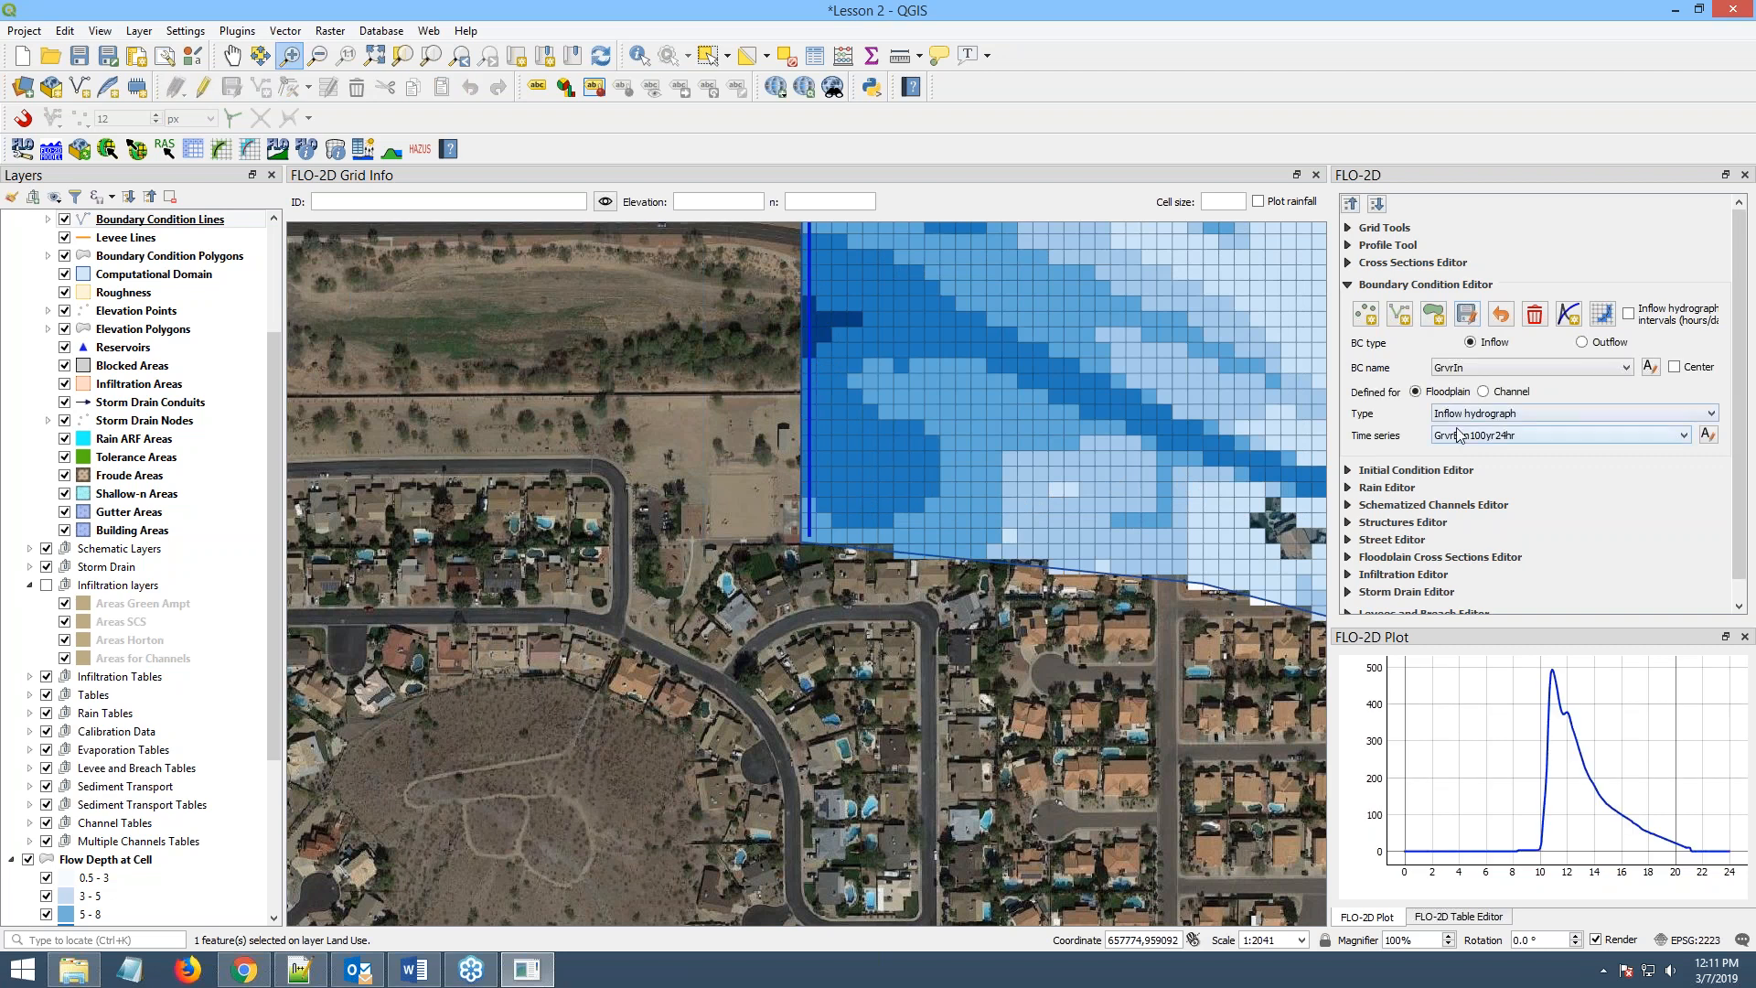
- Switch the boundary condition type to Outflow and assign "1. Floodplain outflow (no hydrograph)" to Outflow 1
click(1581, 342)
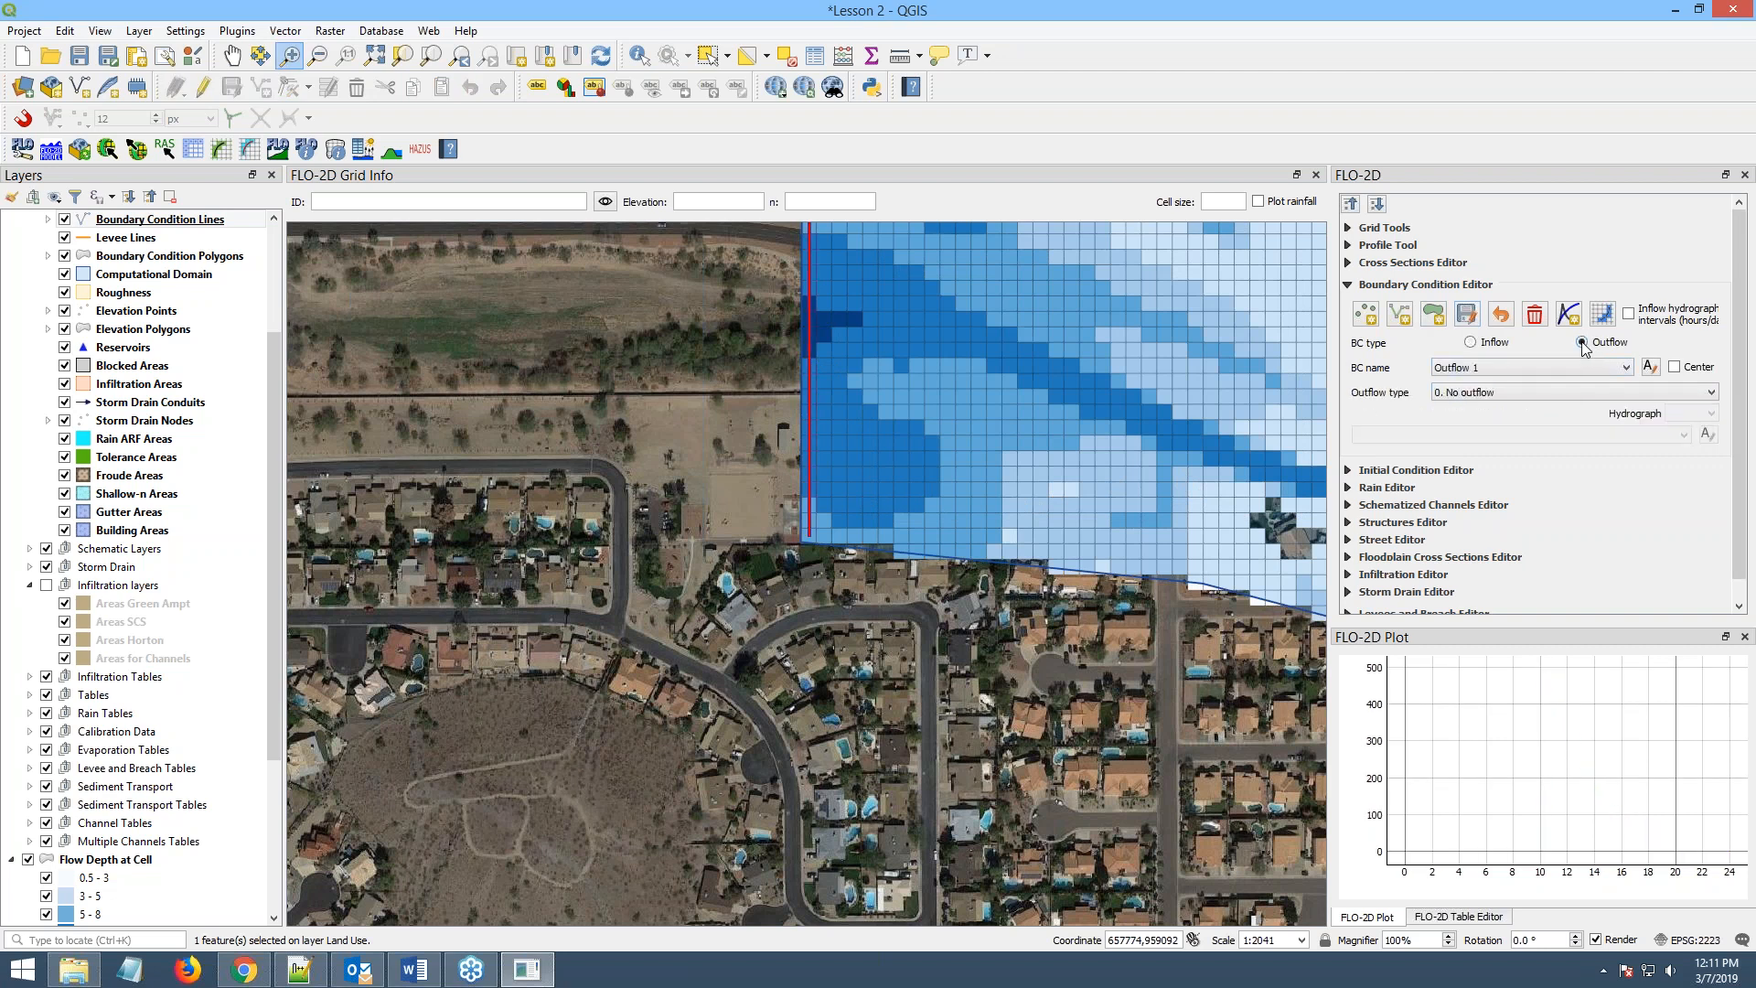
click(1486, 393)
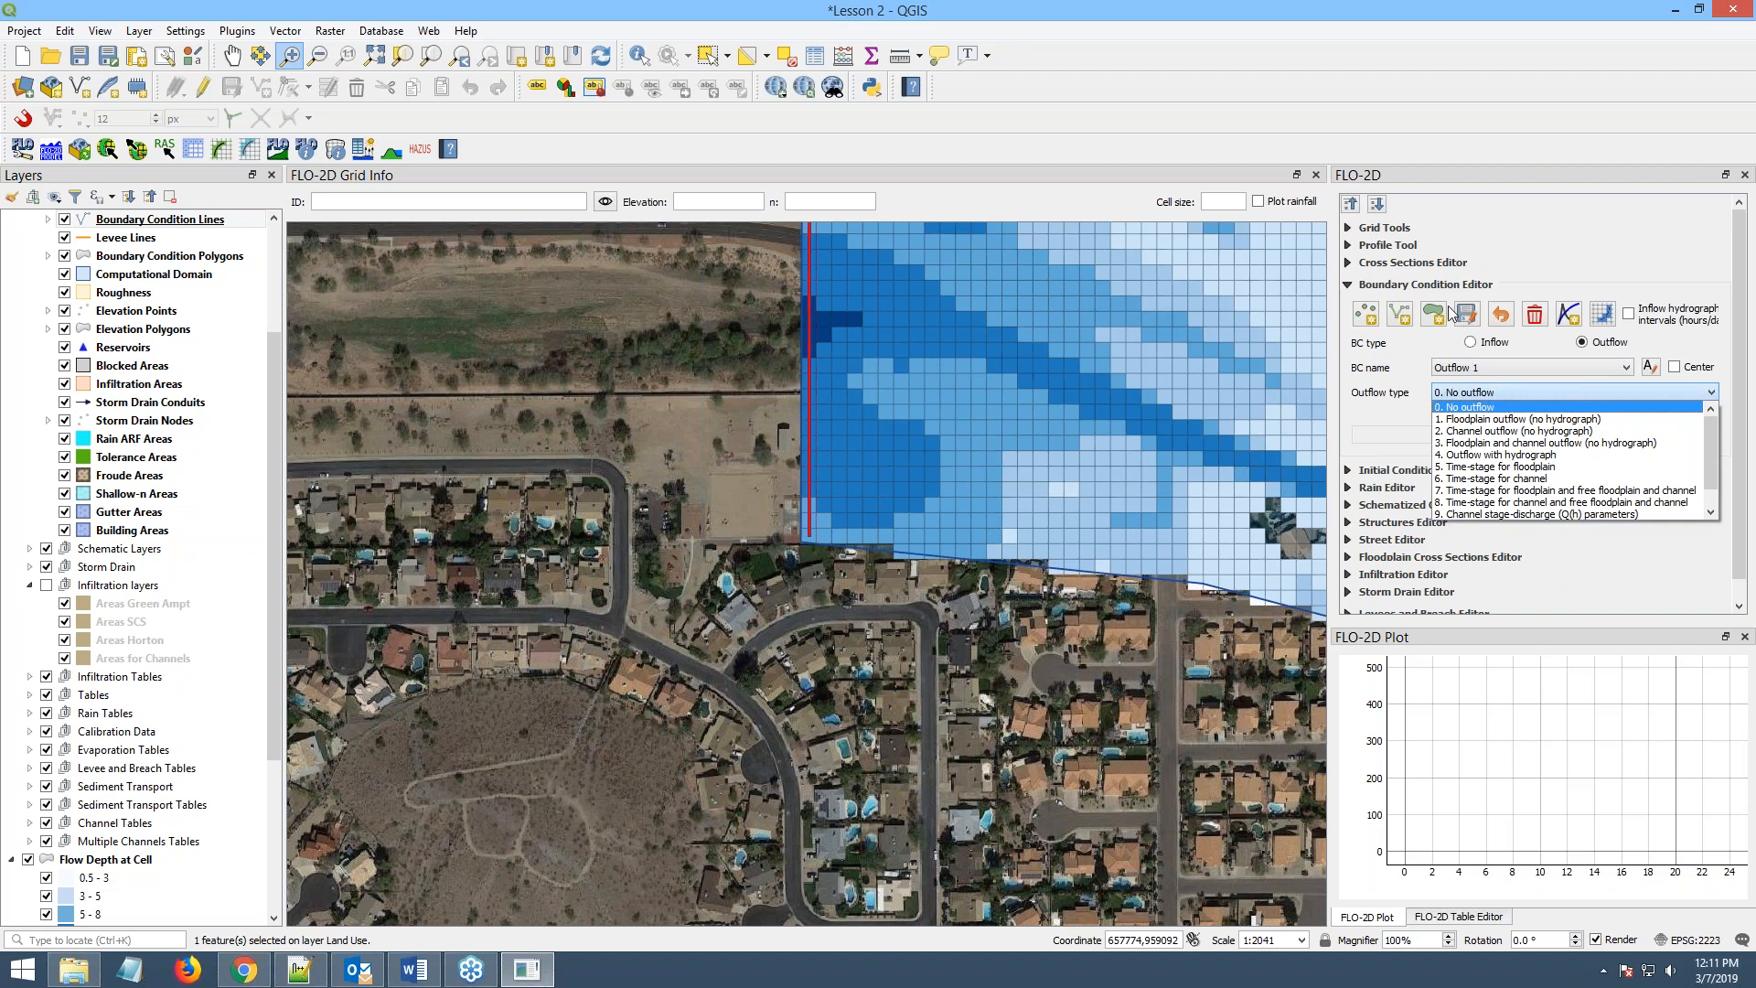
click(1464, 420)
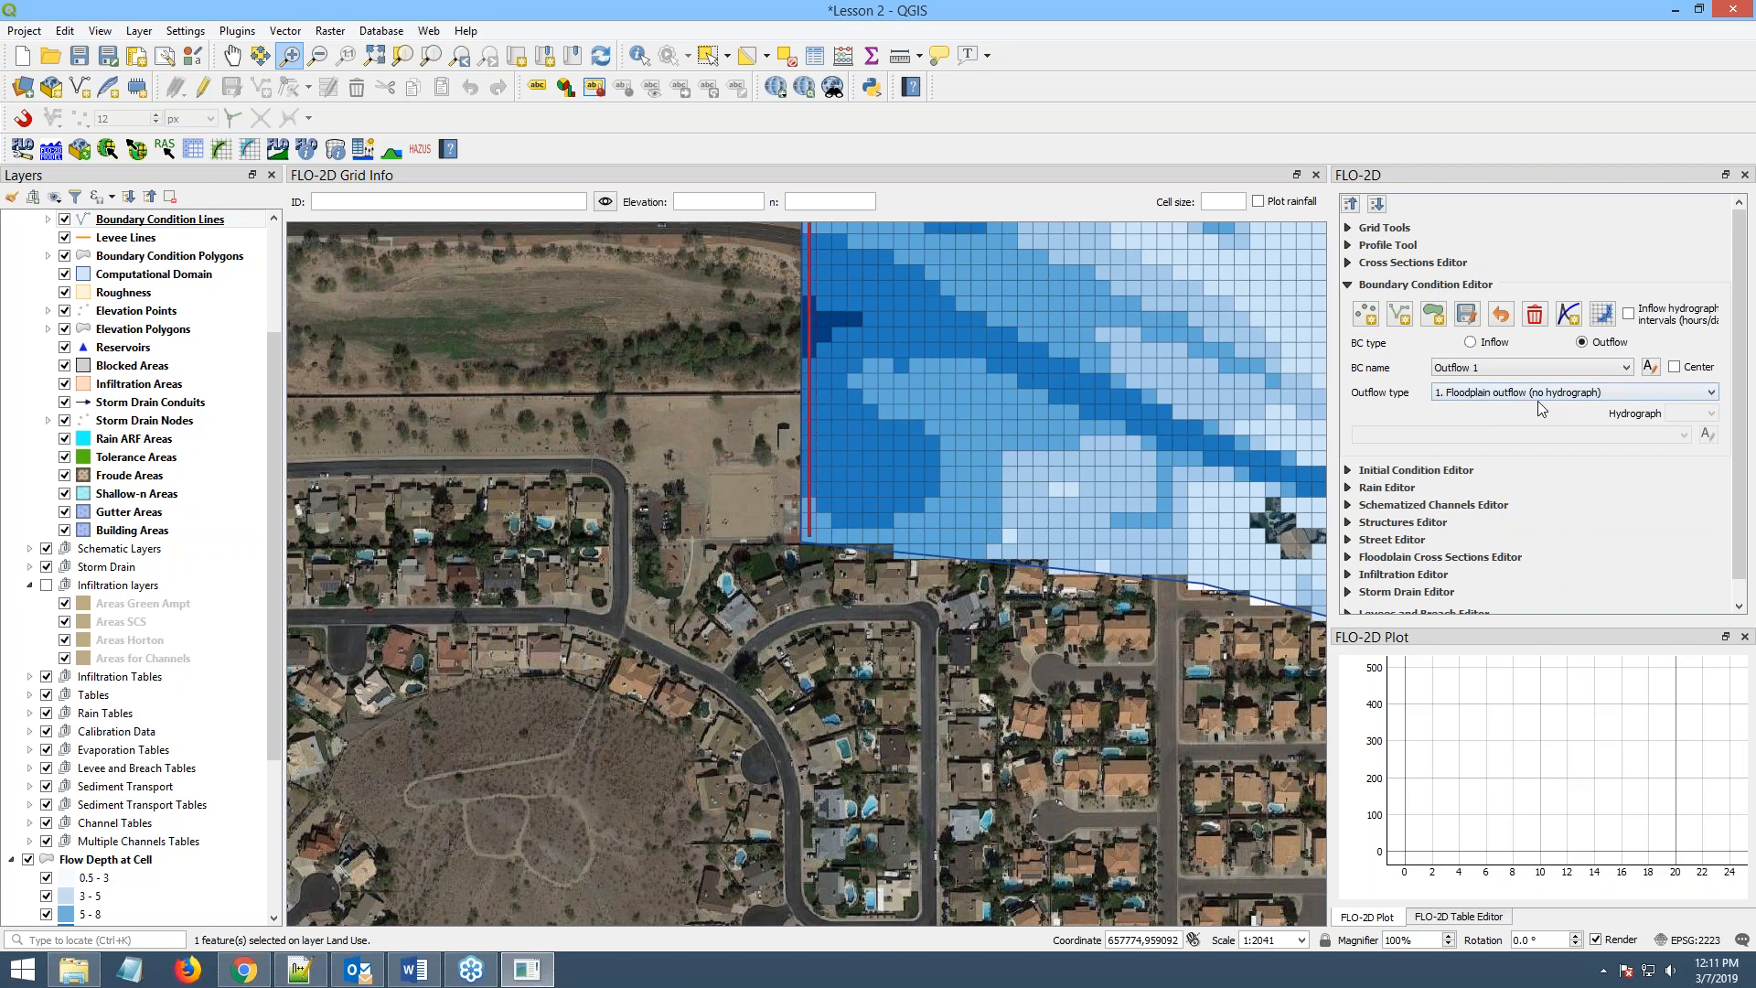
- Schematize the boundary conditions, overwriting the existing boundary grid cells, and check the outflow cells along the western edge
click(1602, 325)
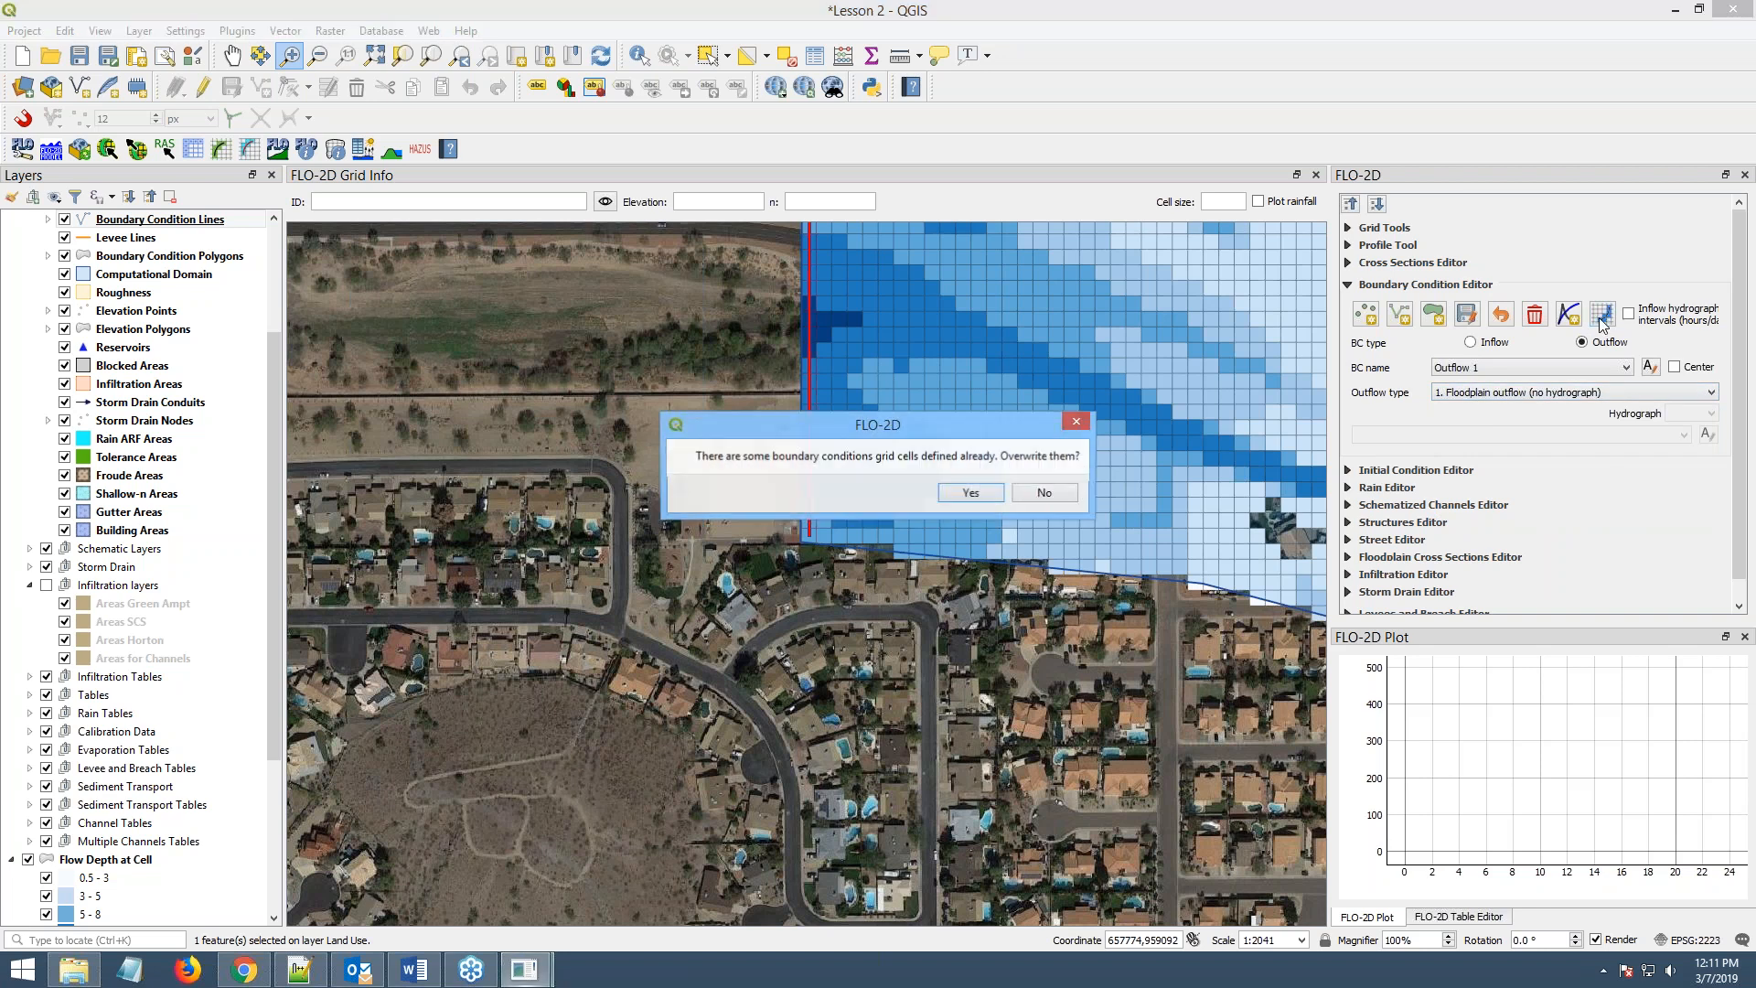
click(972, 492)
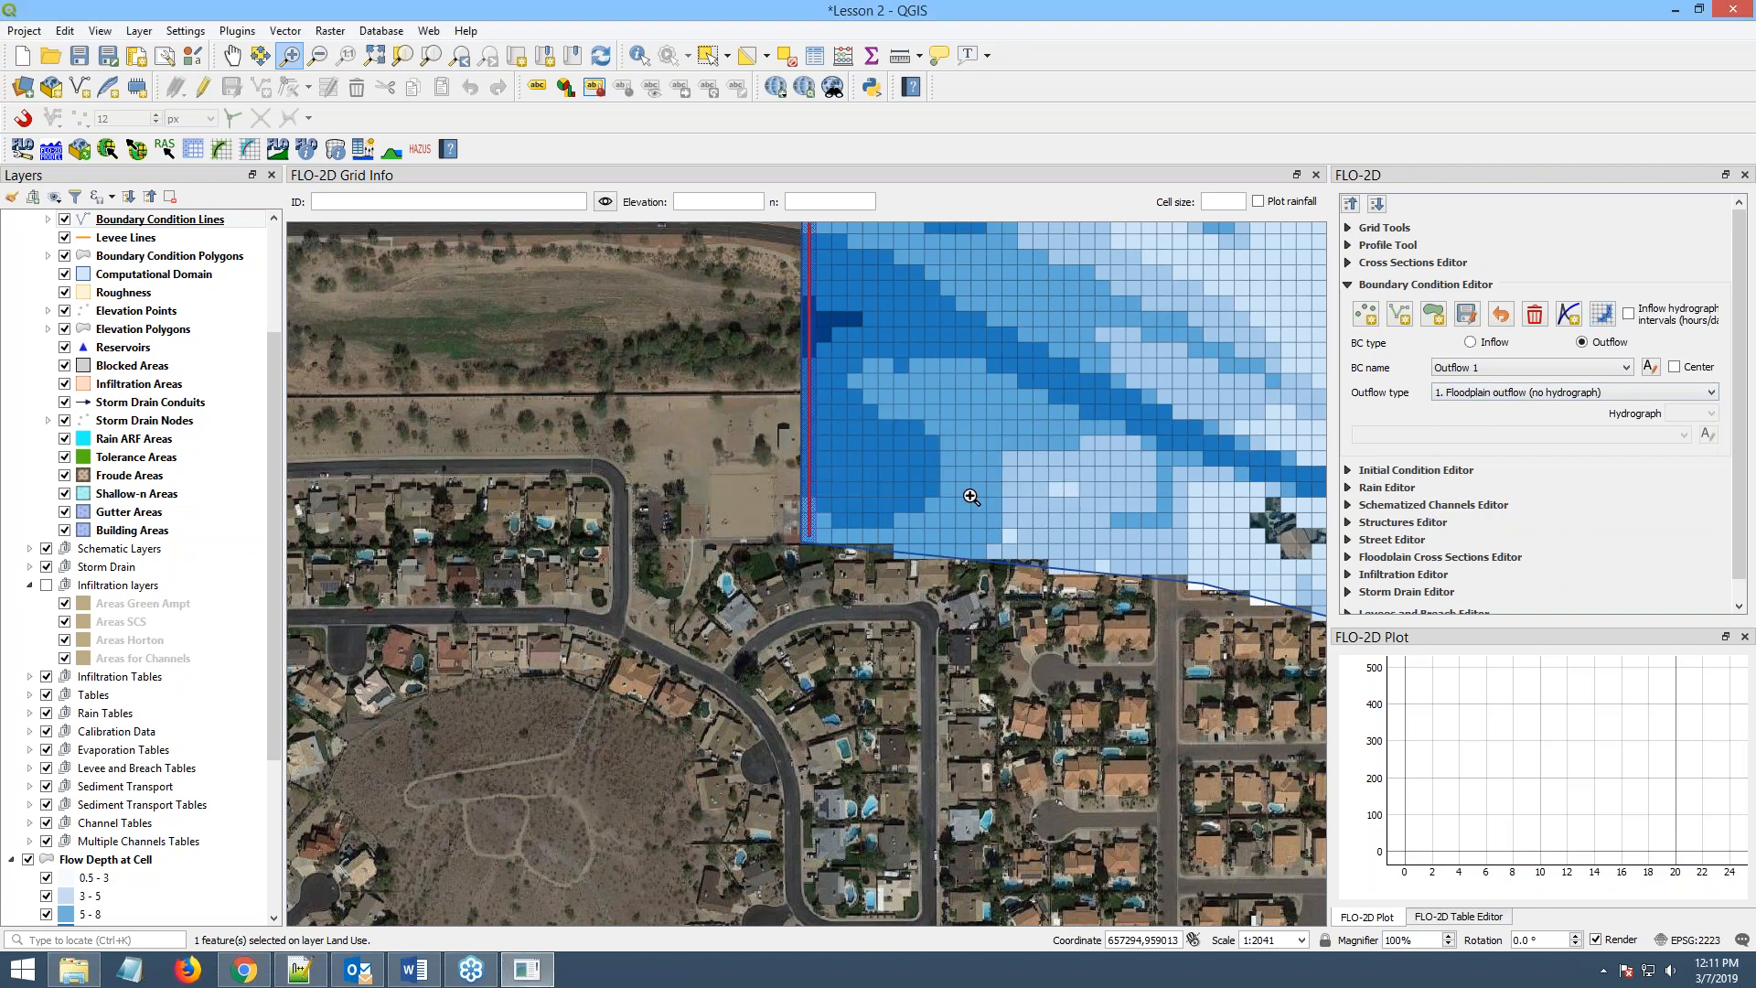
scroll(808, 513, up, 1)
scroll(809, 512, up, 1)
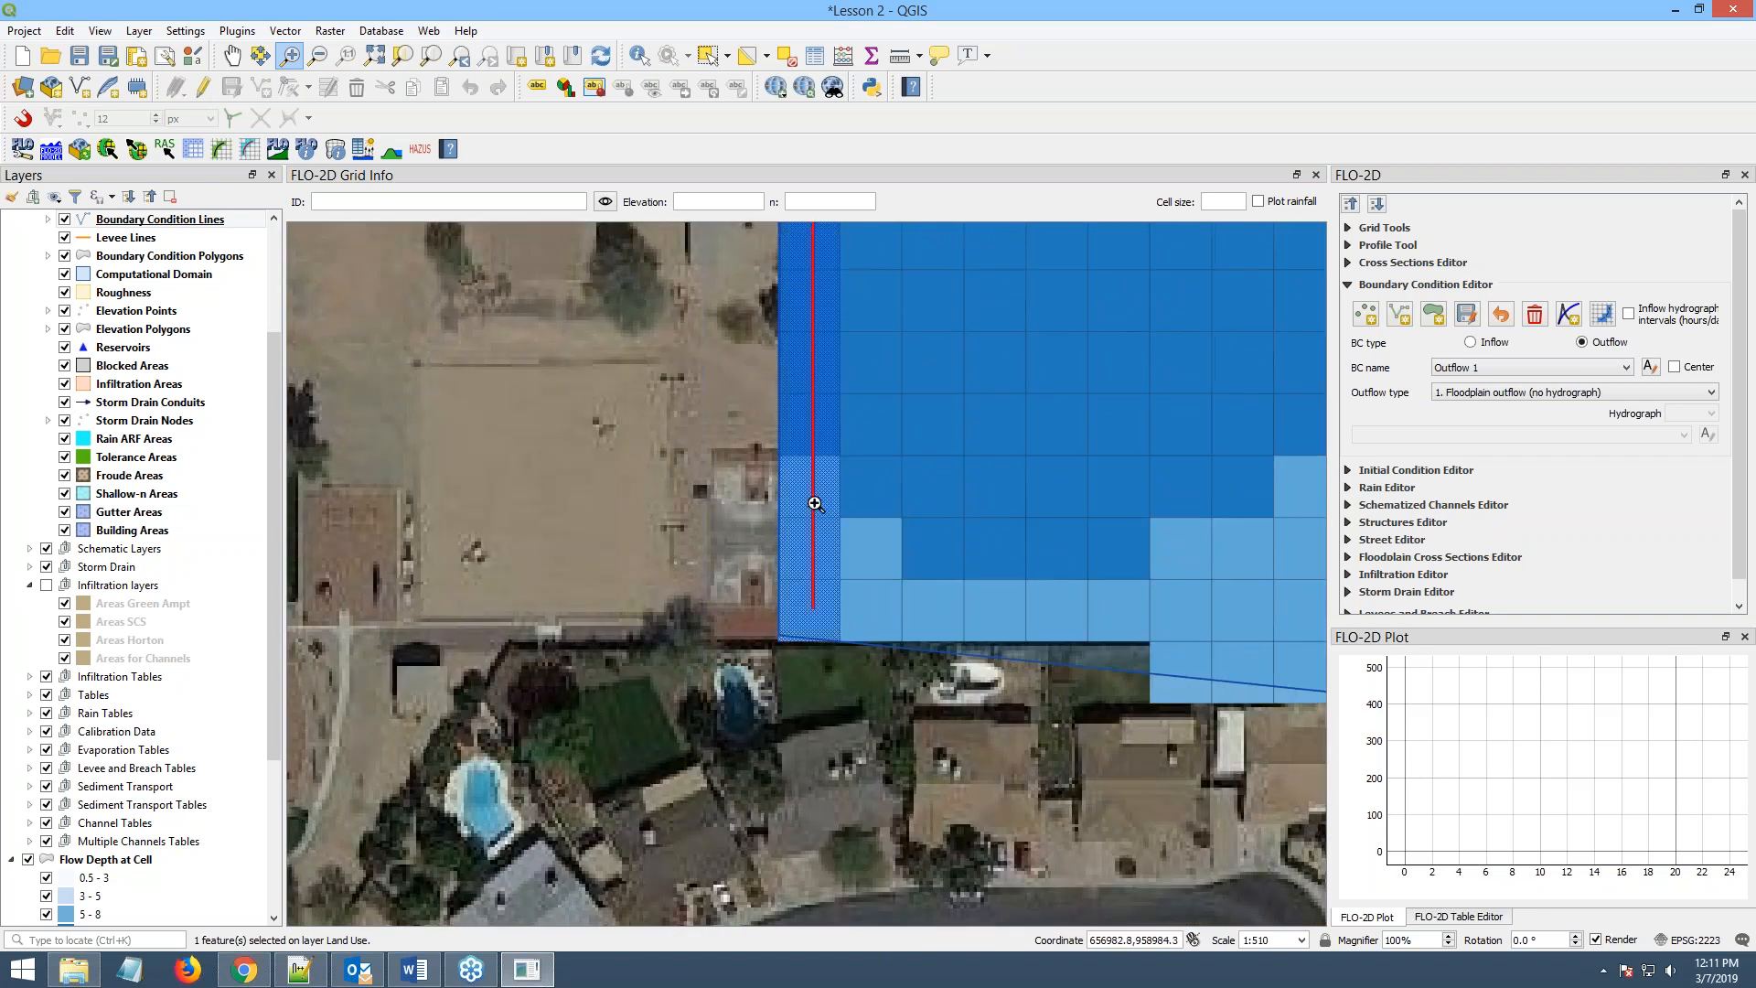
scroll(795, 530, down, 2)
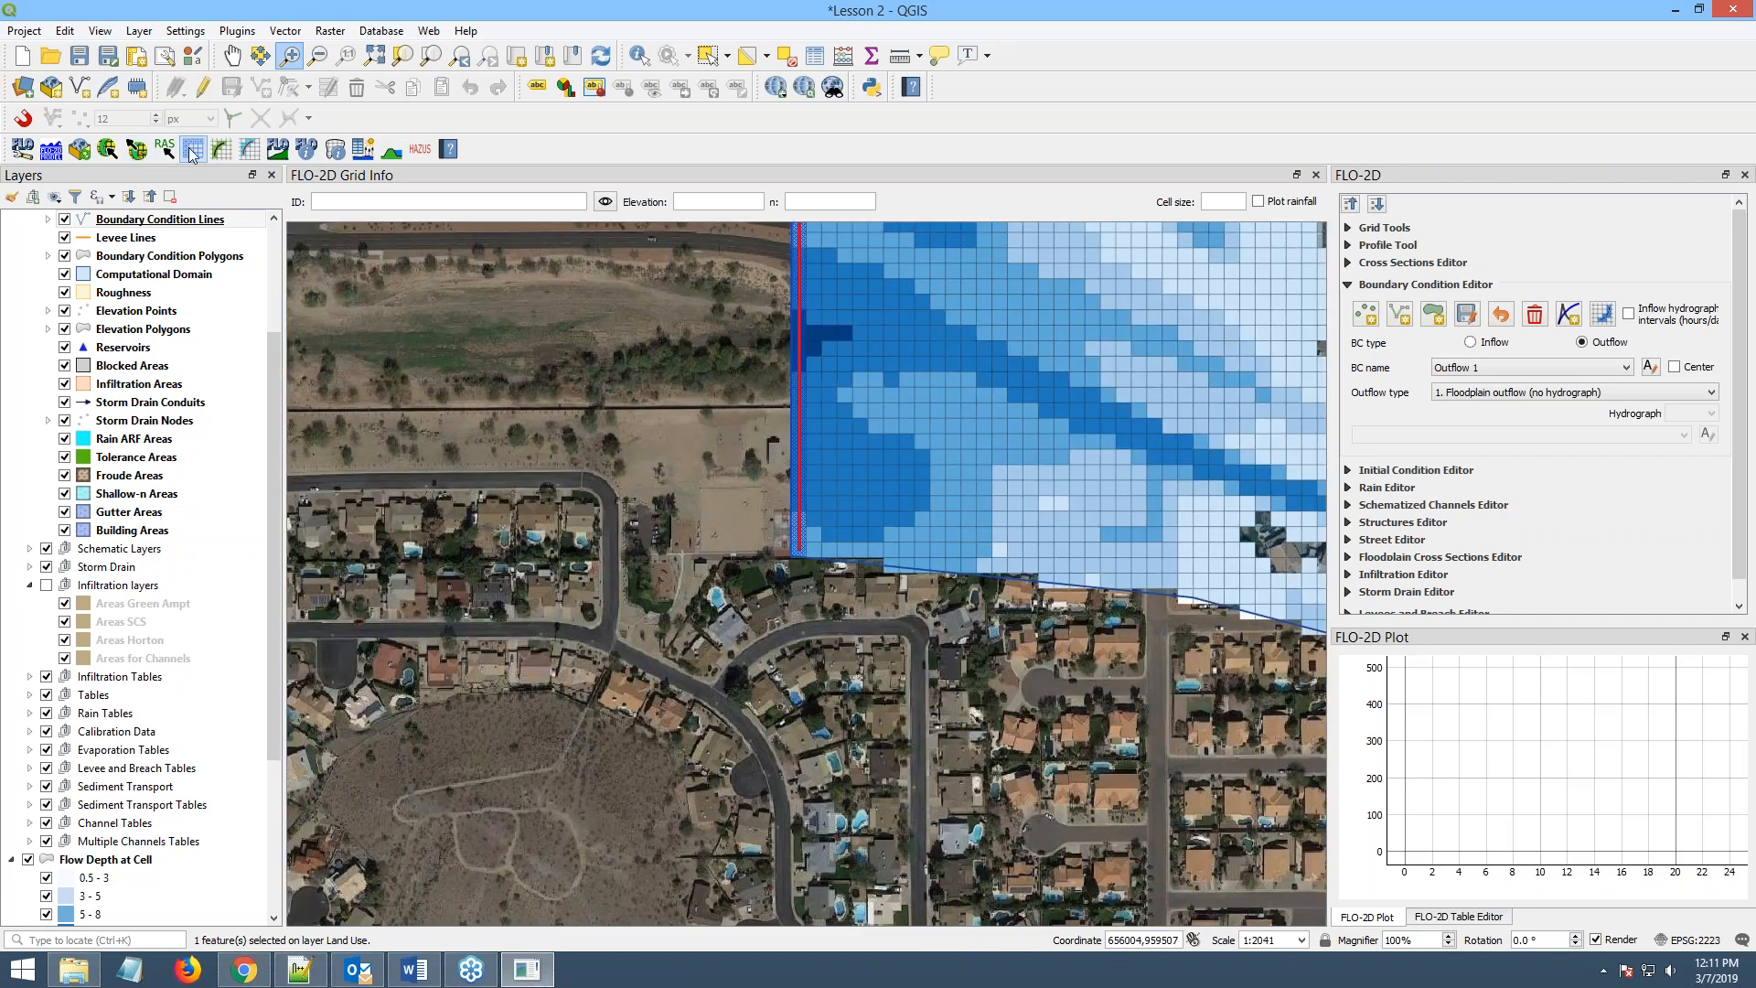
- Export the FLO-2D model's DAT files to the QGIS Lesson 2 Export folder
click(136, 152)
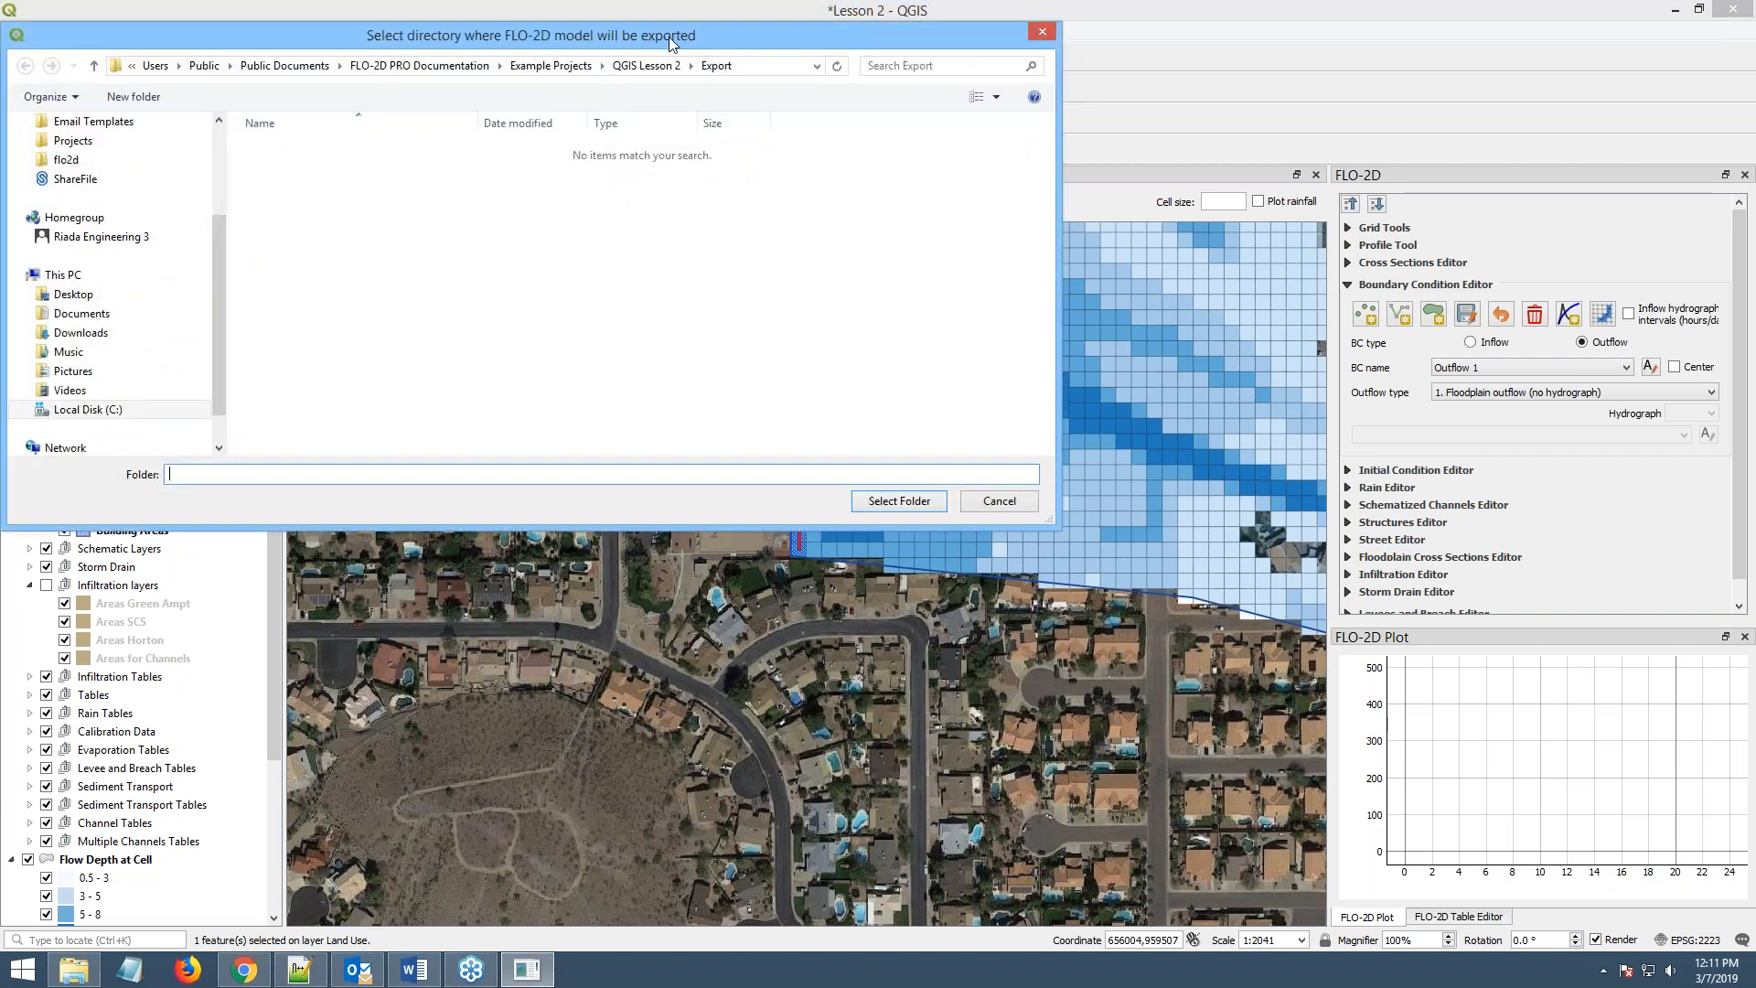
click(908, 509)
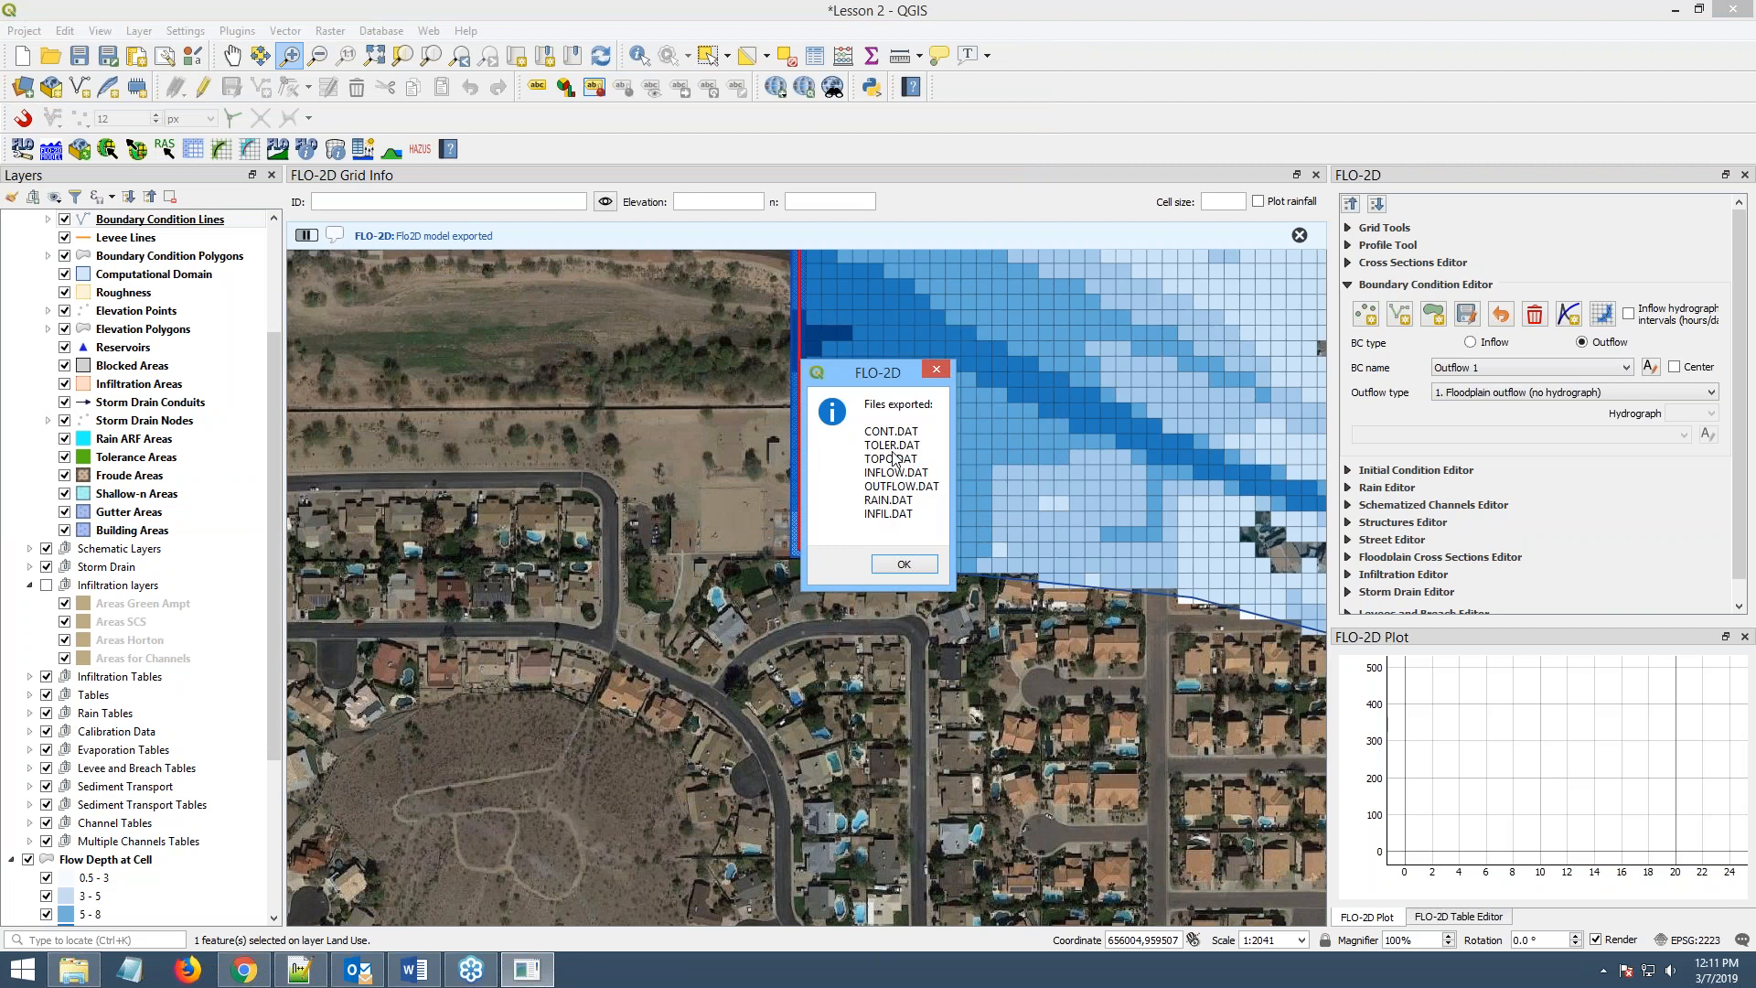
click(906, 565)
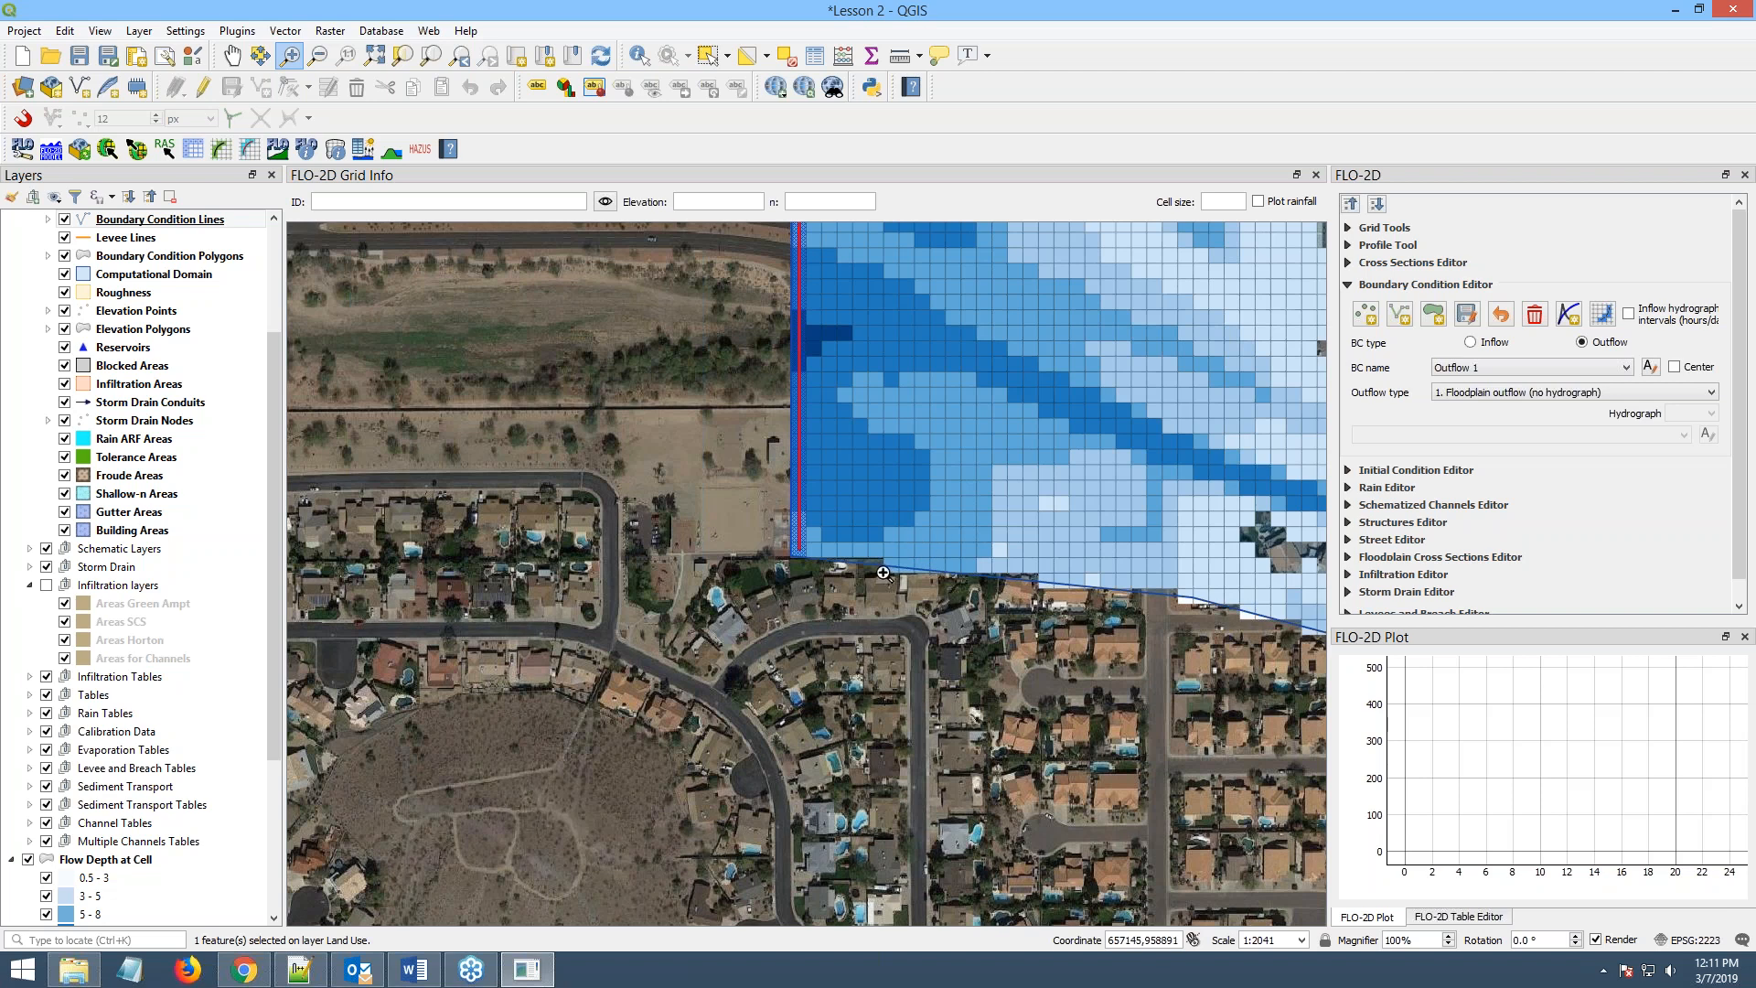
- Examine the Flow Depth at Cell results from the western outflow boundary to the basins in the northeast, along with the depth legend
scroll(883, 573, down, 2)
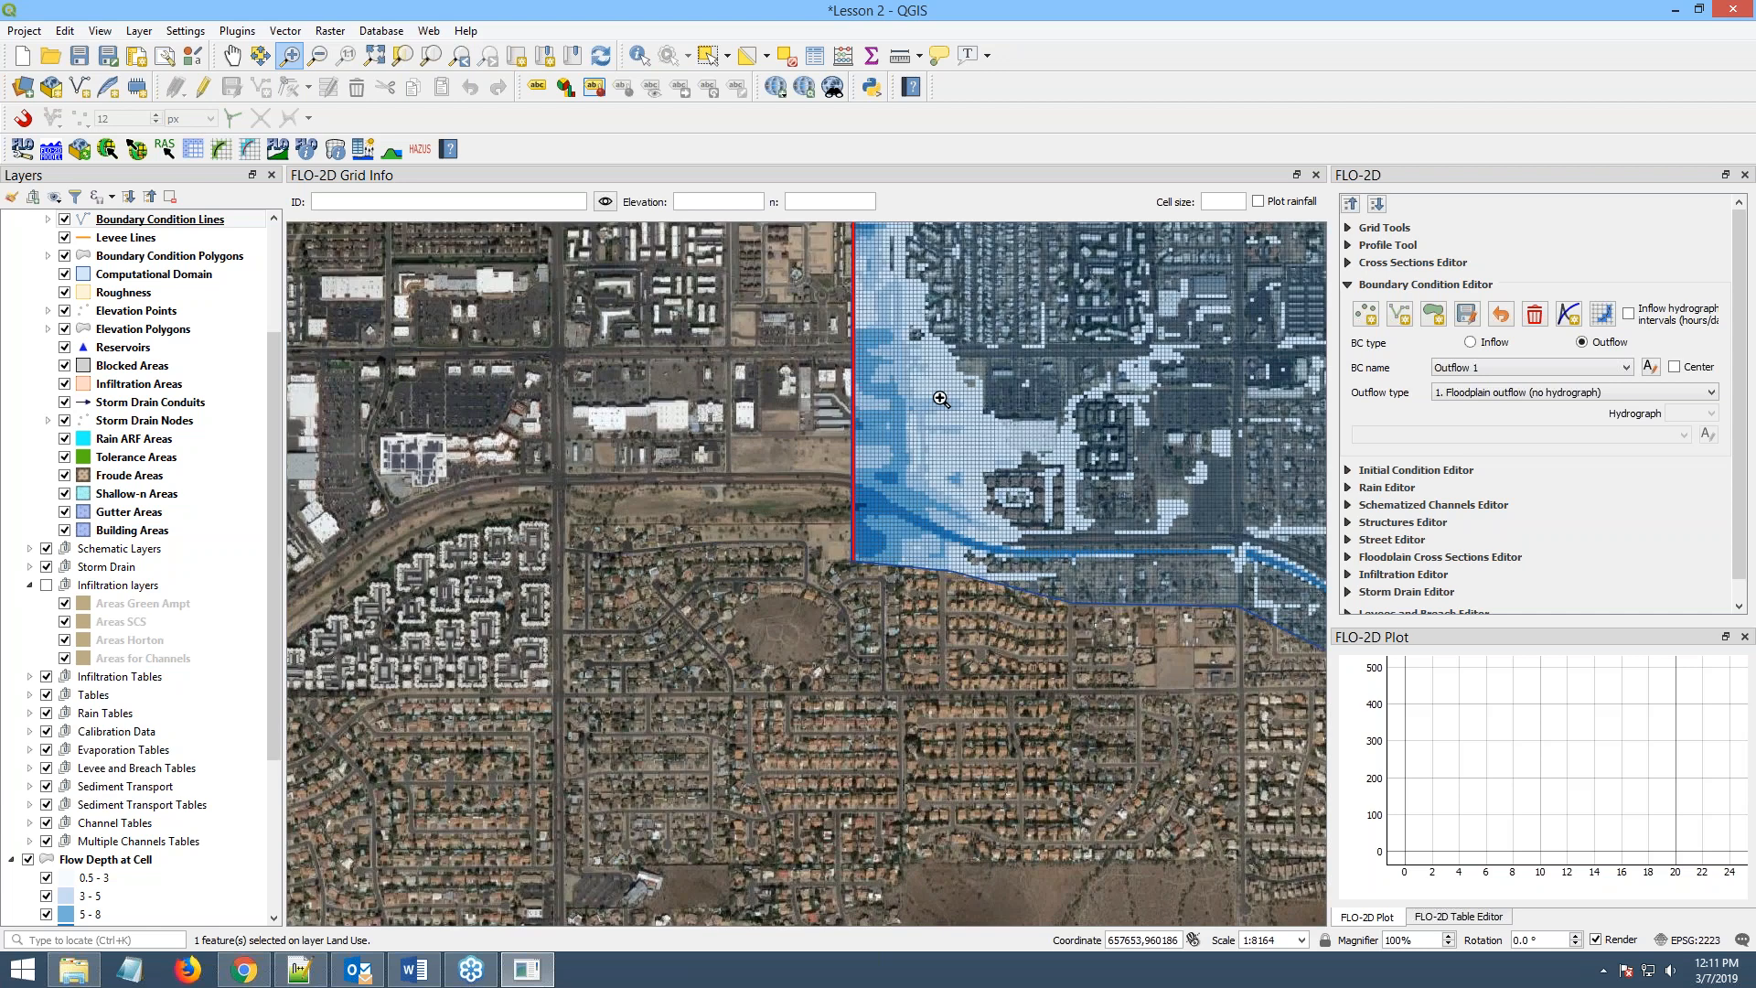
drag(903, 432, 554, 652)
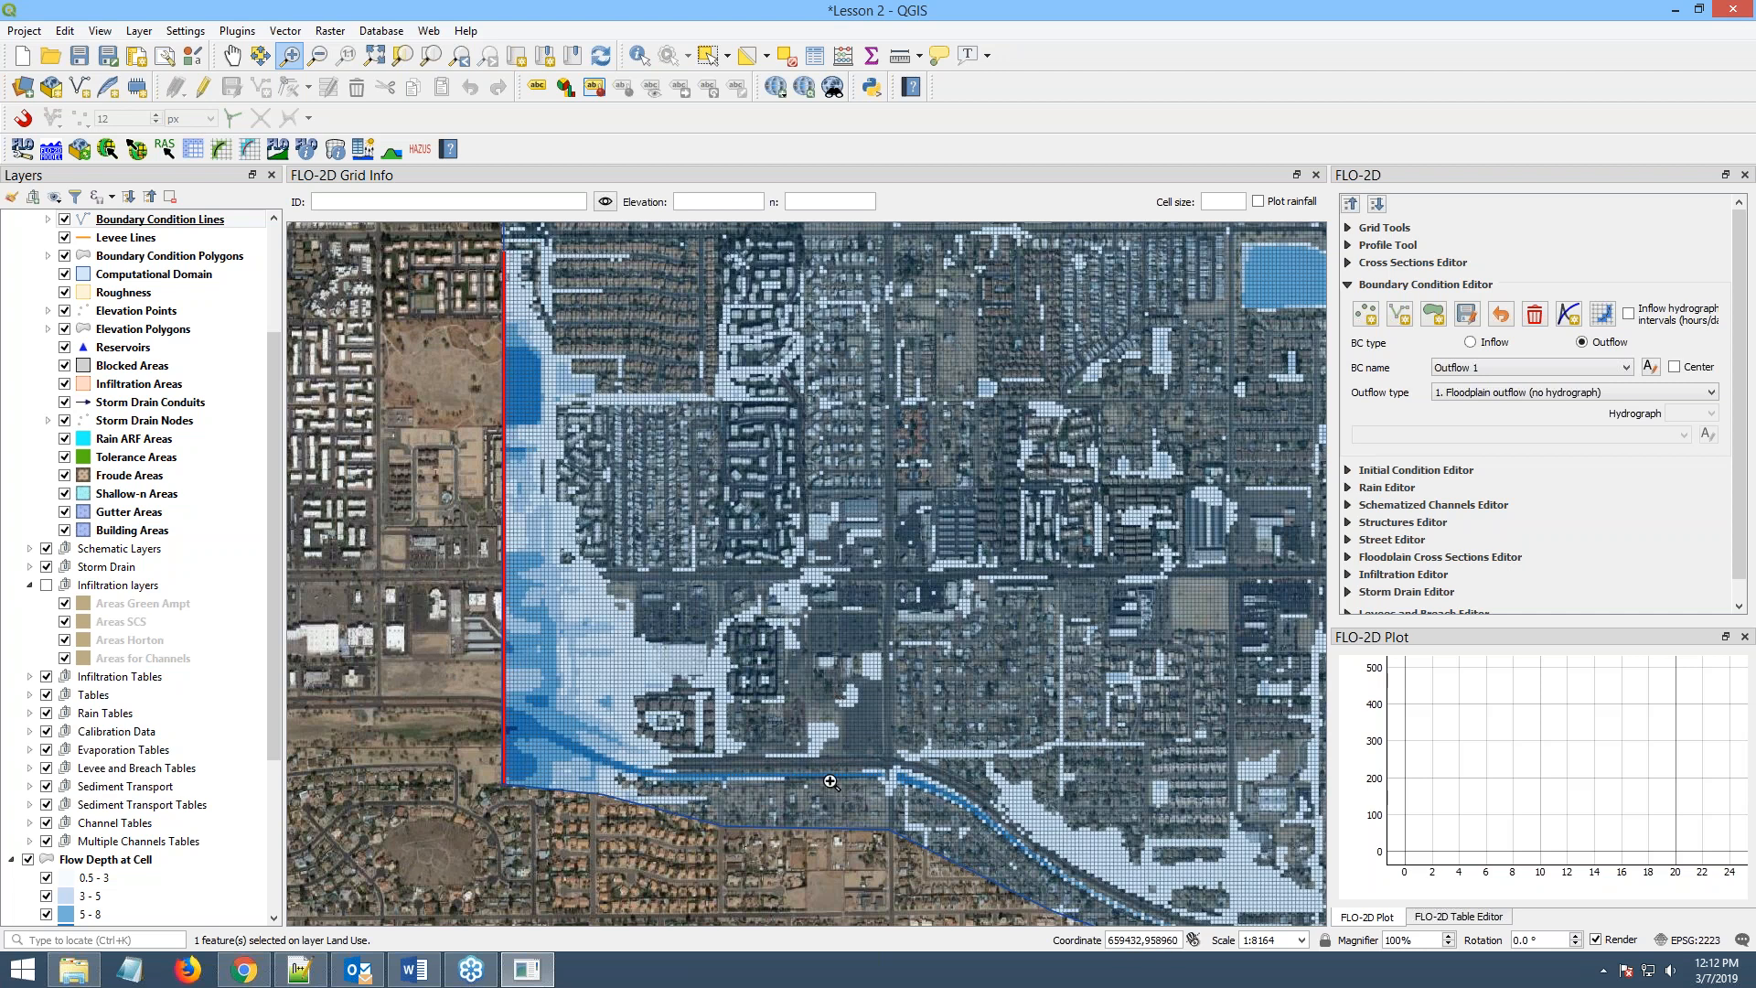
drag(1187, 411, 696, 640)
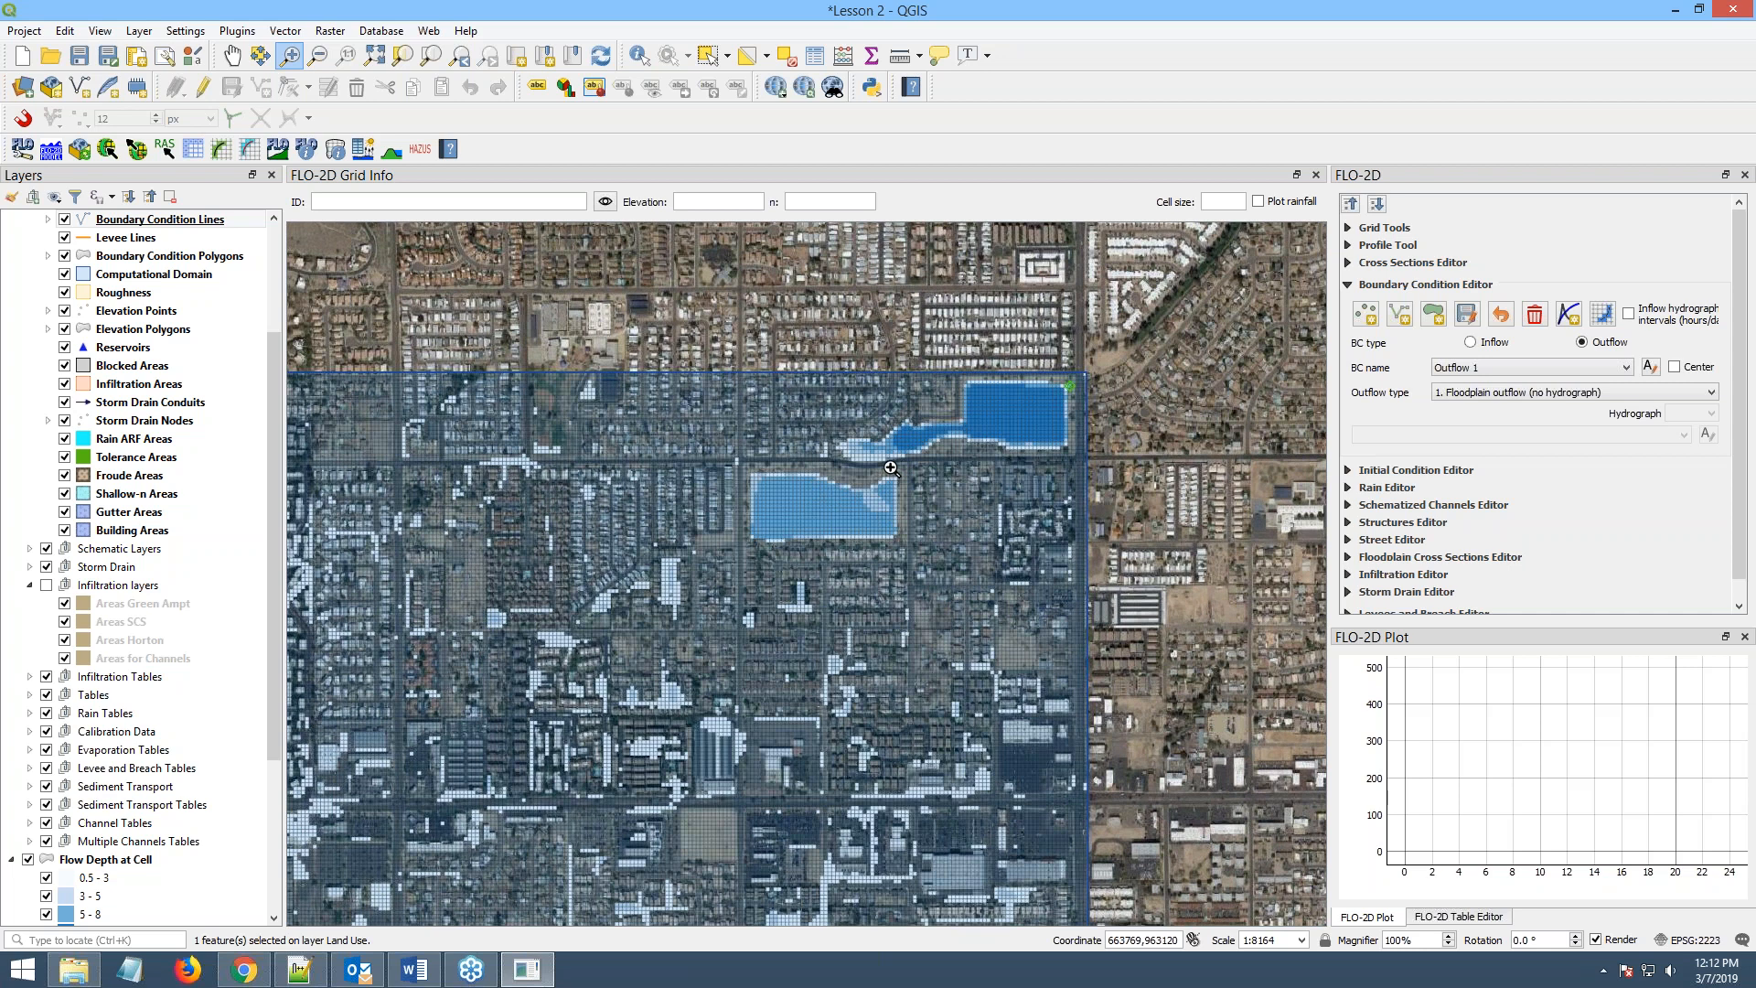
scroll(887, 478, up, 1)
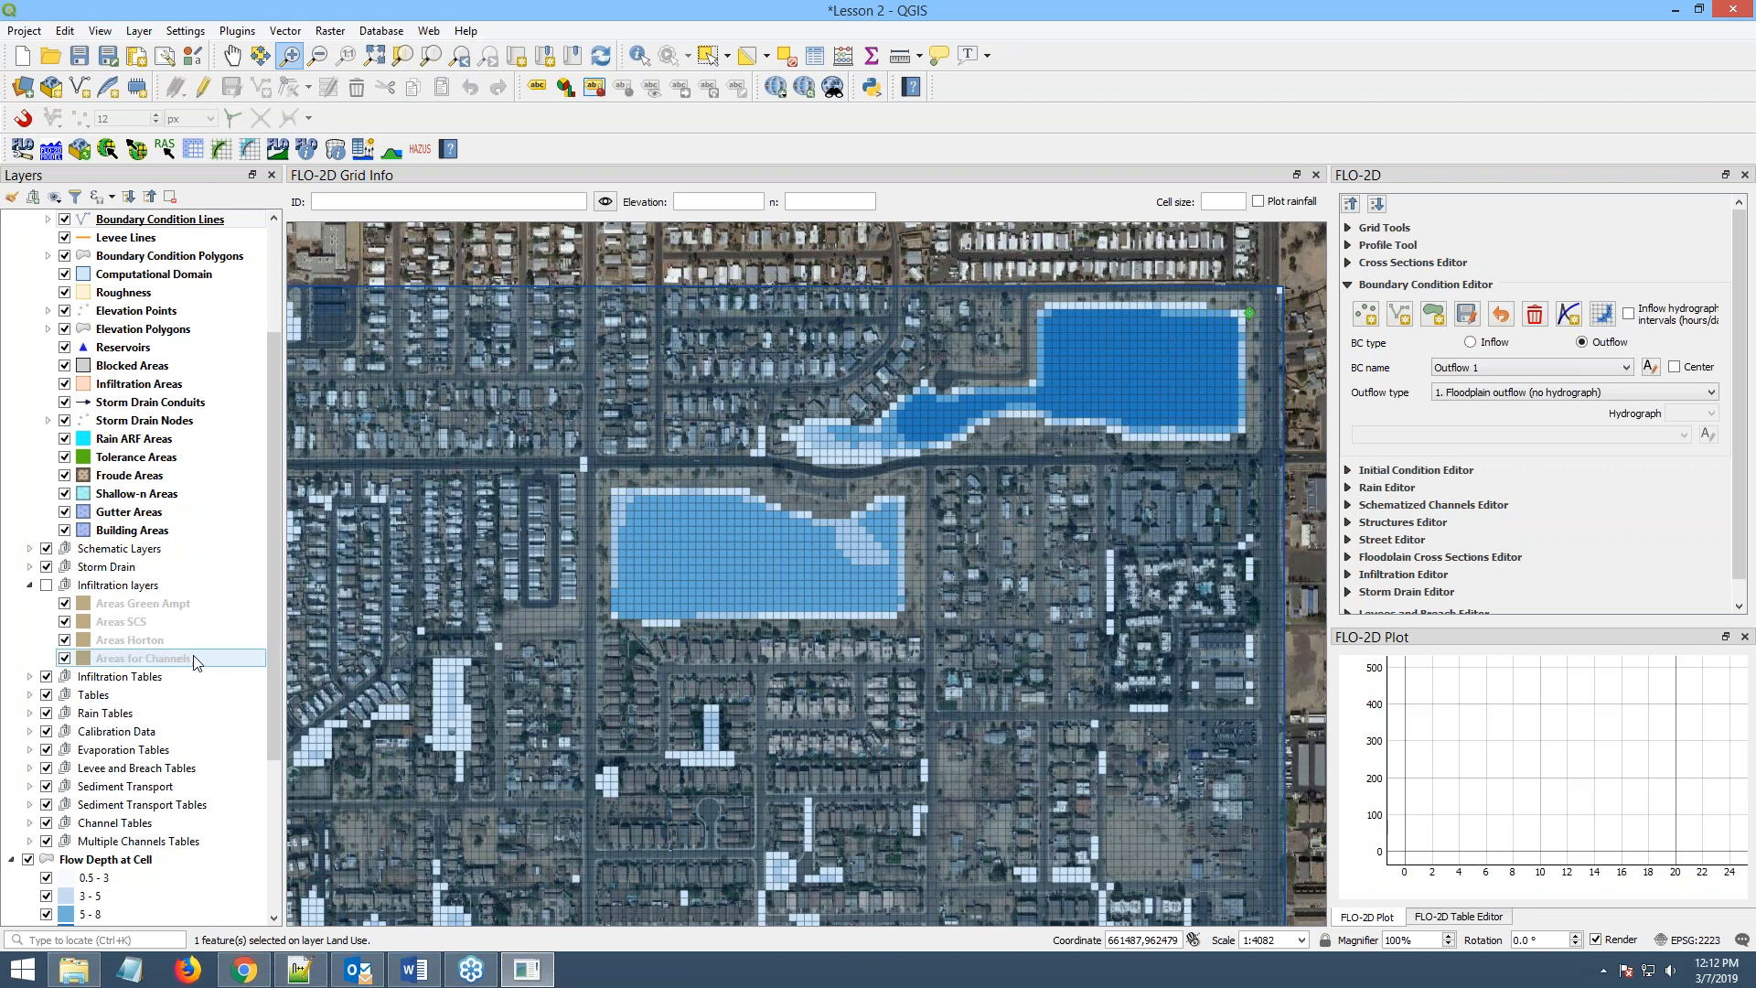
scroll(199, 670, down, 5)
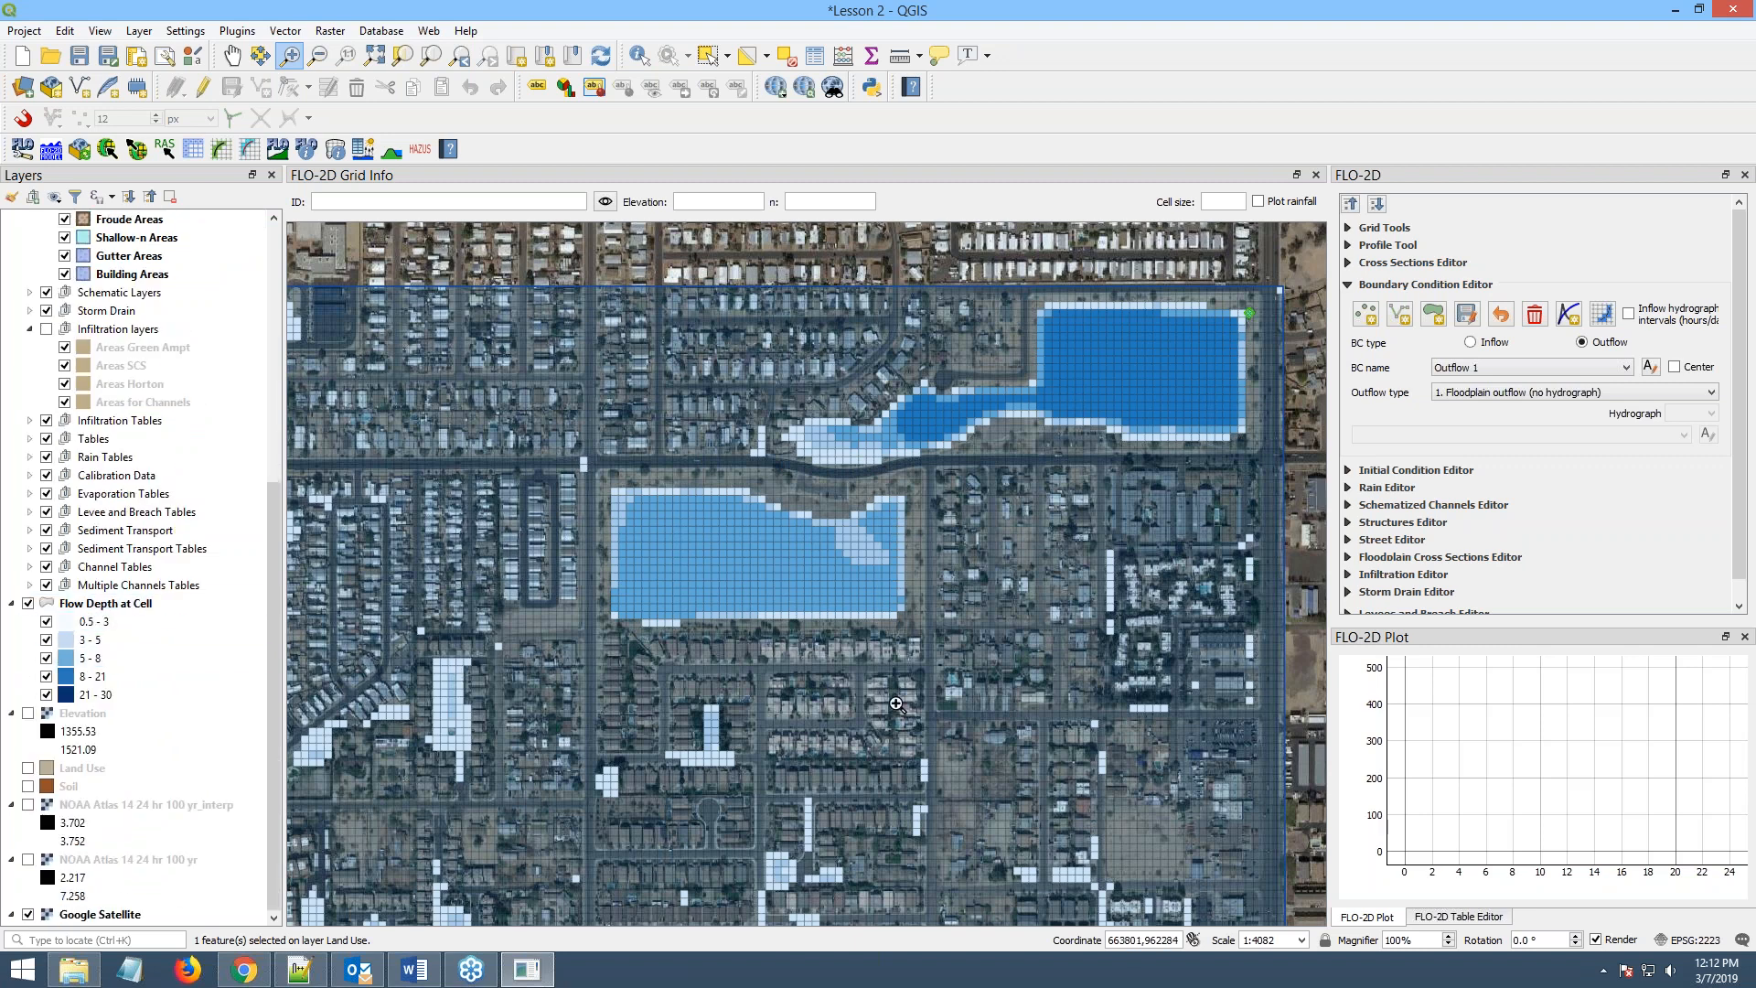
- Review the model's output files in the Export folder, selecting the OUT files from DEPFP.OUT through VELTIMEFP.OUT
drag(1754, 170, 1179, 149)
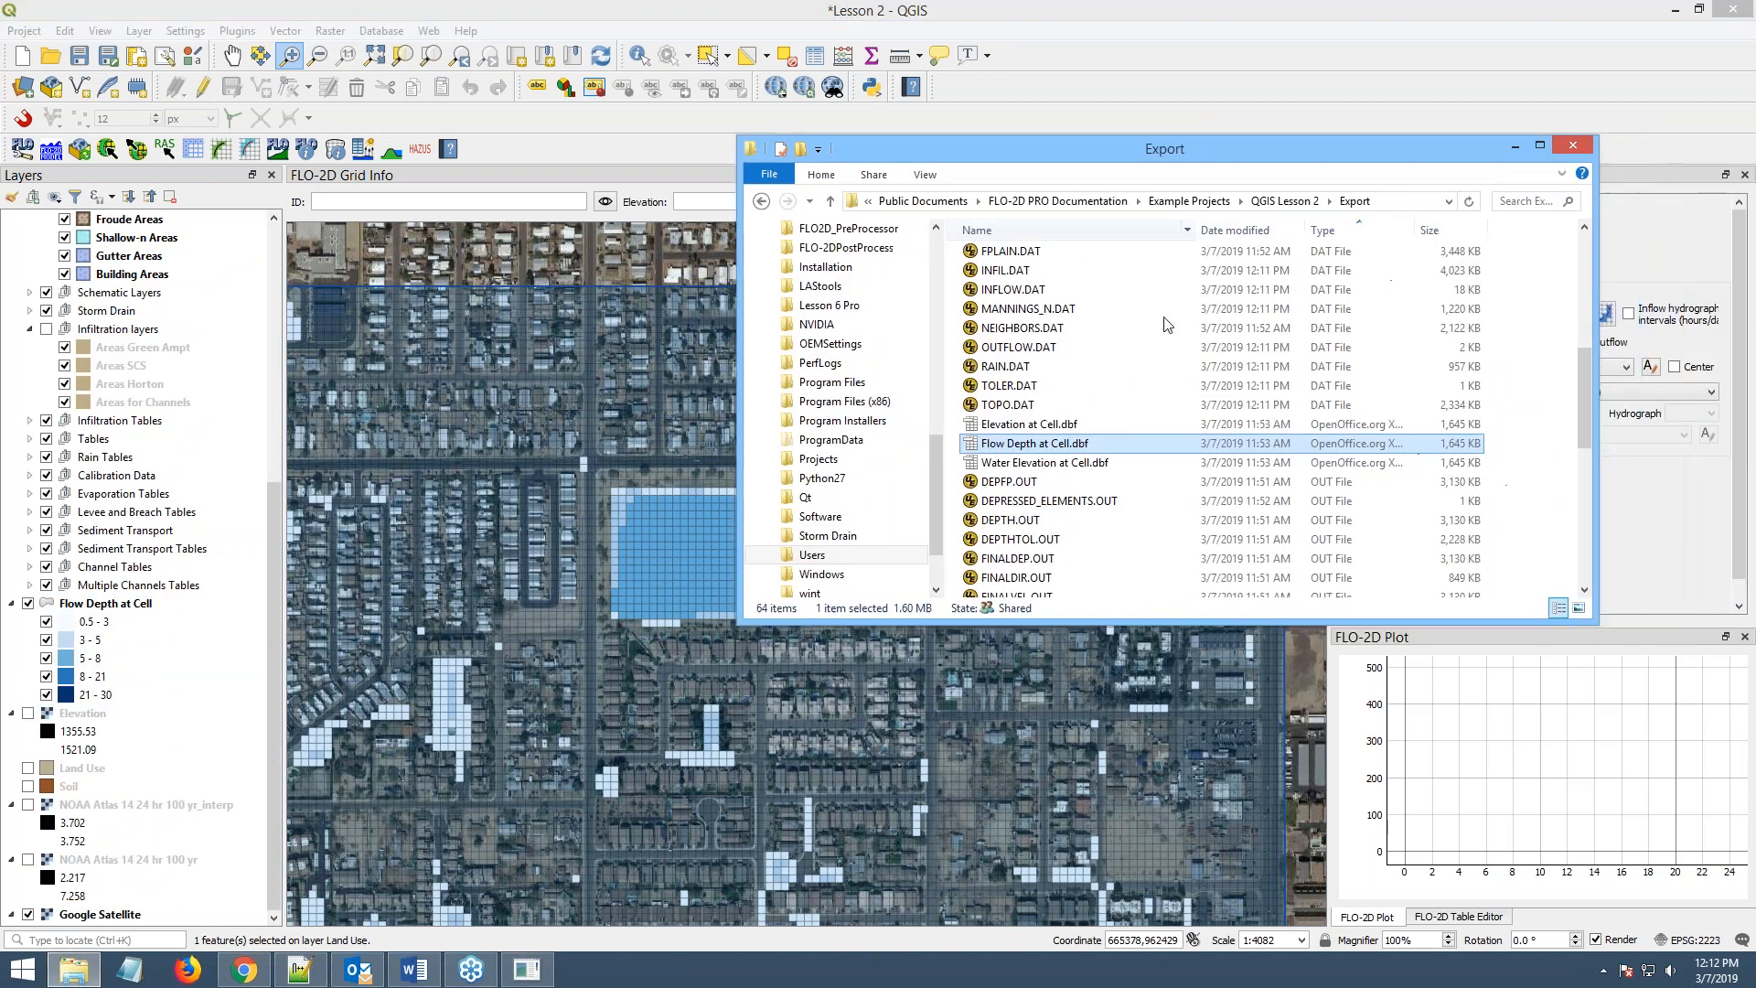
click(1017, 483)
scroll(1009, 594, down, 6)
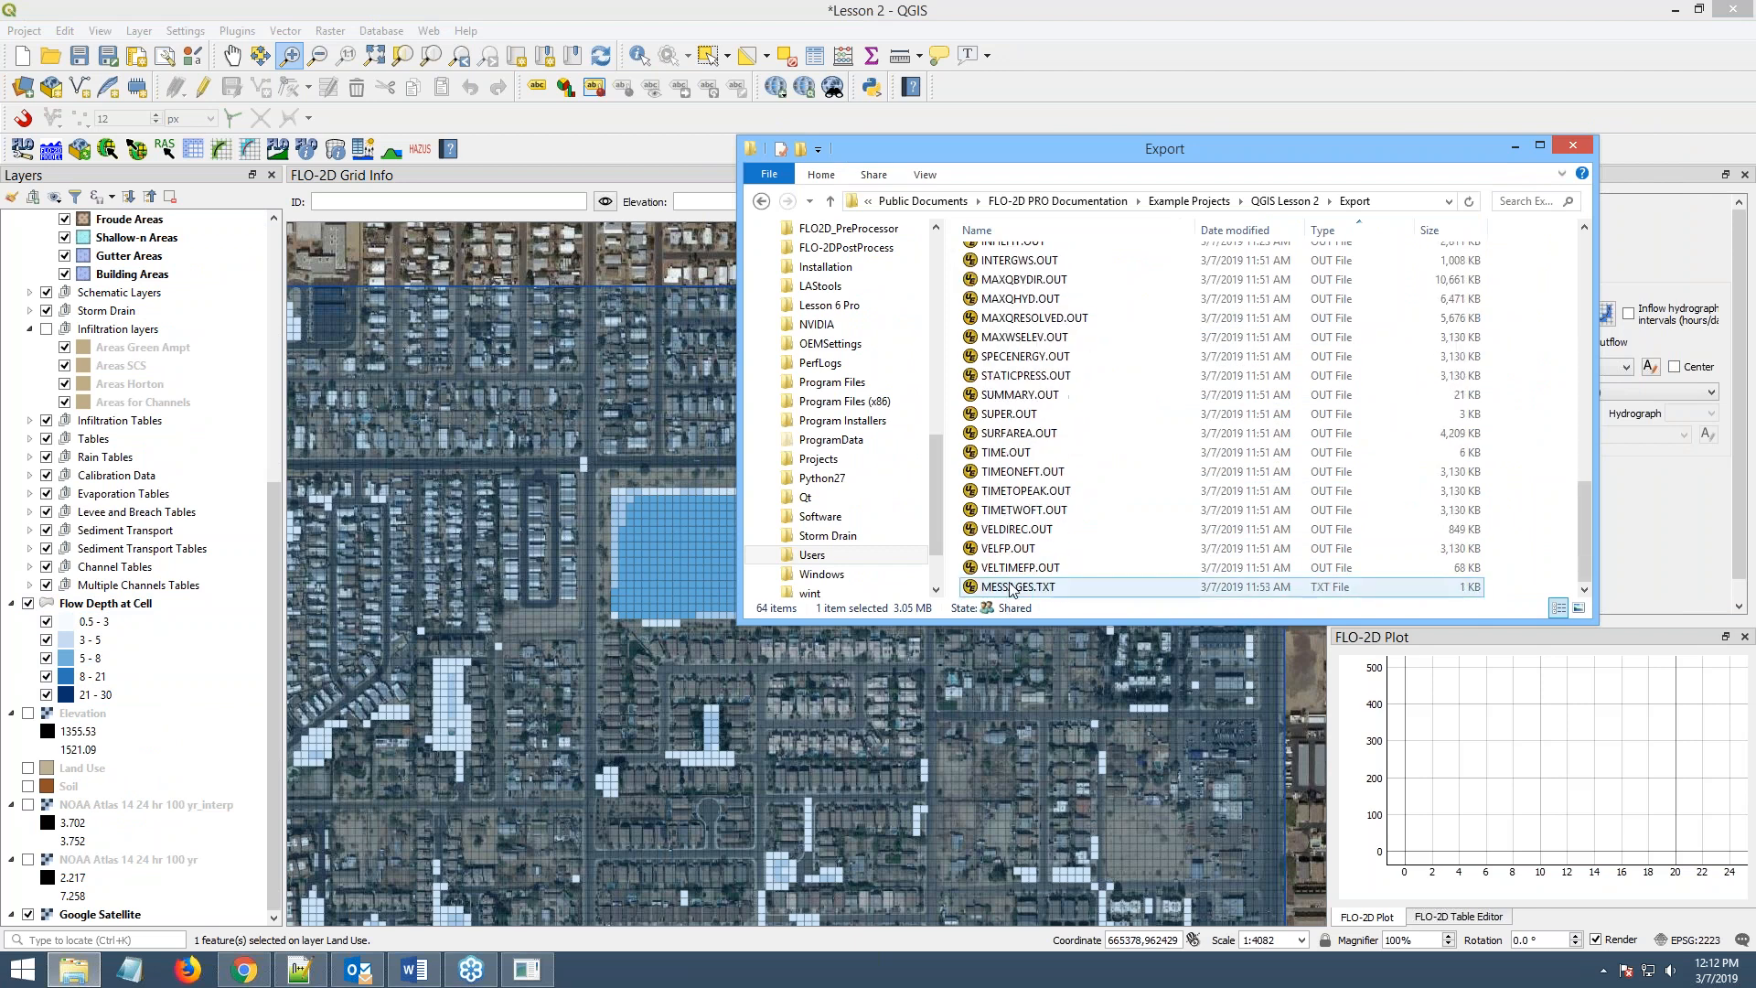
shift+click(1011, 574)
scroll(1010, 577, up, 9)
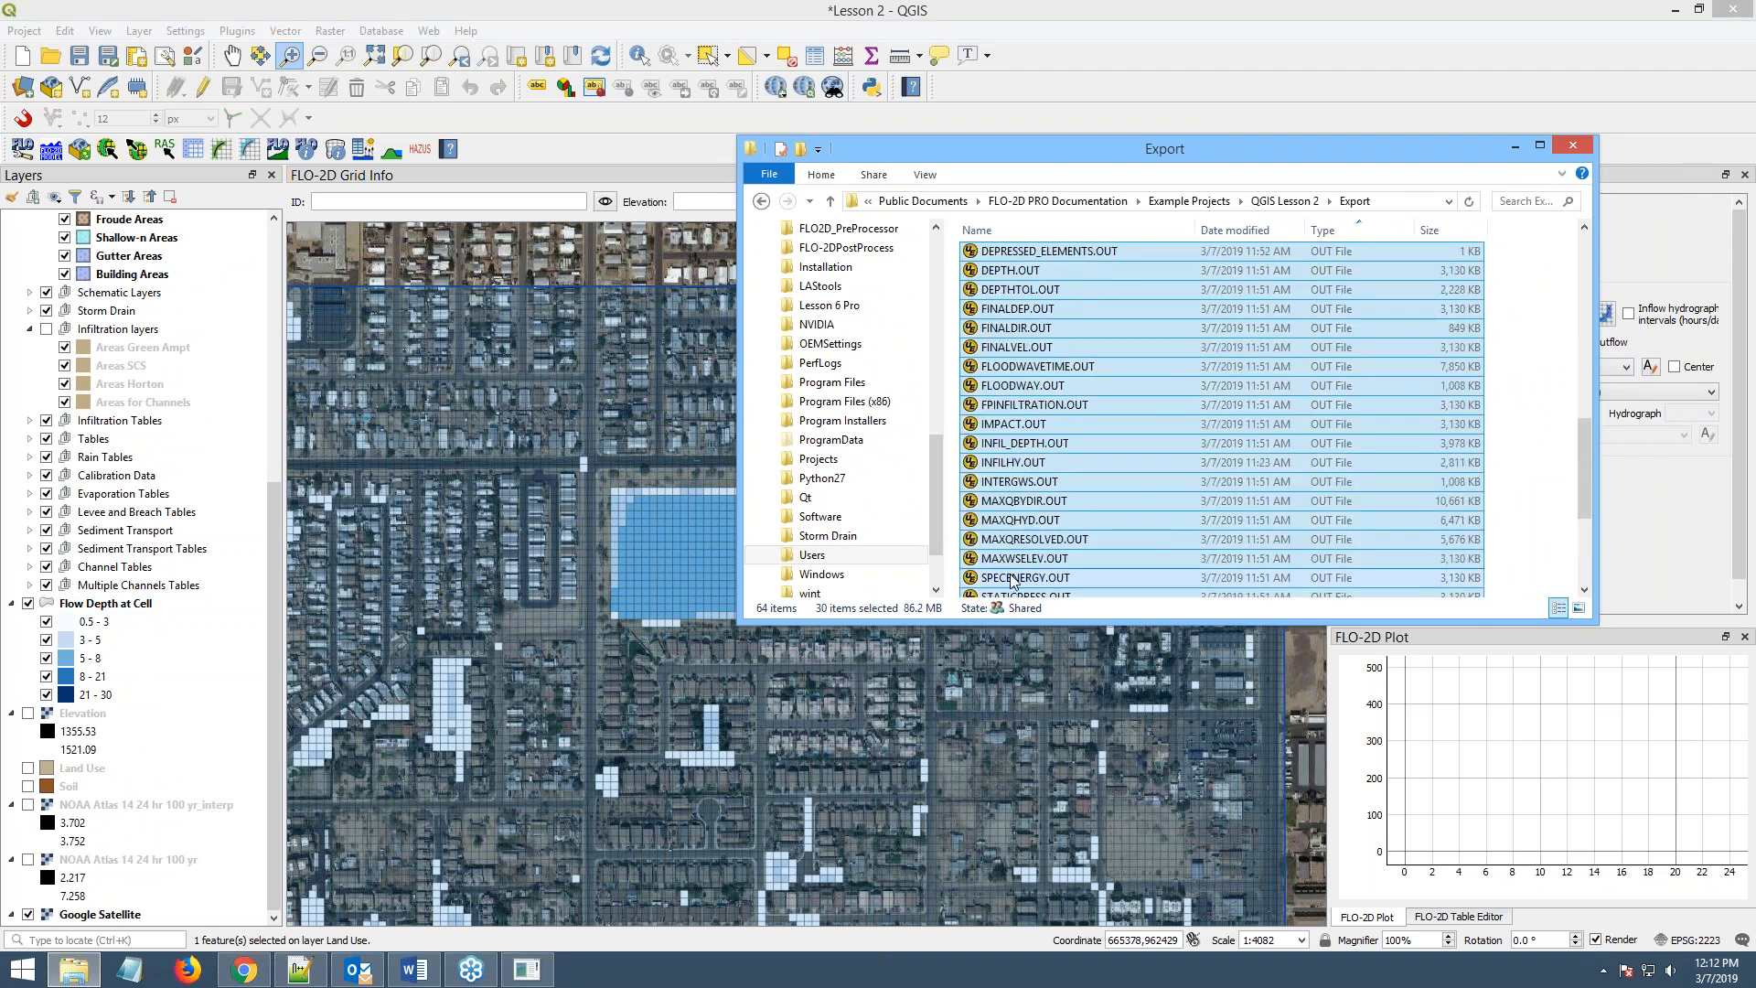
scroll(1026, 549, down, 9)
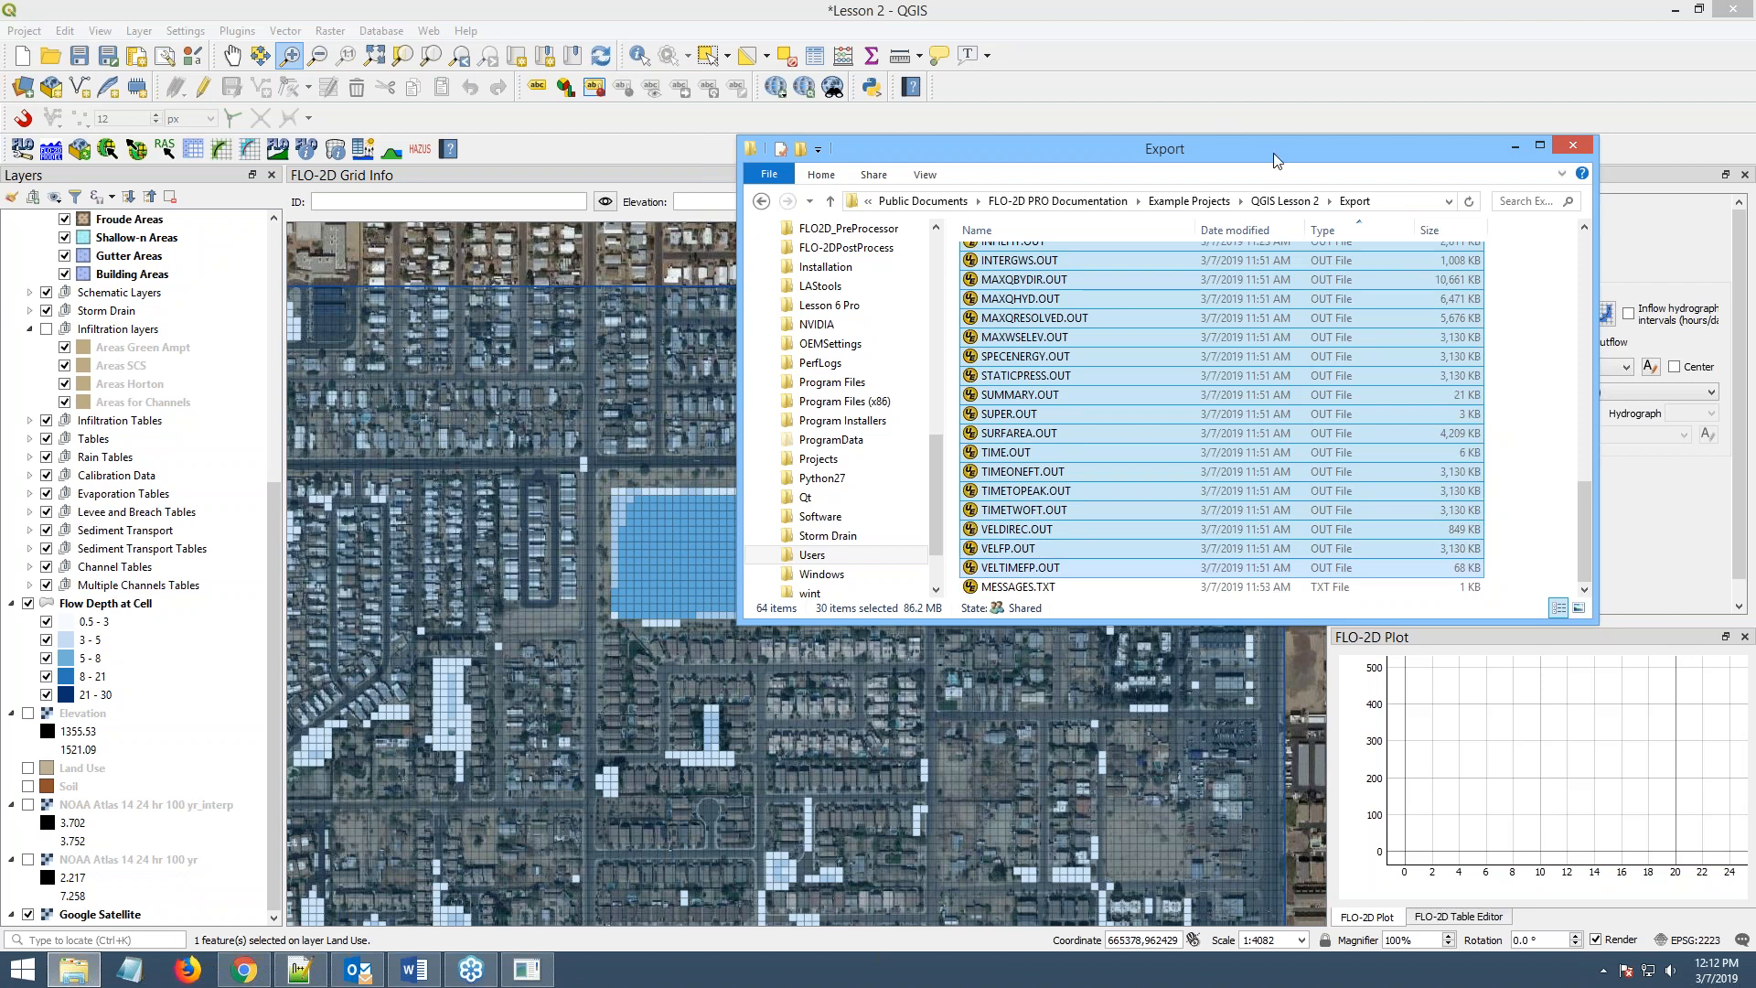
drag(1271, 156, 1755, 156)
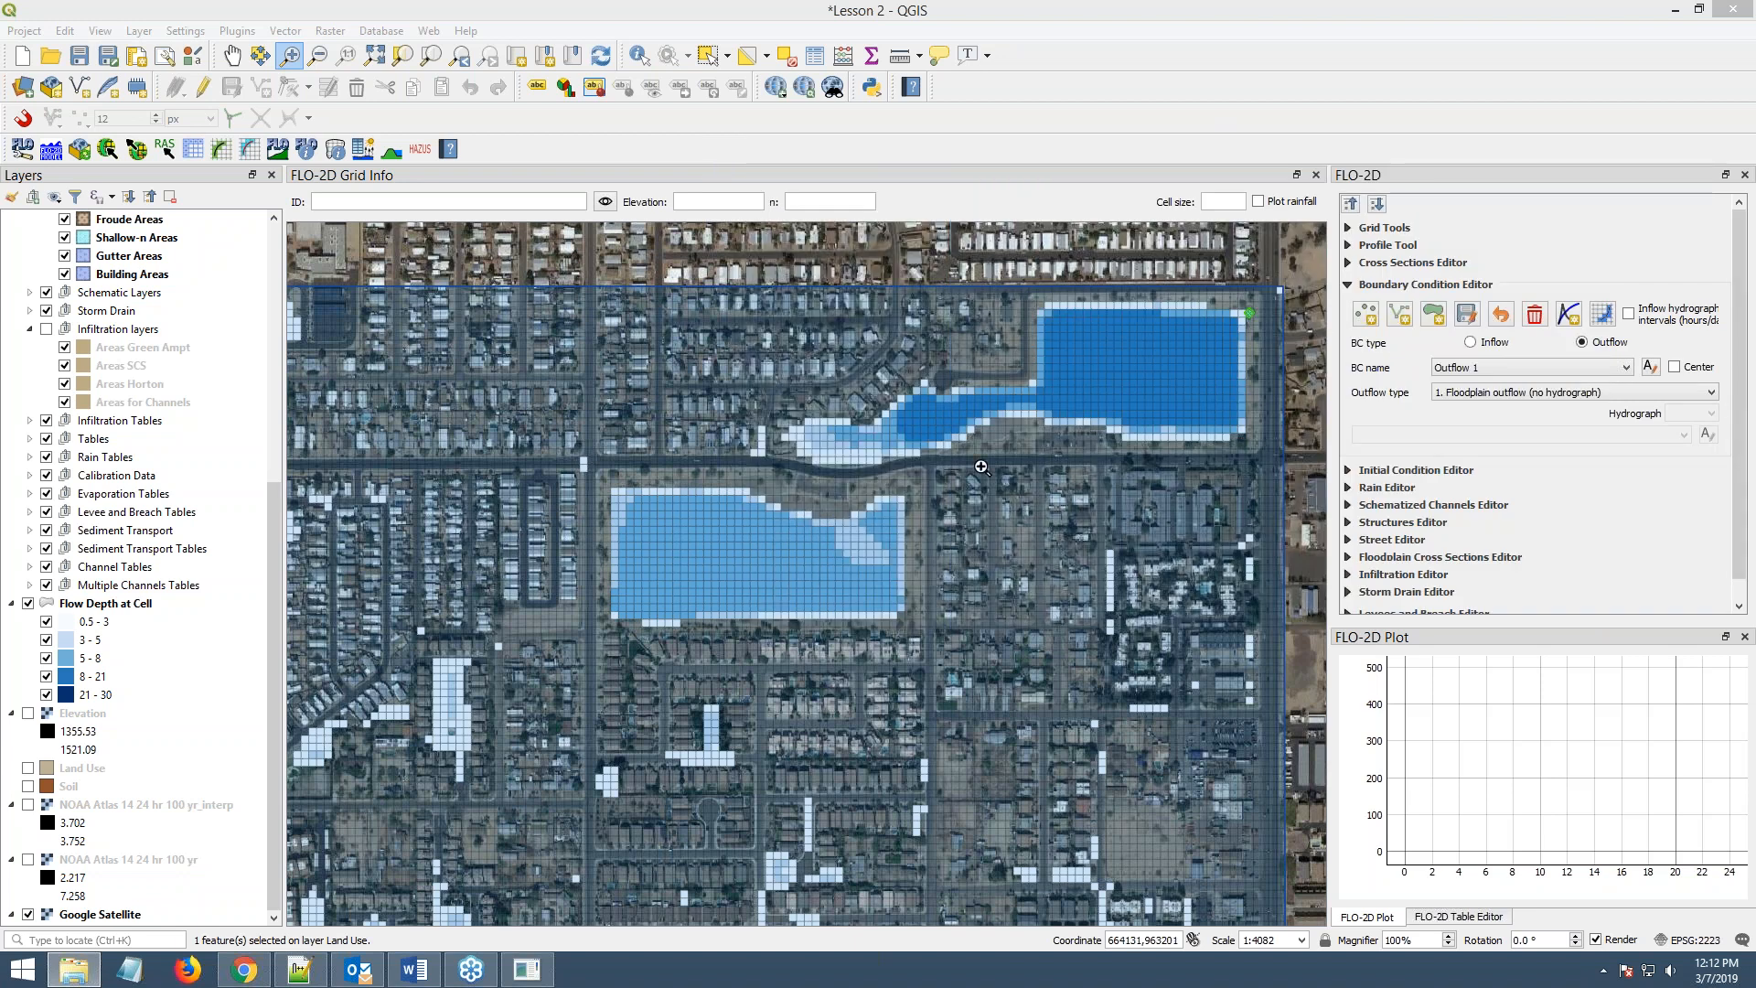